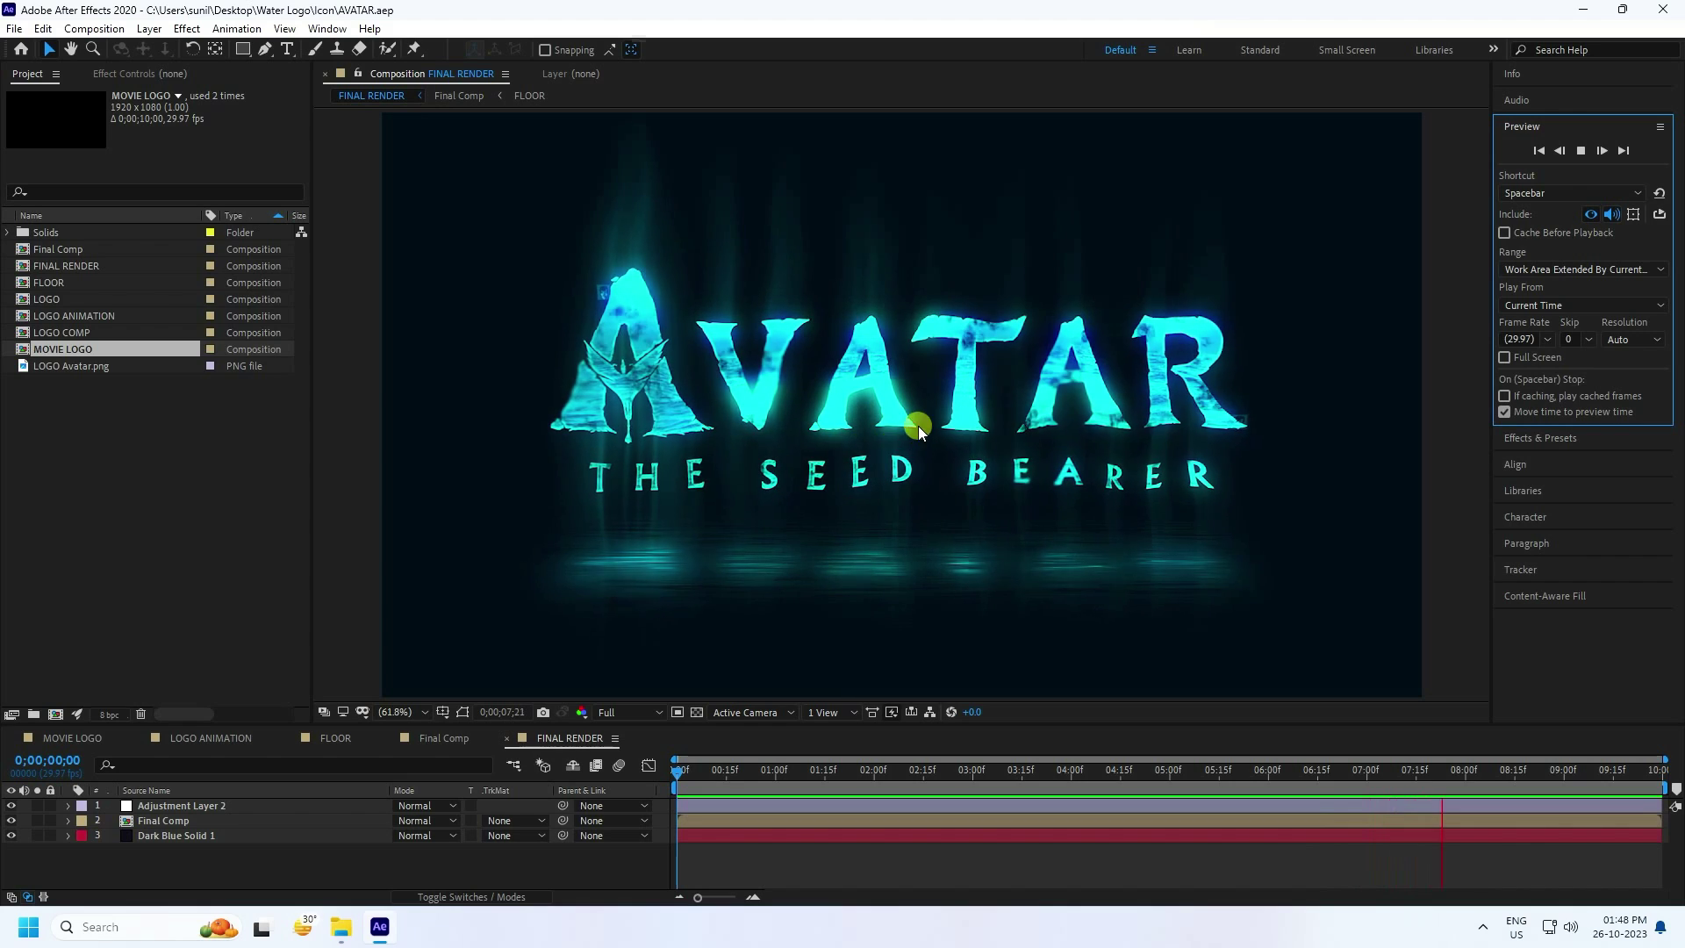
# Stop the preview of the finished logo animation and start a new empty project.
pyautogui.click(915, 455)
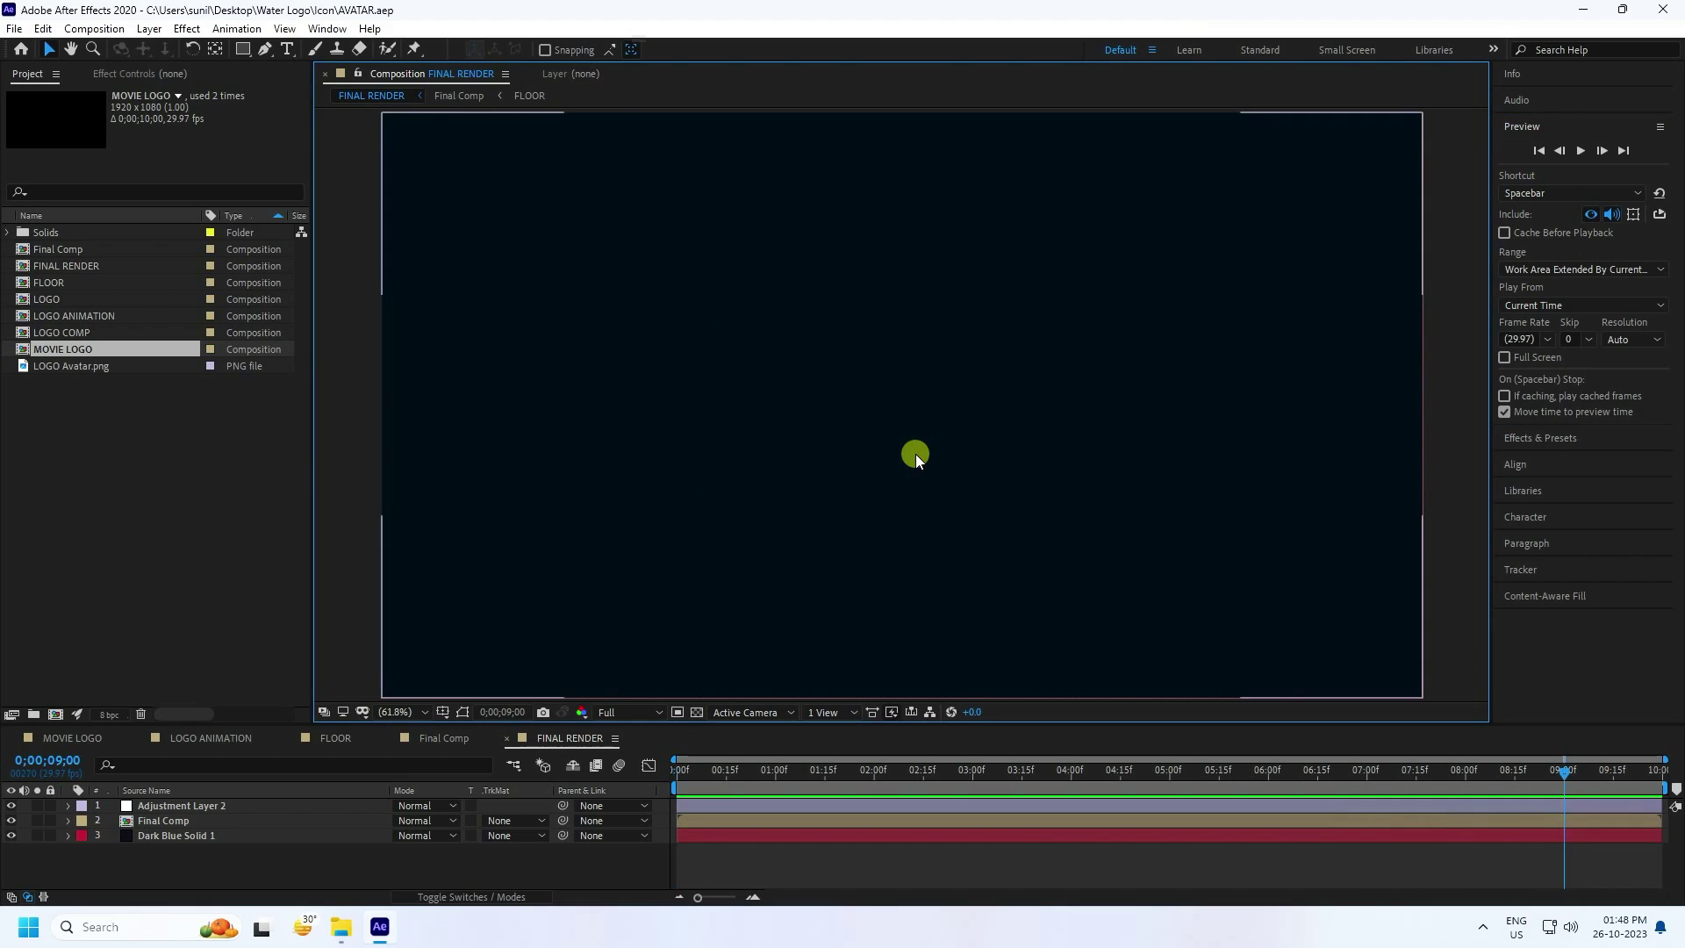
pyautogui.click(14, 28)
pyautogui.click(26, 49)
pyautogui.click(356, 50)
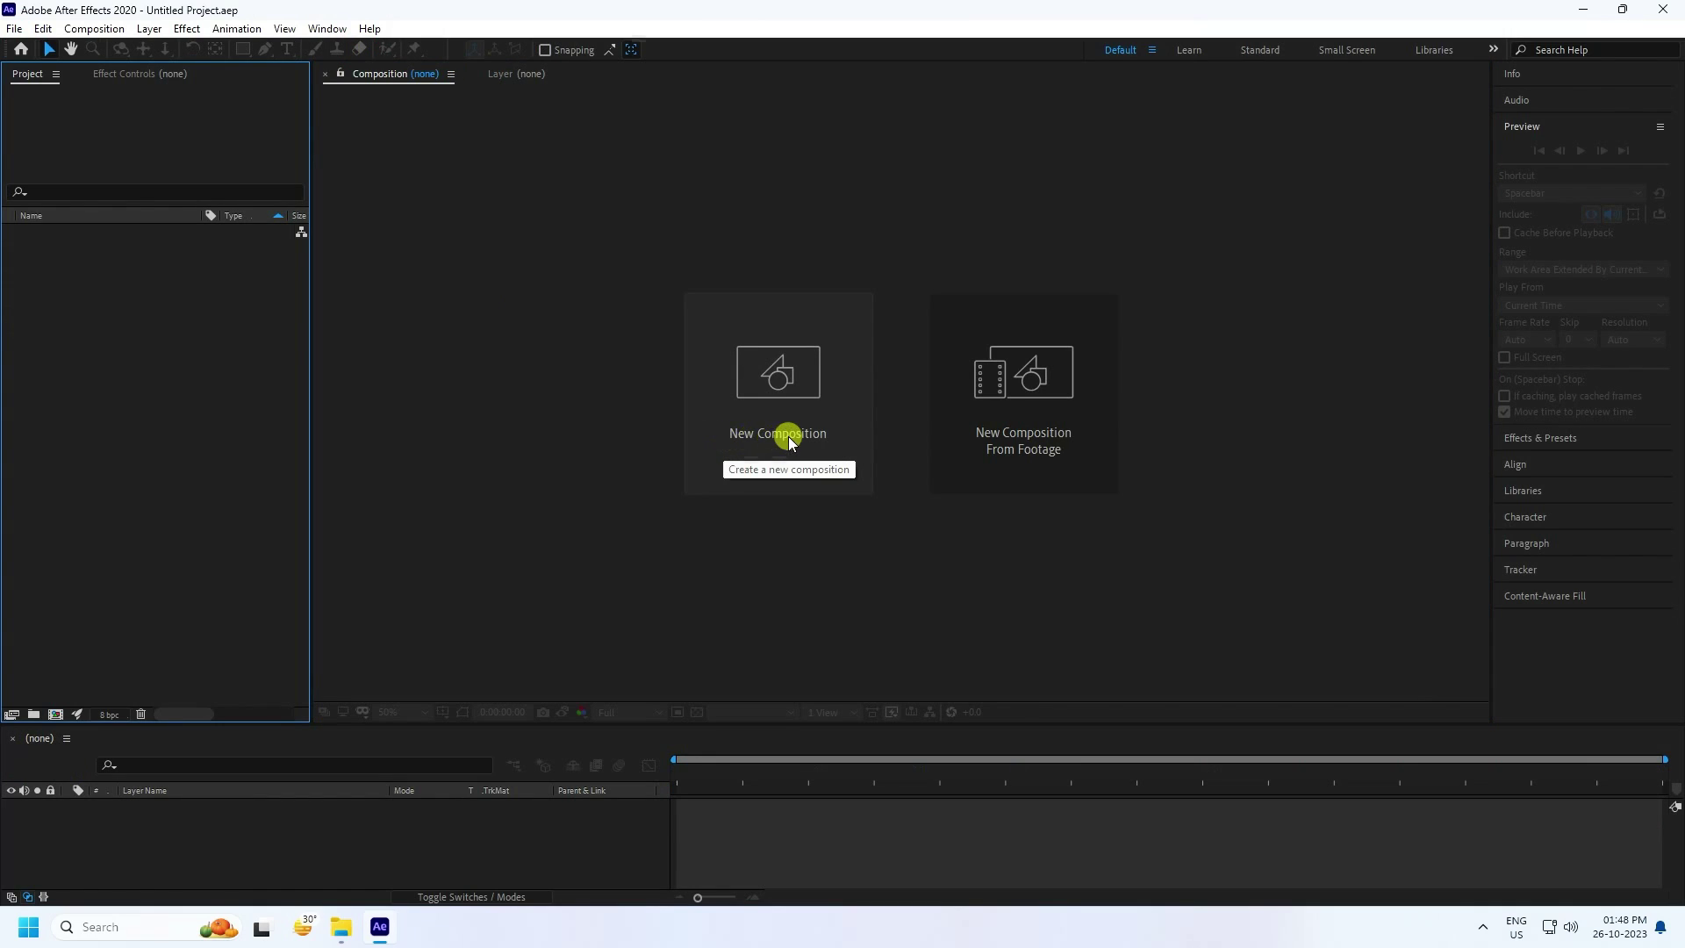
# Create a new 1920 x 1080 composition named MOVIE LOGO.
pyautogui.click(761, 452)
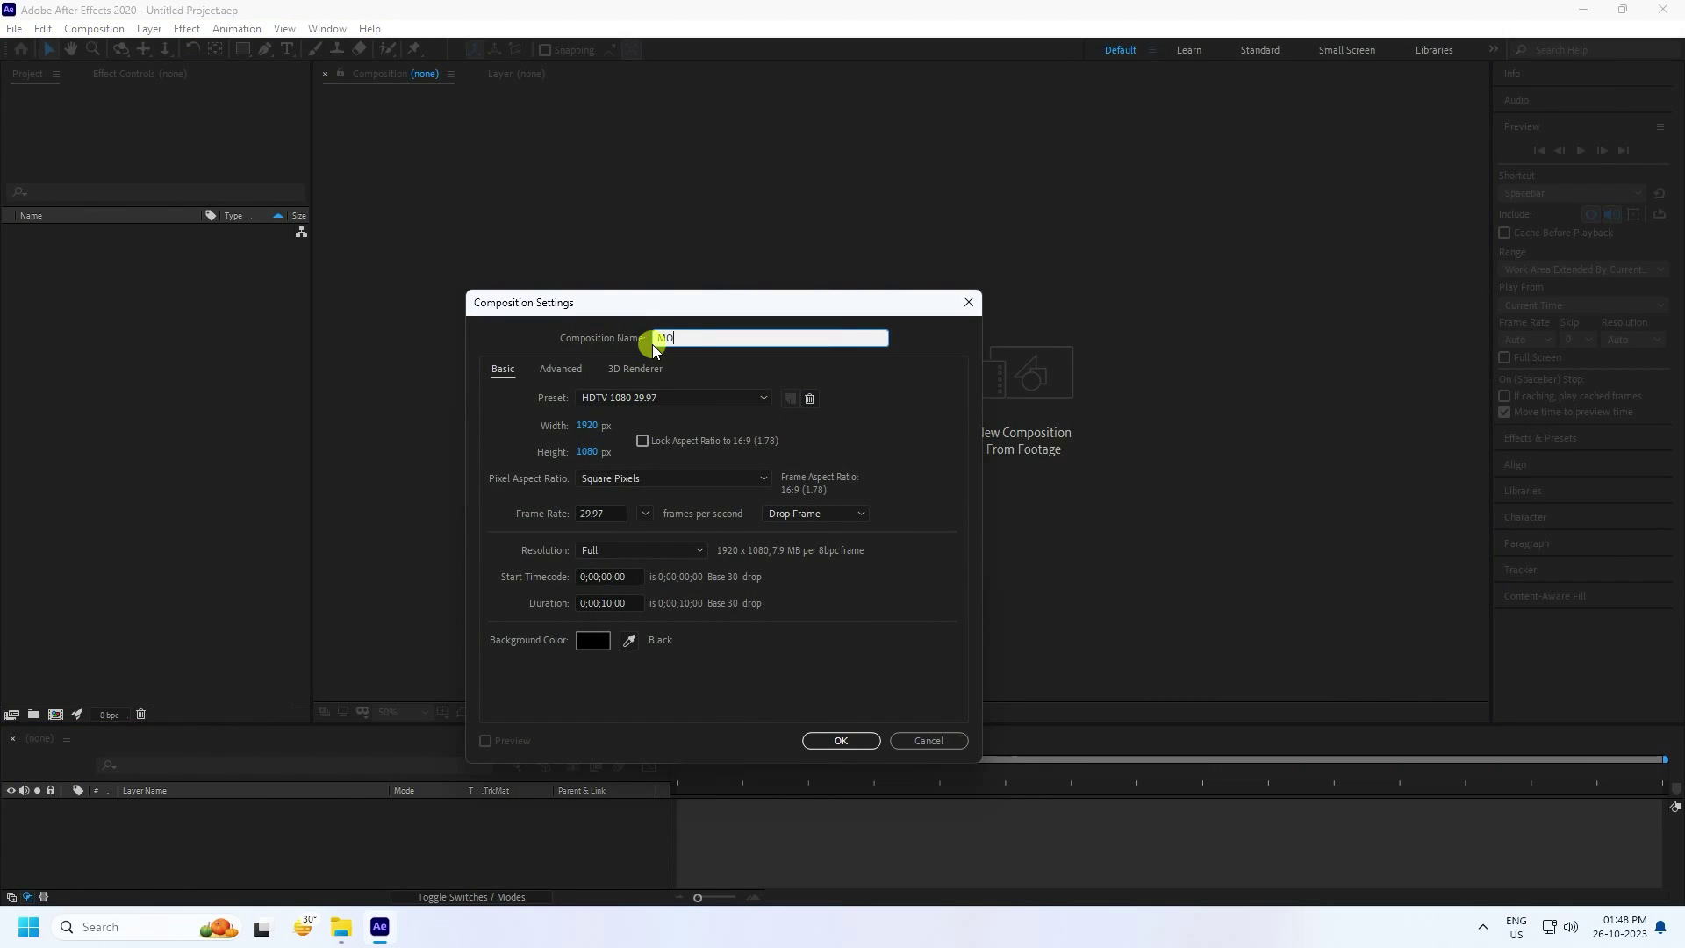
pyautogui.write('MOVIE LOGO')
pyautogui.click(846, 744)
# Import the LOGO Avatar image from the MOVIE LOGO folder into the project as footage.
pyautogui.rightClick(120, 334)
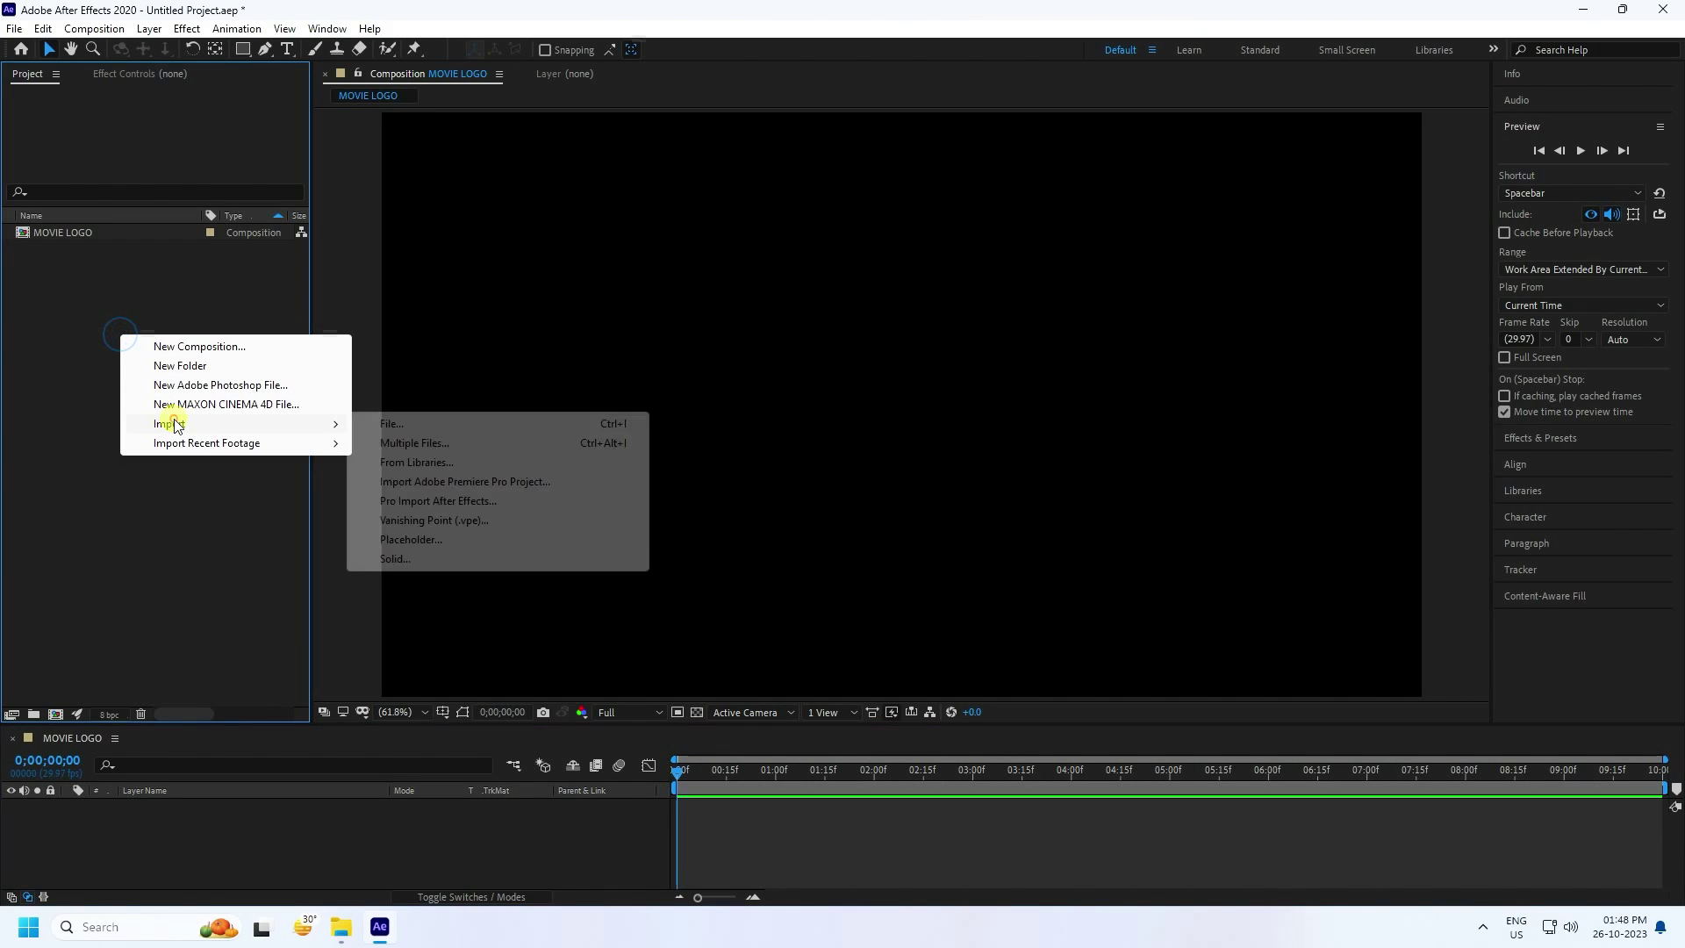
pyautogui.click(377, 422)
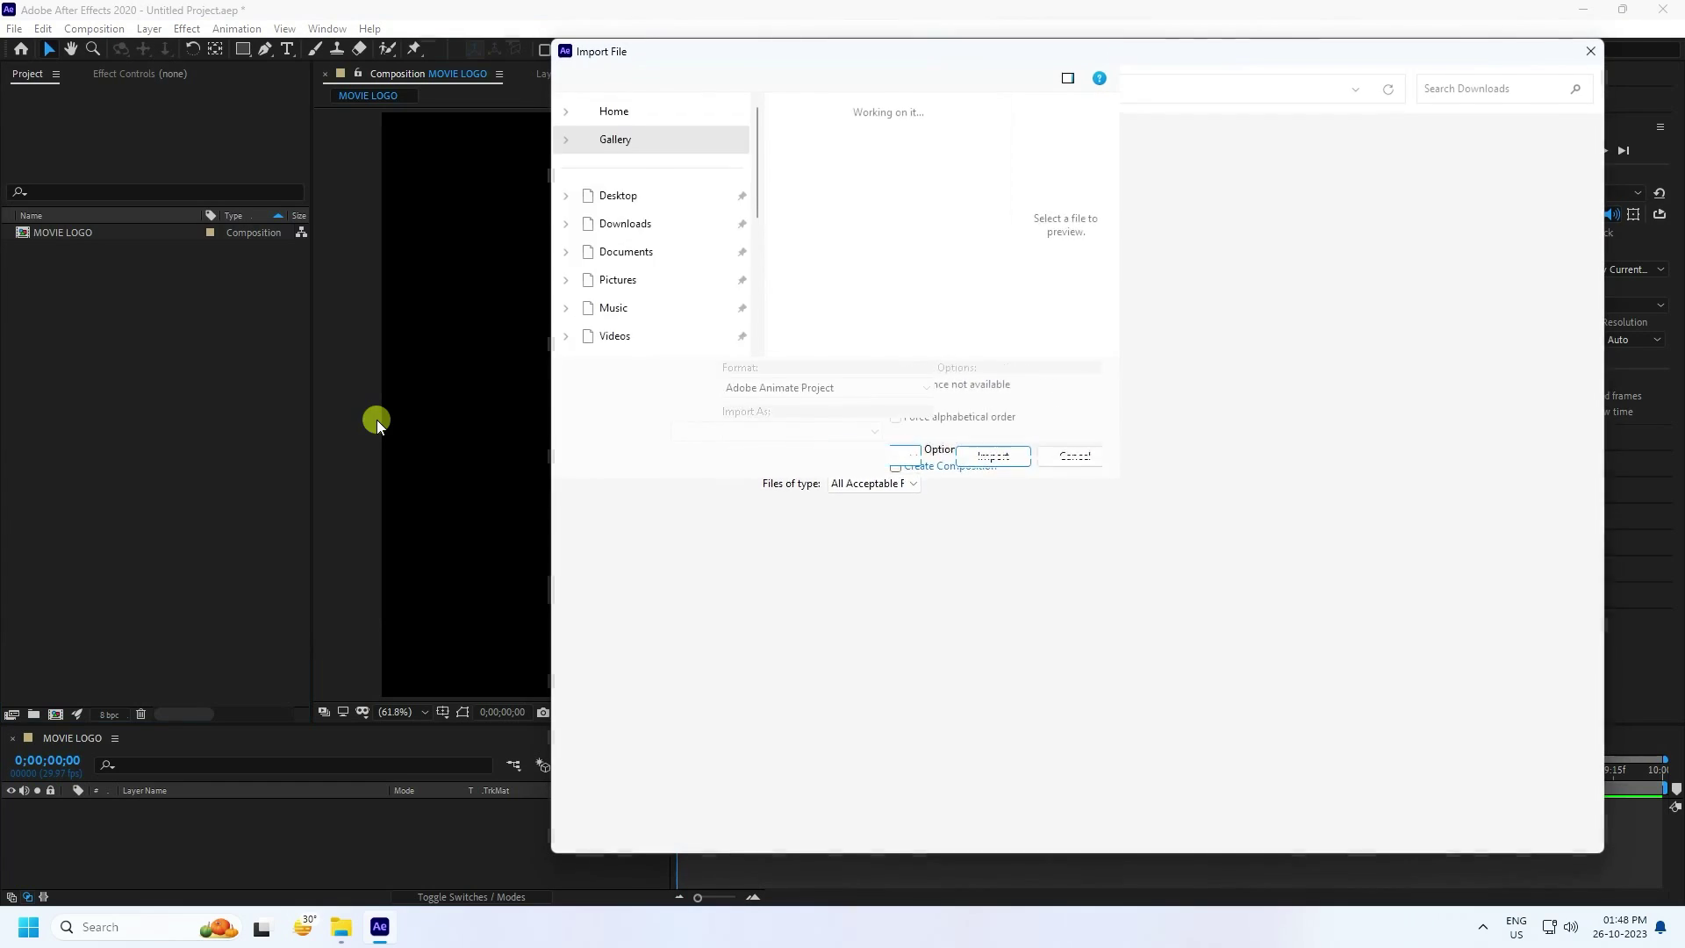
pyautogui.click(1009, 220)
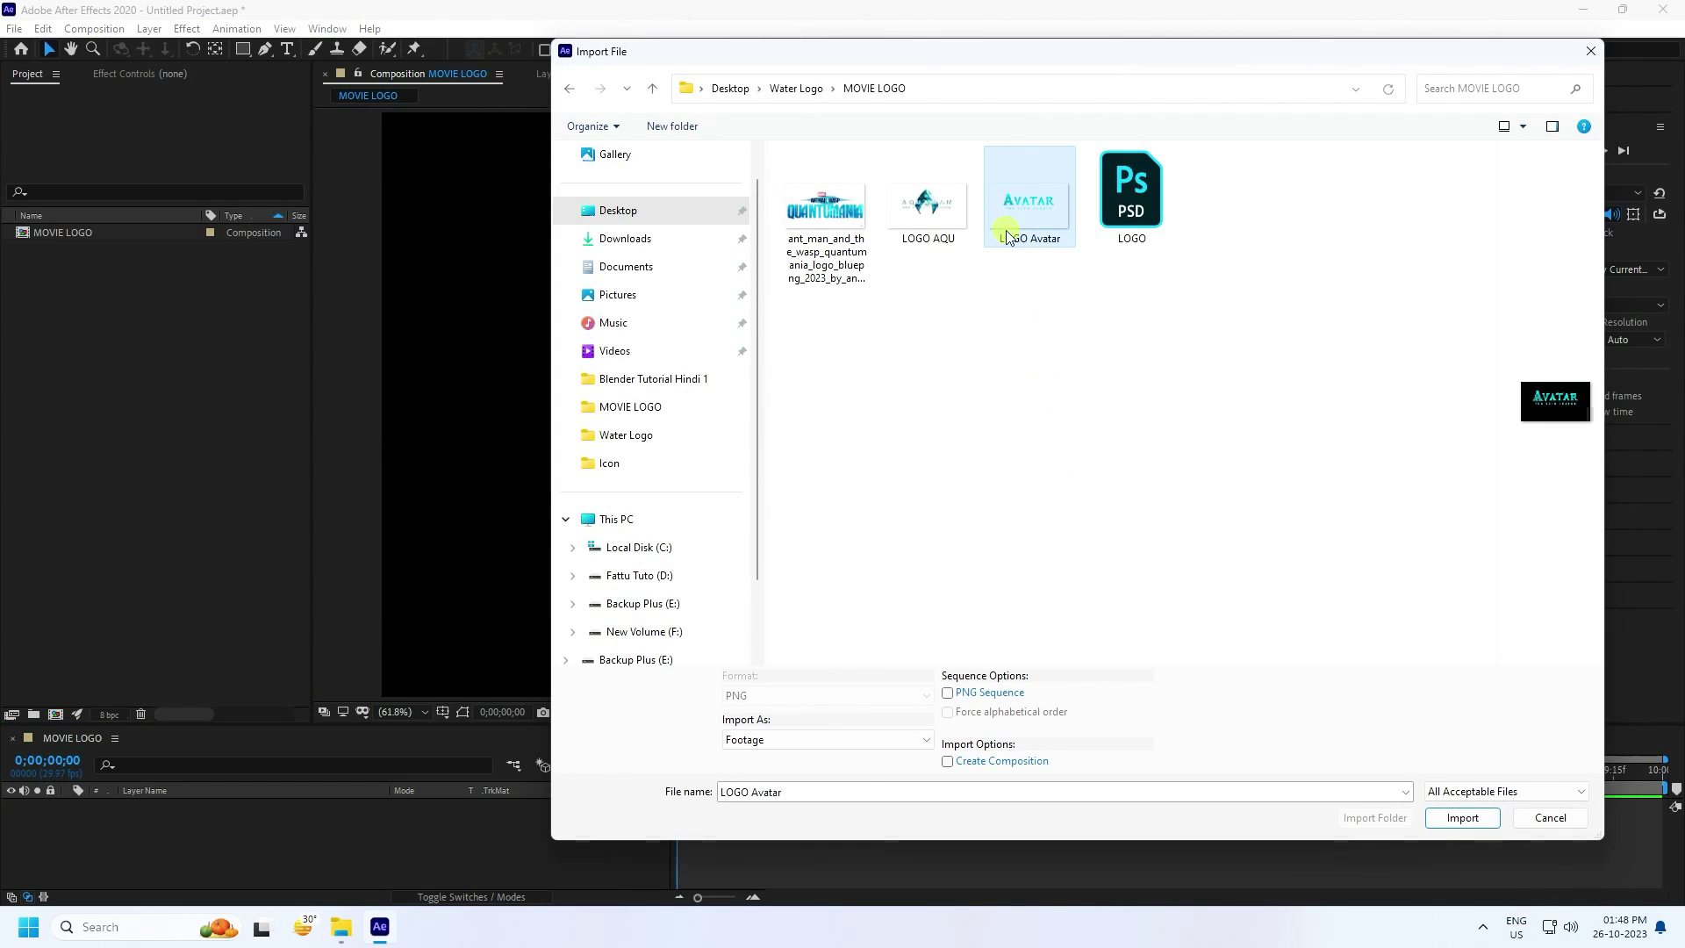
pyautogui.click(1459, 818)
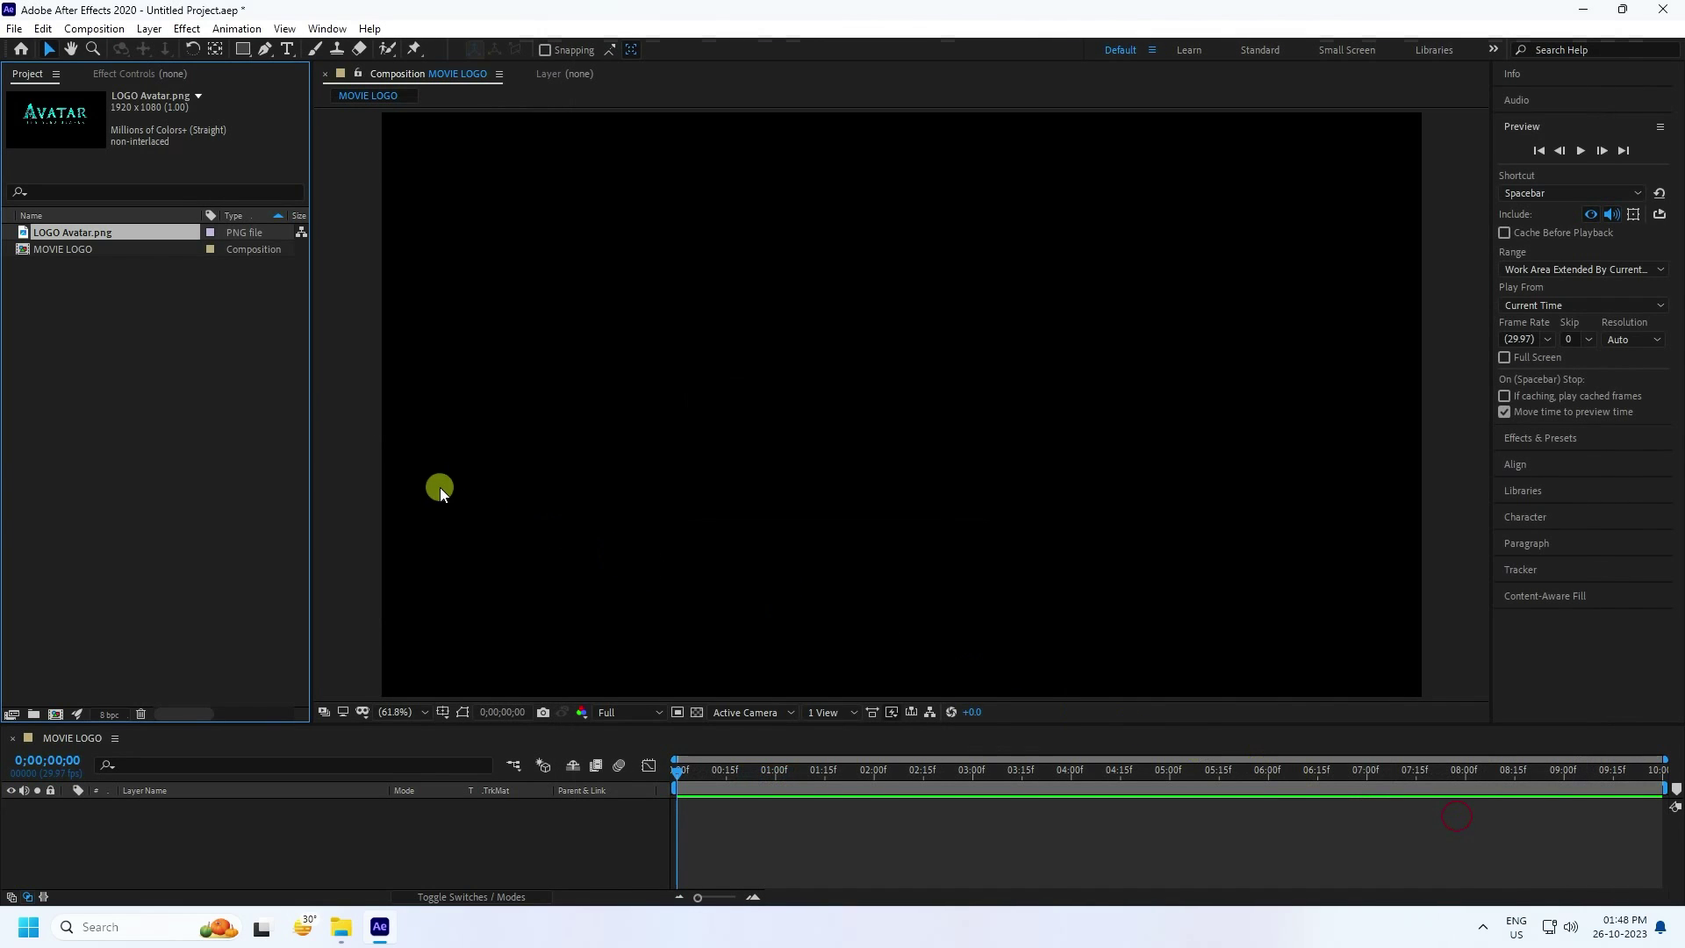
# Add LOGO Avatar.png to the MOVIE LOGO composition as a layer and inspect the logo up close.
pyautogui.moveTo(84, 233); pyautogui.dragTo(283, 840)
pyautogui.scroll(-1, 840, 440)
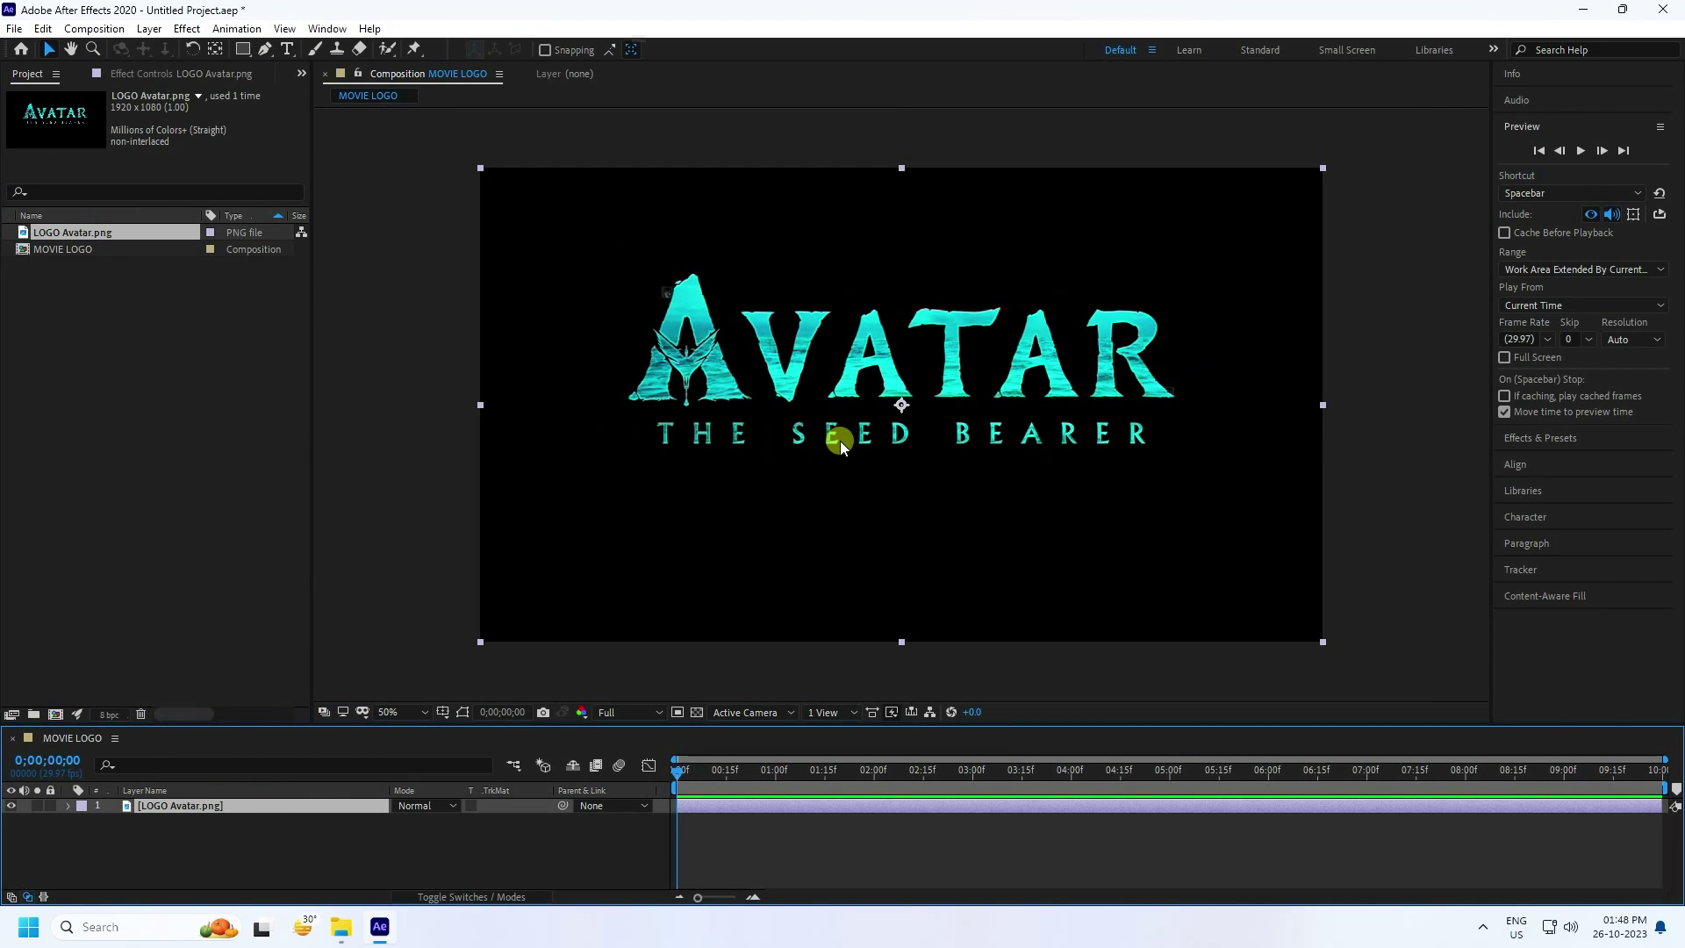
pyautogui.scroll(2, 841, 440)
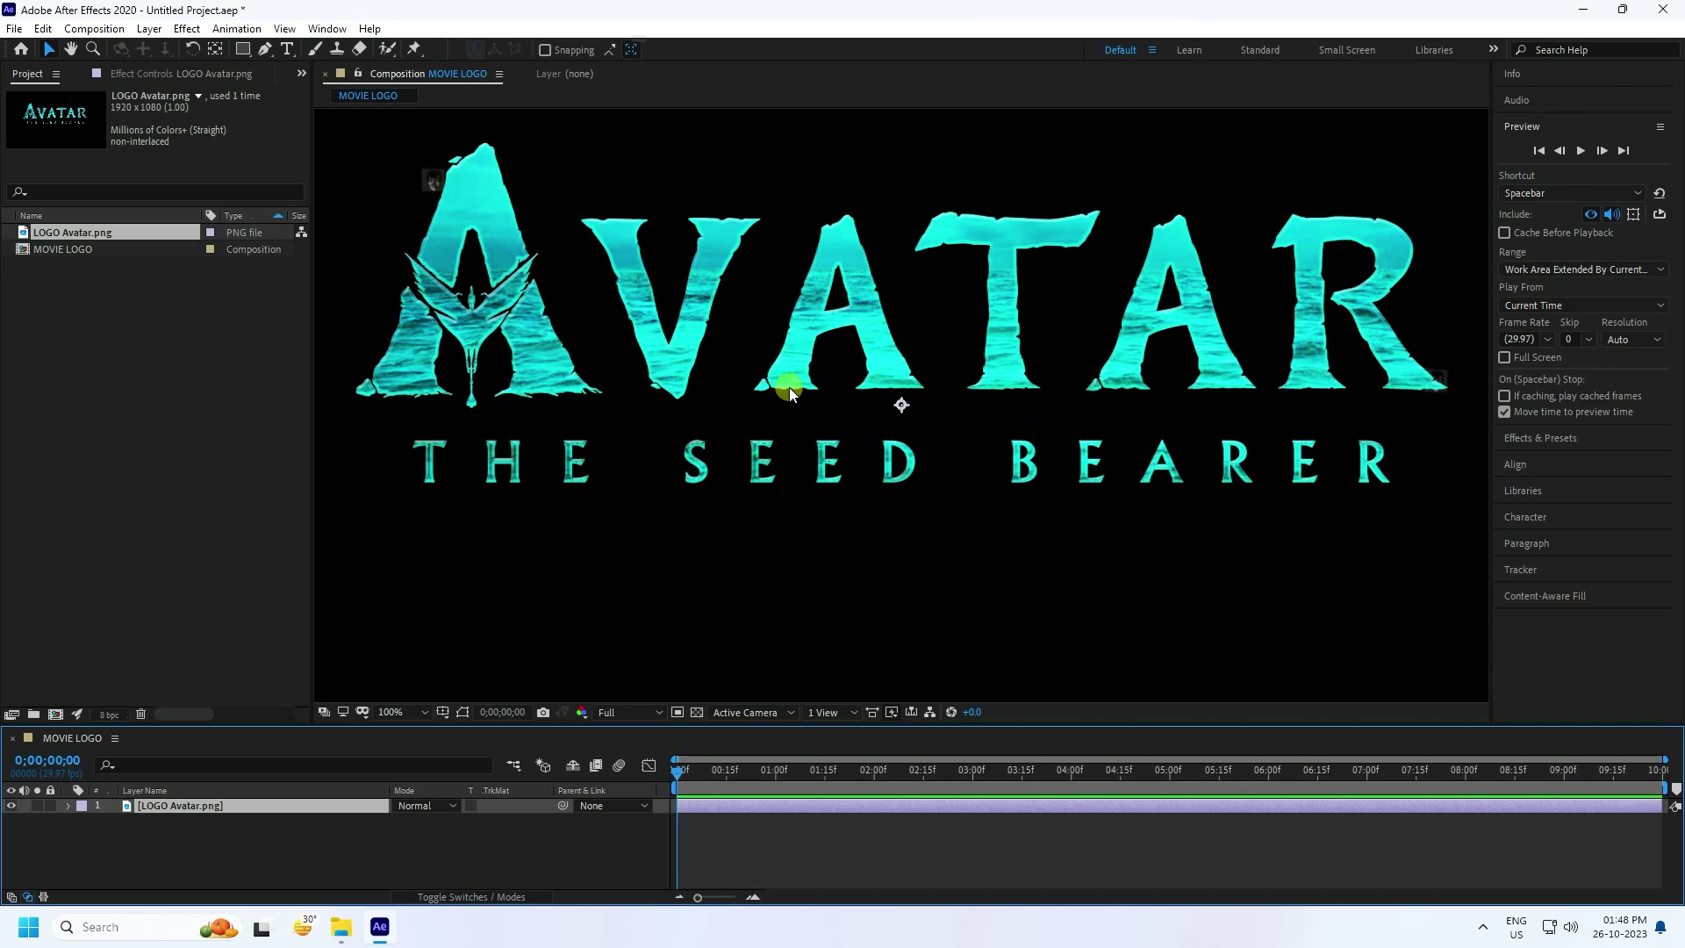
pyautogui.scroll(-4, 813, 329)
pyautogui.scroll(4, 813, 329)
# Pre-compose the LOGO Avatar.png layer as LOGO AVATAR, moving all attributes into the new composition.
pyautogui.rightClick(179, 805)
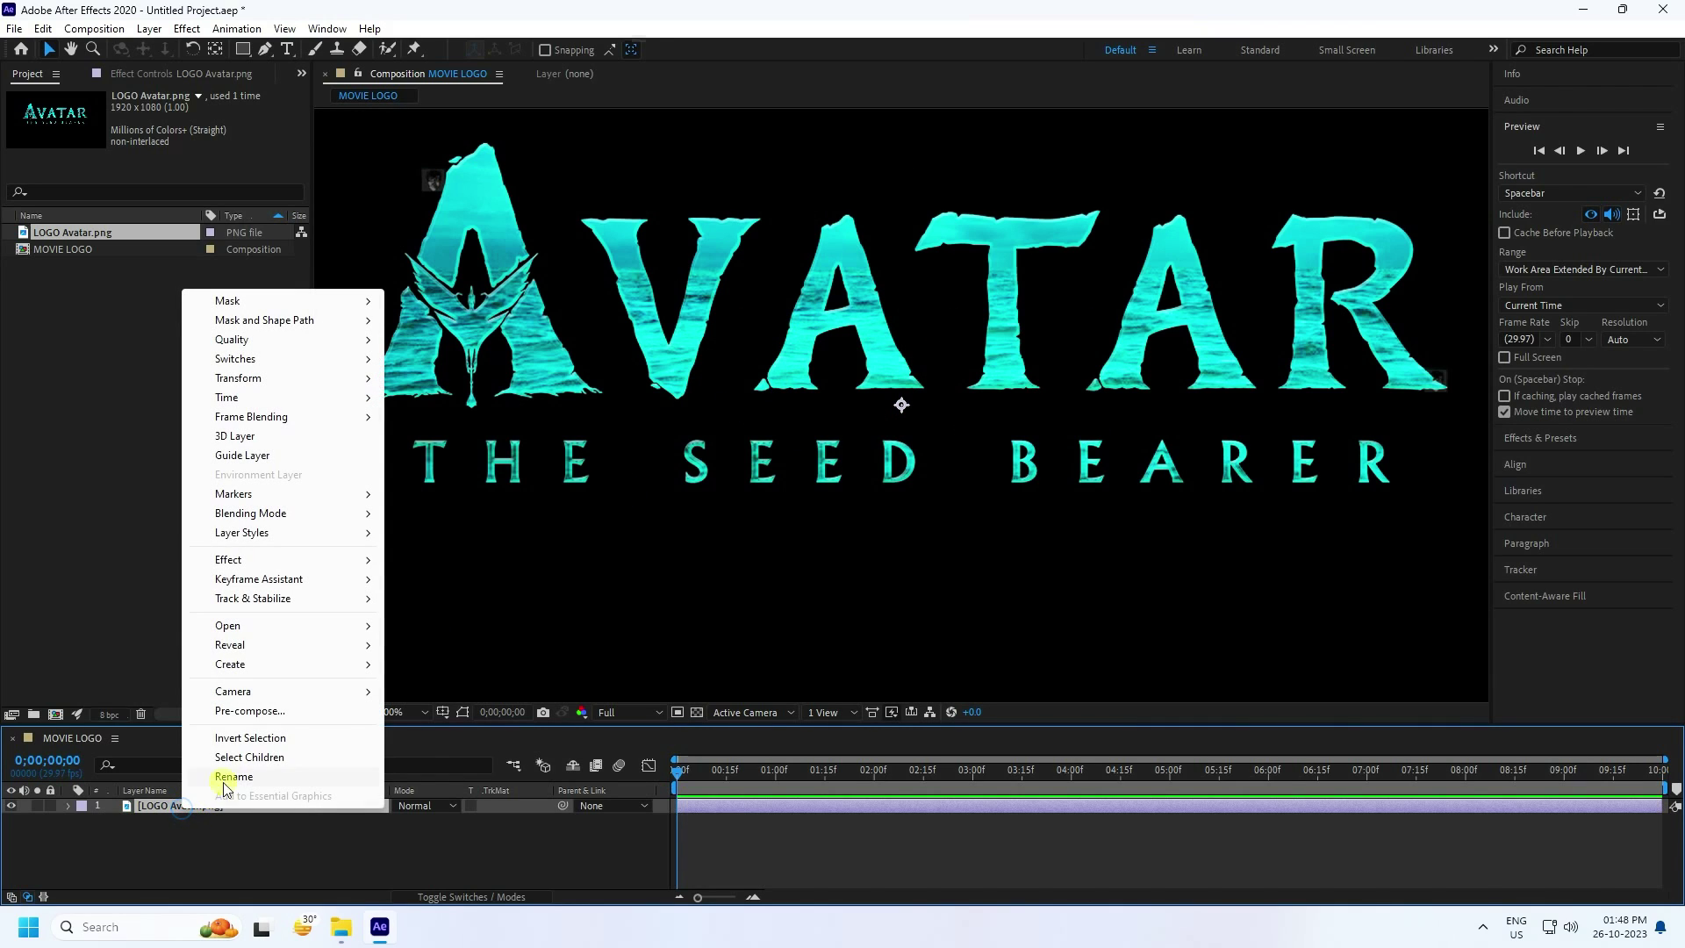
pyautogui.click(230, 712)
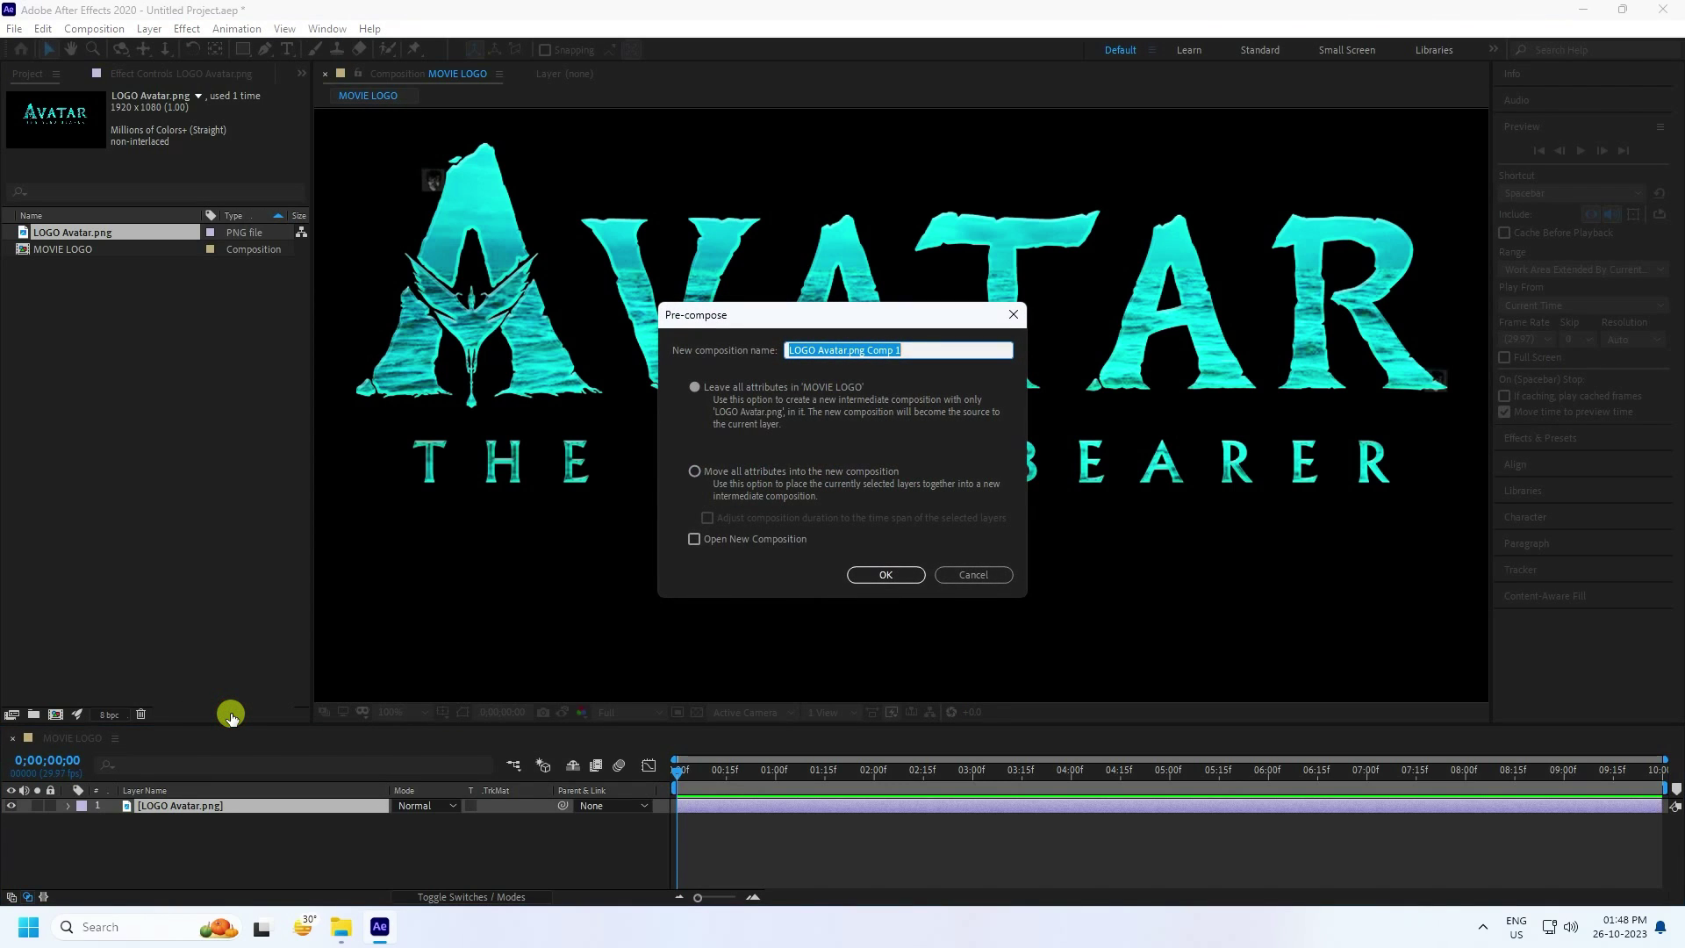
pyautogui.write('LOGO AVATAR')
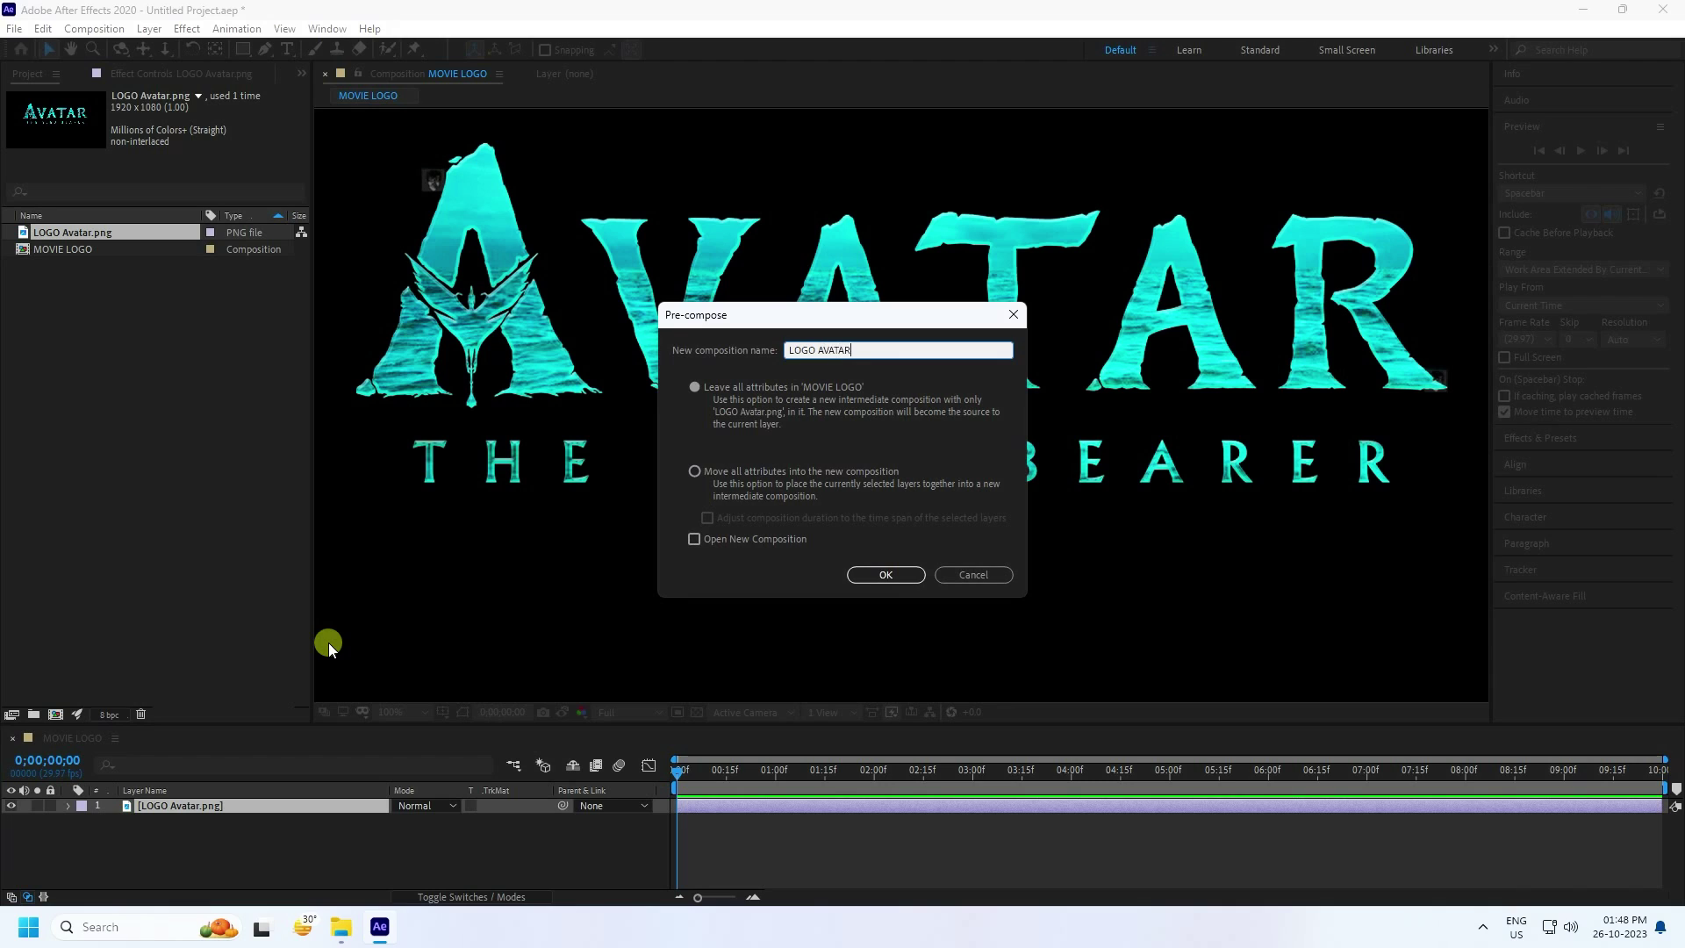
pyautogui.click(802, 466)
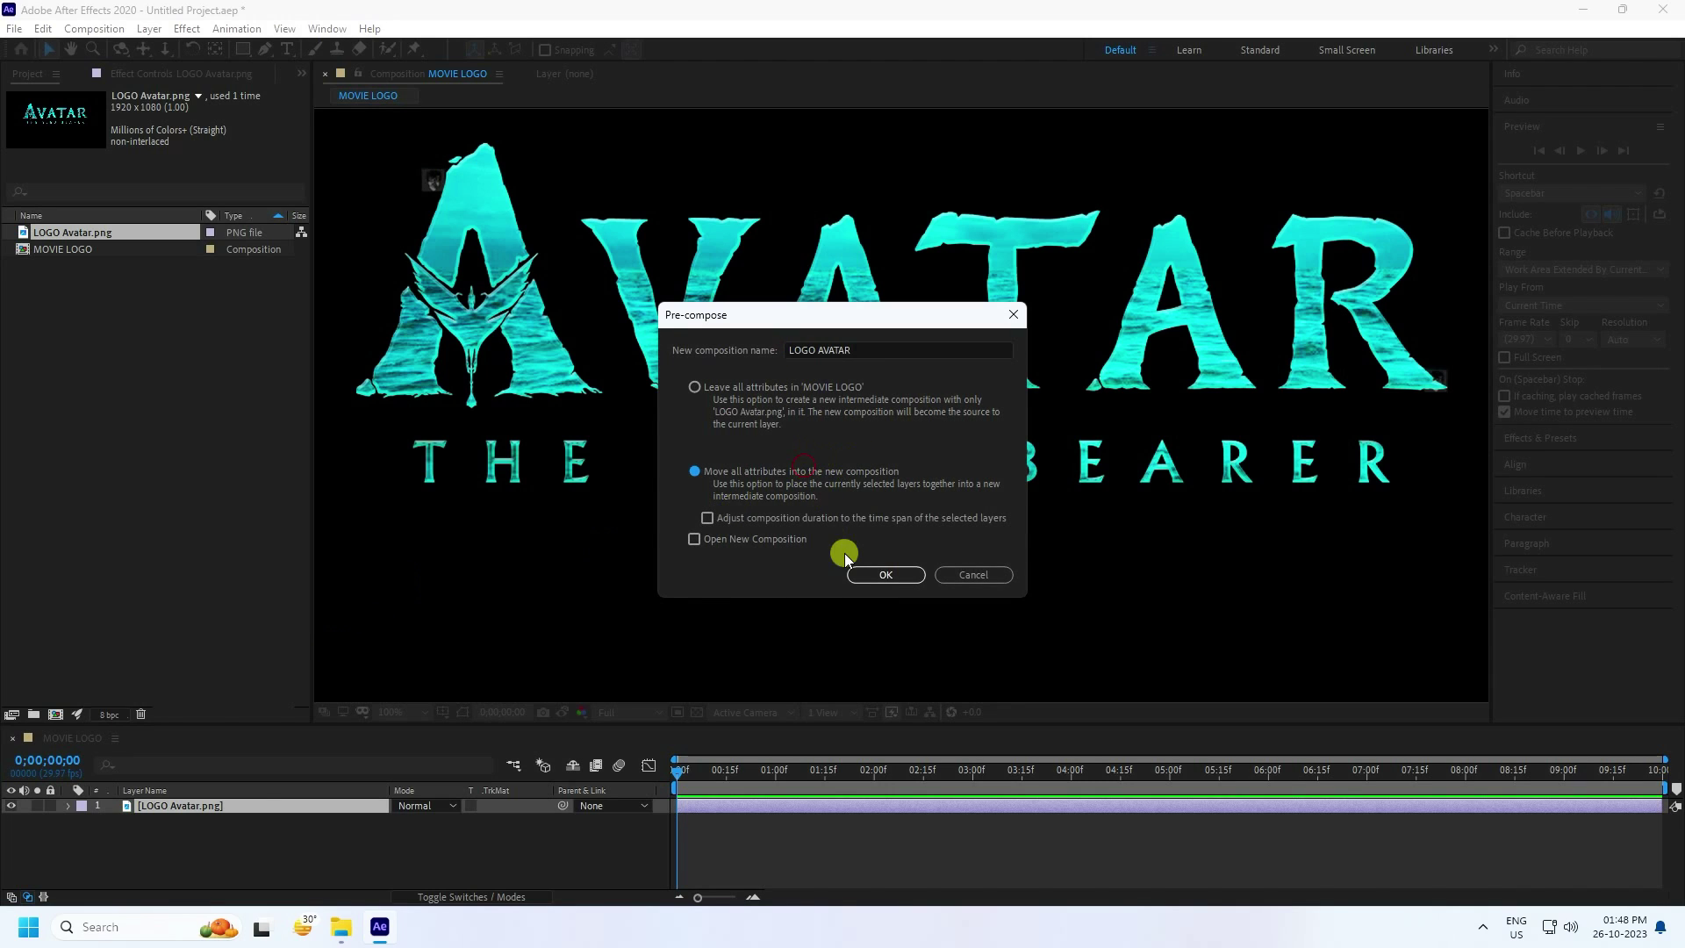
pyautogui.click(878, 574)
pyautogui.scroll(-2, 805, 632)
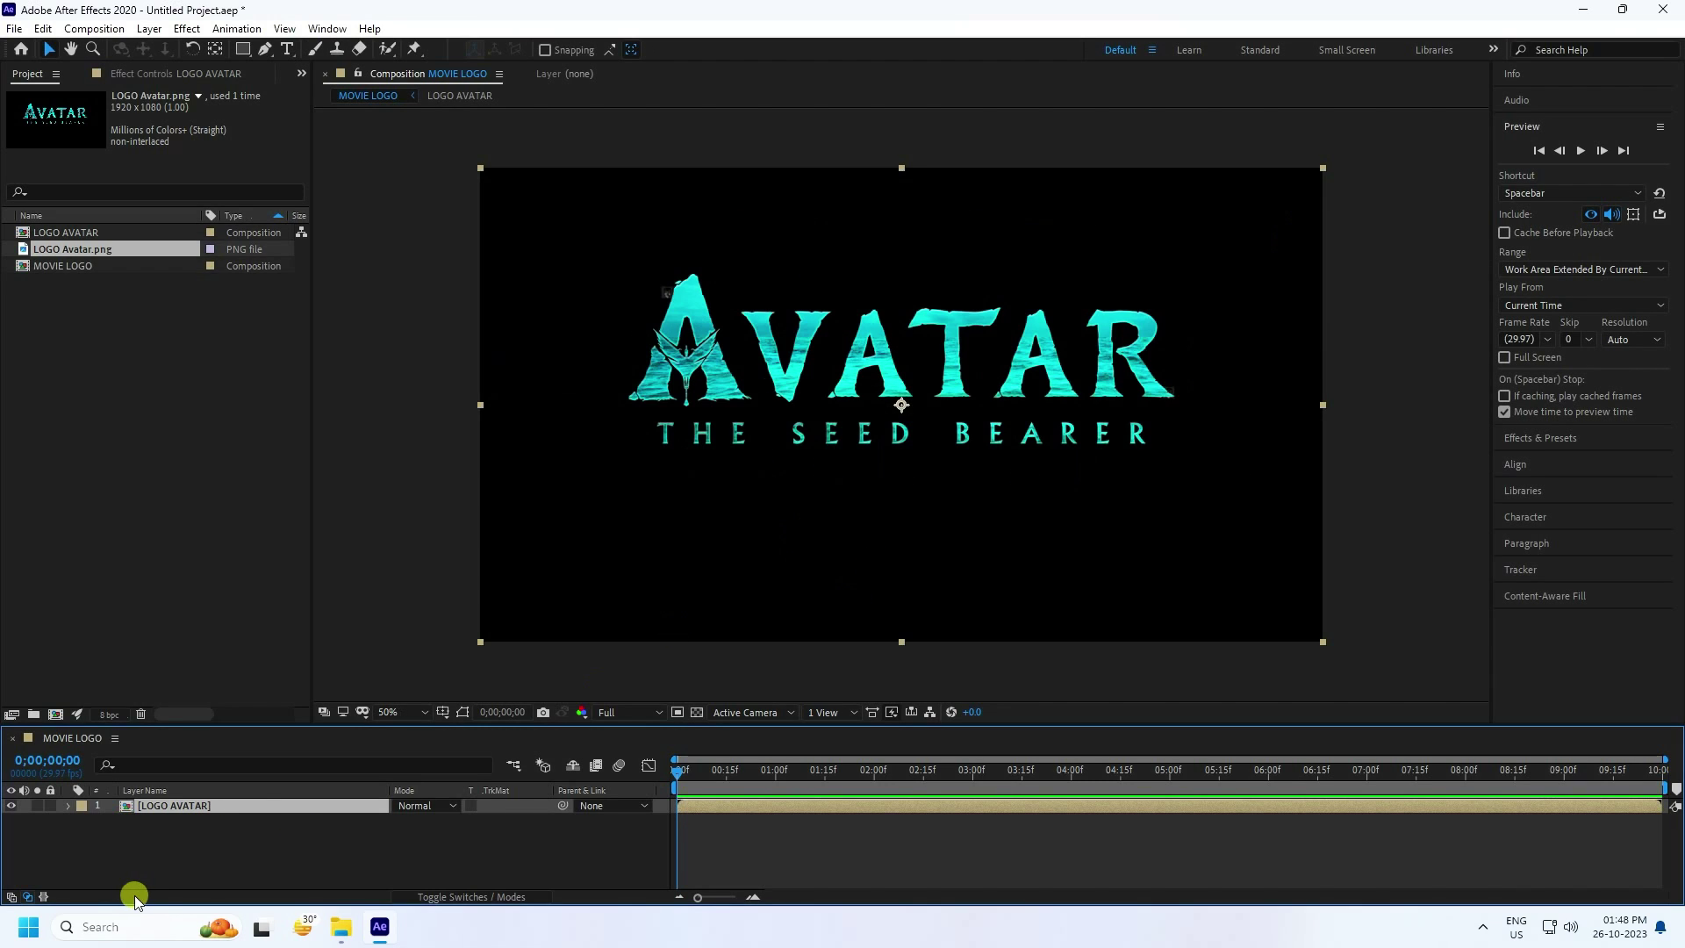
# Add a black 1920 x 1080 solid layer above the LOGO AVATAR layer.
pyautogui.rightClick(159, 856)
pyautogui.moveTo(207, 660)
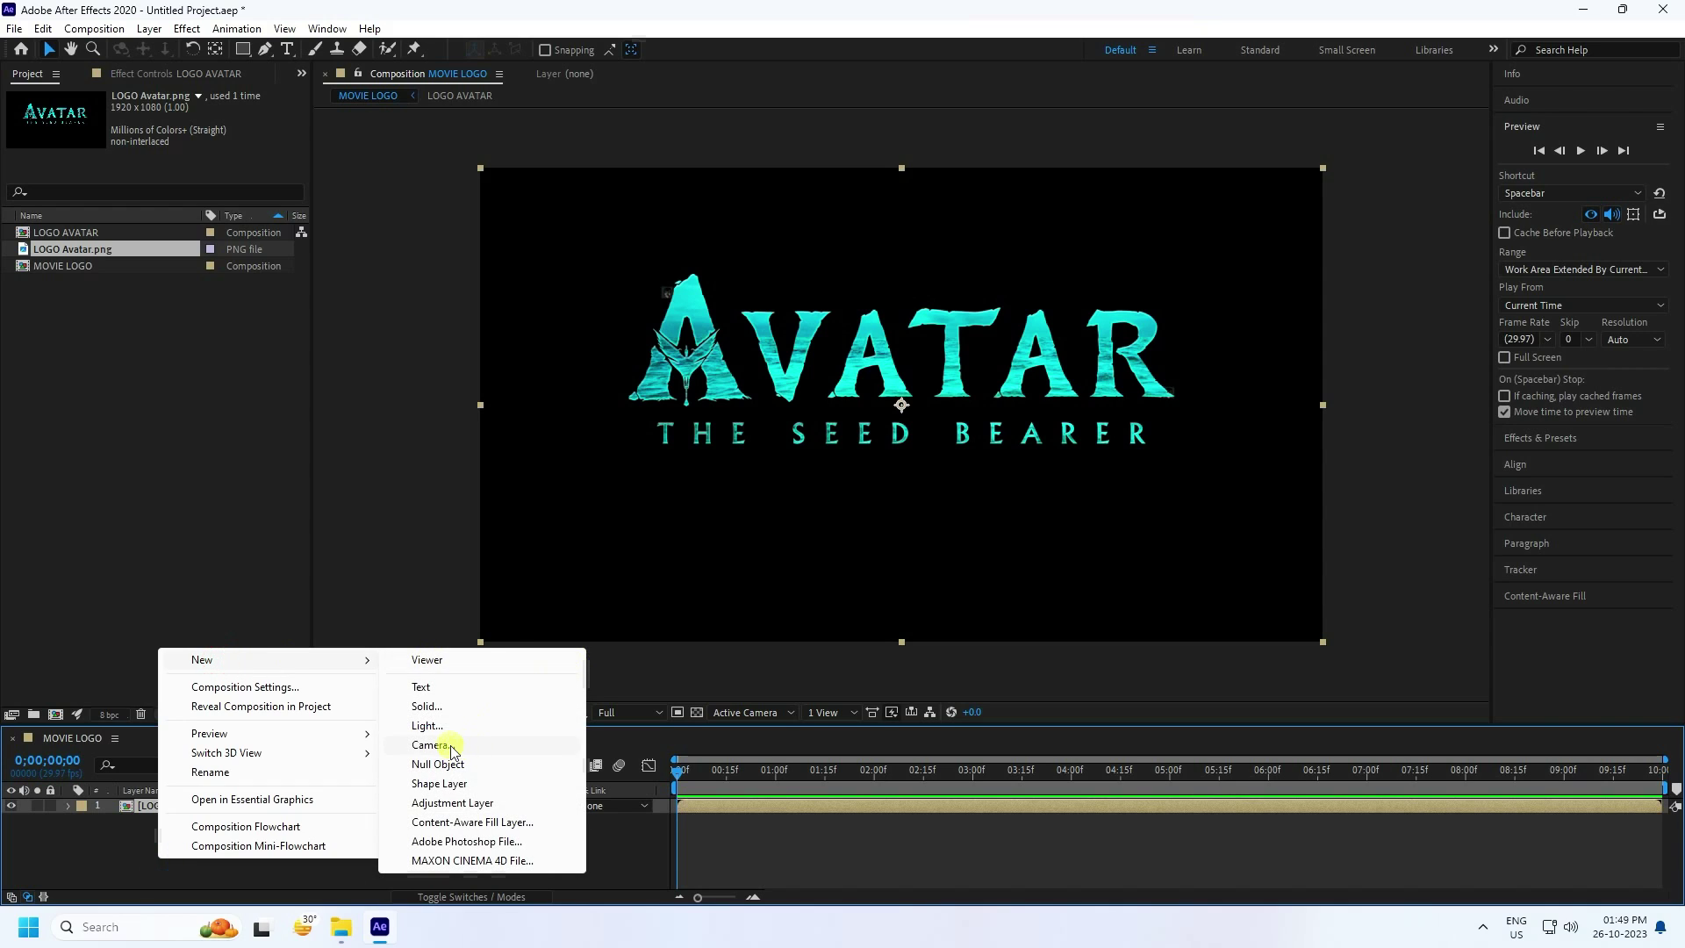
pyautogui.click(438, 709)
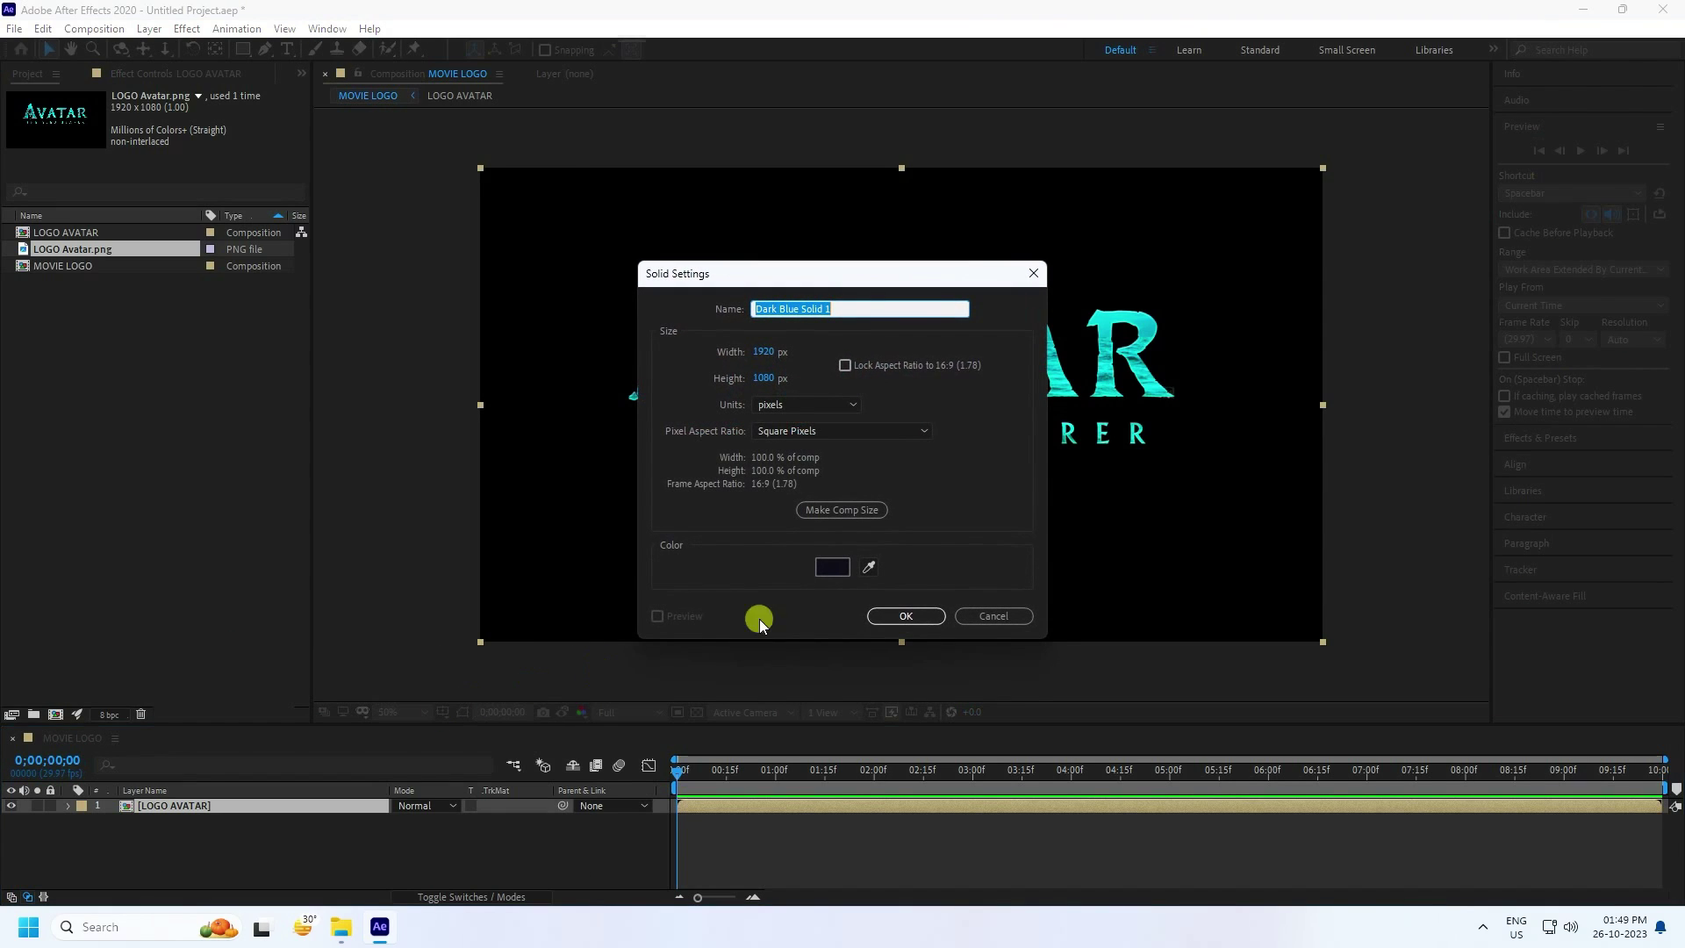
pyautogui.click(834, 568)
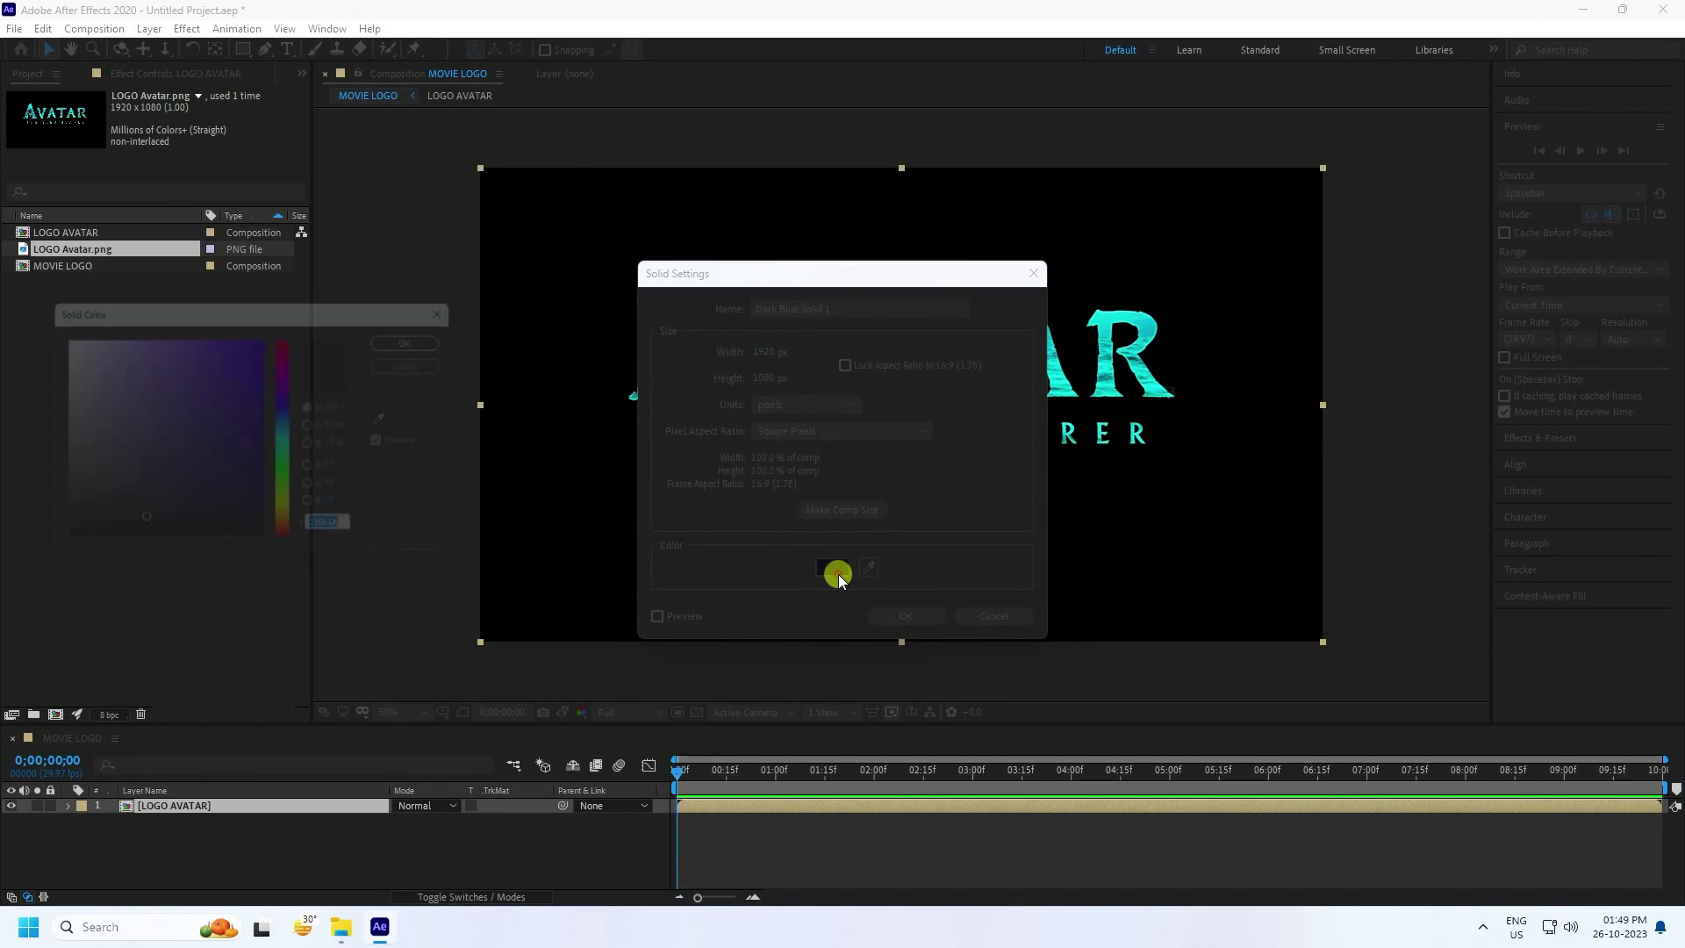
pyautogui.click(434, 334)
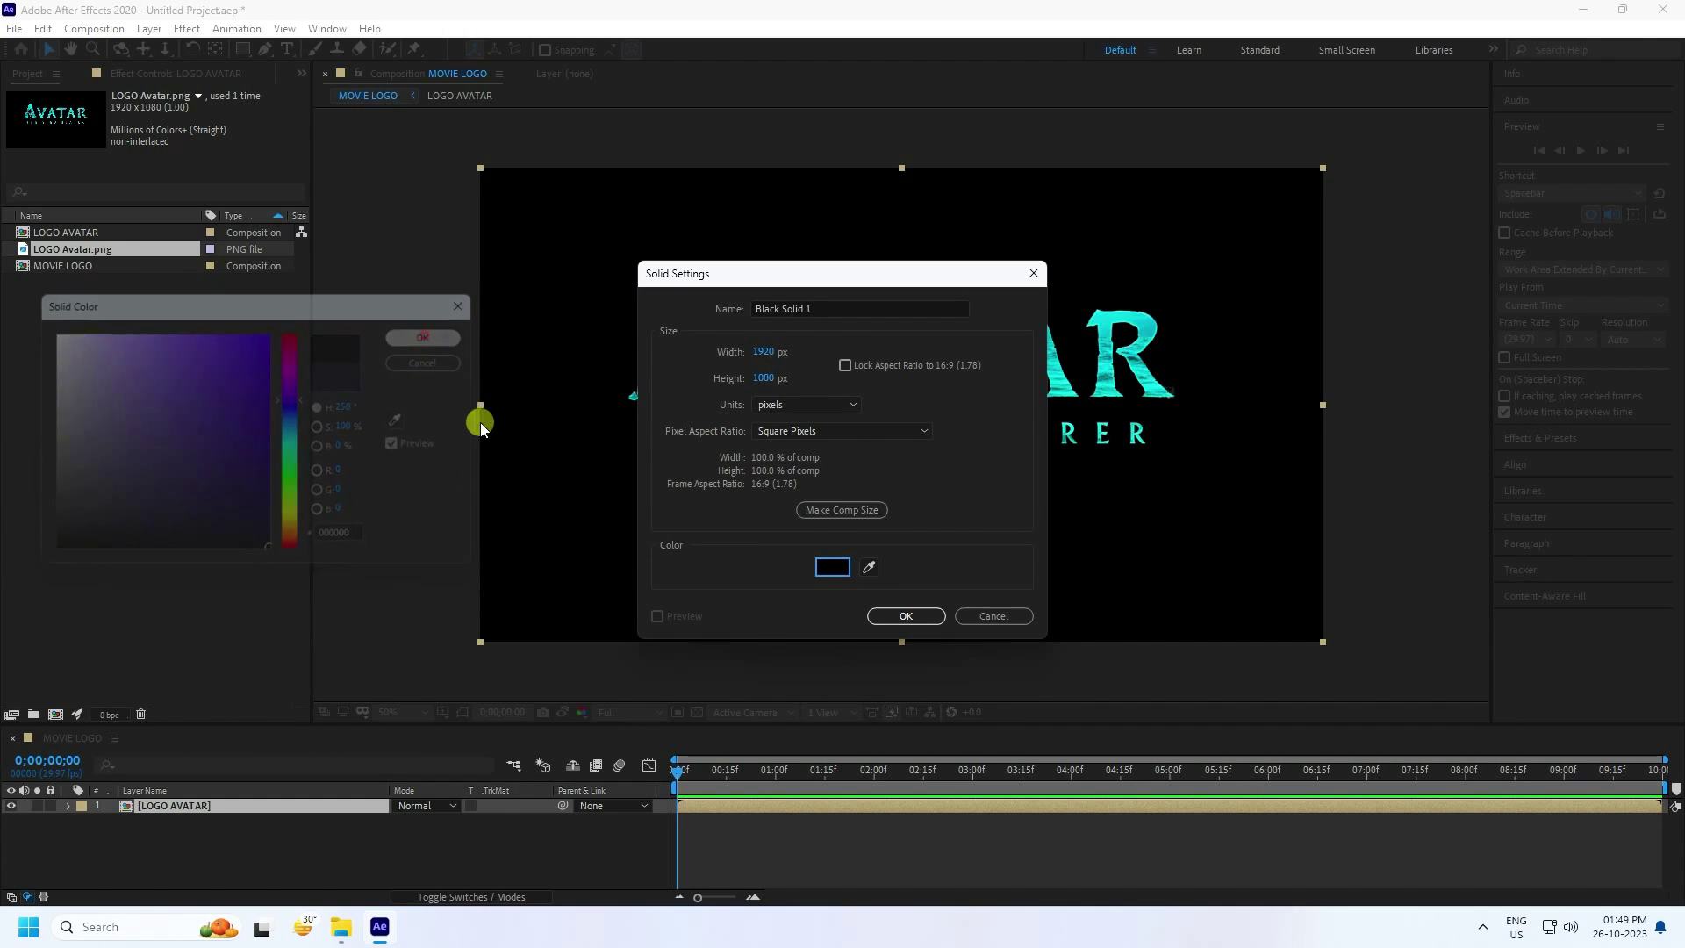
pyautogui.click(905, 616)
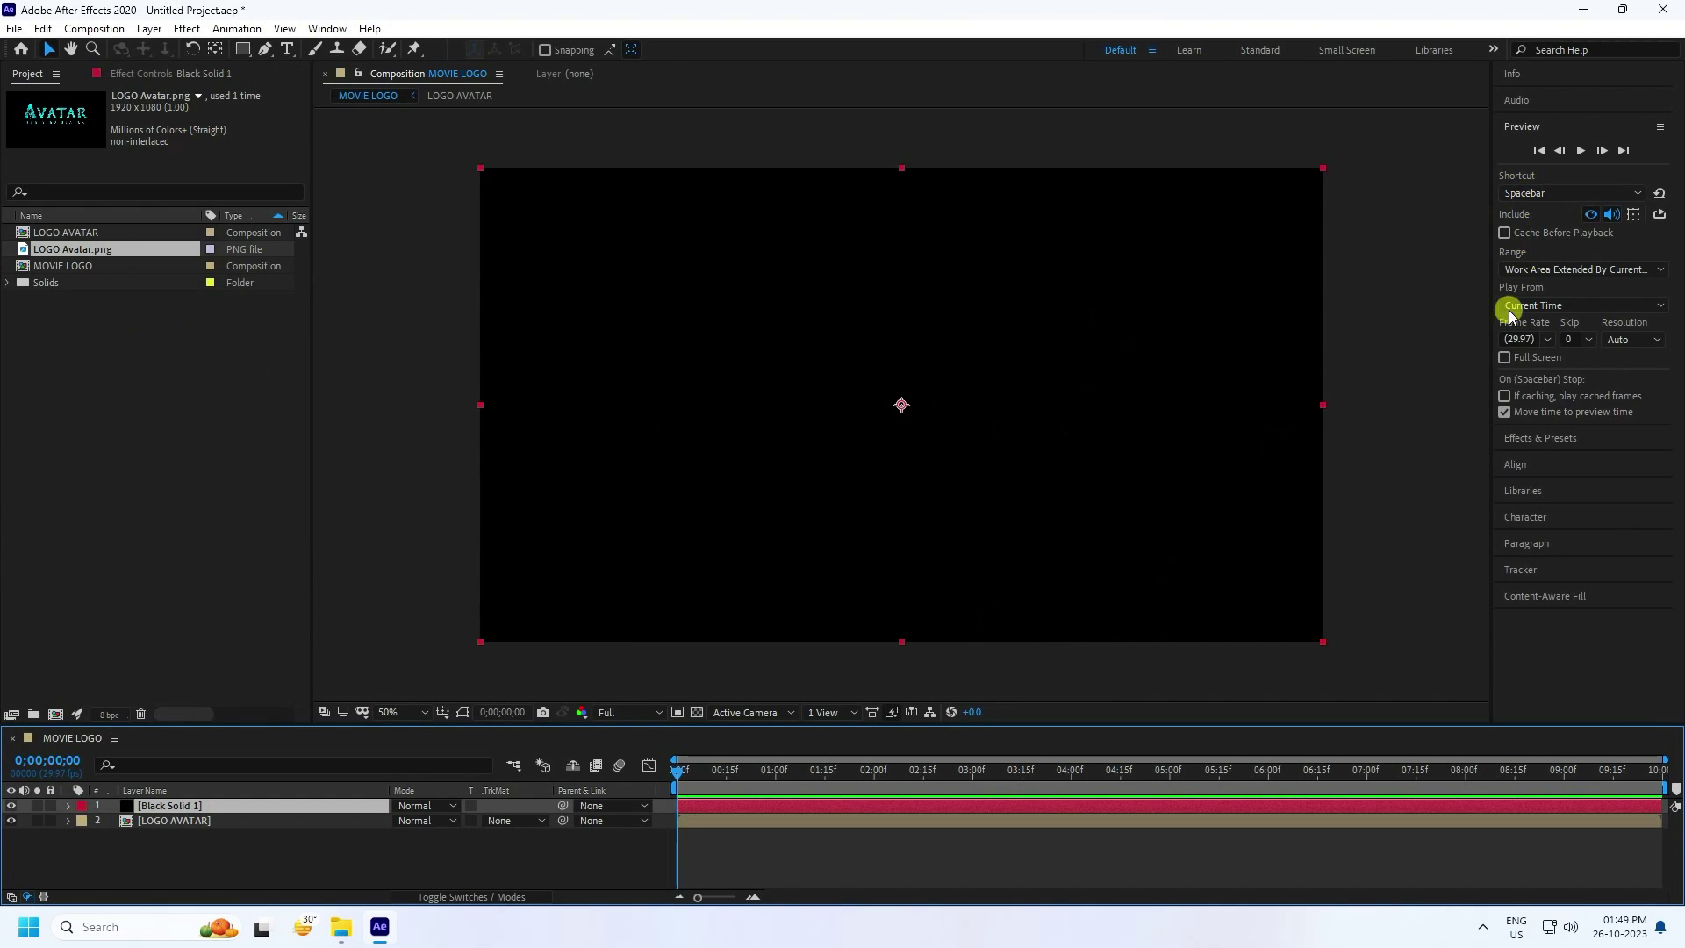
# Find the Fractal Noise effect and apply it to the black solid.
pyautogui.click(1530, 438)
pyautogui.click(1548, 176)
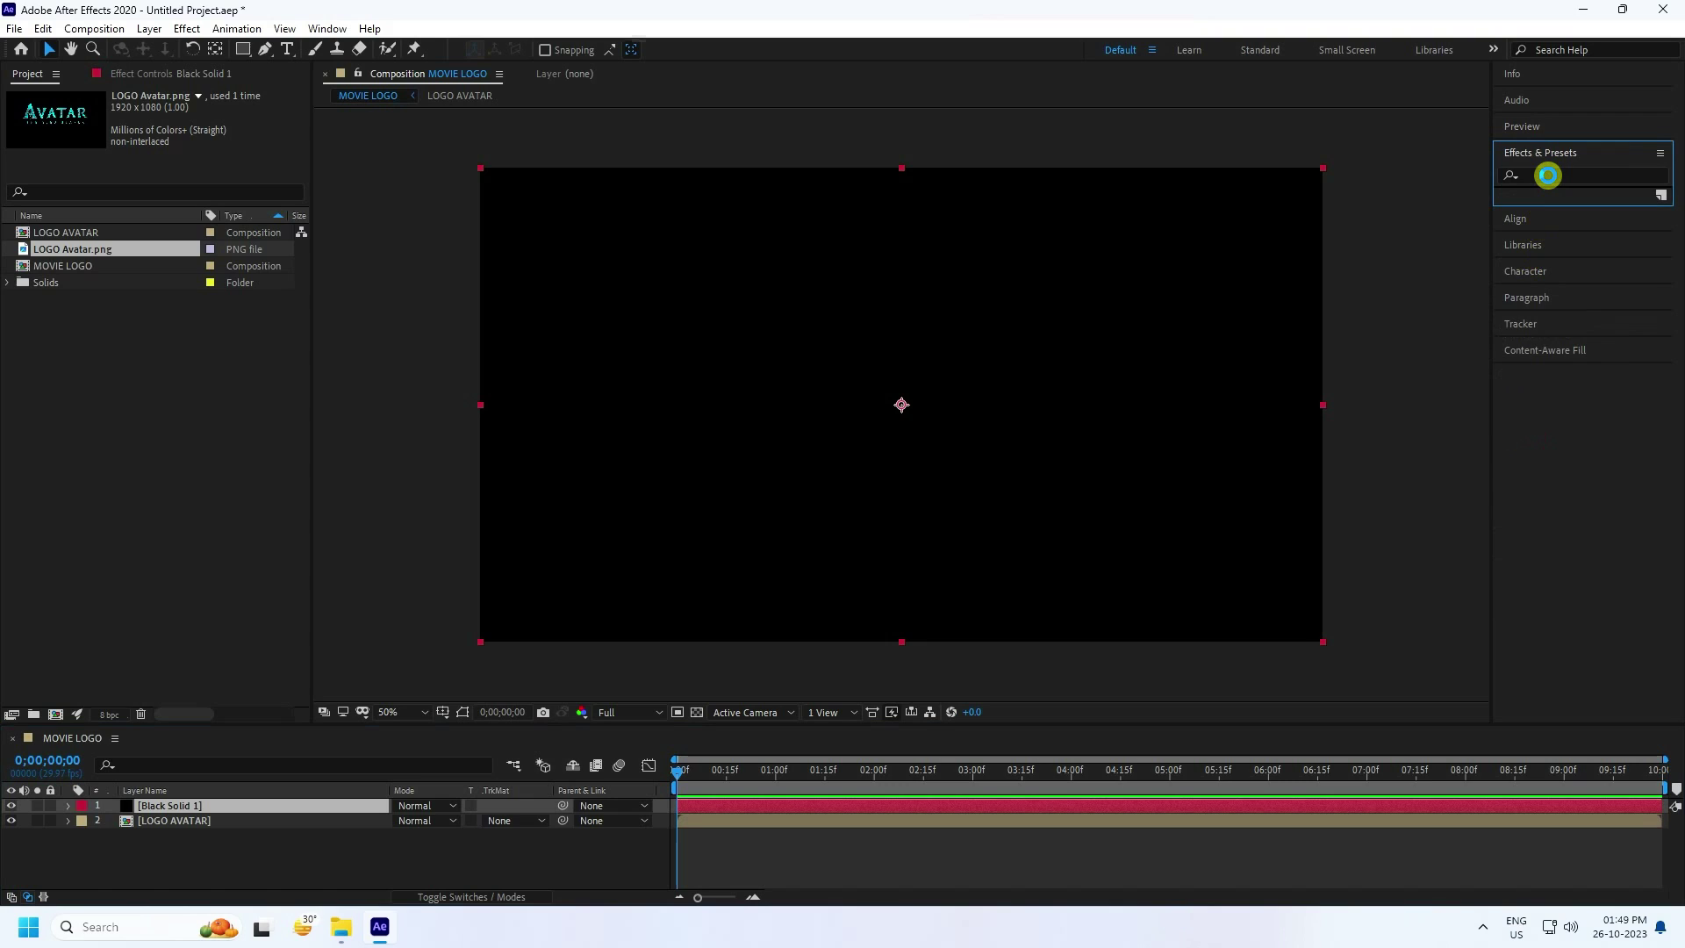
pyautogui.write('frac')
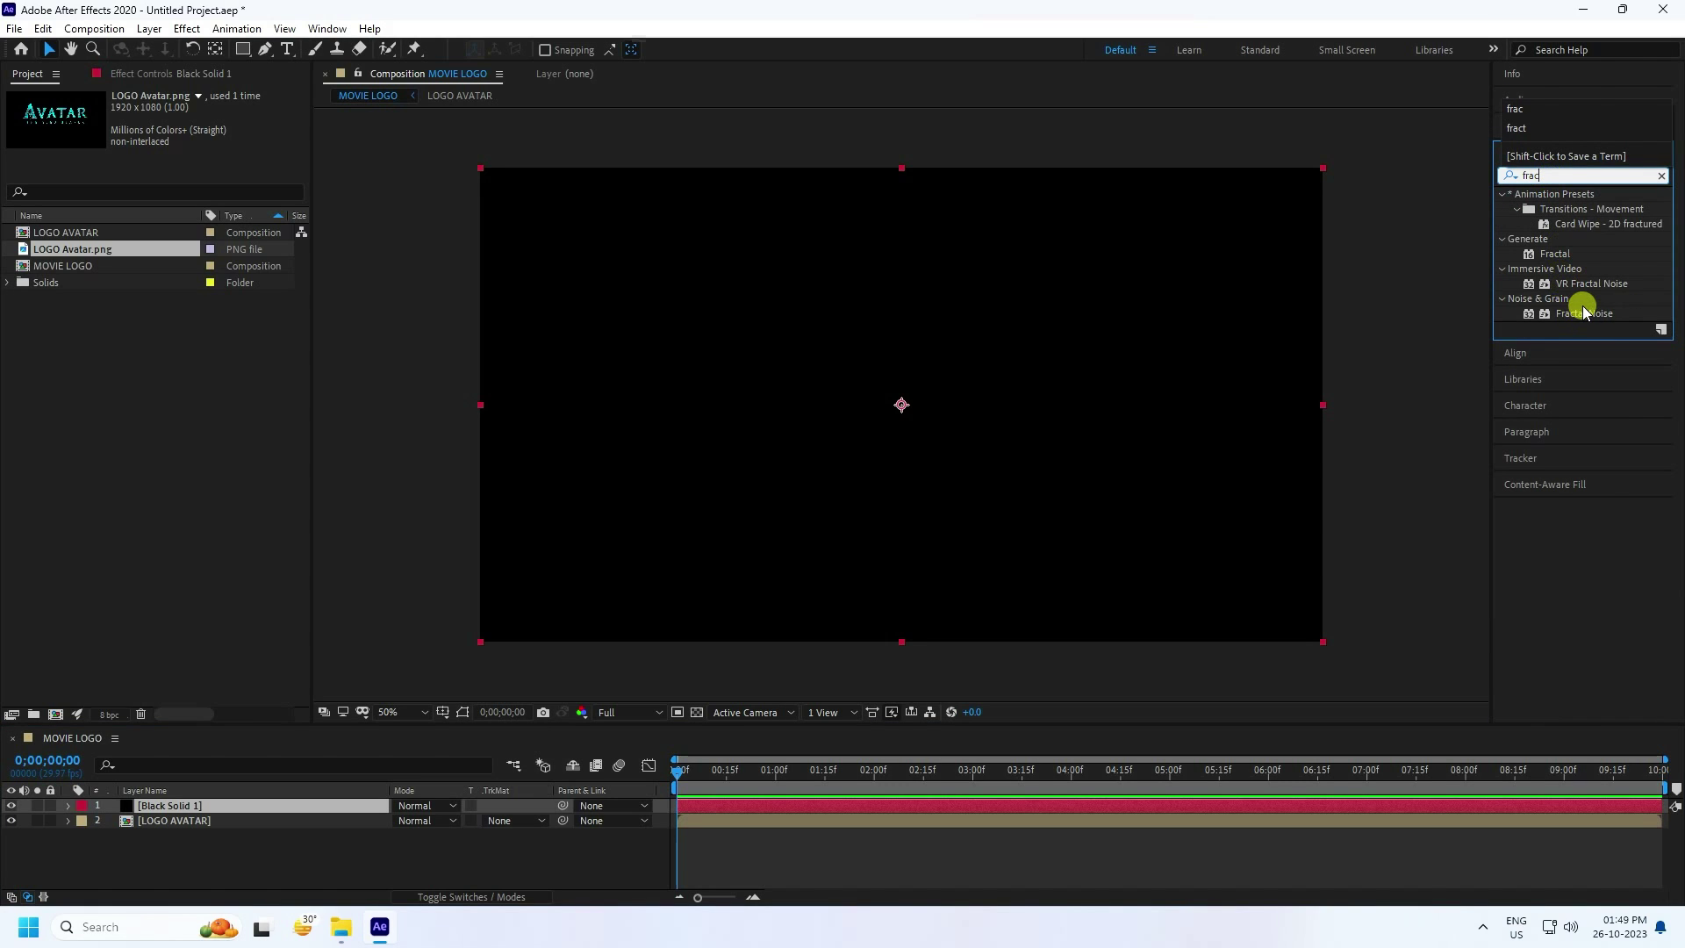
pyautogui.moveTo(1582, 314); pyautogui.dragTo(173, 811)
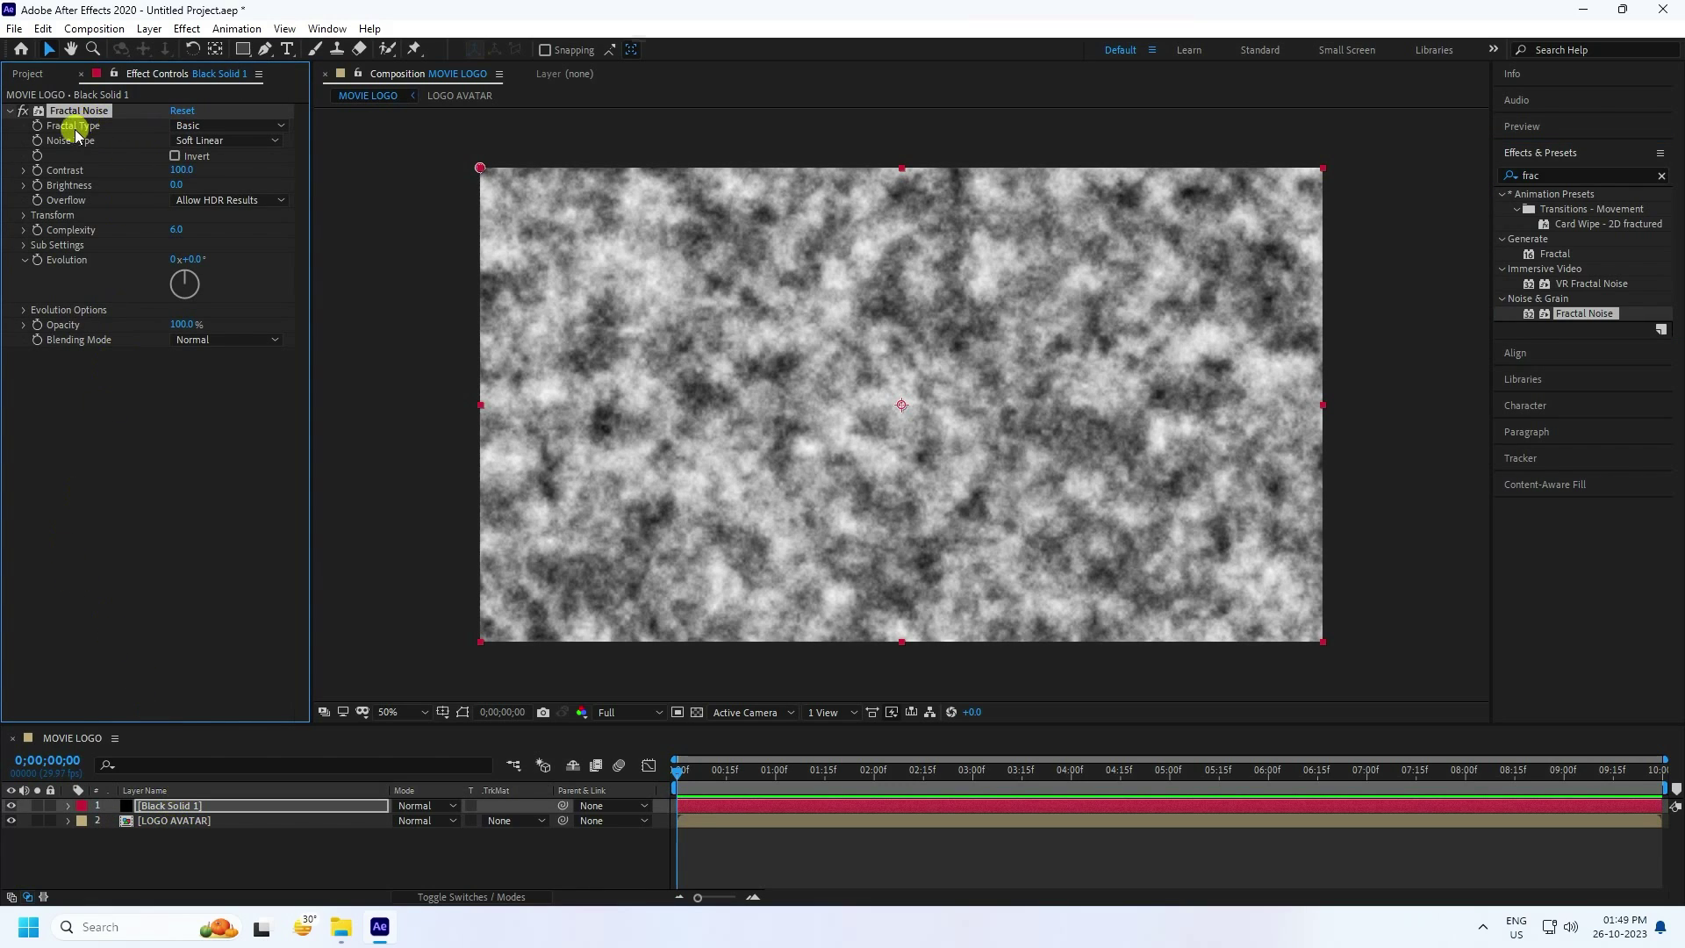
# Set the Fractal Noise type to Rocky and its contrast to 300.
pyautogui.click(215, 126)
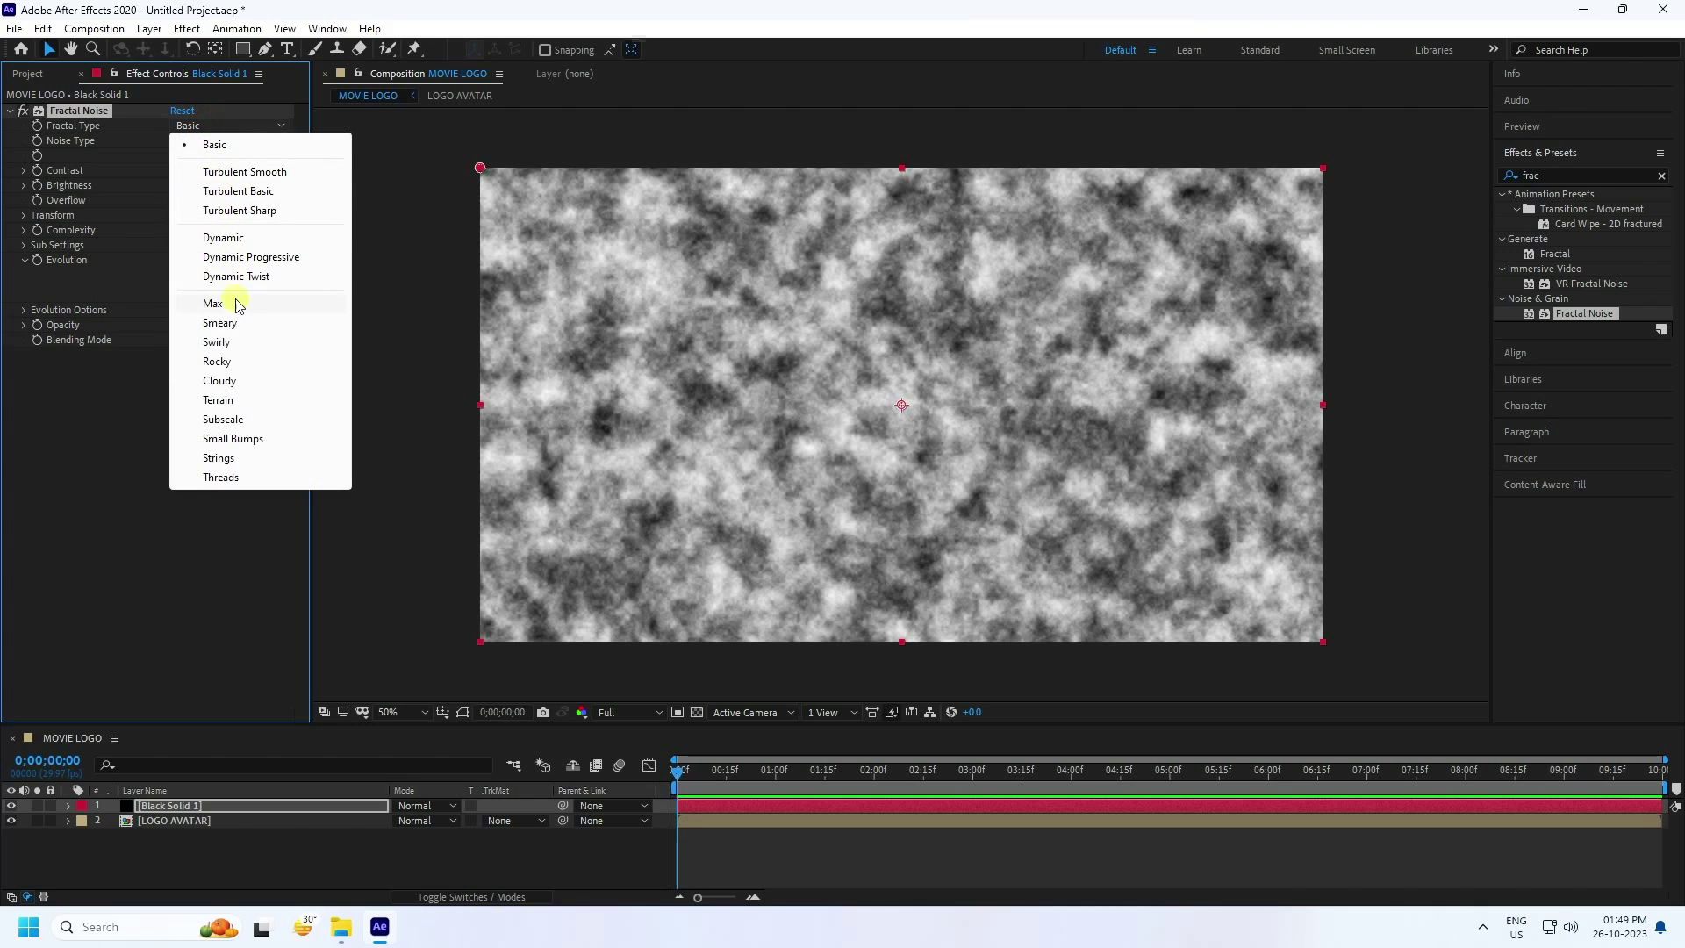
pyautogui.click(219, 361)
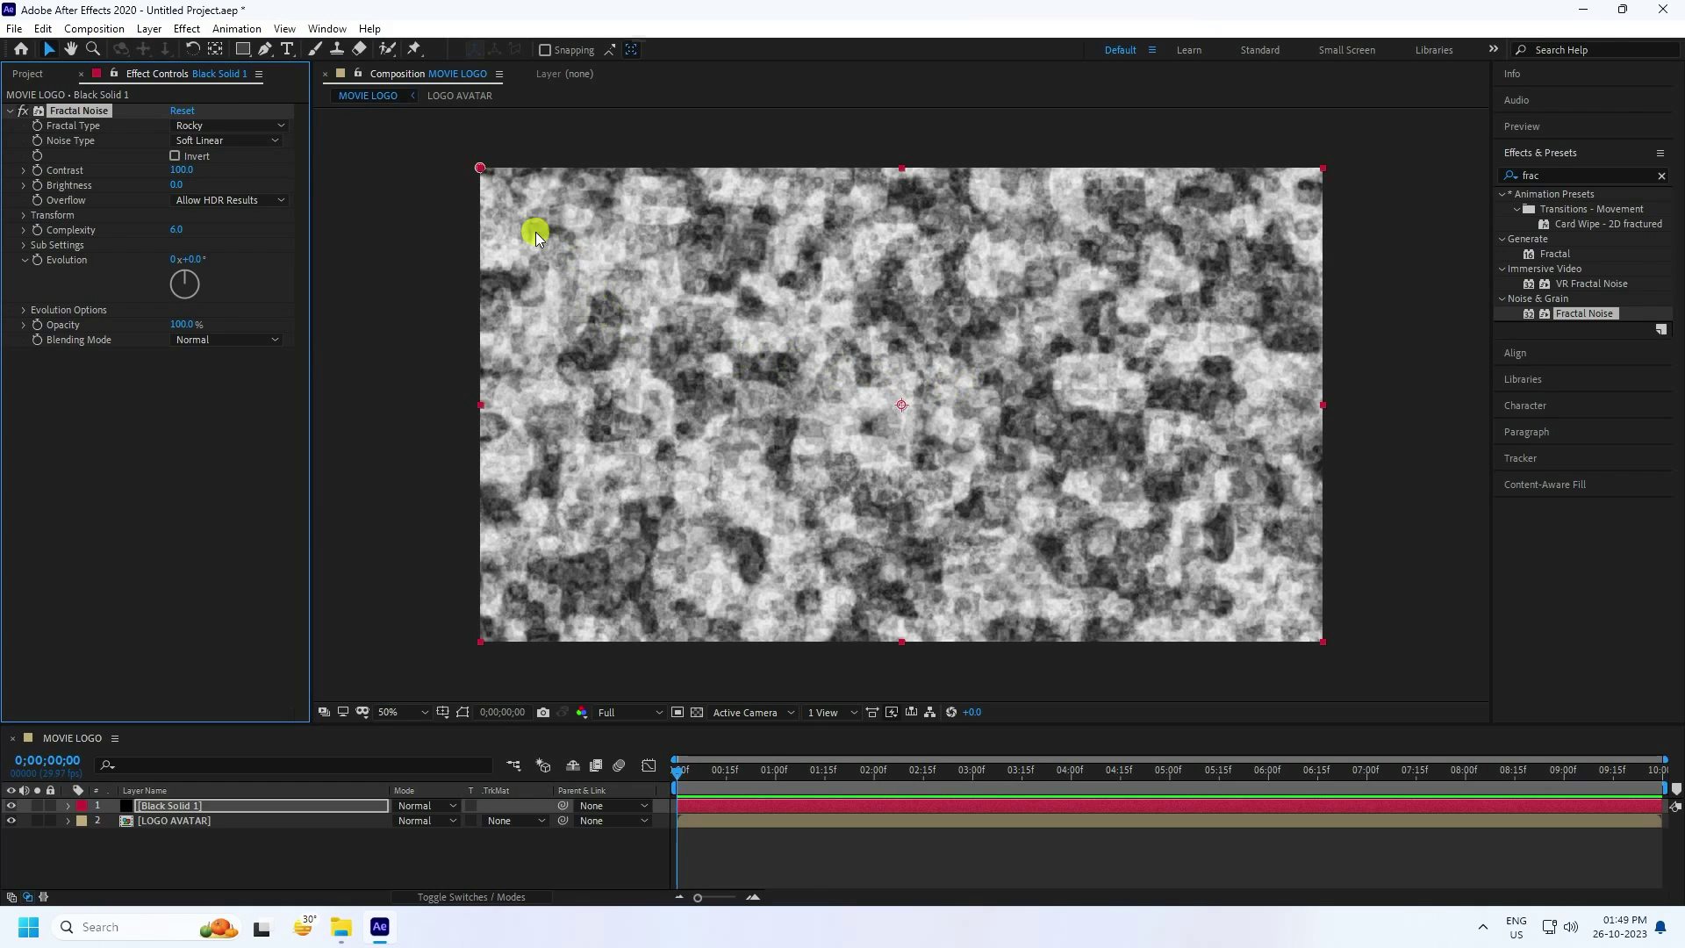
pyautogui.click(180, 170)
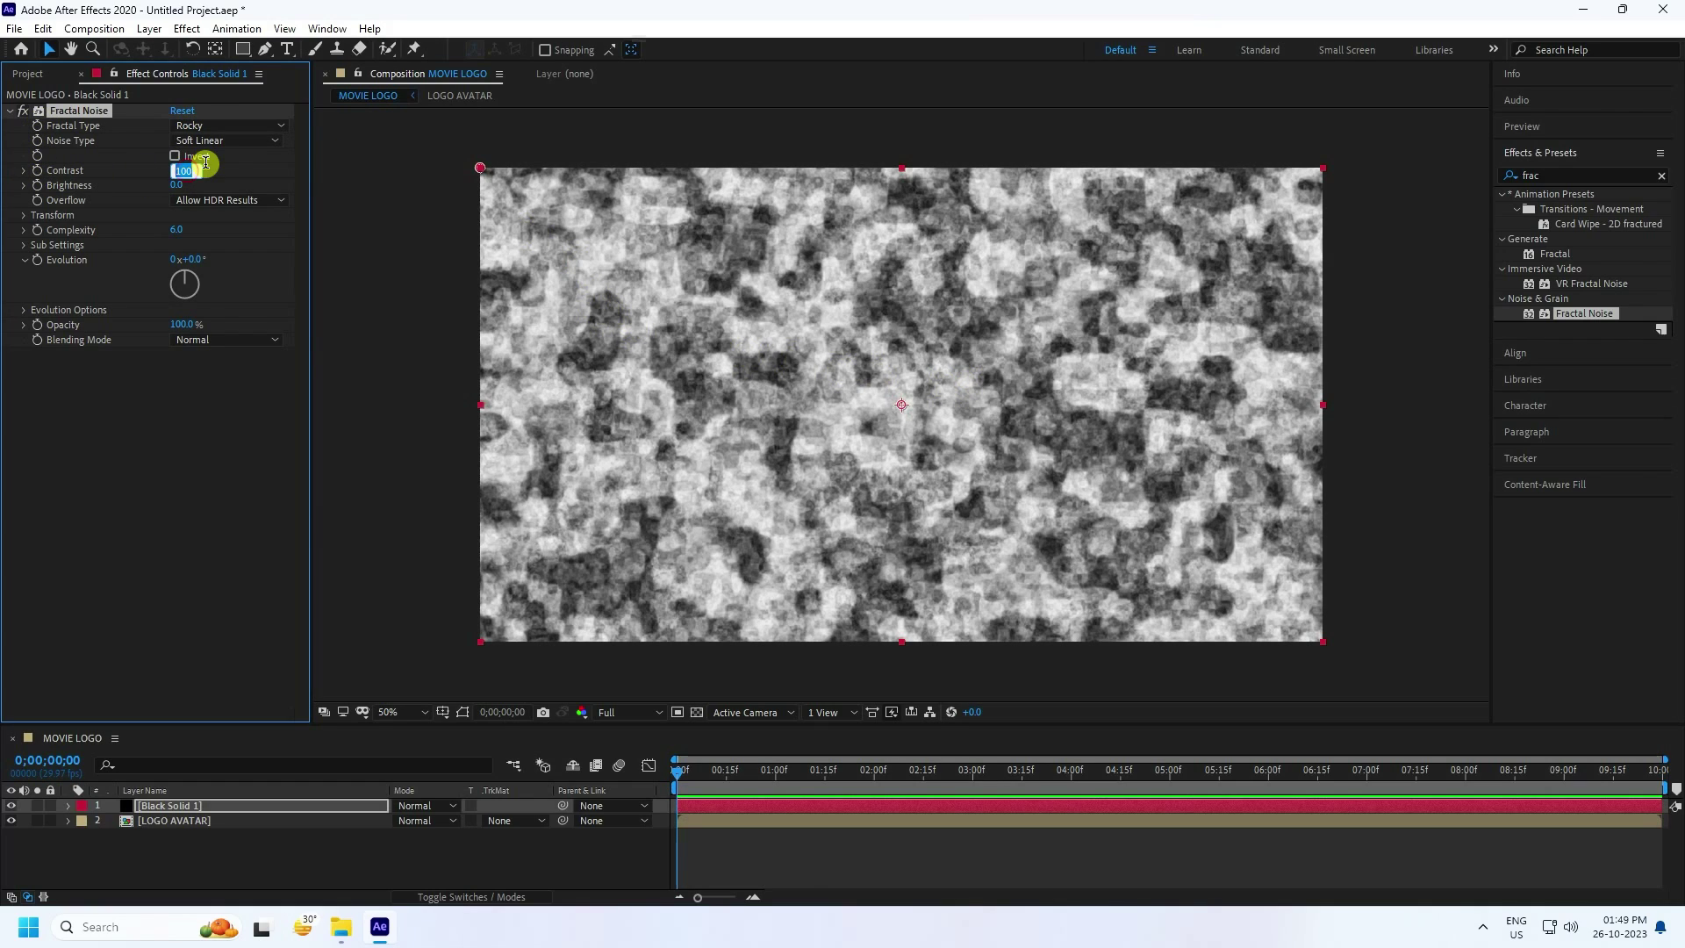
pyautogui.write('300')
pyautogui.press('Return')
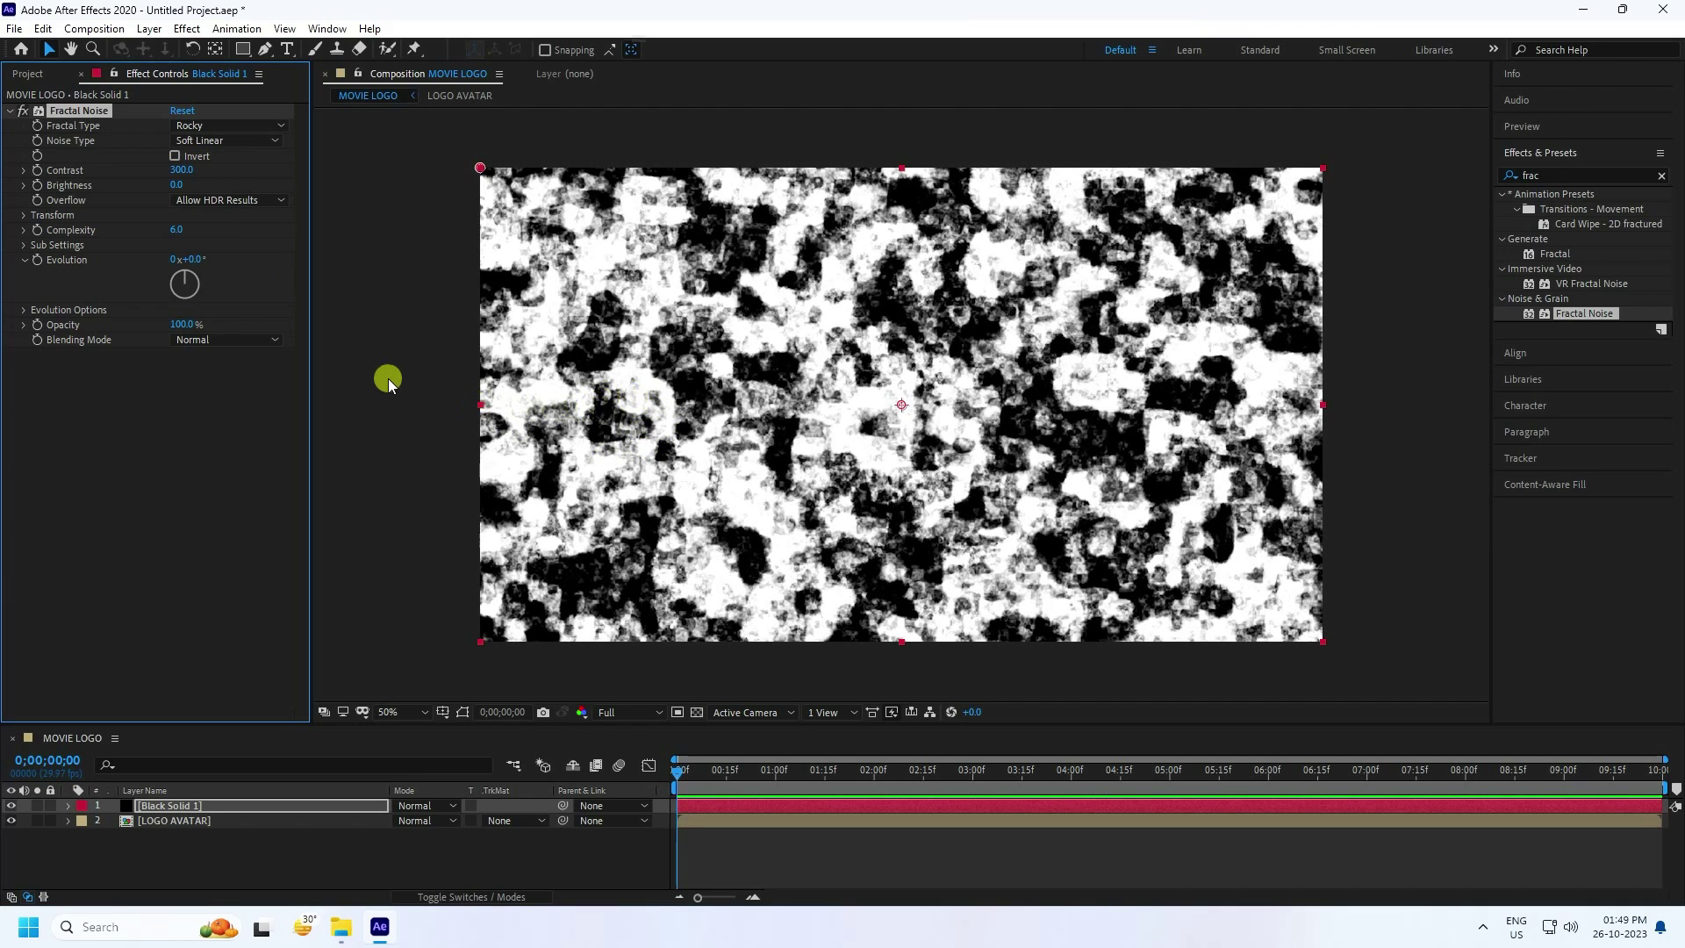
# Set the Fractal Noise brightness to -200 and keyframe it at the start of the composition.
pyautogui.click(175, 186)
pyautogui.write('-200')
pyautogui.press('Return')
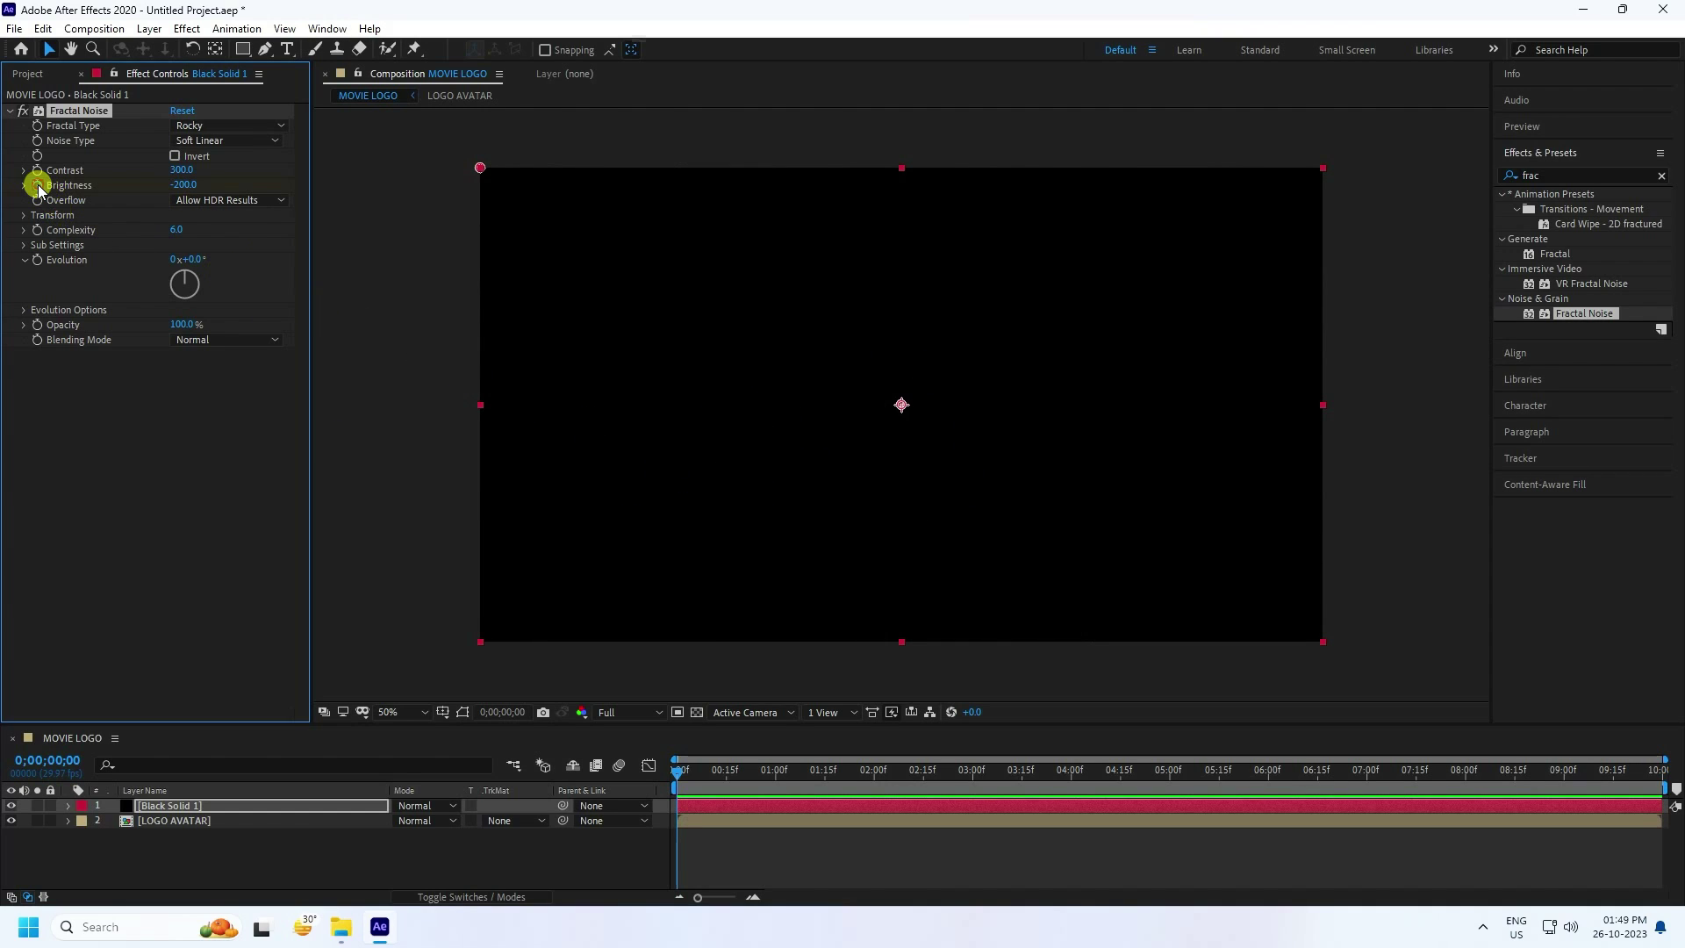
# Keyframe the Fractal Noise brightness at 200 at 0;00;02;00.
pyautogui.click(877, 778)
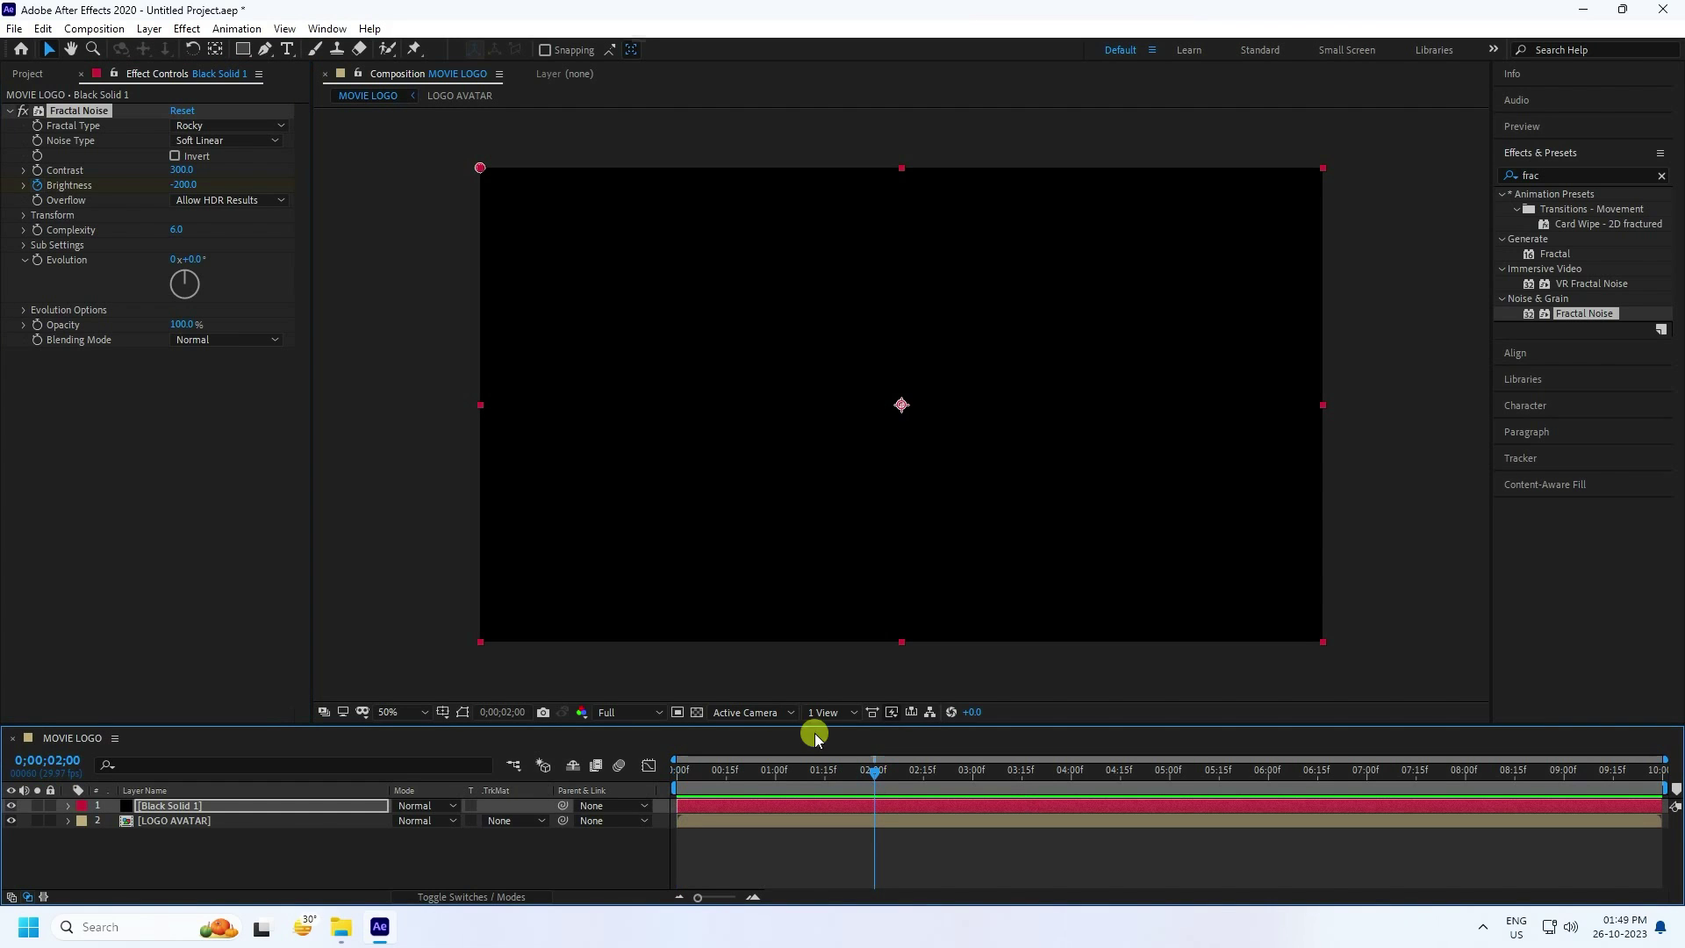
pyautogui.moveTo(179, 191); pyautogui.dragTo(215, 189)
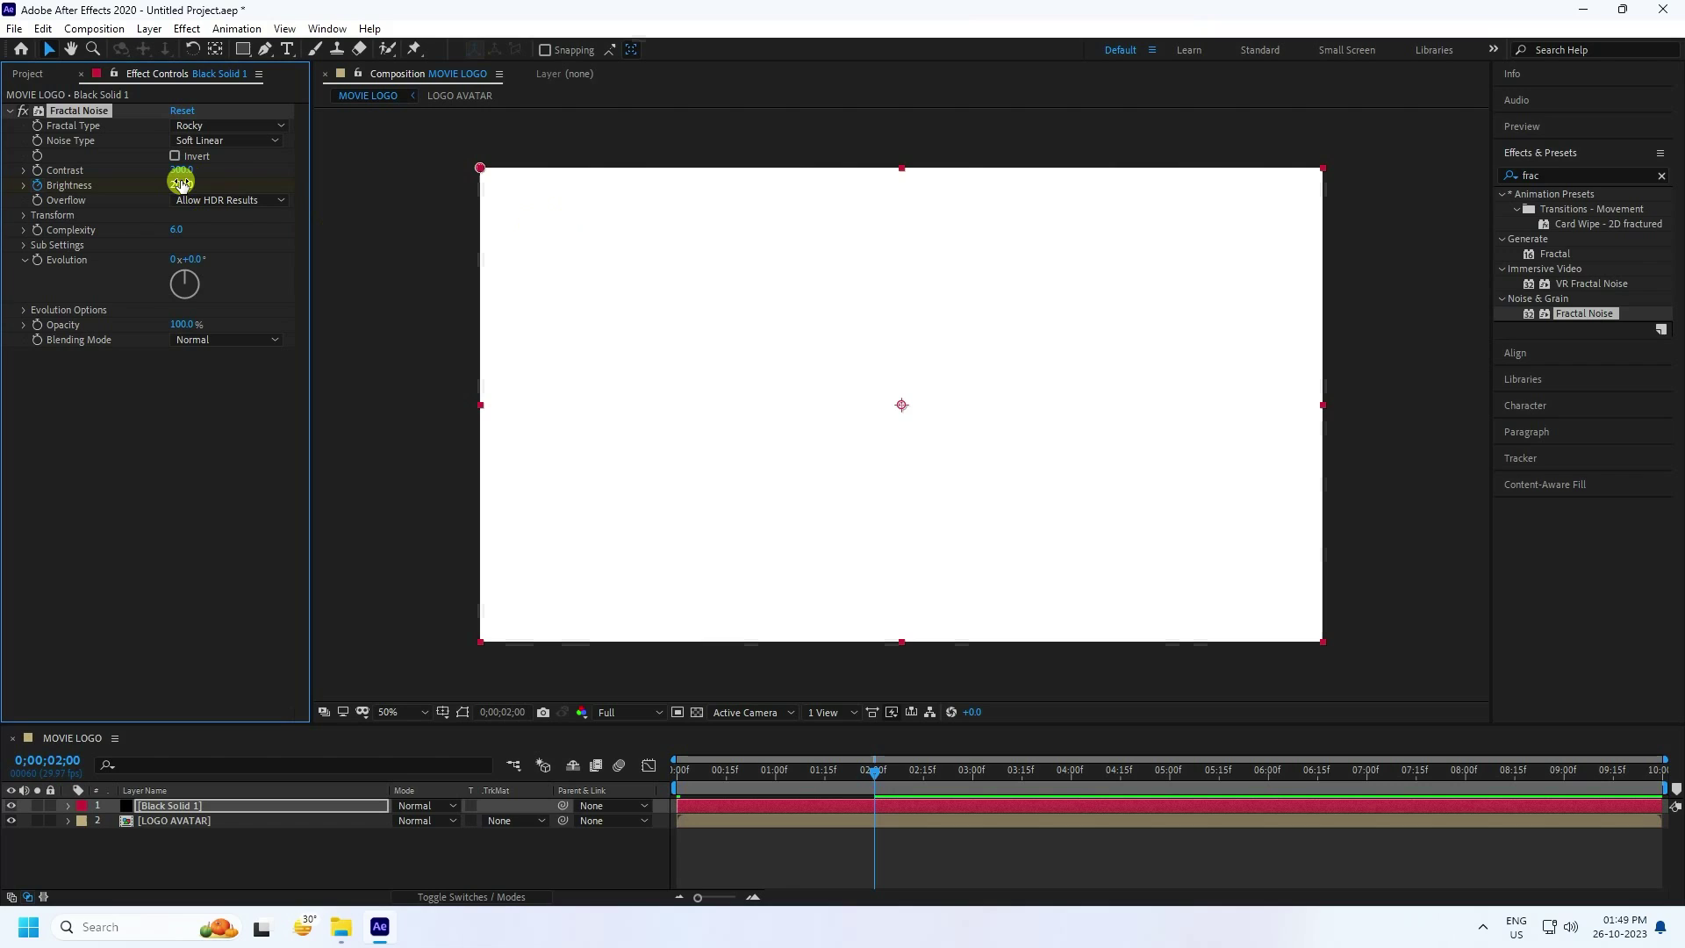
pyautogui.click(181, 185)
pyautogui.write('200')
pyautogui.press('Return')
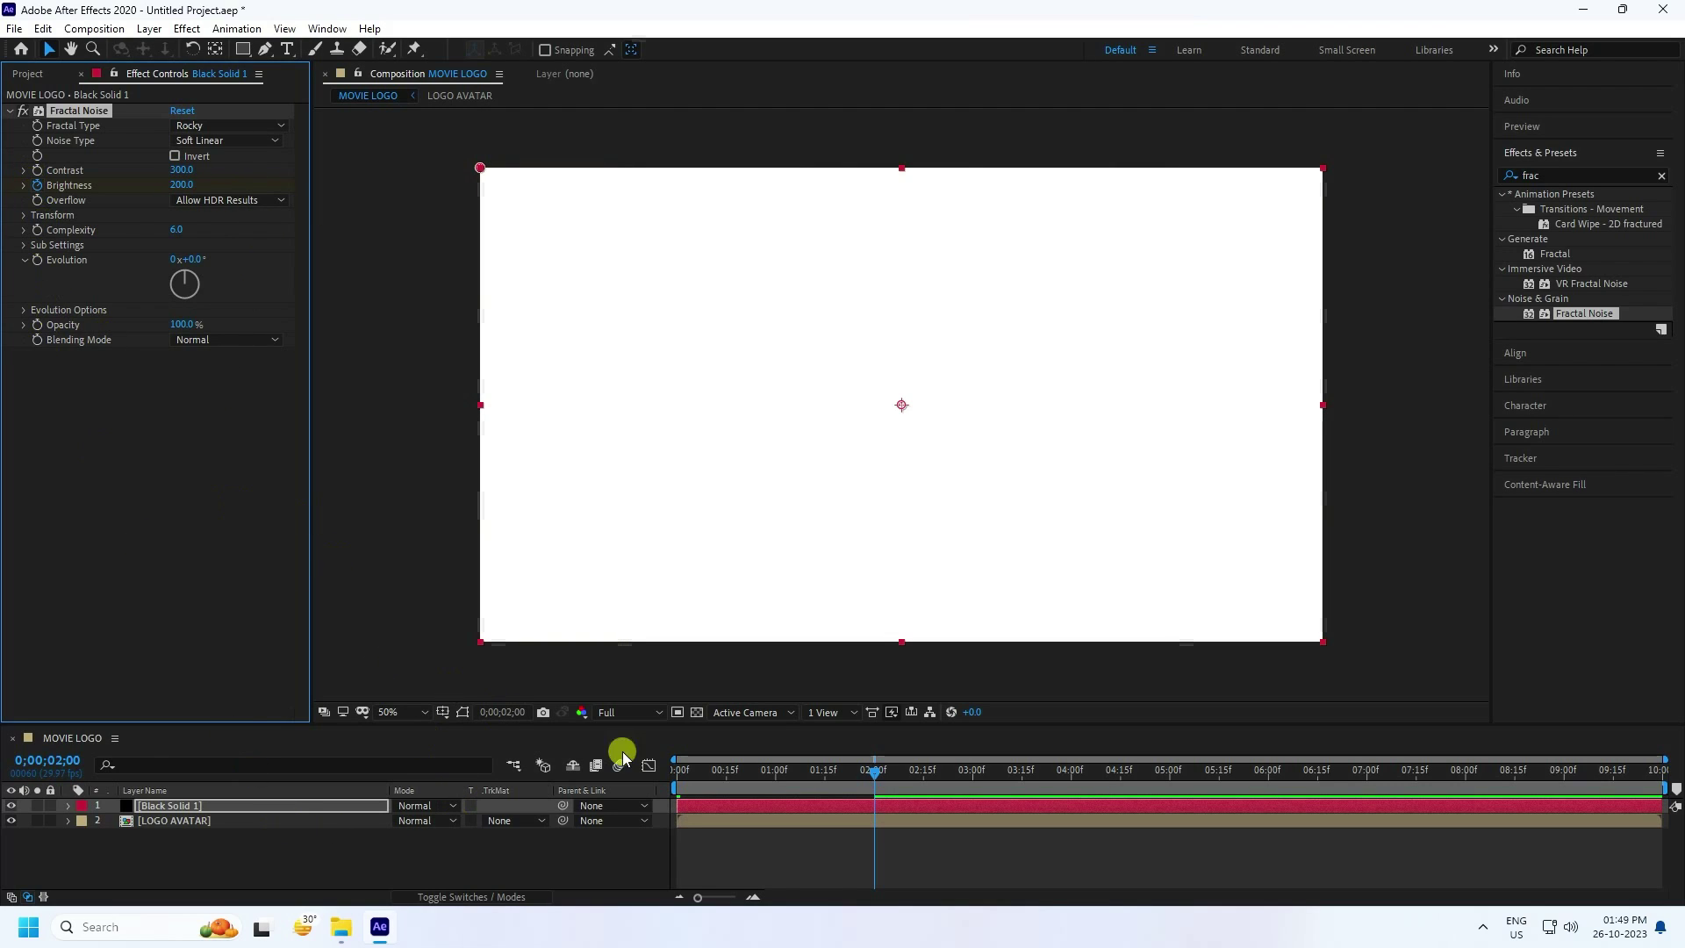
# Reveal the black solid's keyframes and add a brightness keyframe holding the current value at 0;00;07;00.
pyautogui.click(877, 773)
pyautogui.moveTo(929, 778); pyautogui.dragTo(1314, 780)
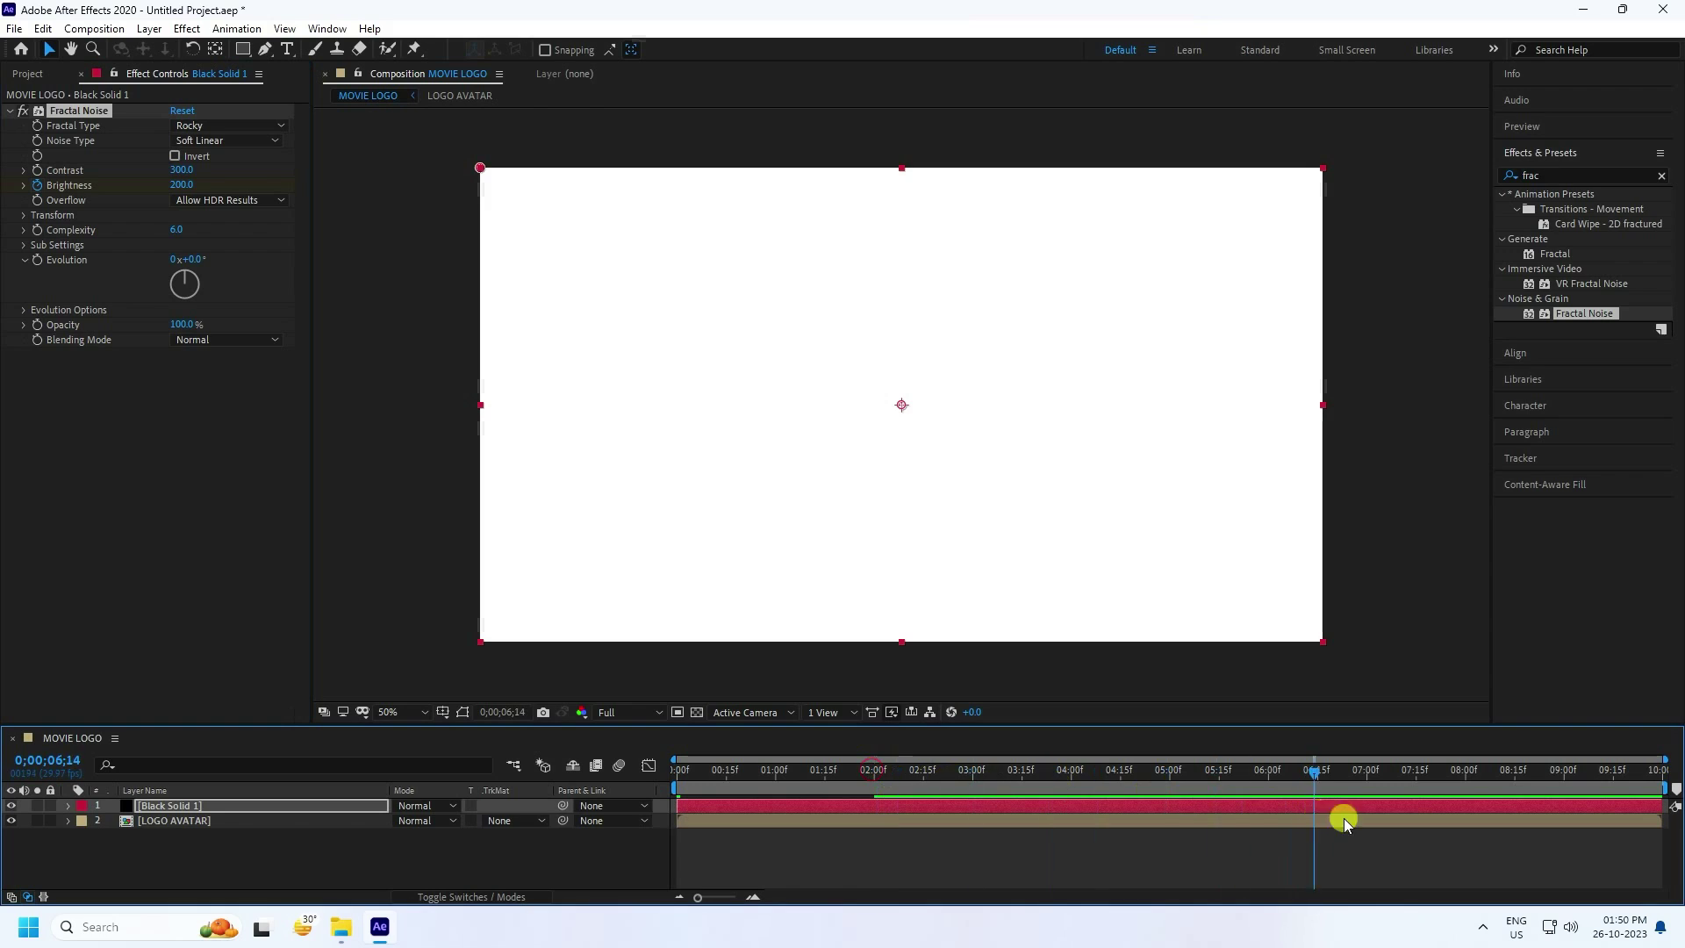
pyautogui.moveTo(1420, 831); pyautogui.dragTo(1366, 830)
pyautogui.click(220, 807)
pyautogui.press('u')
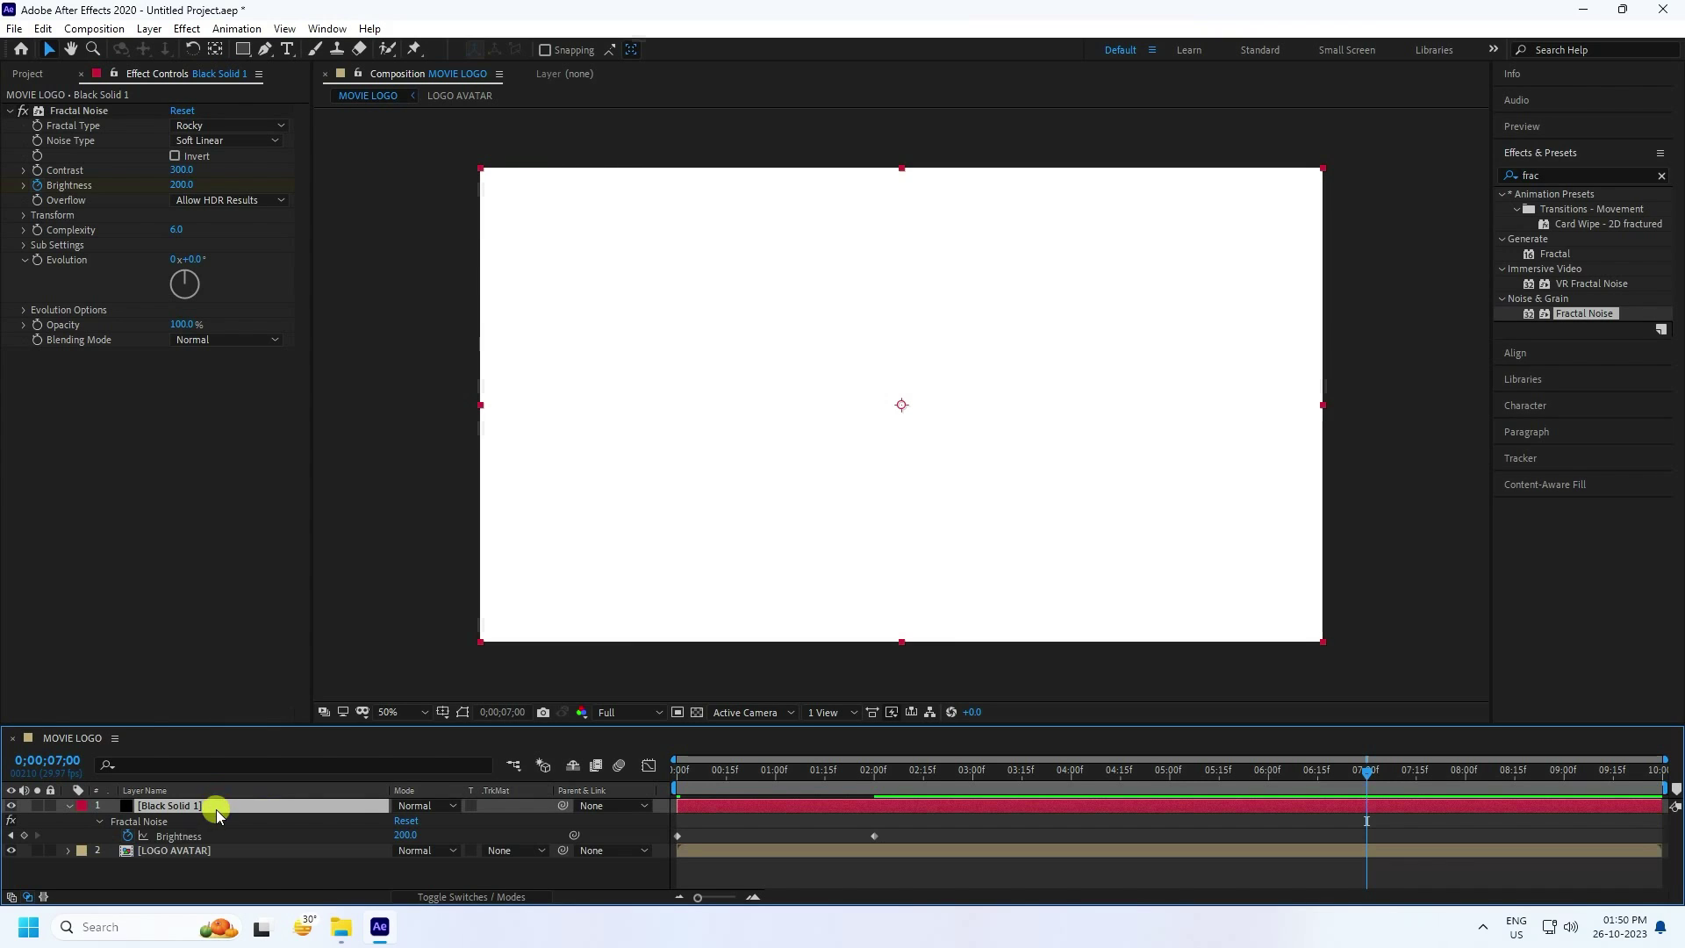
pyautogui.click(24, 836)
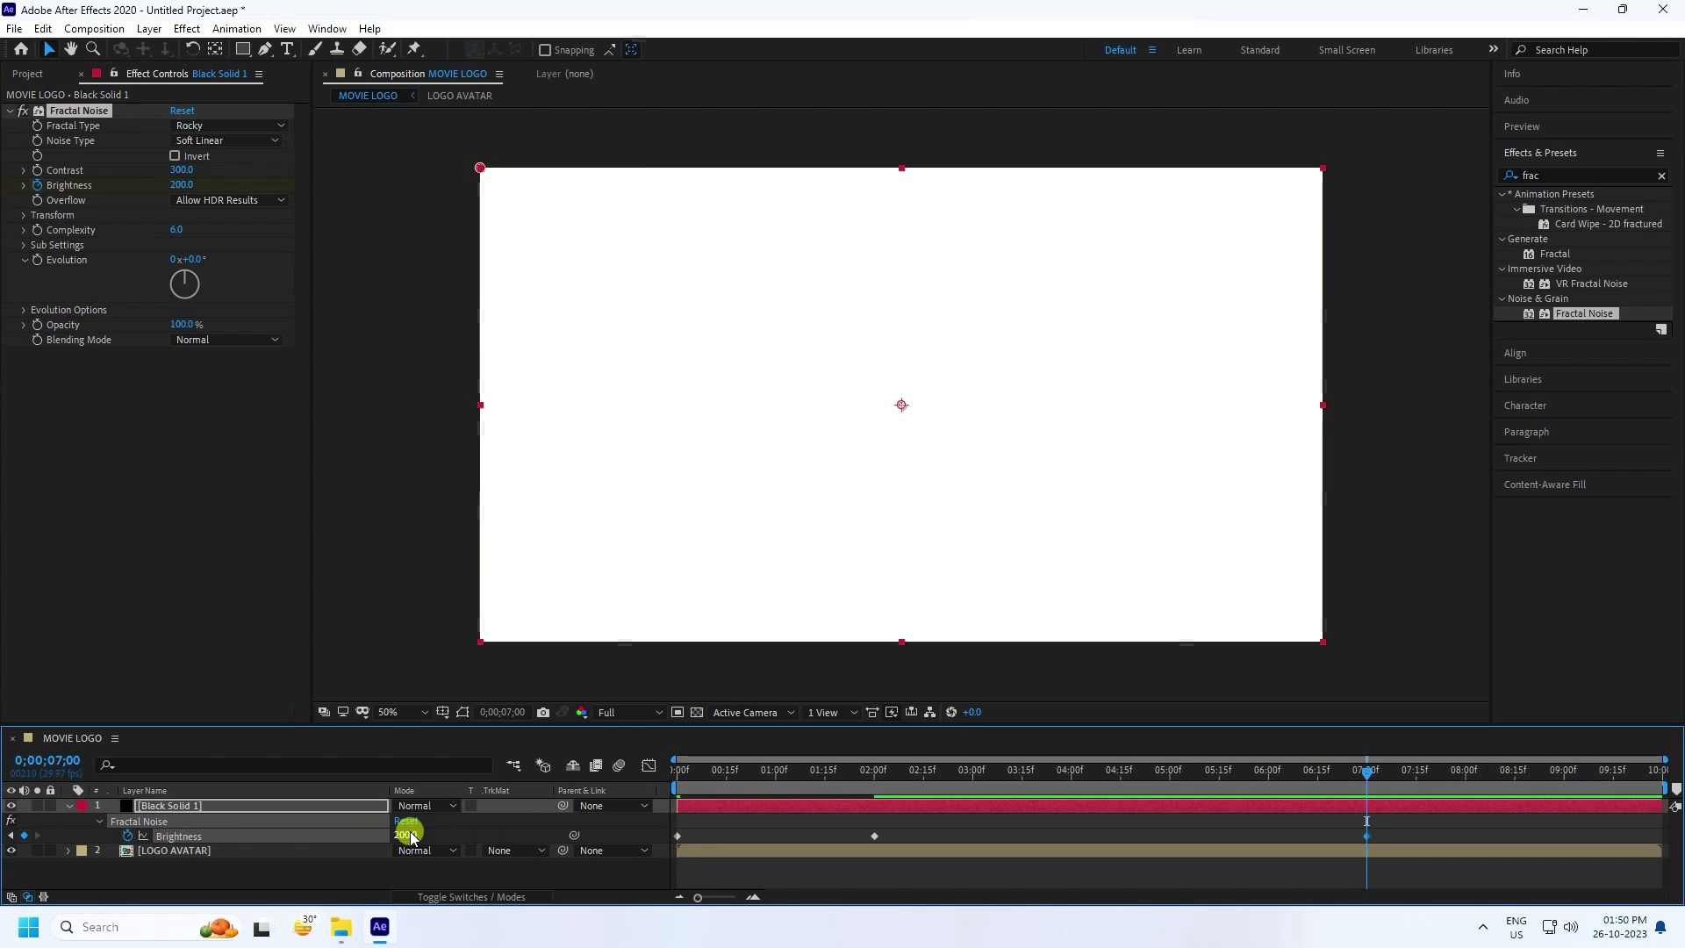
# Keyframe the Fractal Noise brightness at -200 at 0;00;09;00 and step through all the brightness keyframes.
pyautogui.moveTo(1367, 771); pyautogui.dragTo(1565, 794)
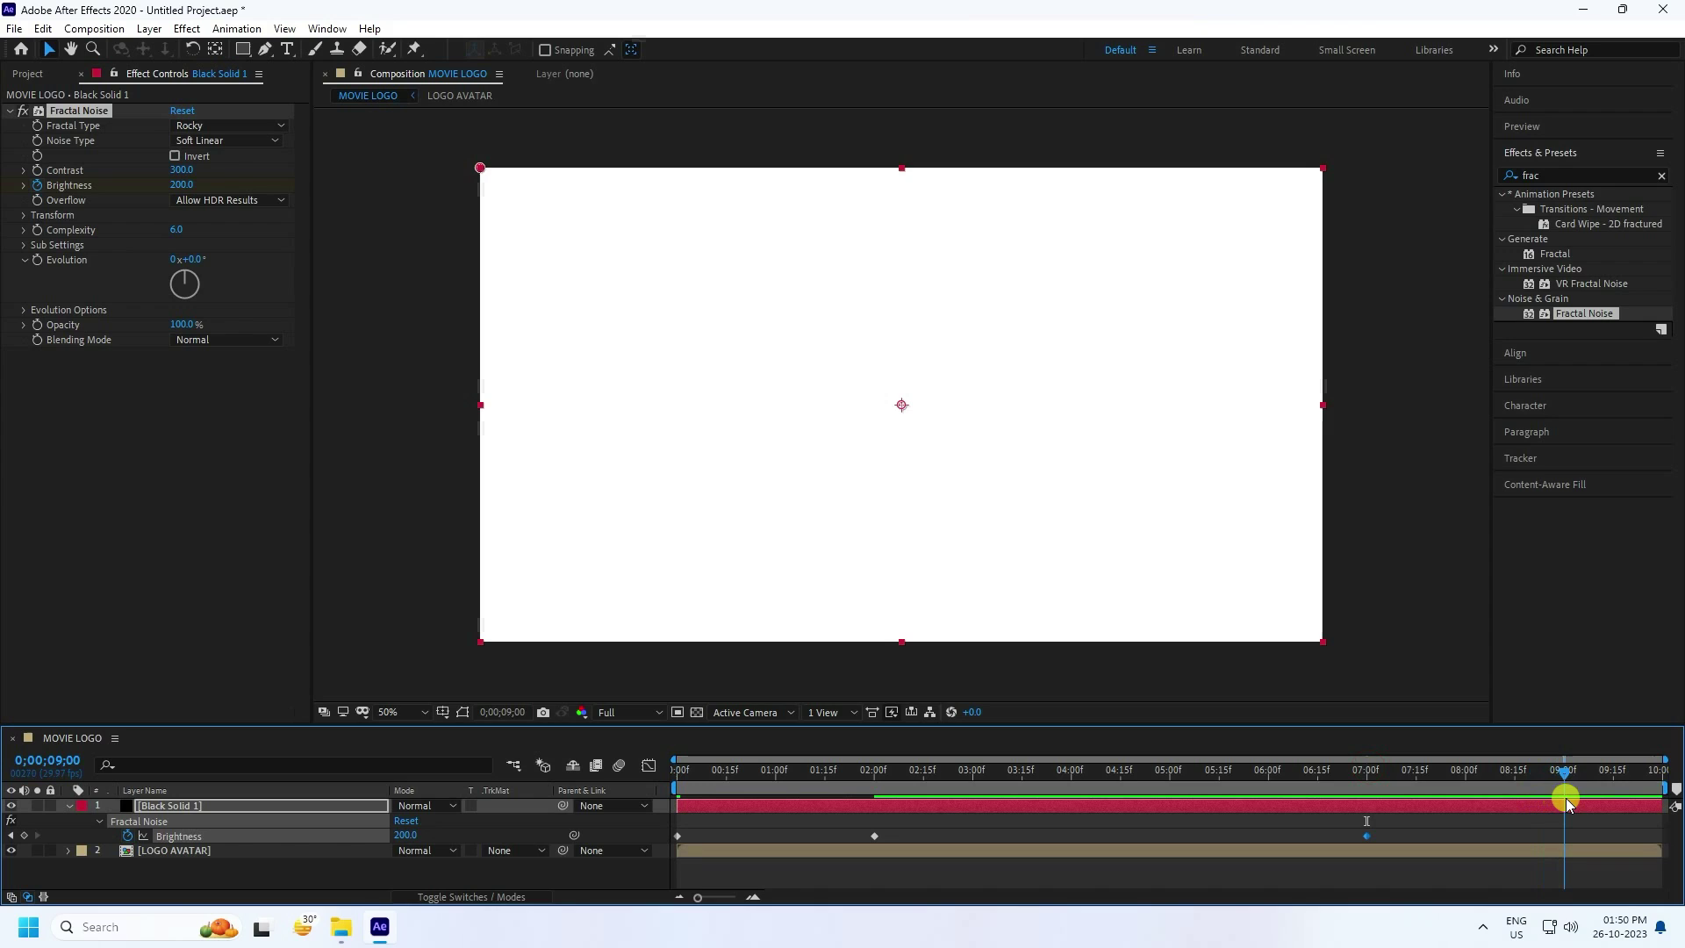
pyautogui.click(398, 835)
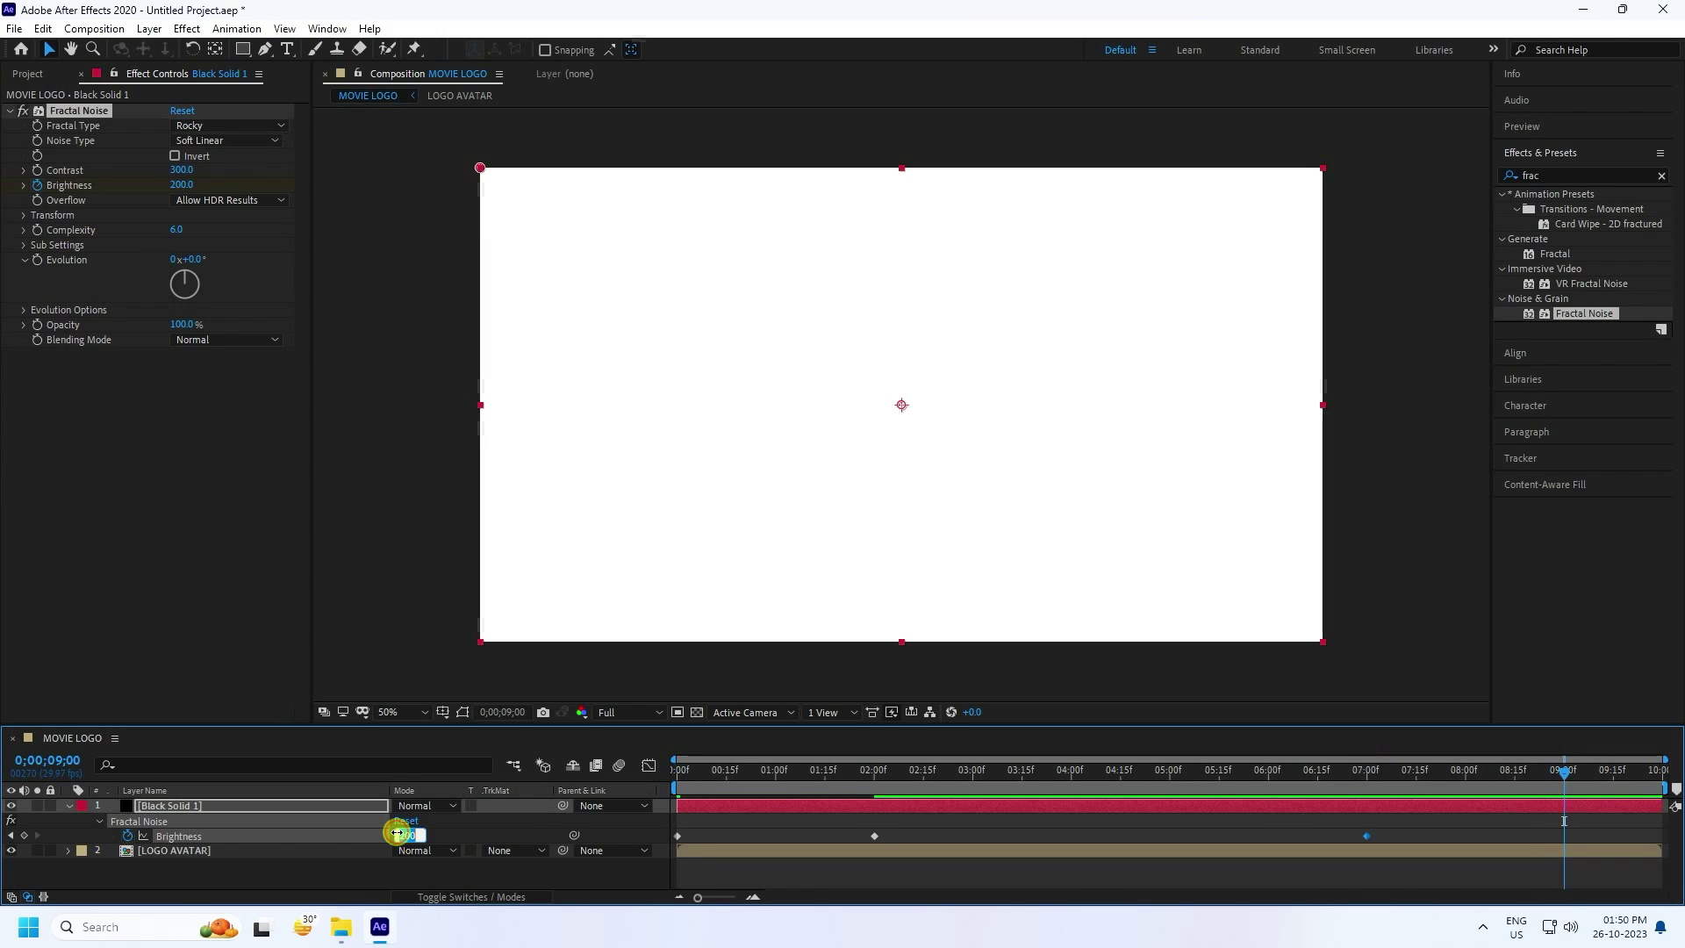
pyautogui.write('2')
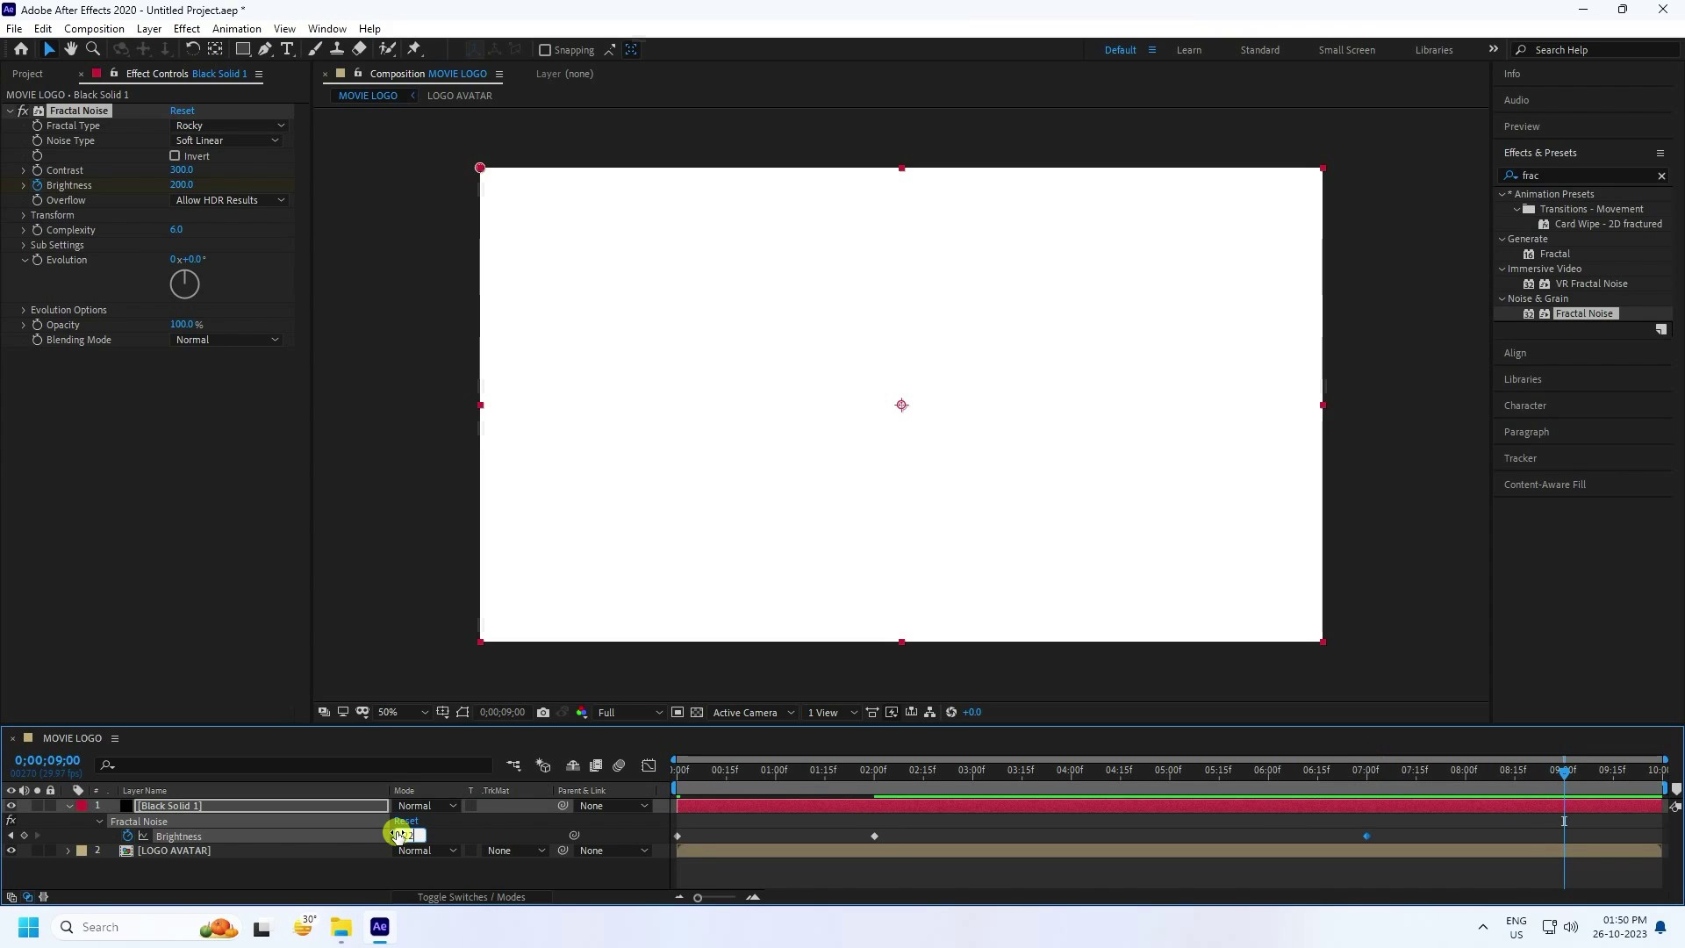
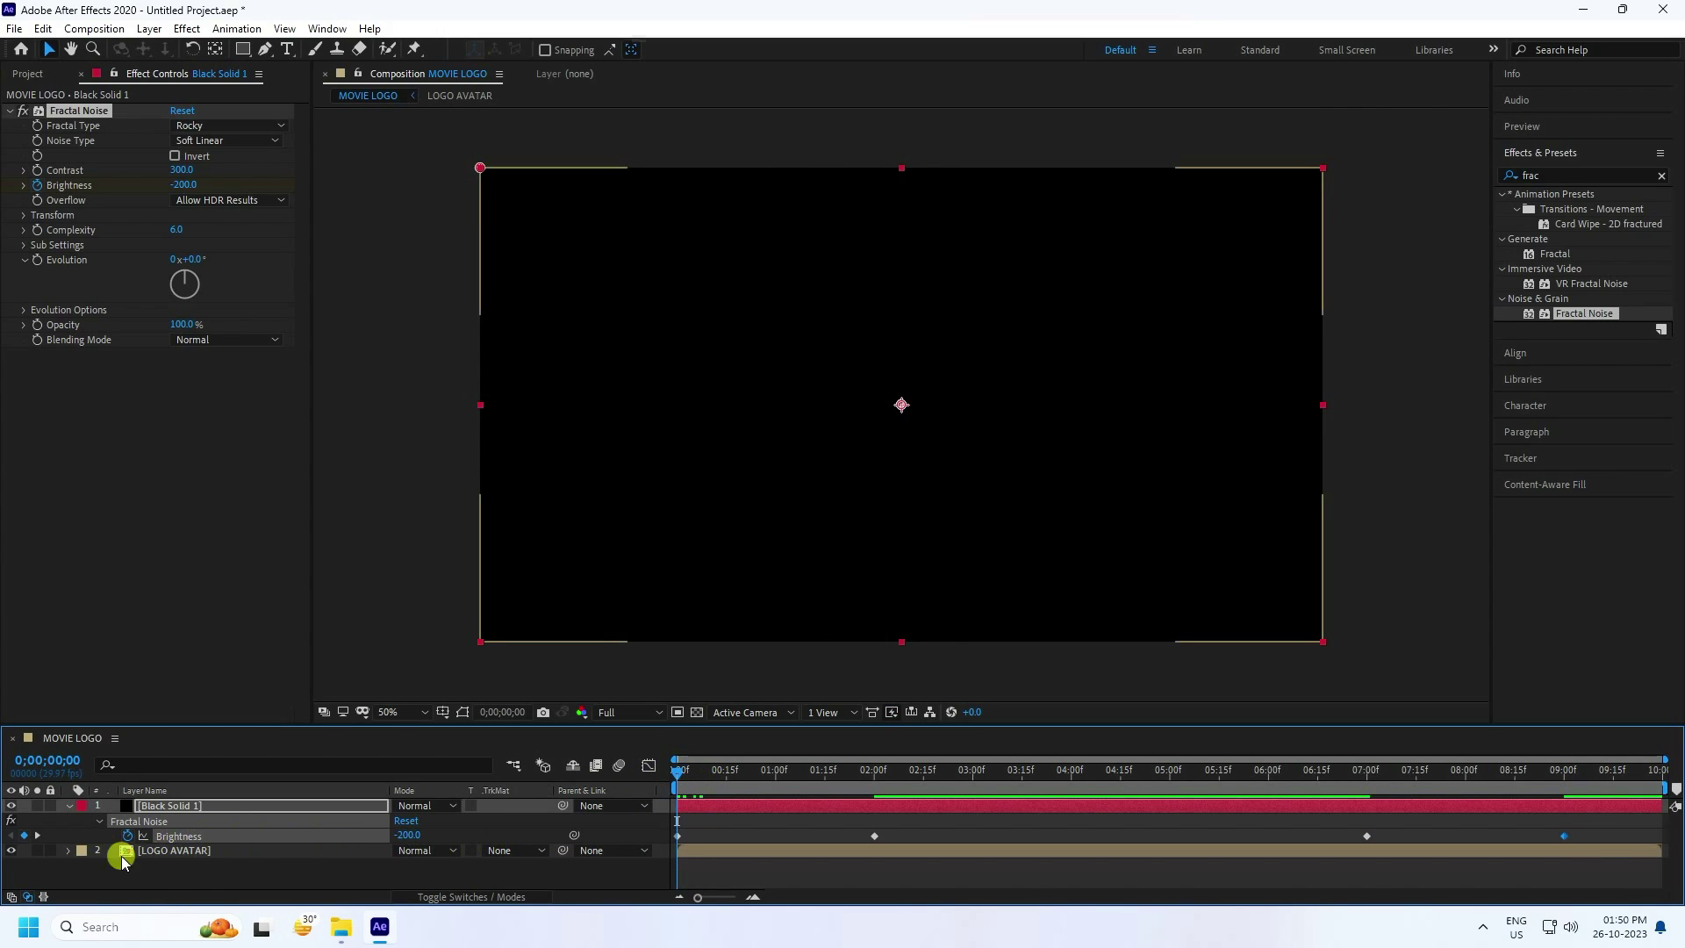
pyautogui.click(37, 836)
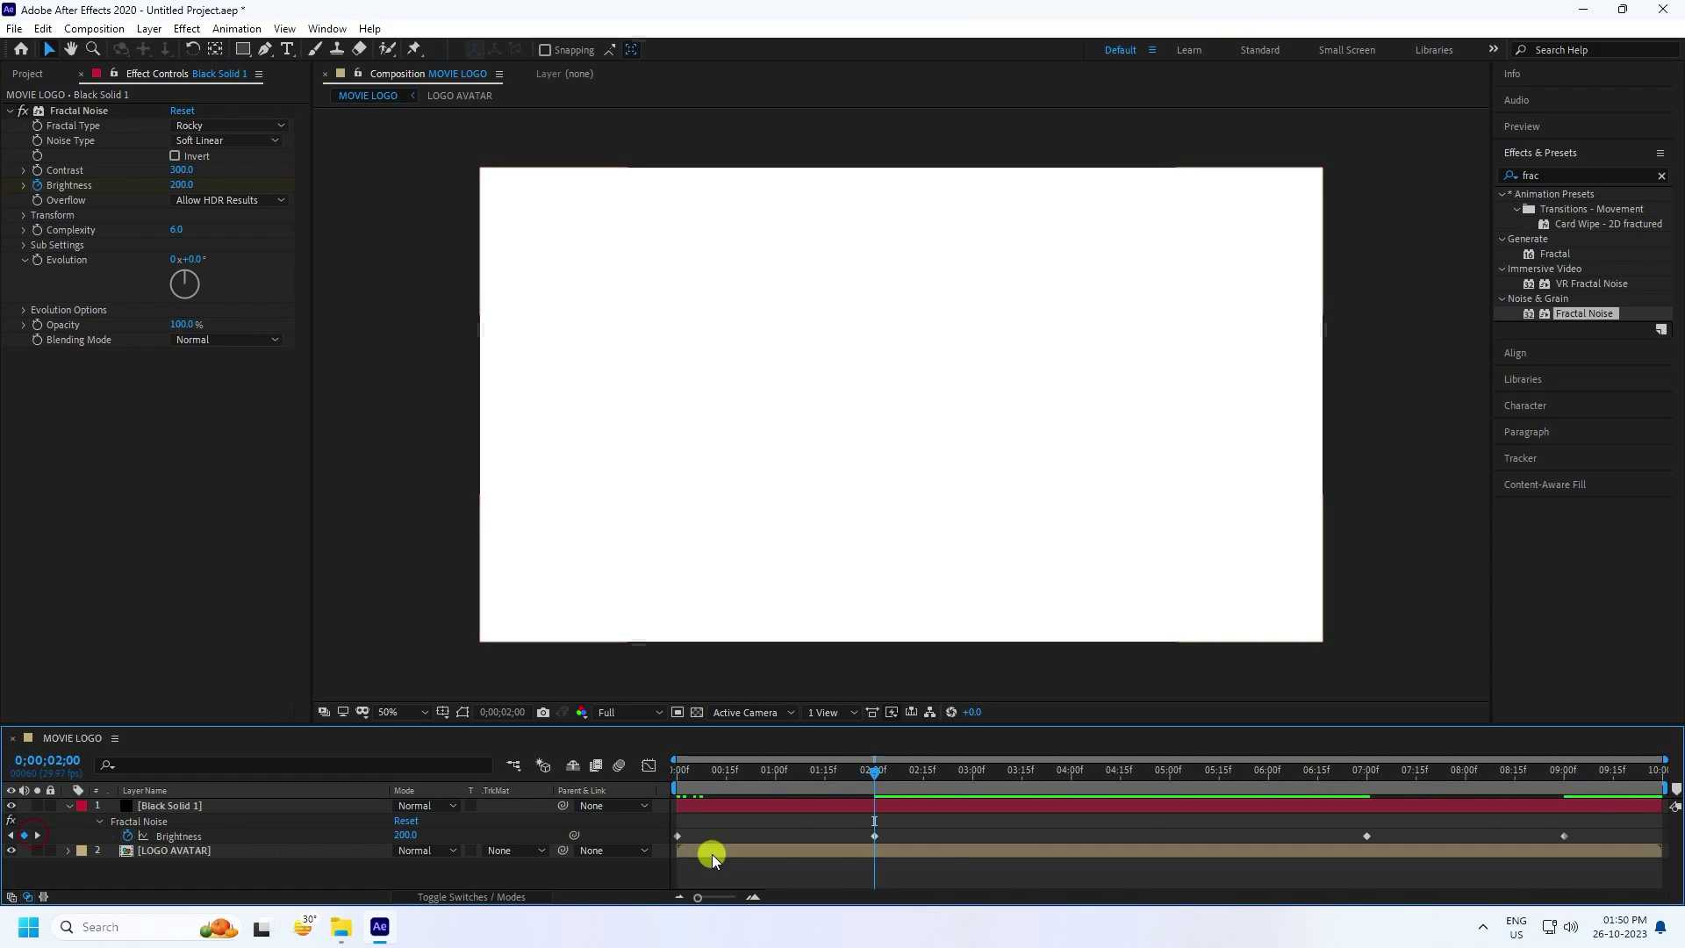
pyautogui.click(37, 836)
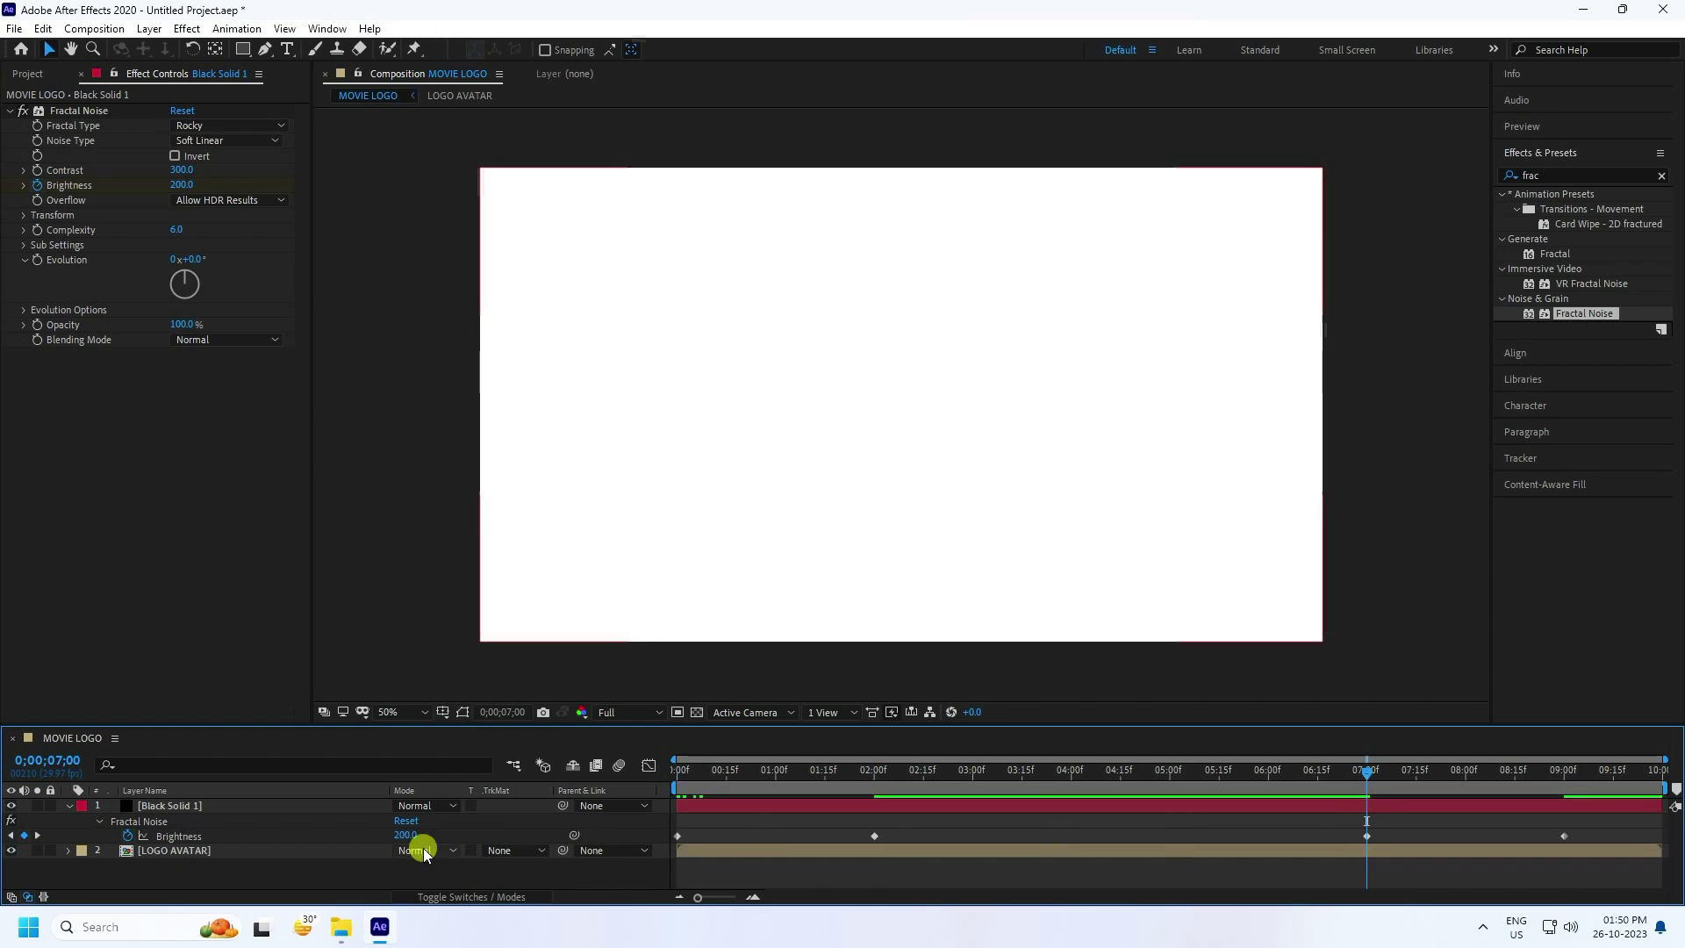
pyautogui.click(37, 836)
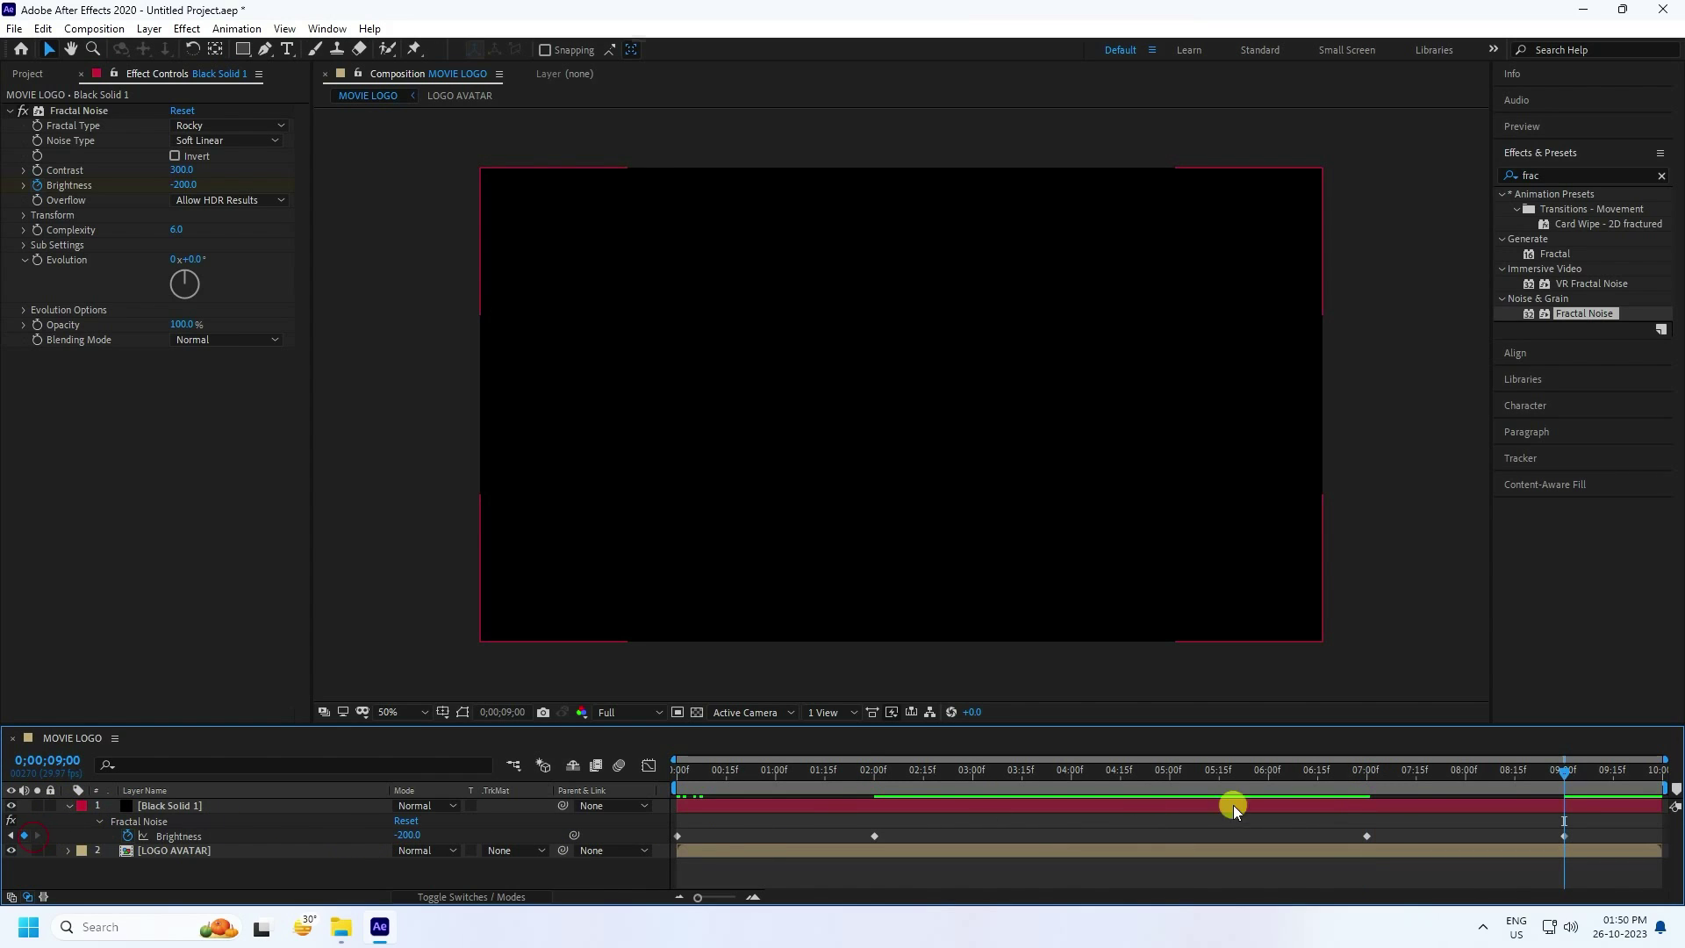
# Apply Easy Ease to all four brightness keyframes and preview the noise animation from the start.
pyautogui.click(1571, 834)
pyautogui.moveTo(1585, 861); pyautogui.dragTo(666, 822)
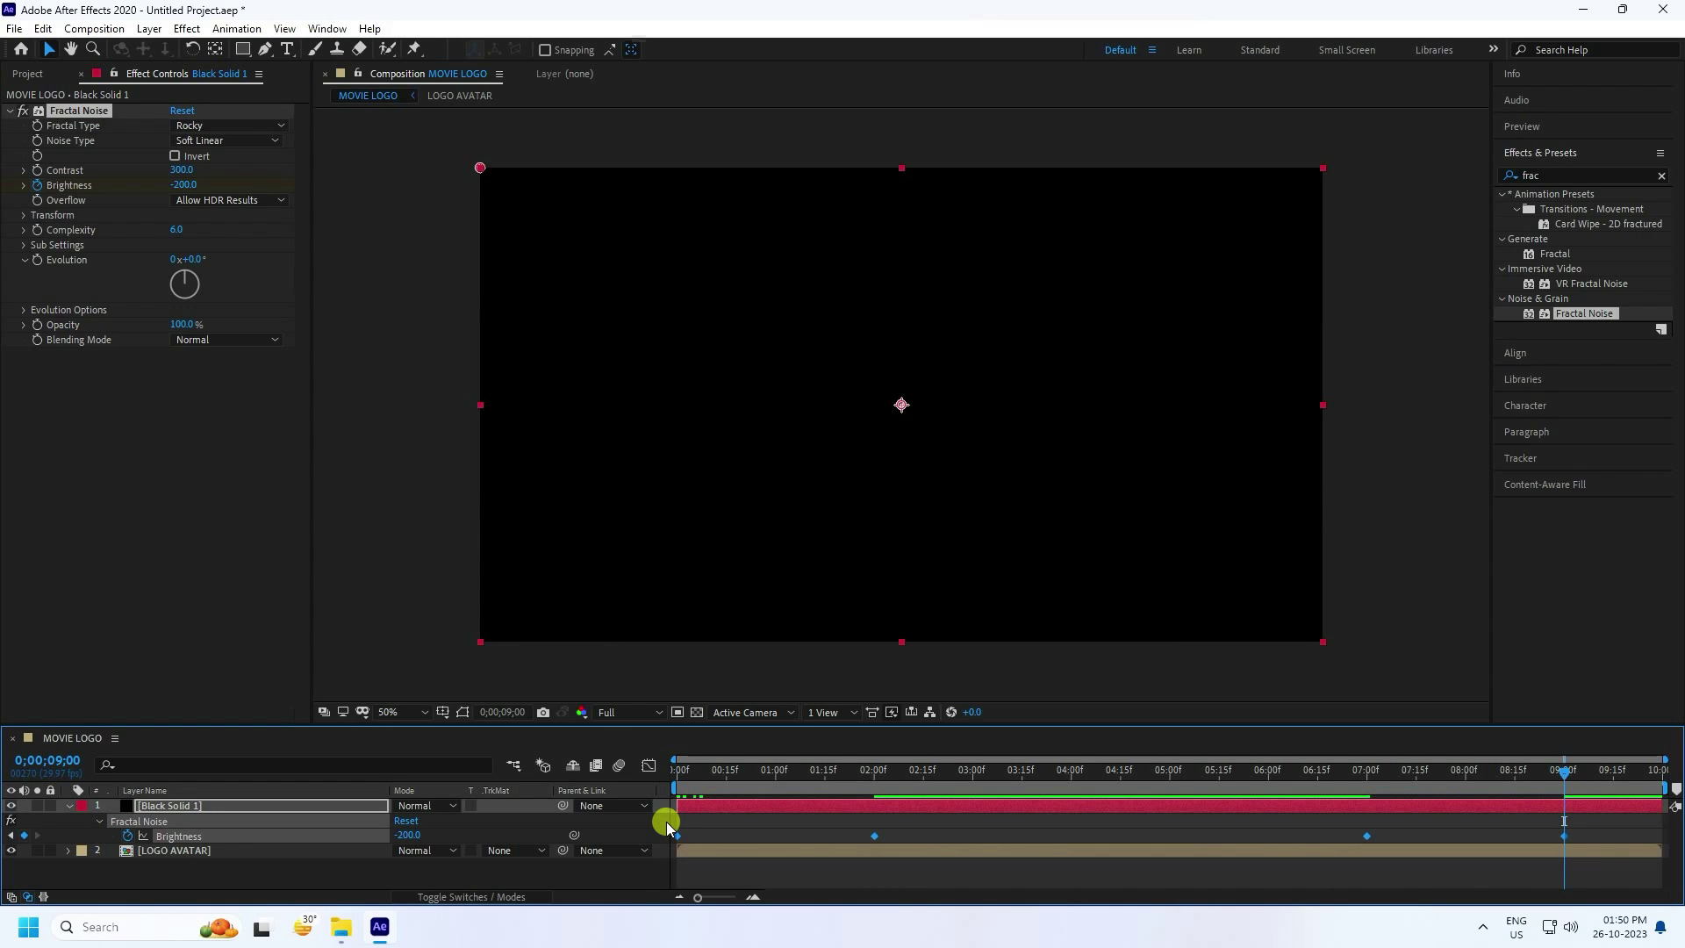
pyautogui.press('F9')
pyautogui.moveTo(699, 767); pyautogui.dragTo(621, 772)
pyautogui.press('space')
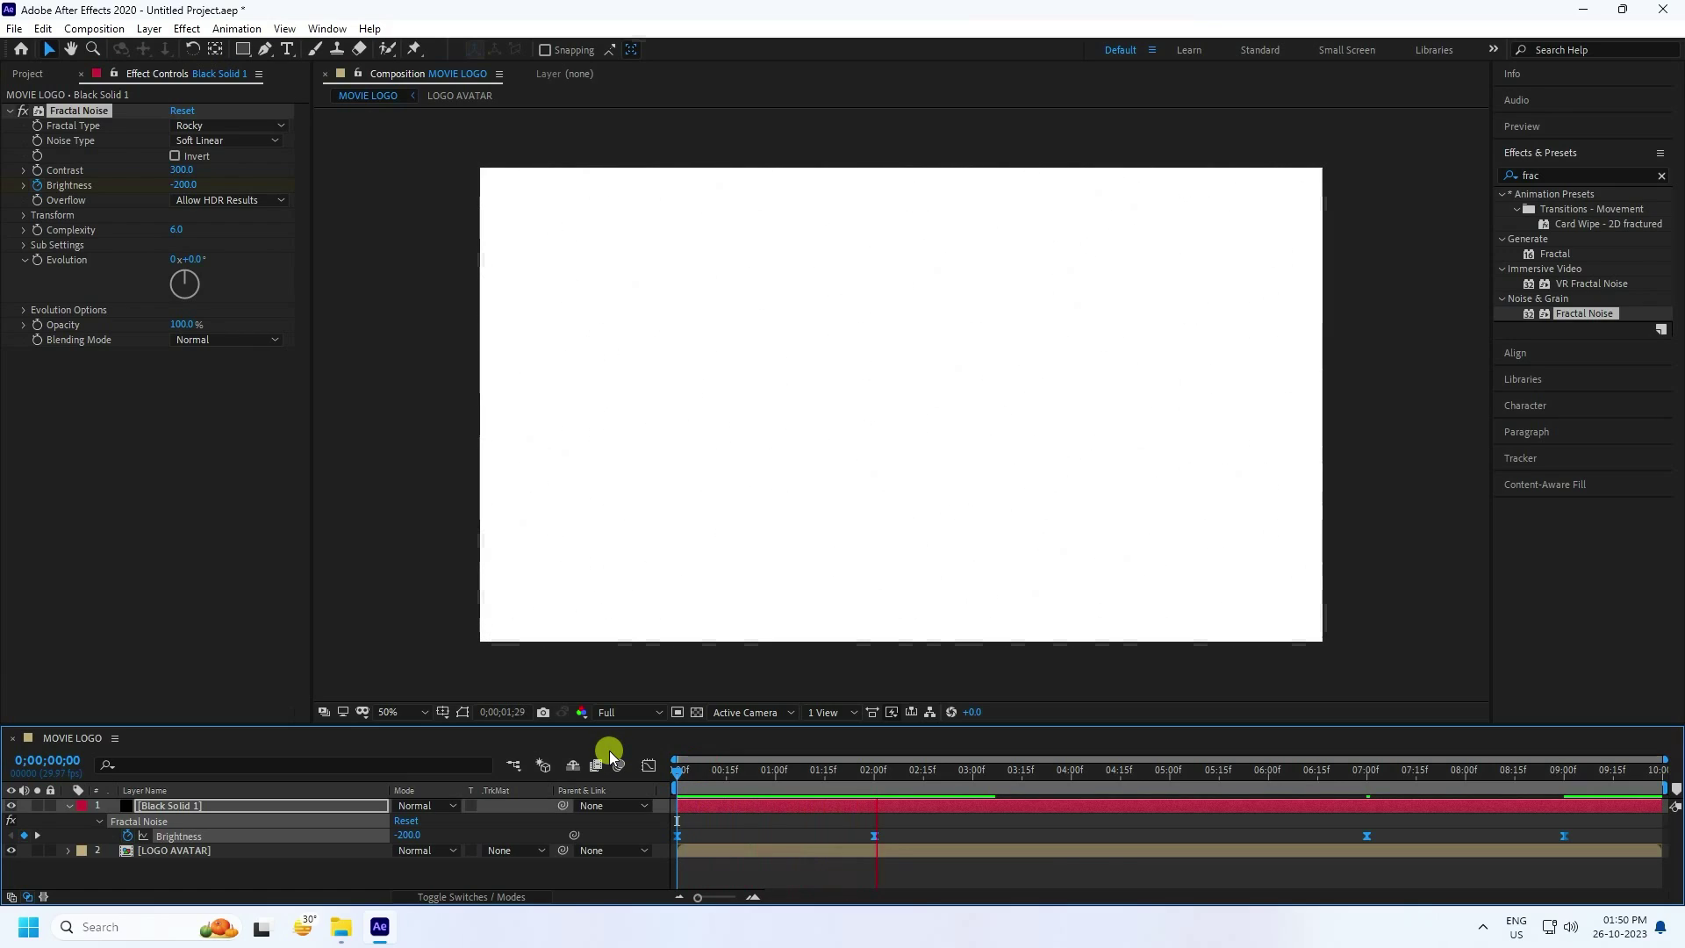
pyautogui.moveTo(786, 767)
pyautogui.mouseDown()
pyautogui.moveTo(688, 777)
pyautogui.moveTo(799, 778)
pyautogui.mouseUp()
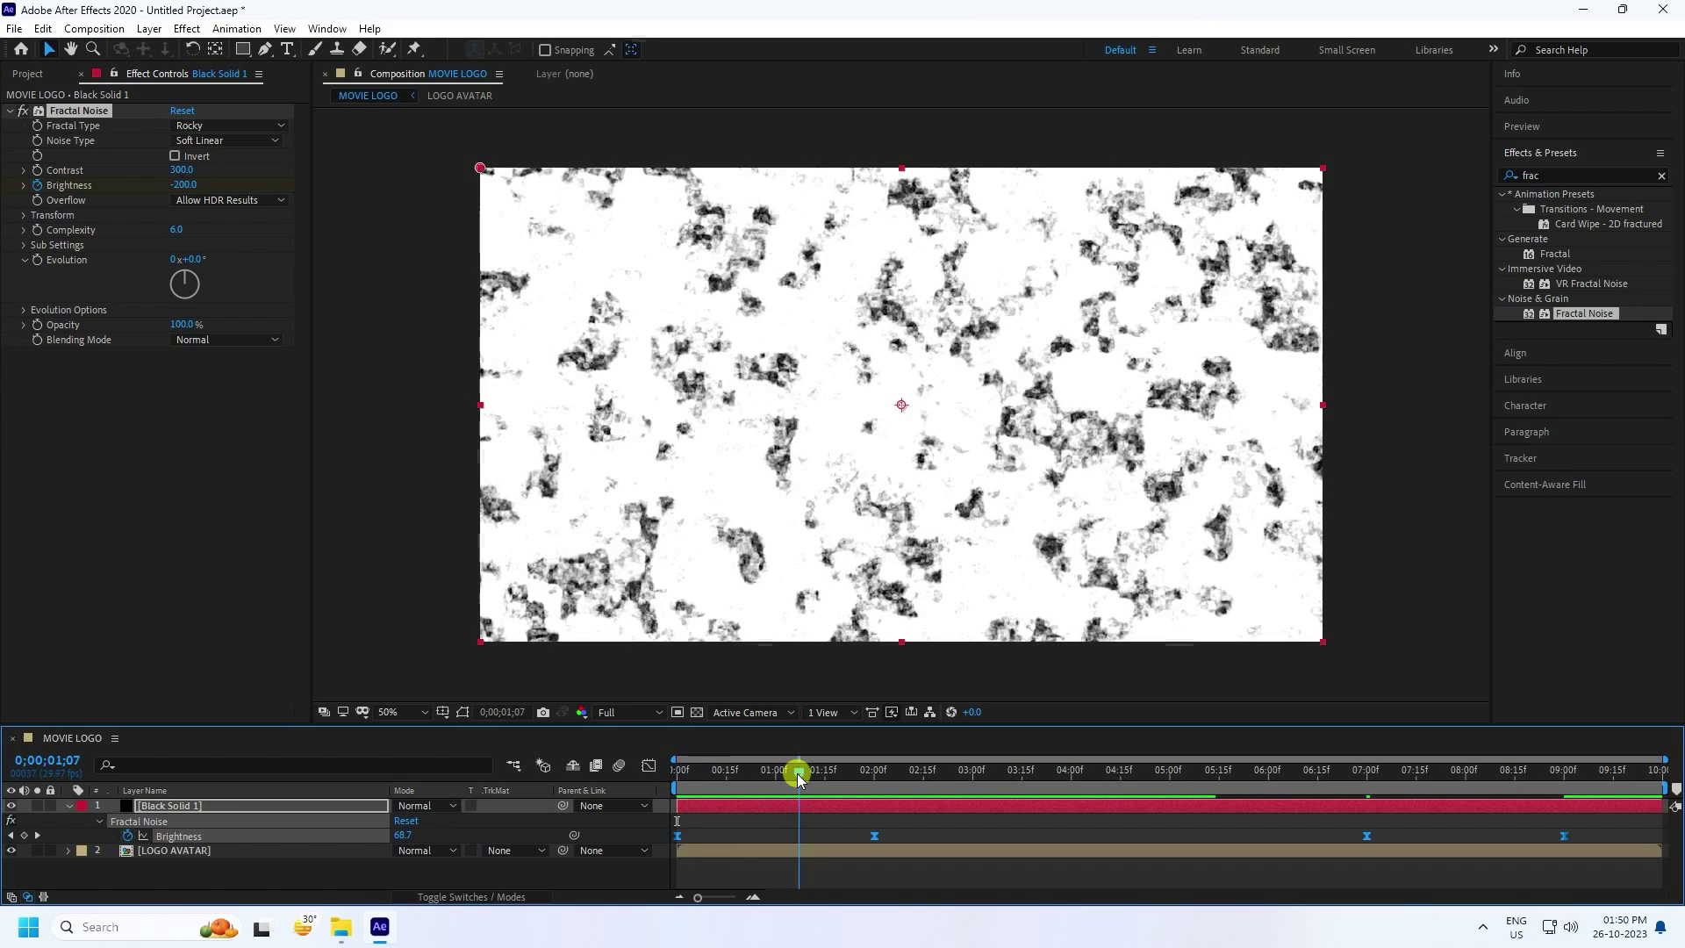
# Collapse the black solid's properties and set the LOGO AVATAR layer's track matte to Luma Matte using Black Solid 1.
pyautogui.click(69, 805)
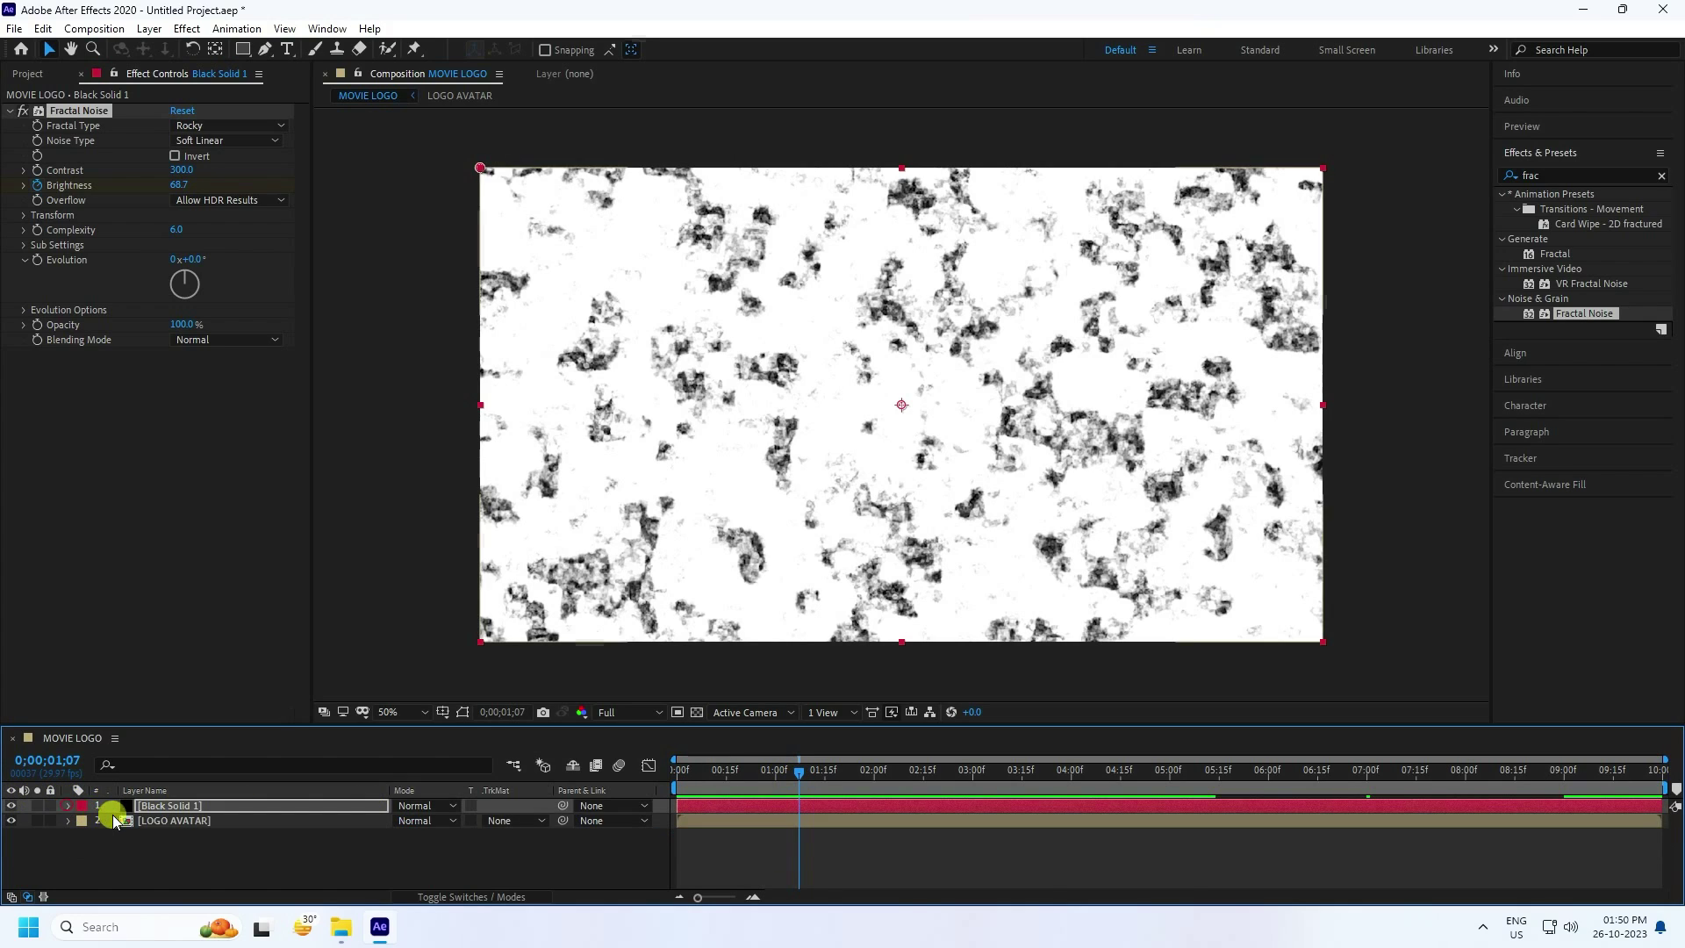
pyautogui.click(156, 822)
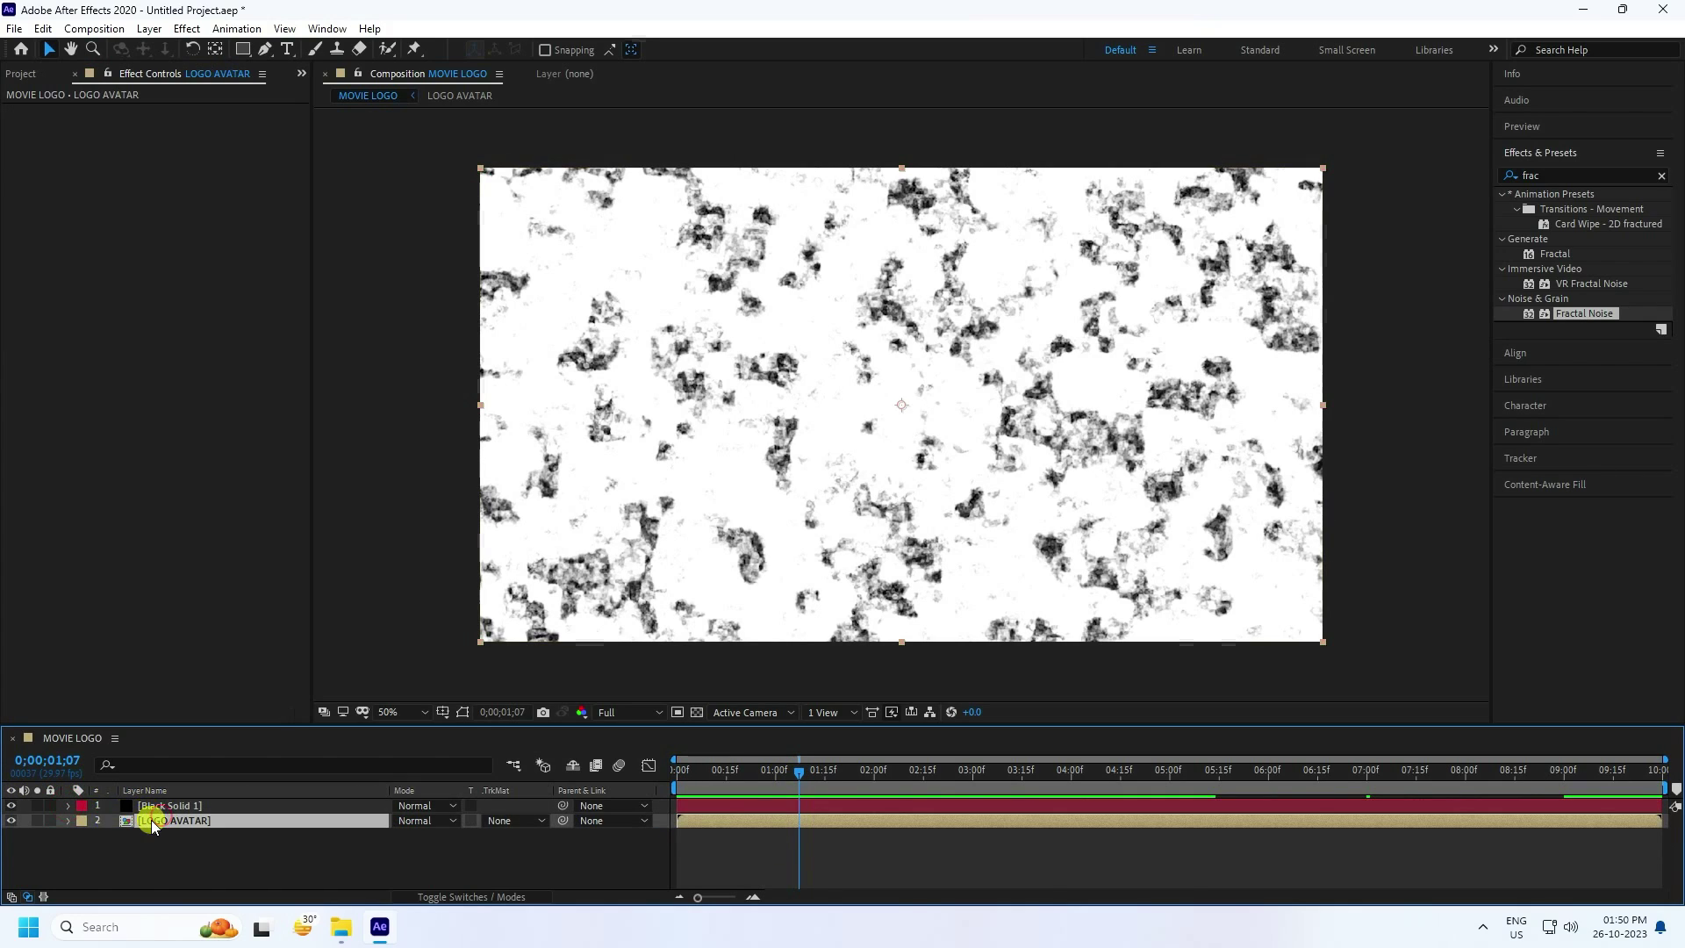
pyautogui.click(515, 820)
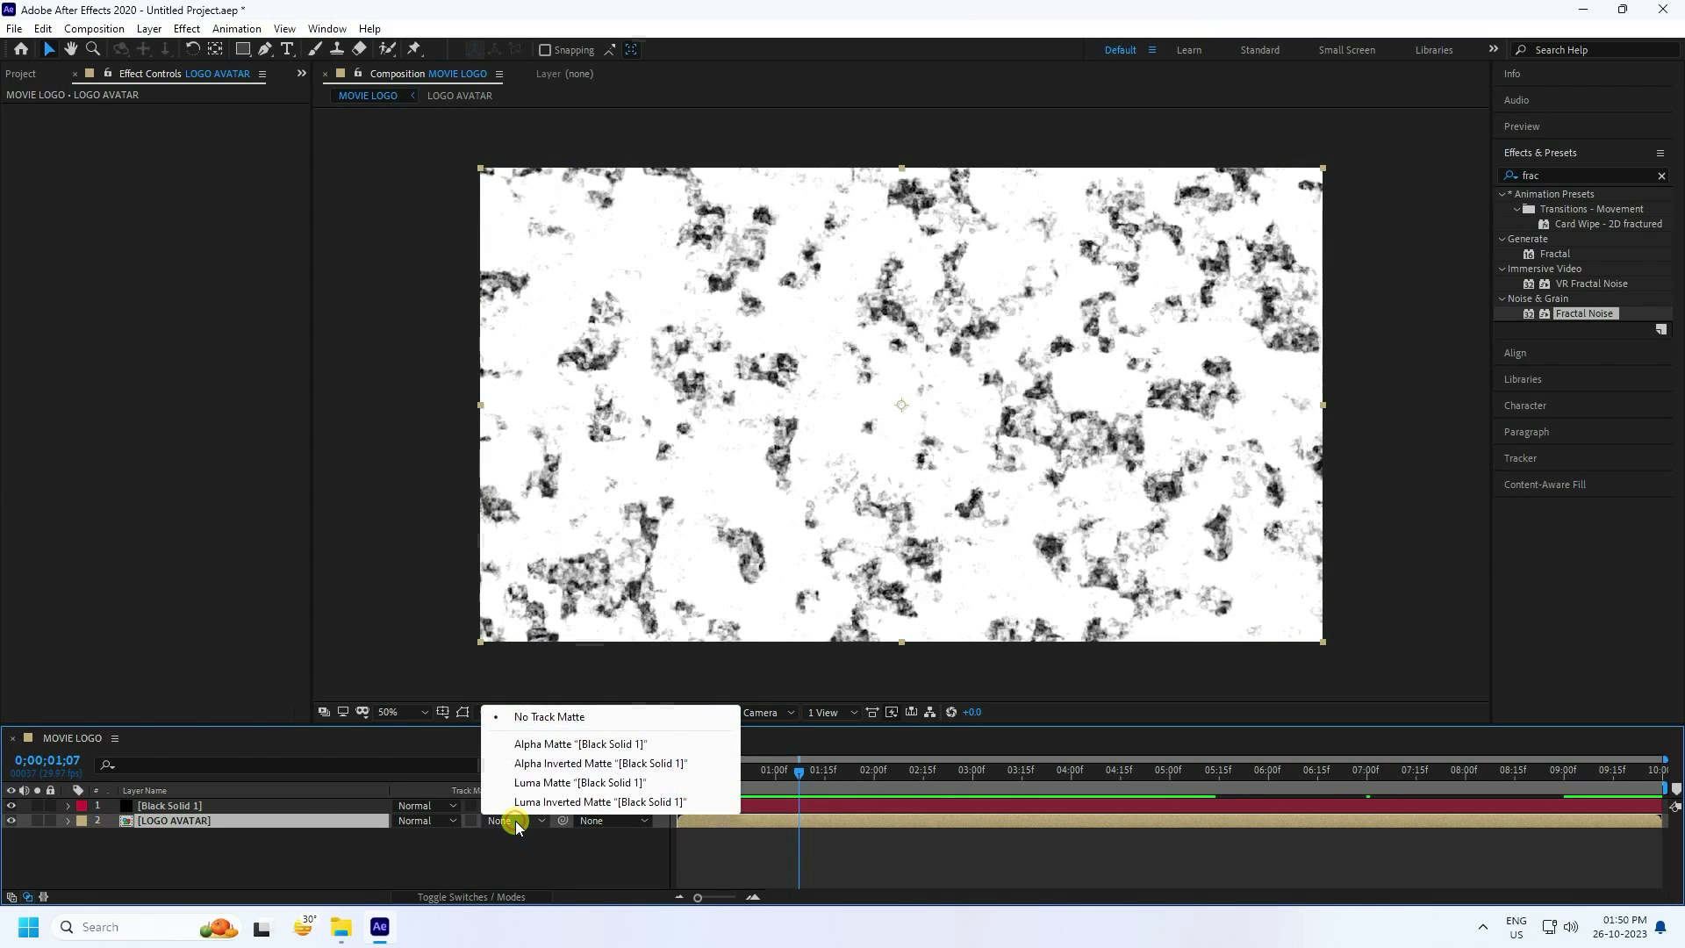
pyautogui.click(541, 782)
# Preview the logo's reveal from the start of the composition and its disappearance from about 0;00;07;12.
pyautogui.moveTo(786, 770); pyautogui.dragTo(606, 798)
pyautogui.click(1519, 130)
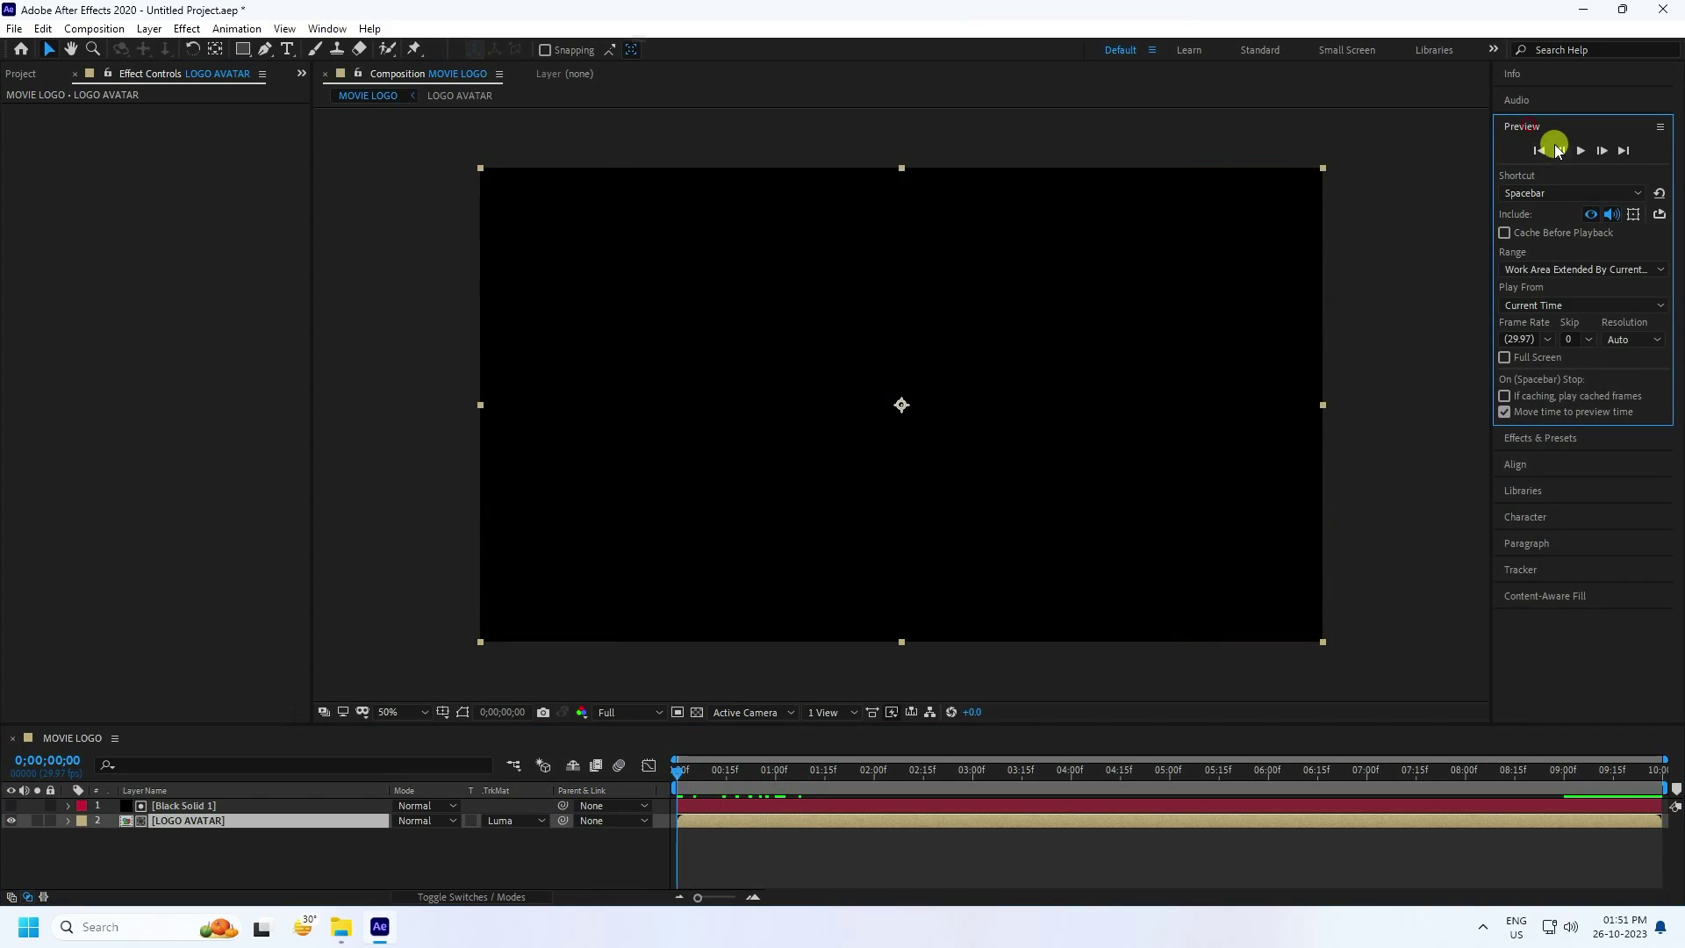
pyautogui.click(1581, 151)
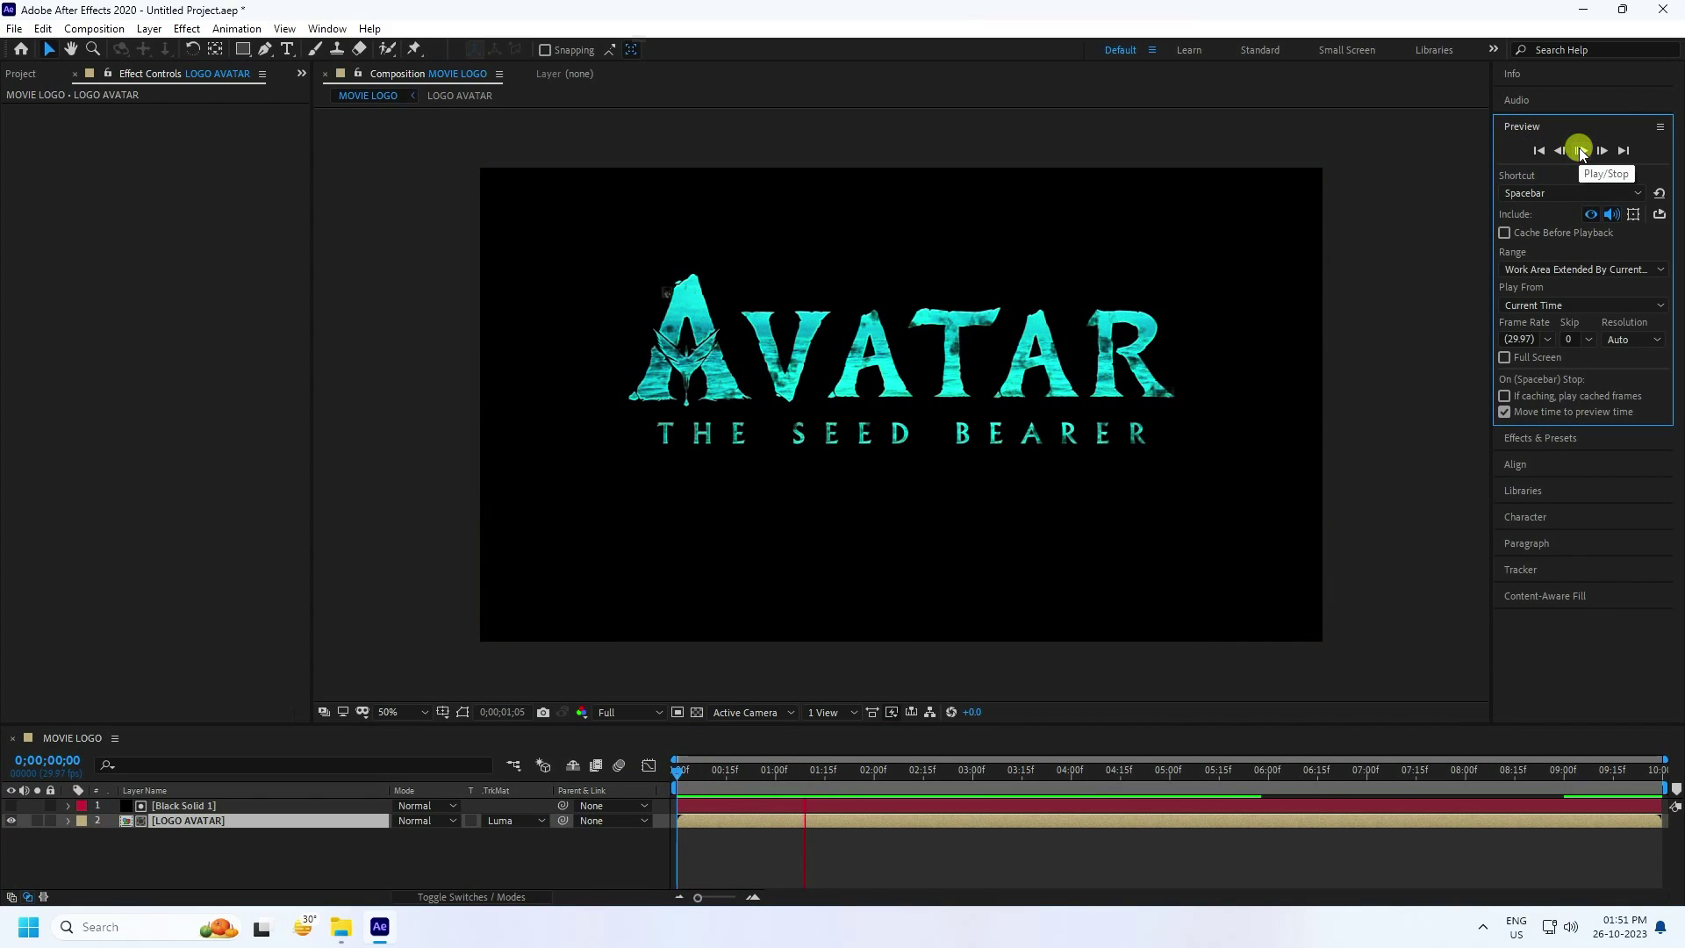
pyautogui.moveTo(999, 781); pyautogui.dragTo(1408, 776)
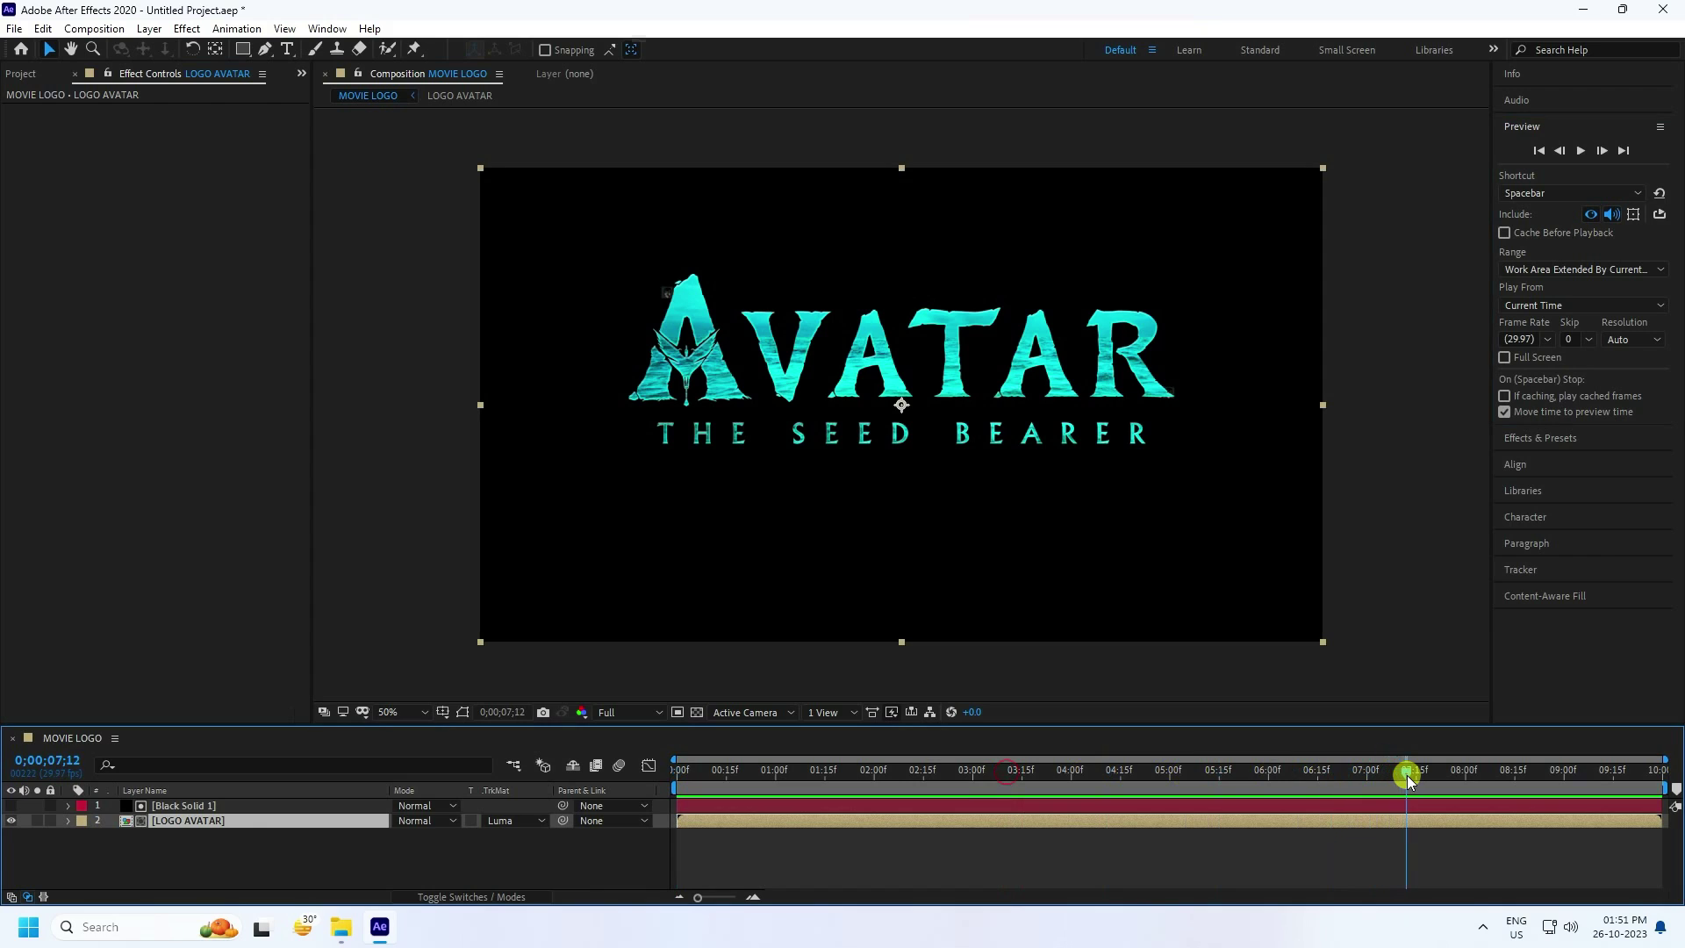
pyautogui.click(1581, 151)
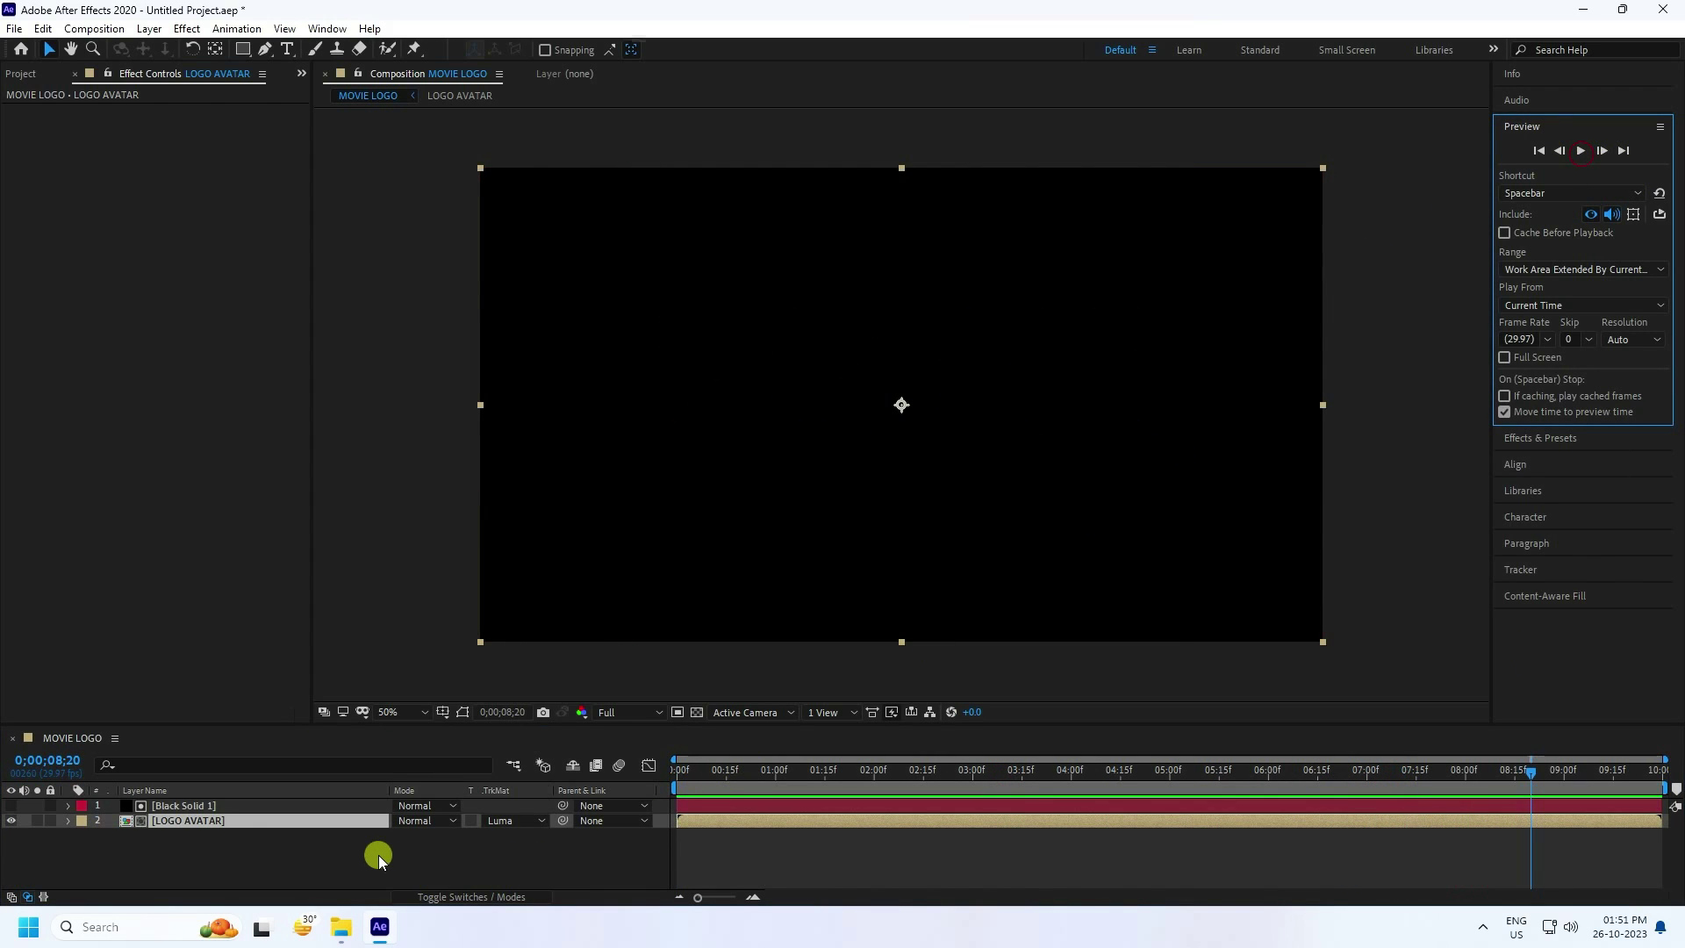
# Extend the easing handle of the 0;00;02;00 brightness keyframe toward the start in the graph editor and preview the logo reveal.
pyautogui.click(197, 820)
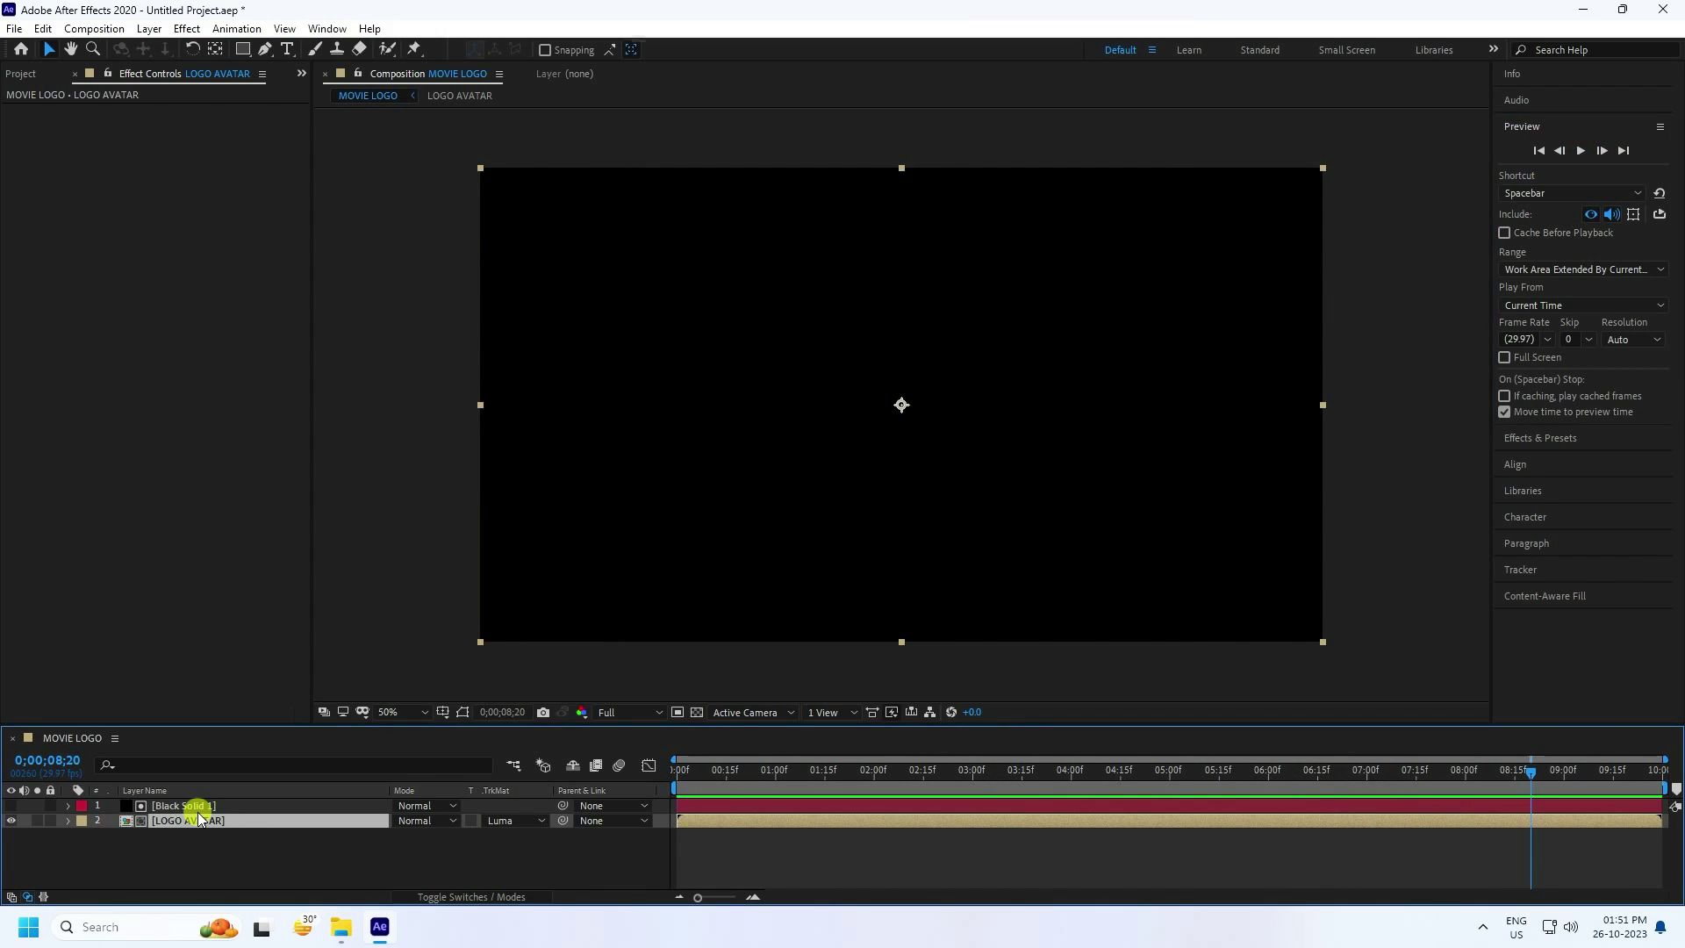
pyautogui.click(197, 806)
pyautogui.press('u')
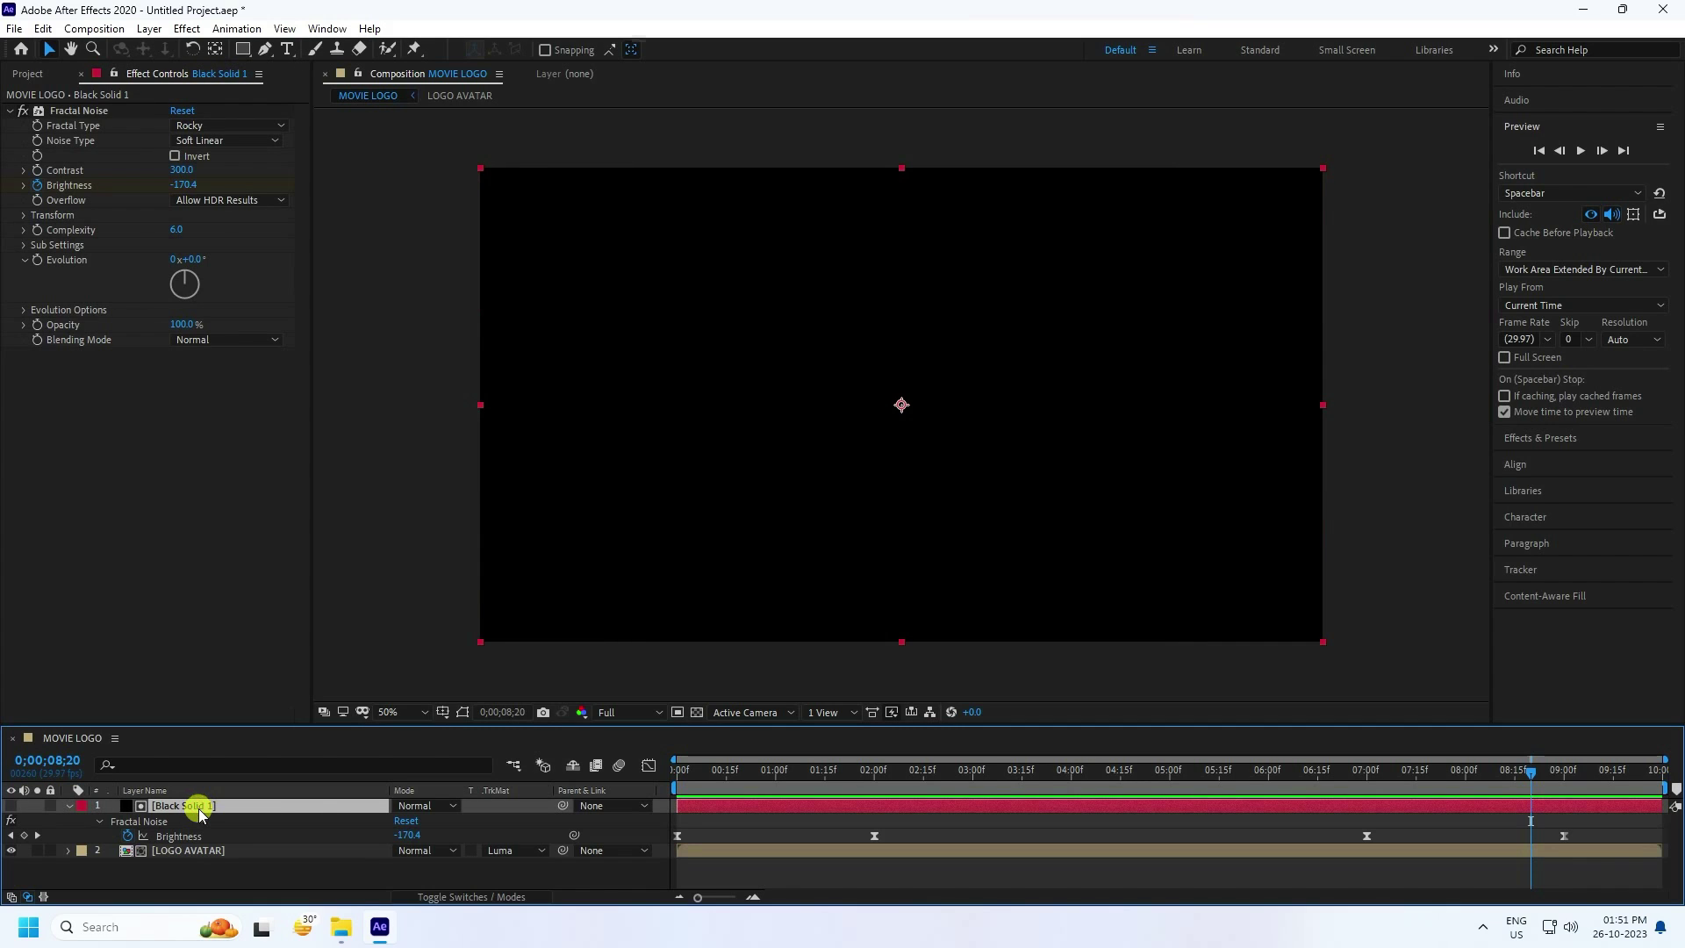
pyautogui.moveTo(886, 874); pyautogui.dragTo(682, 832)
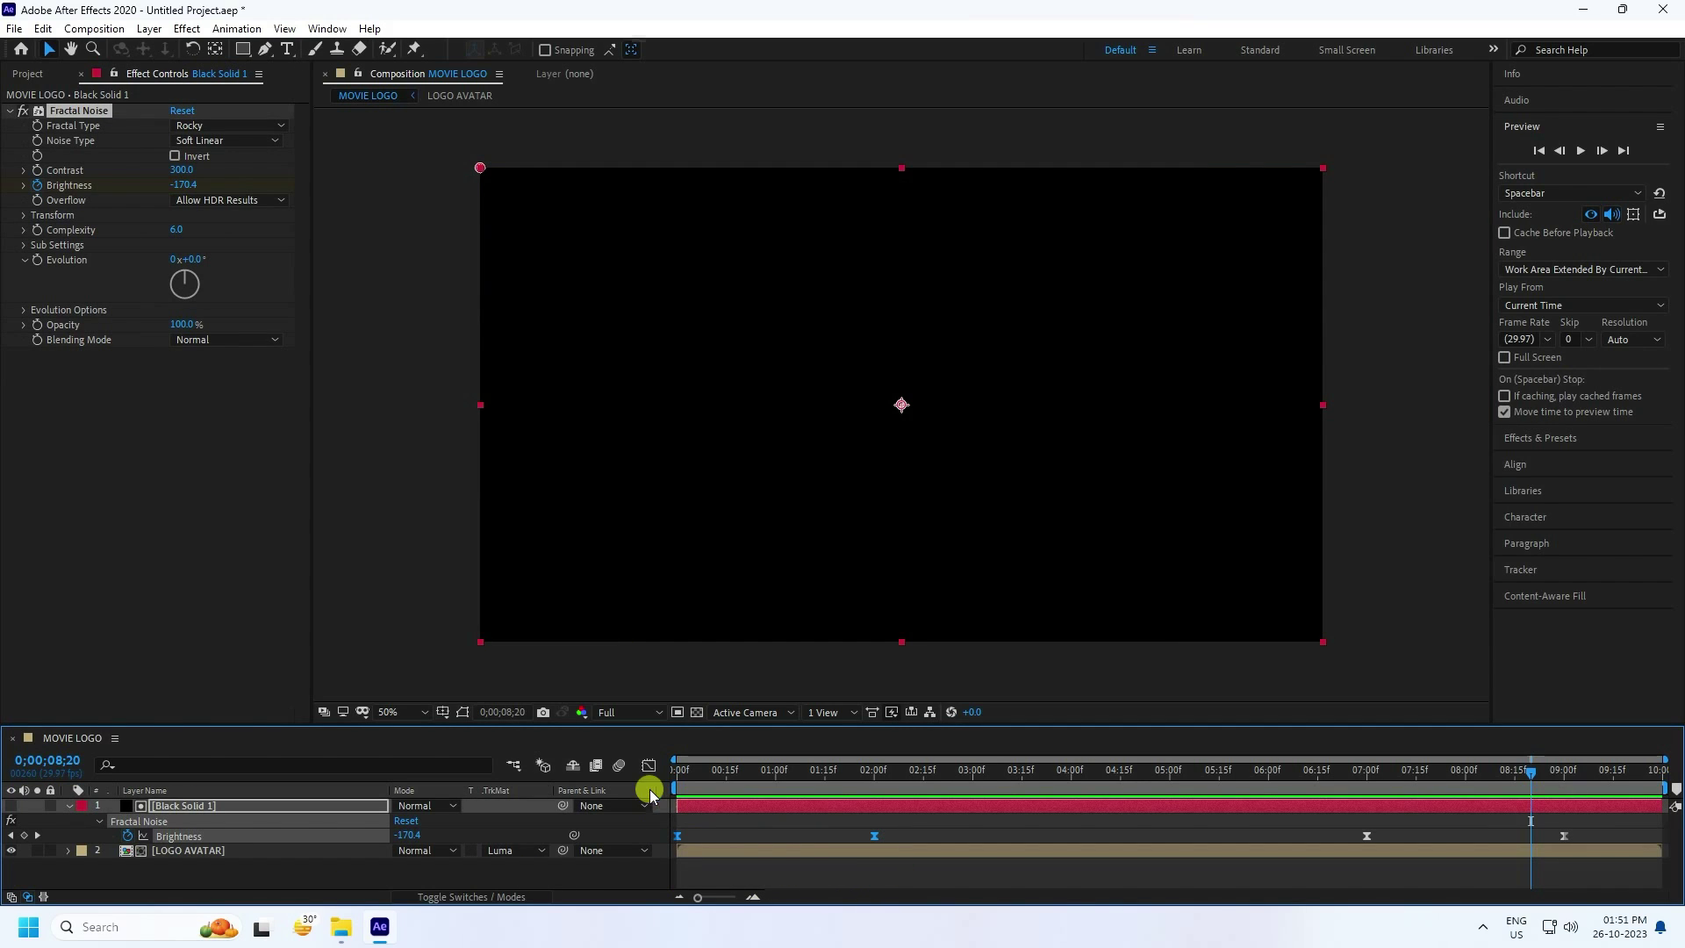
pyautogui.click(649, 765)
pyautogui.click(841, 829)
pyautogui.moveTo(841, 832); pyautogui.dragTo(727, 829)
pyautogui.click(646, 766)
pyautogui.click(722, 772)
pyautogui.click(605, 820)
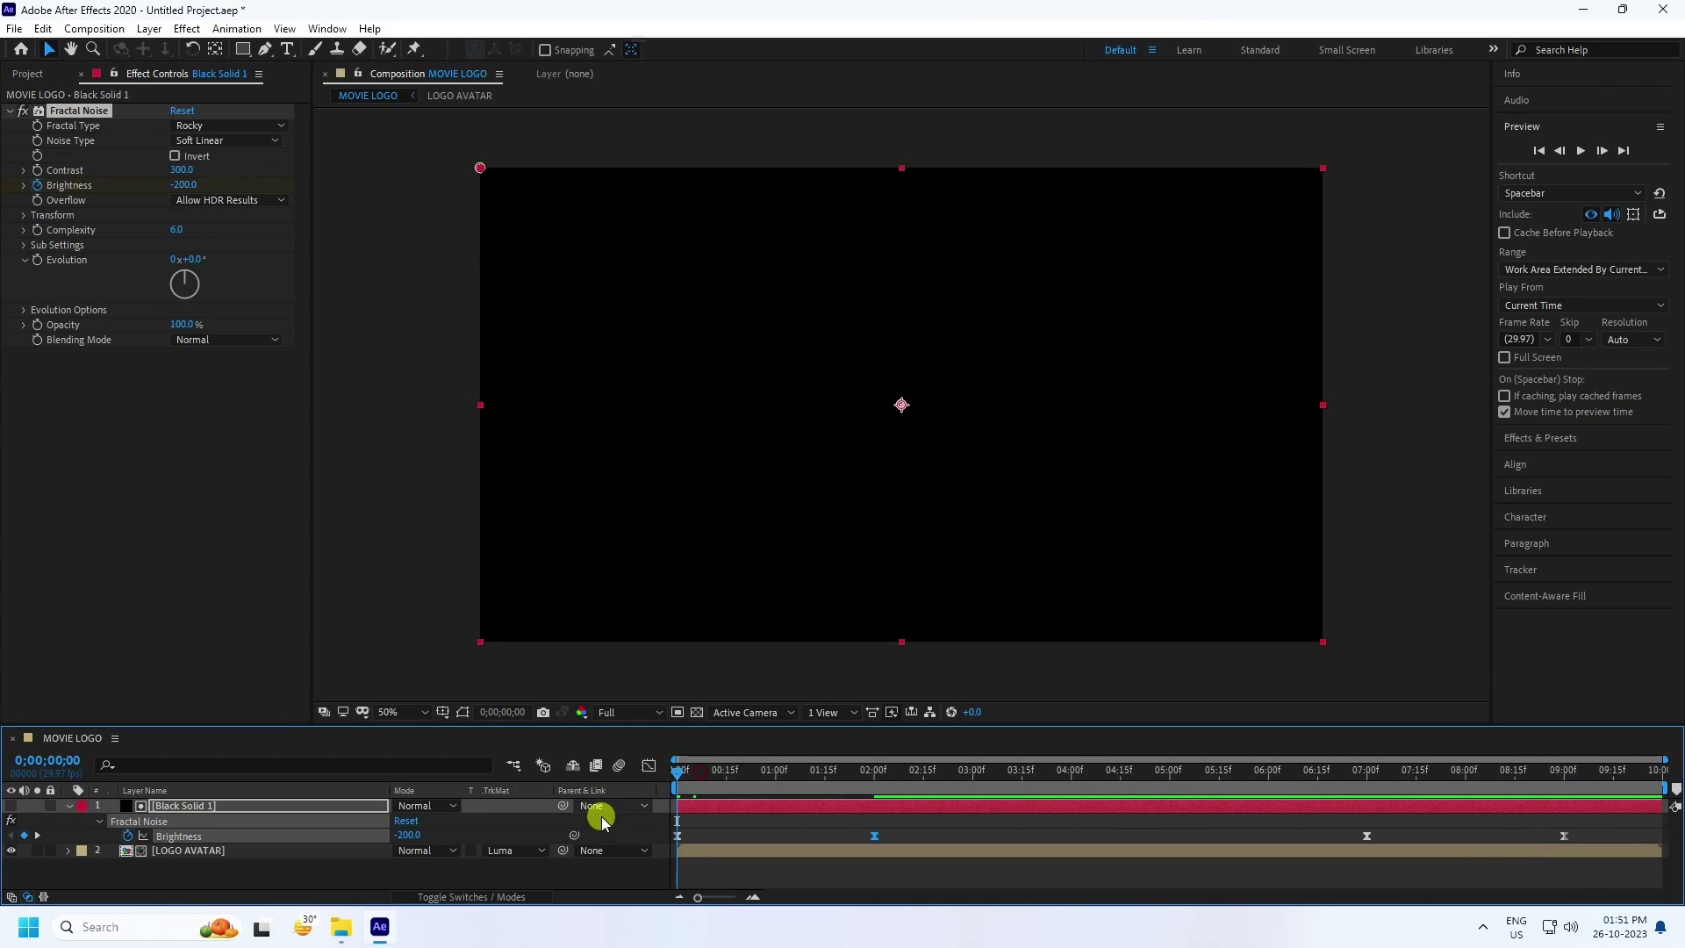
pyautogui.press('space')
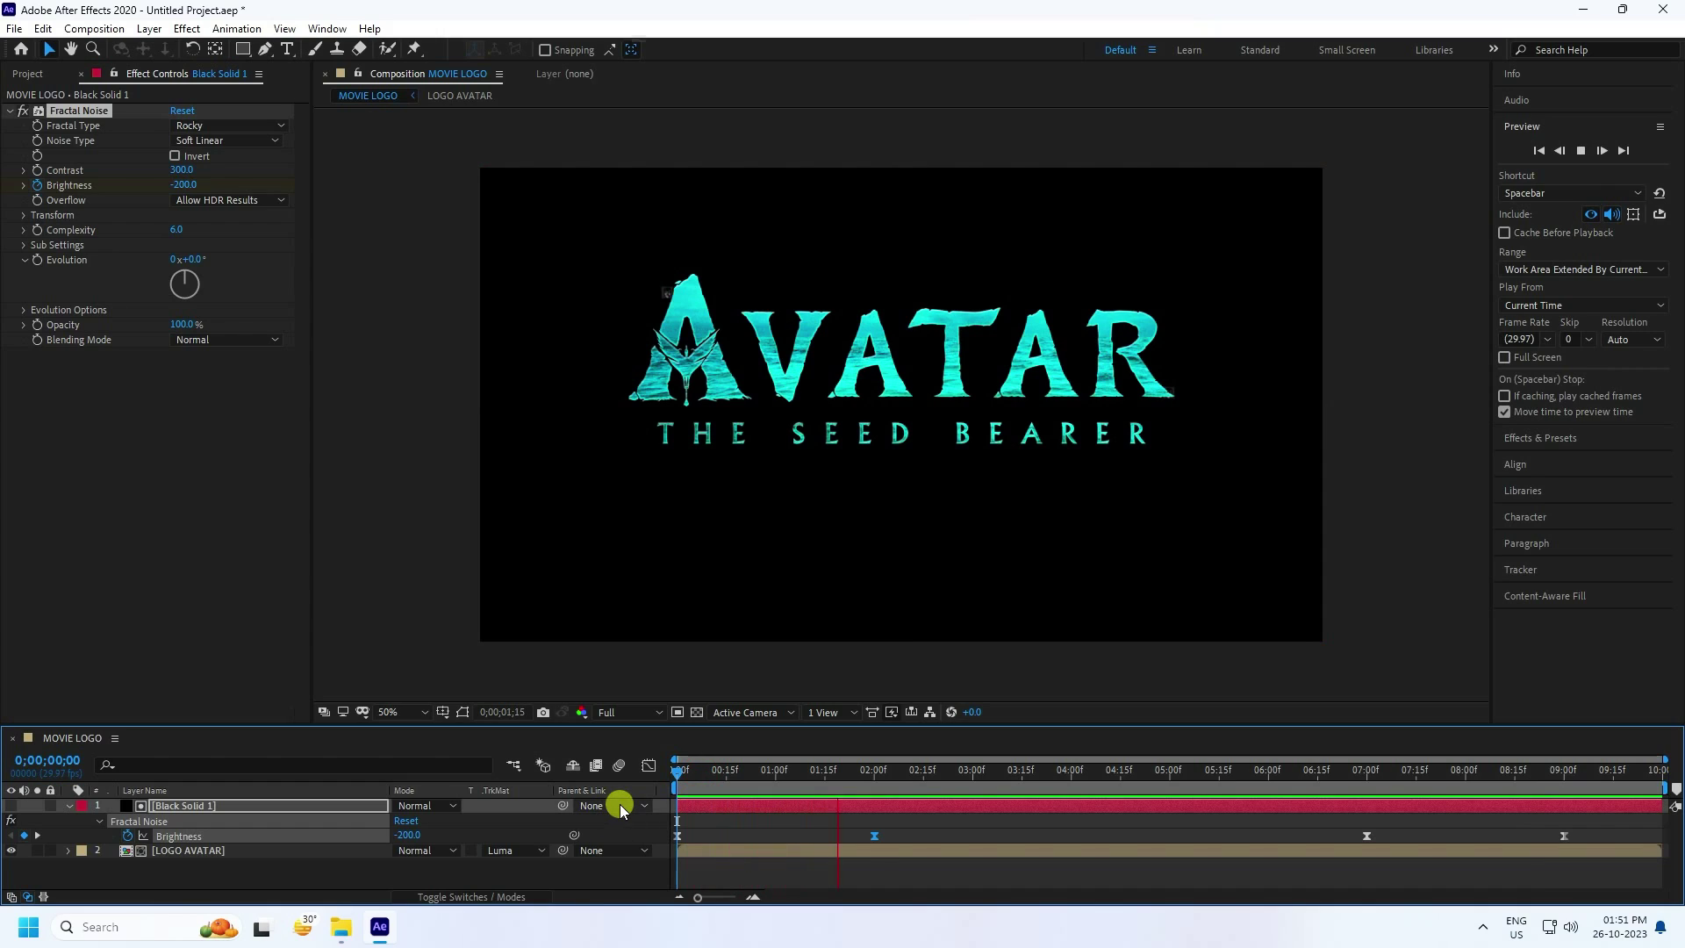
pyautogui.click(71, 806)
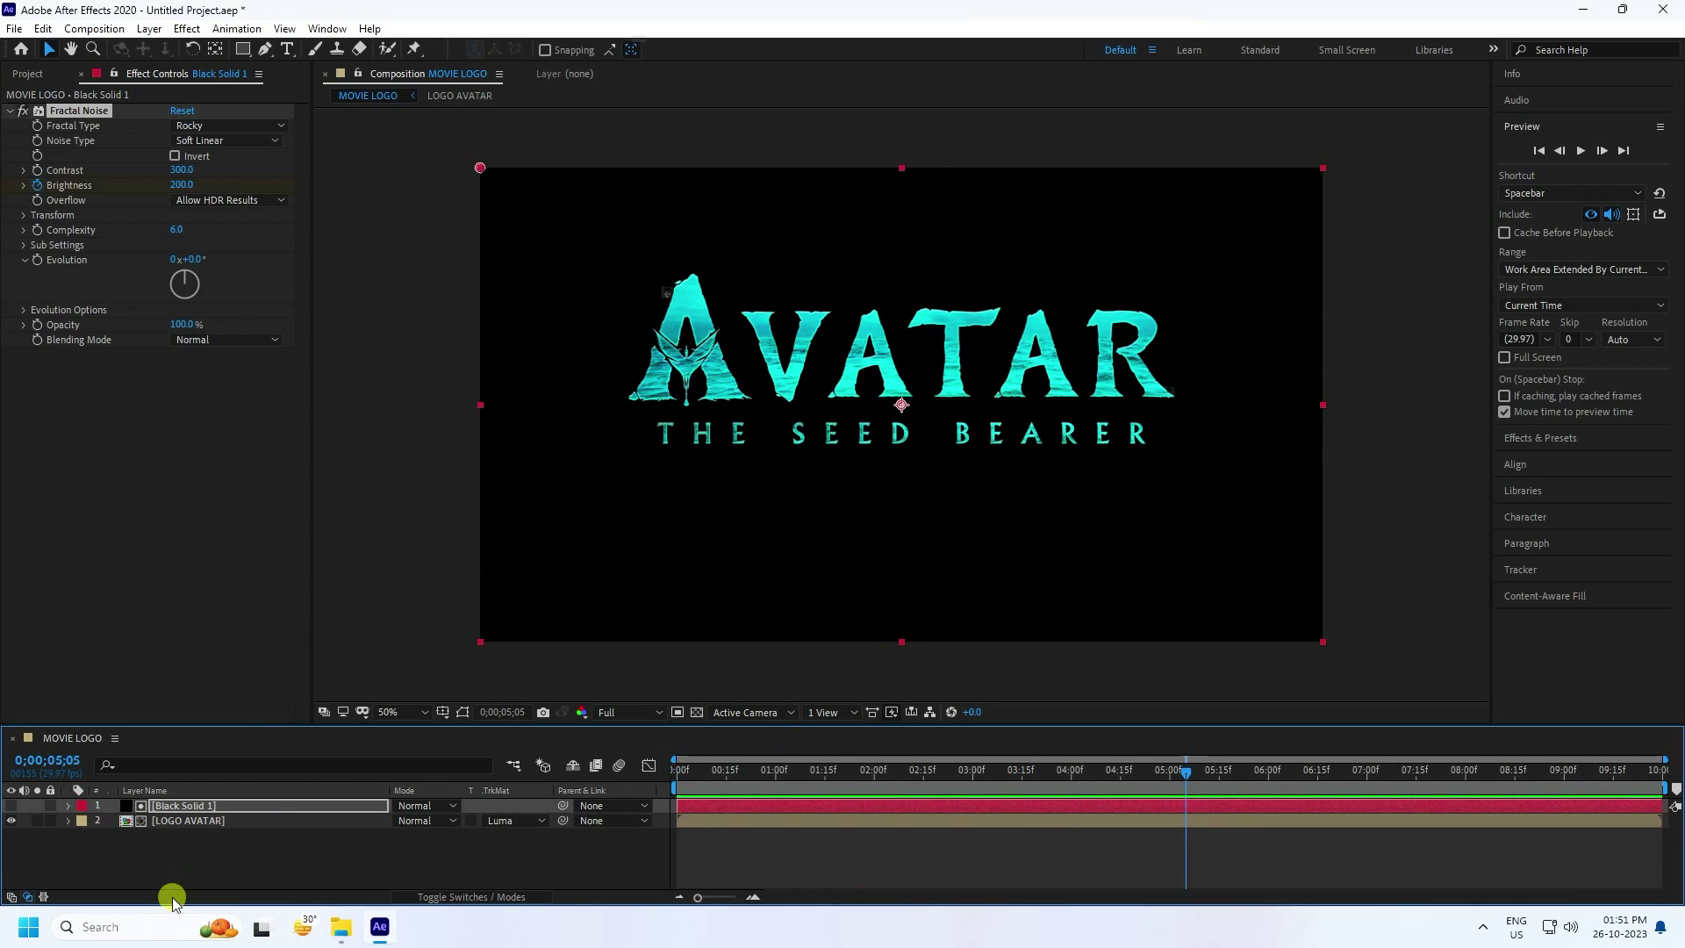
# Create a 1920 × 1080 composition named LOGO ANIMATION at 29.97 fps with a duration of 0;00;10;00.
pyautogui.moveTo(166, 848); pyautogui.dragTo(225, 794)
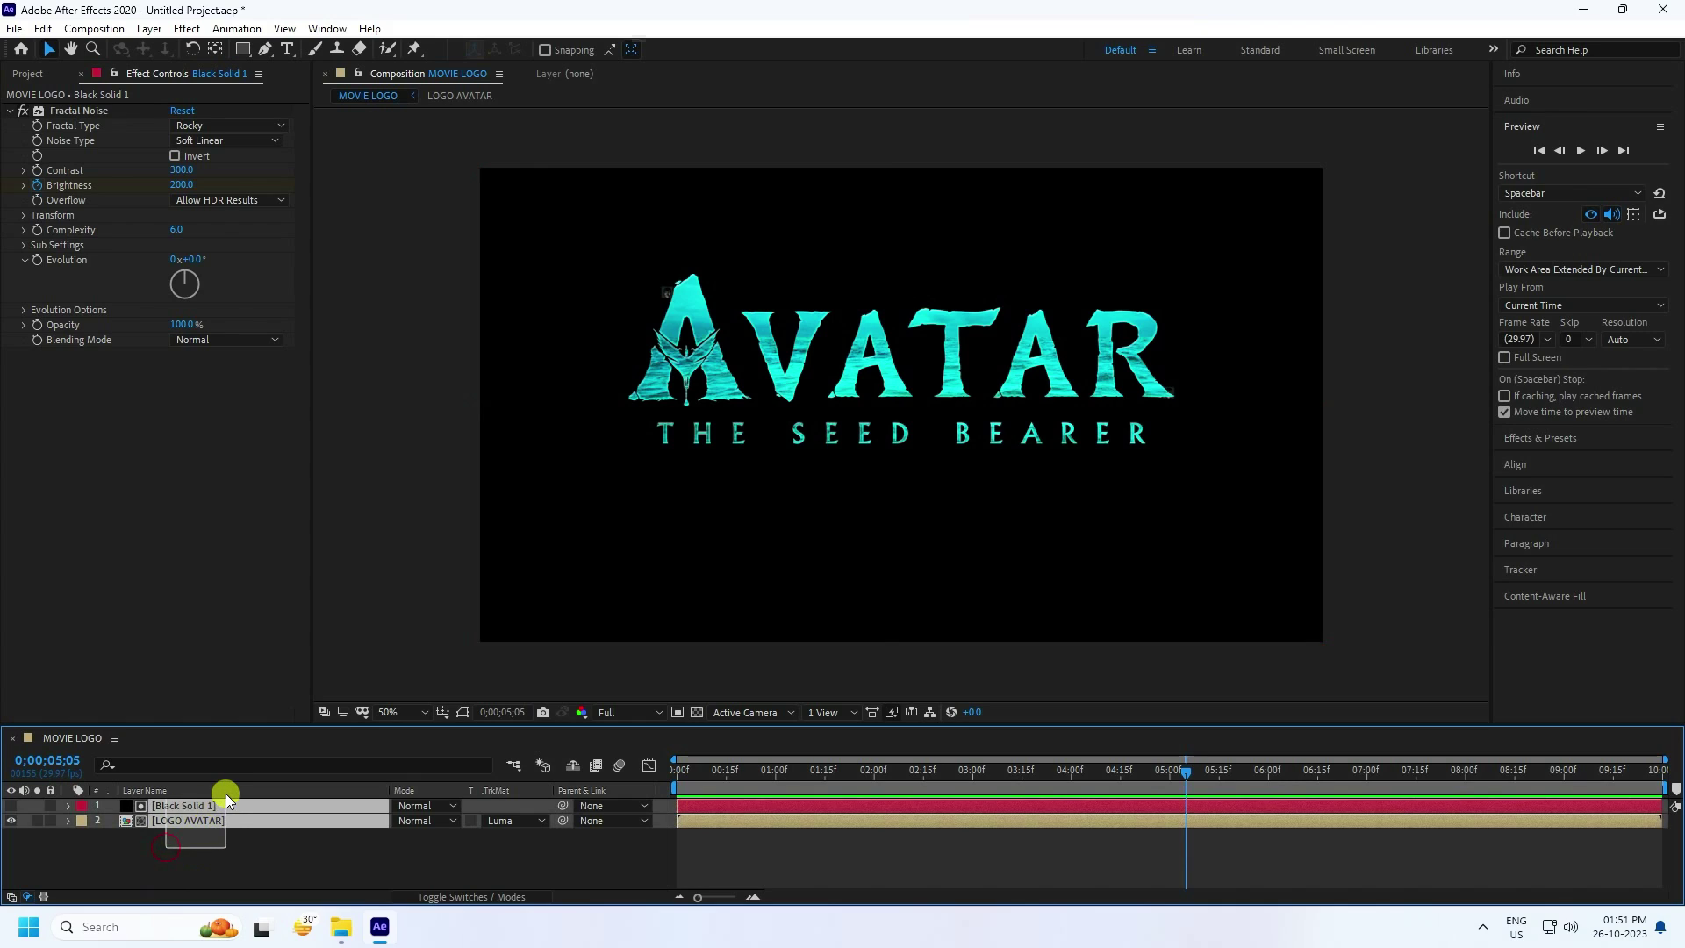
pyautogui.click(167, 852)
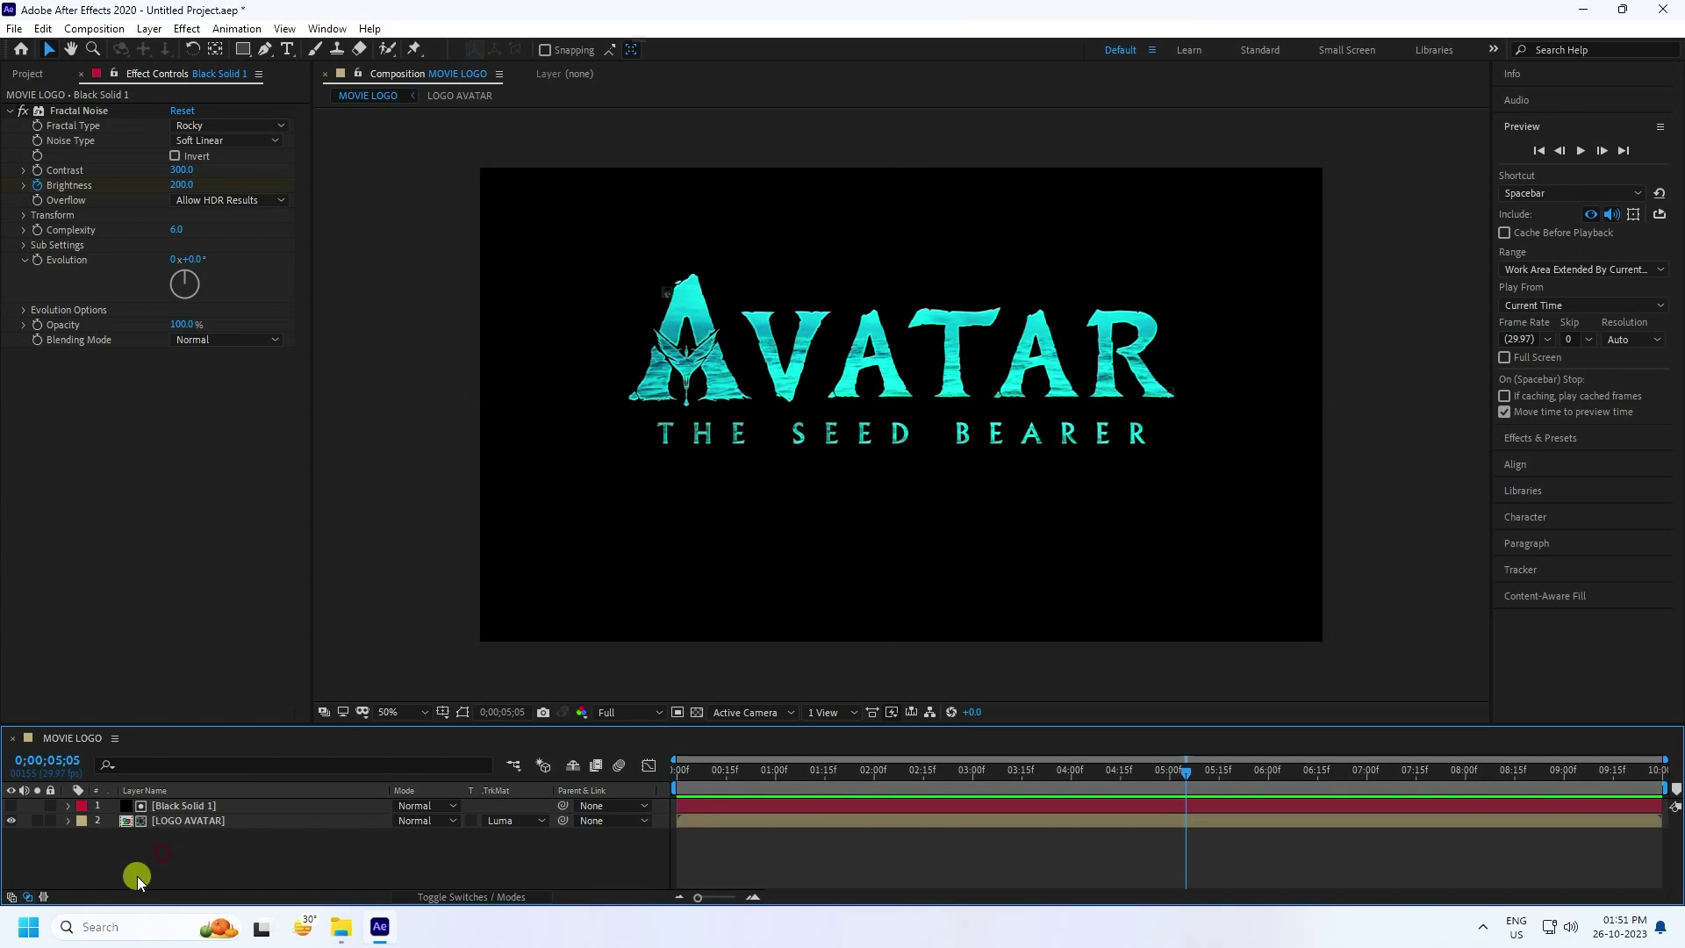
pyautogui.click(27, 77)
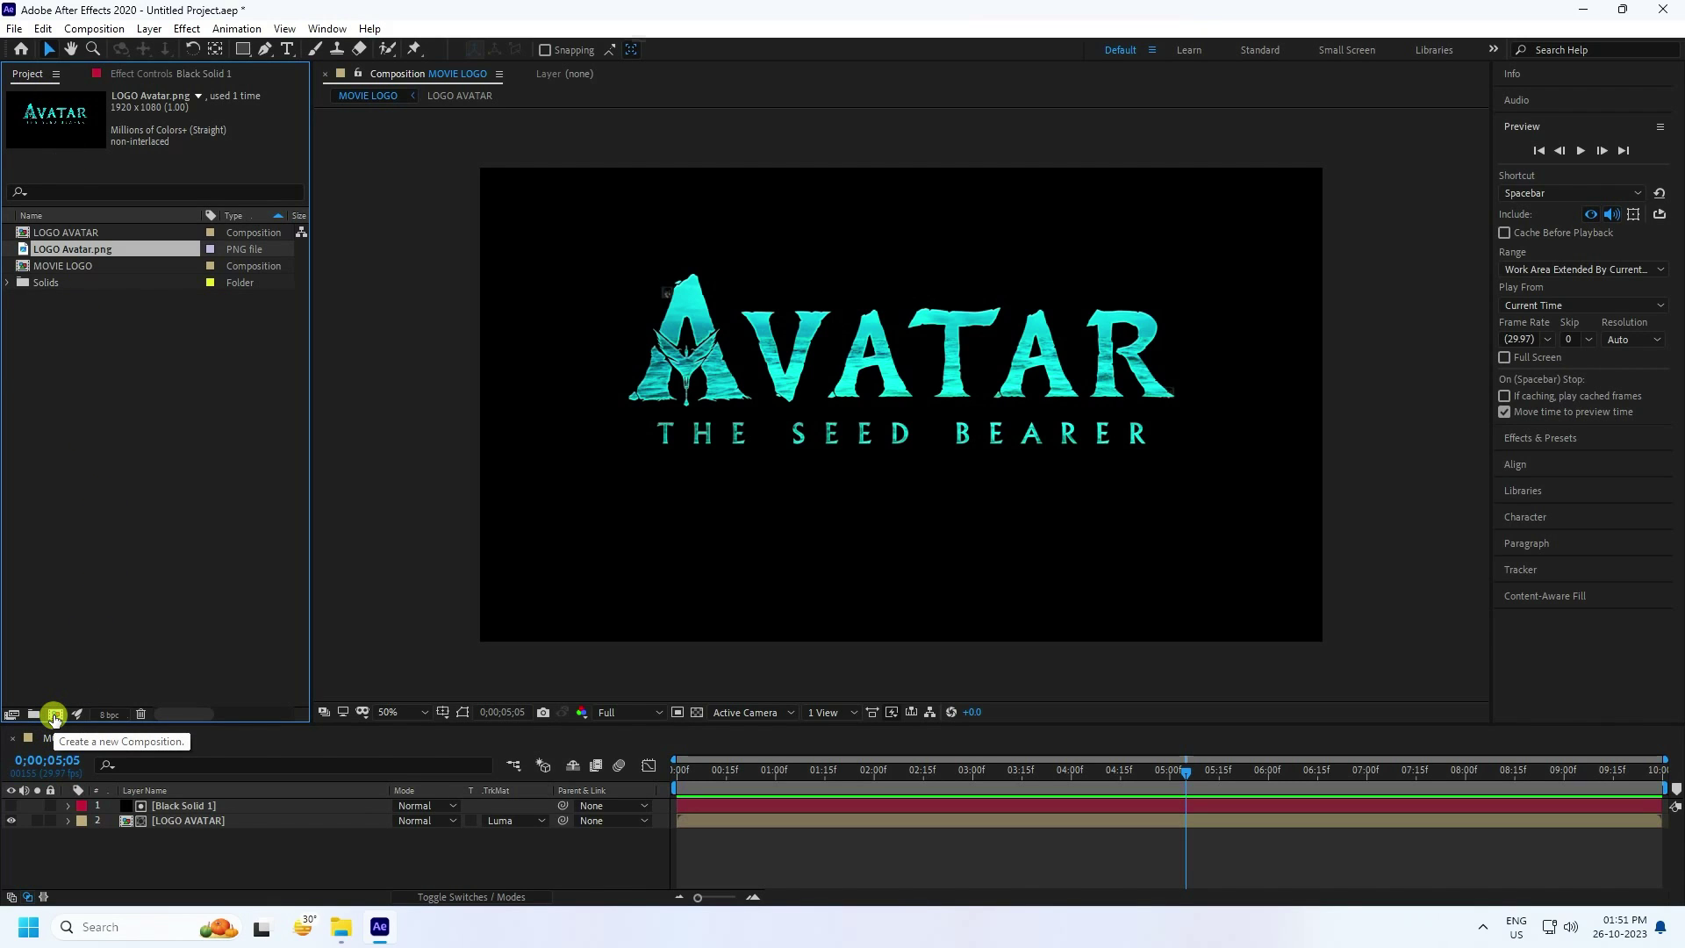
pyautogui.click(54, 716)
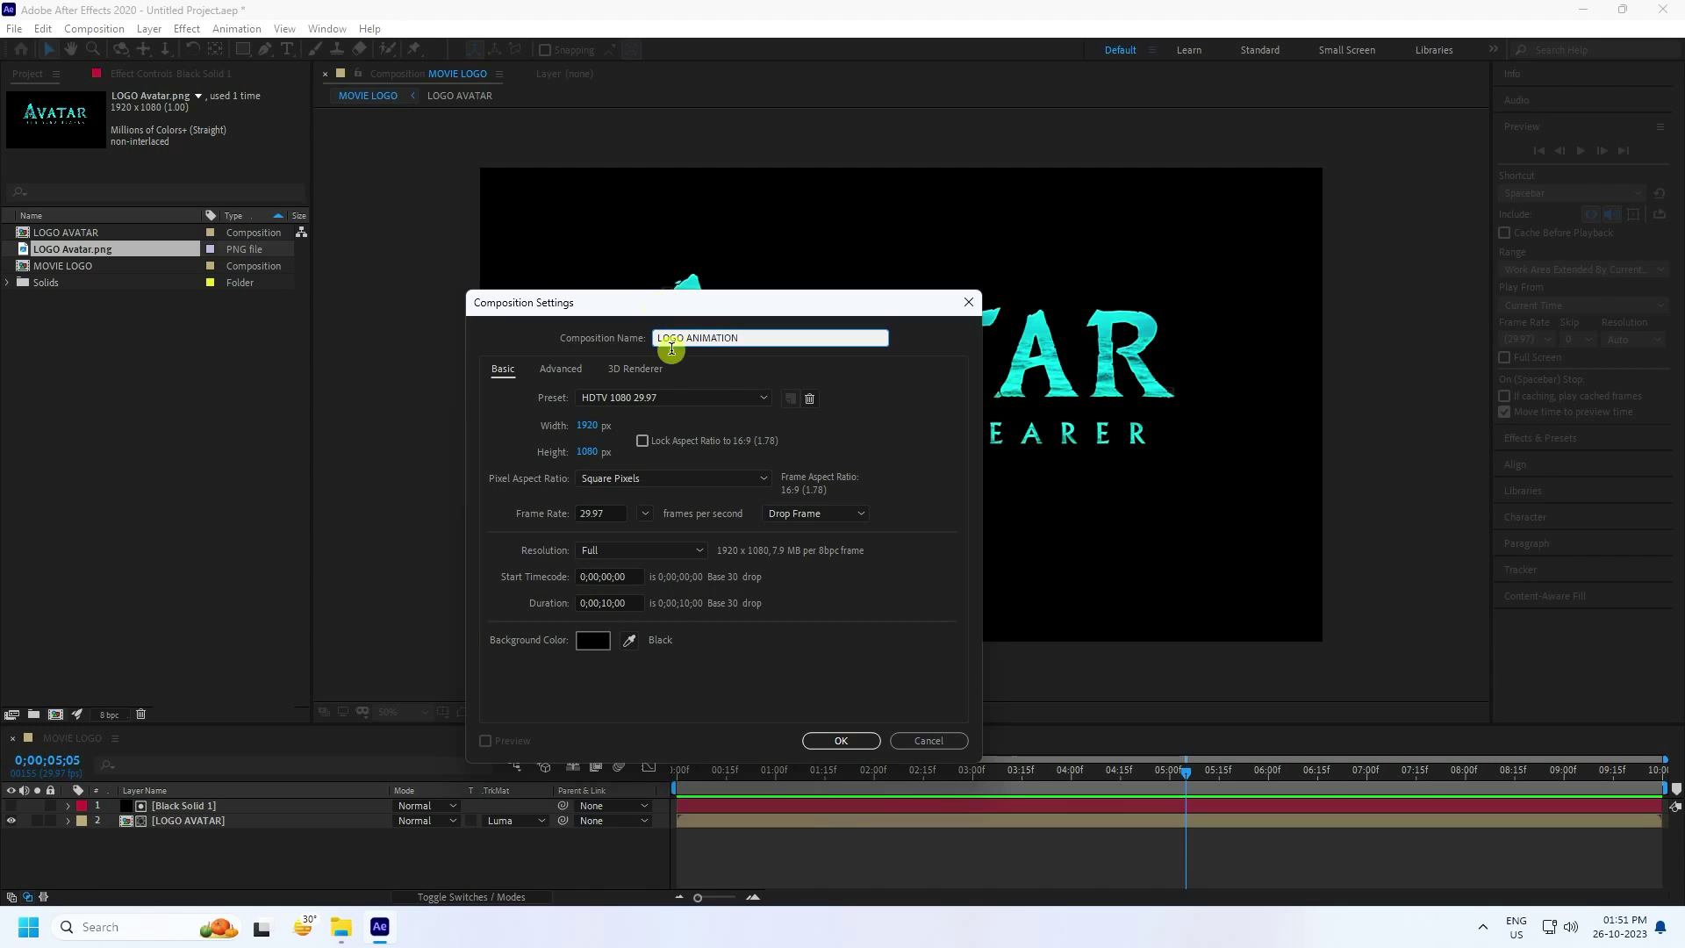
pyautogui.click(832, 742)
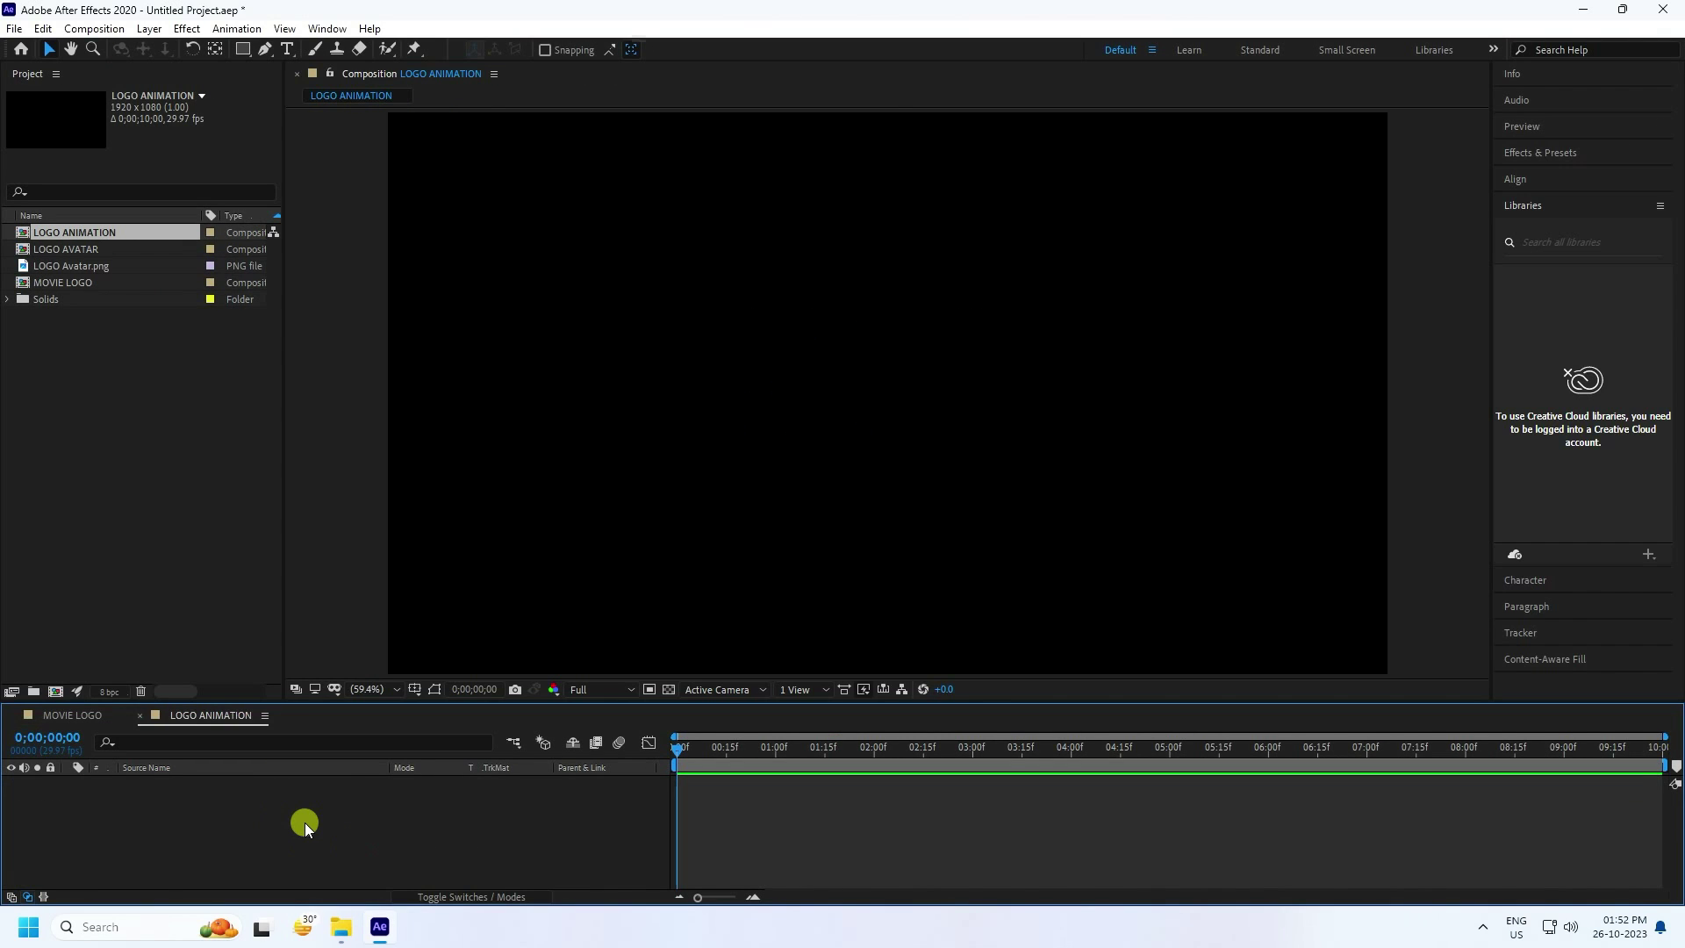
# Add a black 1920 × 1080 solid named MAT to the LOGO ANIMATION composition.
pyautogui.rightClick(288, 823)
pyautogui.moveTo(341, 625)
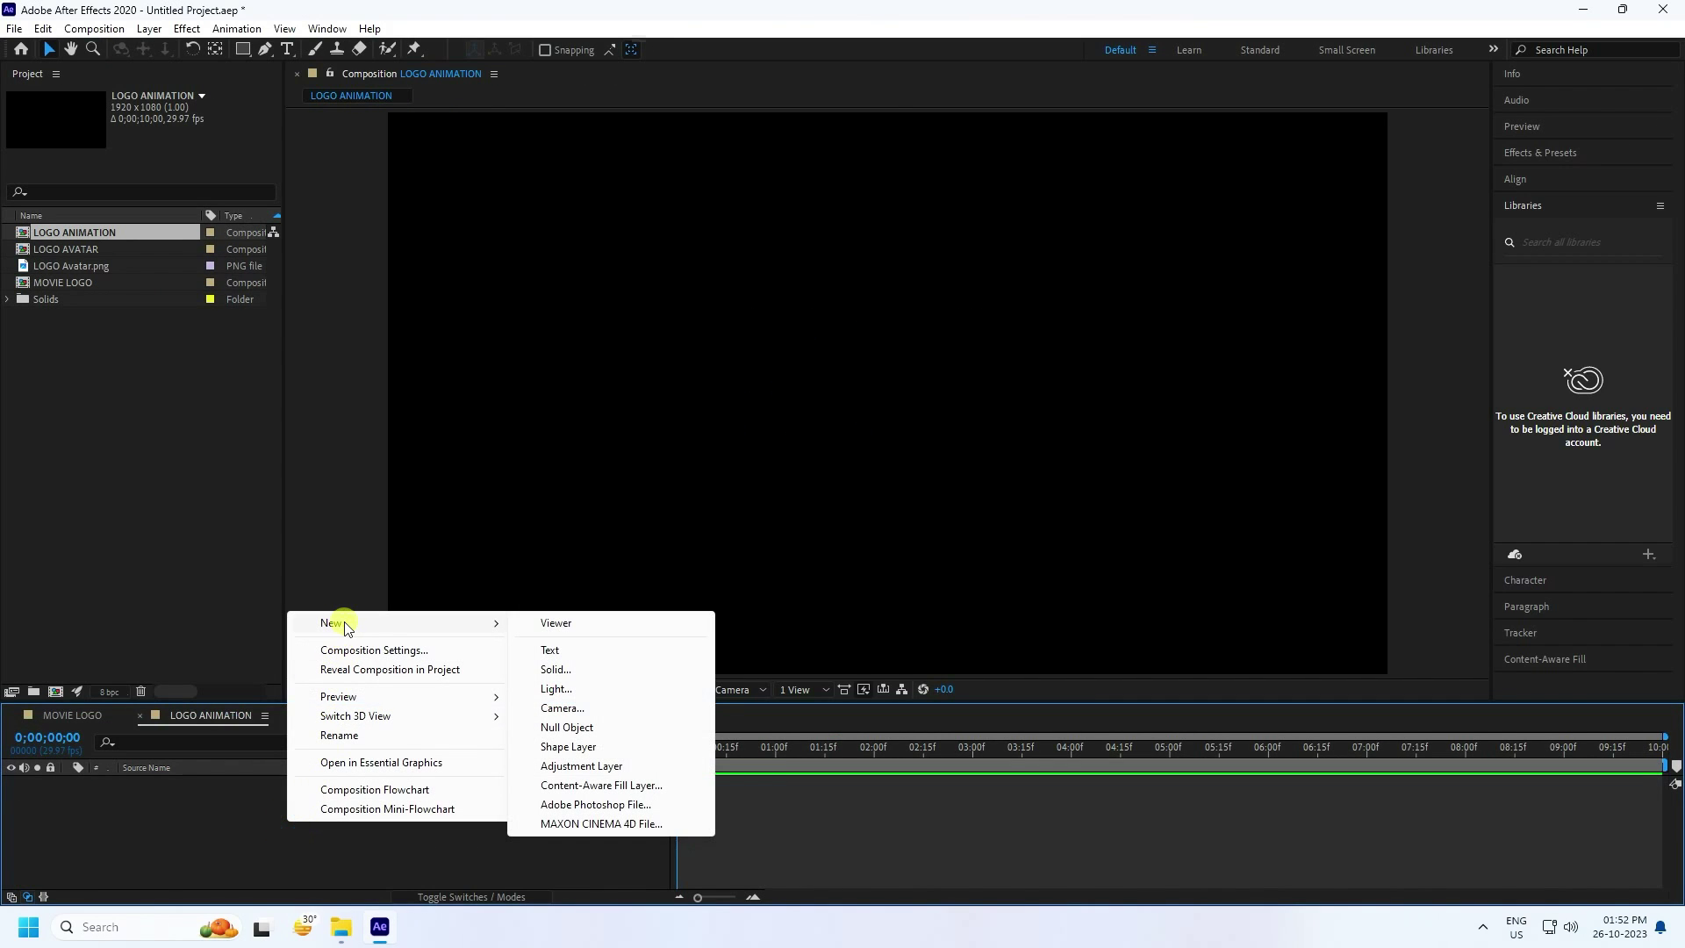
pyautogui.click(553, 670)
pyautogui.write('MAT')
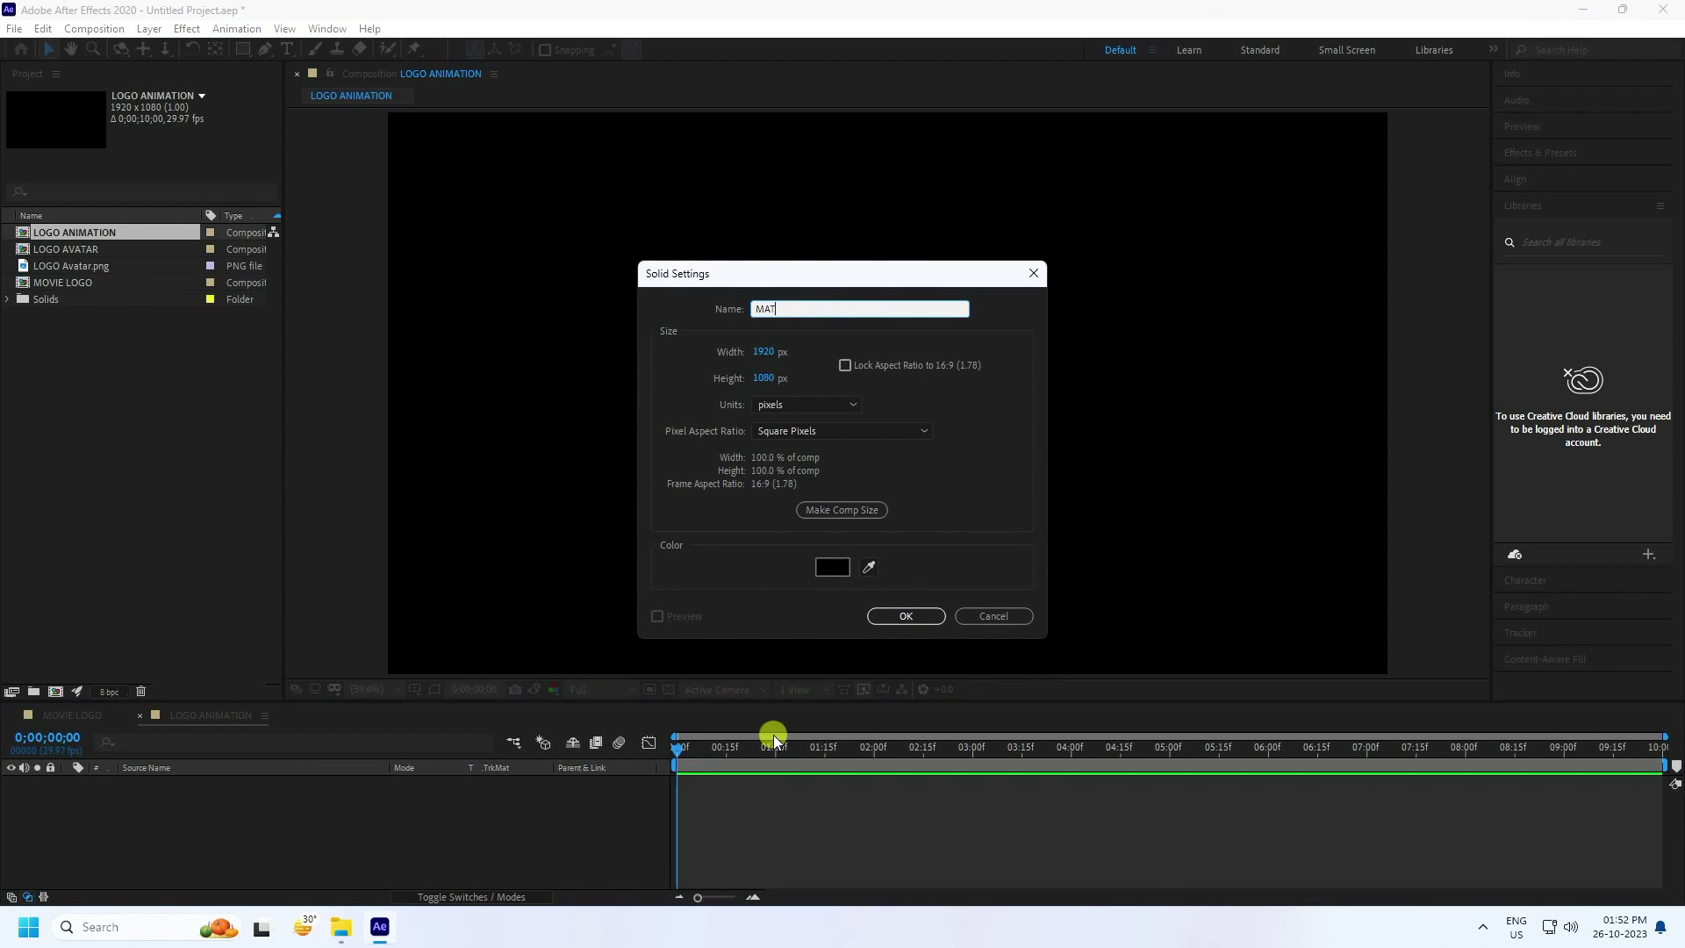
pyautogui.click(885, 622)
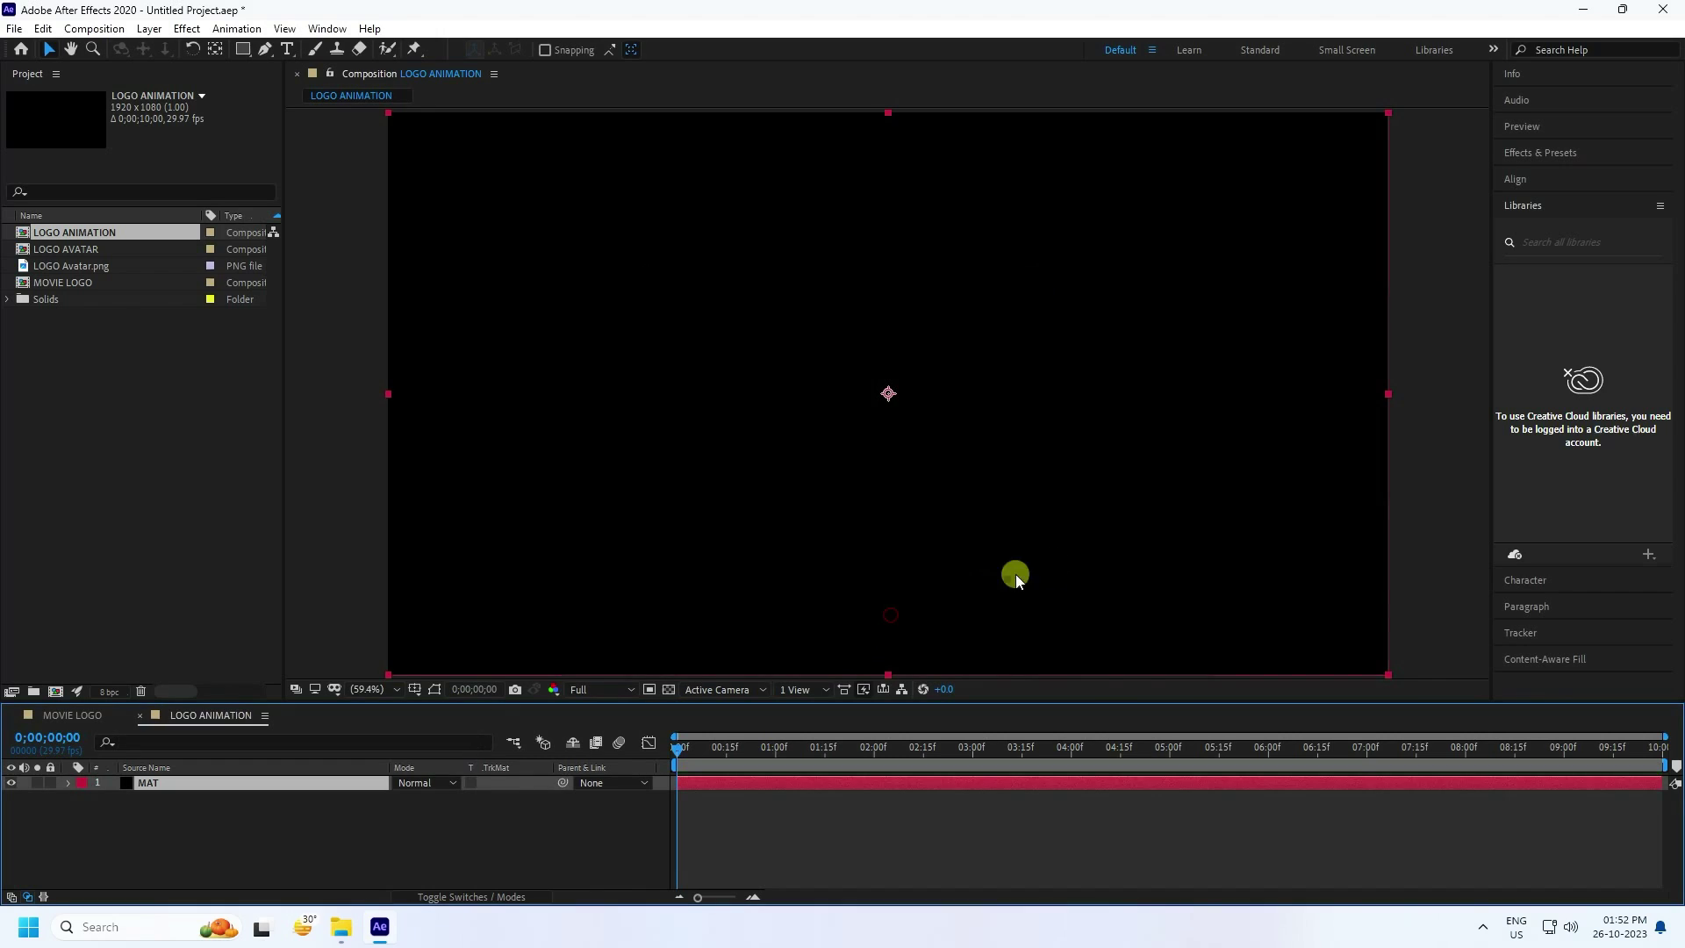
# Apply Fractal Noise to the MAT solid and set its noise type to Spline.
pyautogui.click(1542, 155)
pyautogui.moveTo(1567, 314); pyautogui.dragTo(130, 780)
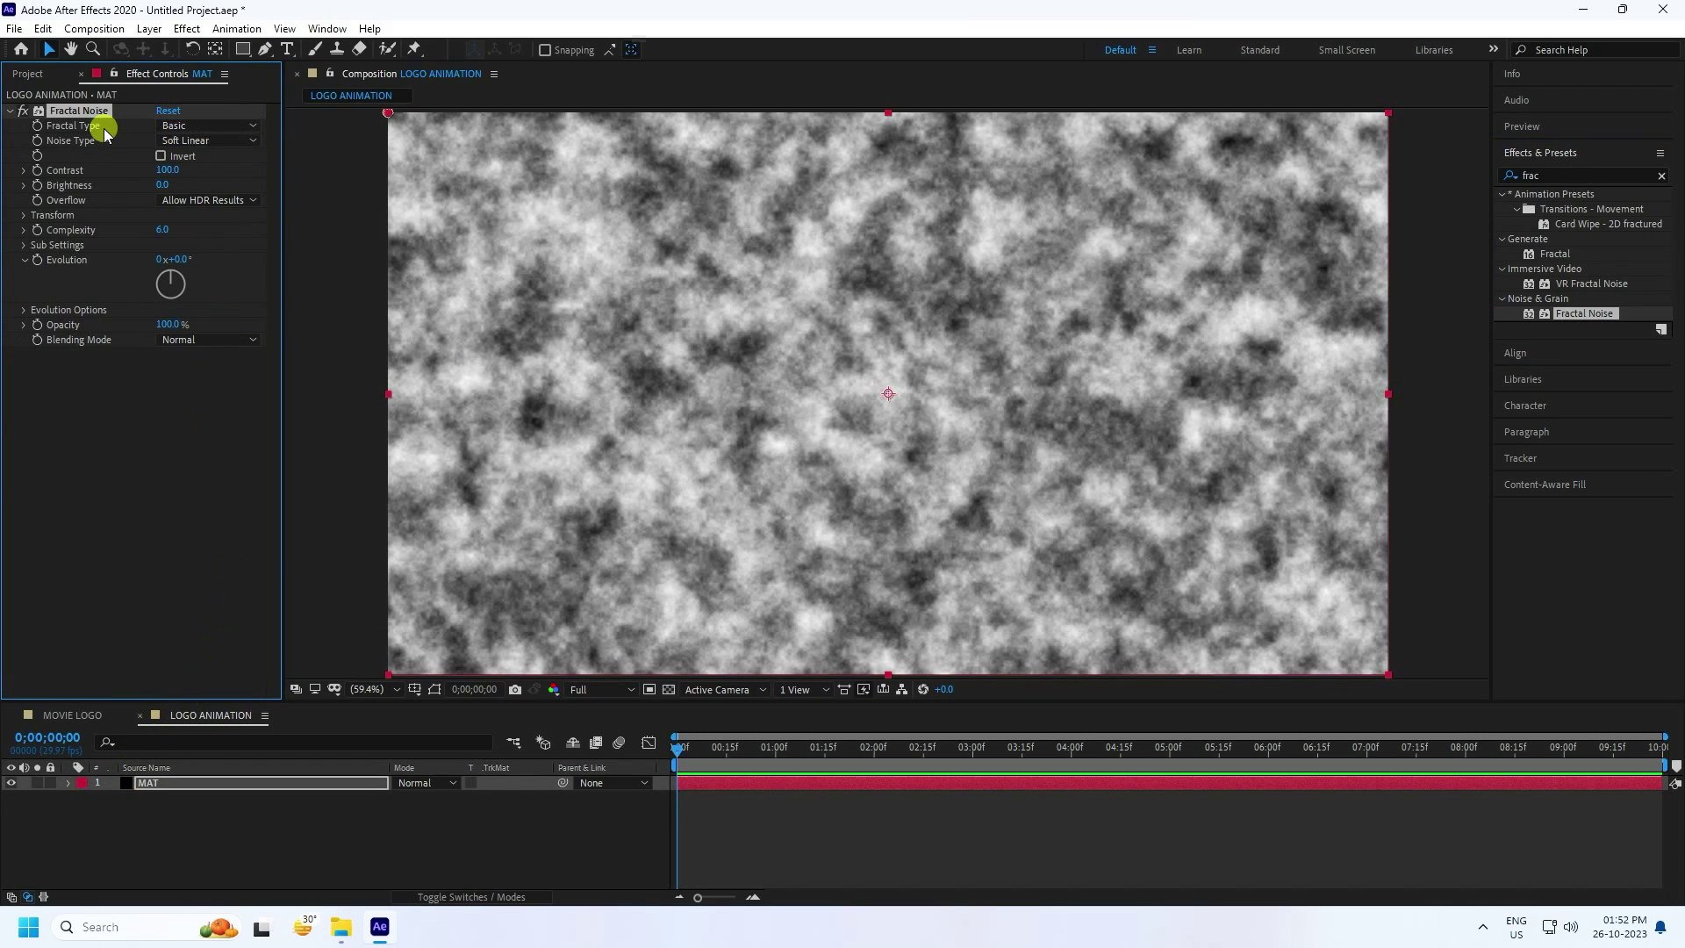
pyautogui.click(190, 147)
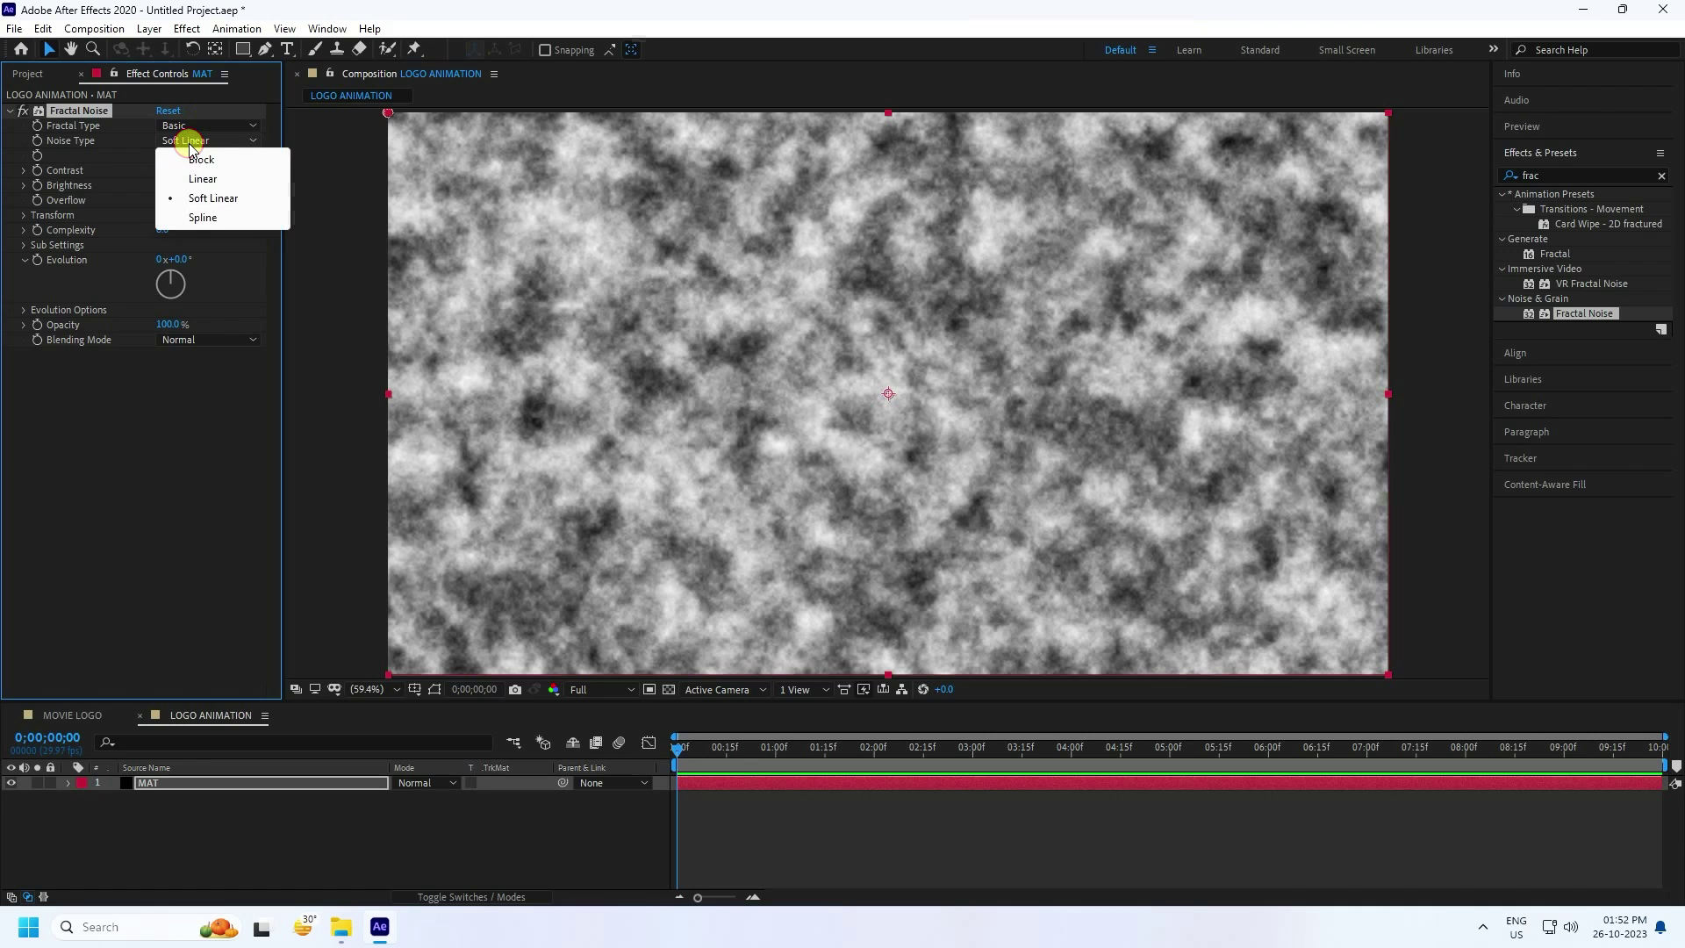
pyautogui.click(209, 219)
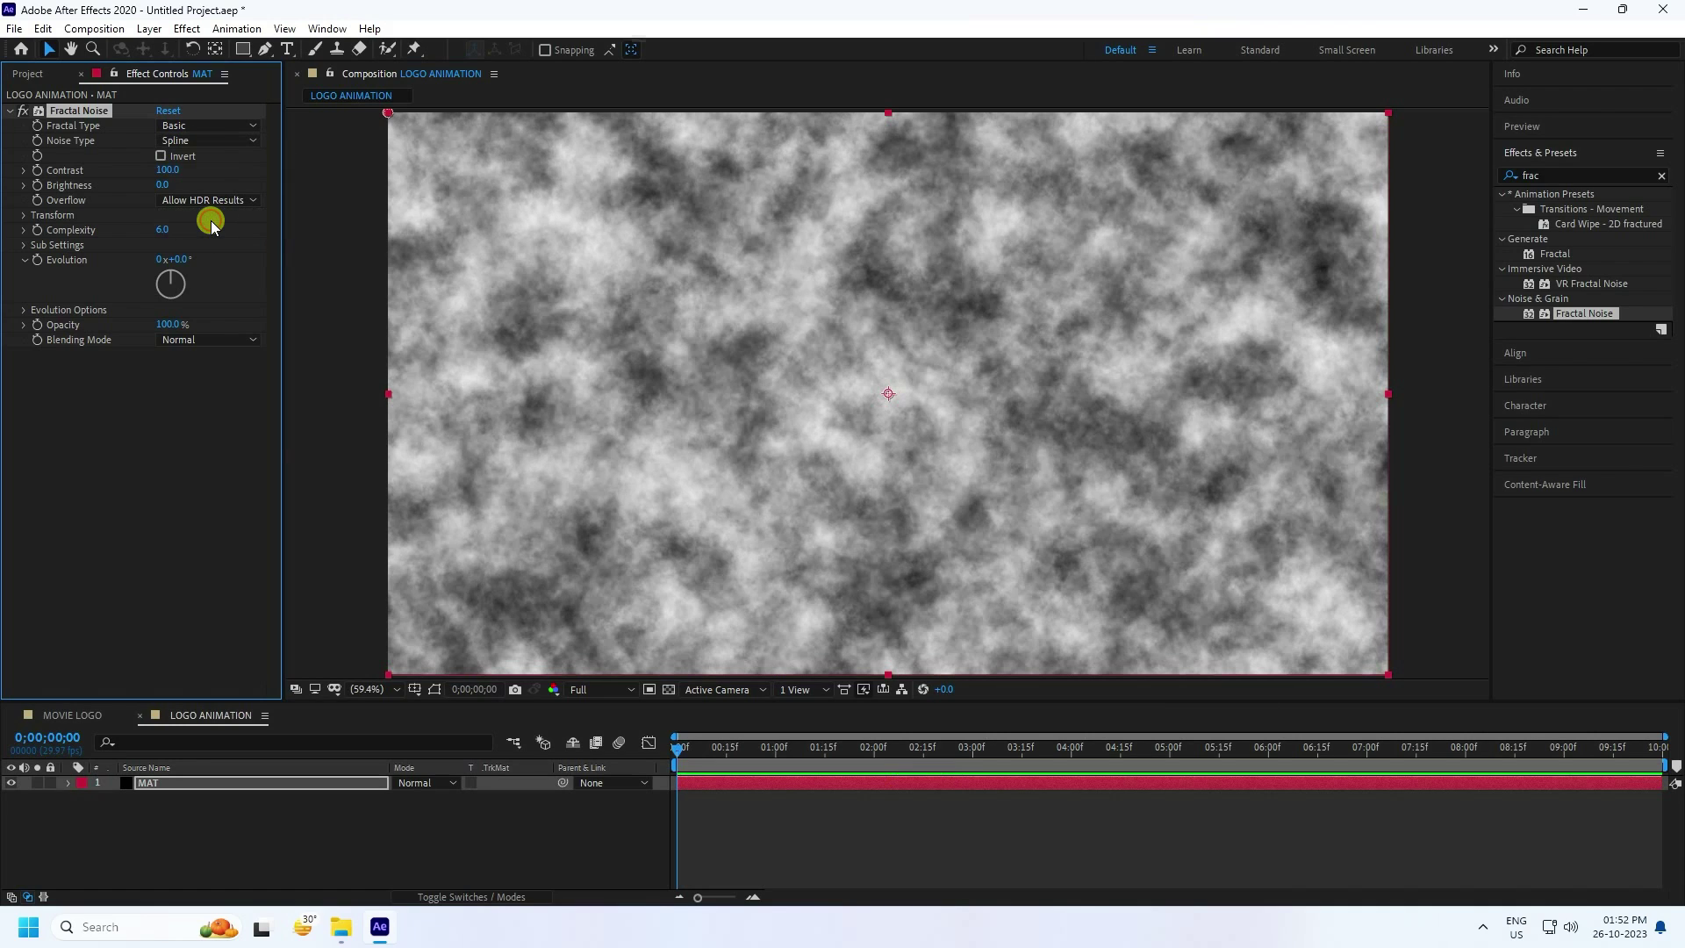
# Set the Fractal Noise brightness to 40 and its scale to 150 on the MAT layer.
pyautogui.moveTo(672, 752); pyautogui.dragTo(755, 751)
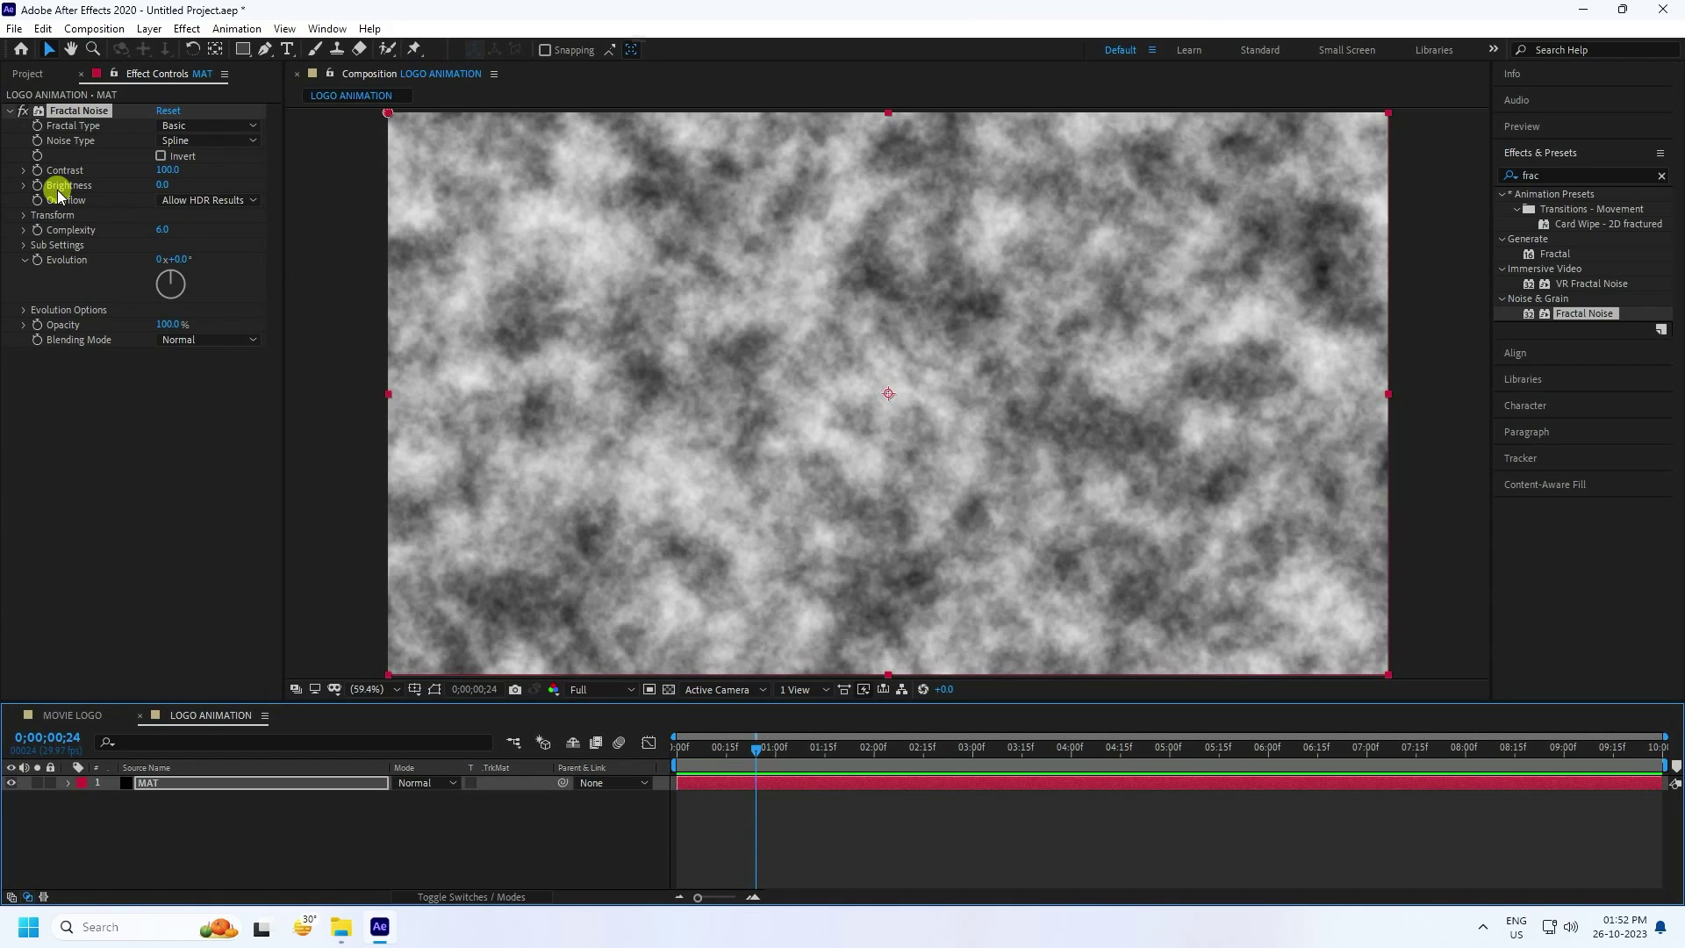
pyautogui.click(163, 185)
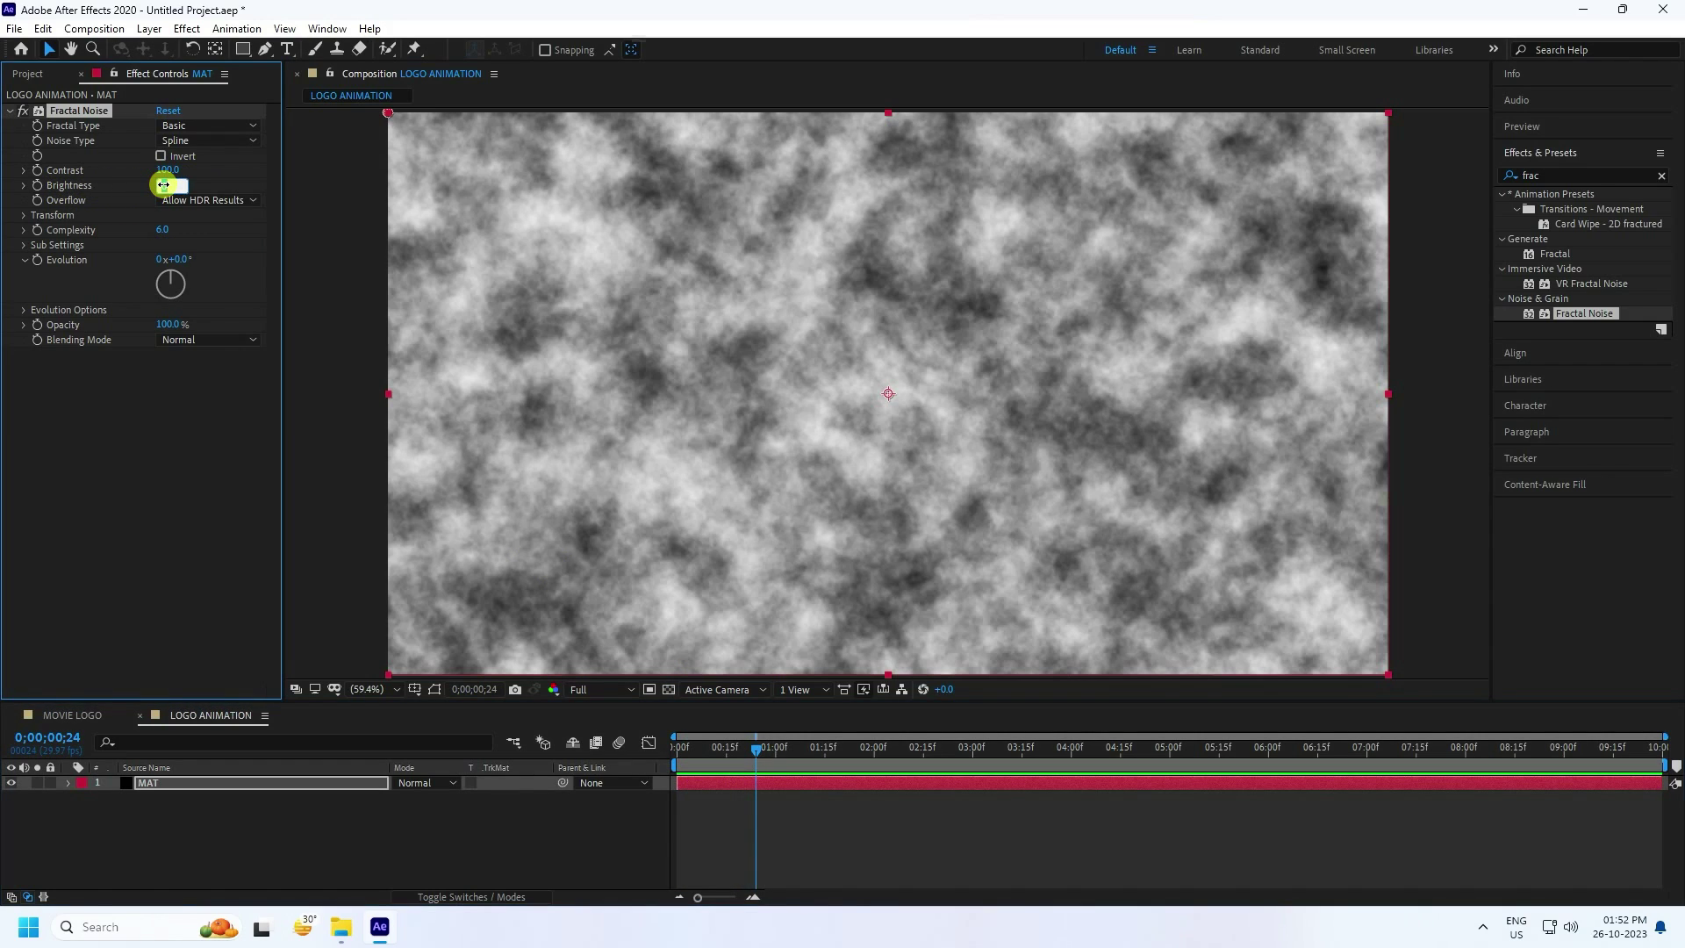
pyautogui.press('Return')
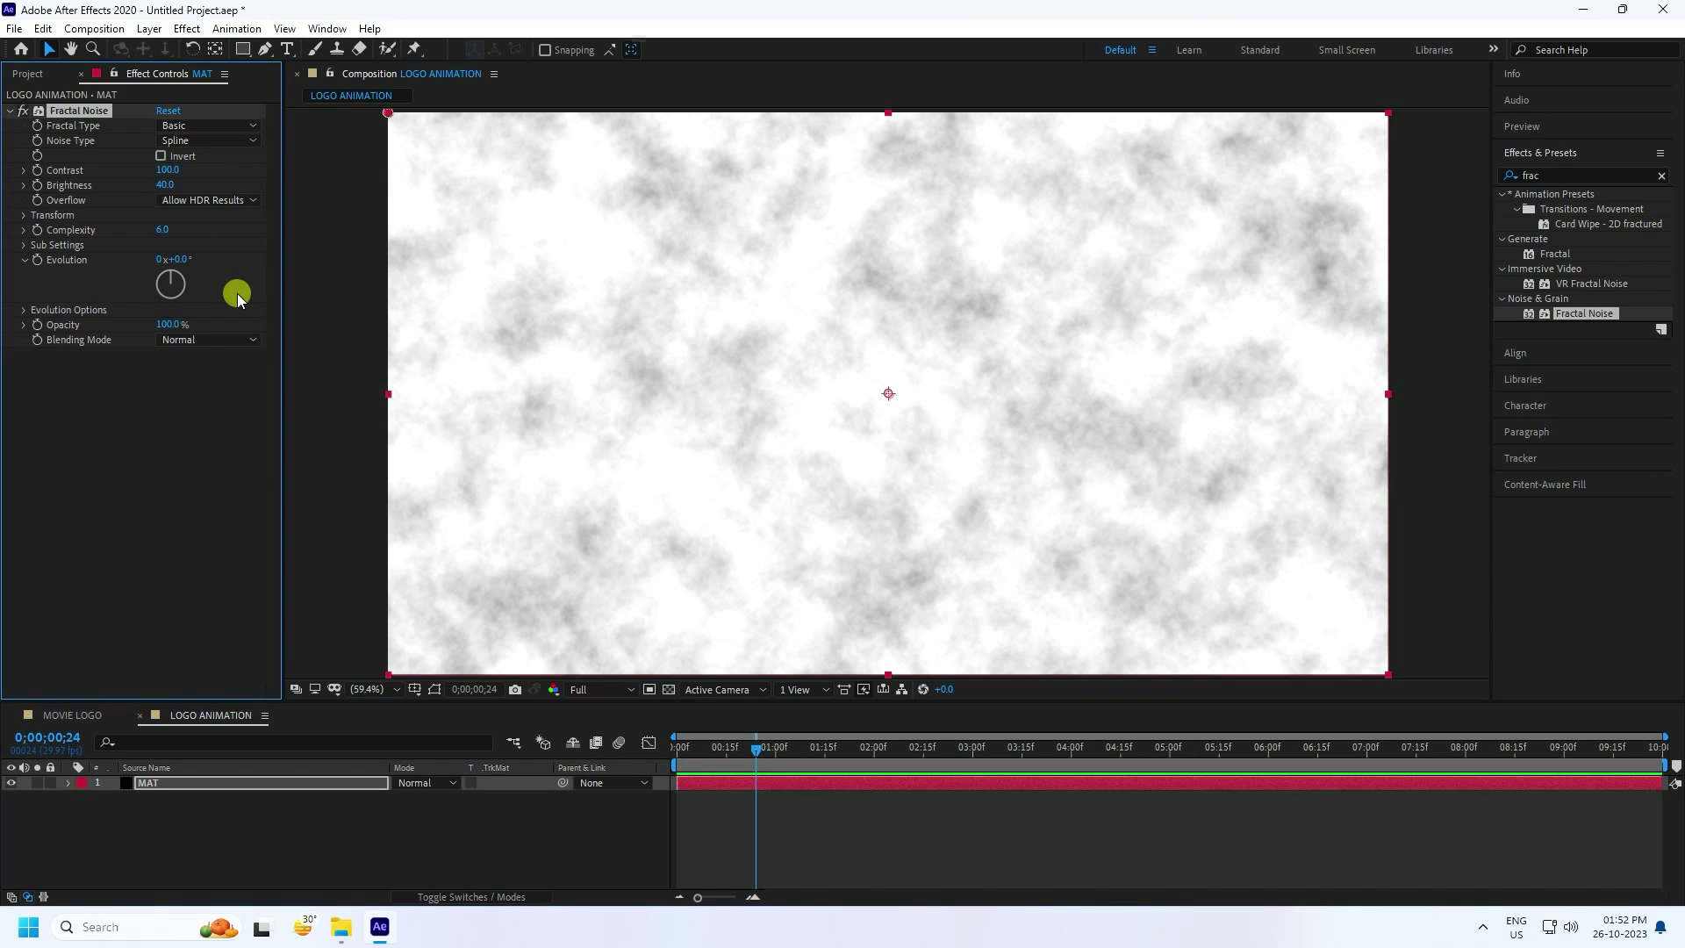
pyautogui.click(25, 216)
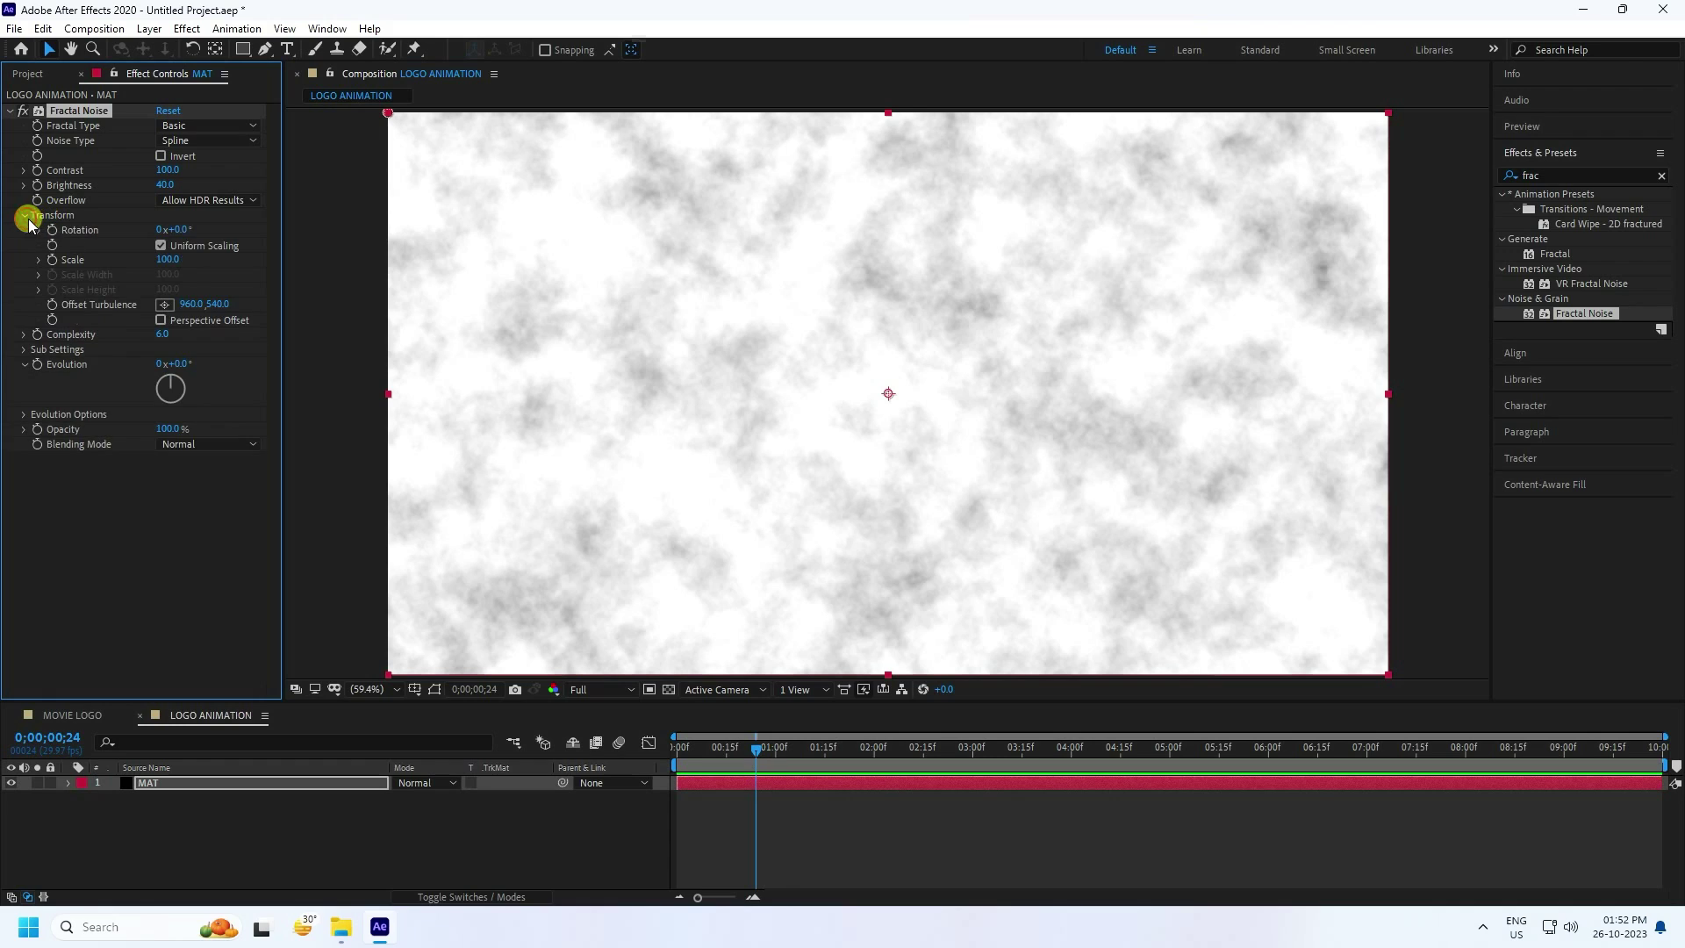
pyautogui.click(169, 260)
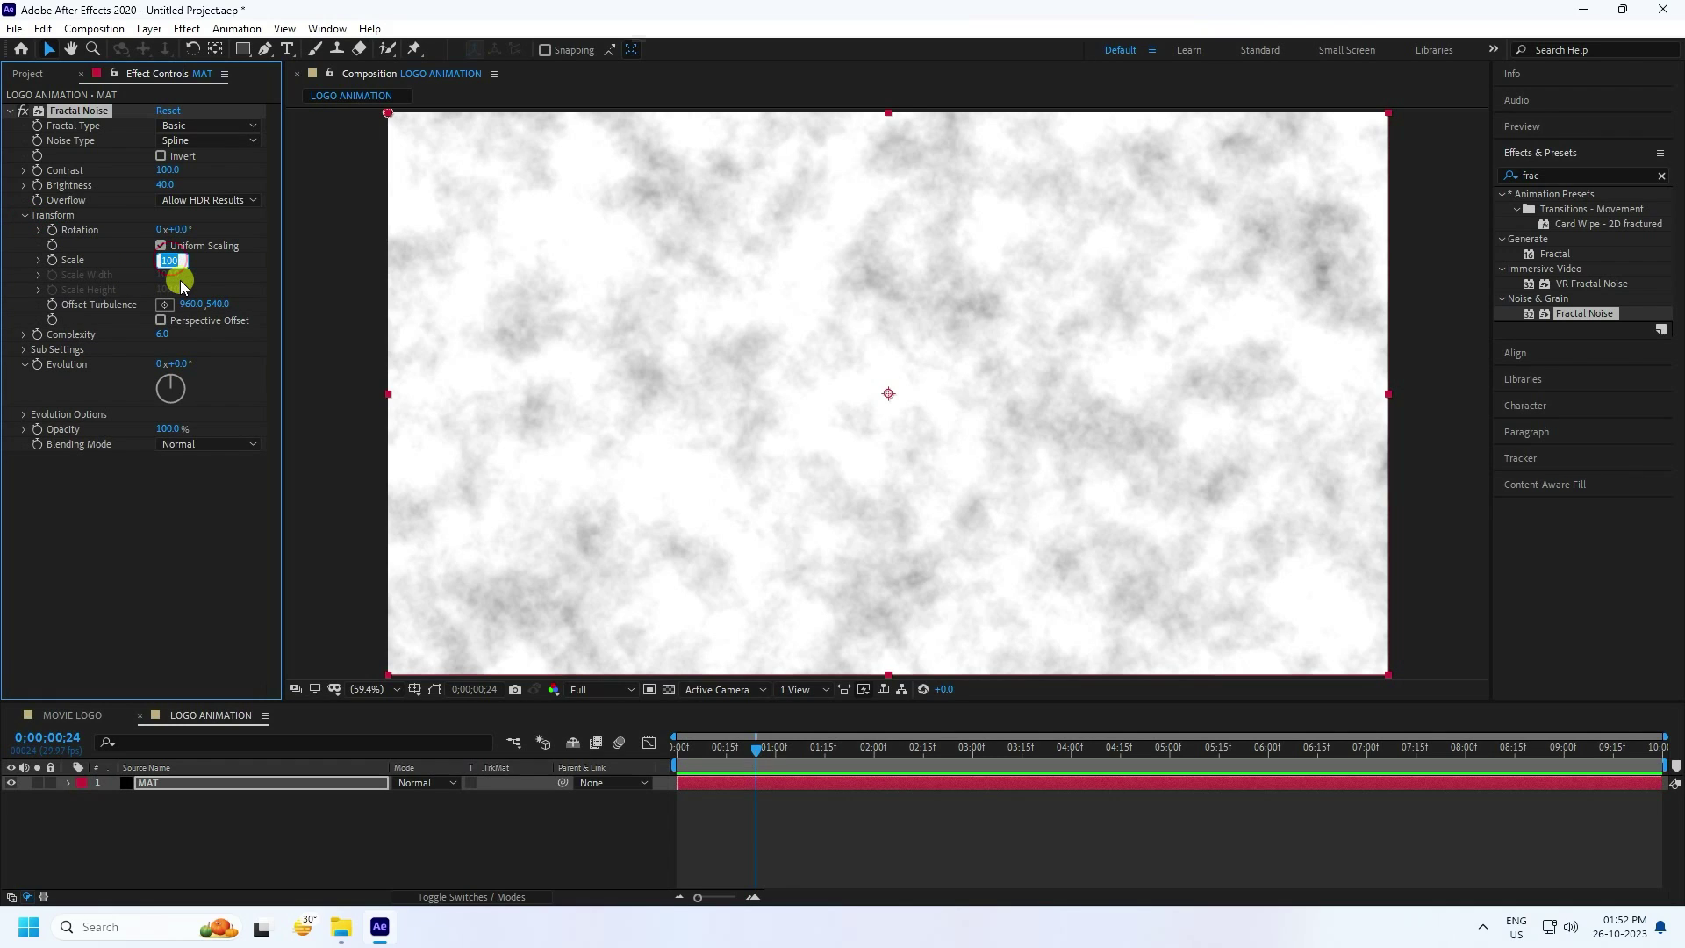
pyautogui.press('Return')
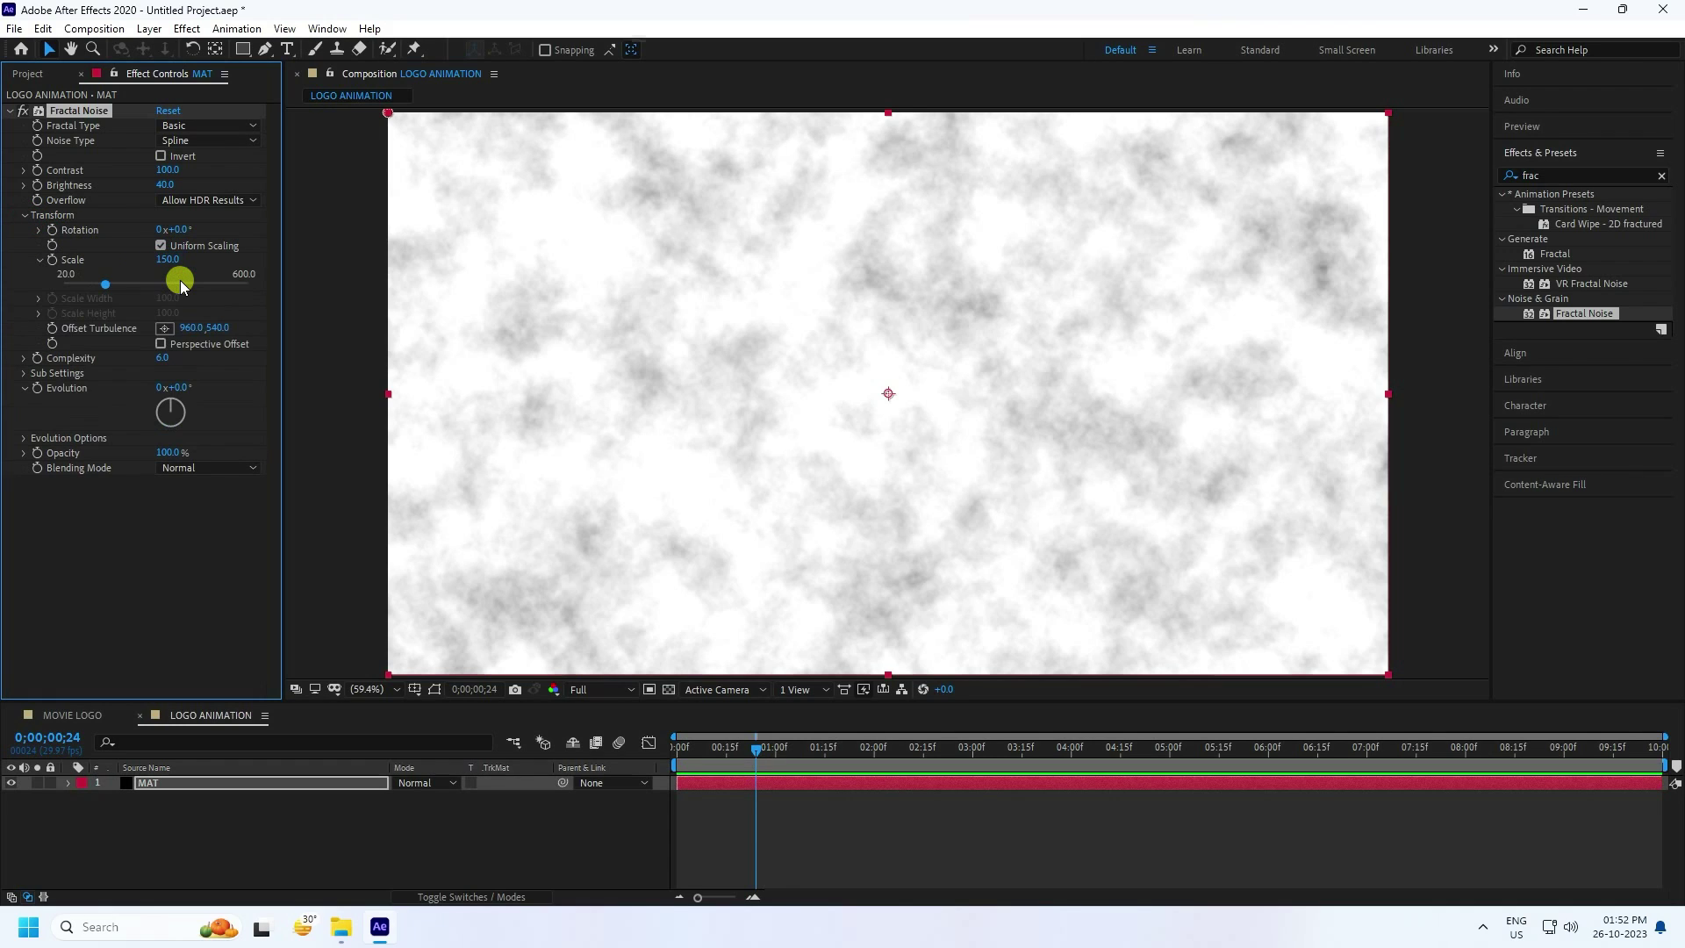
# Set the Fractal Noise complexity of the MAT layer to 1.
pyautogui.click(159, 358)
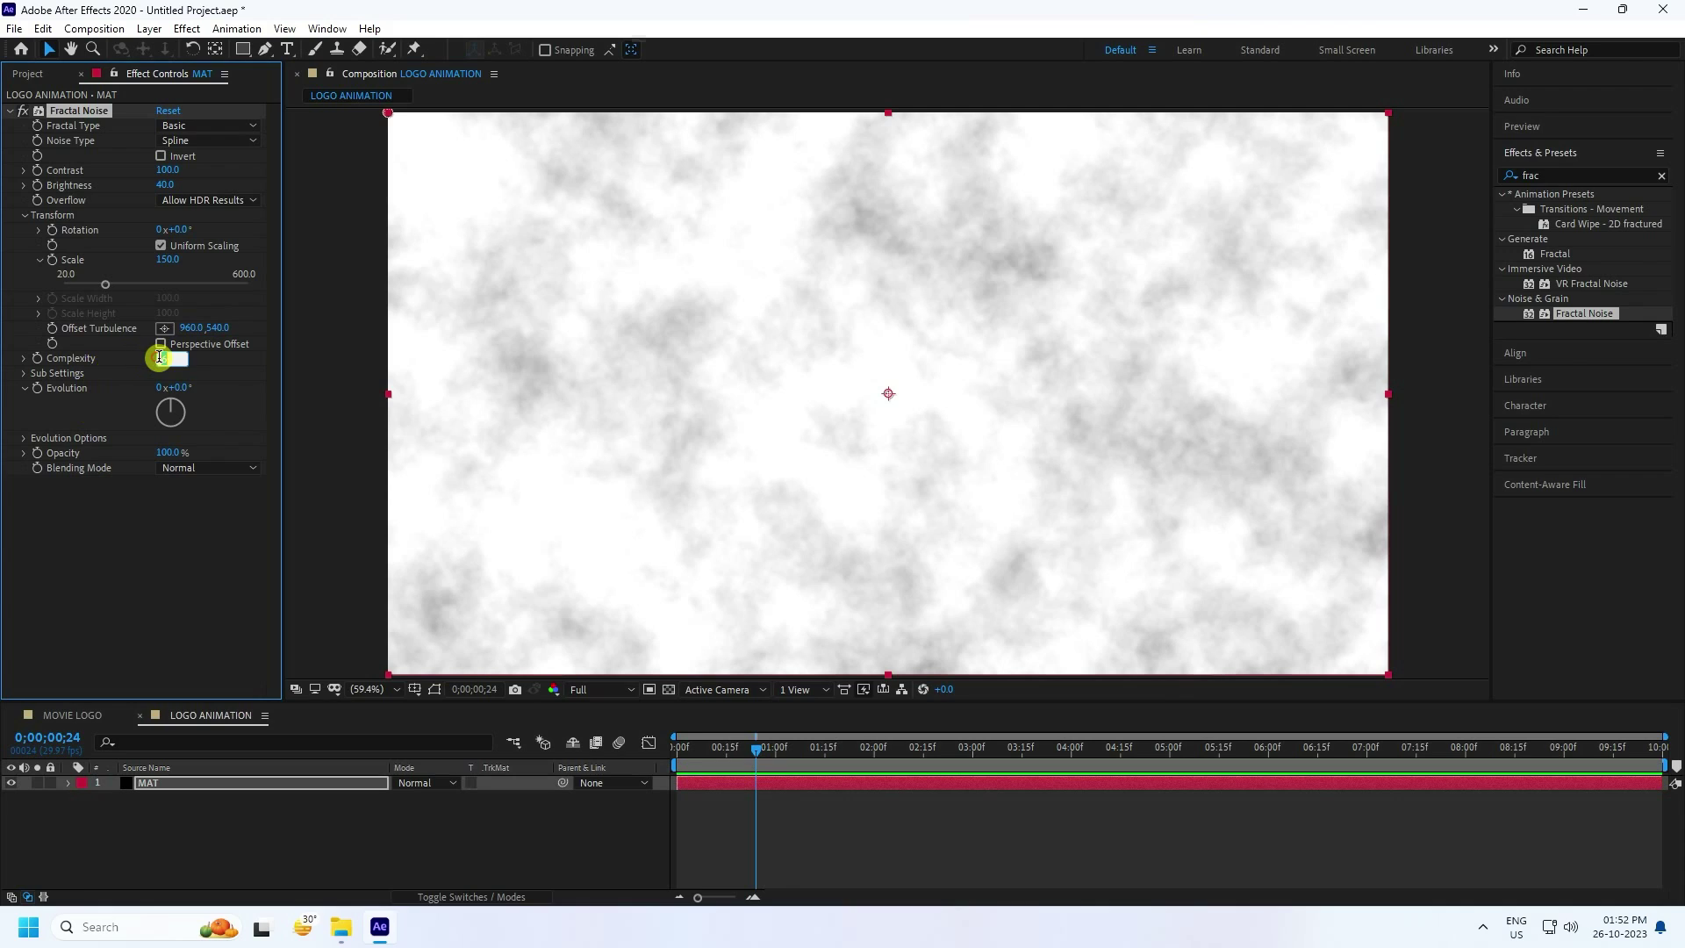
pyautogui.write('1')
pyautogui.press('Return')
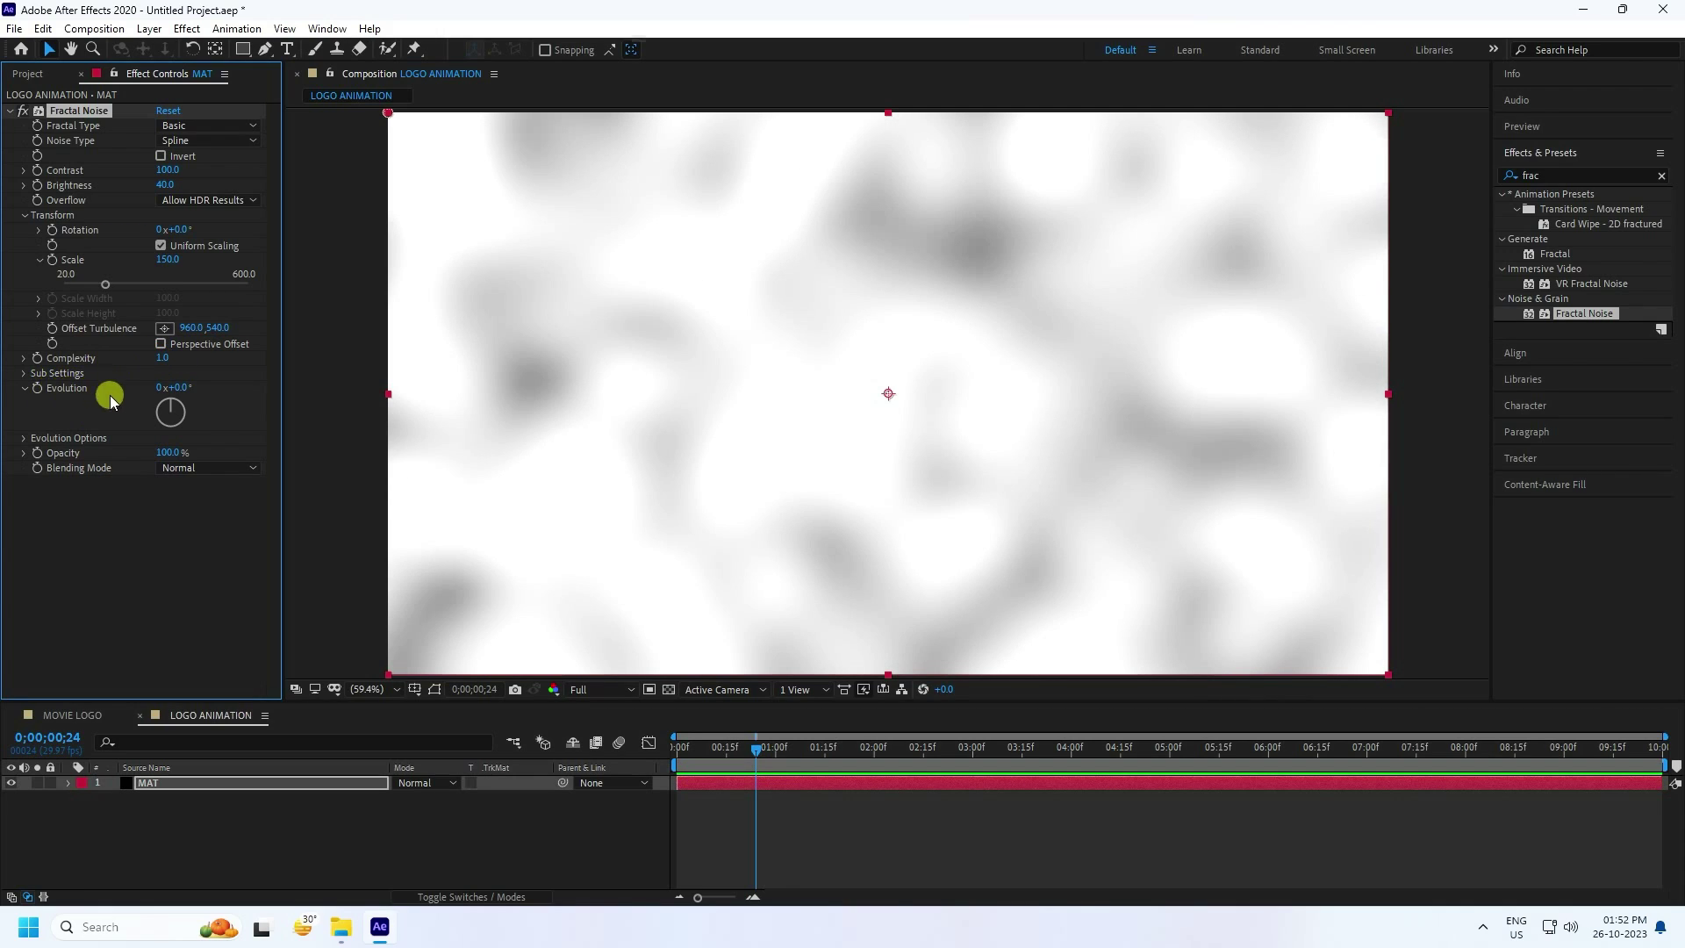
# Keyframe the MAT layer's Fractal Noise evolution from 0 at 0;00;00;00 to 2 revolutions at 0;00;09;00.
pyautogui.moveTo(764, 746); pyautogui.dragTo(678, 748)
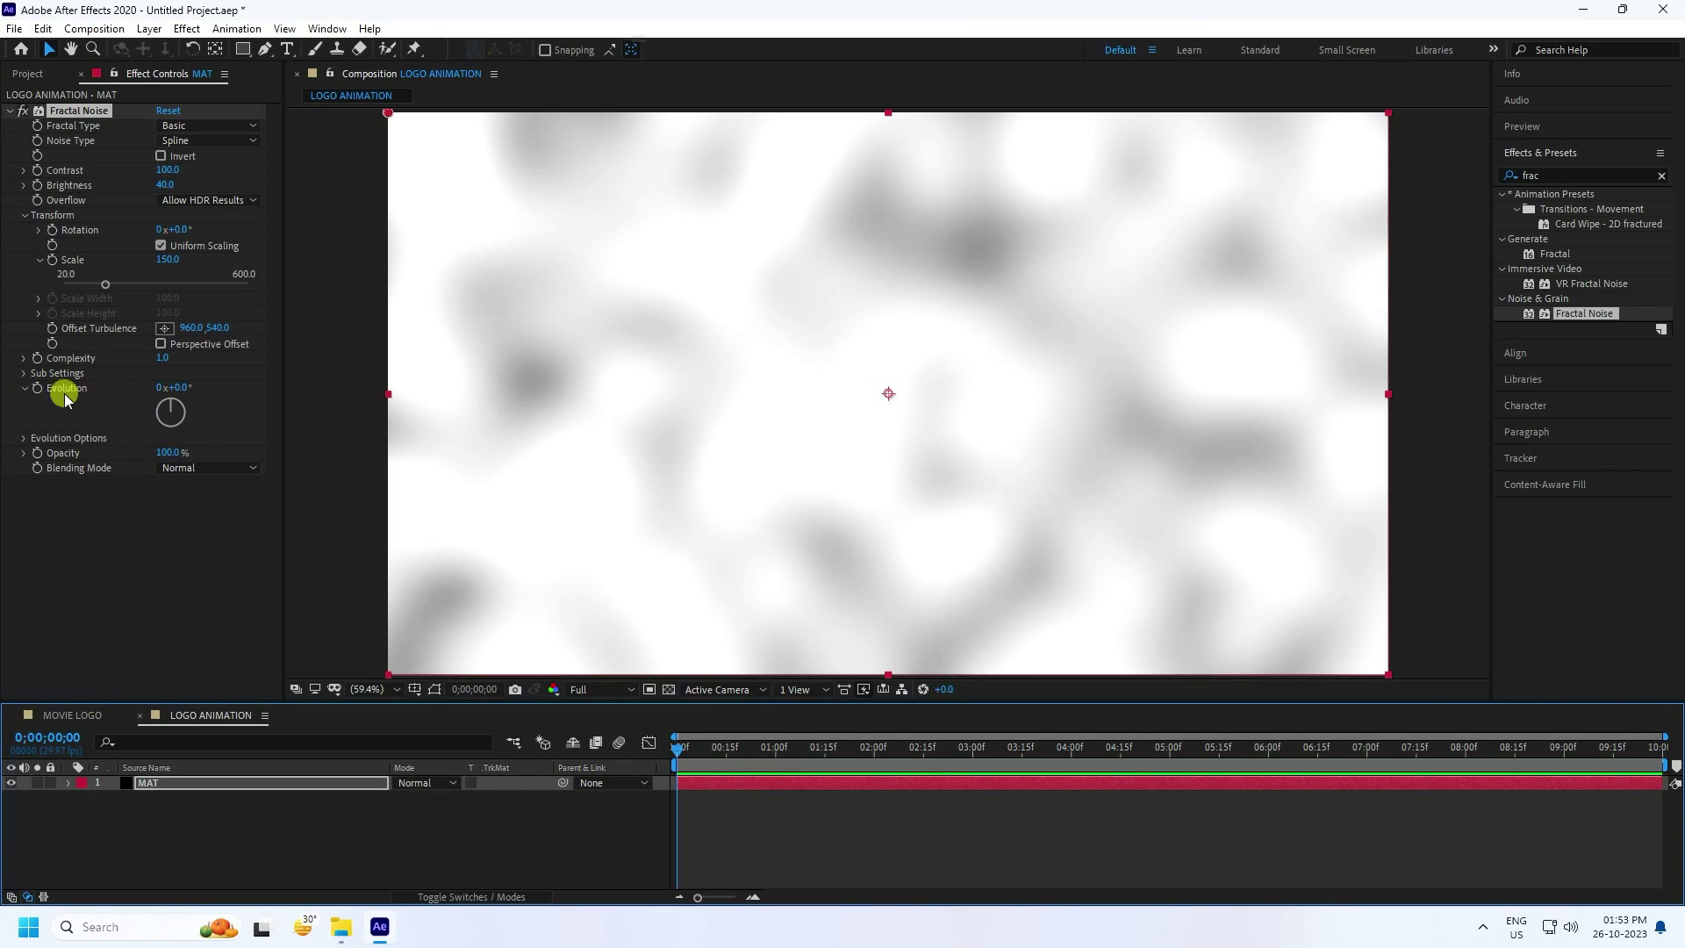
pyautogui.click(37, 387)
pyautogui.click(1566, 748)
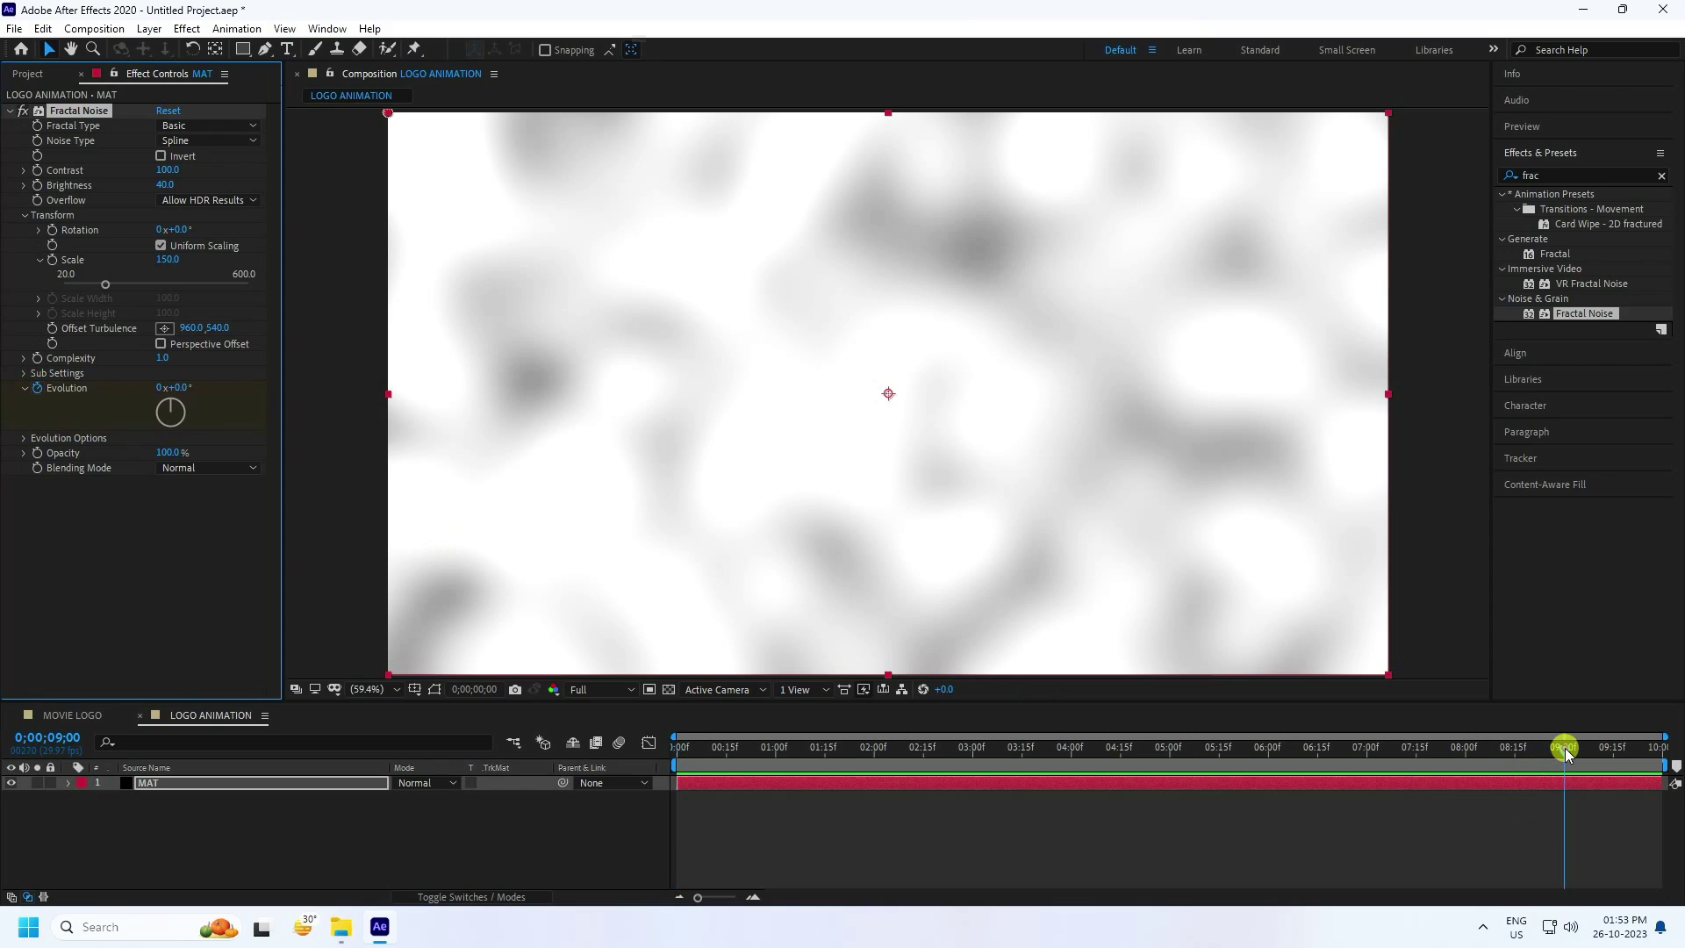
pyautogui.click(162, 388)
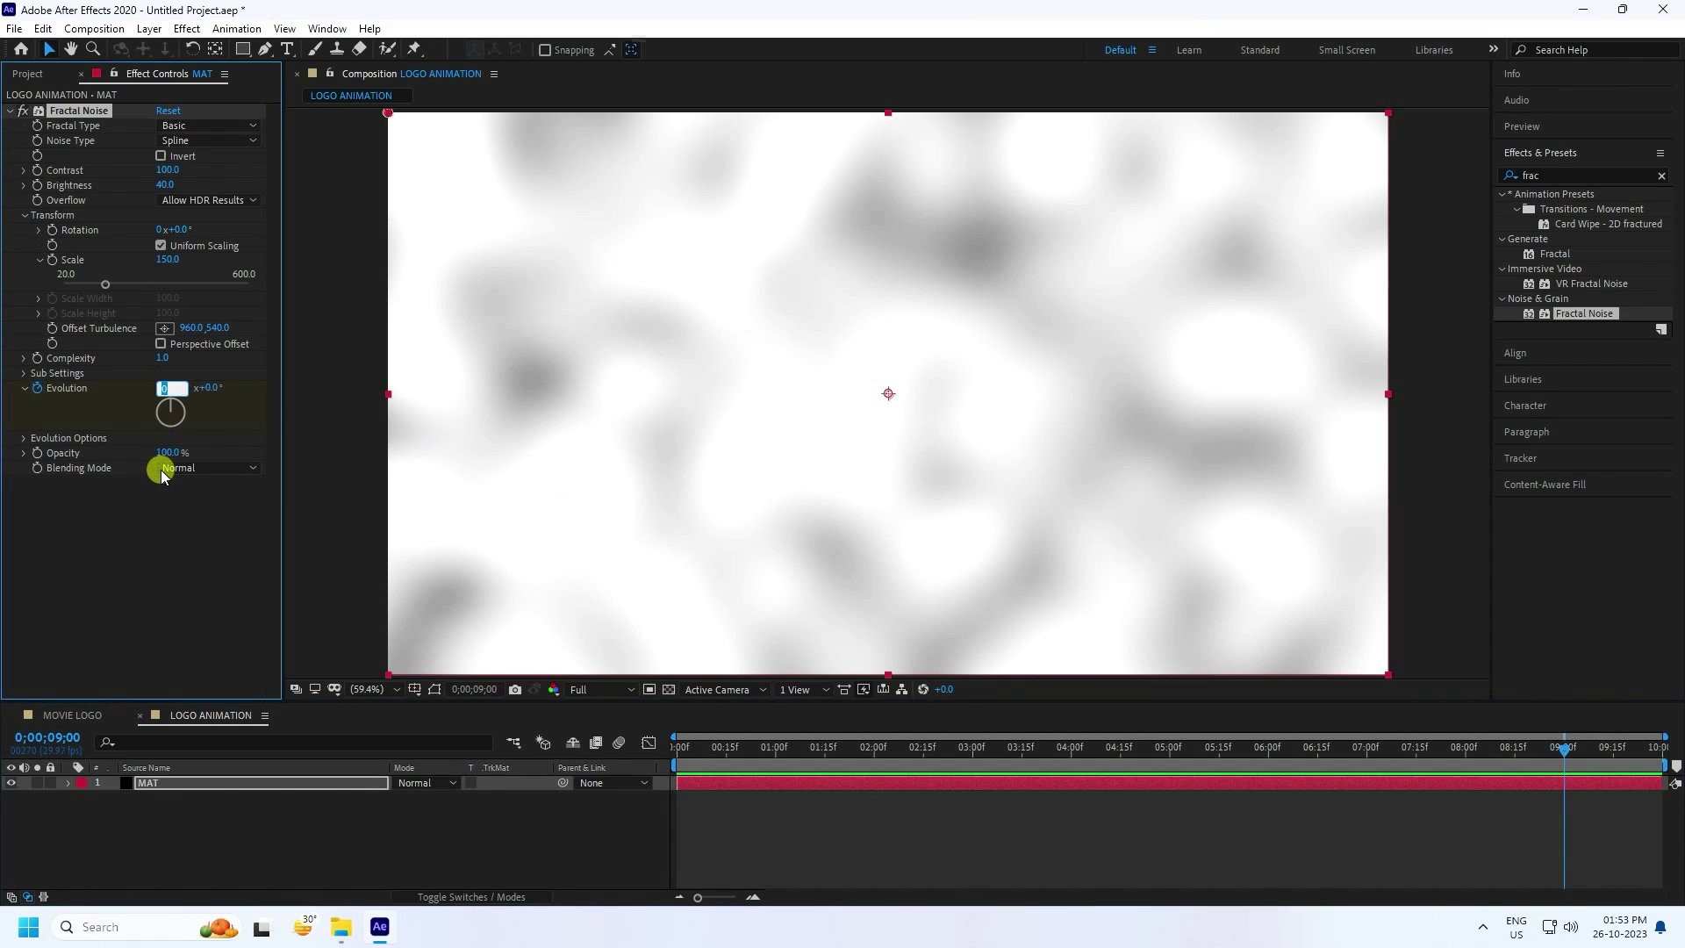
pyautogui.press('Return')
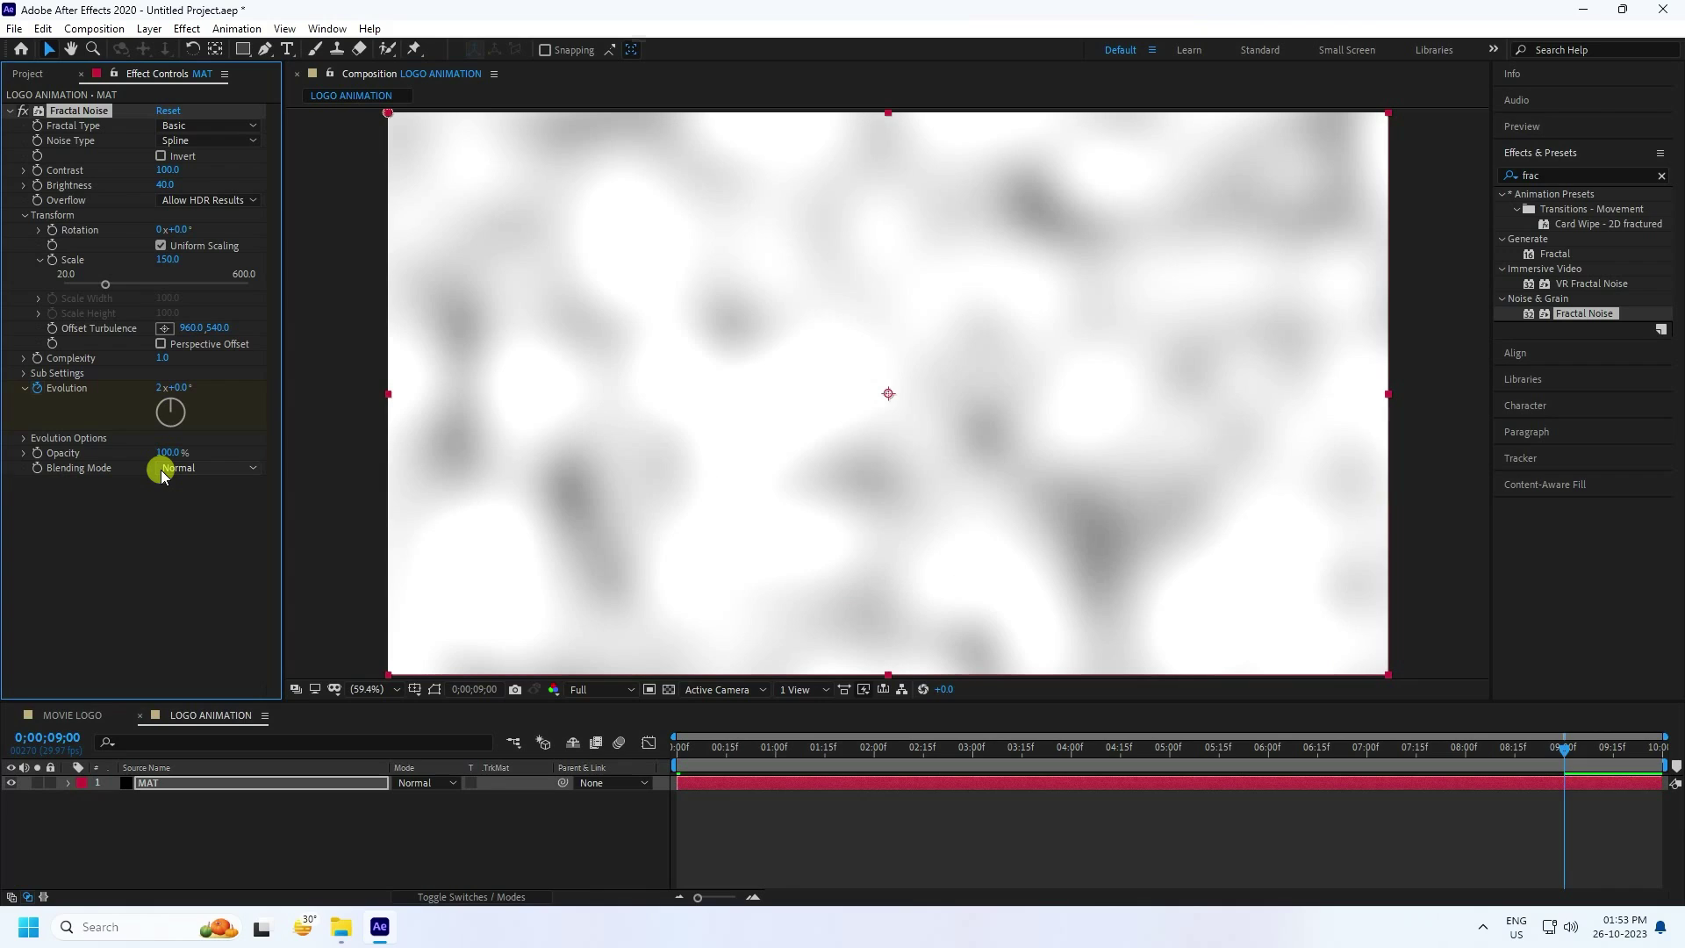
# Set the random seed in the MAT layer's evolution options to 1000.
pyautogui.click(23, 438)
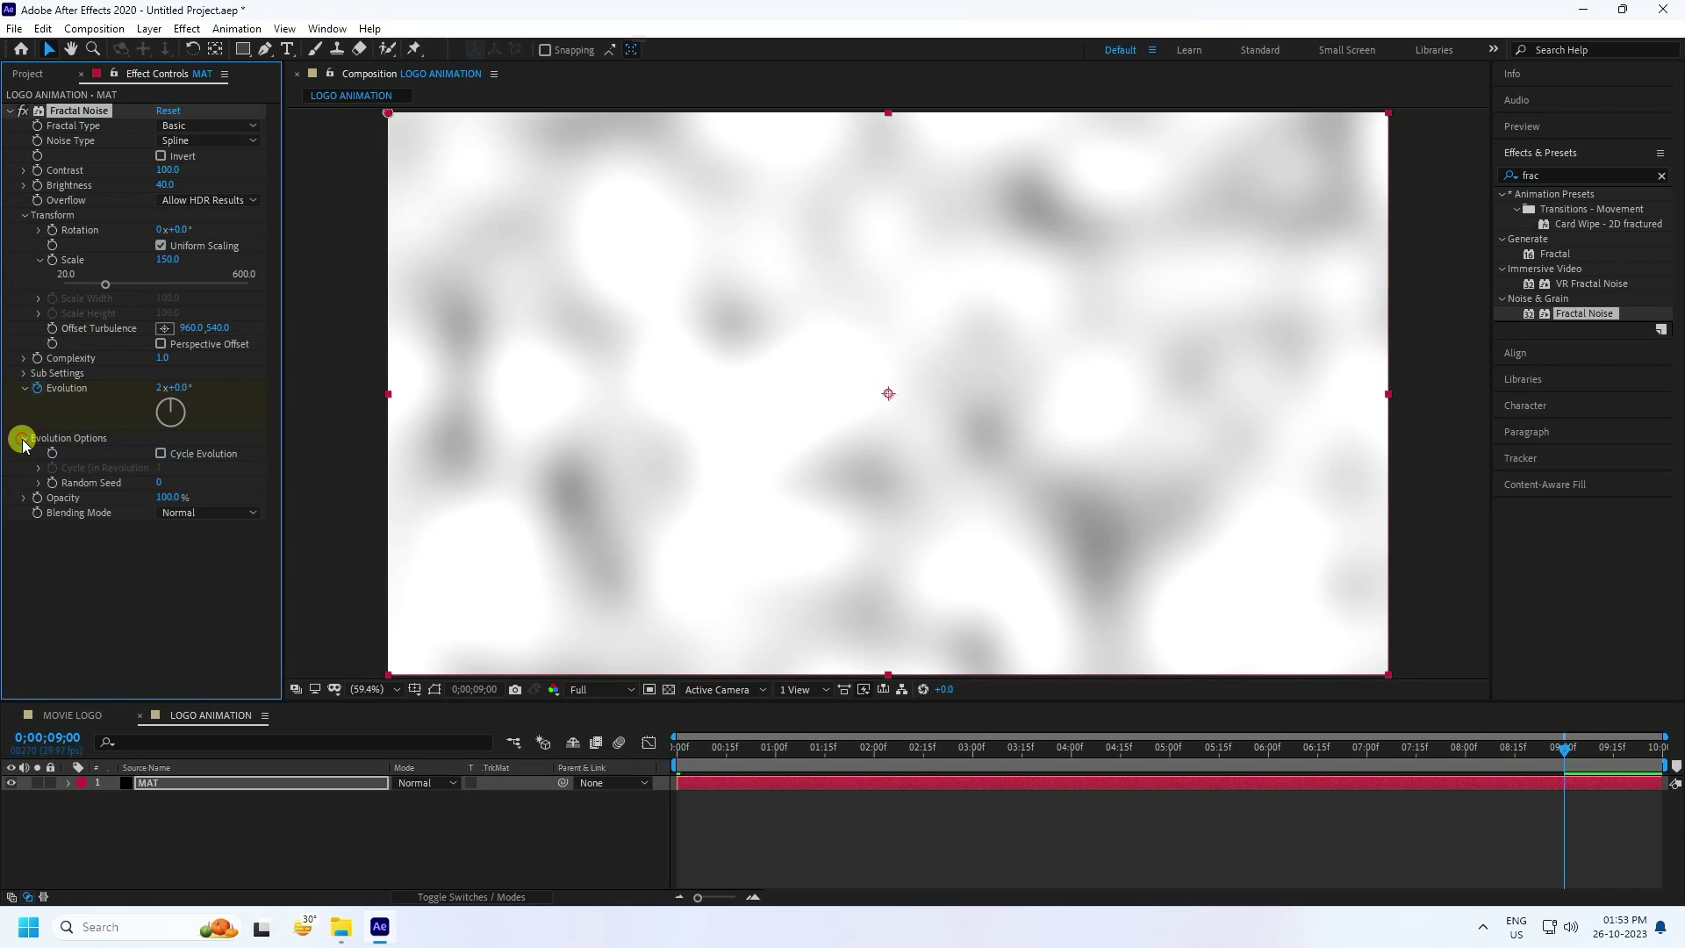
pyautogui.click(159, 482)
pyautogui.write('1000')
pyautogui.press('Return')
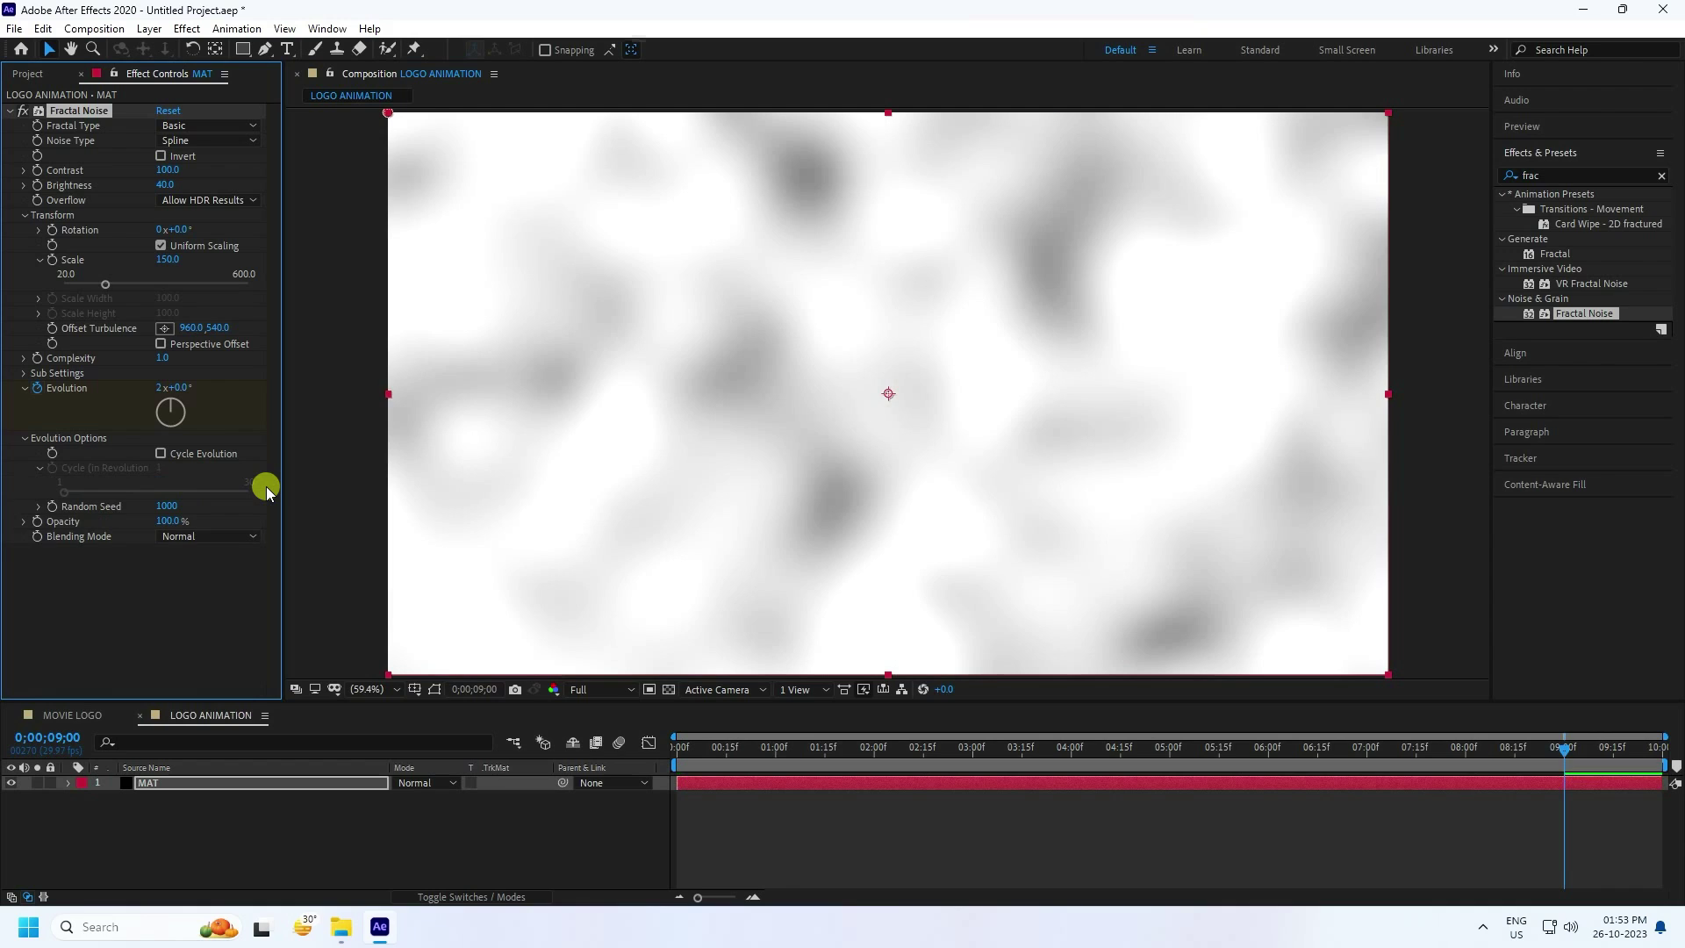
# Apply Easy Ease to both Evolution keyframes of the MAT layer and preview the noise animation from the start.
pyautogui.click(689, 746)
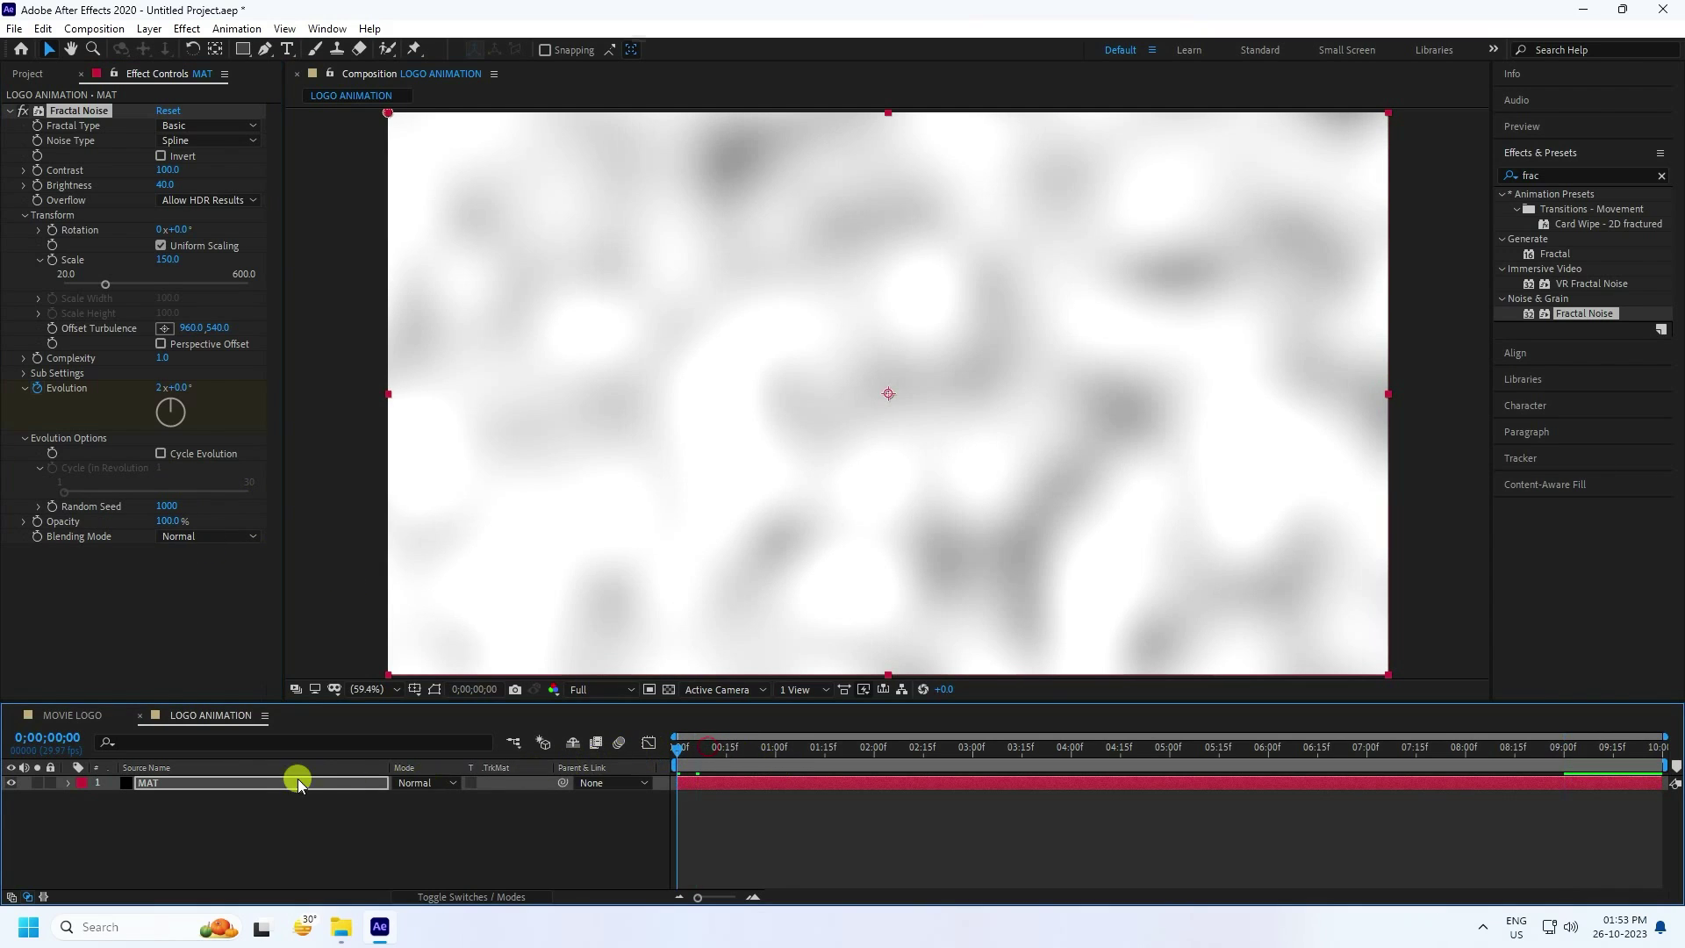
pyautogui.click(214, 787)
pyautogui.press('u')
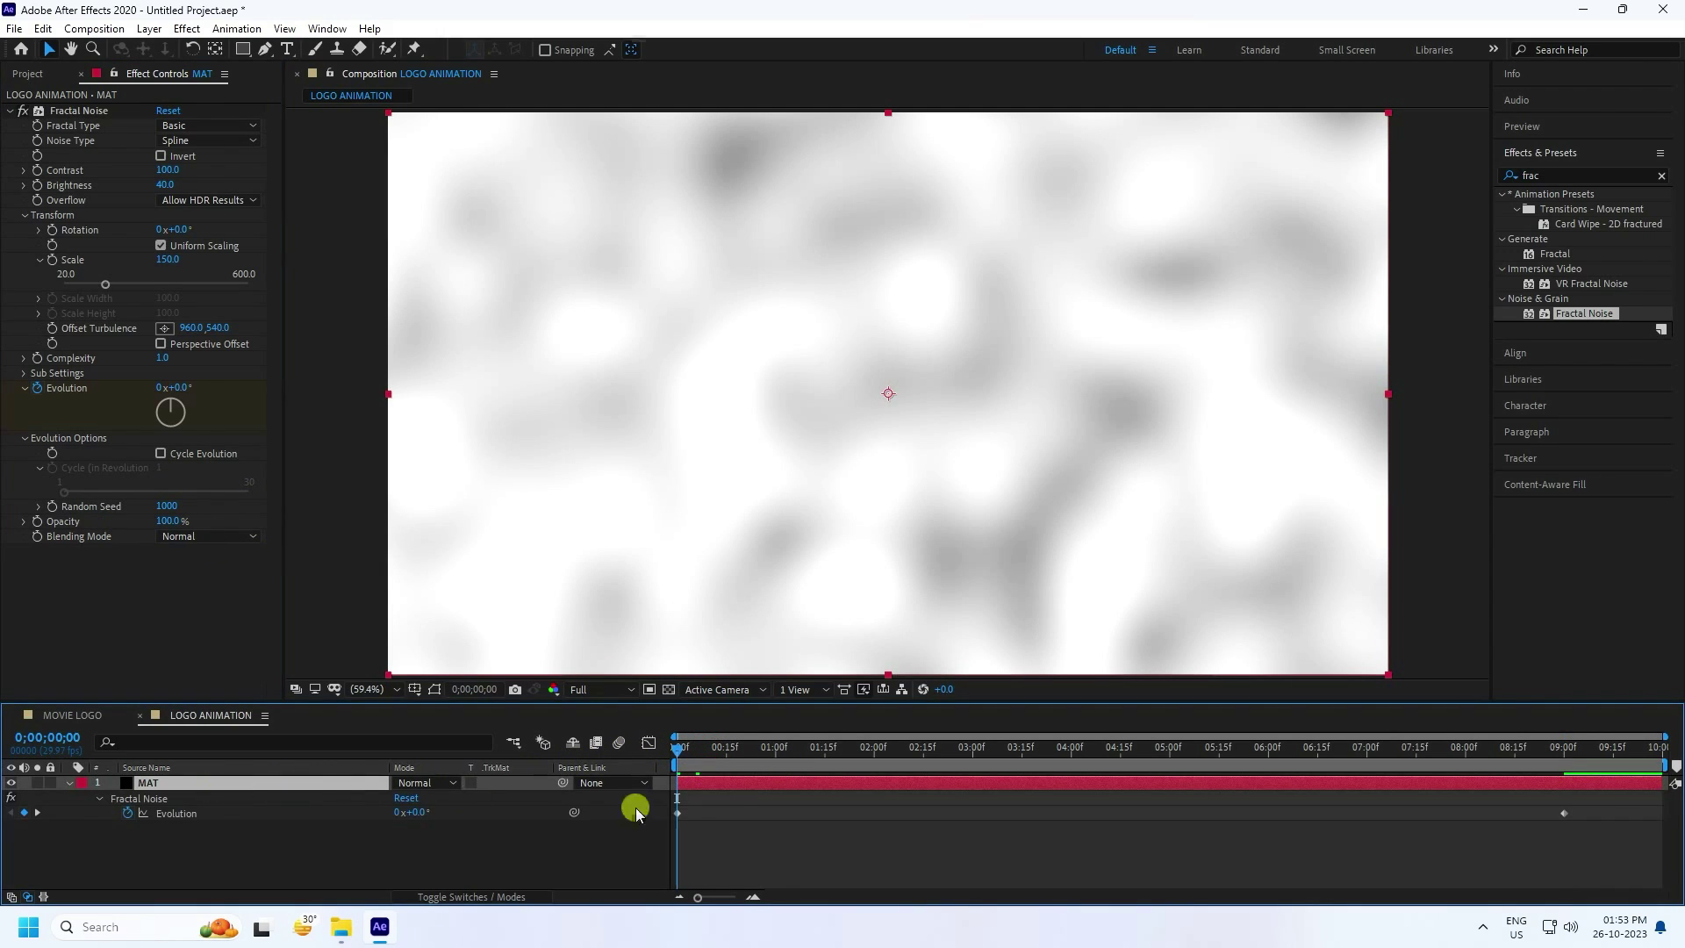
pyautogui.moveTo(656, 838); pyautogui.dragTo(1659, 812)
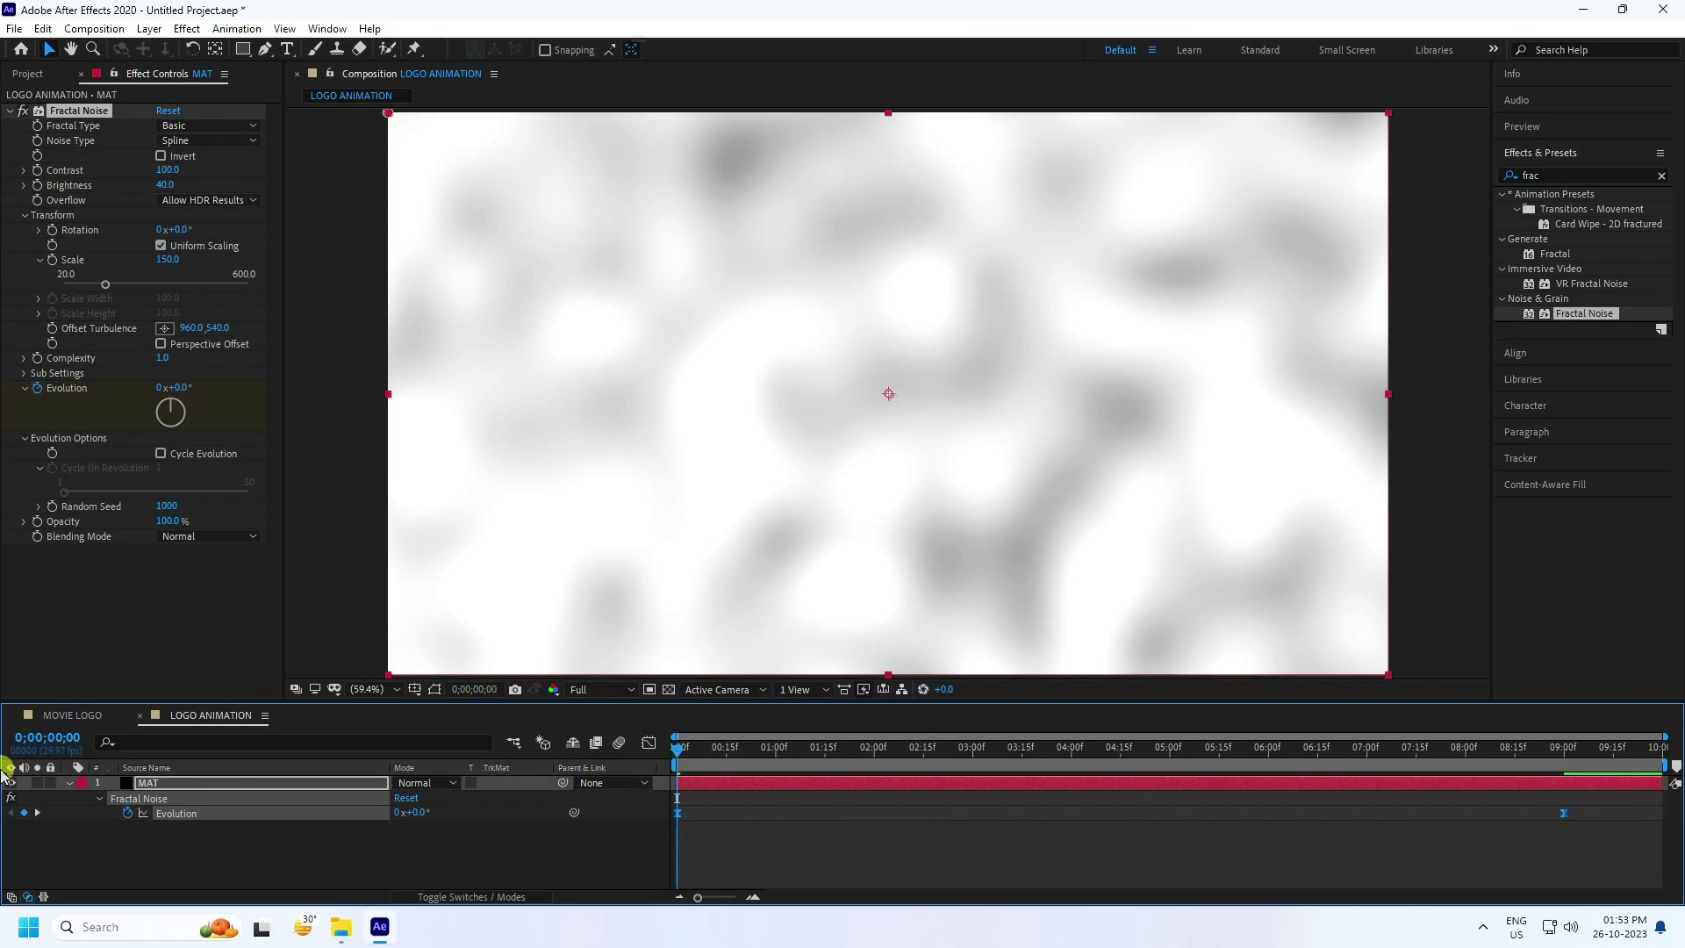
pyautogui.click(69, 783)
pyautogui.press('space')
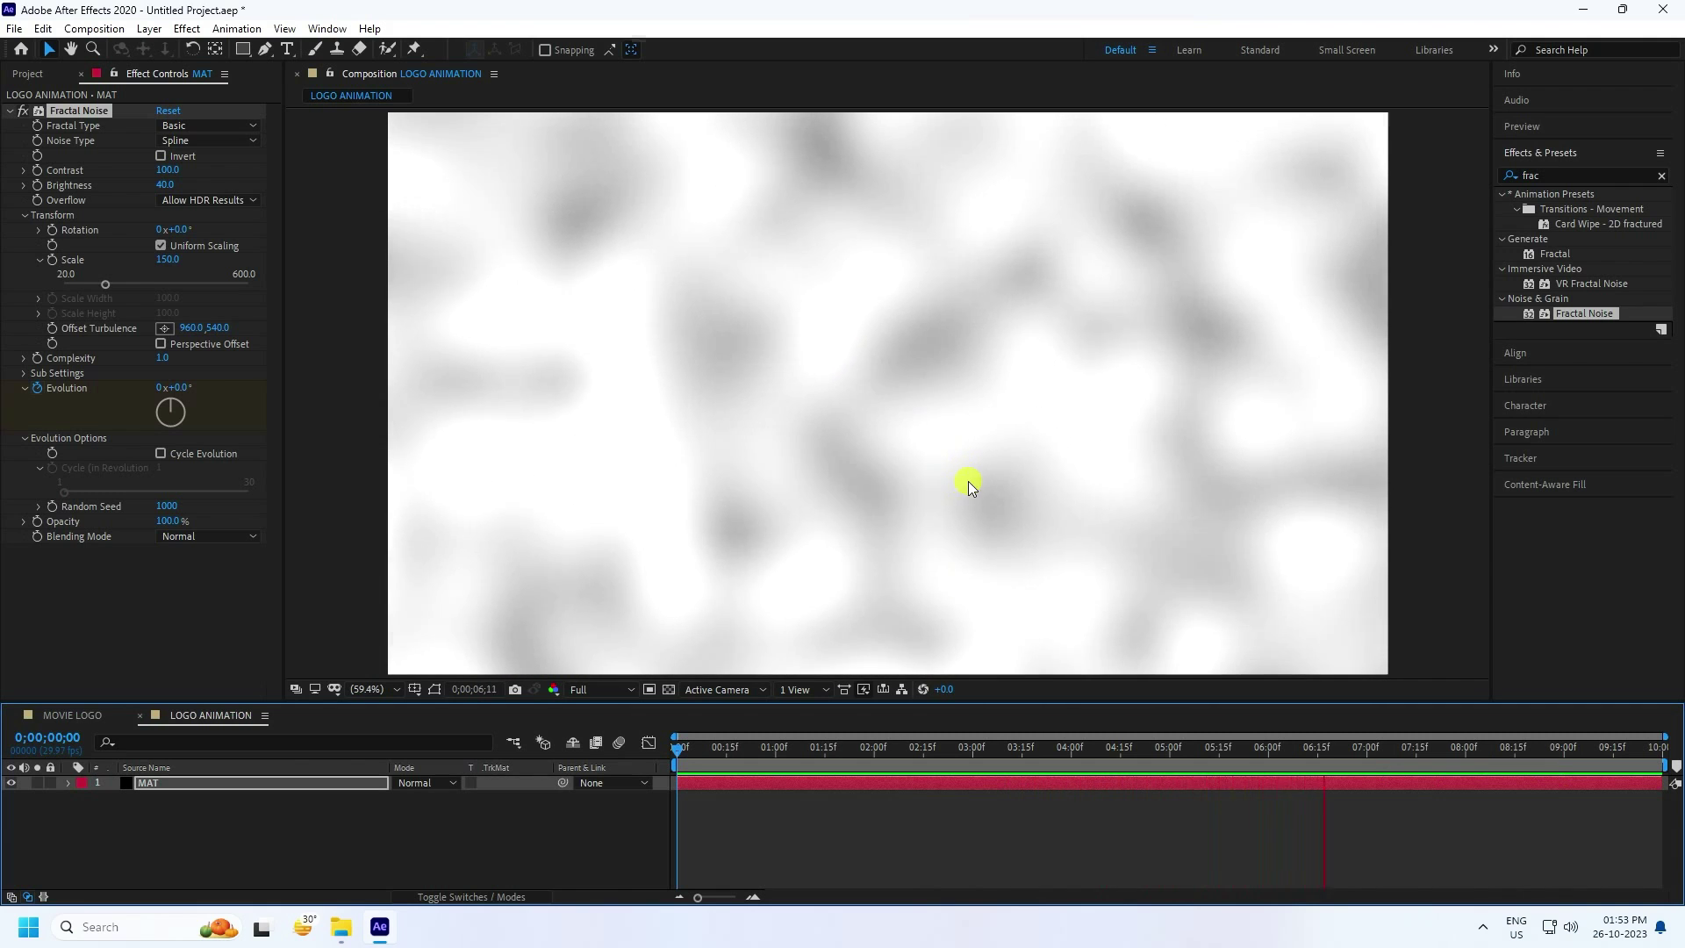
pyautogui.press('space')
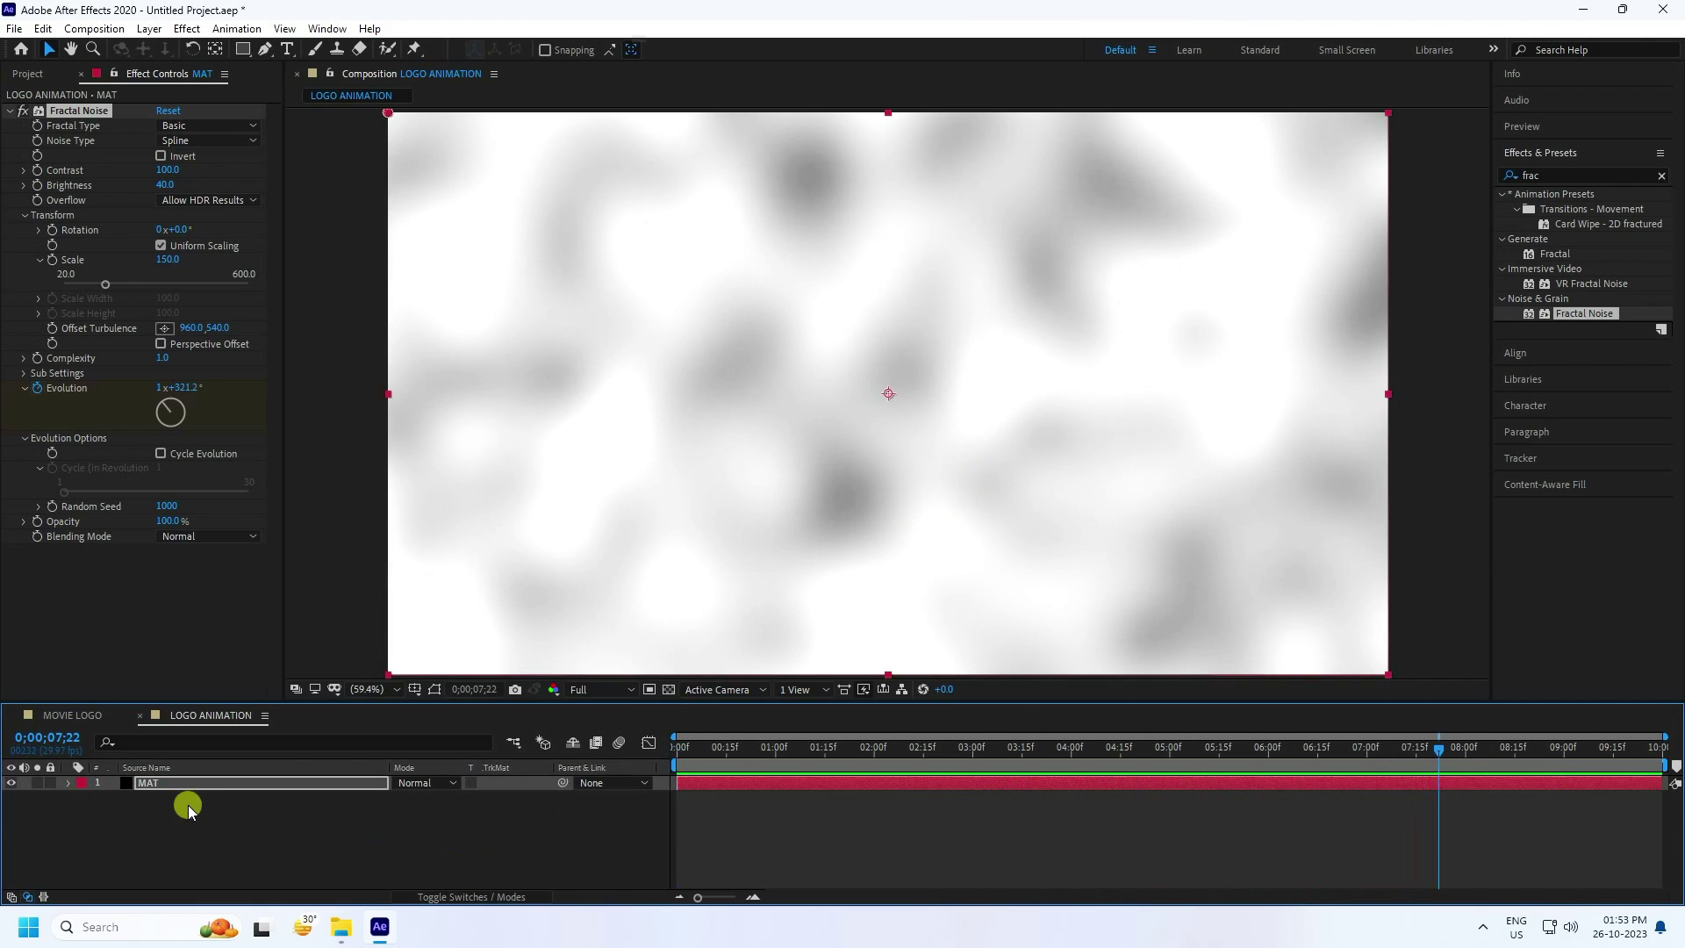
# Duplicate the MAT layer and rename the copy as MAT 1.
pyautogui.click(161, 782)
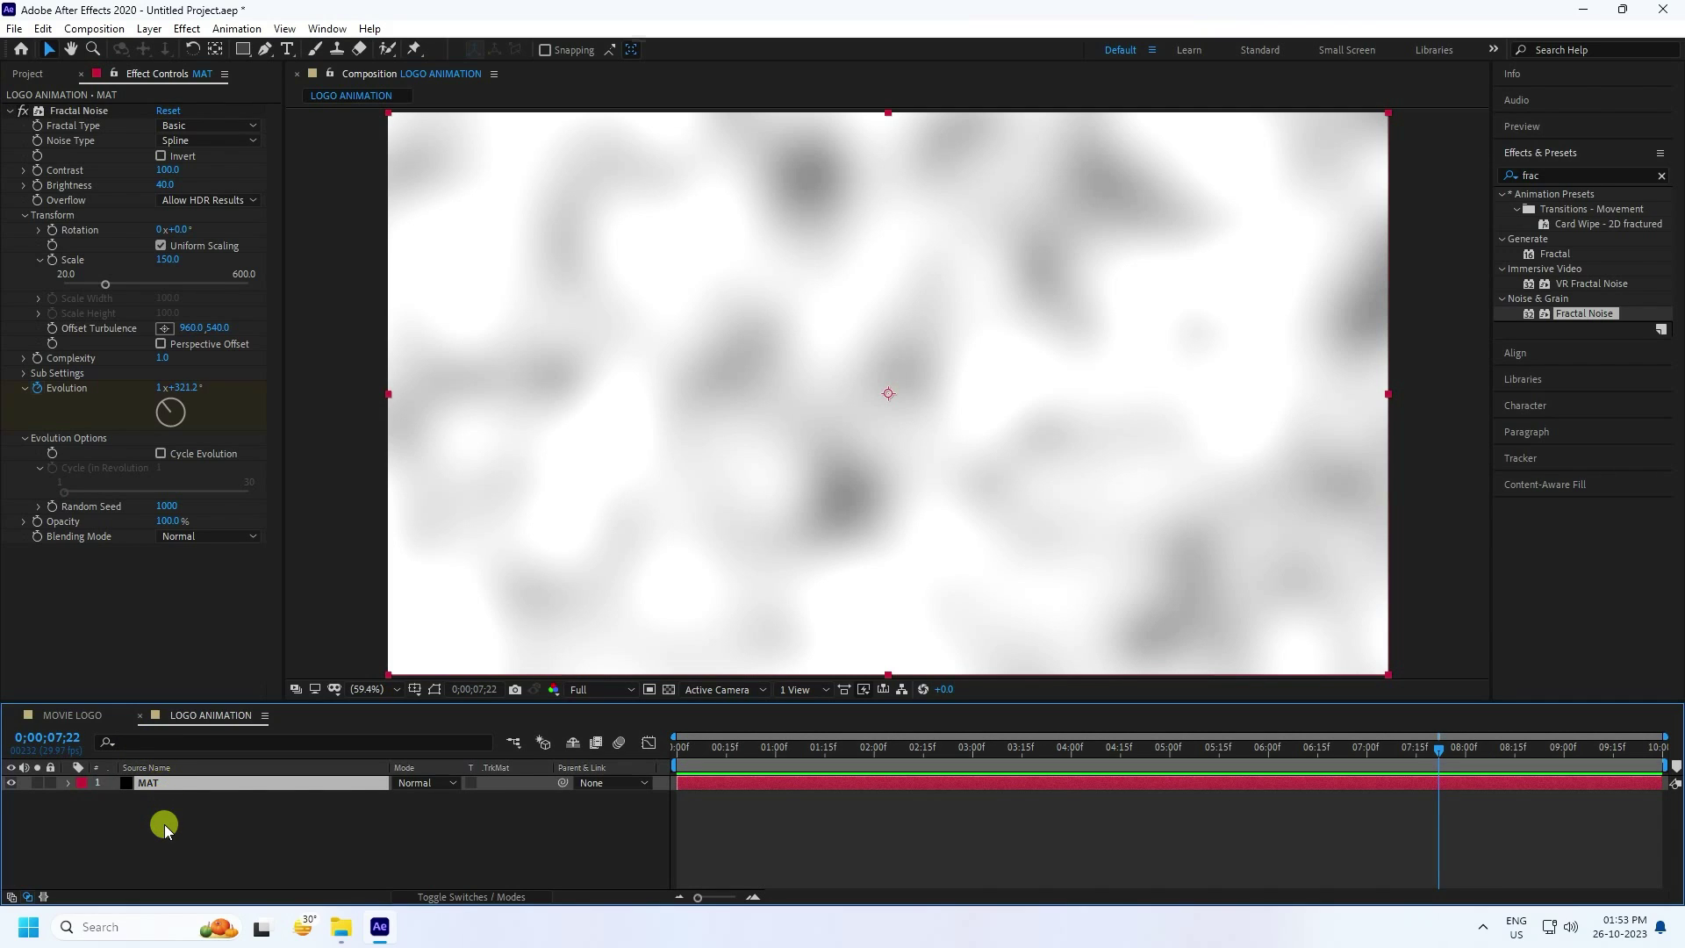
pyautogui.hotkey('ctrl', 'd')
pyautogui.rightClick(157, 790)
pyautogui.click(226, 757)
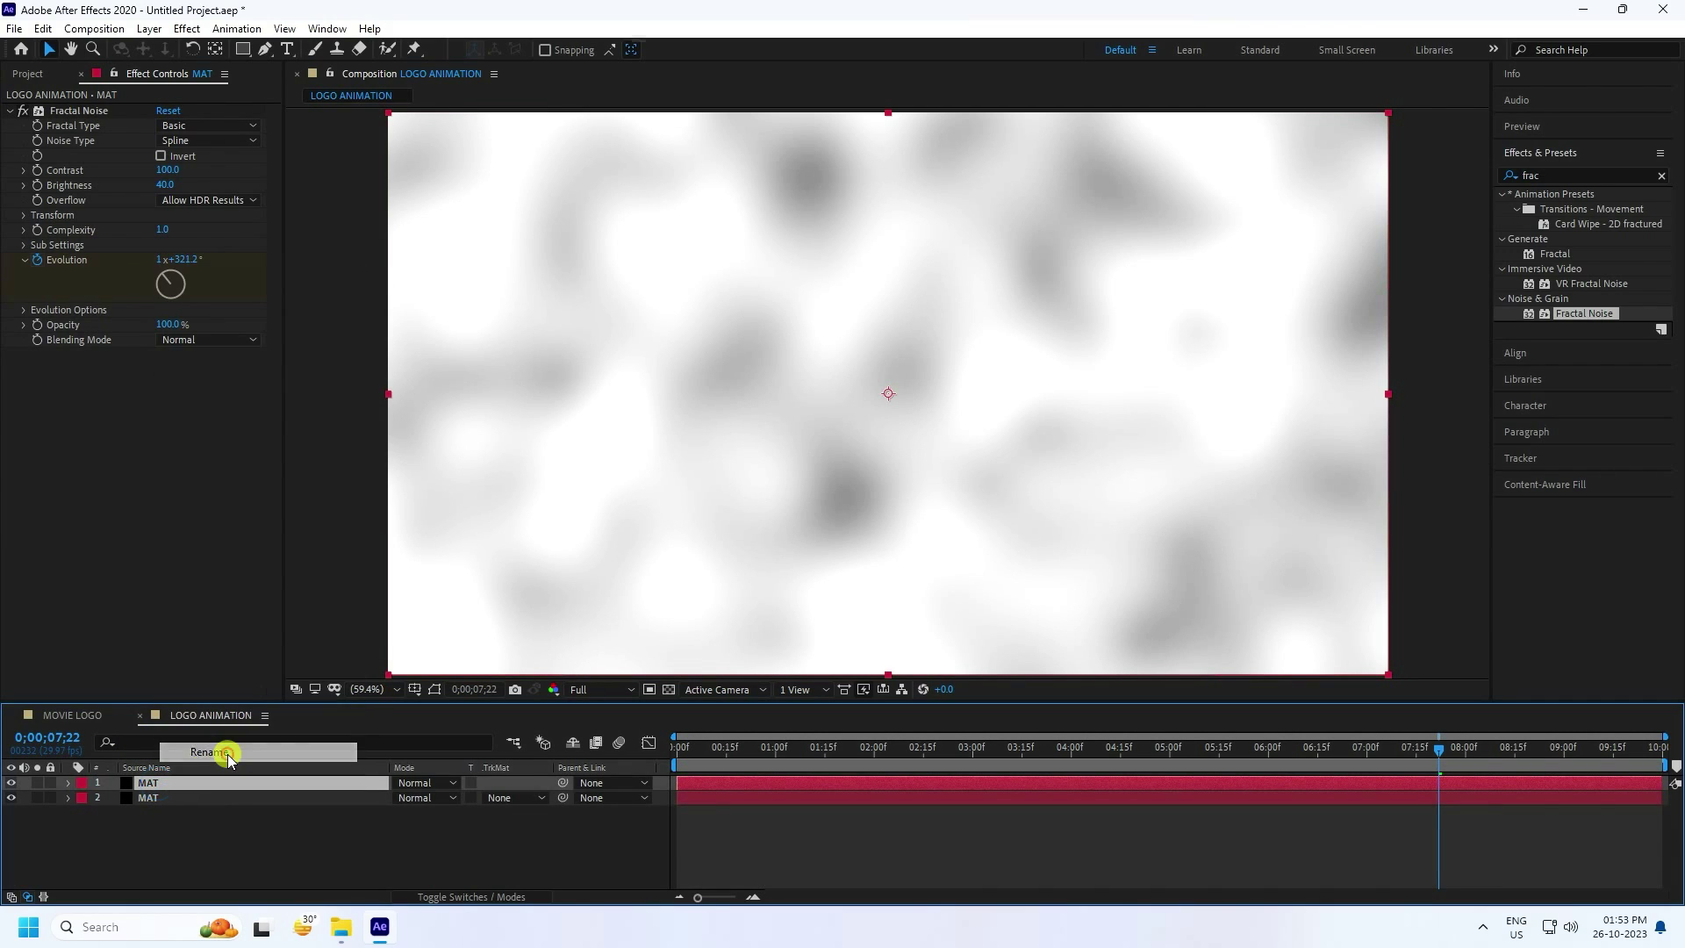
pyautogui.write('MAT 1')
pyautogui.press('Return')
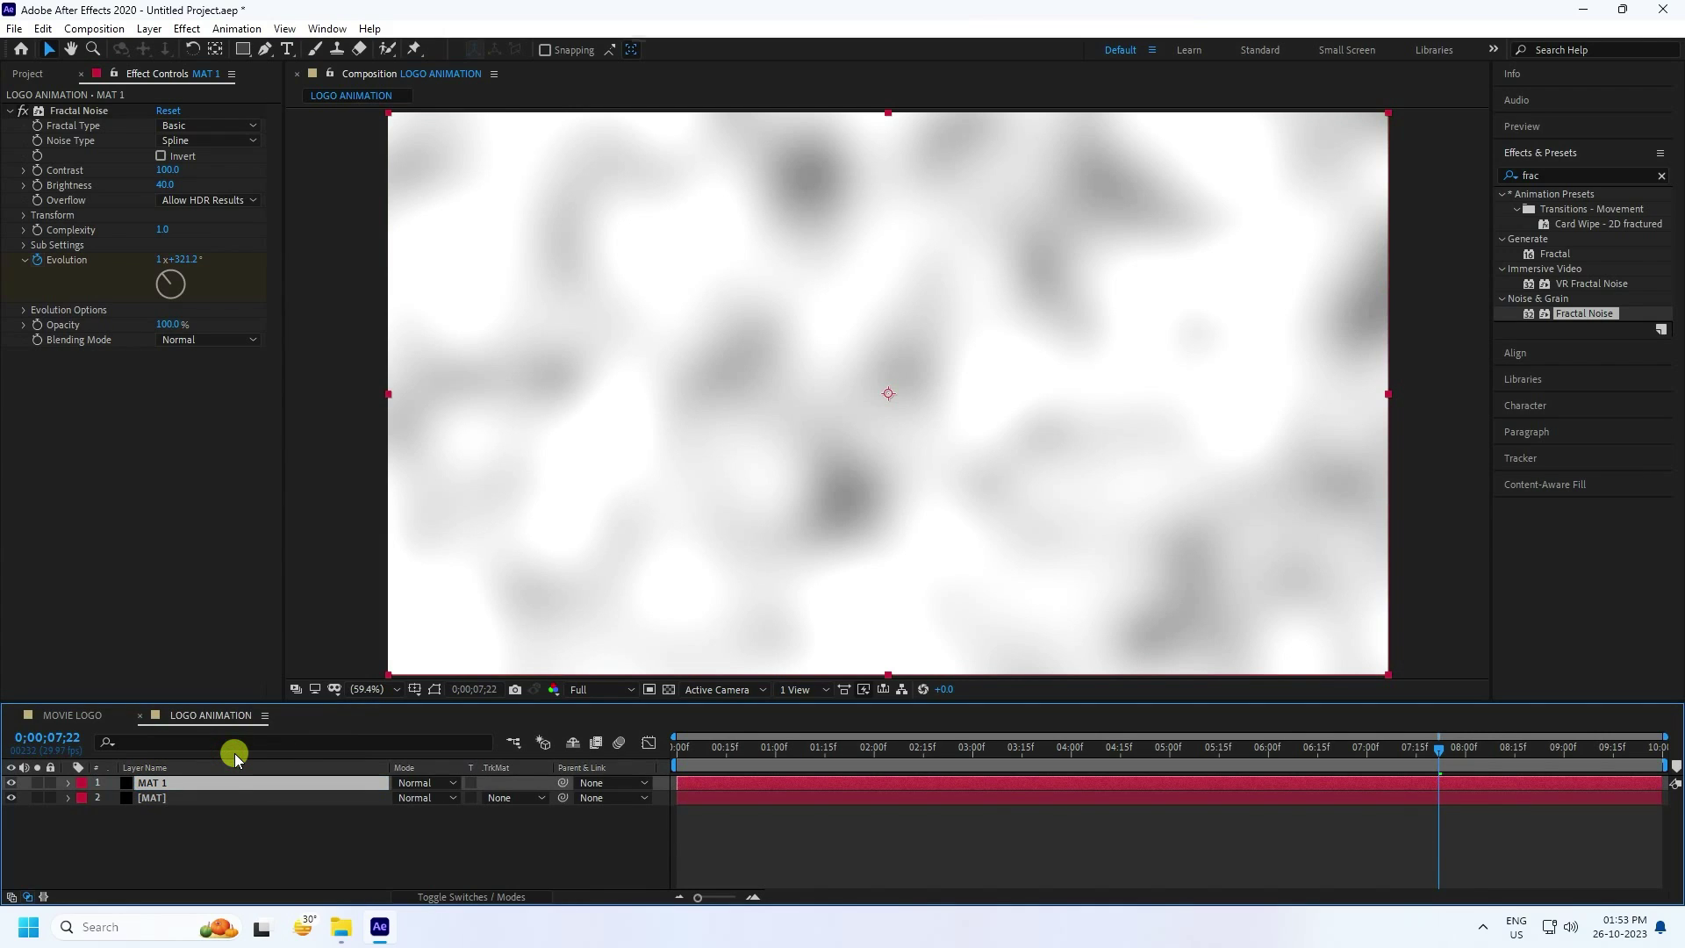
pyautogui.click(207, 839)
# Set the Fractal Noise brightness to -60 and its scale to 200 on the MAT 1 layer.
pyautogui.click(163, 782)
pyautogui.click(165, 185)
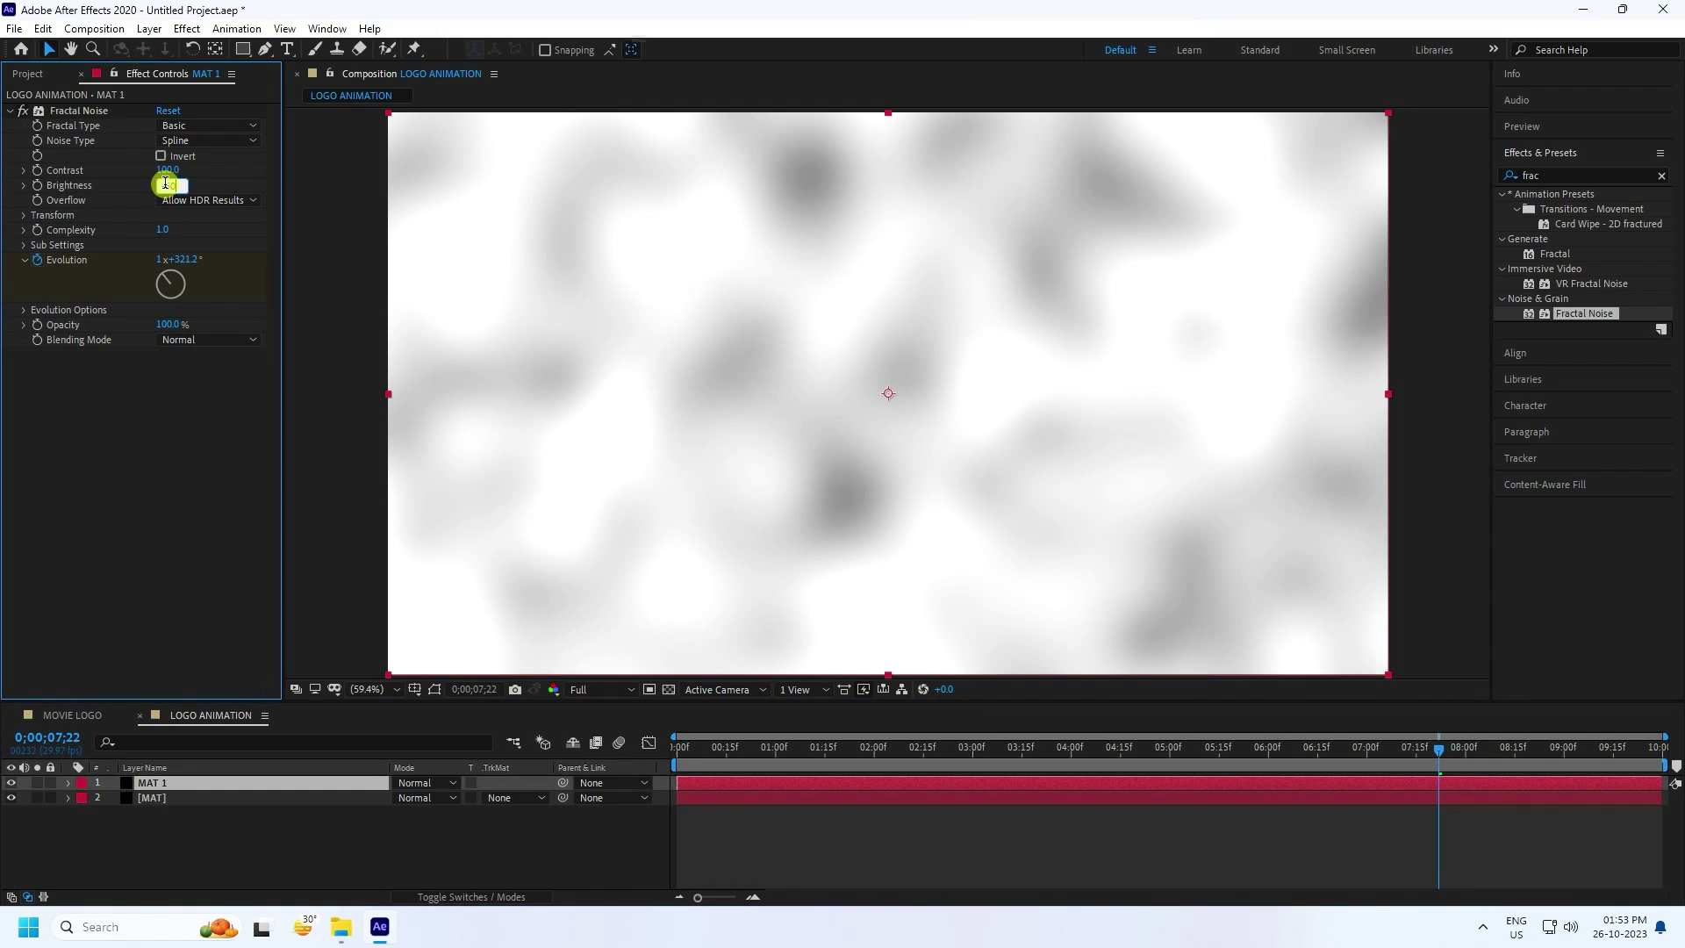
pyautogui.write('-60')
pyautogui.press('Return')
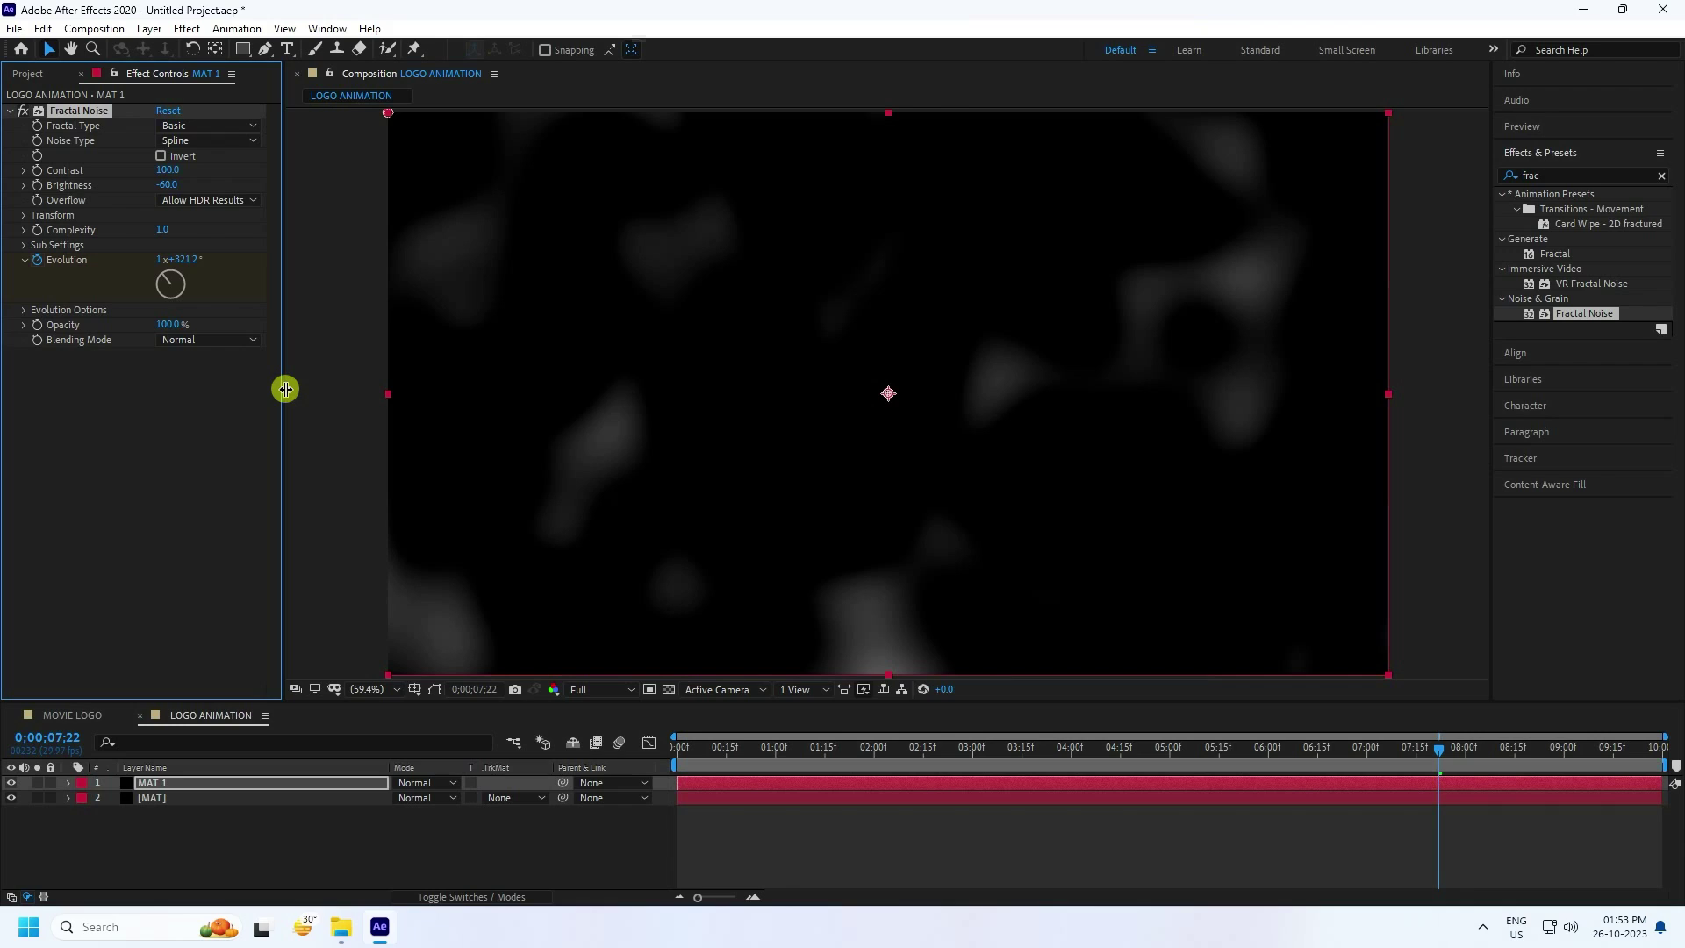
pyautogui.click(24, 215)
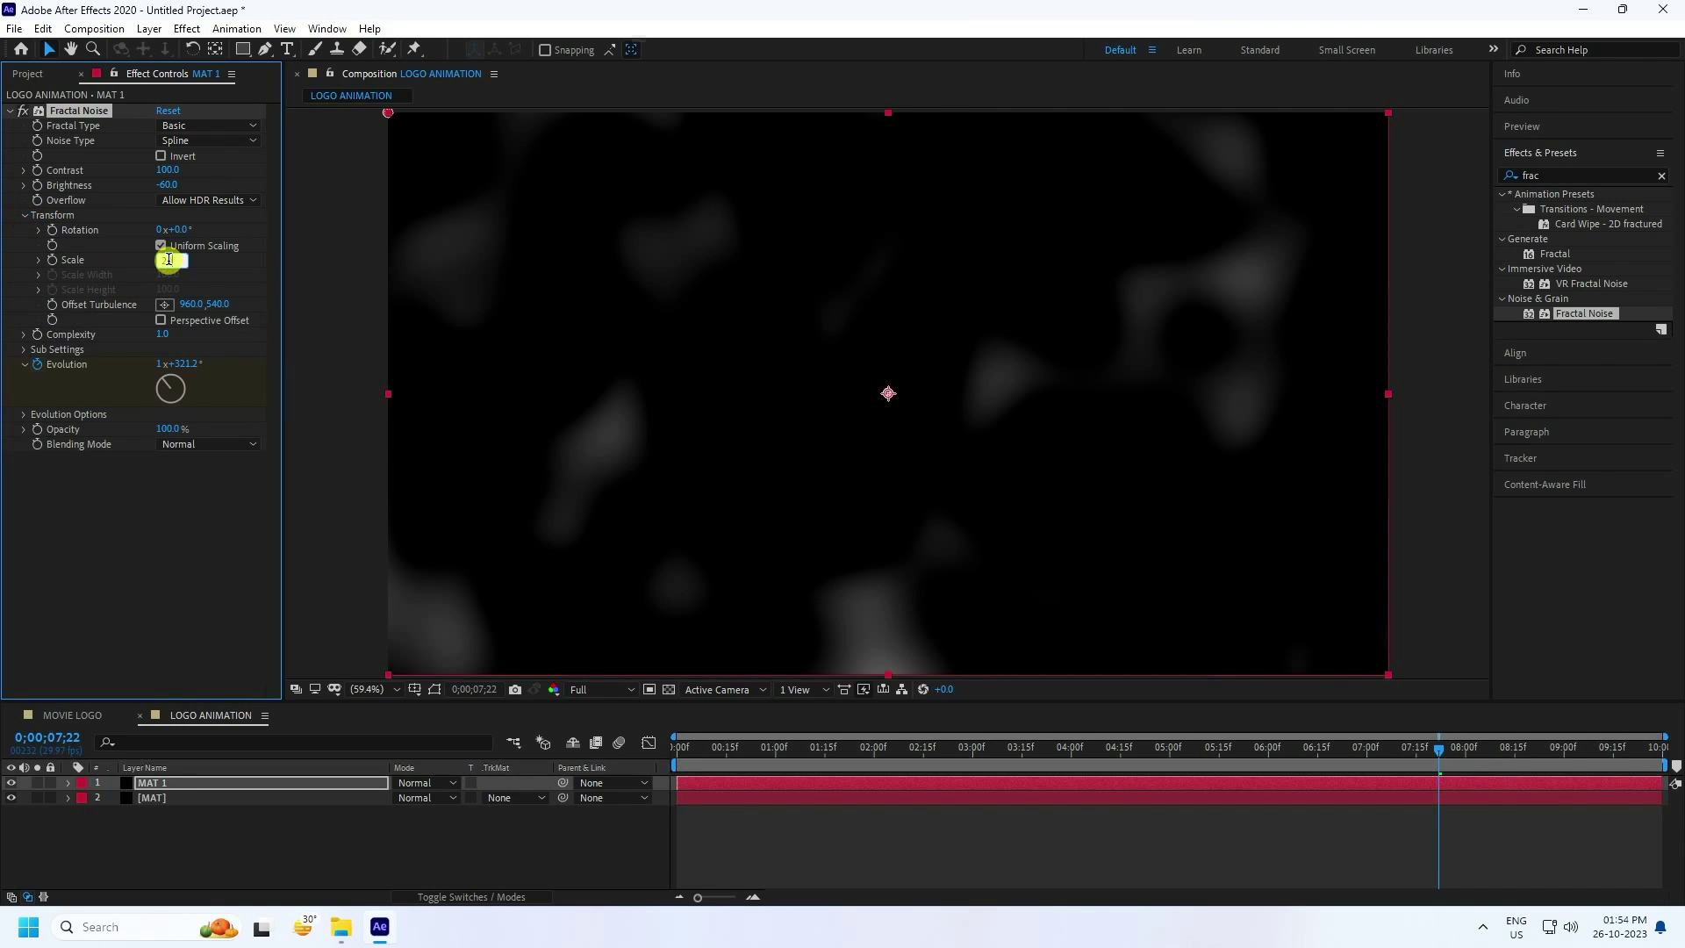
pyautogui.write('200')
pyautogui.press('Return')
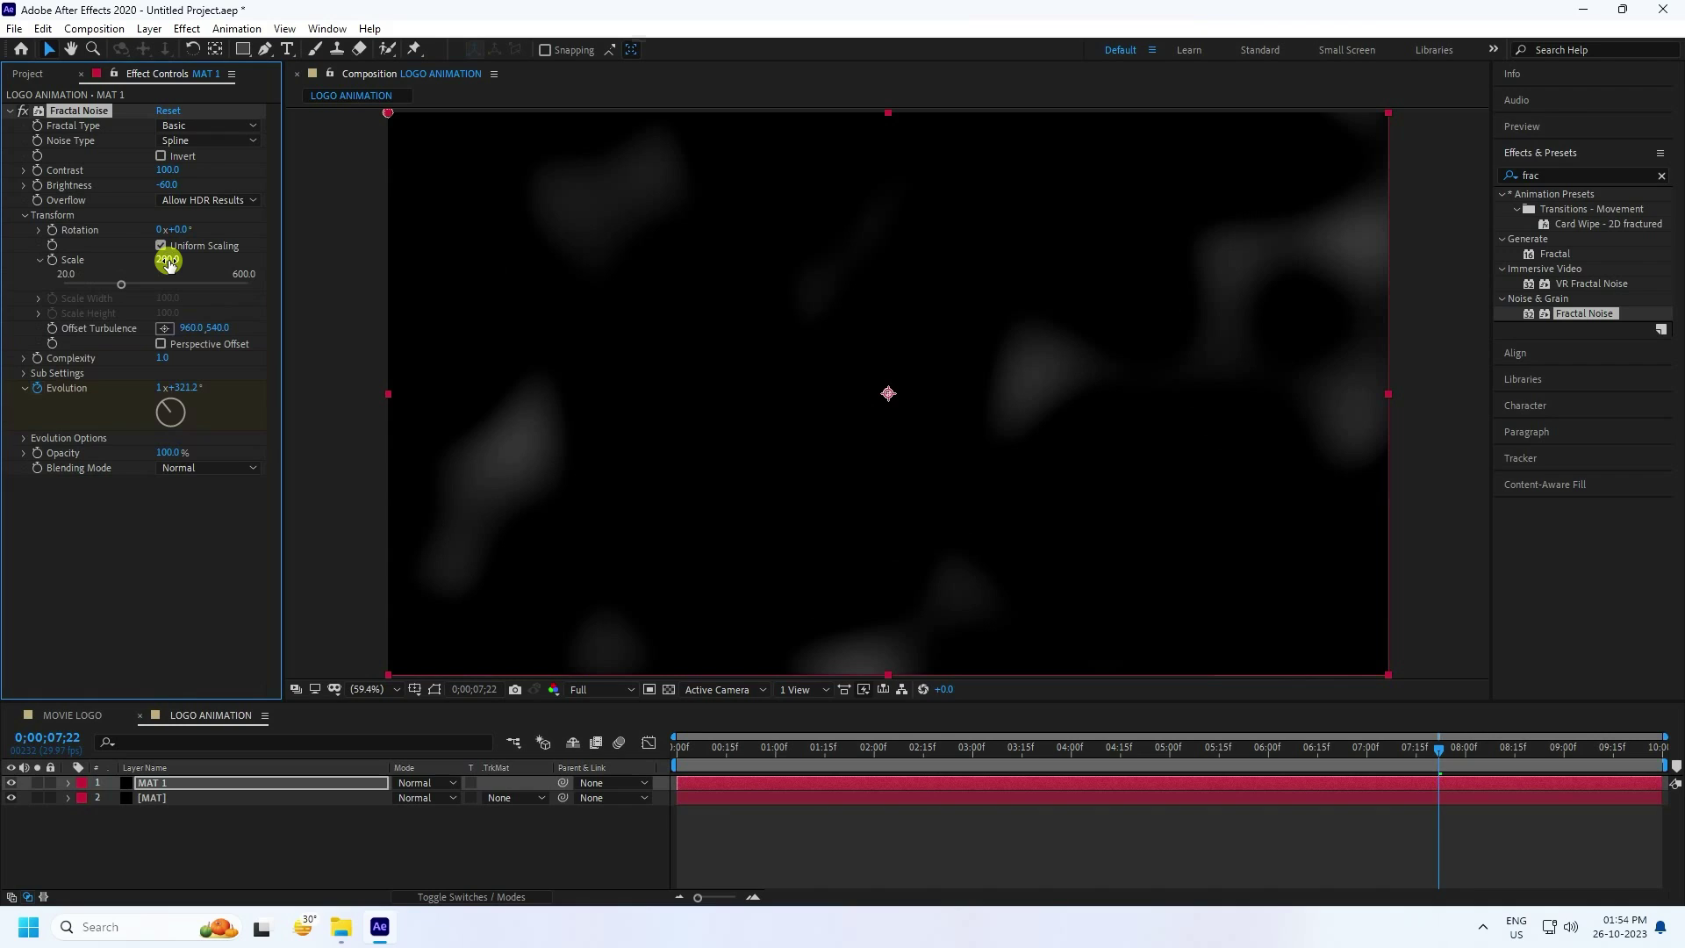
# Set the MAT 1 layer's Fractal Noise random seed to 1500 and preview the composition from the start.
pyautogui.click(23, 438)
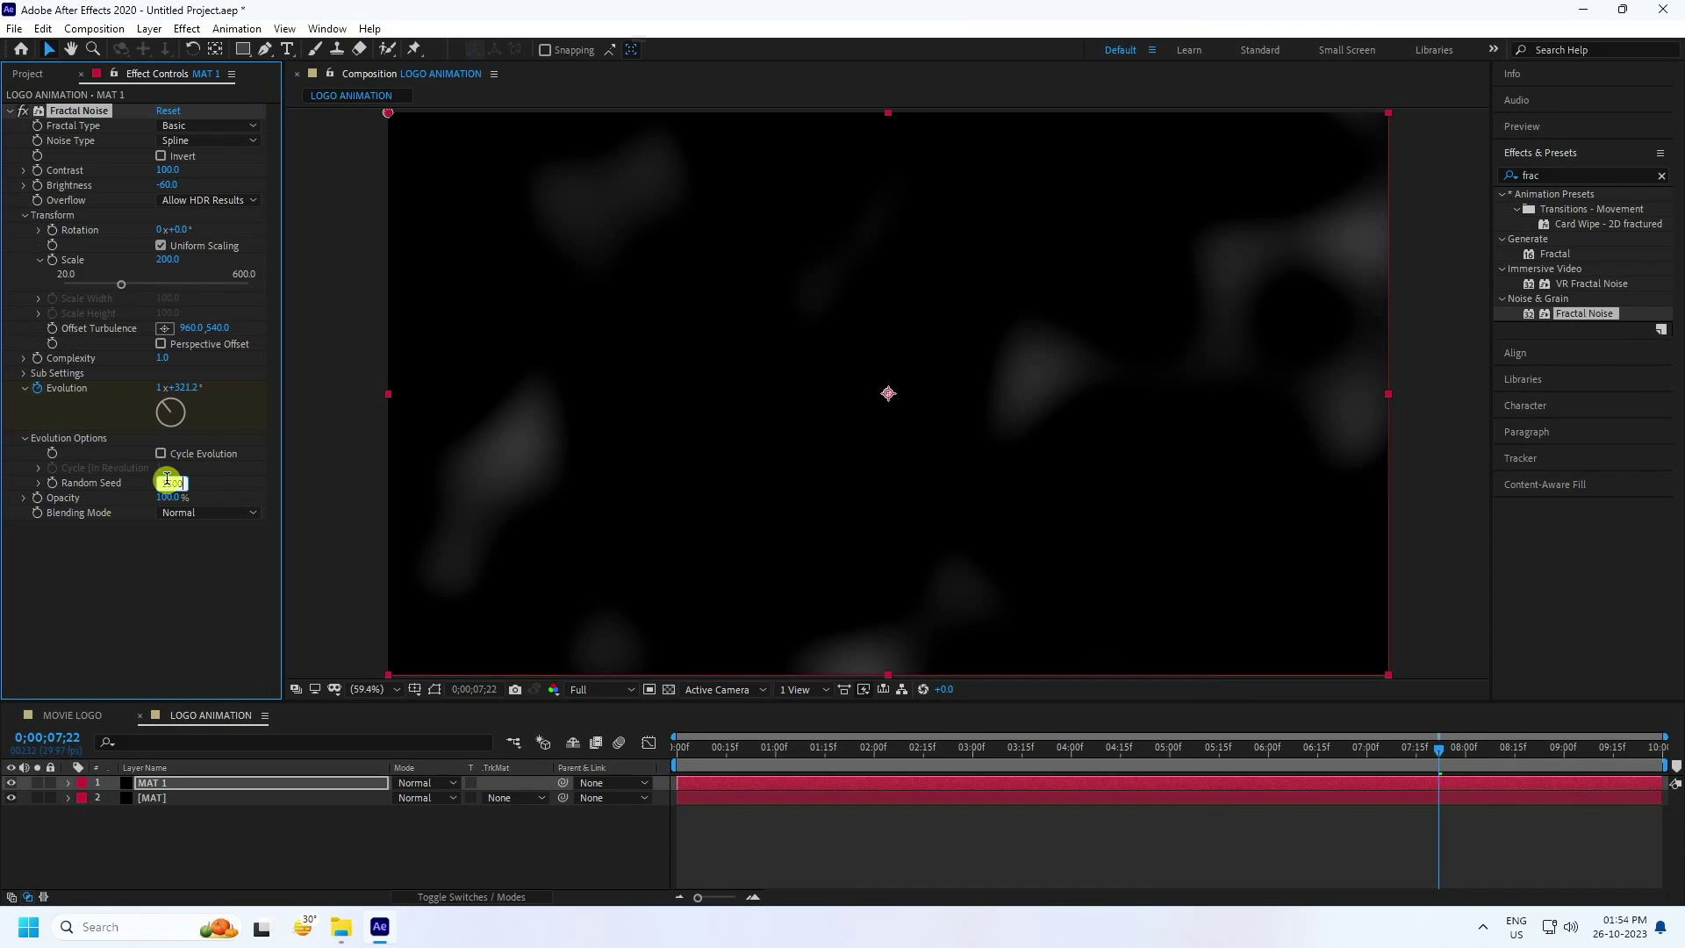
pyautogui.click(167, 482)
pyautogui.write('1500')
pyautogui.press('Return')
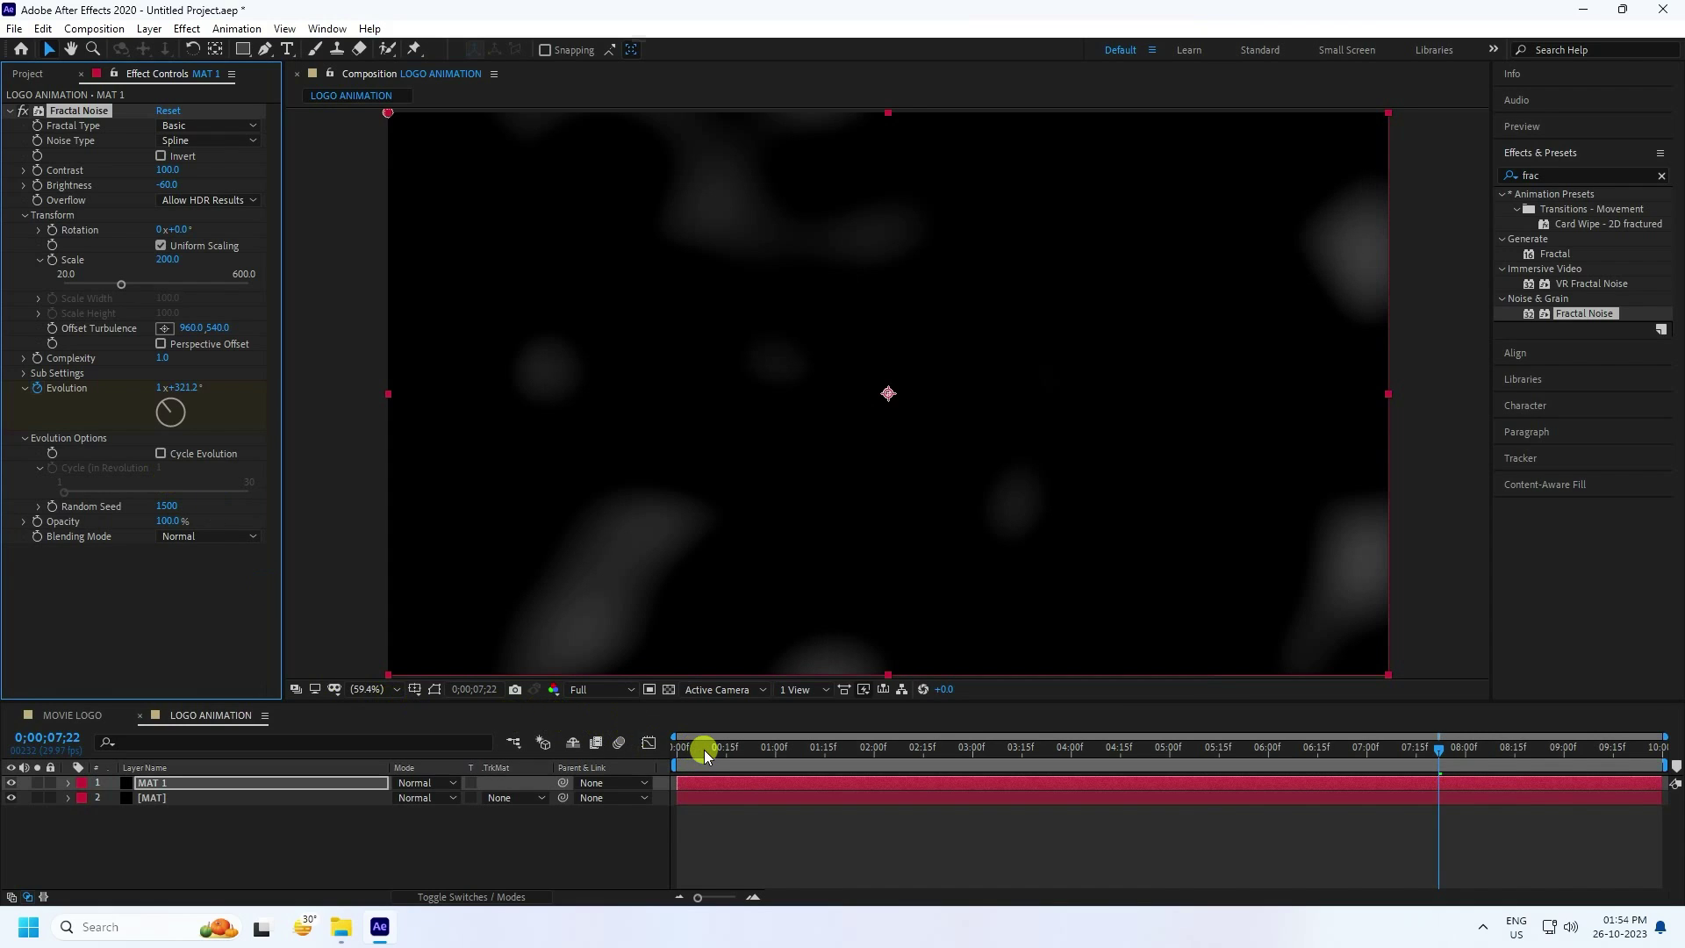
pyautogui.moveTo(704, 750); pyautogui.dragTo(583, 745)
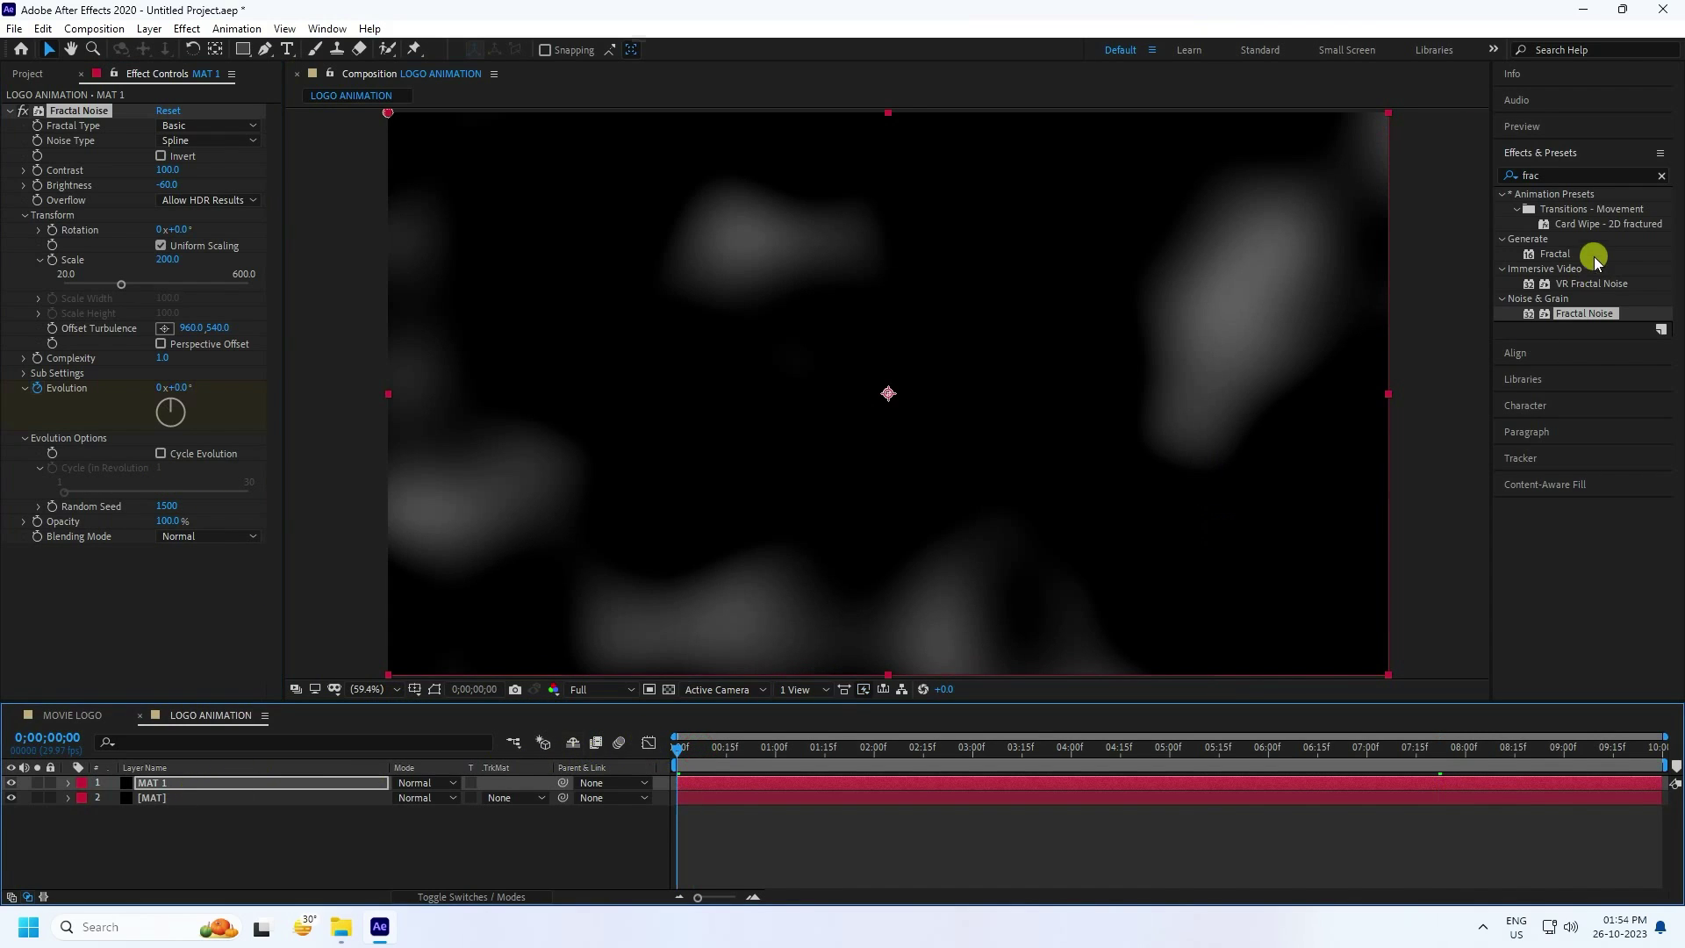
pyautogui.click(1523, 127)
pyautogui.click(1585, 153)
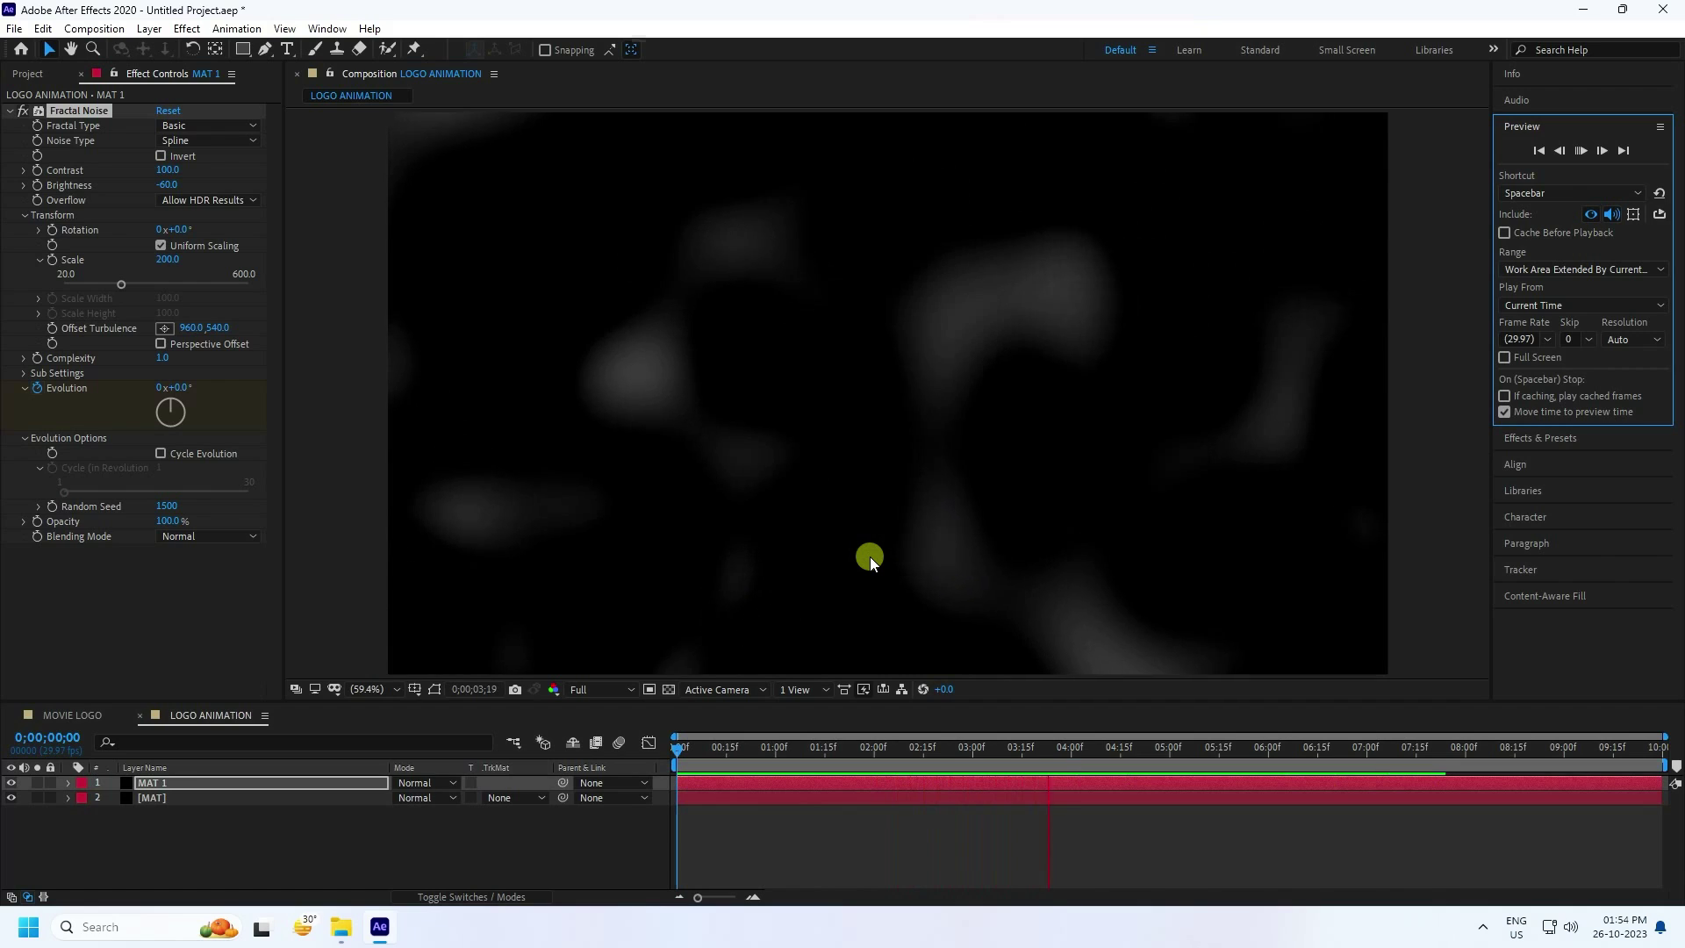
# Duplicate the MAT 1 layer, with the copy on top named MAT 2.
pyautogui.click(150, 783)
pyautogui.press('Return')
pyautogui.write('MAT 2')
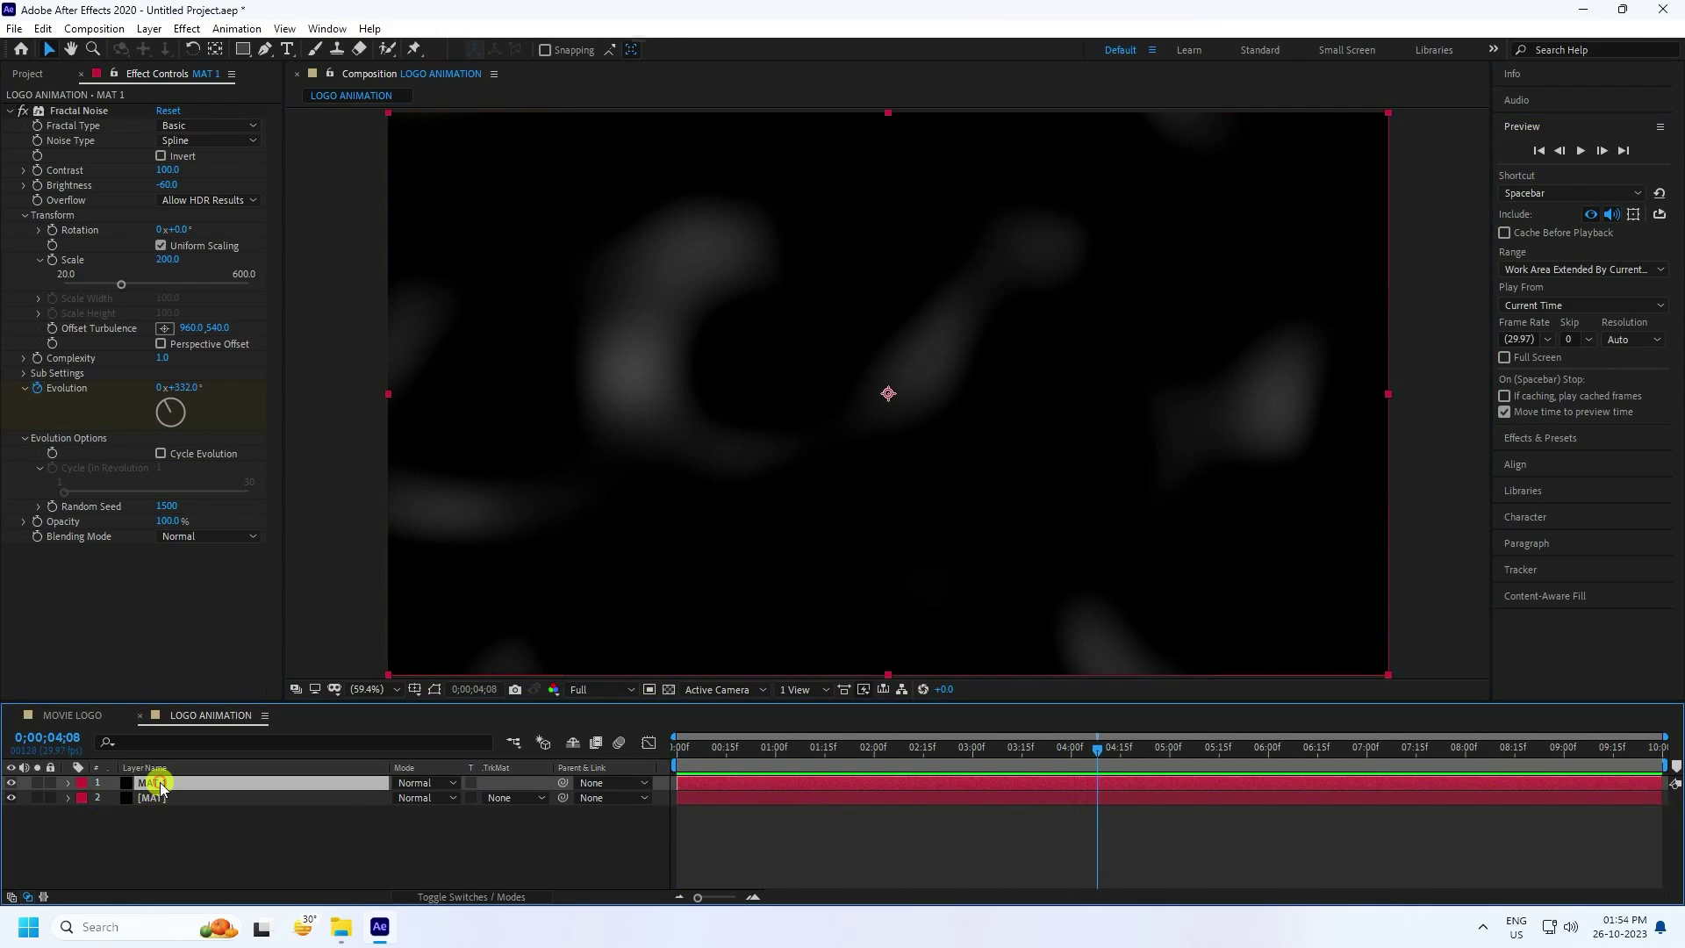
pyautogui.press('Return')
pyautogui.hotkey('ctrl', 'd')
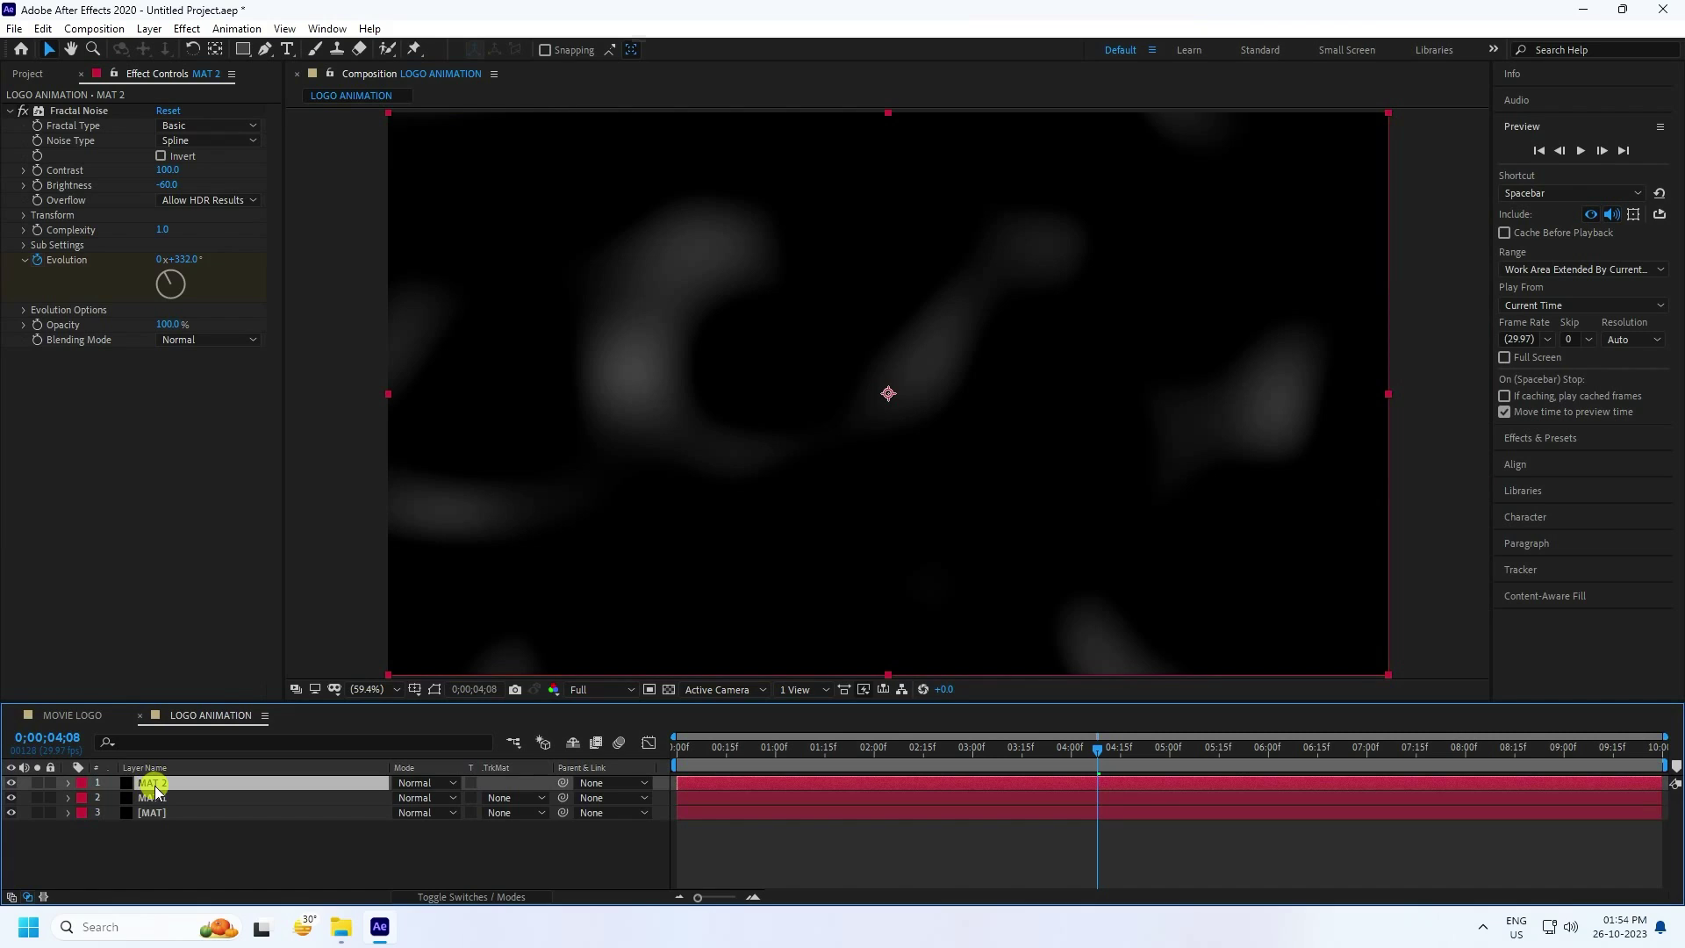
# Set the MAT 2 layer's Fractal Noise brightness to 20 and its random seed to 2000.
pyautogui.click(169, 184)
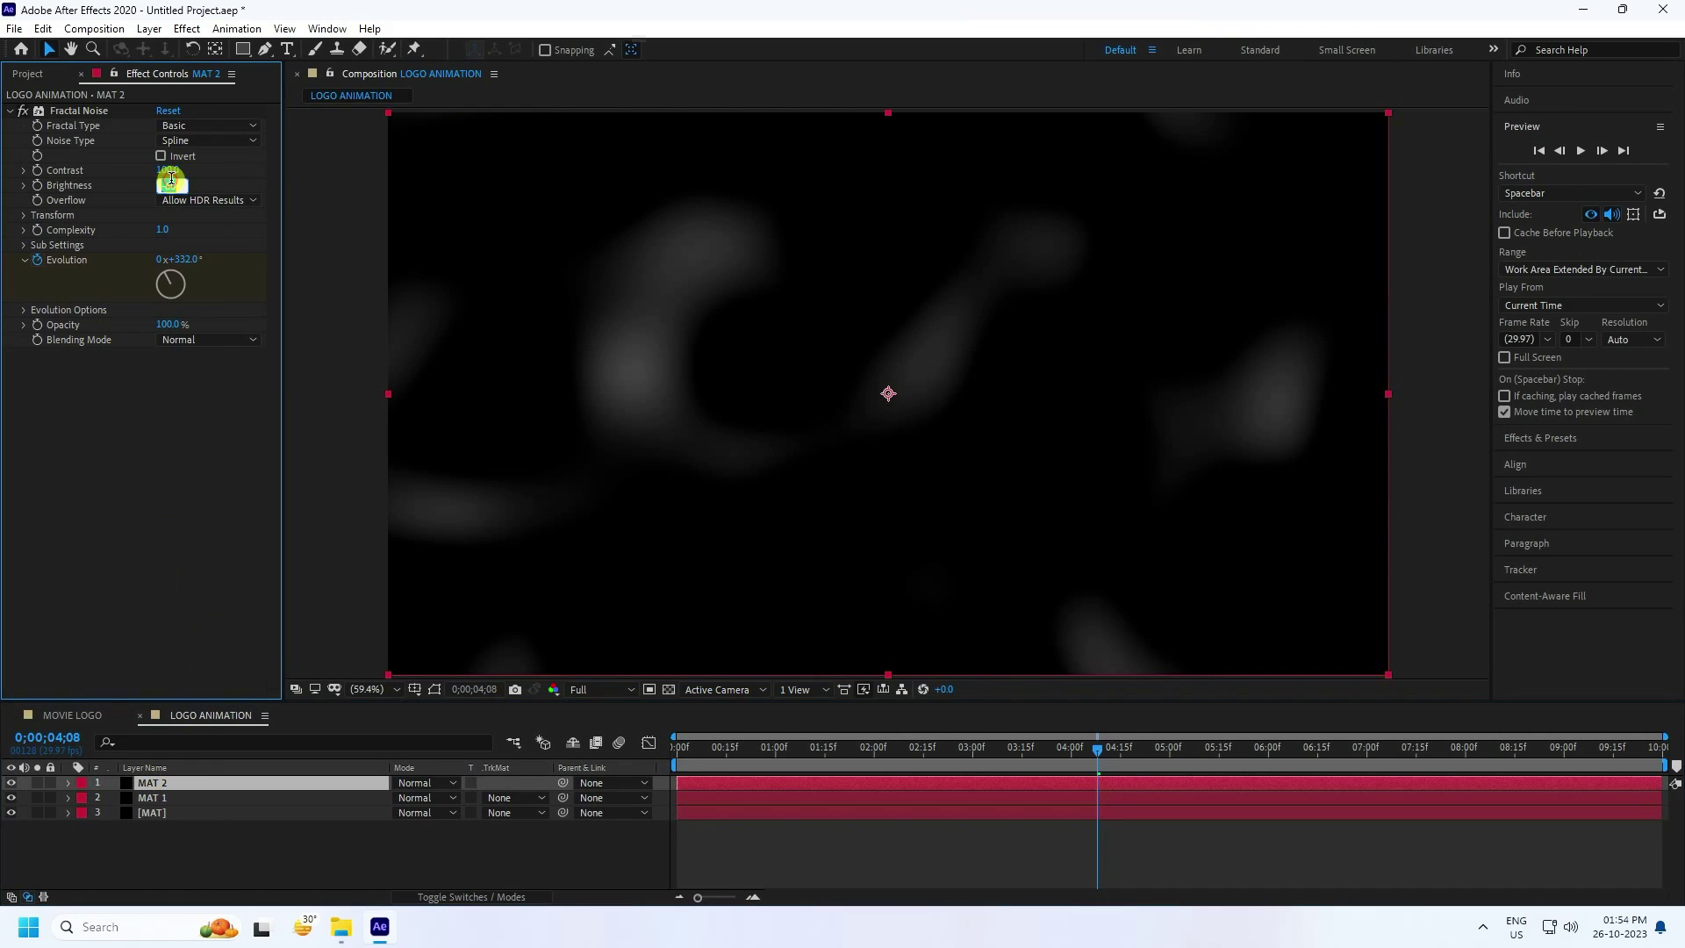
pyautogui.write('20')
pyautogui.press('Return')
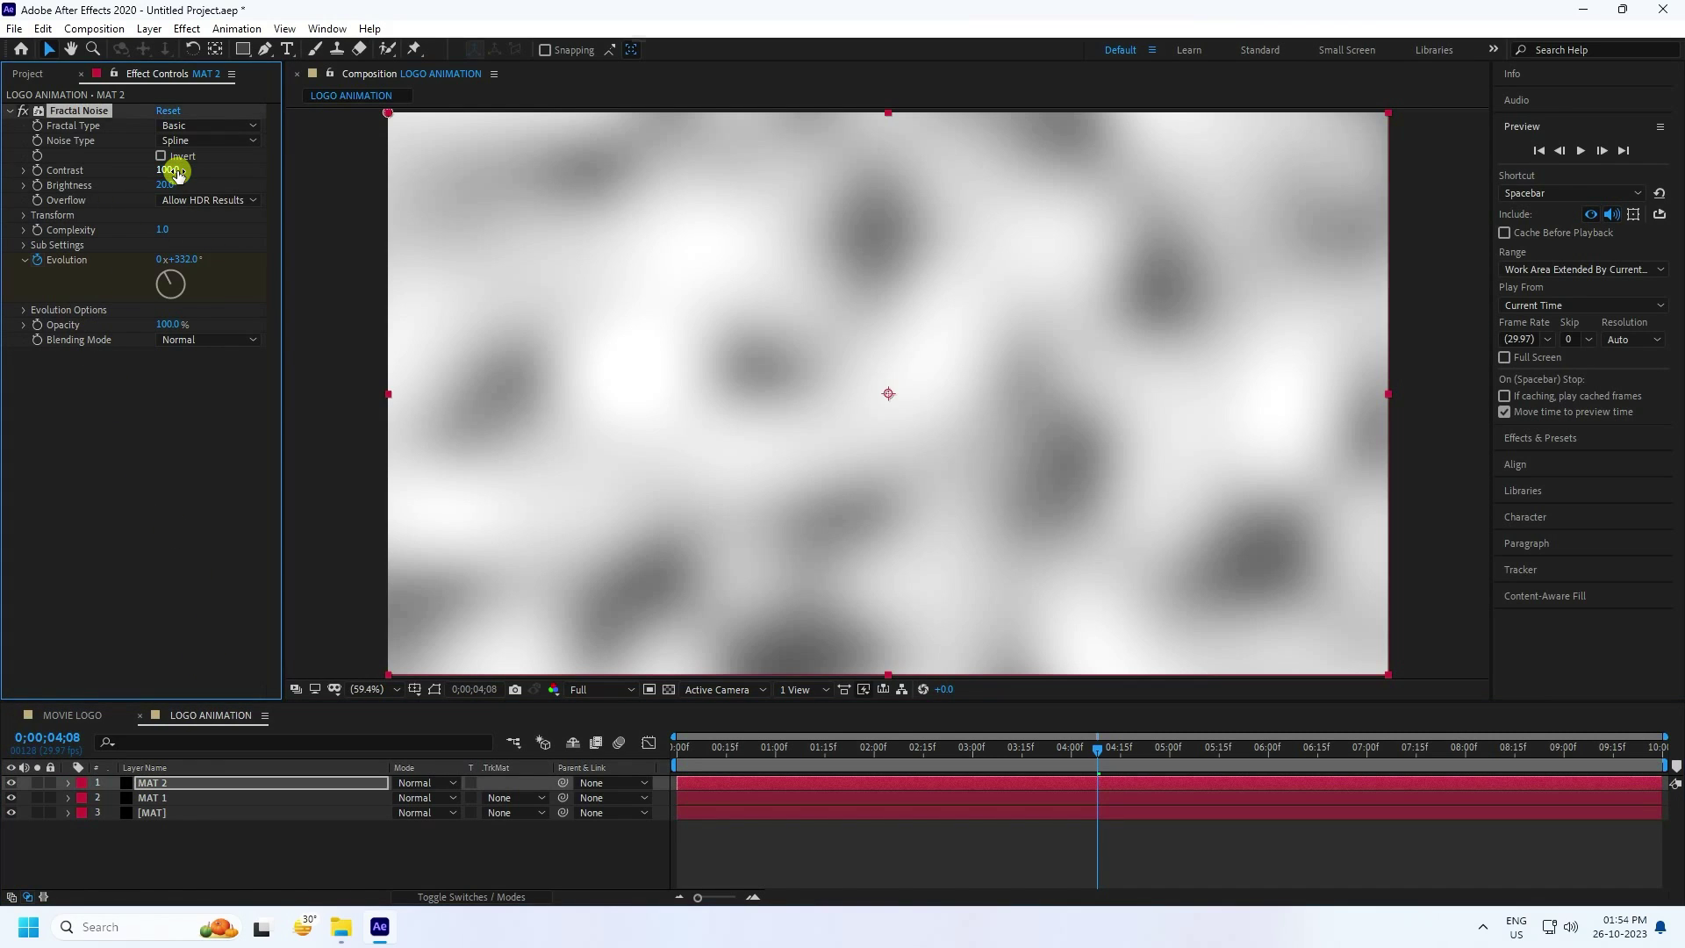
pyautogui.click(25, 310)
pyautogui.click(166, 353)
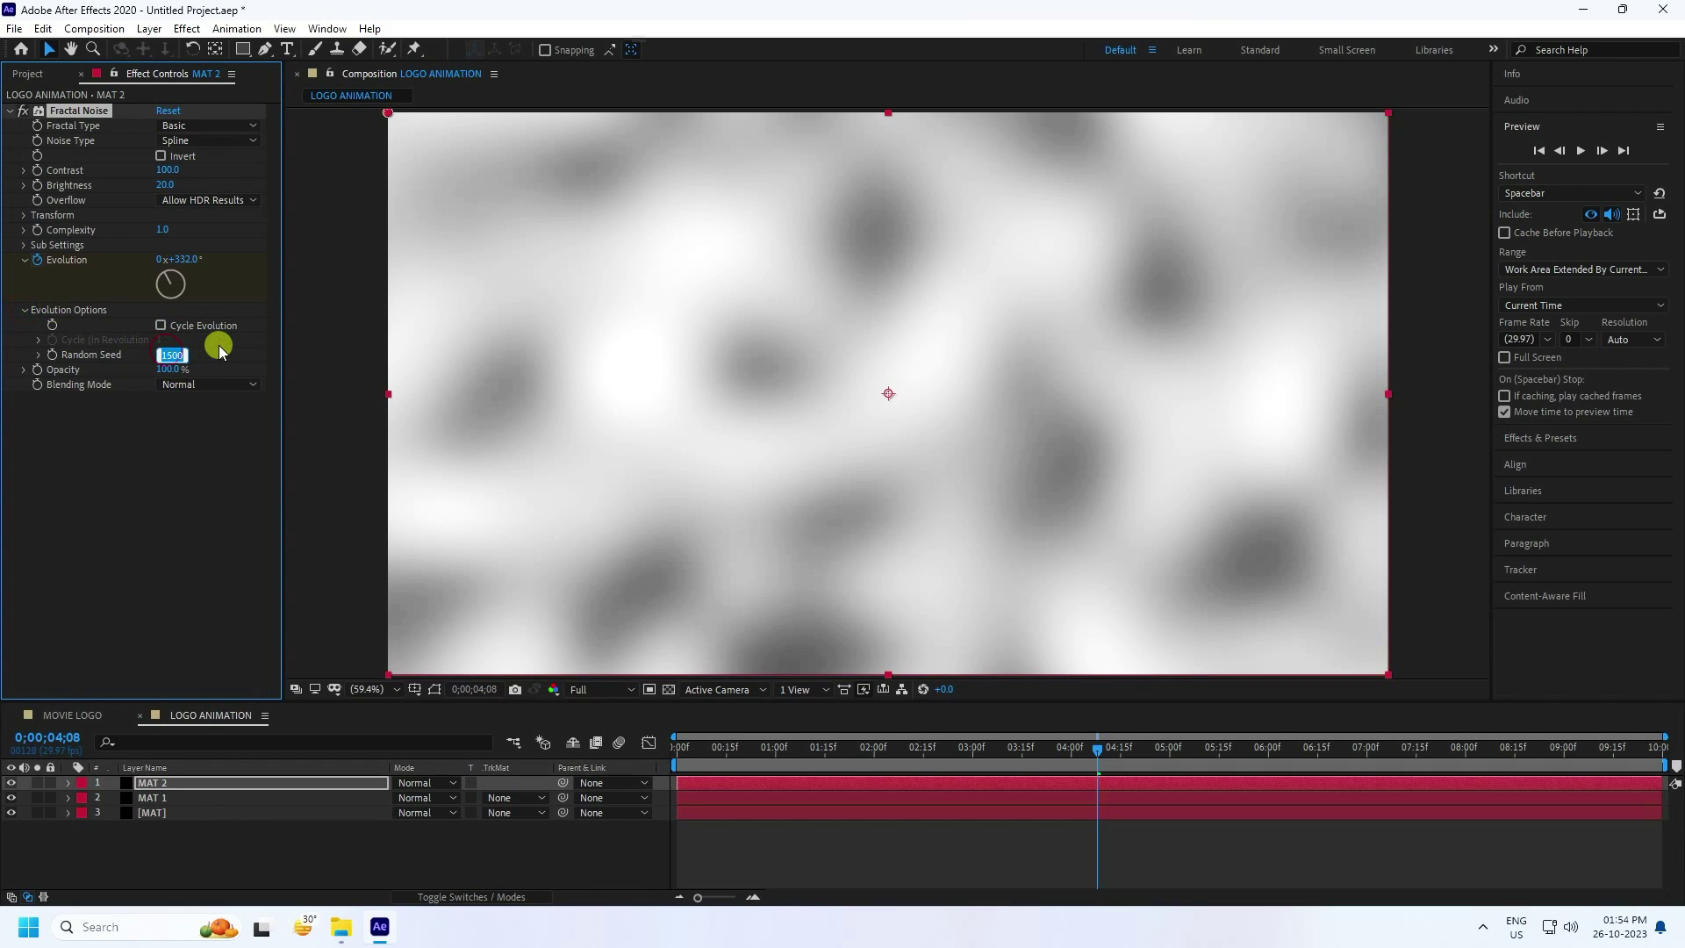
pyautogui.press('Return')
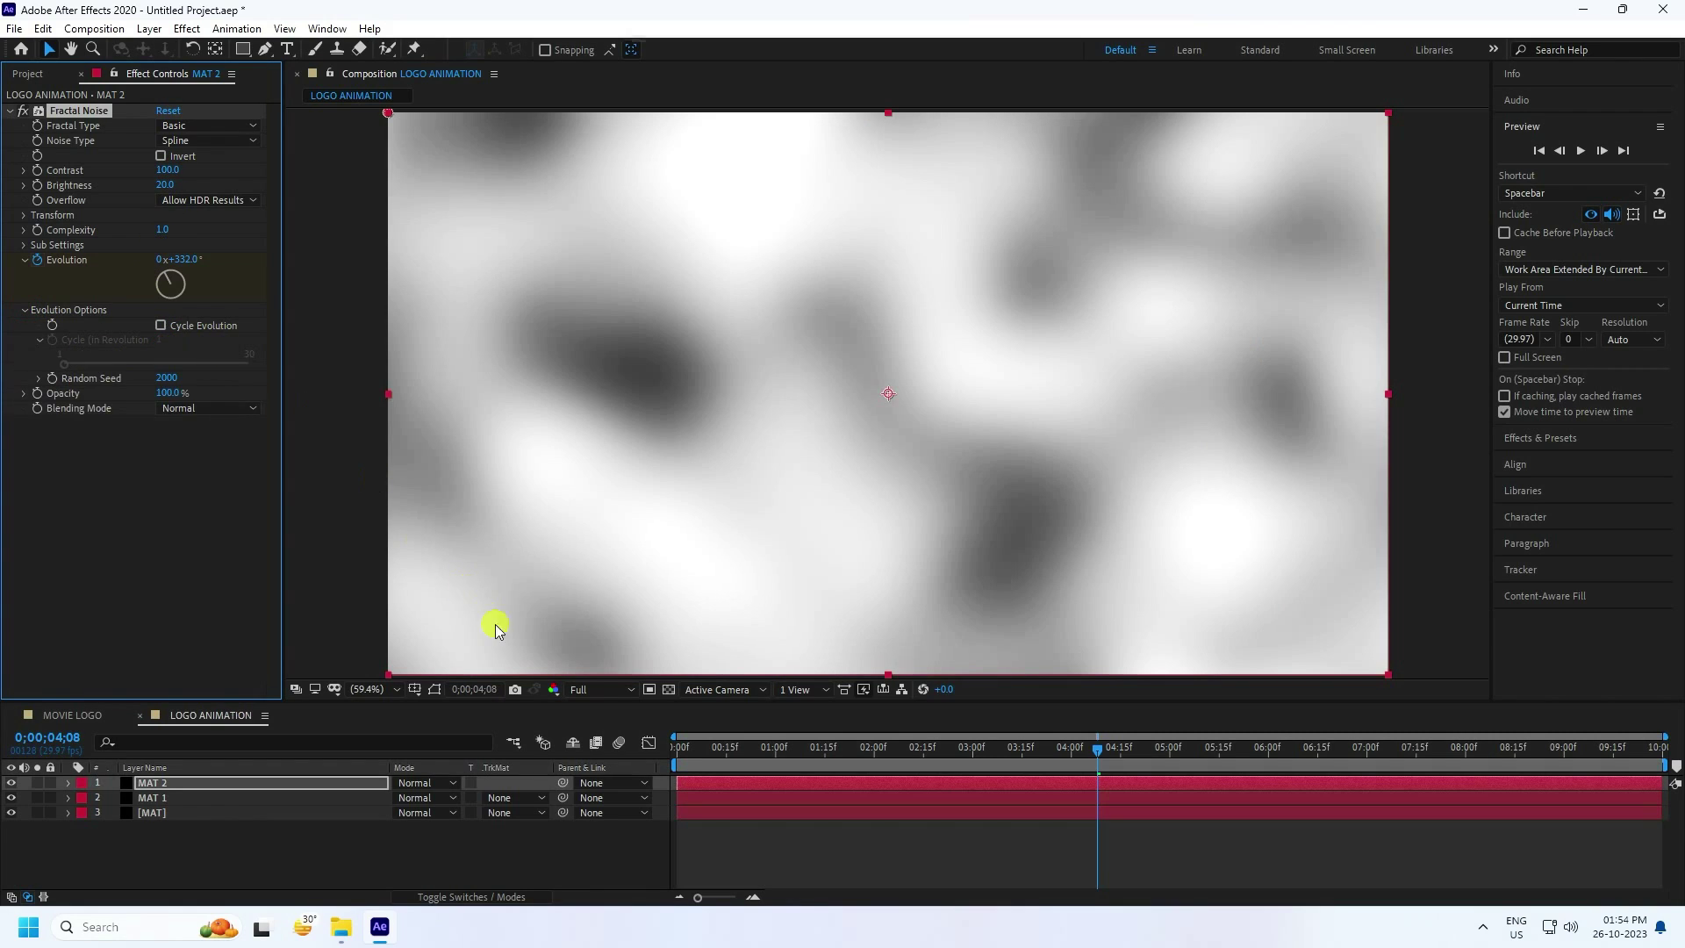
# Preview the MAT 2 noise animation from the start of the composition.
pyautogui.click(683, 746)
pyautogui.click(1581, 151)
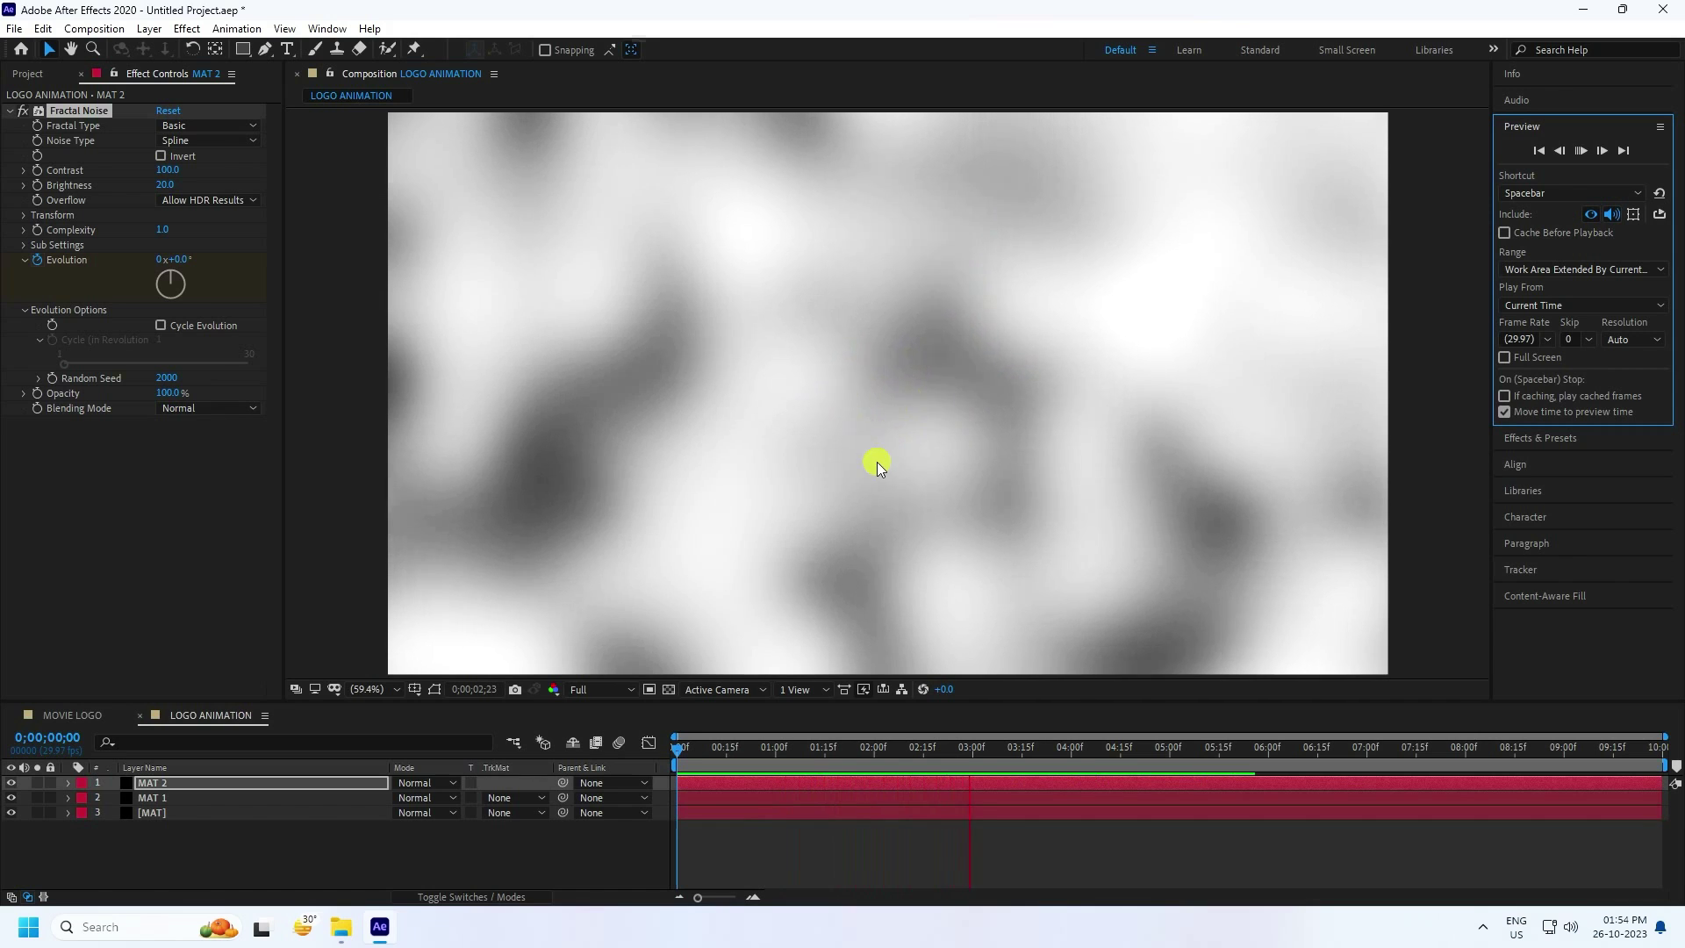
pyautogui.click(1026, 742)
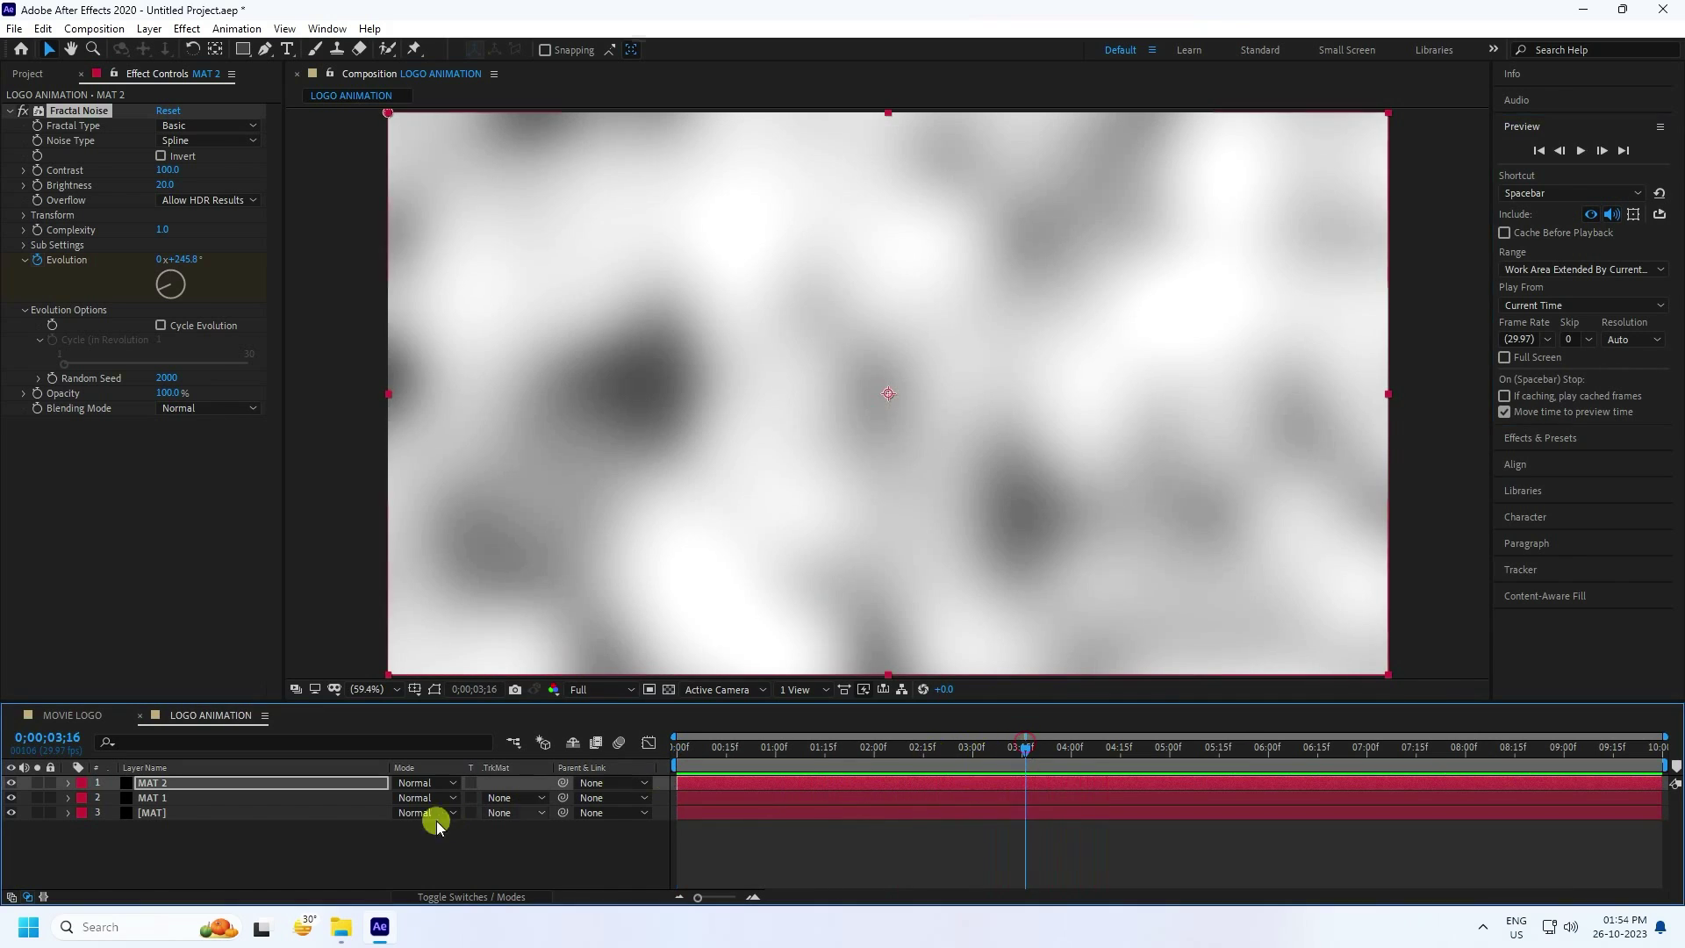
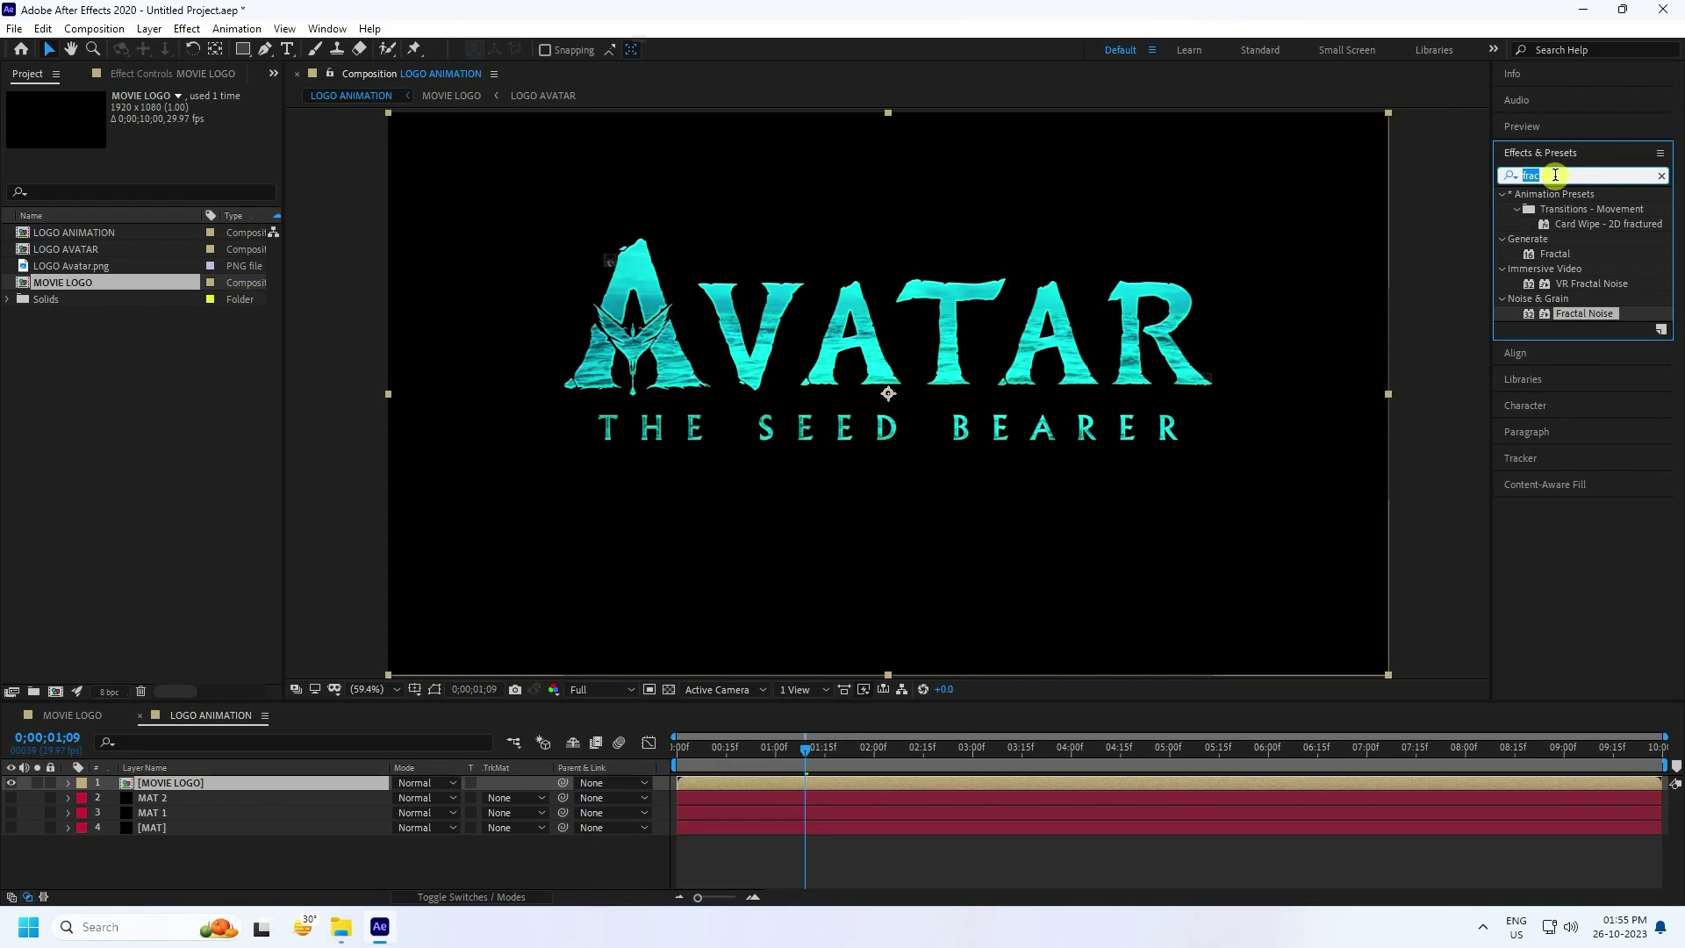
# Find the Camera Lens Blur effect and apply it to the MOVIE LOGO layer.
pyautogui.write('ca')
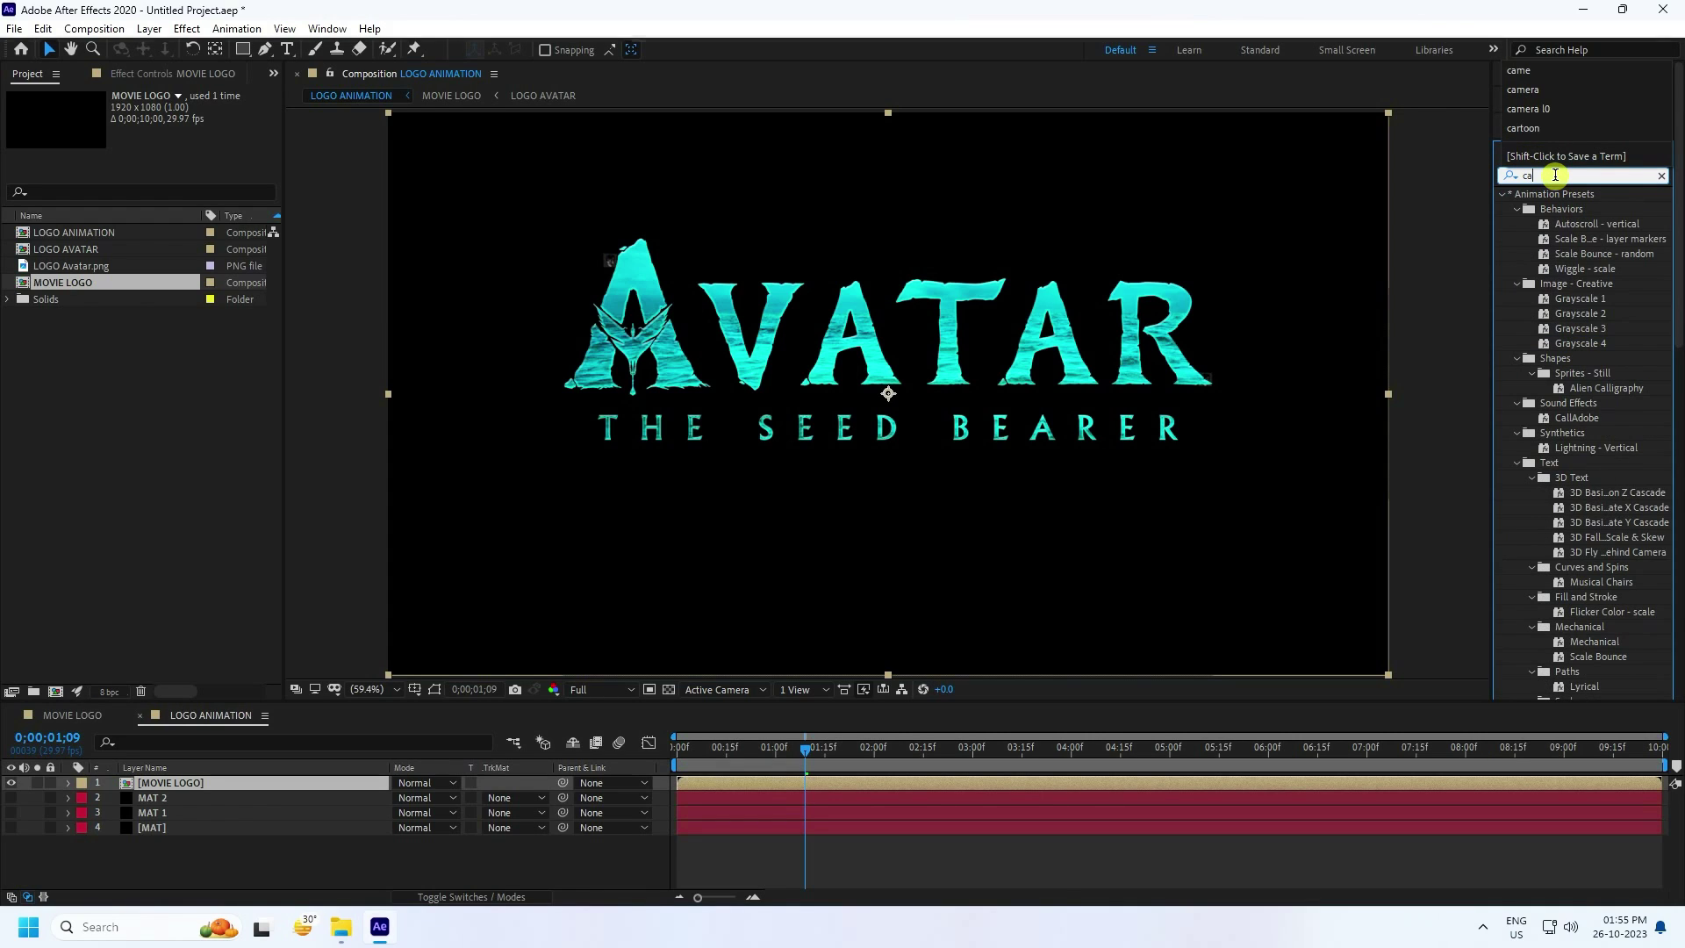
pyautogui.write('mer')
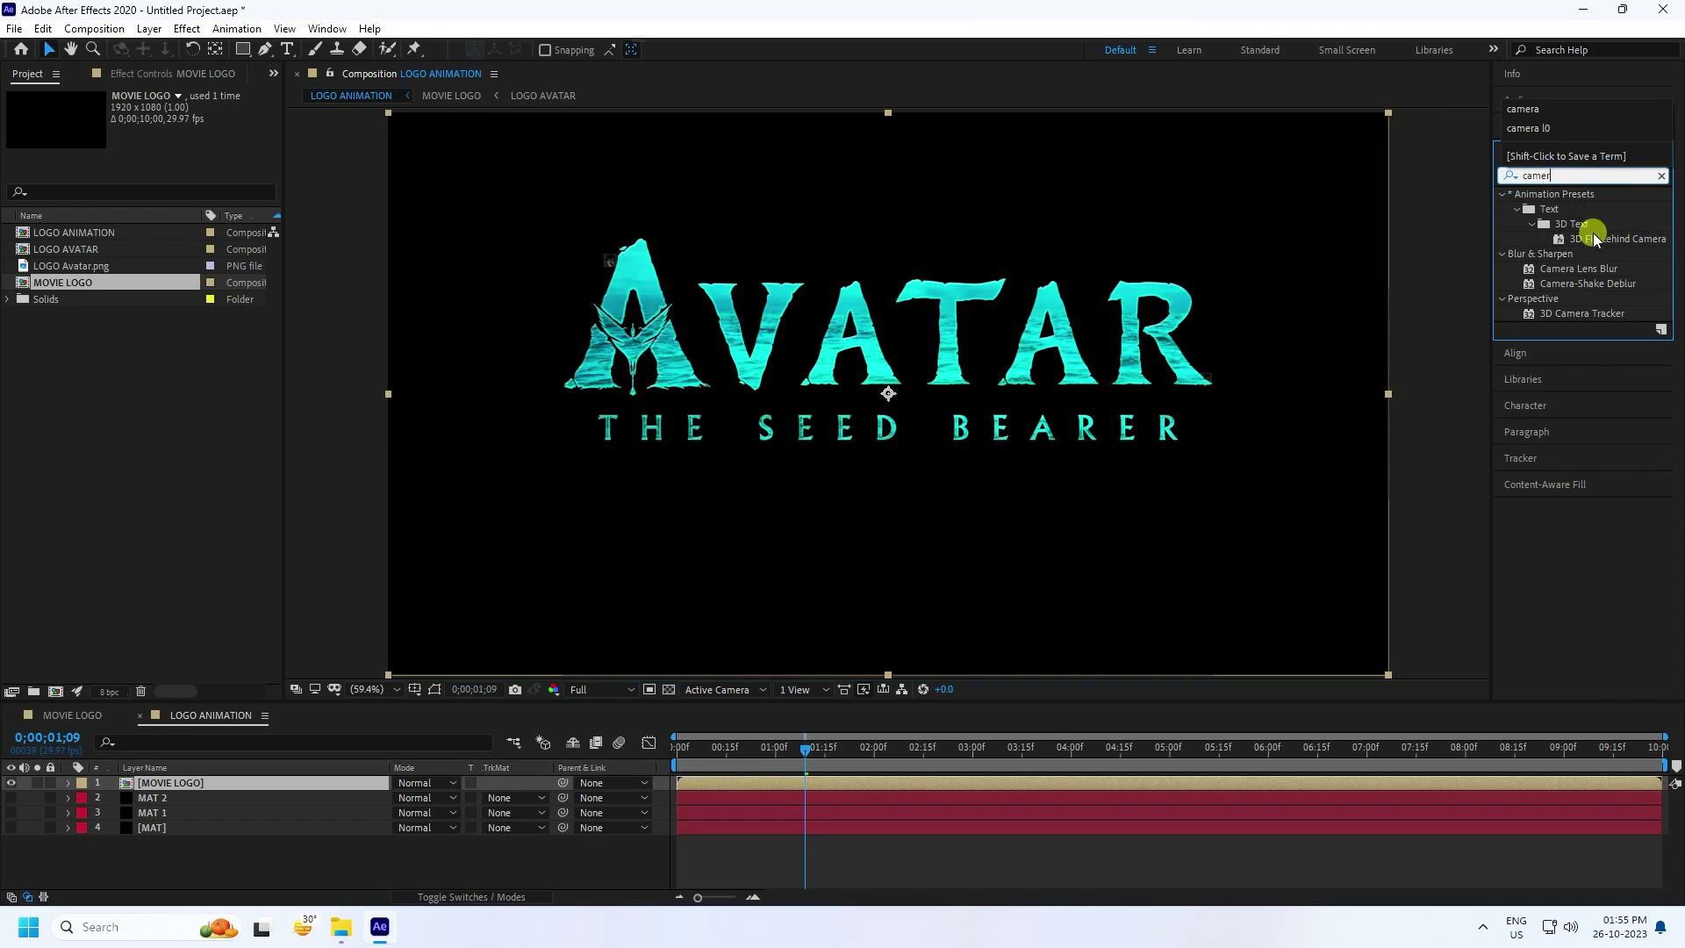
pyautogui.click(1596, 269)
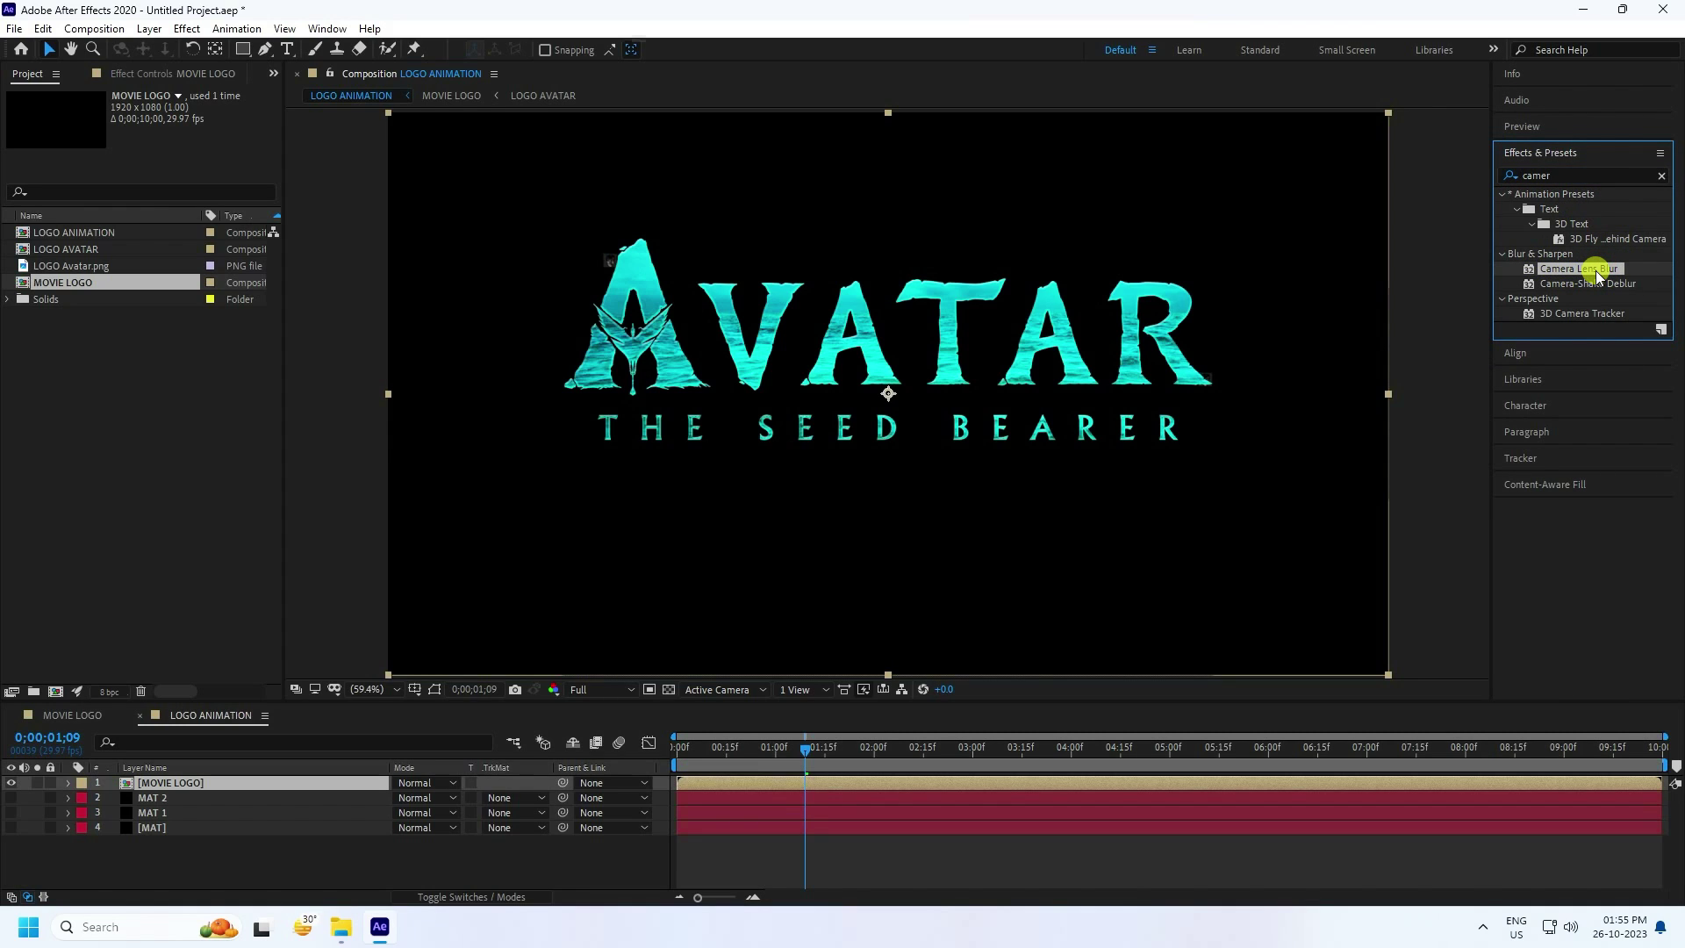
pyautogui.moveTo(1598, 277); pyautogui.dragTo(193, 783)
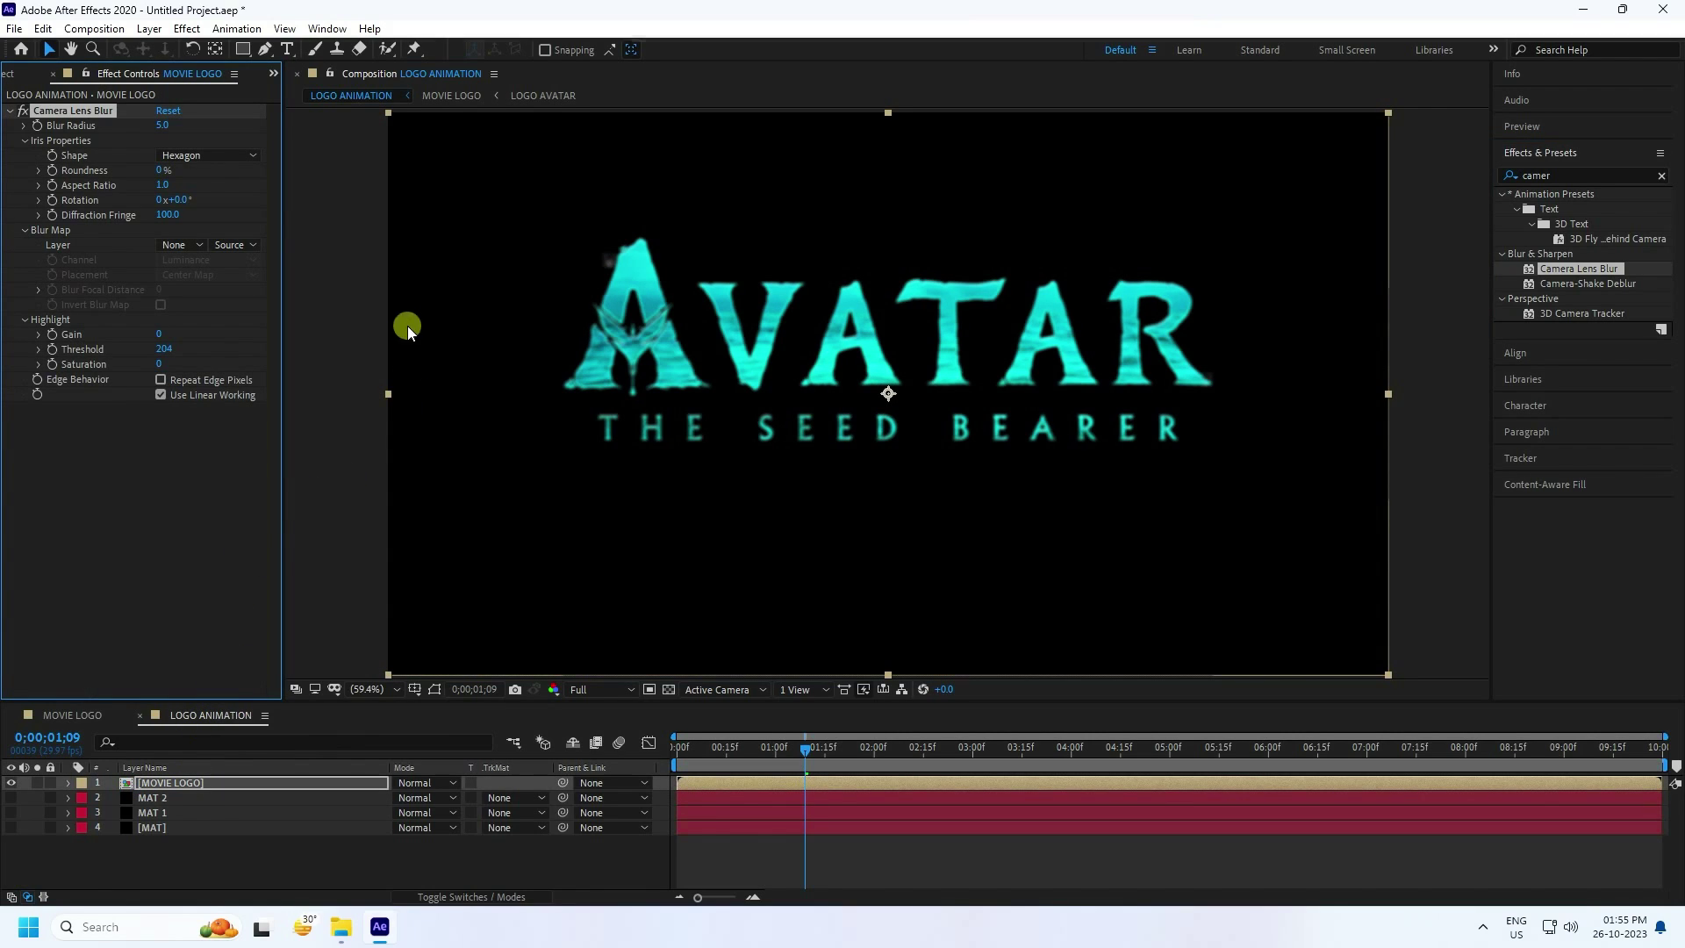
# Set the Camera Lens Blur radius to 15 and its diffraction fringe to 0.
pyautogui.click(164, 125)
pyautogui.write('15')
pyautogui.press('Return')
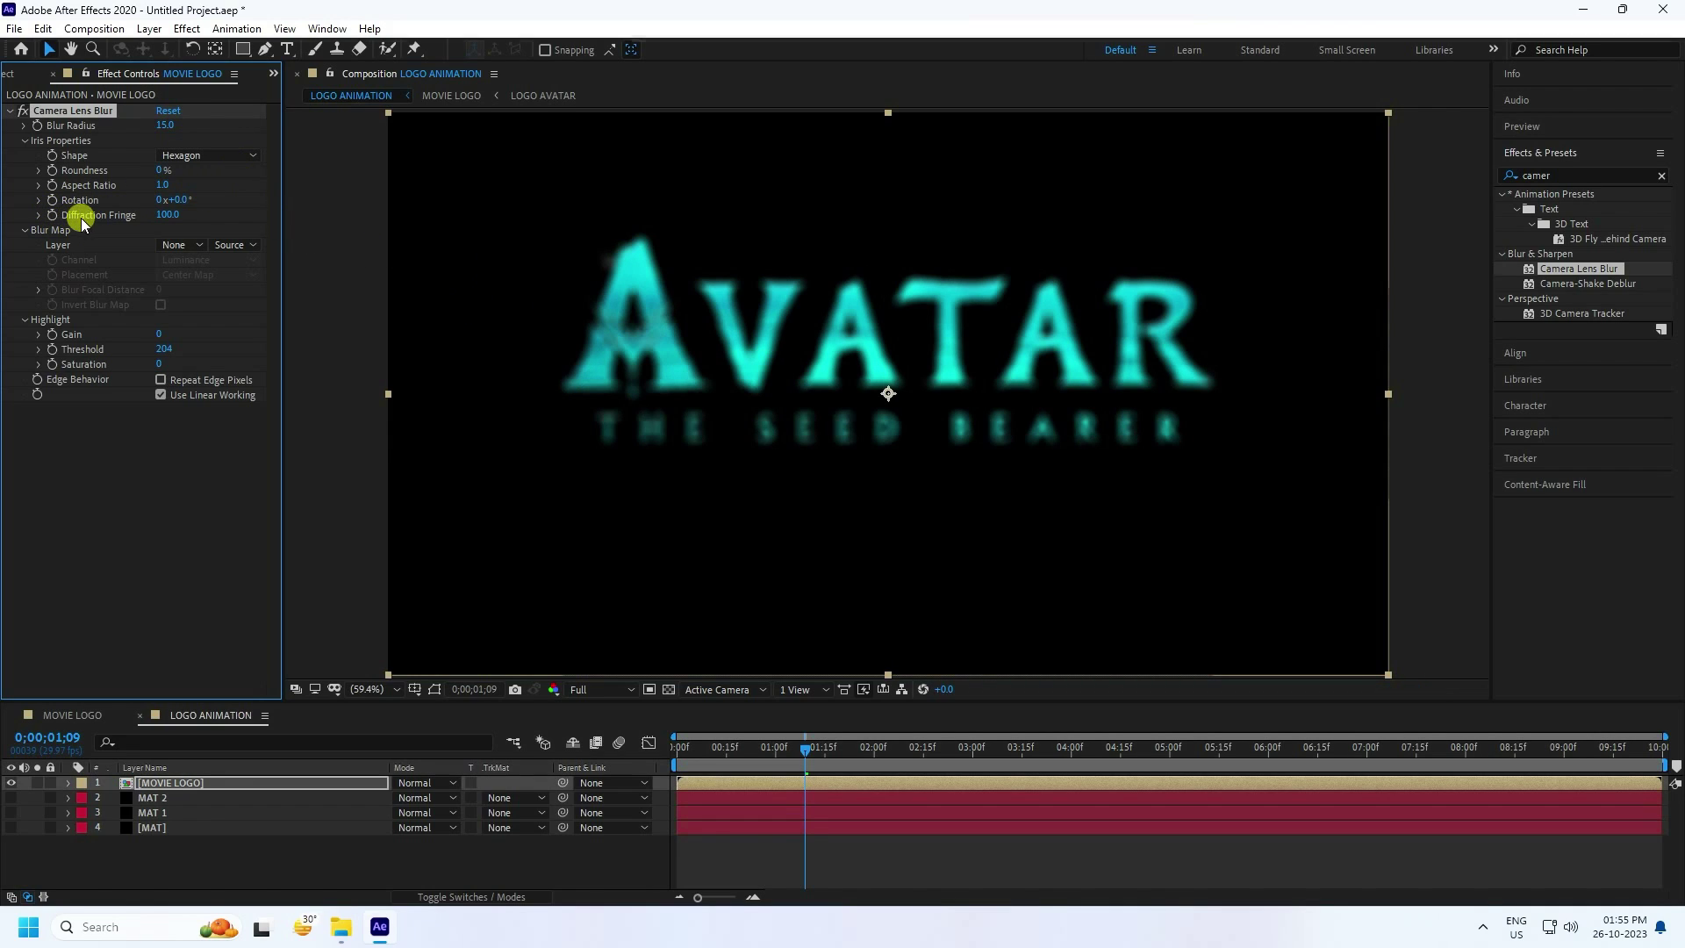
pyautogui.moveTo(169, 223); pyautogui.dragTo(37, 269)
# Use the MAT 1 layer with Effects & Masks as the Camera Lens Blur's blur map, keeping the Luminance channel.
pyautogui.click(186, 242)
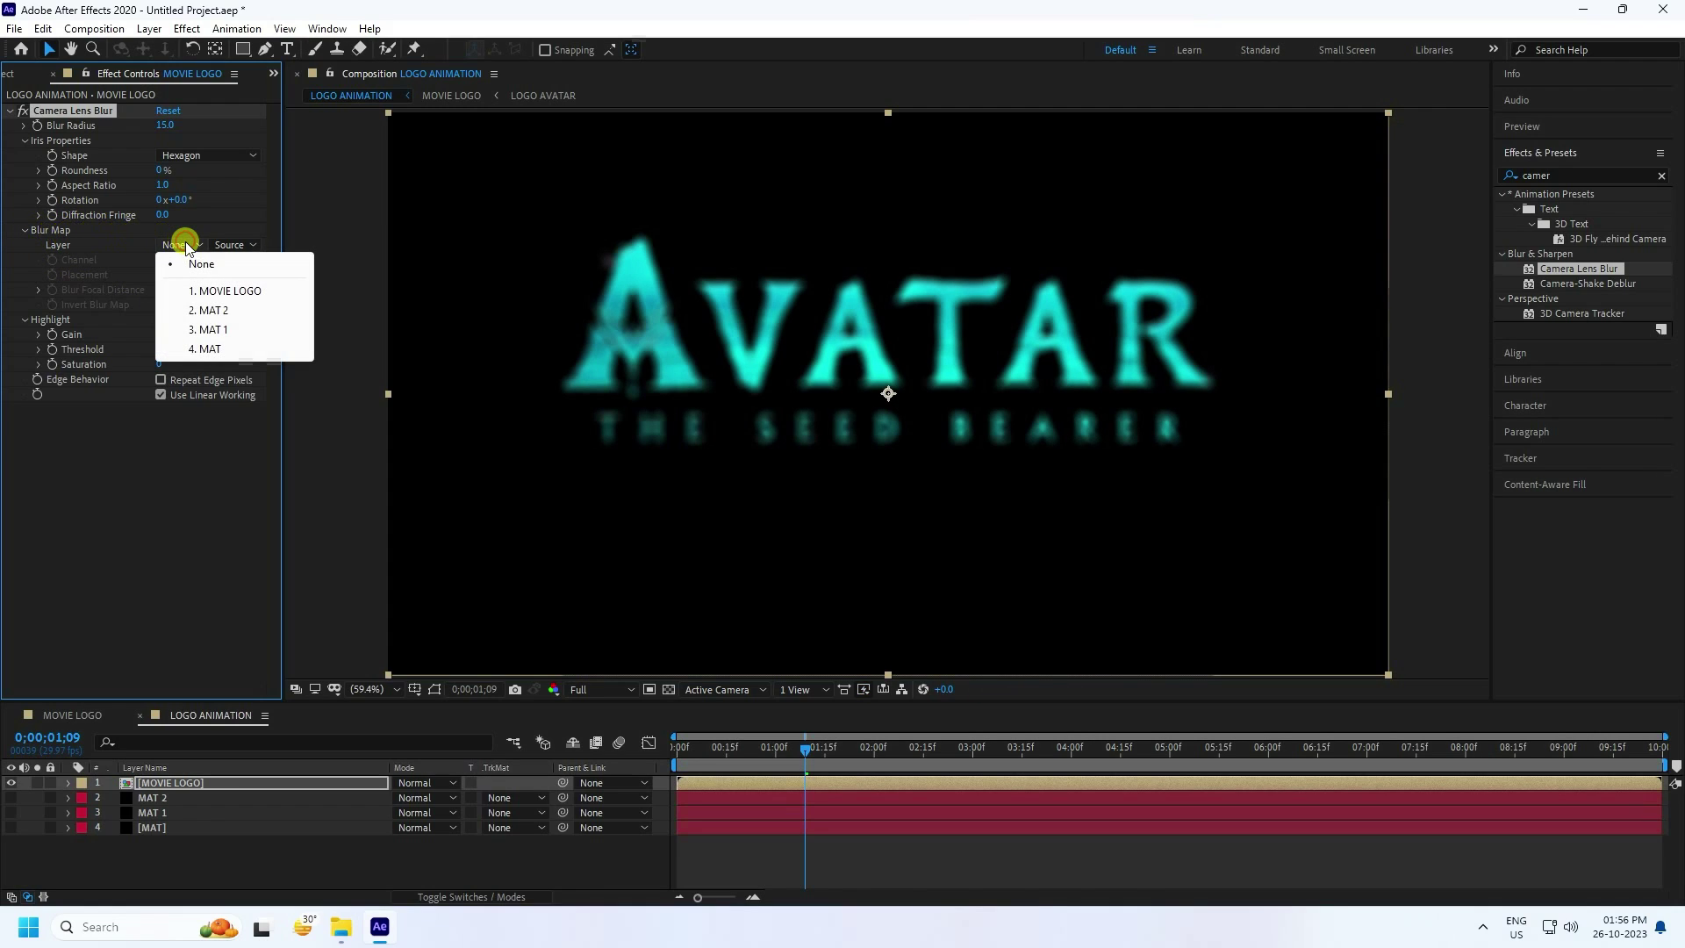
pyautogui.click(206, 331)
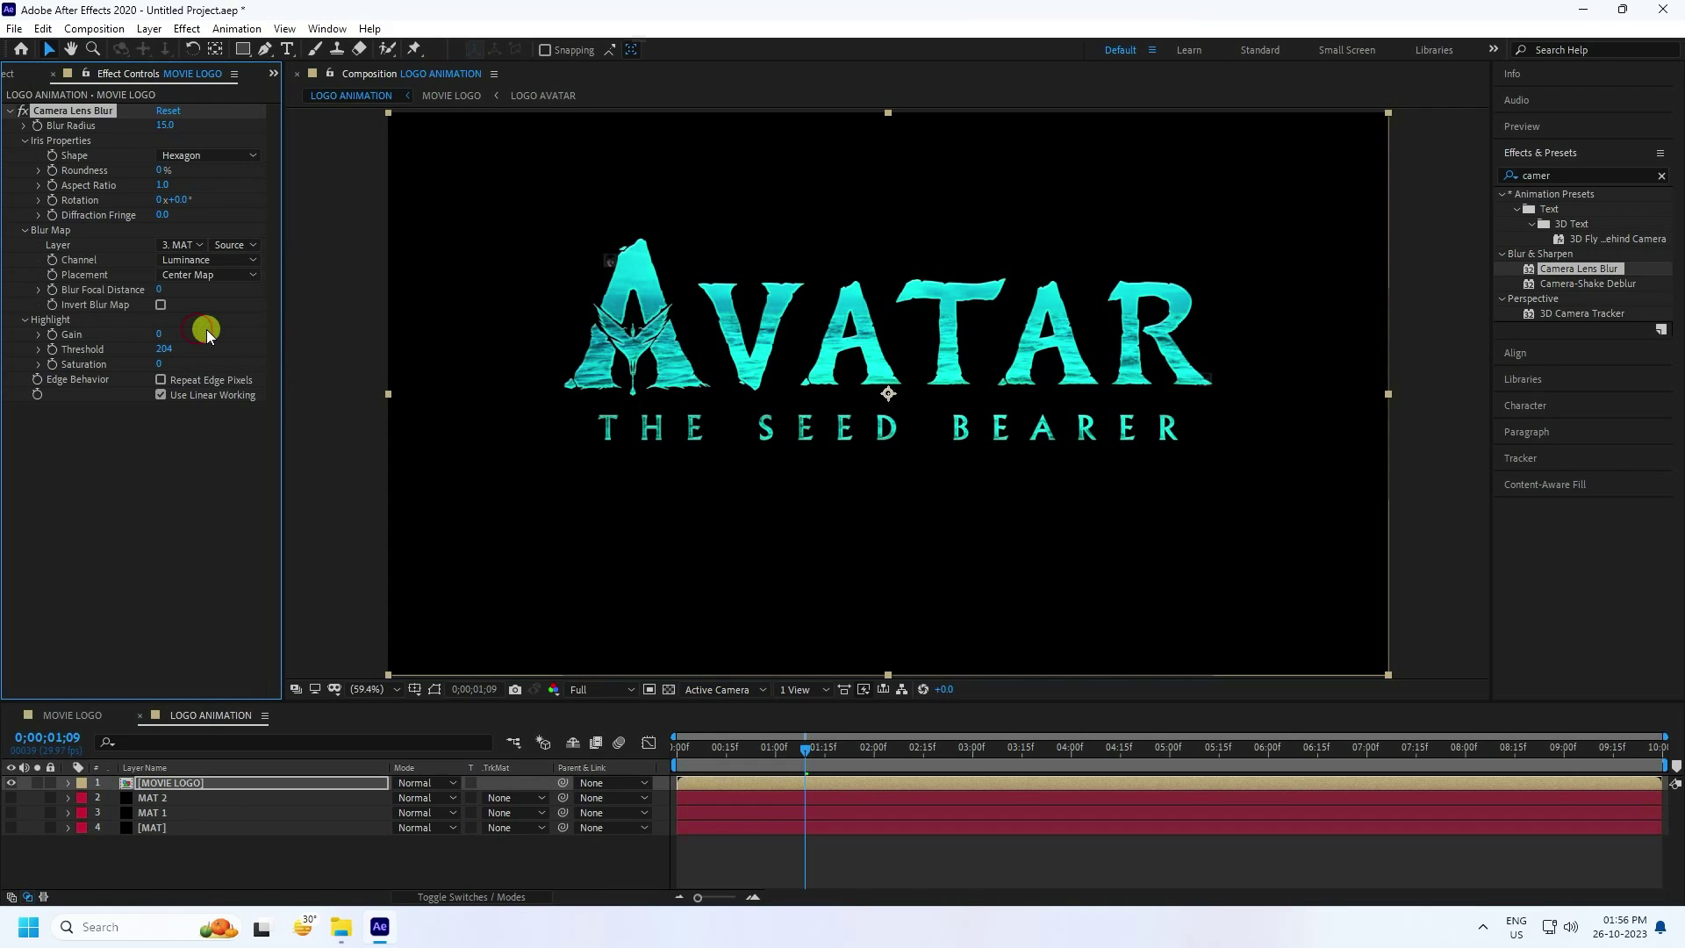
pyautogui.moveTo(858, 750); pyautogui.dragTo(1044, 755)
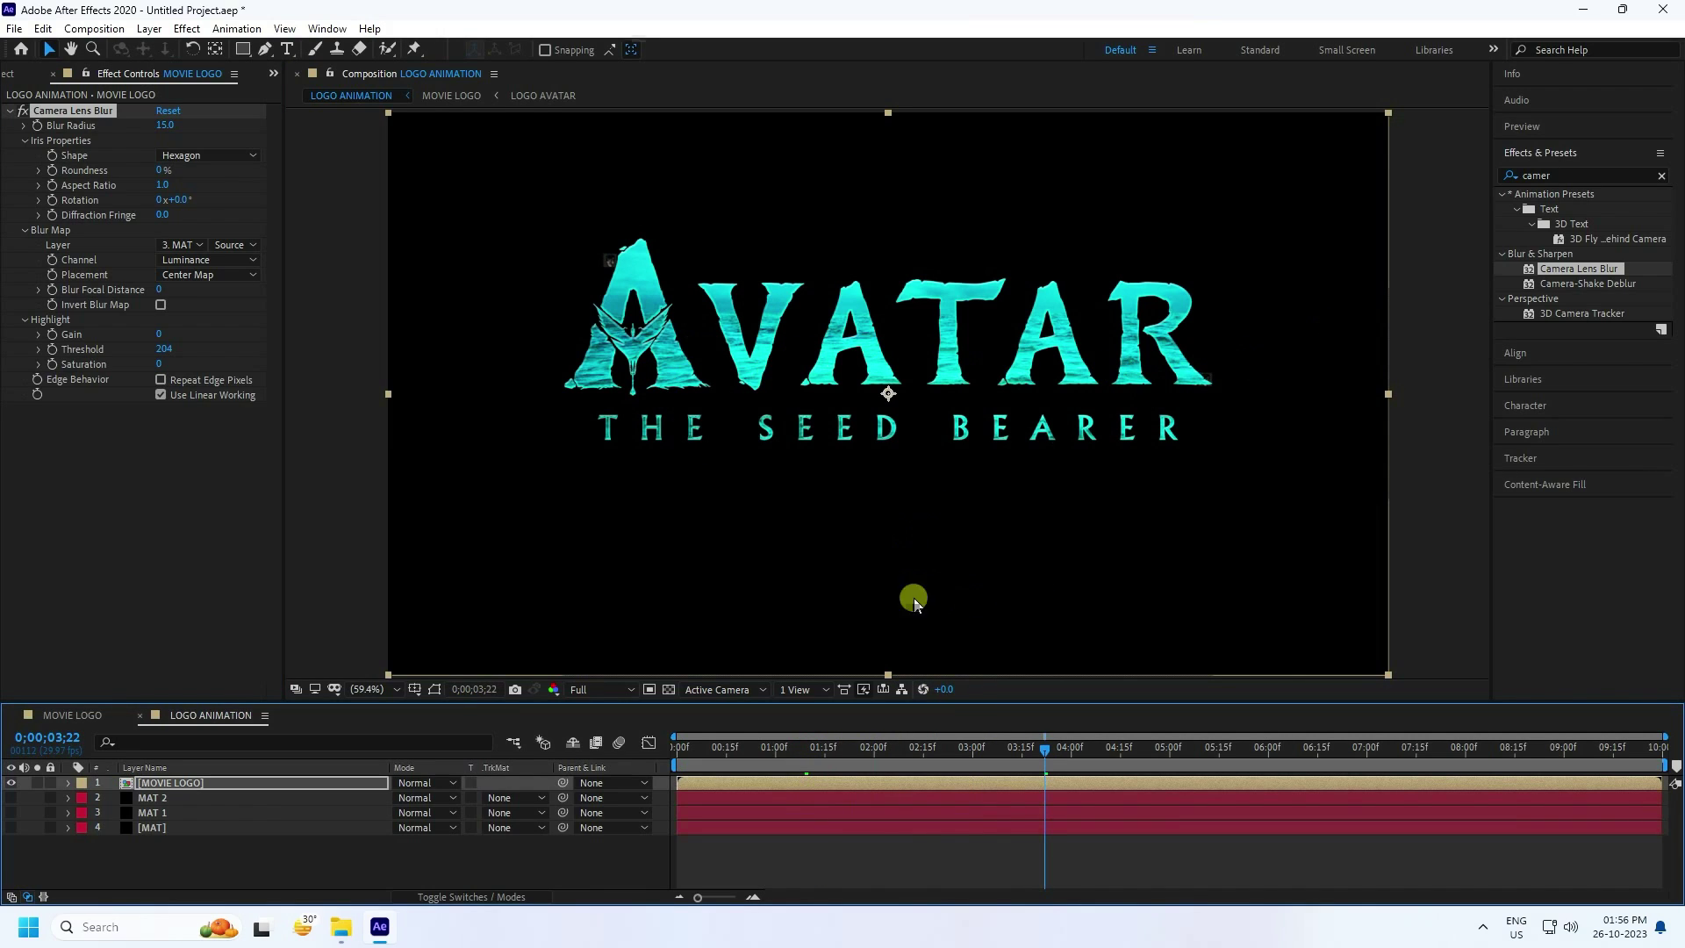
pyautogui.click(226, 246)
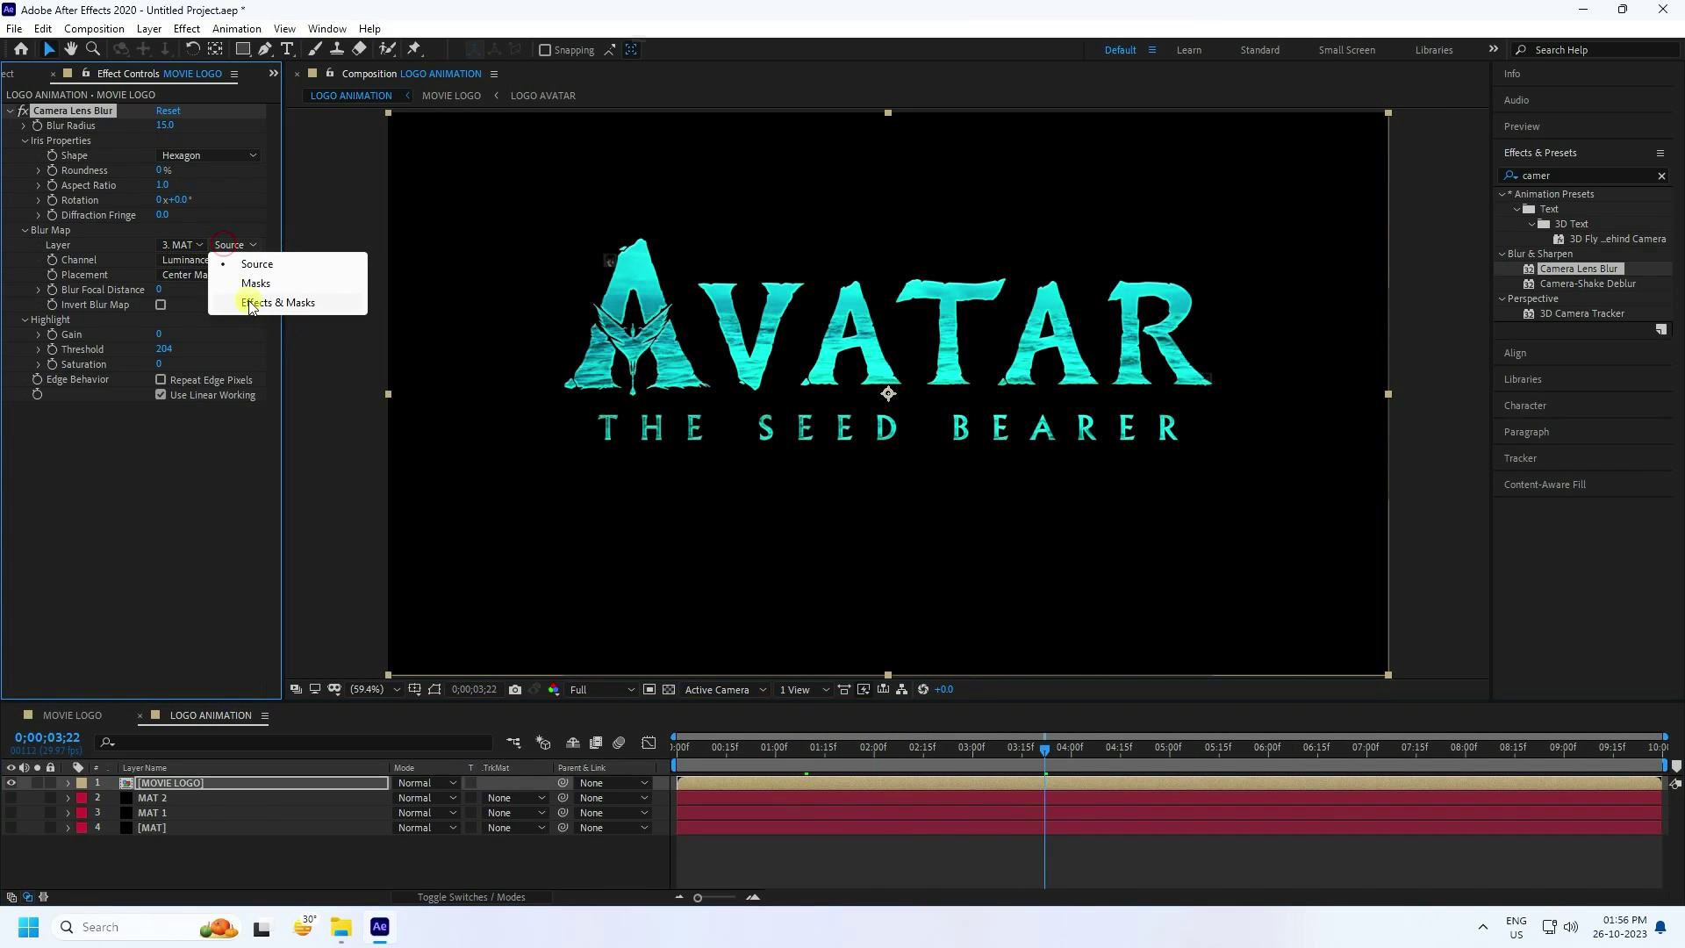
pyautogui.click(295, 301)
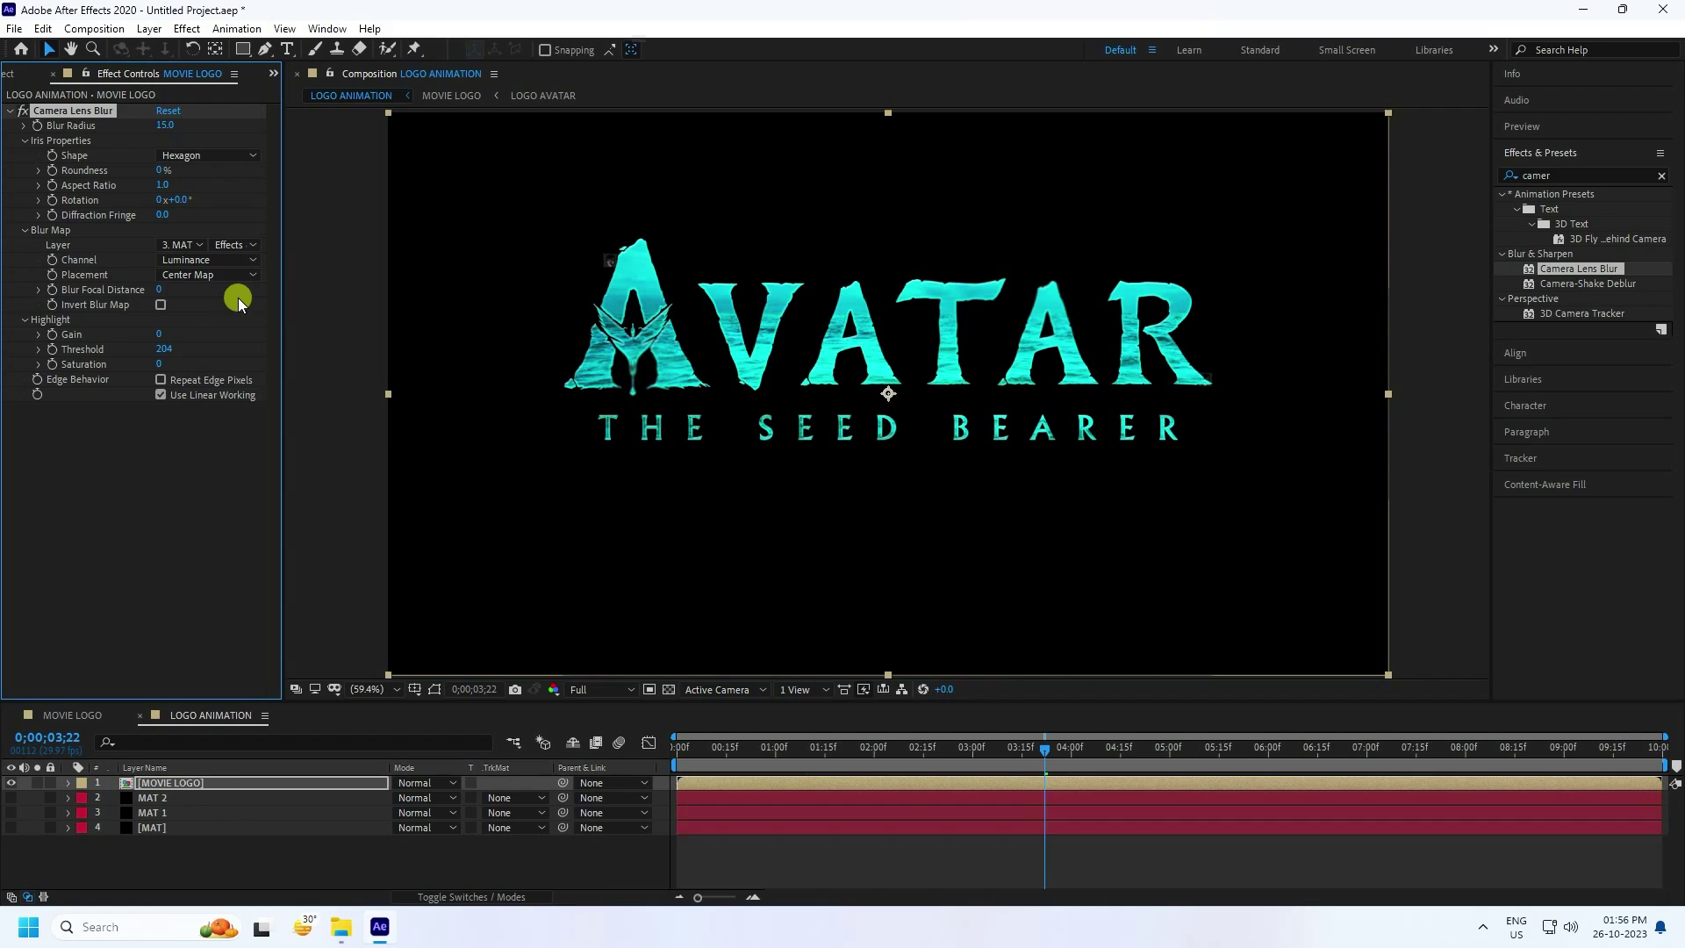
pyautogui.click(195, 260)
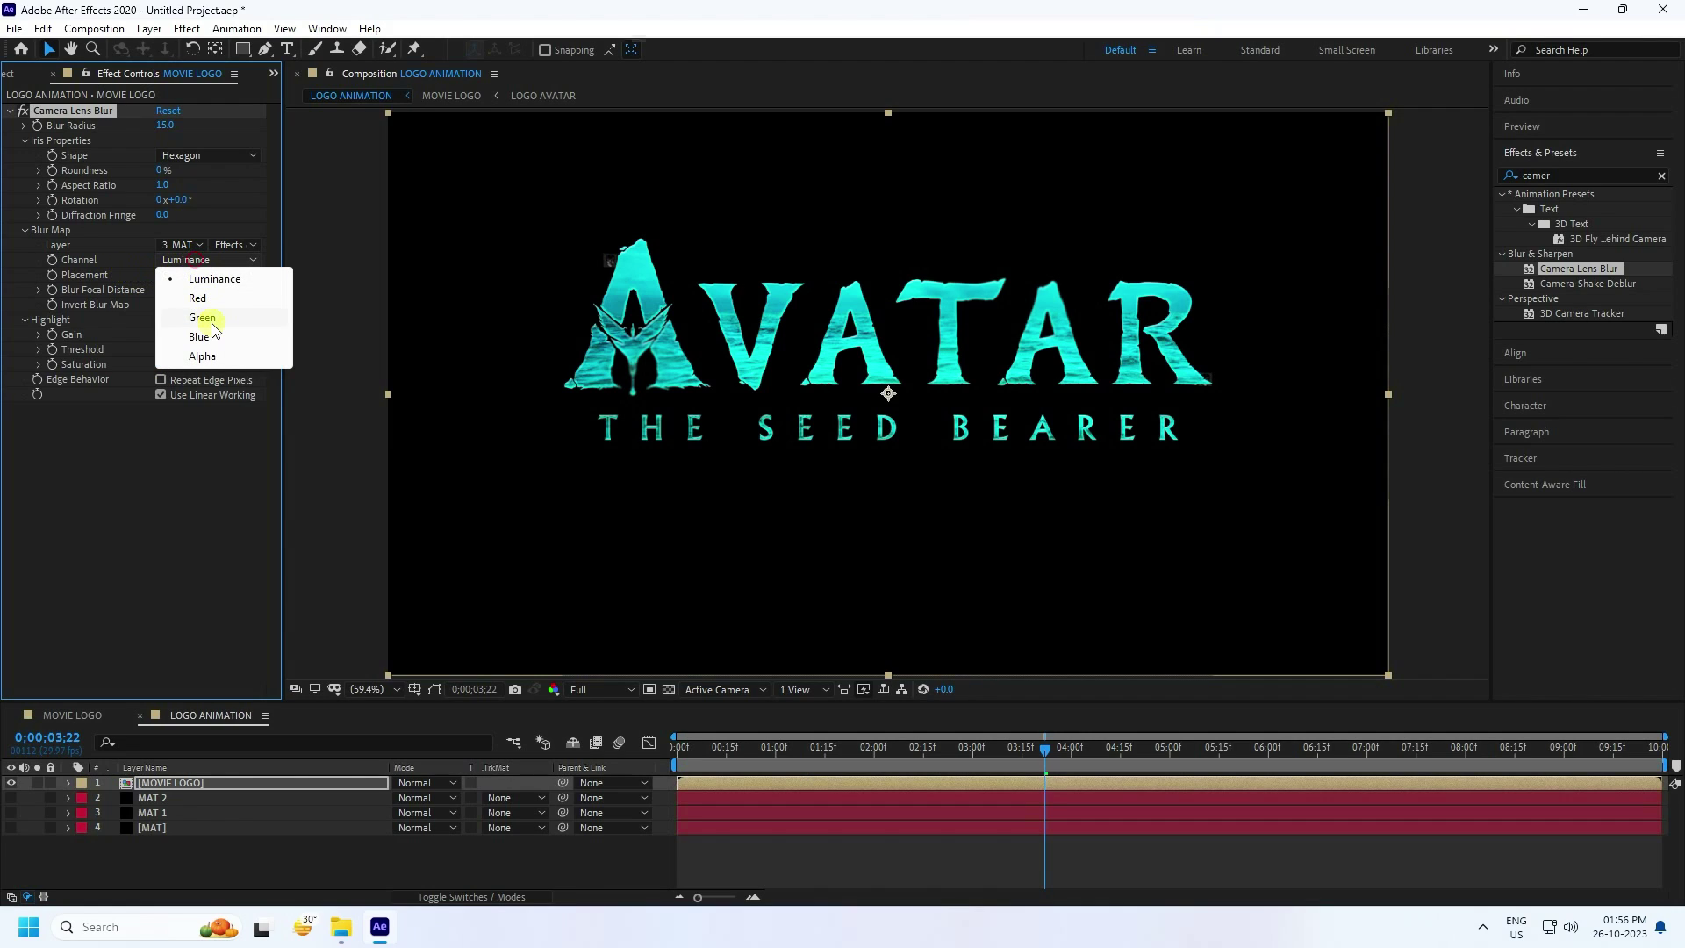
pyautogui.click(204, 276)
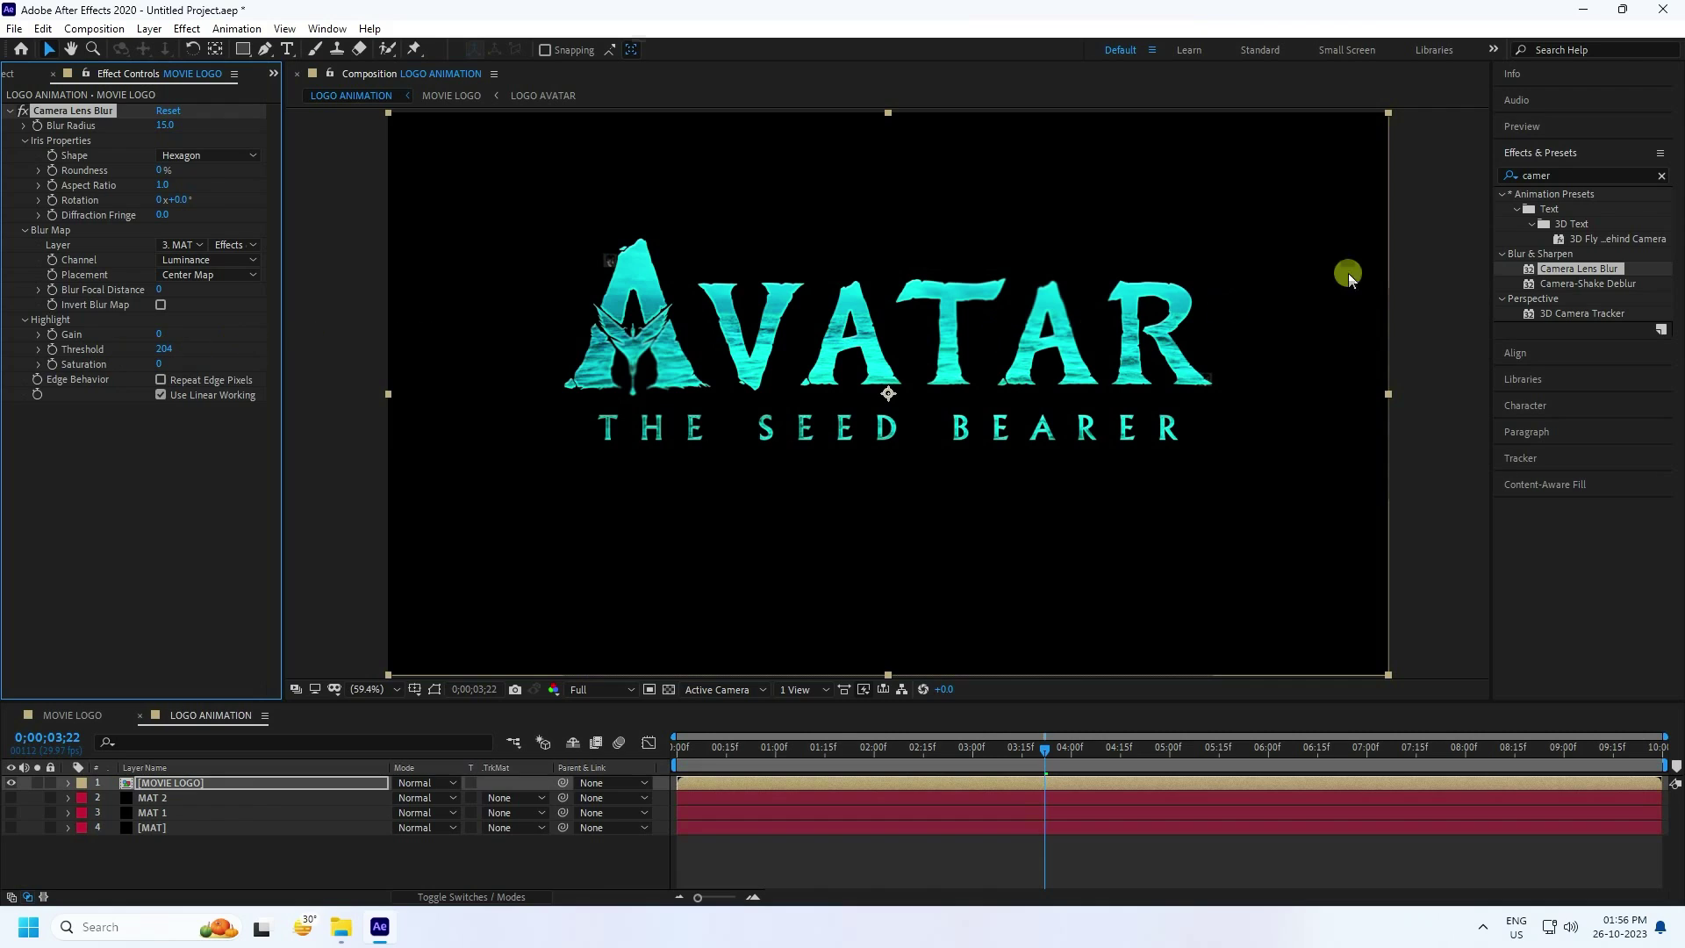
# Find the Set Matte effect and add it below Camera Lens Blur on the MOVIE LOGO layer.
pyautogui.click(1572, 175)
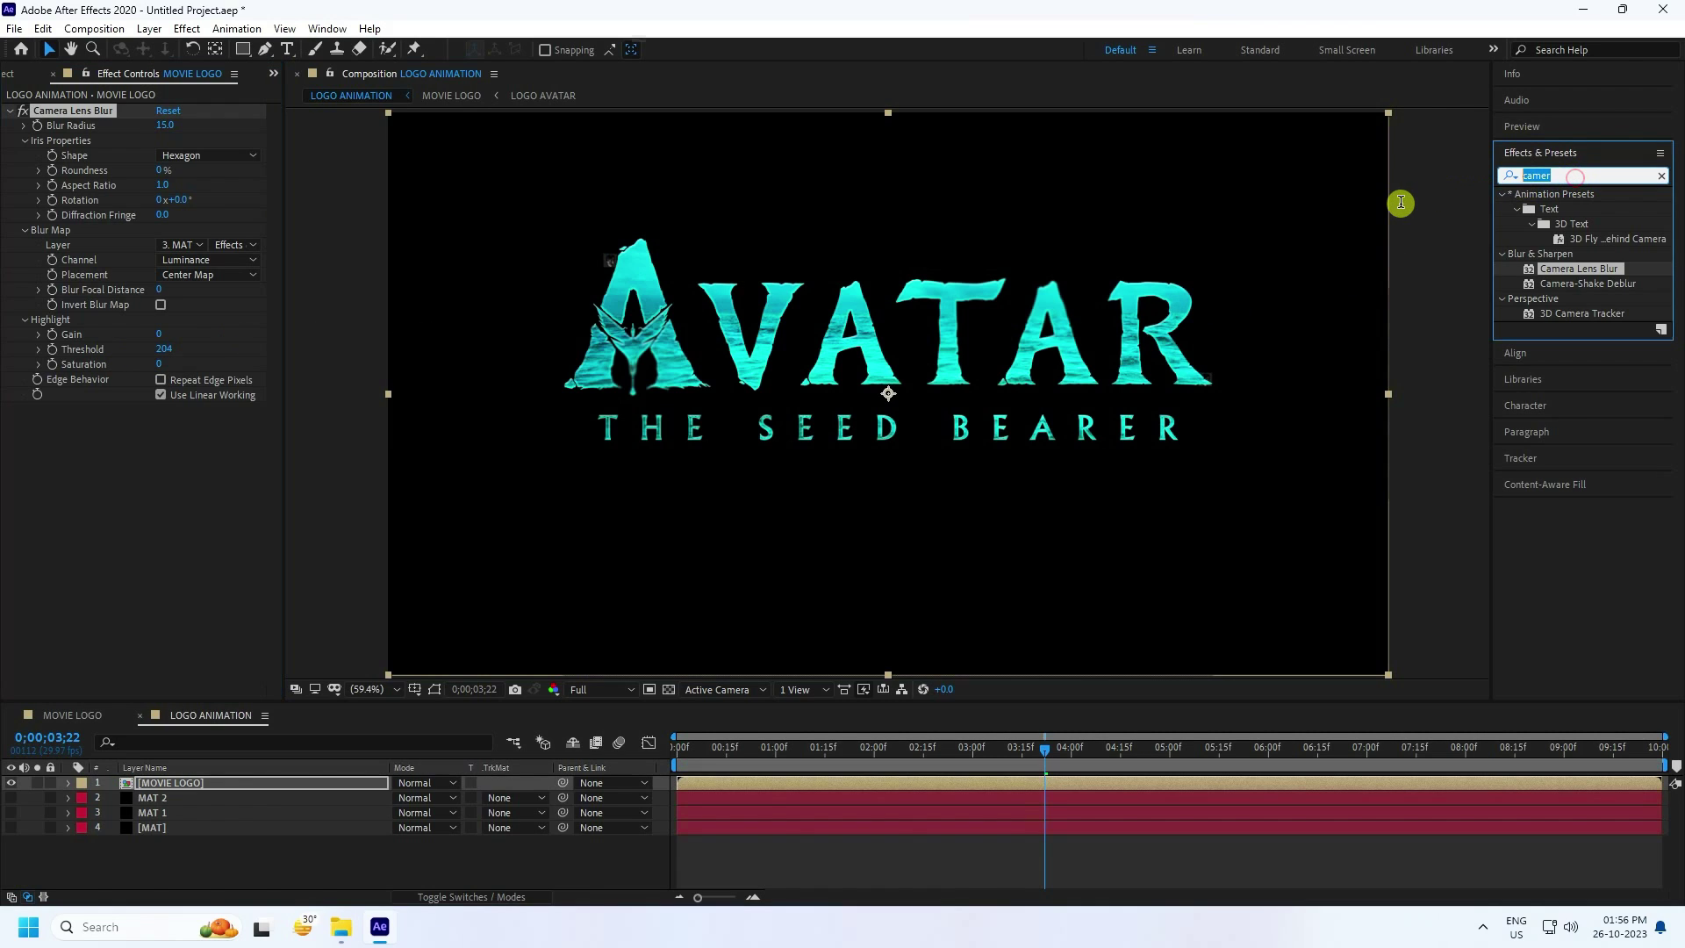
pyautogui.write('set')
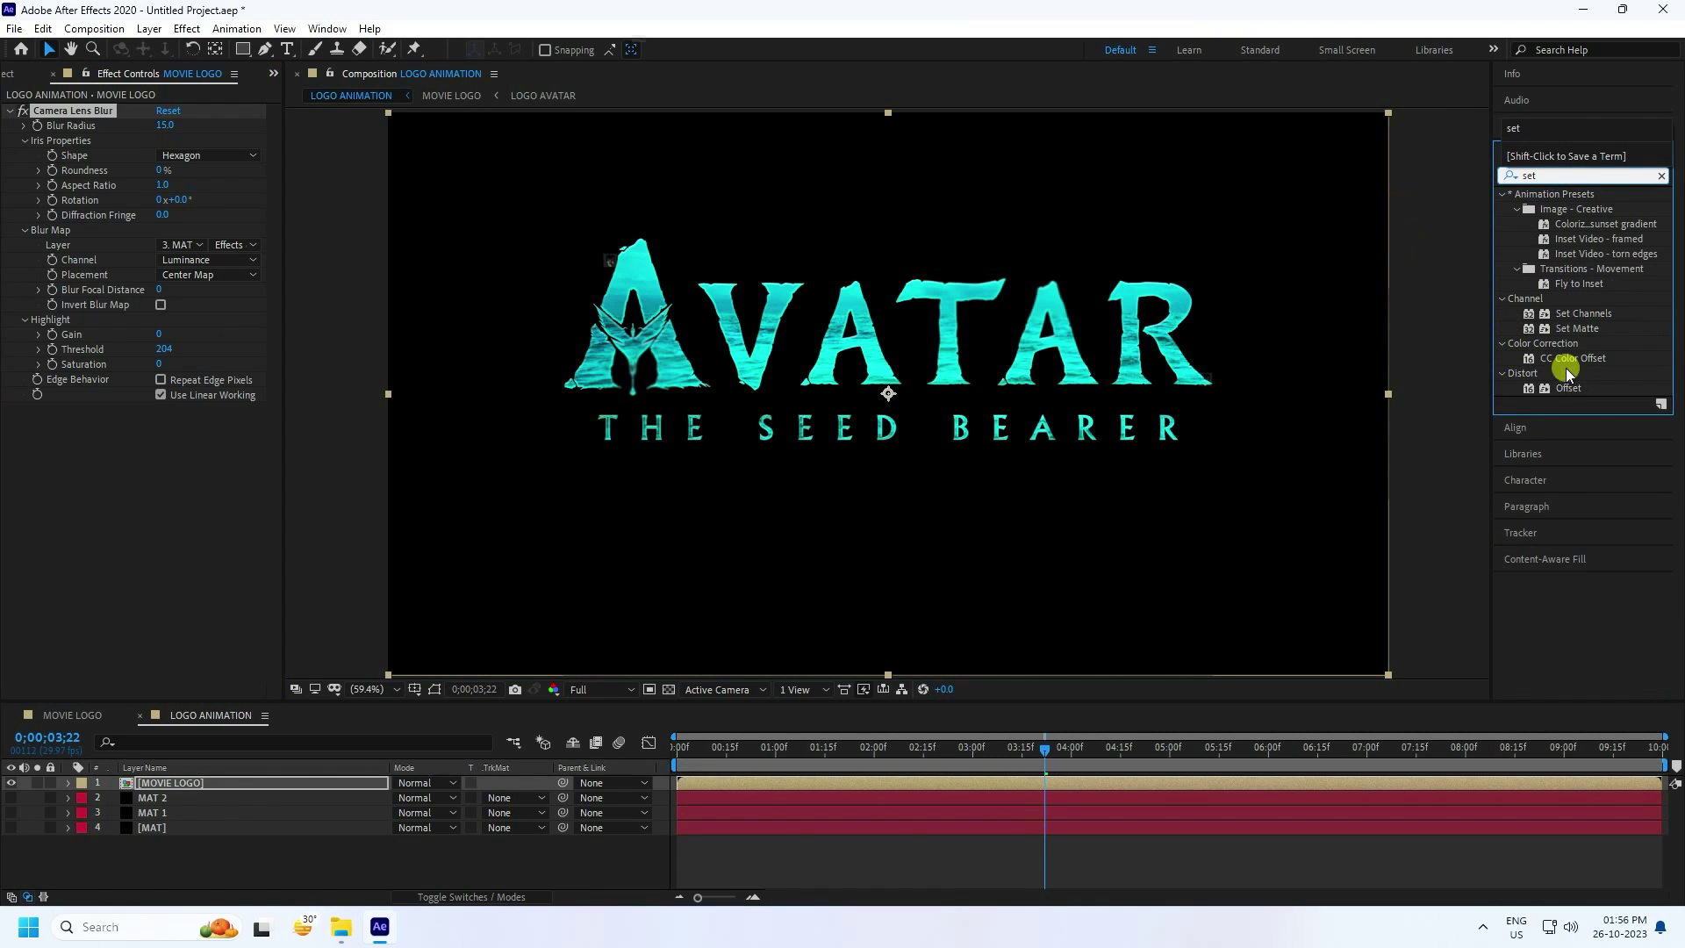
pyautogui.moveTo(1577, 330); pyautogui.dragTo(171, 465)
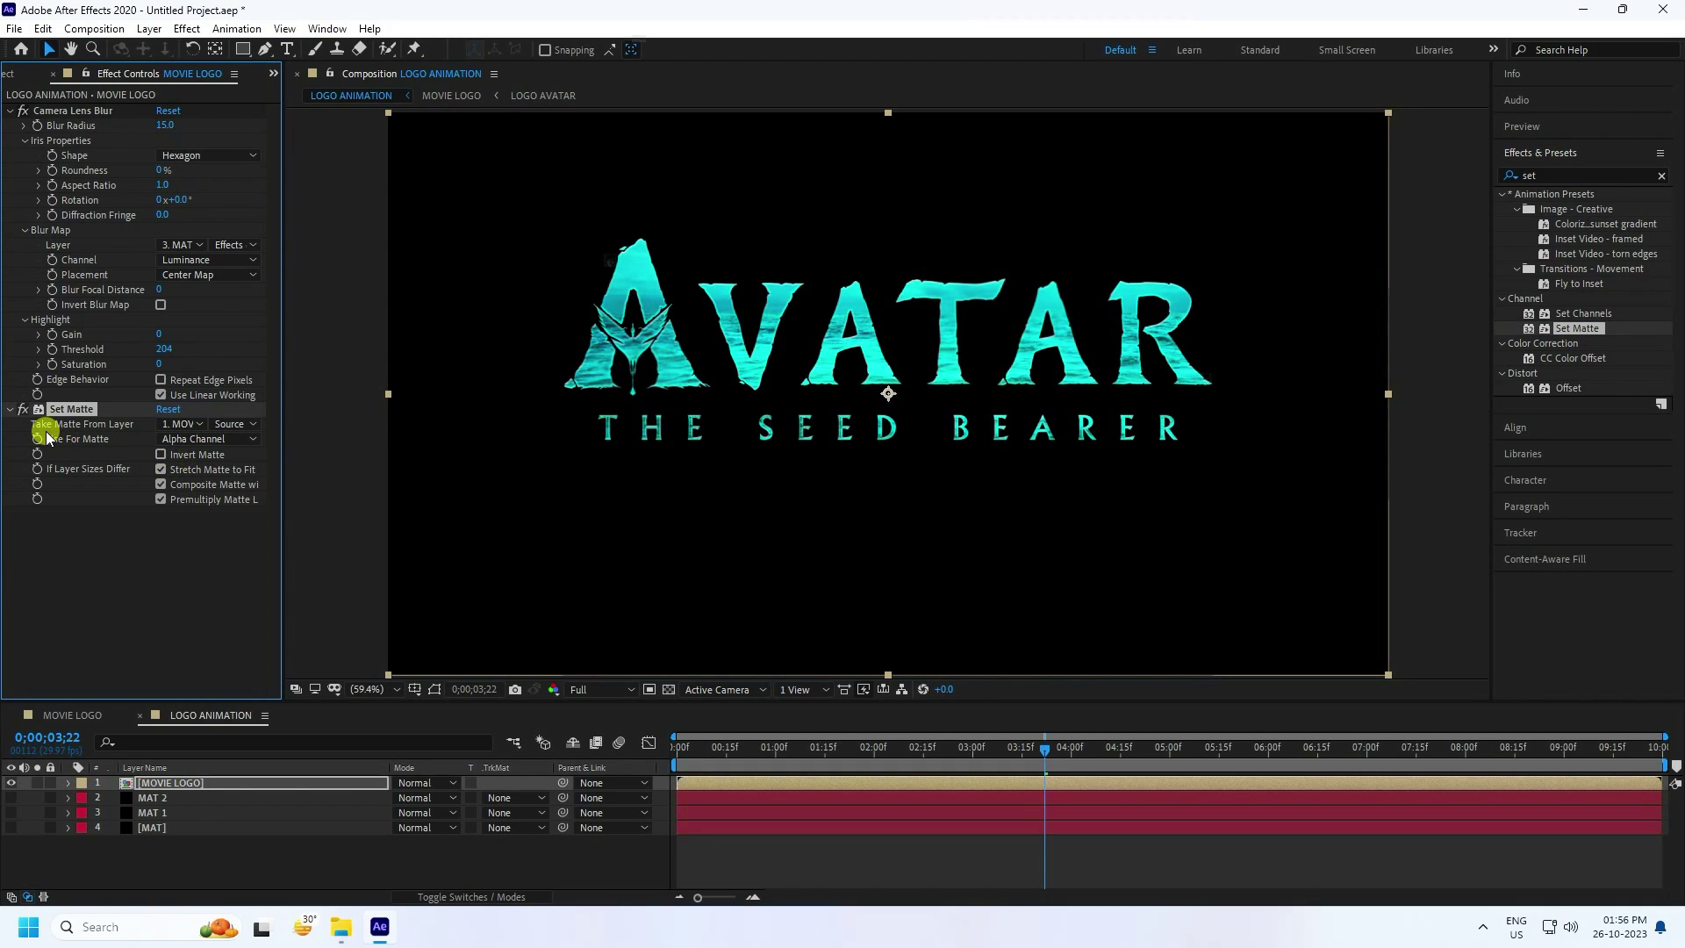
# Make Set Matte take its matte from the MAT layer with Effects & Masks, using Luminance for the matte.
pyautogui.click(185, 425)
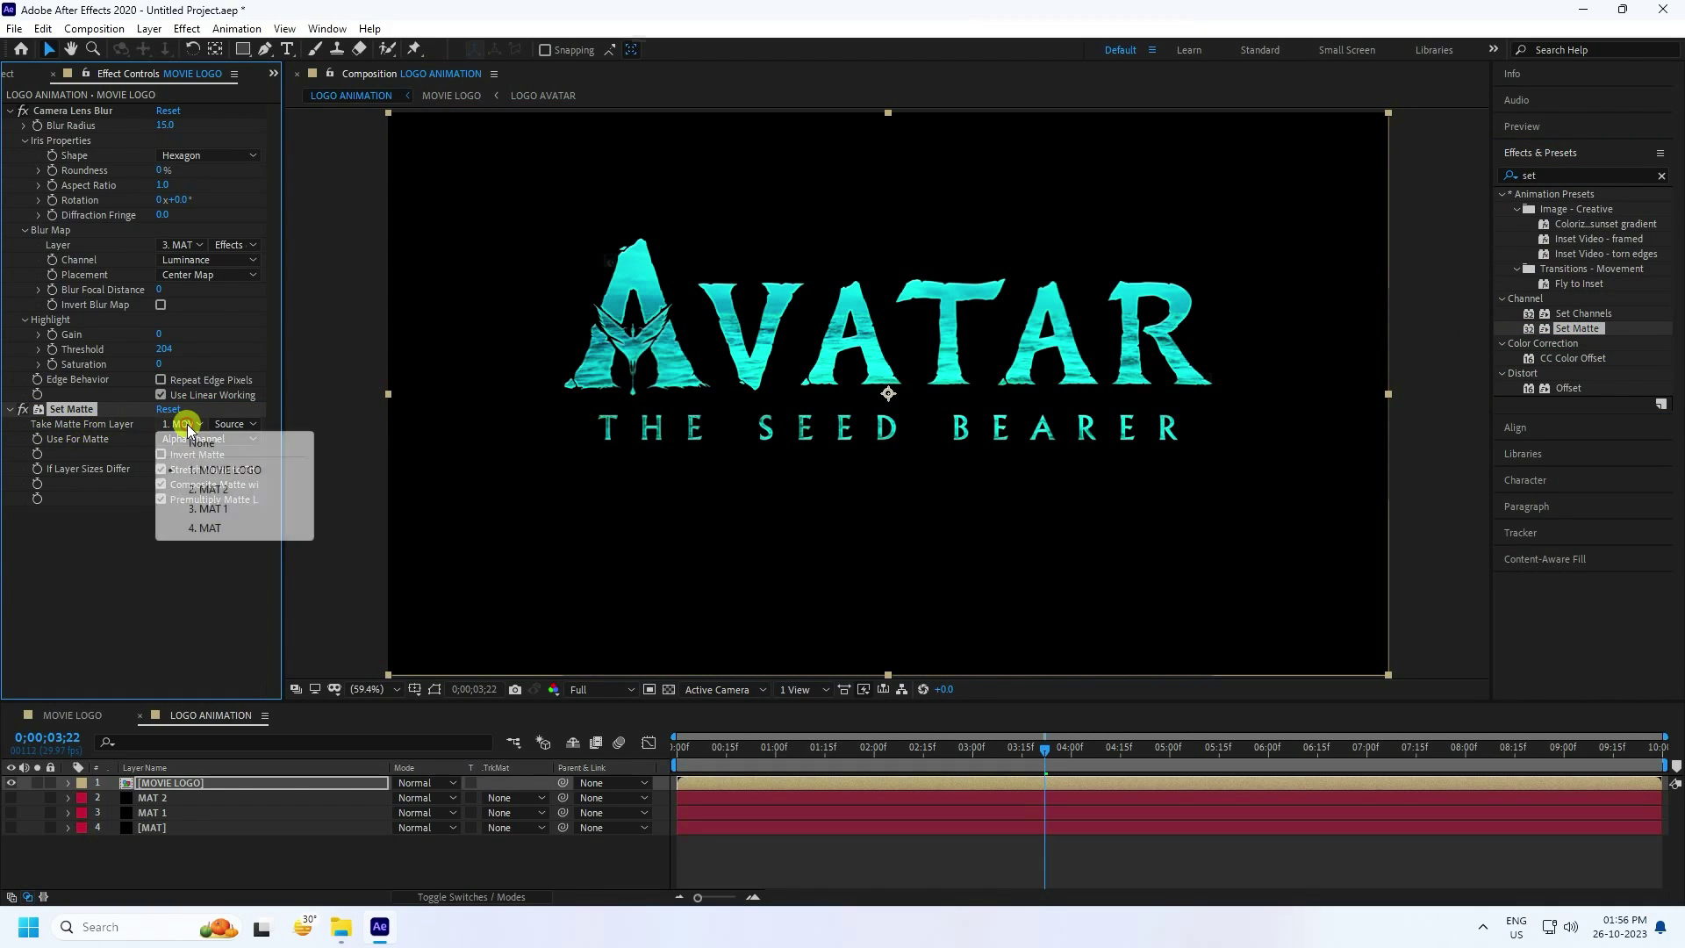
pyautogui.click(204, 529)
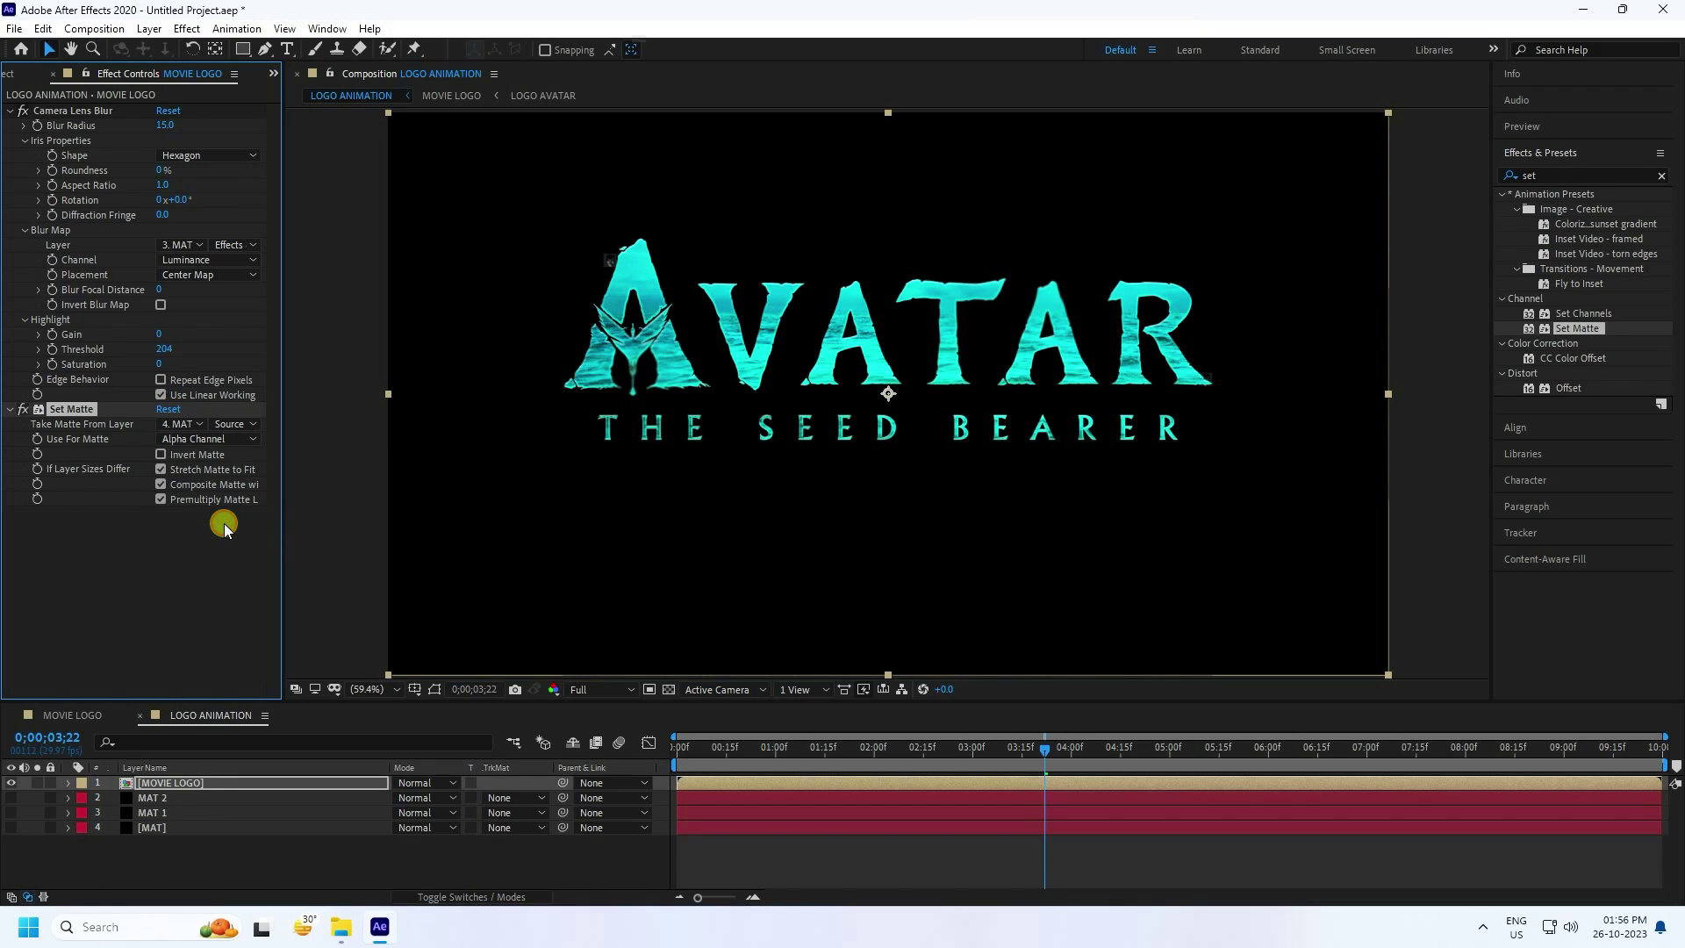
pyautogui.click(232, 424)
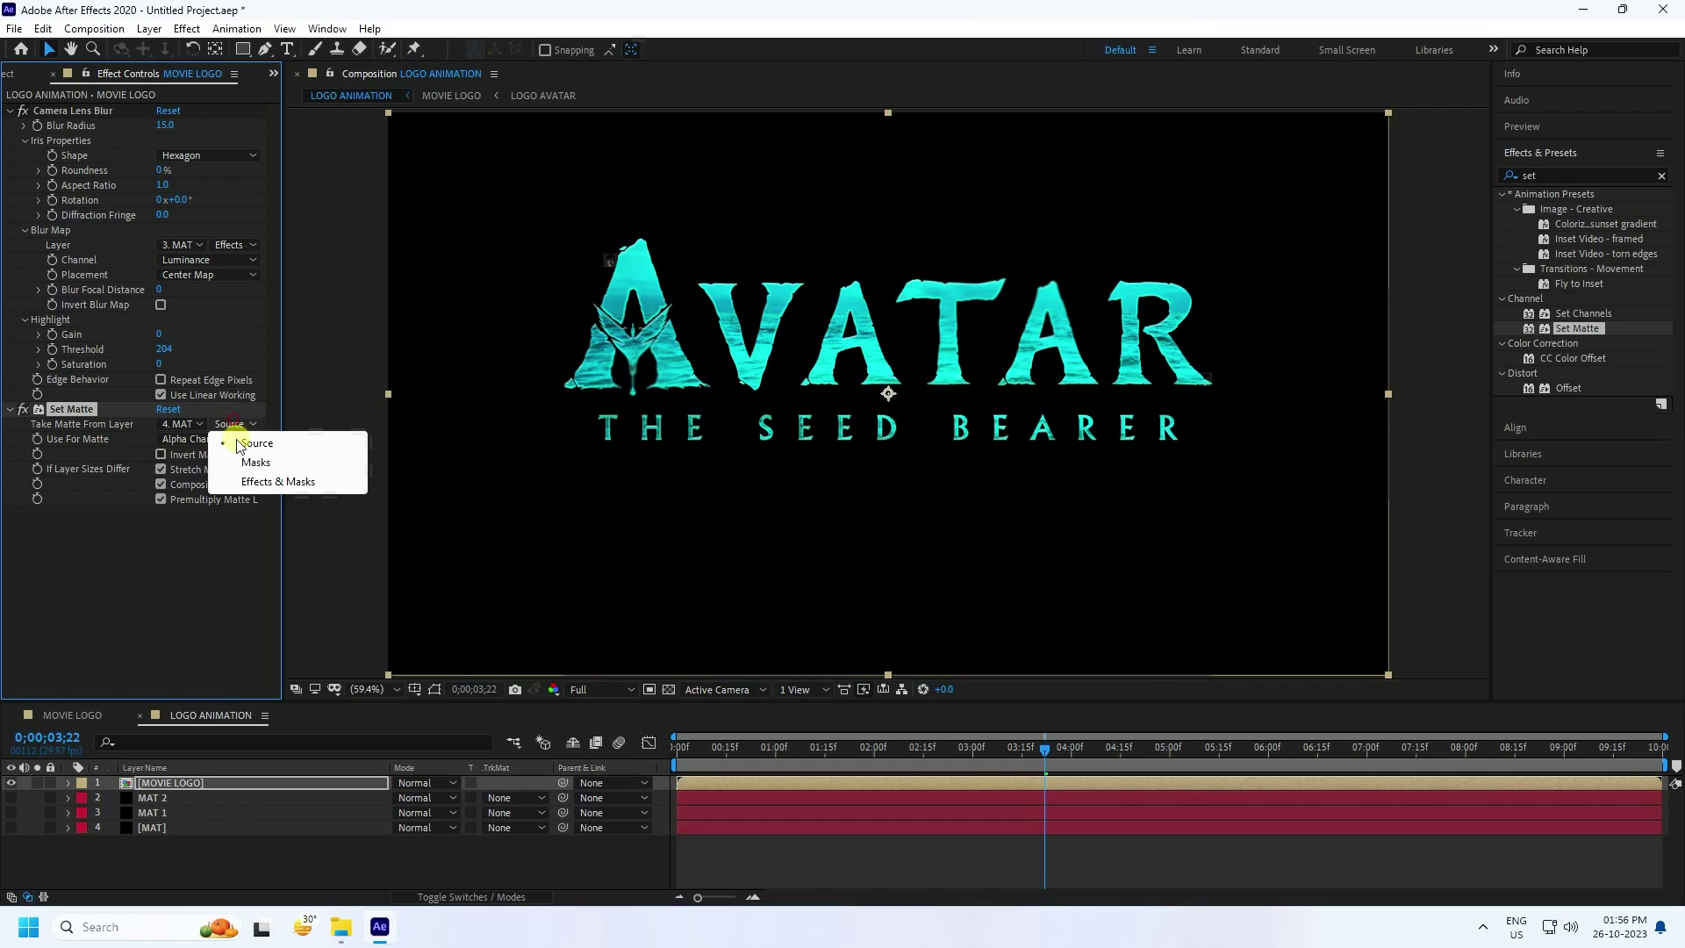
pyautogui.click(249, 482)
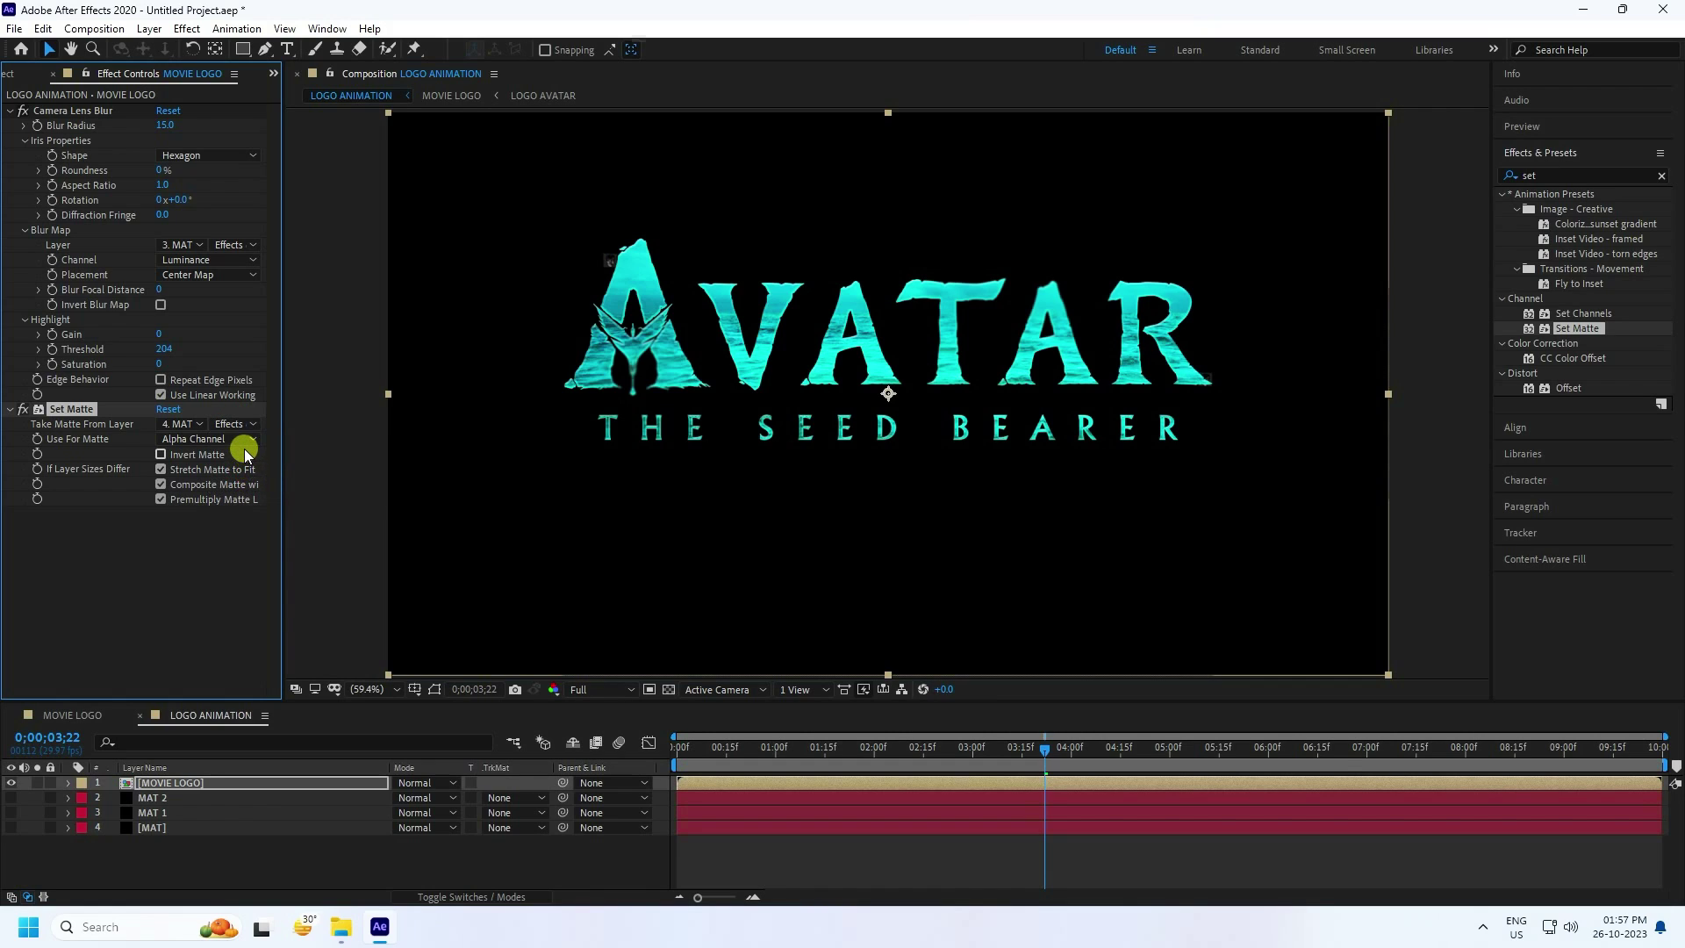
pyautogui.click(201, 445)
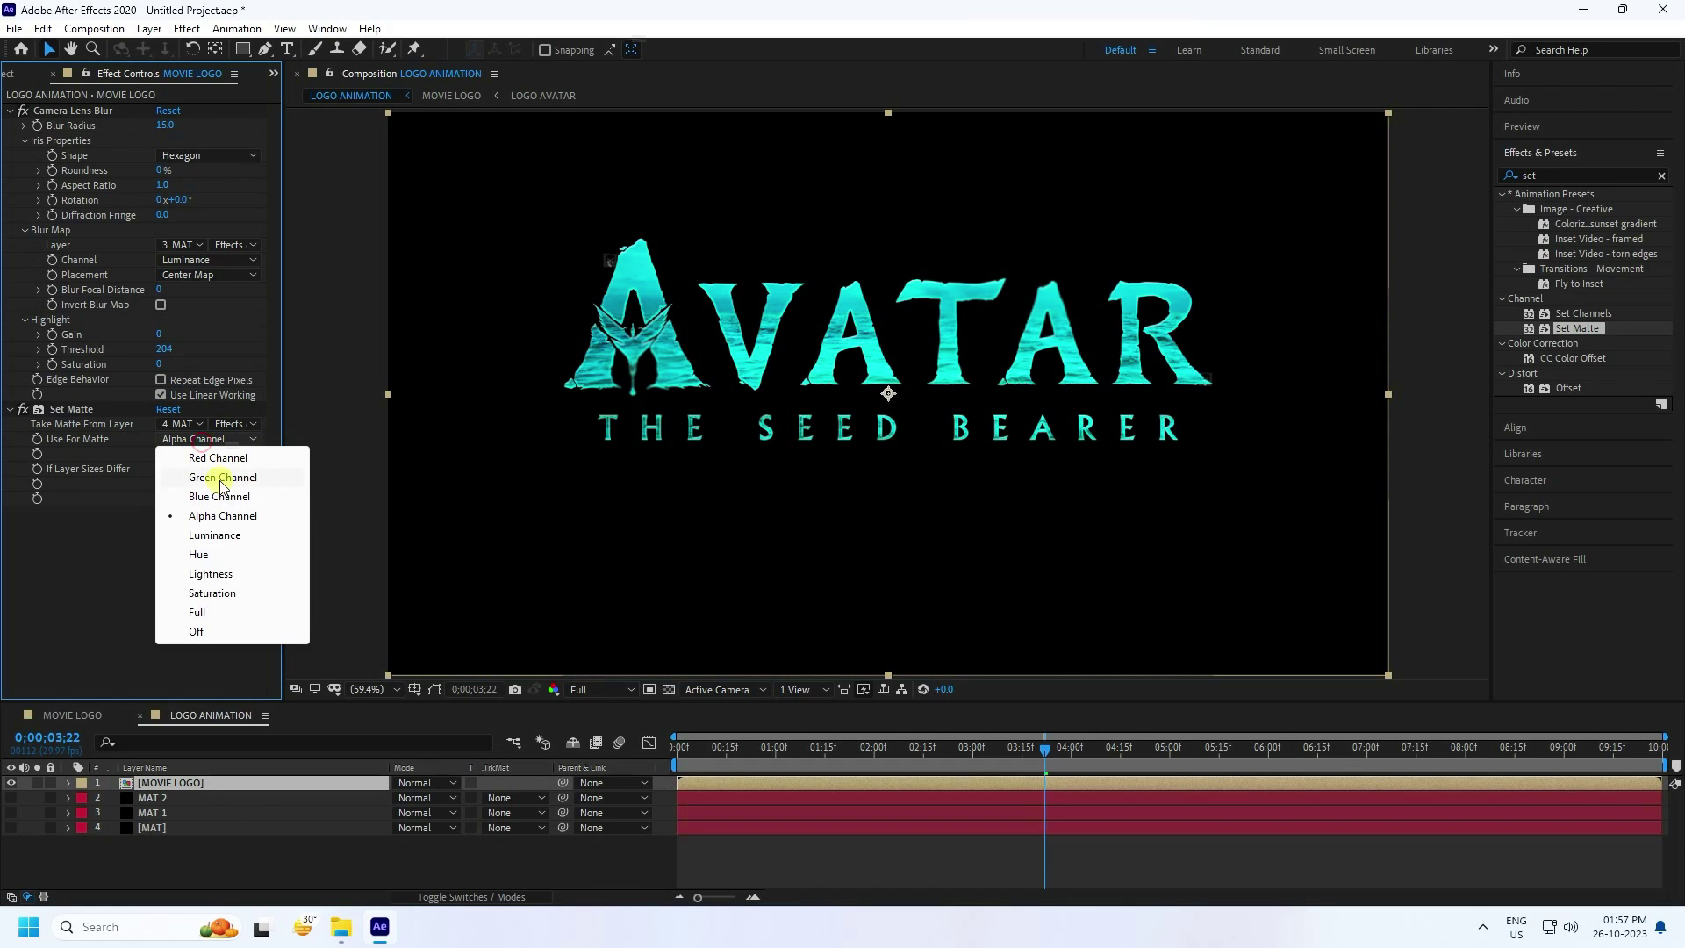
pyautogui.click(217, 539)
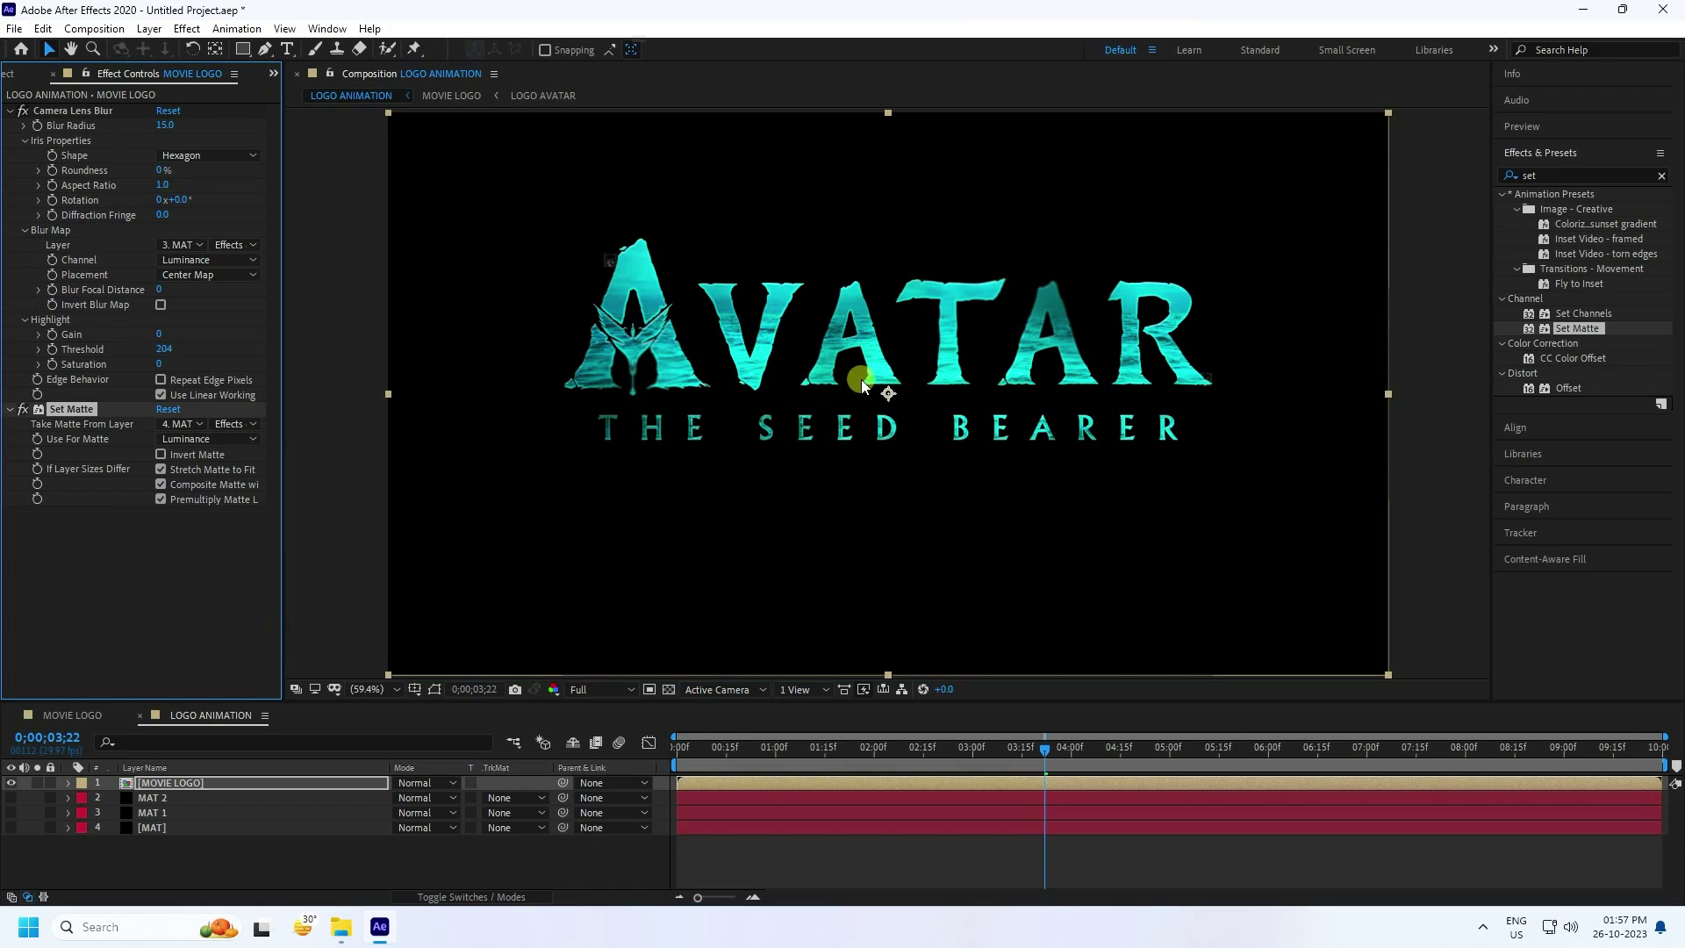
# Preview the logo reveal from the start of the composition, then park the playhead at 0;00;01;12.
pyautogui.moveTo(1046, 745); pyautogui.dragTo(575, 762)
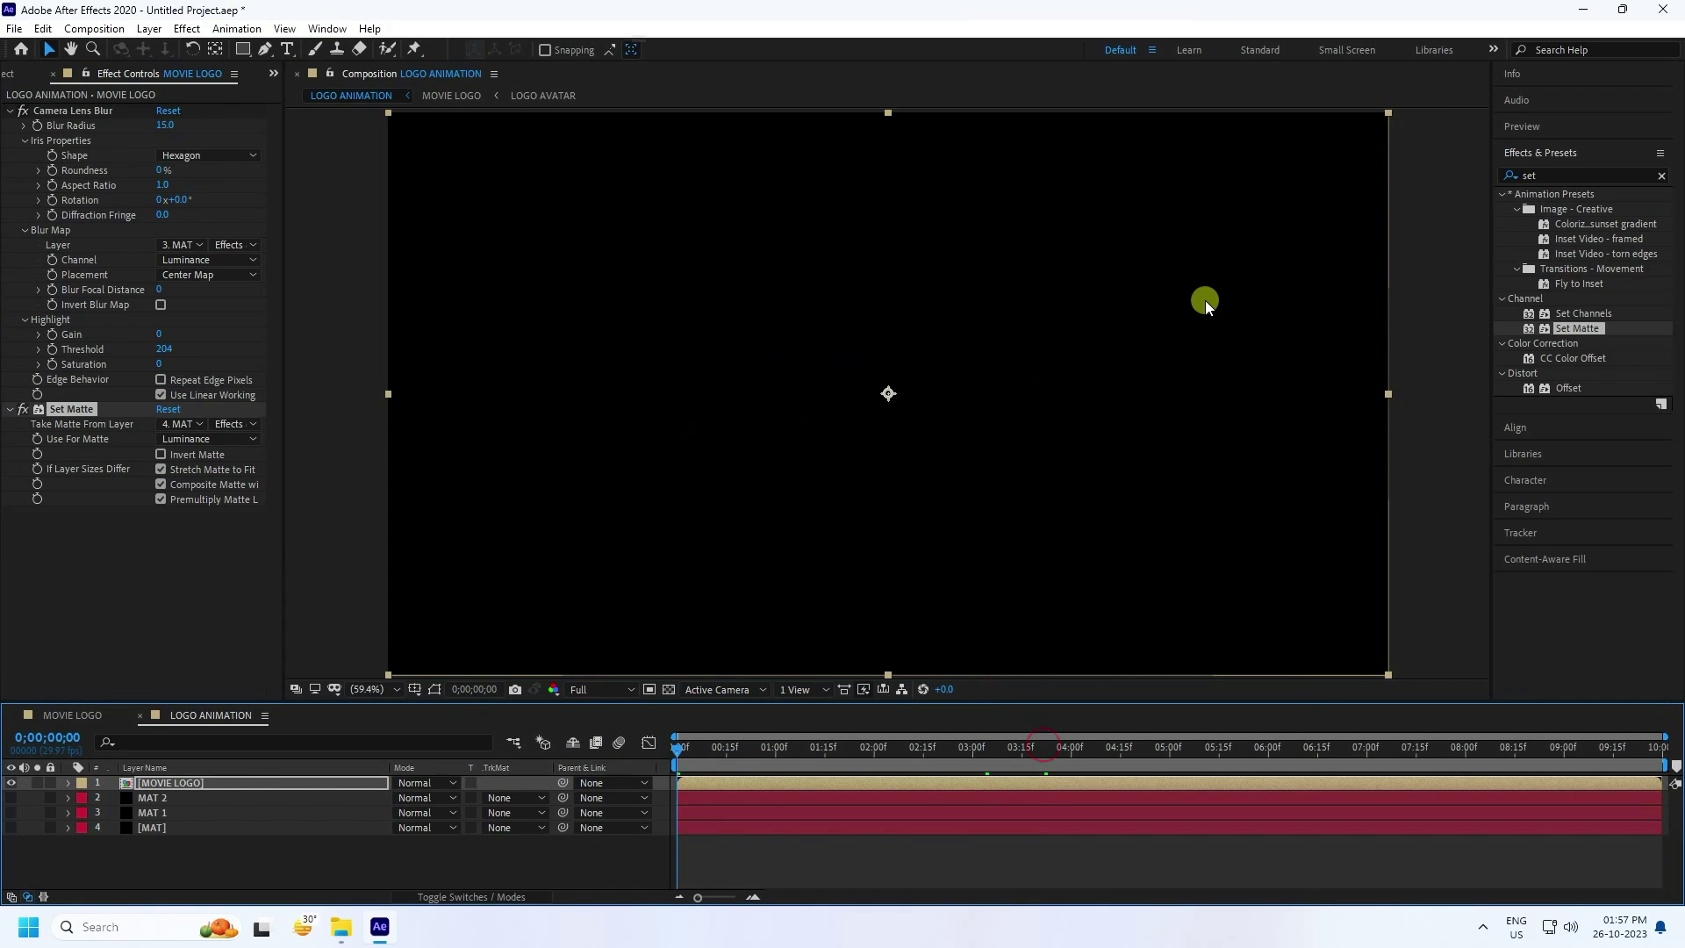
pyautogui.click(1518, 127)
pyautogui.click(1580, 151)
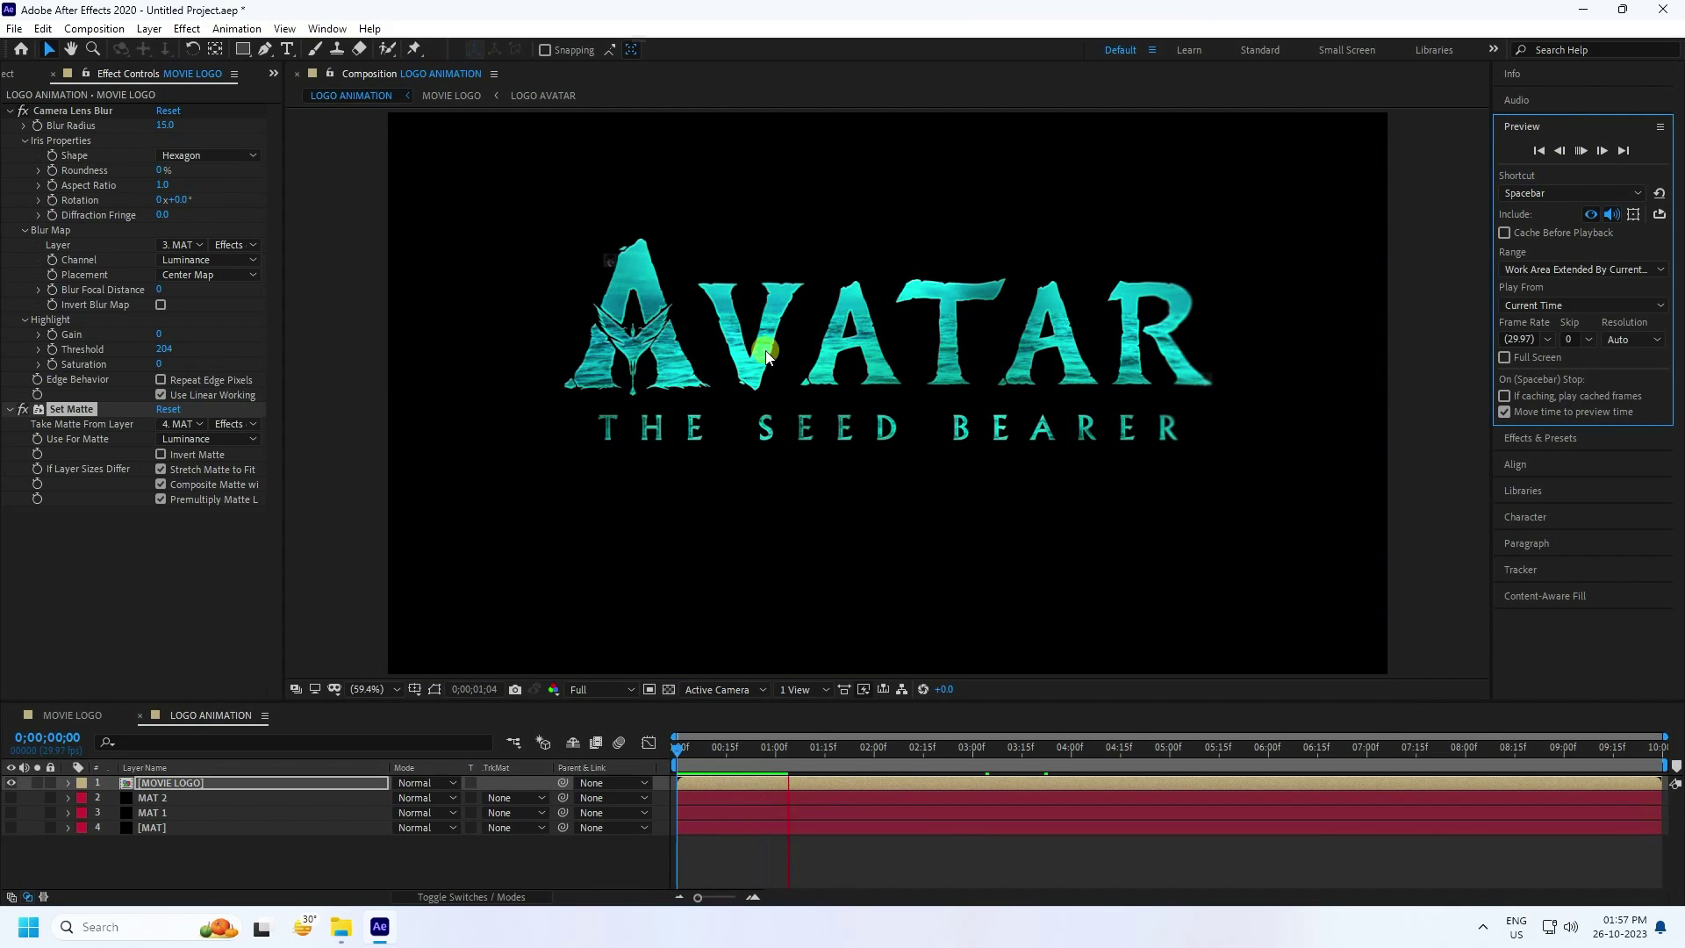
pyautogui.click(815, 748)
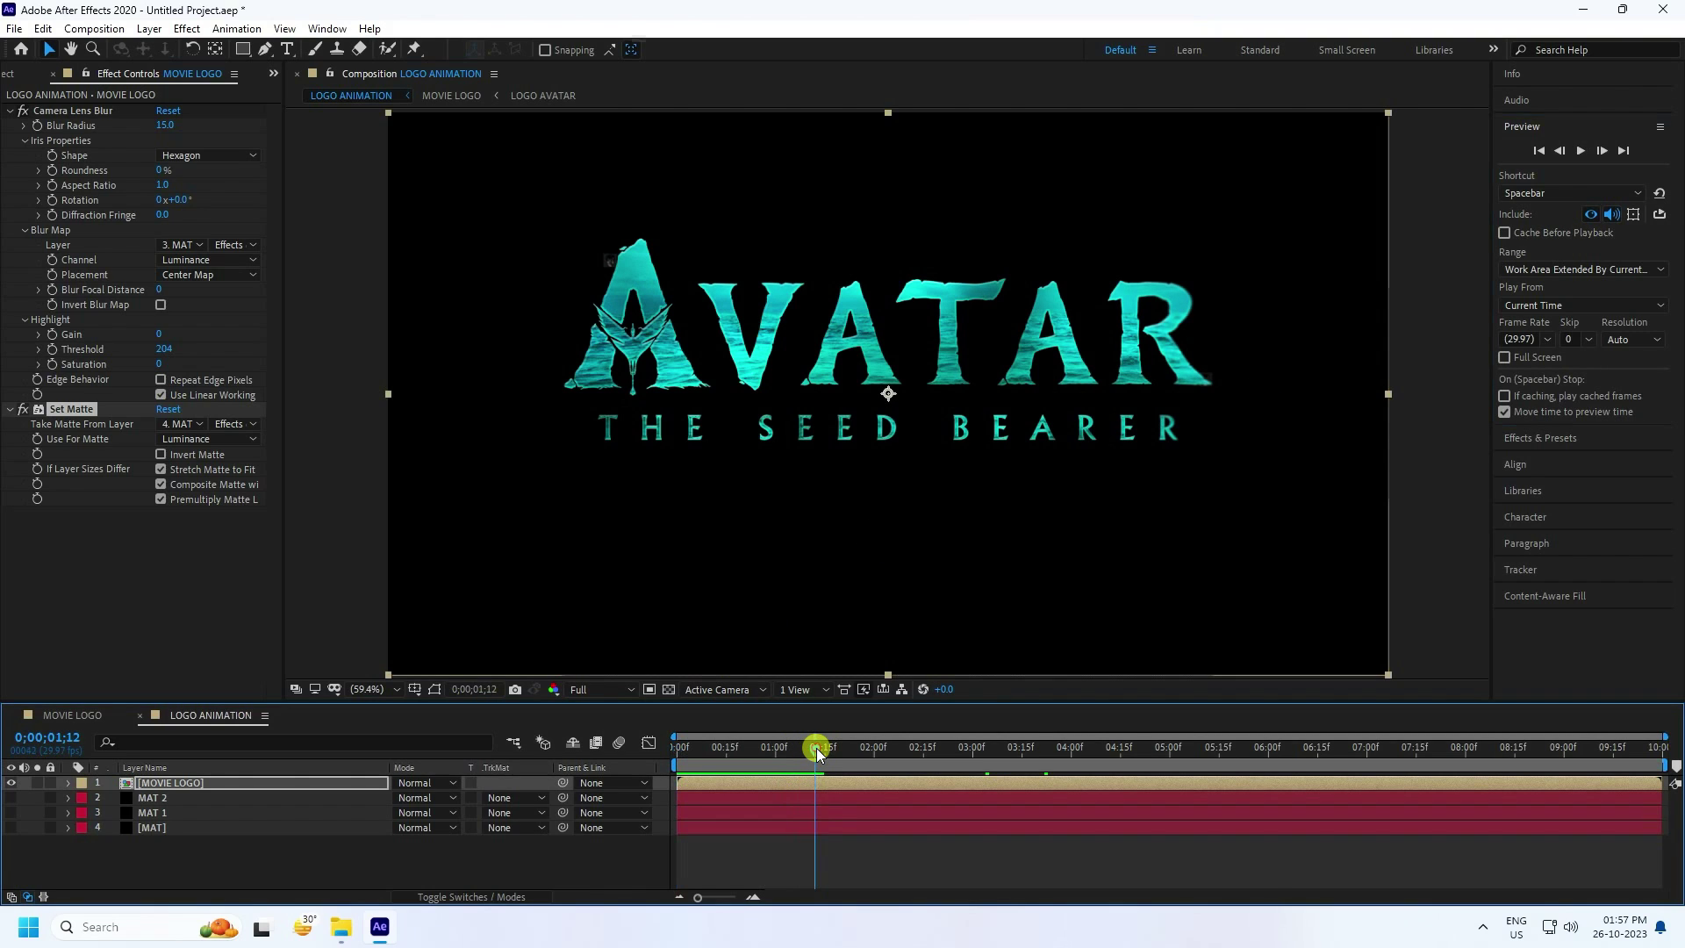
# Find the Turbulent Displace effect and add it below Set Matte on the MOVIE LOGO layer.
pyautogui.click(1545, 437)
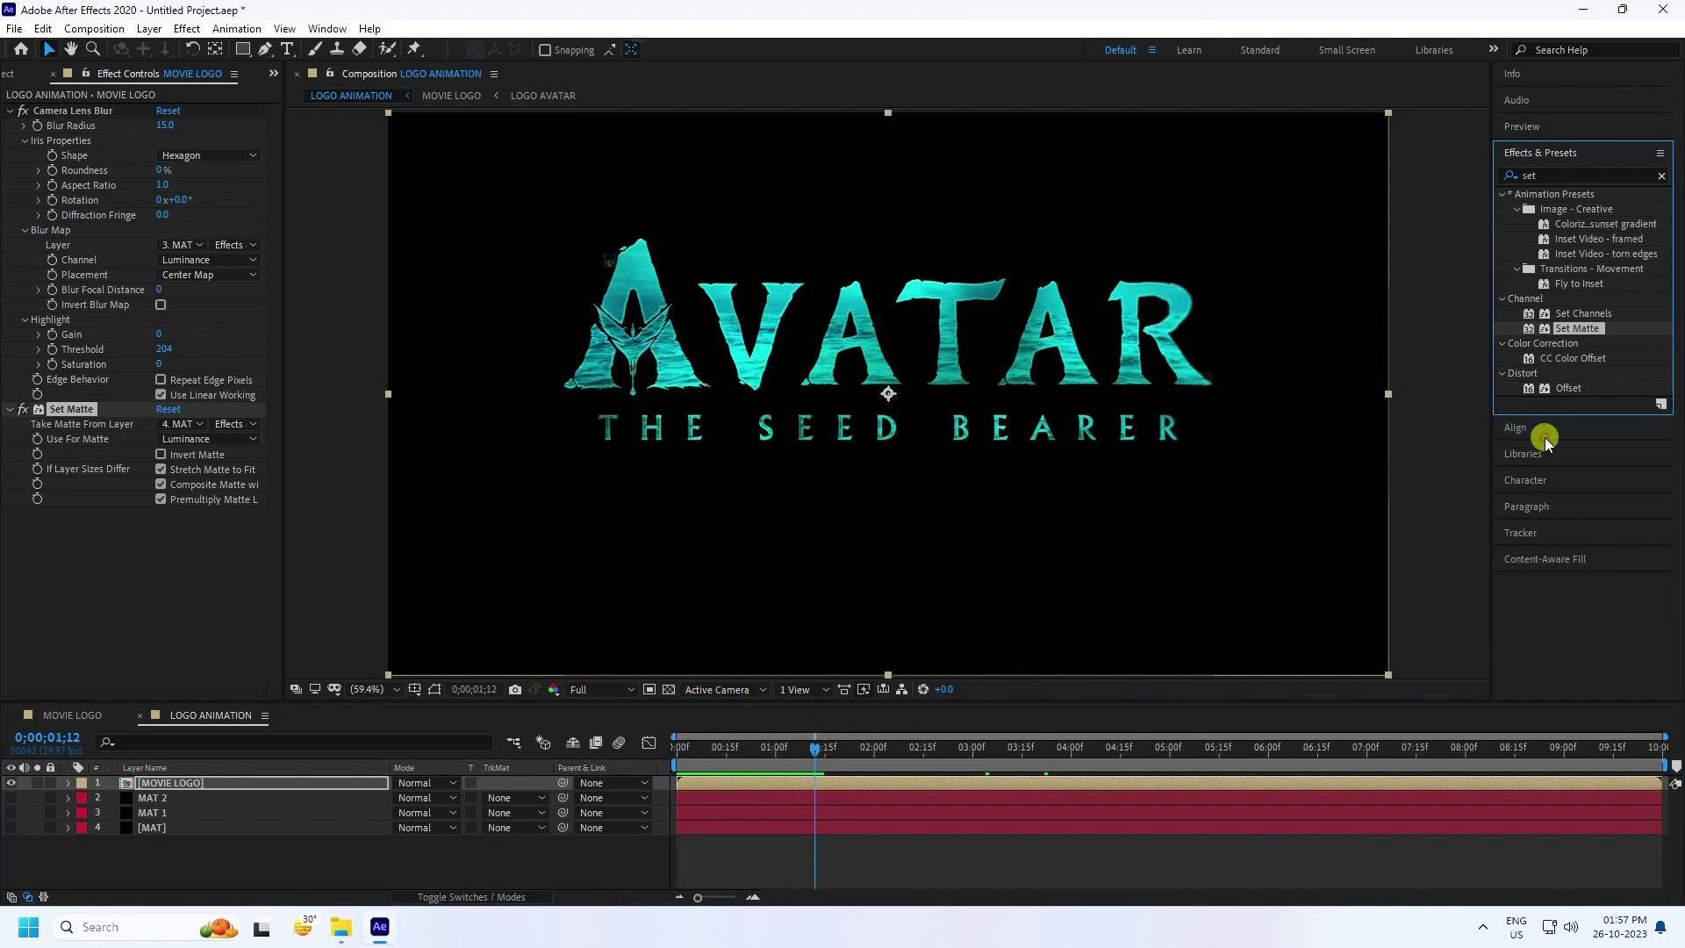
pyautogui.click(1559, 176)
pyautogui.write('tur')
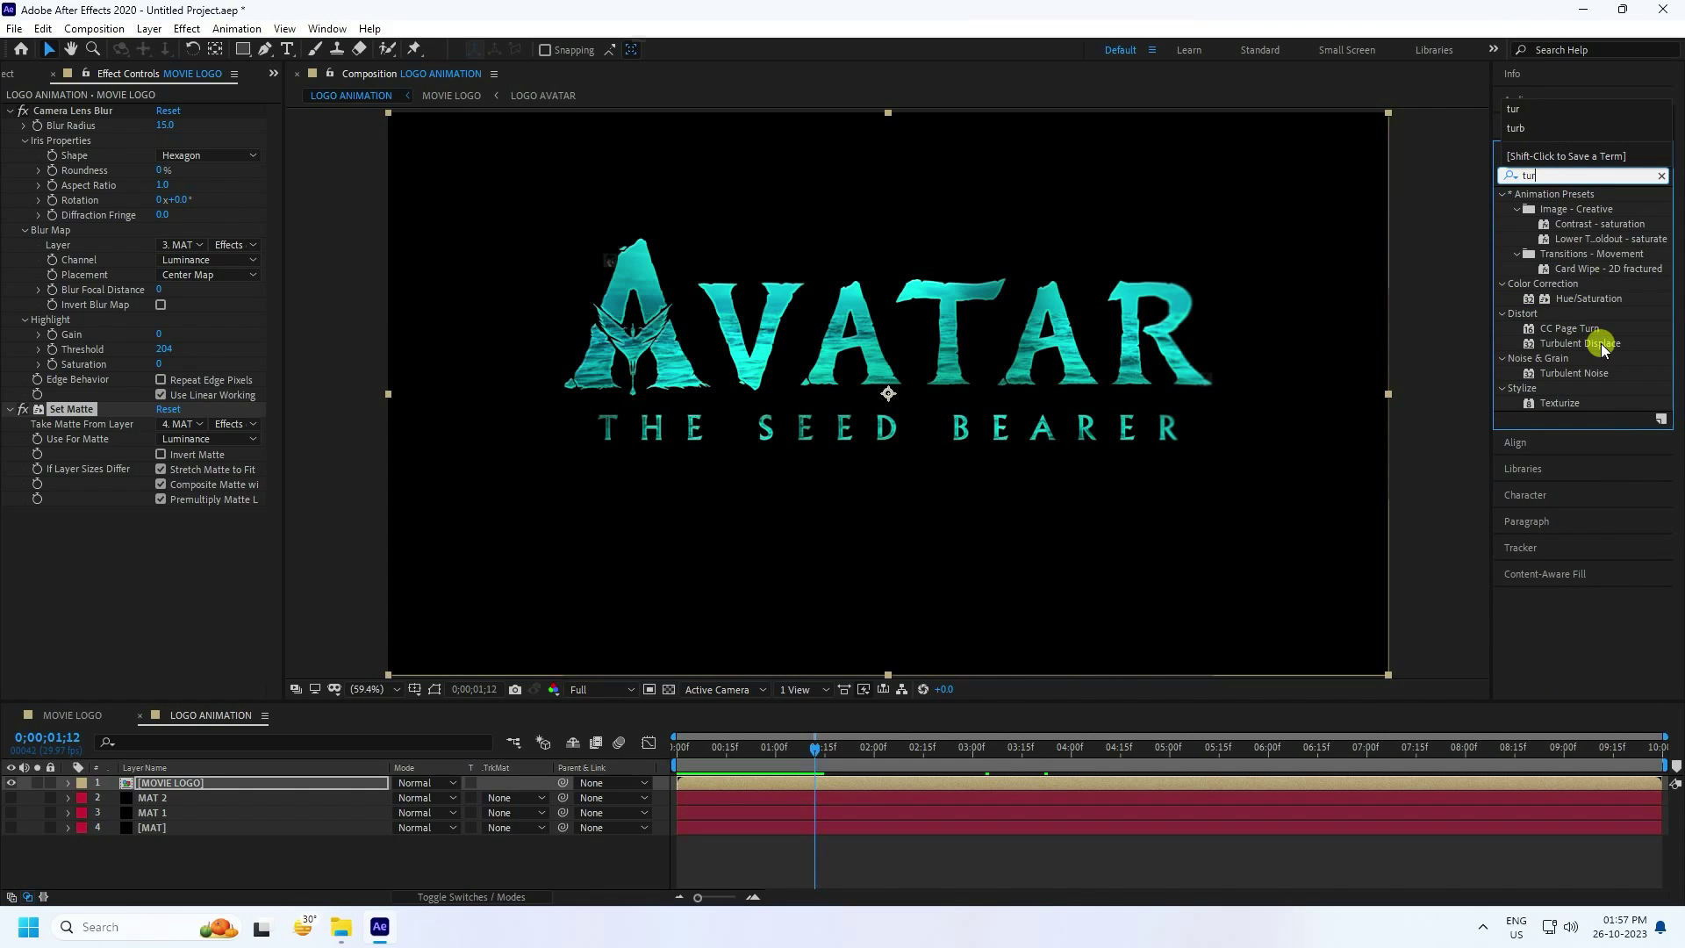
pyautogui.moveTo(1580, 343); pyautogui.dragTo(213, 592)
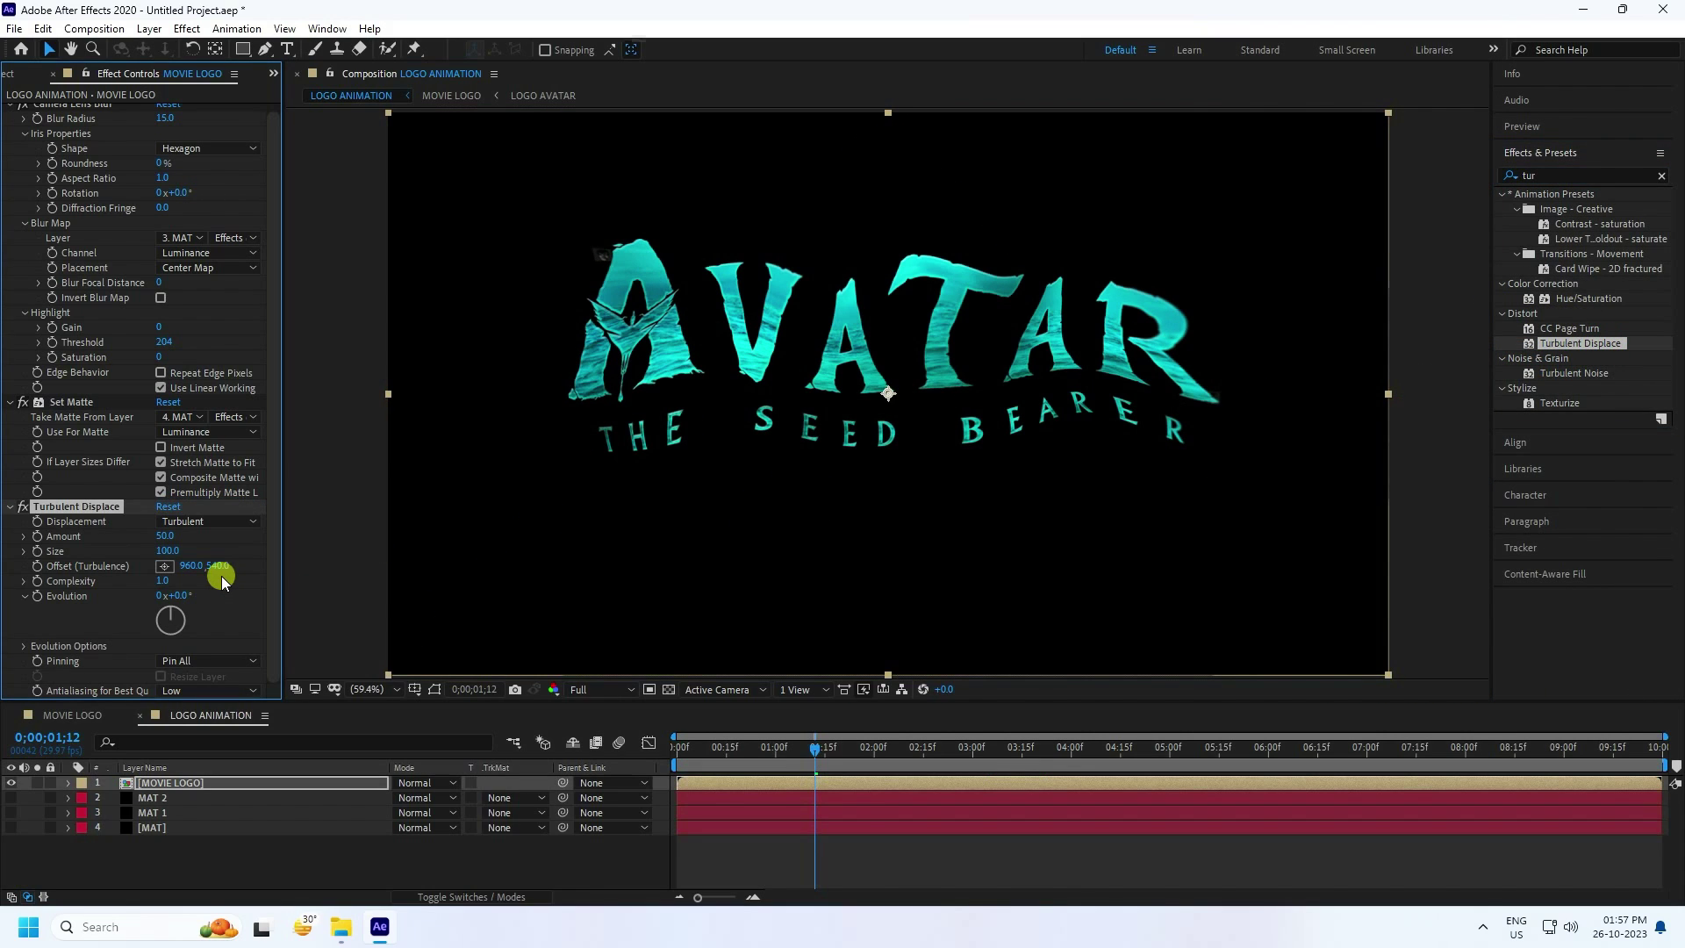
# Set the Turbulent Displace Amount to 25 and its Size to 50.
pyautogui.click(166, 537)
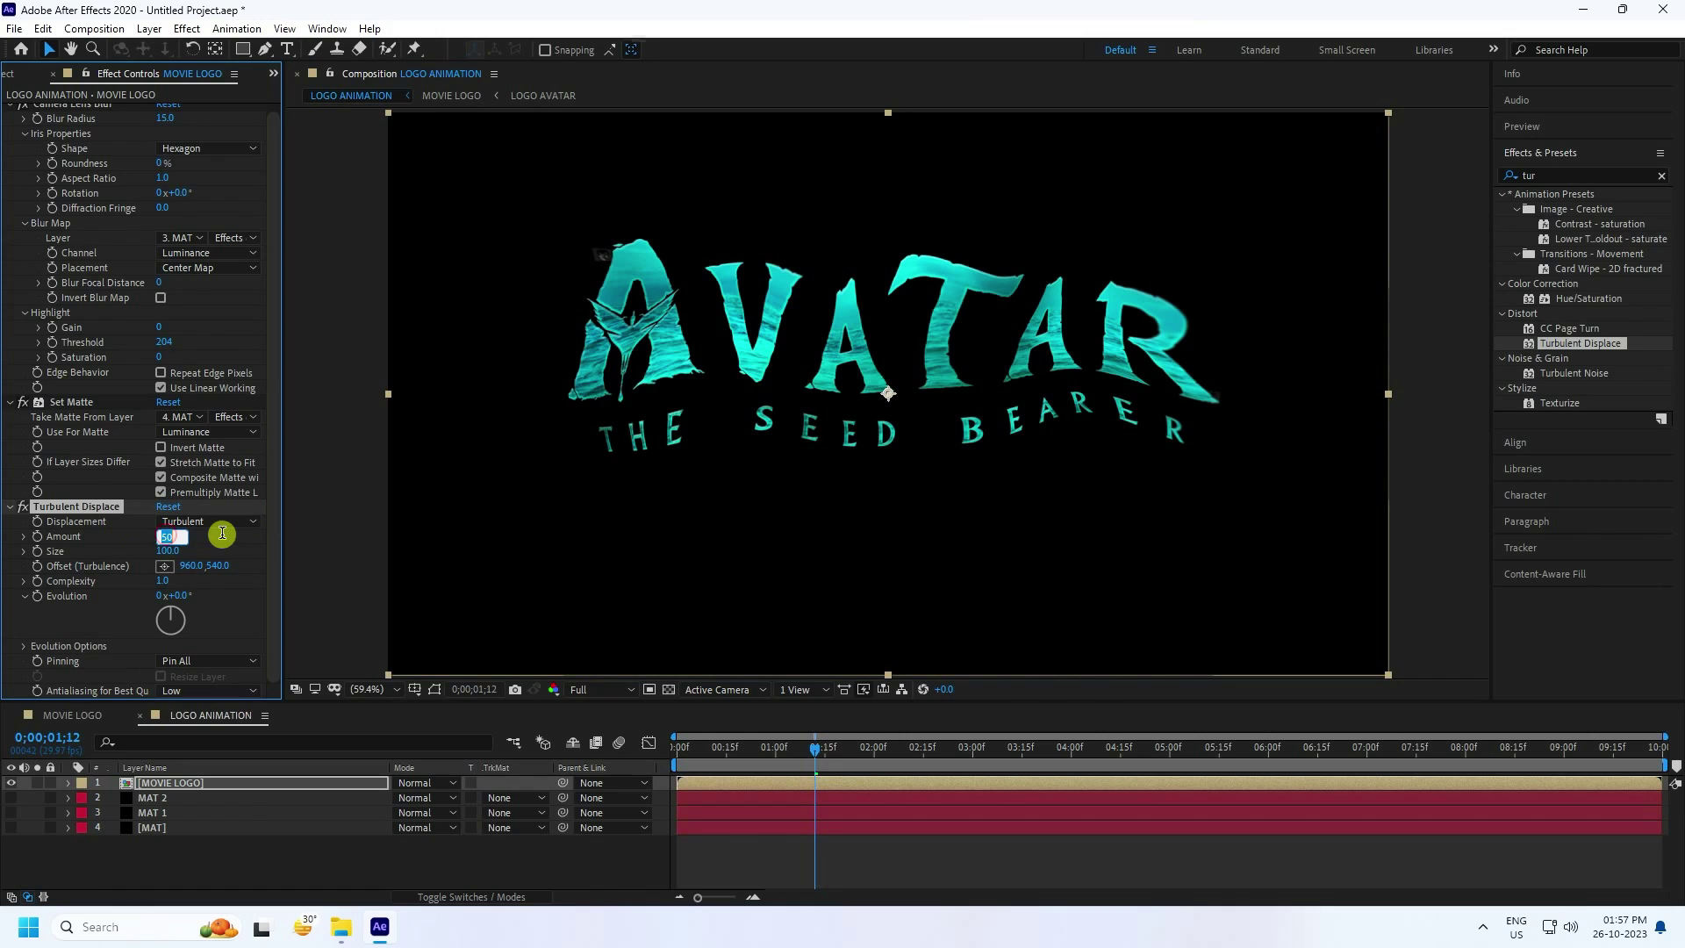
pyautogui.write('25')
pyautogui.press('Return')
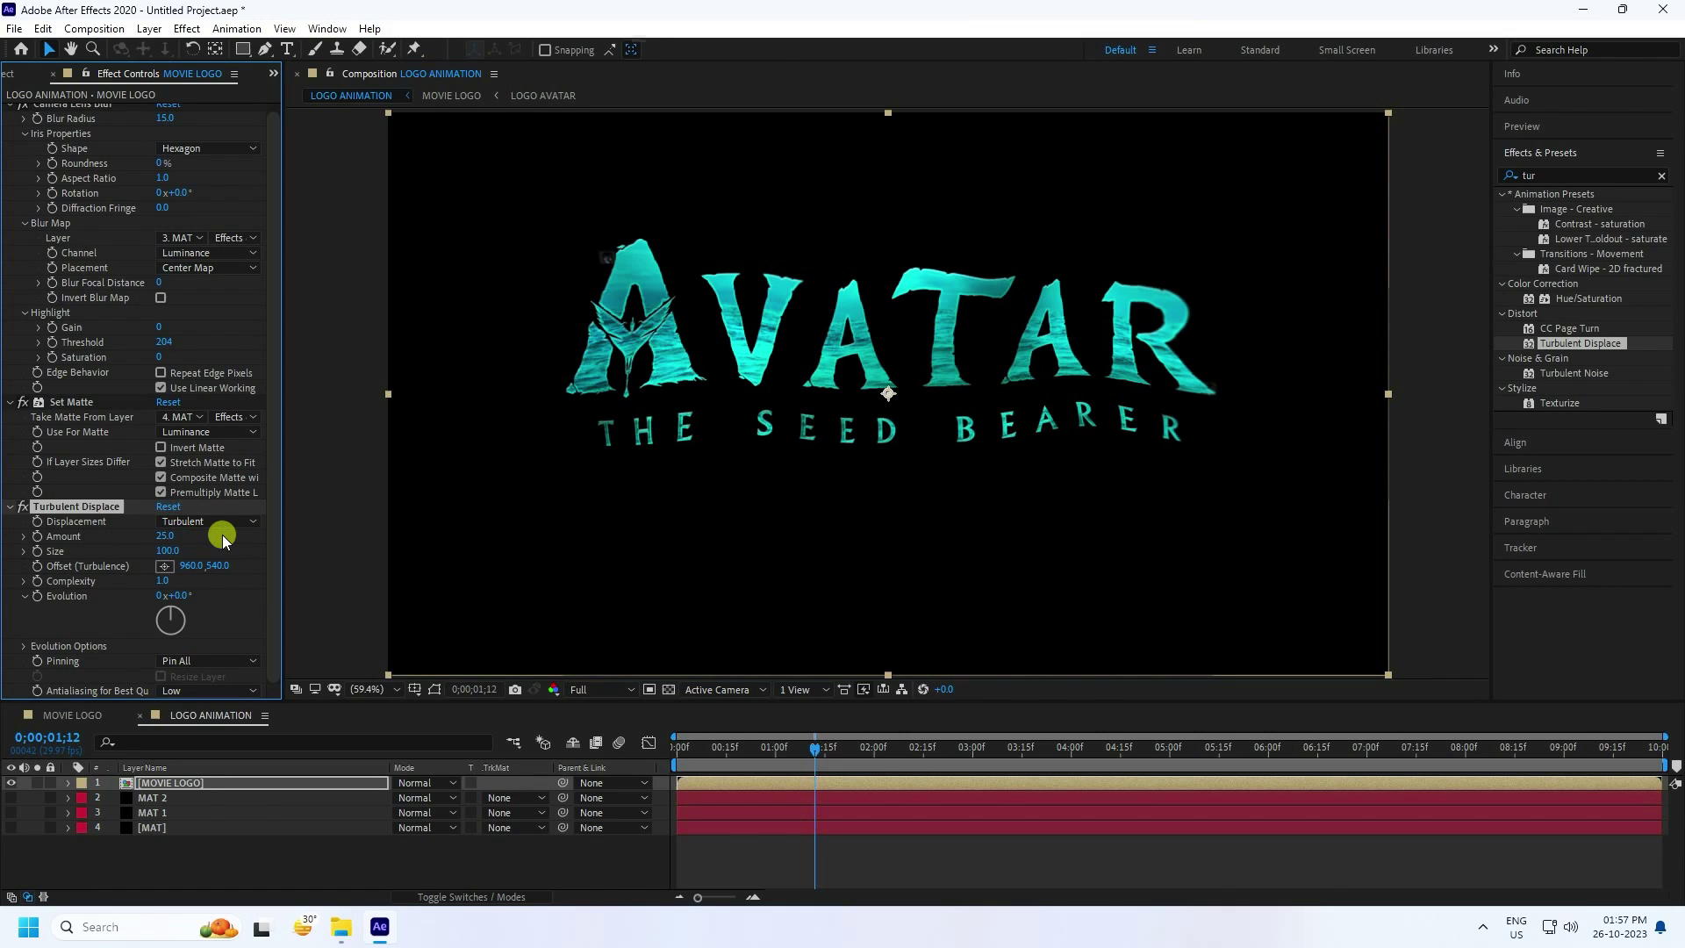
pyautogui.click(170, 553)
pyautogui.write('50')
pyautogui.press('Return')
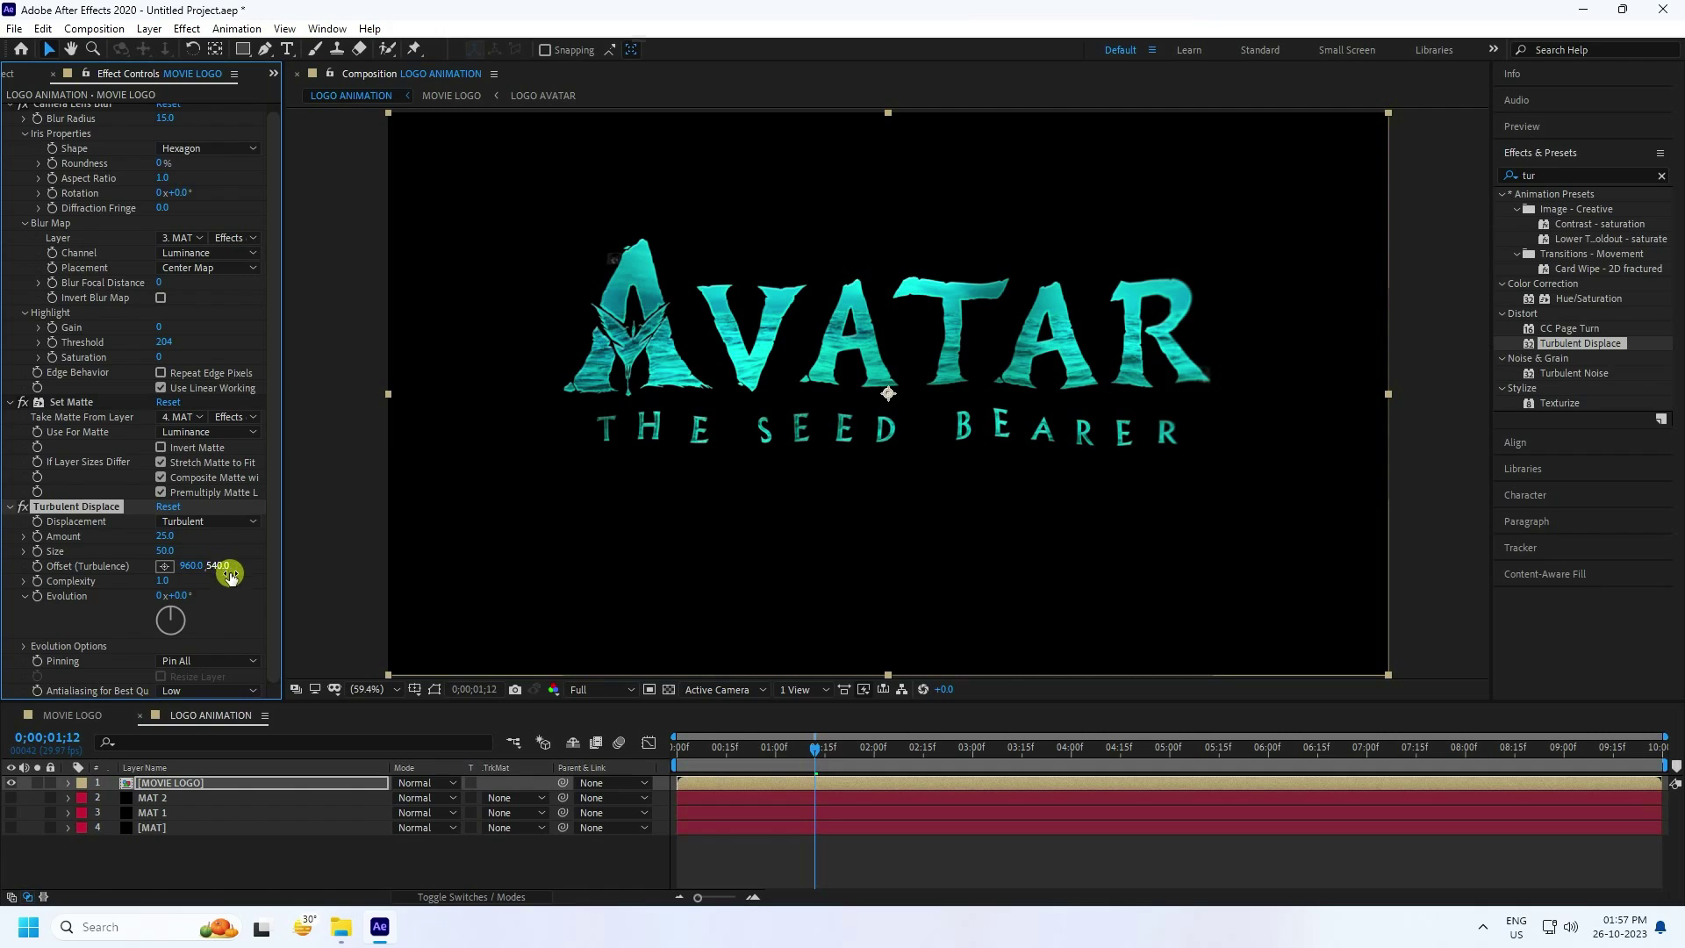
pyautogui.click(353, 693)
# Keyframe the Turbulent Displace Evolution from 0 at the composition start to 2 revolutions at 0;00;09;00.
pyautogui.moveTo(817, 748); pyautogui.dragTo(444, 781)
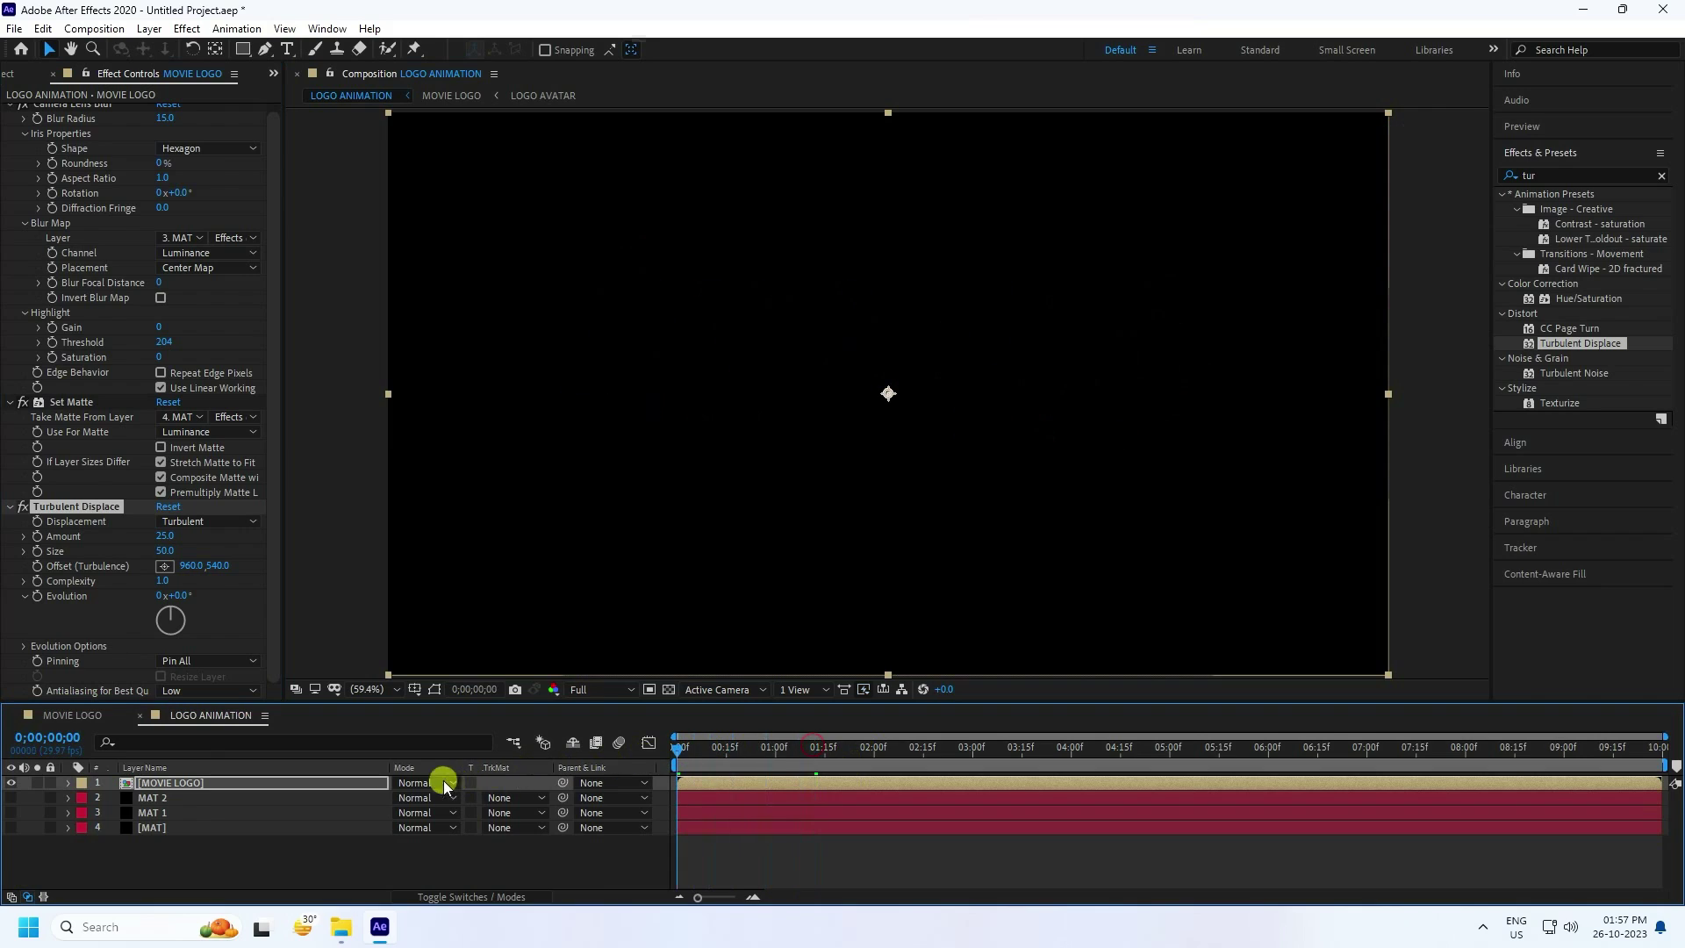
pyautogui.click(38, 597)
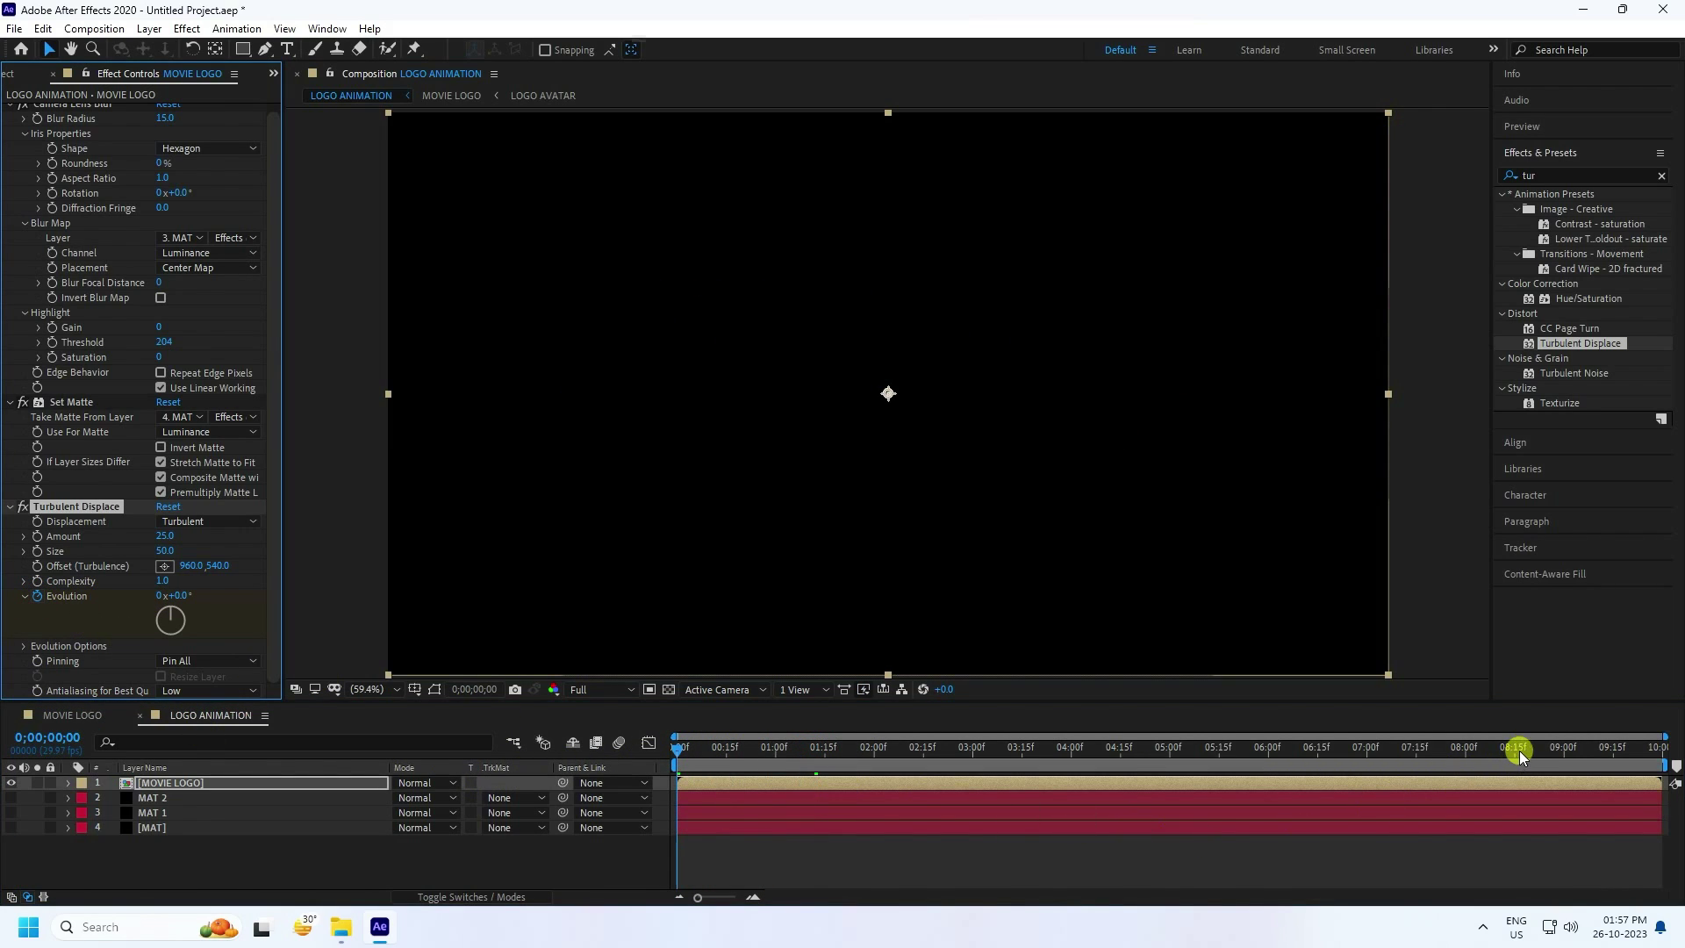
pyautogui.click(1564, 745)
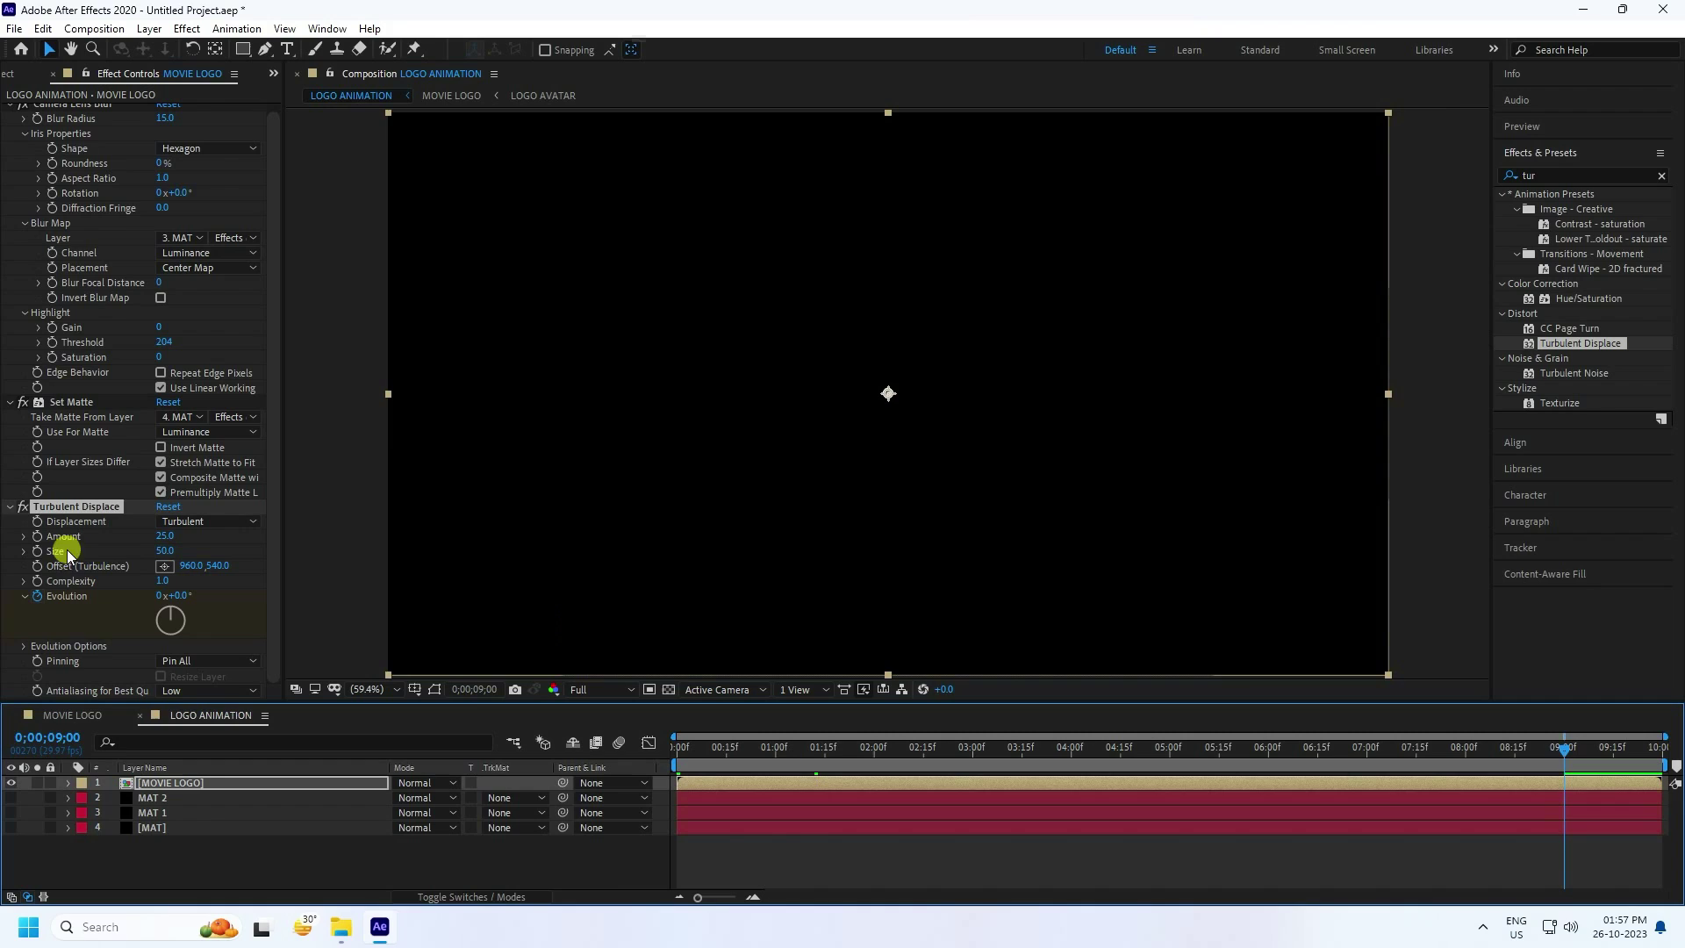
pyautogui.click(160, 597)
pyautogui.write('2')
pyautogui.press('Return')
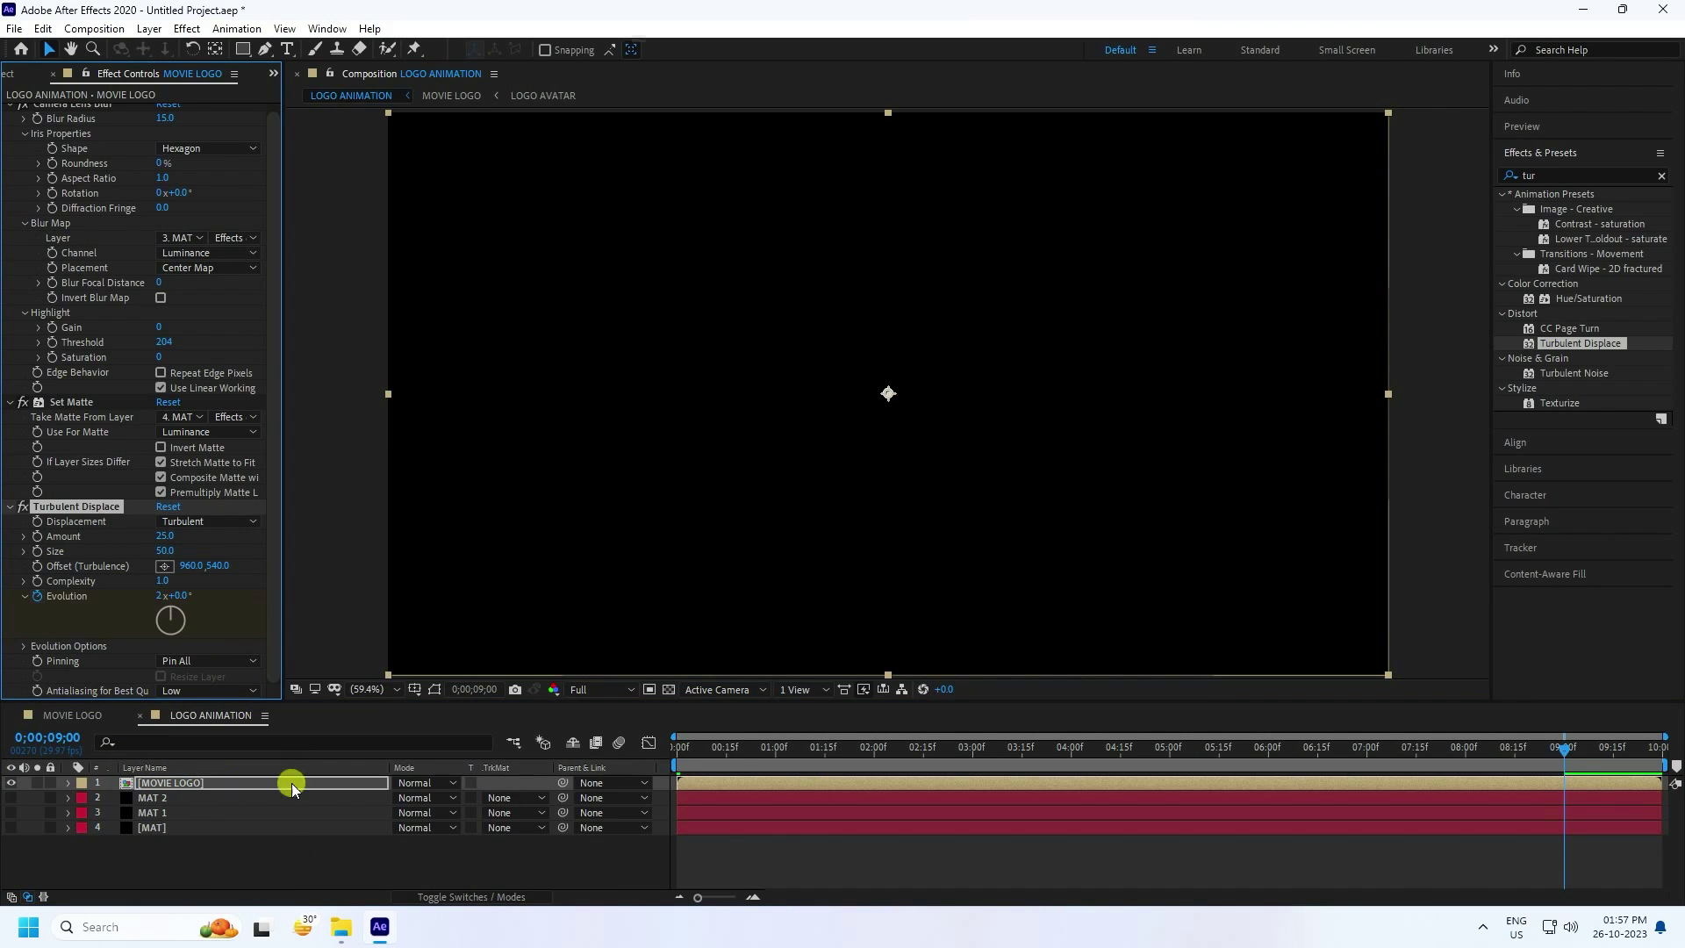
# Return to the composition start and apply Easy Ease to both Evolution keyframes of the MOVIE LOGO layer.
pyautogui.moveTo(717, 747); pyautogui.dragTo(482, 752)
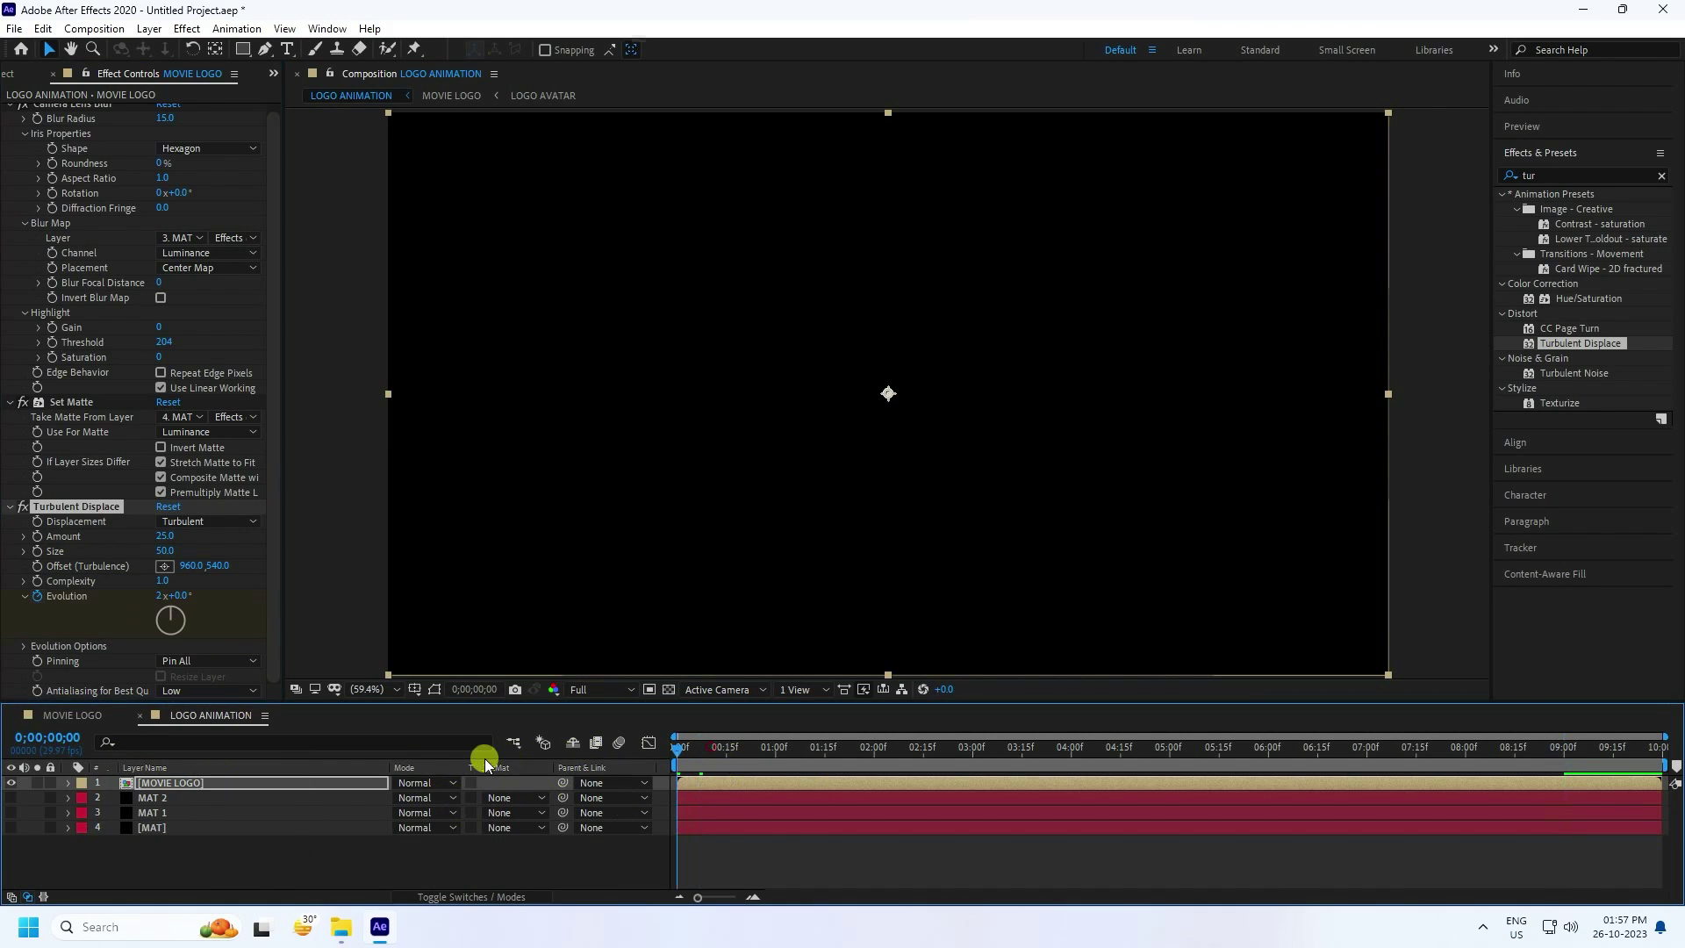
pyautogui.click(178, 783)
pyautogui.press('u')
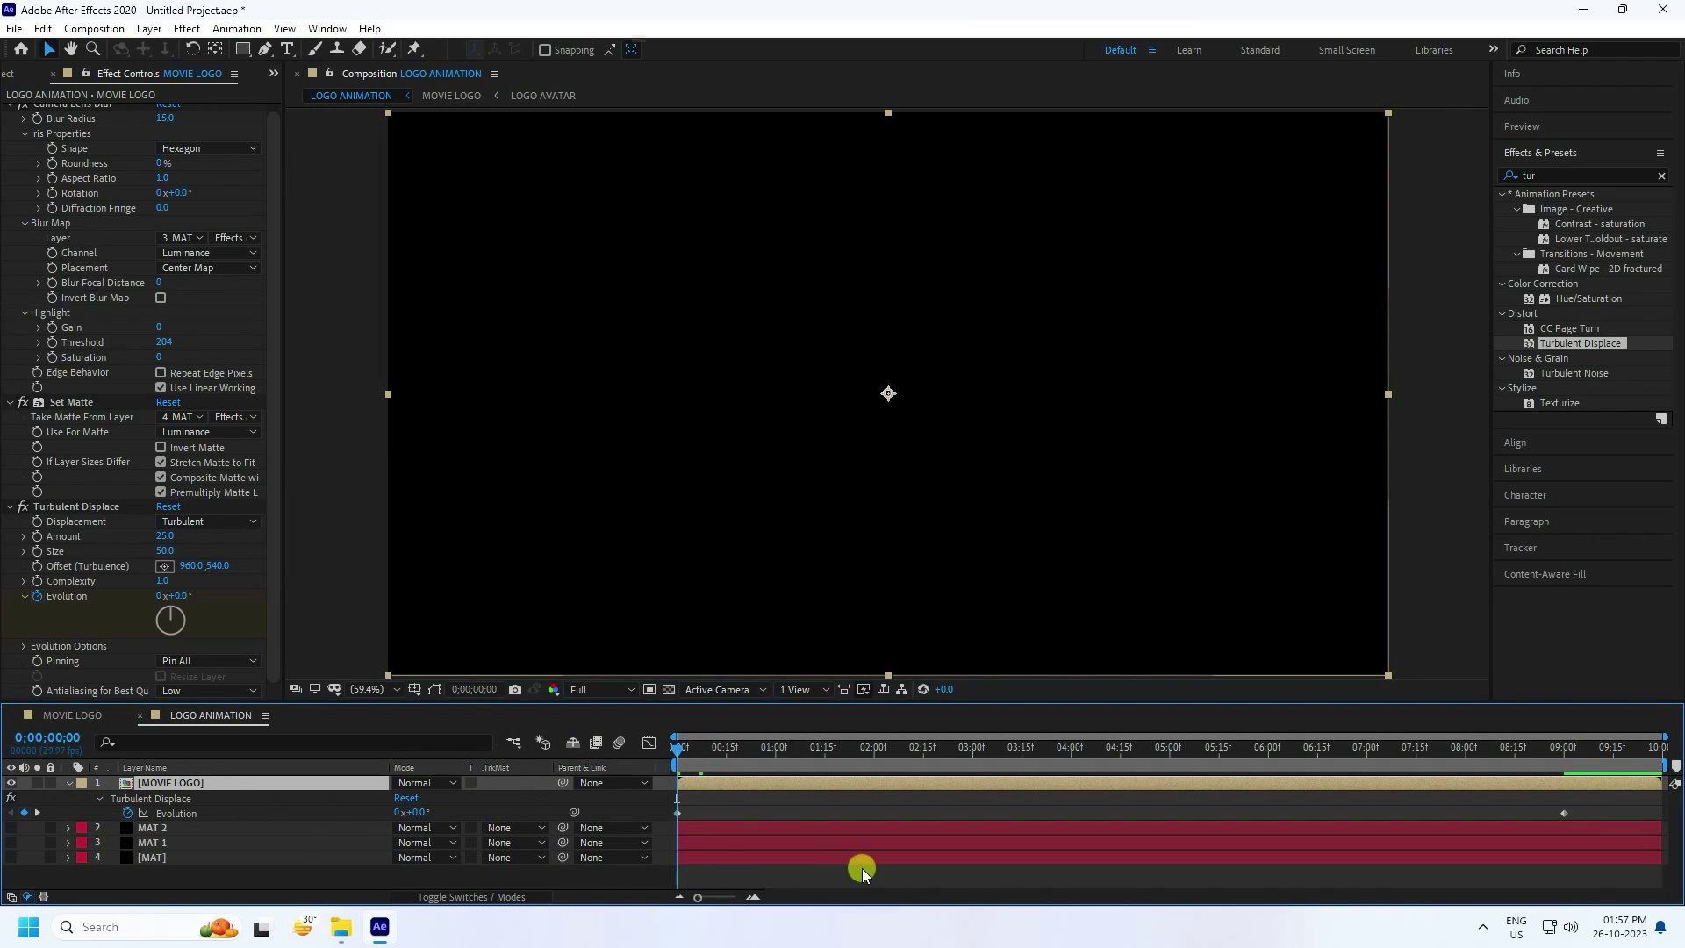
pyautogui.moveTo(1592, 881); pyautogui.dragTo(660, 784)
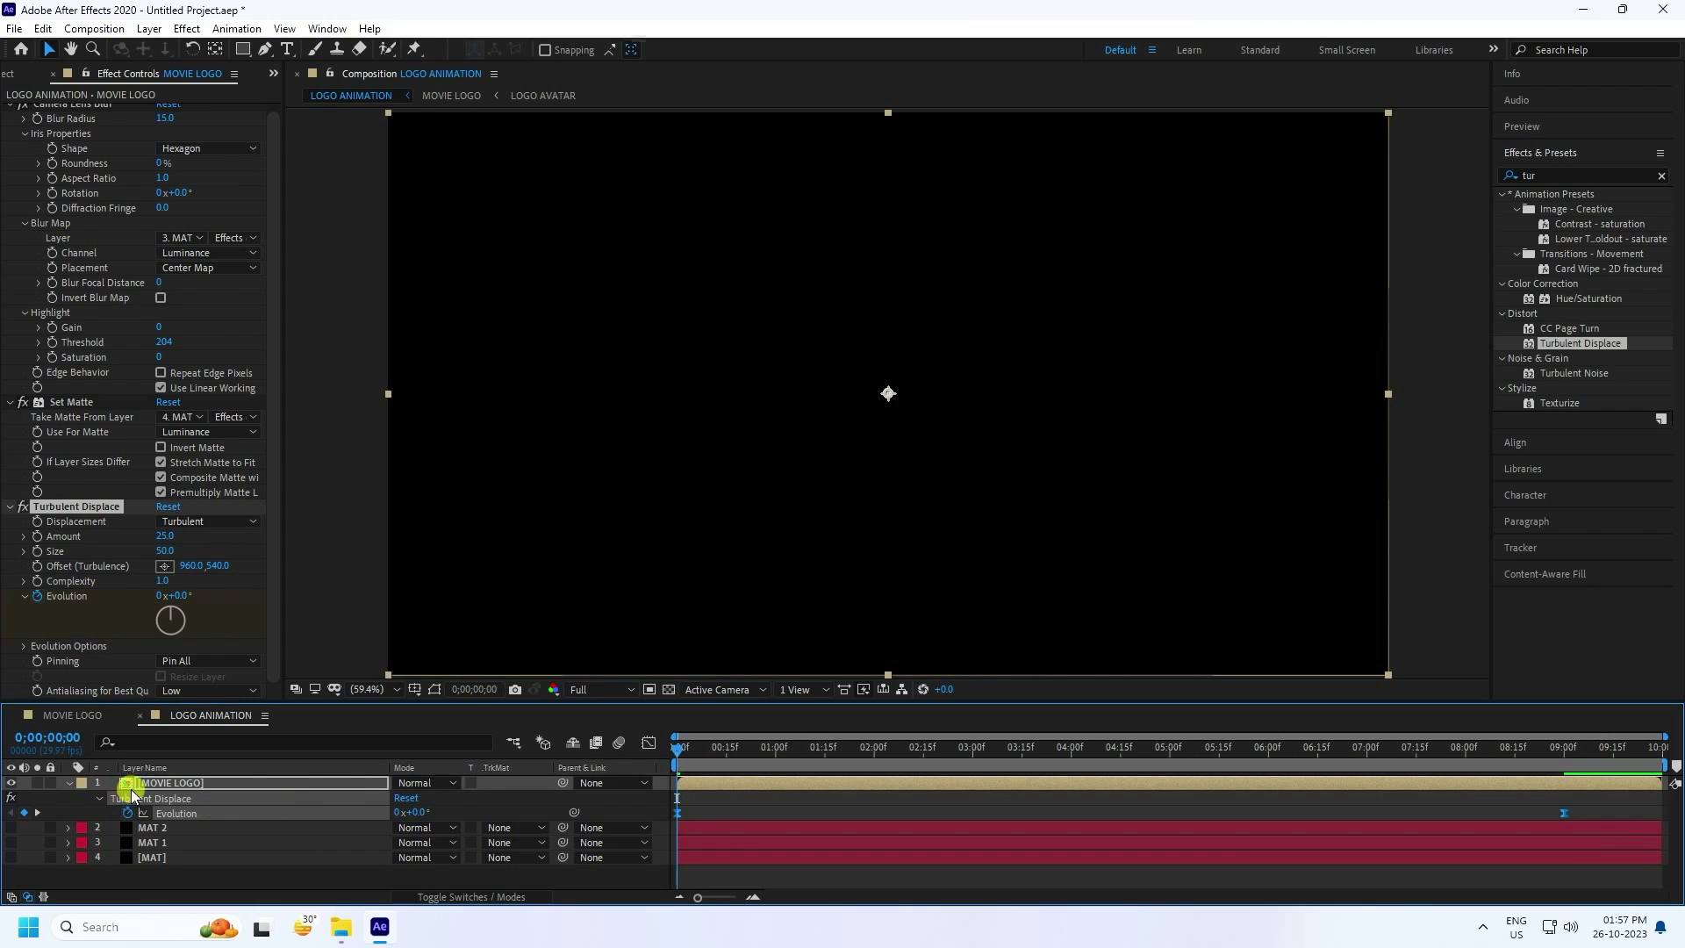
pyautogui.click(66, 783)
# Preview the displaced logo animation from the start and stop at 0;00;03;02.
pyautogui.click(1532, 129)
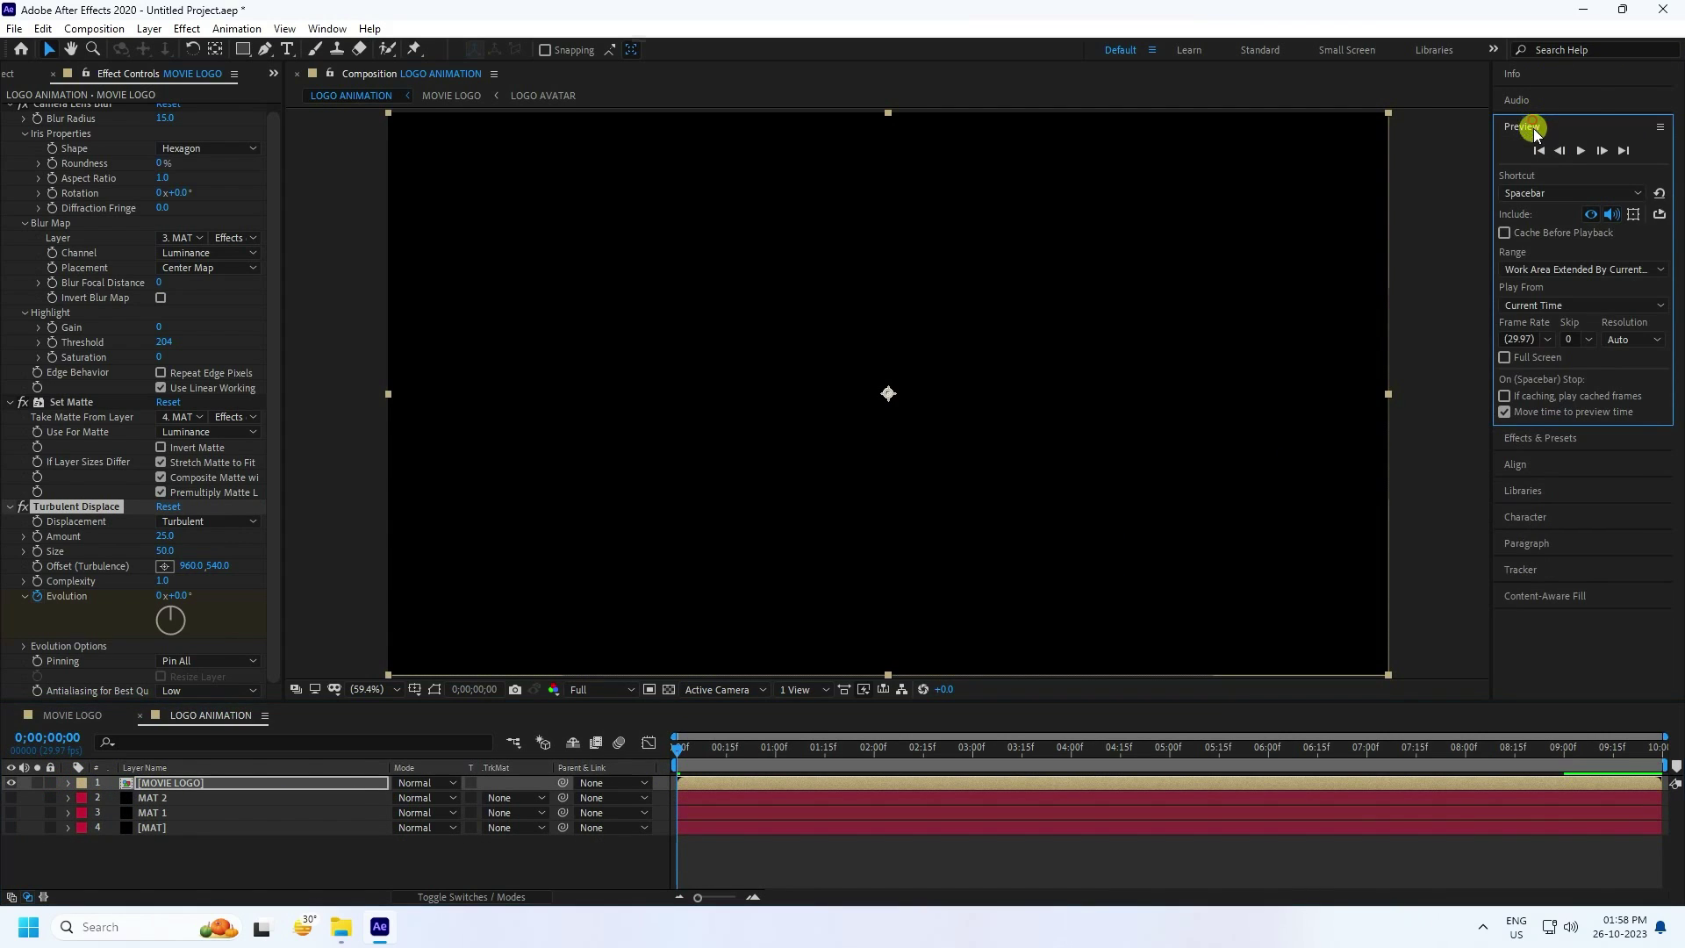
pyautogui.click(1578, 152)
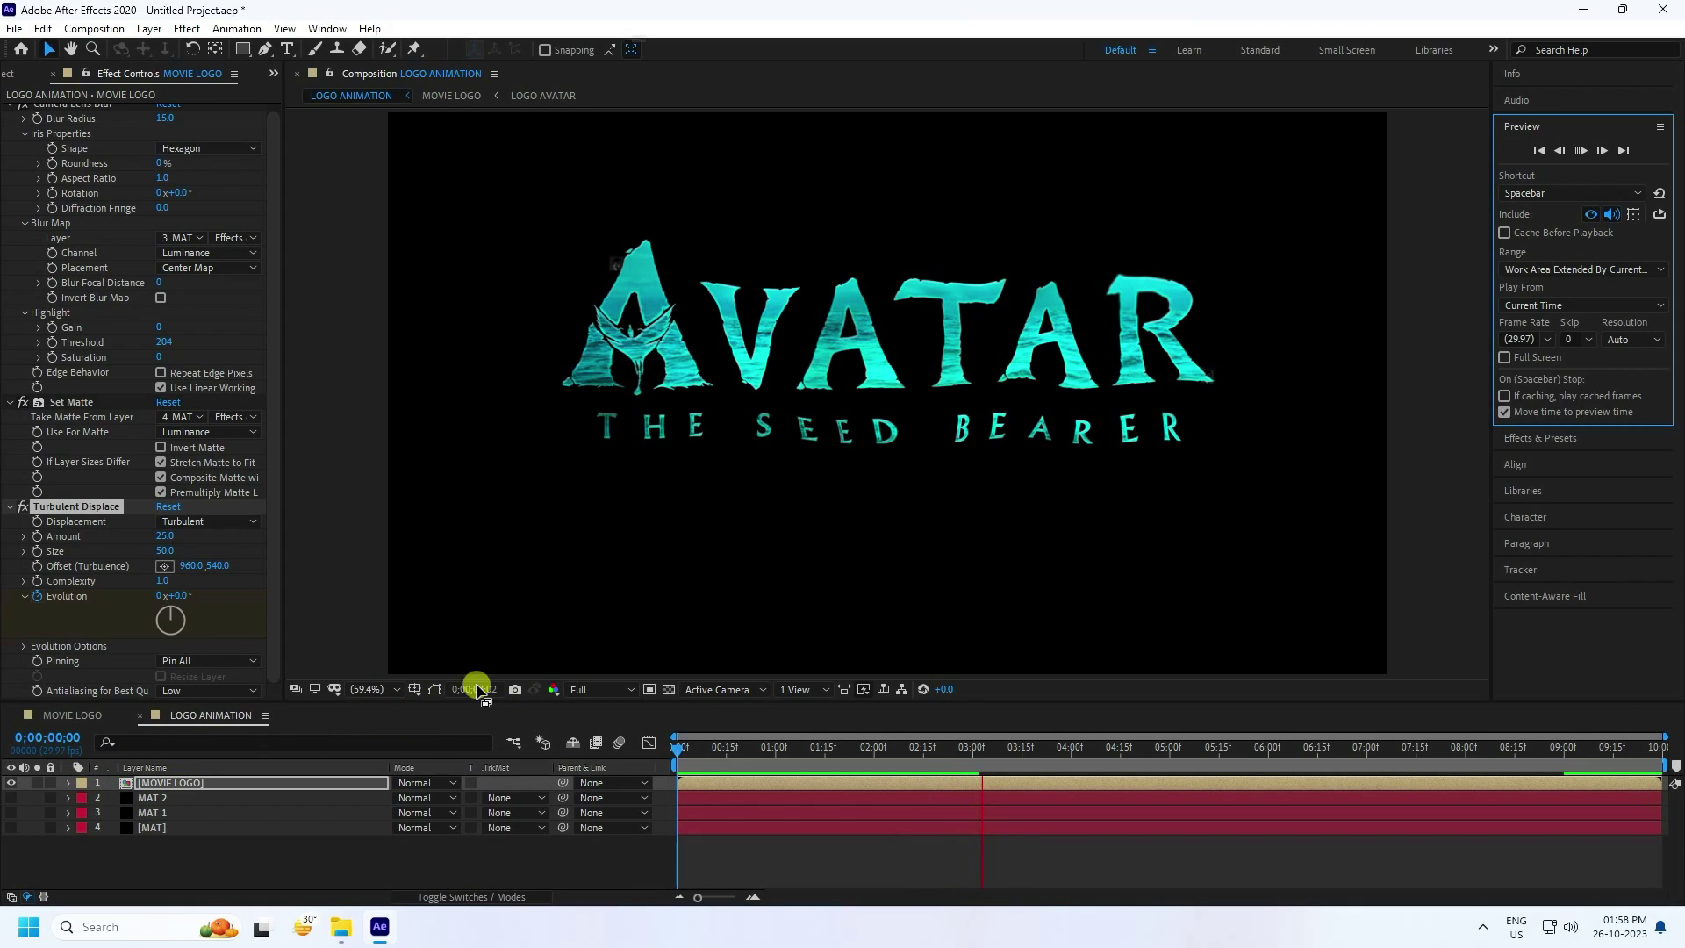
pyautogui.press('space')
# Find the Stylize Glow effect and apply it to the MOVIE LOGO layer.
pyautogui.click(1541, 439)
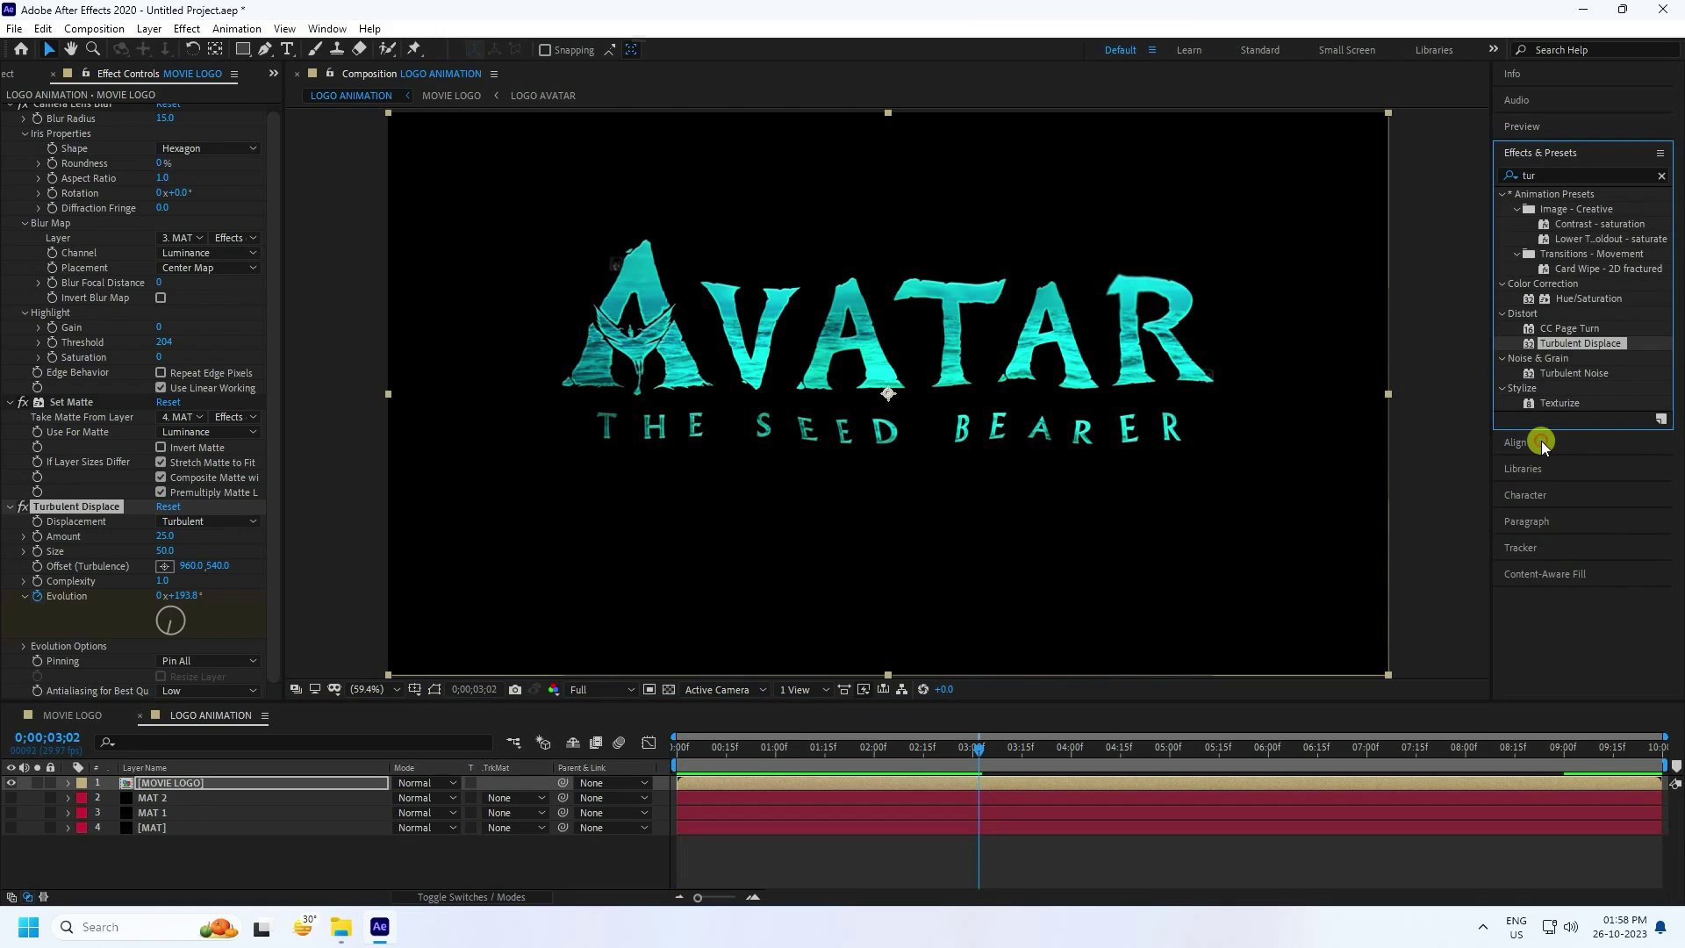
pyautogui.click(1544, 175)
pyautogui.write('gl')
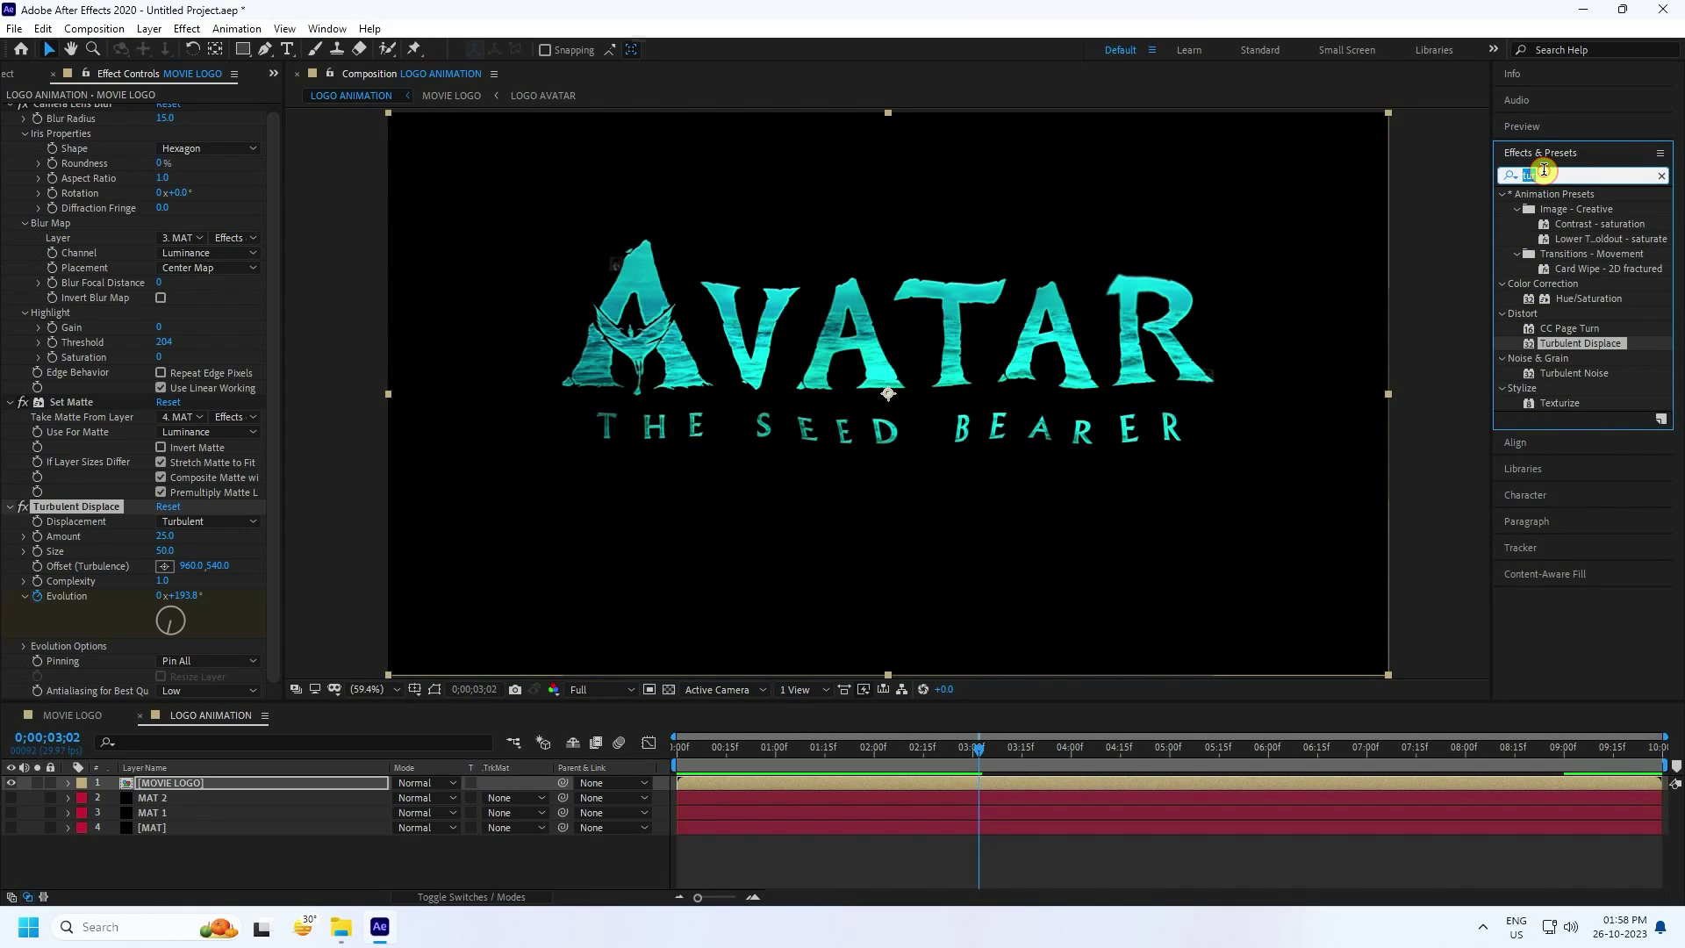
pyautogui.write('ow')
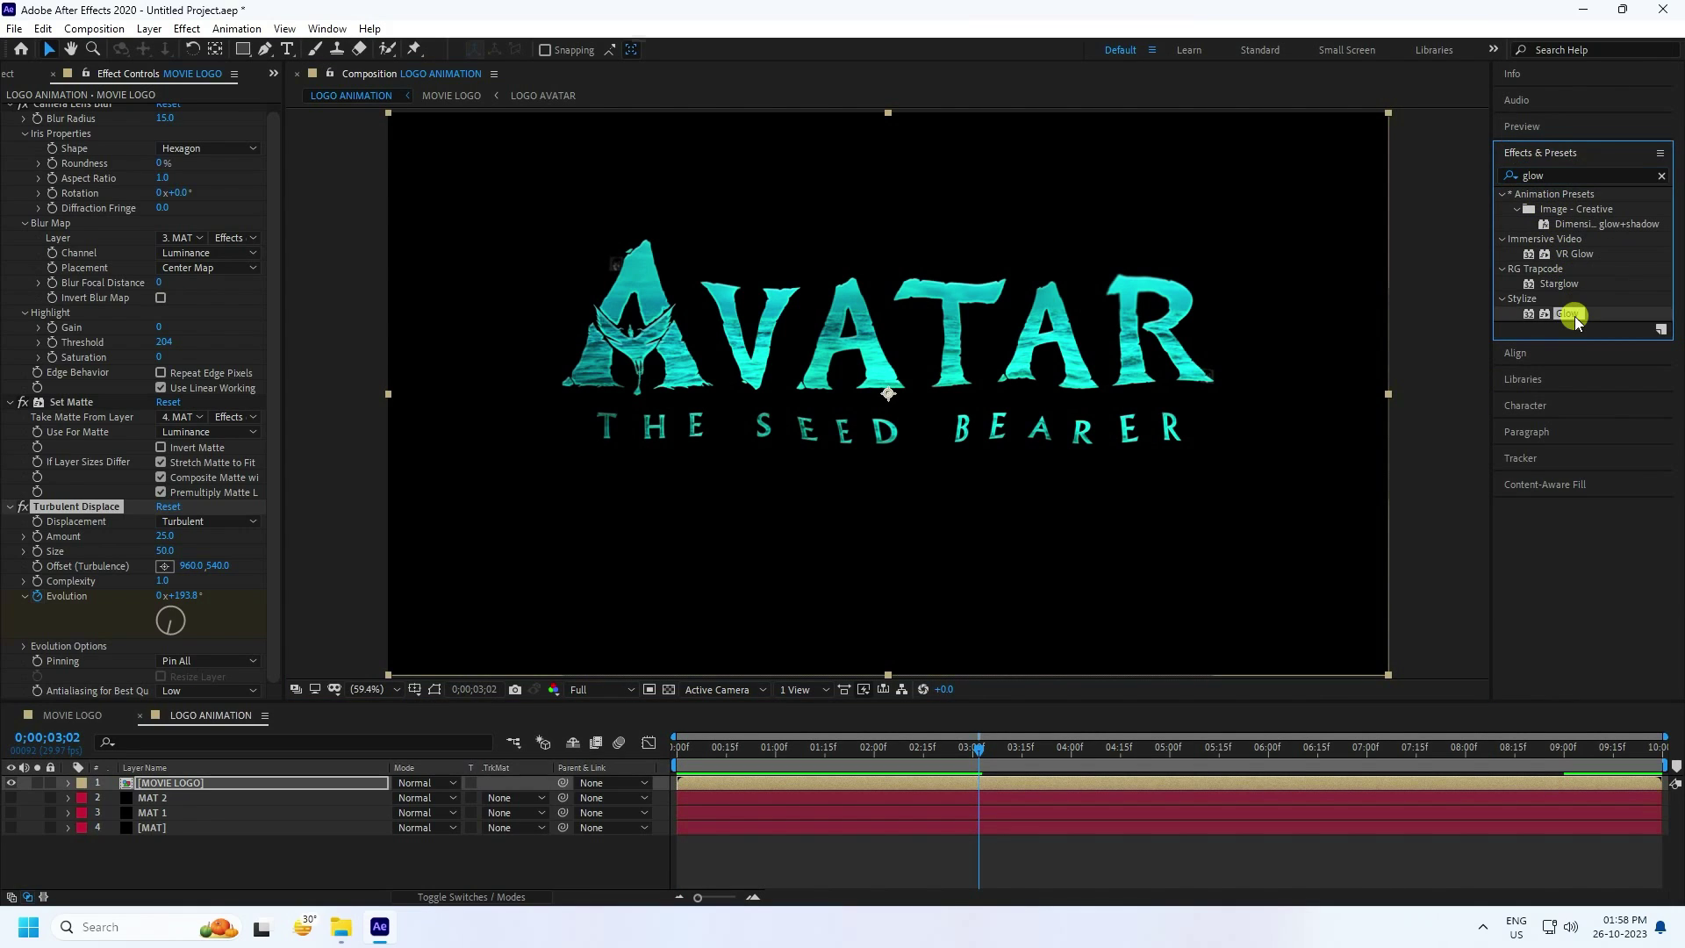
pyautogui.click(1569, 315)
pyautogui.moveTo(1569, 320); pyautogui.dragTo(203, 778)
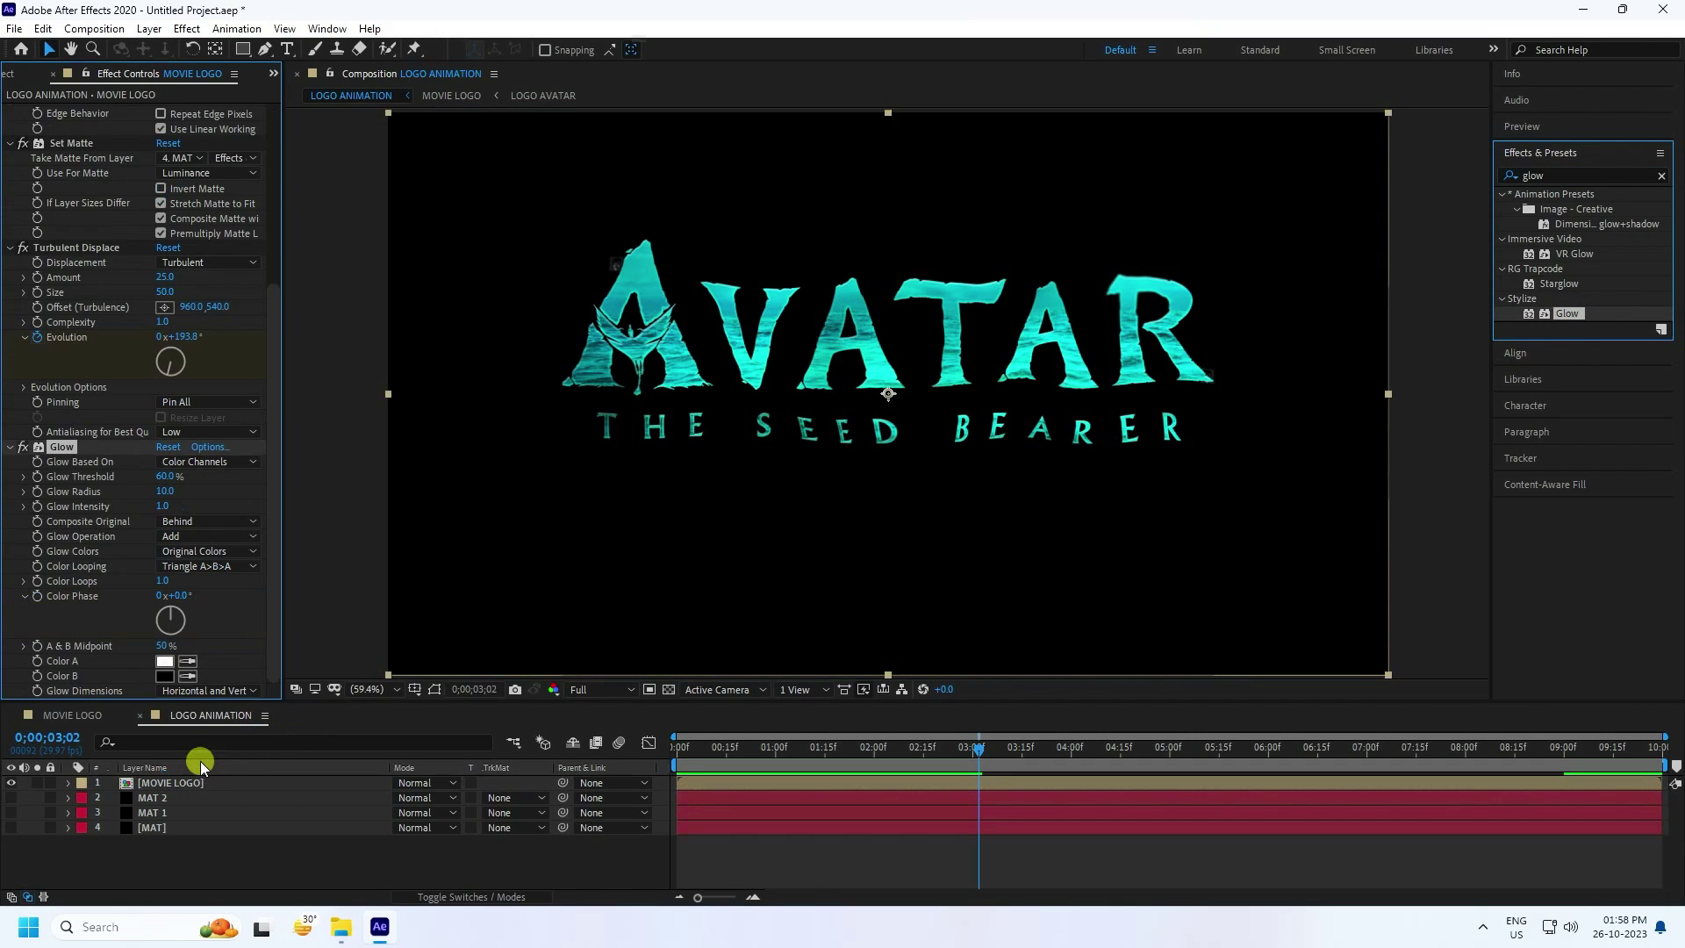
# Set the Glow Threshold to 80%, the Glow Radius to 100 and the Glow Intensity to 2.
pyautogui.click(167, 476)
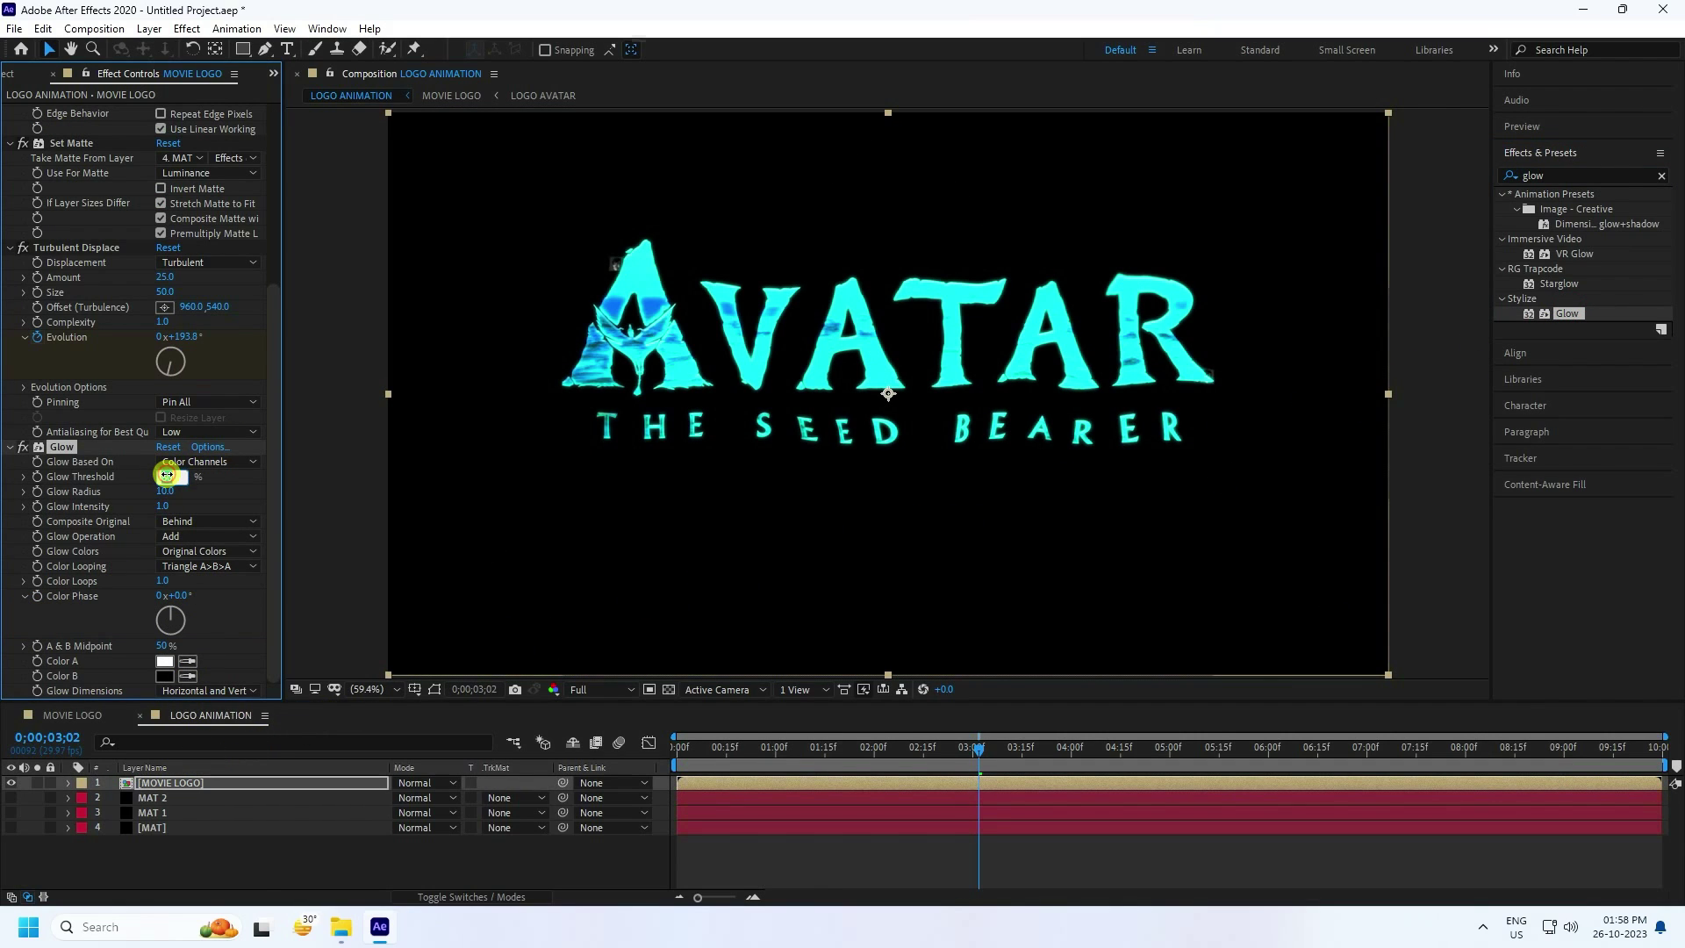
pyautogui.write('80')
pyautogui.press('Return')
pyautogui.click(165, 490)
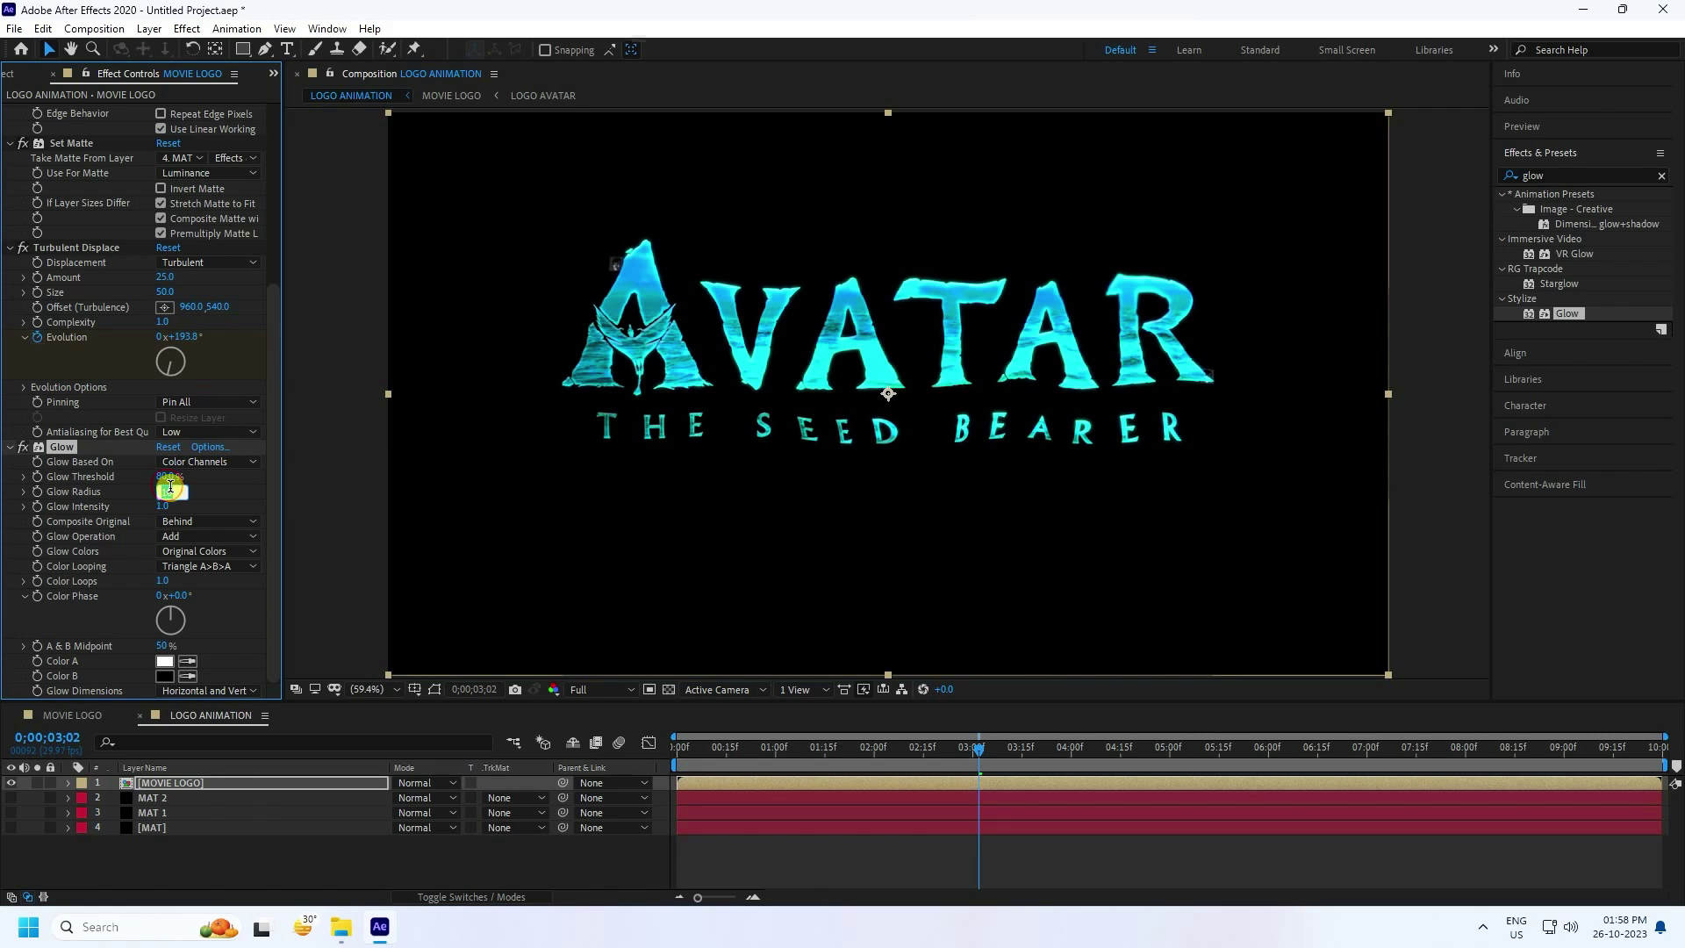
pyautogui.write('100')
pyautogui.press('Return')
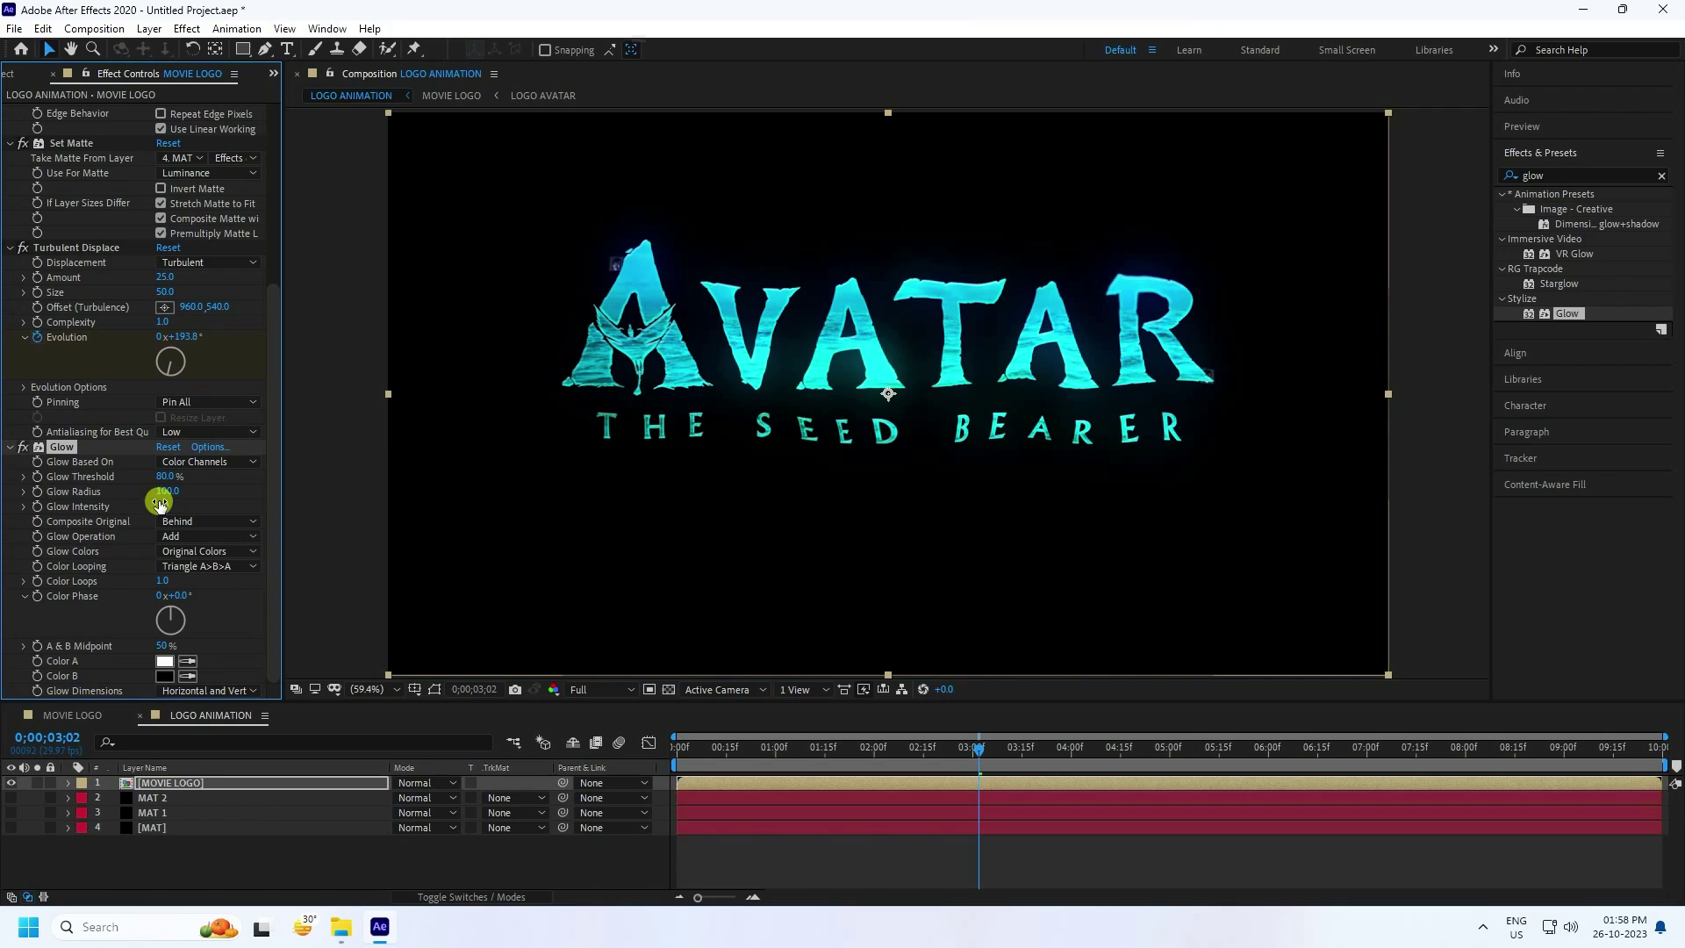
pyautogui.click(184, 506)
pyautogui.press('Return')
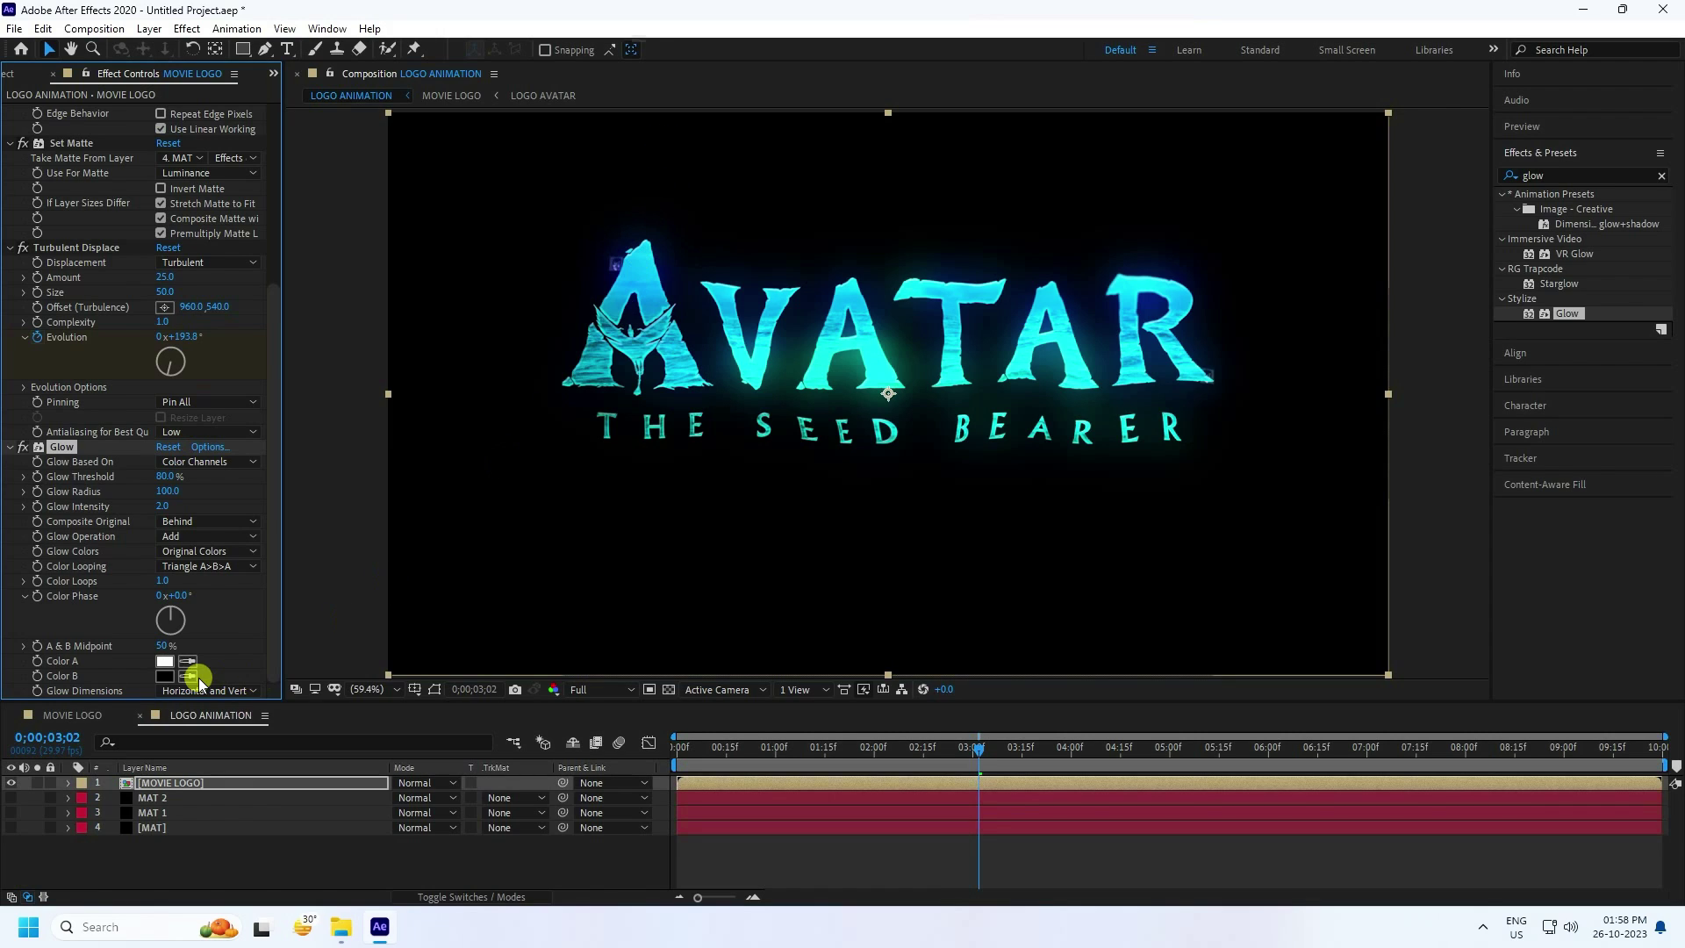
# Collapse the Camera Lens Blur, Set Matte, Turbulent Displace and Glow settings of the MOVIE LOGO layer.
pyautogui.scroll(5, 198, 667)
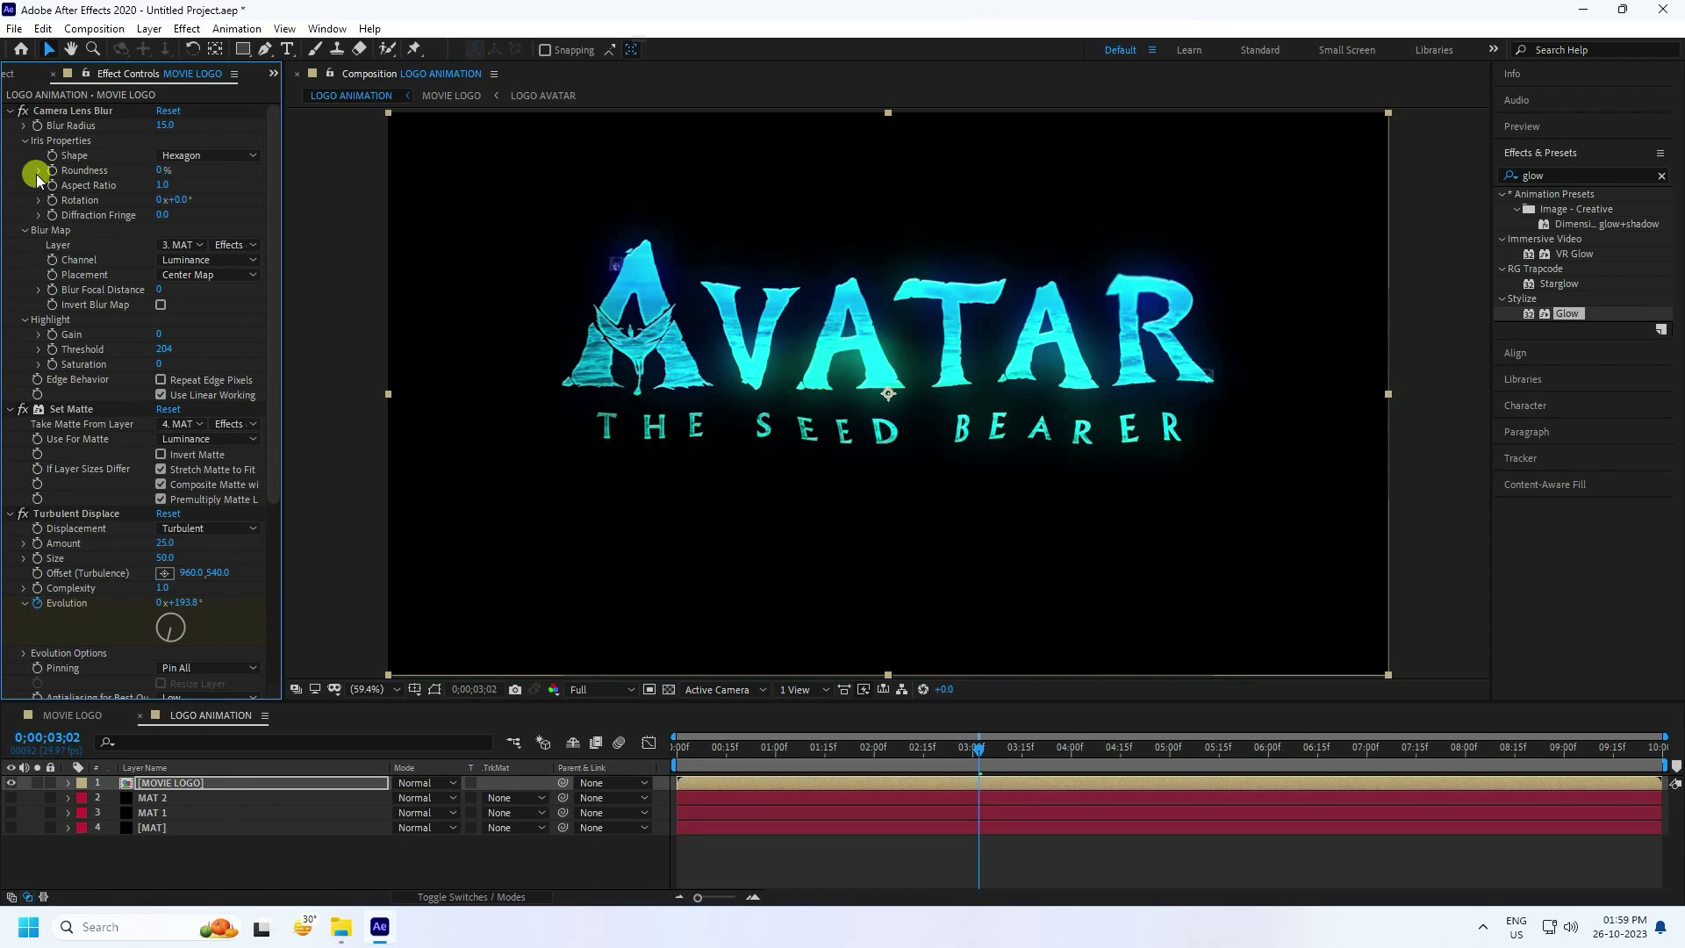
pyautogui.click(10, 111)
pyautogui.click(10, 125)
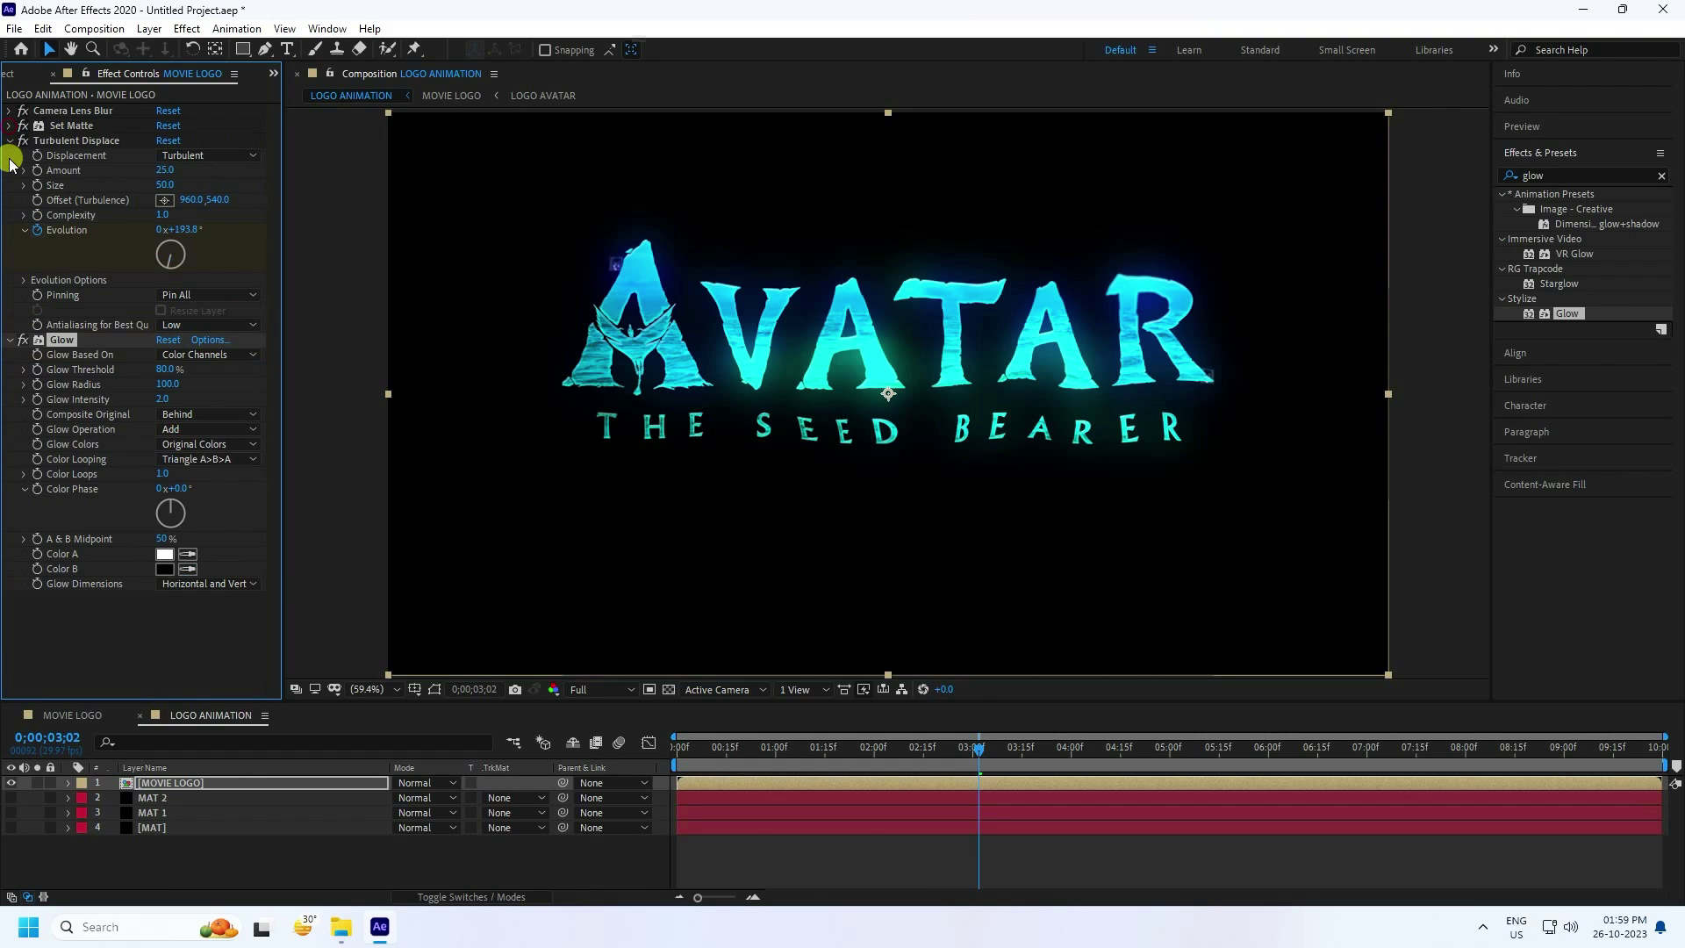
pyautogui.click(11, 140)
pyautogui.click(11, 155)
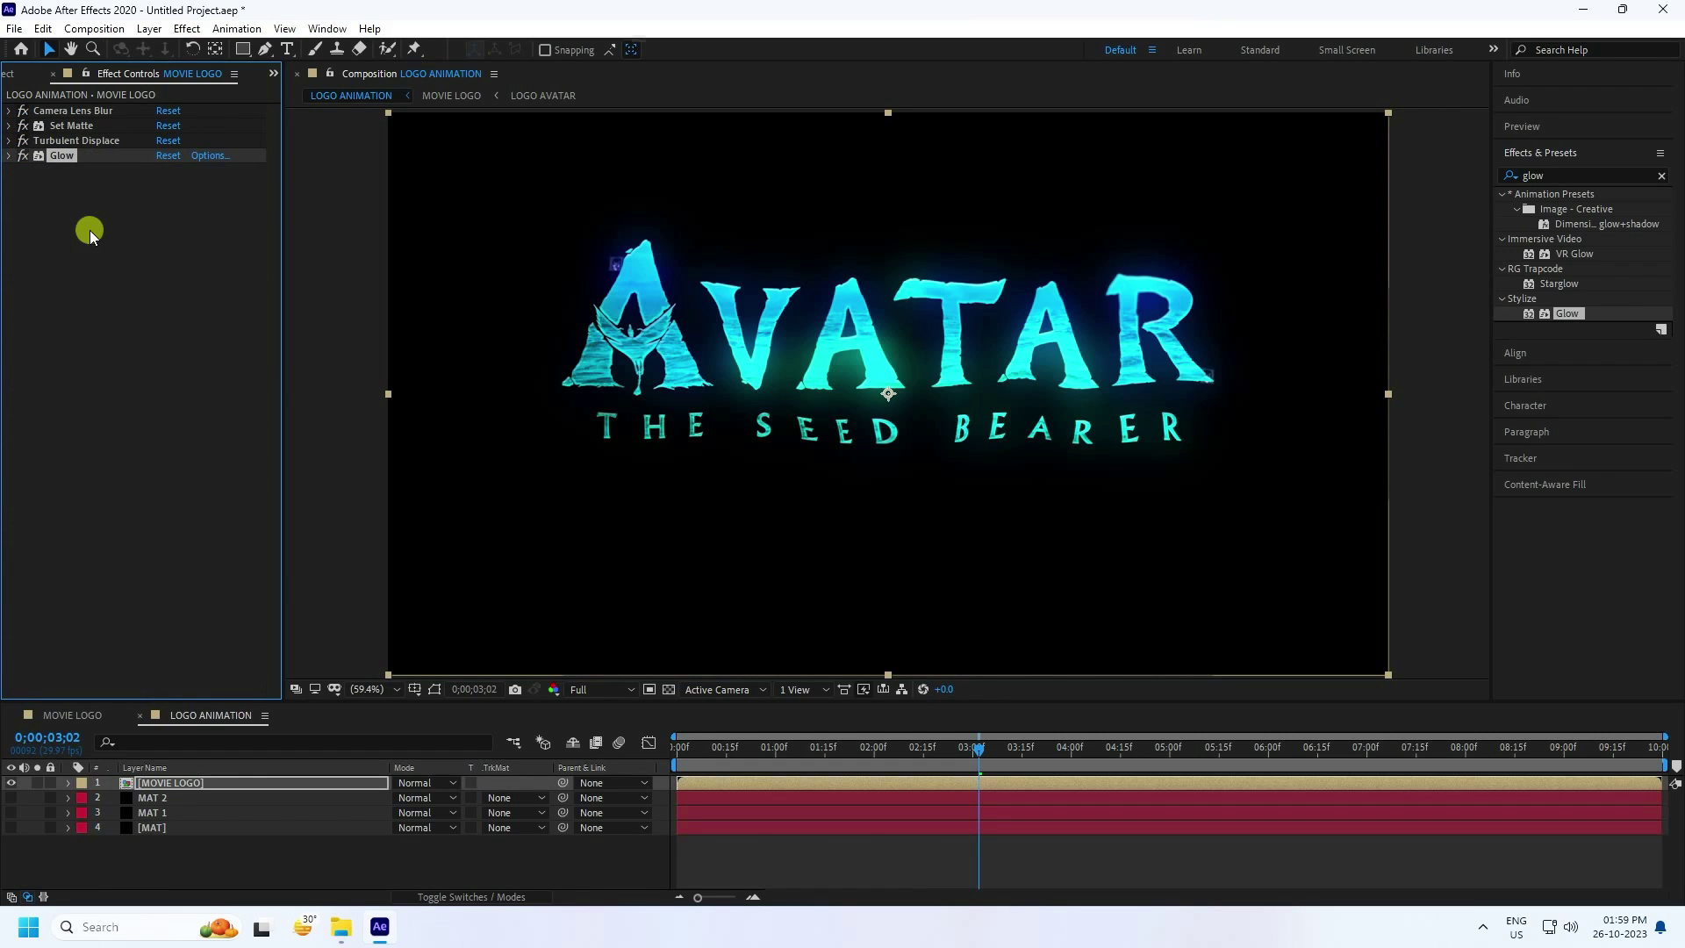
# Duplicate the MOVIE LOGO layer and remove Camera Lens Blur from the upper copy.
pyautogui.click(183, 783)
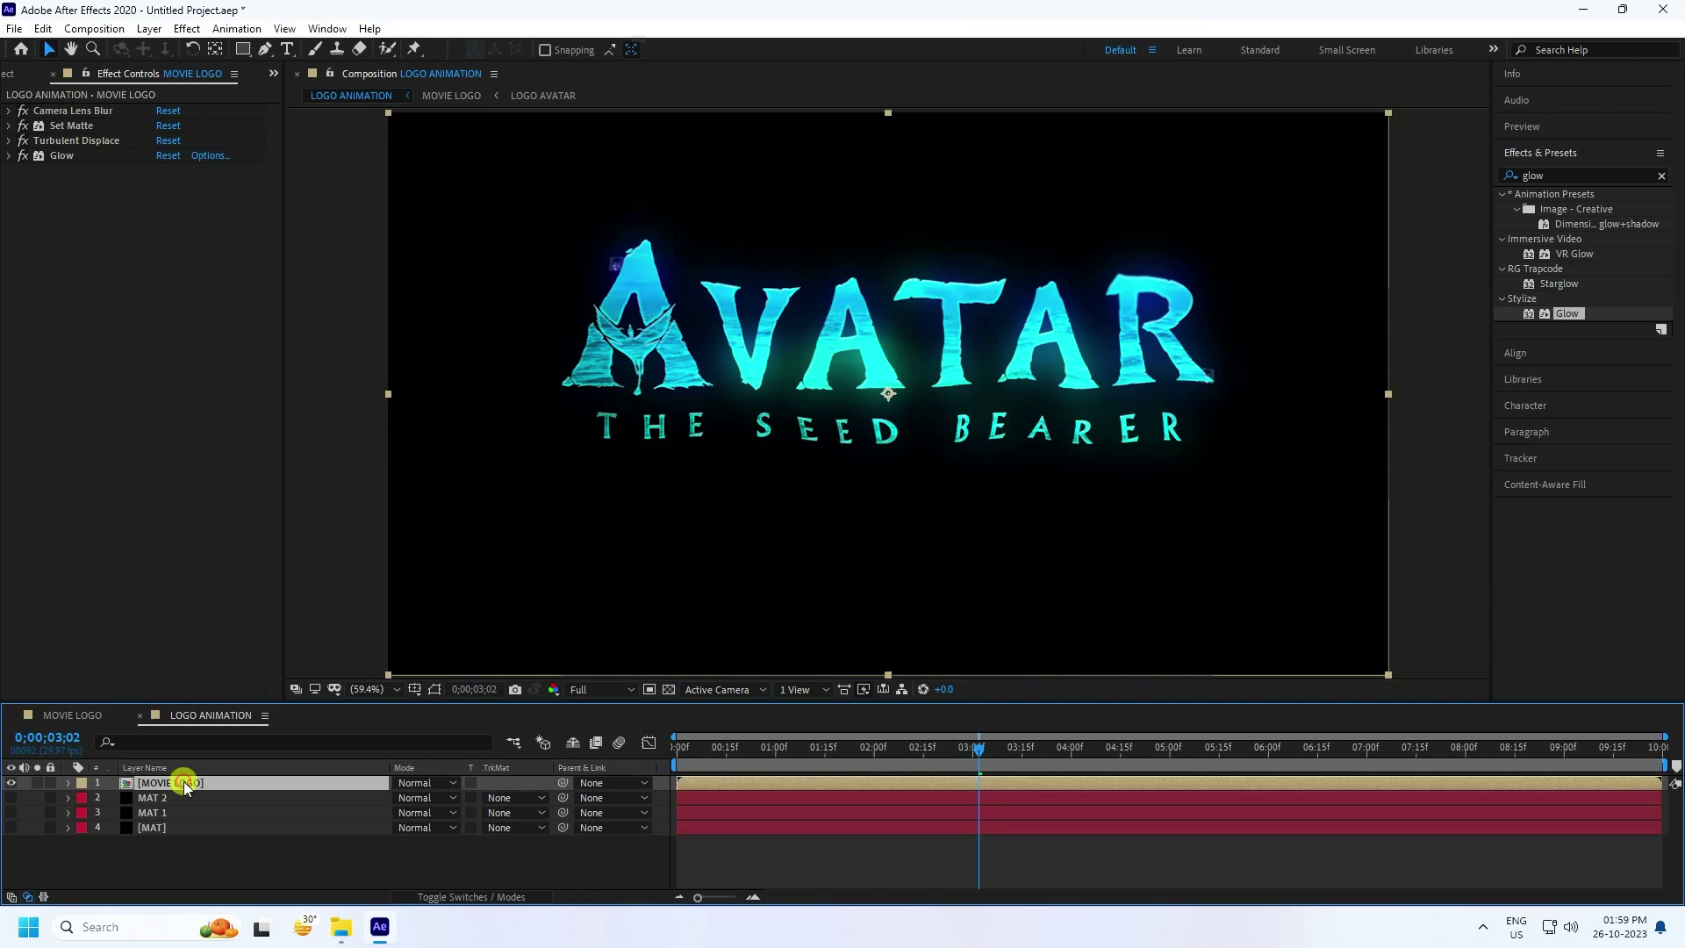
pyautogui.hotkey('ctrl', 'd')
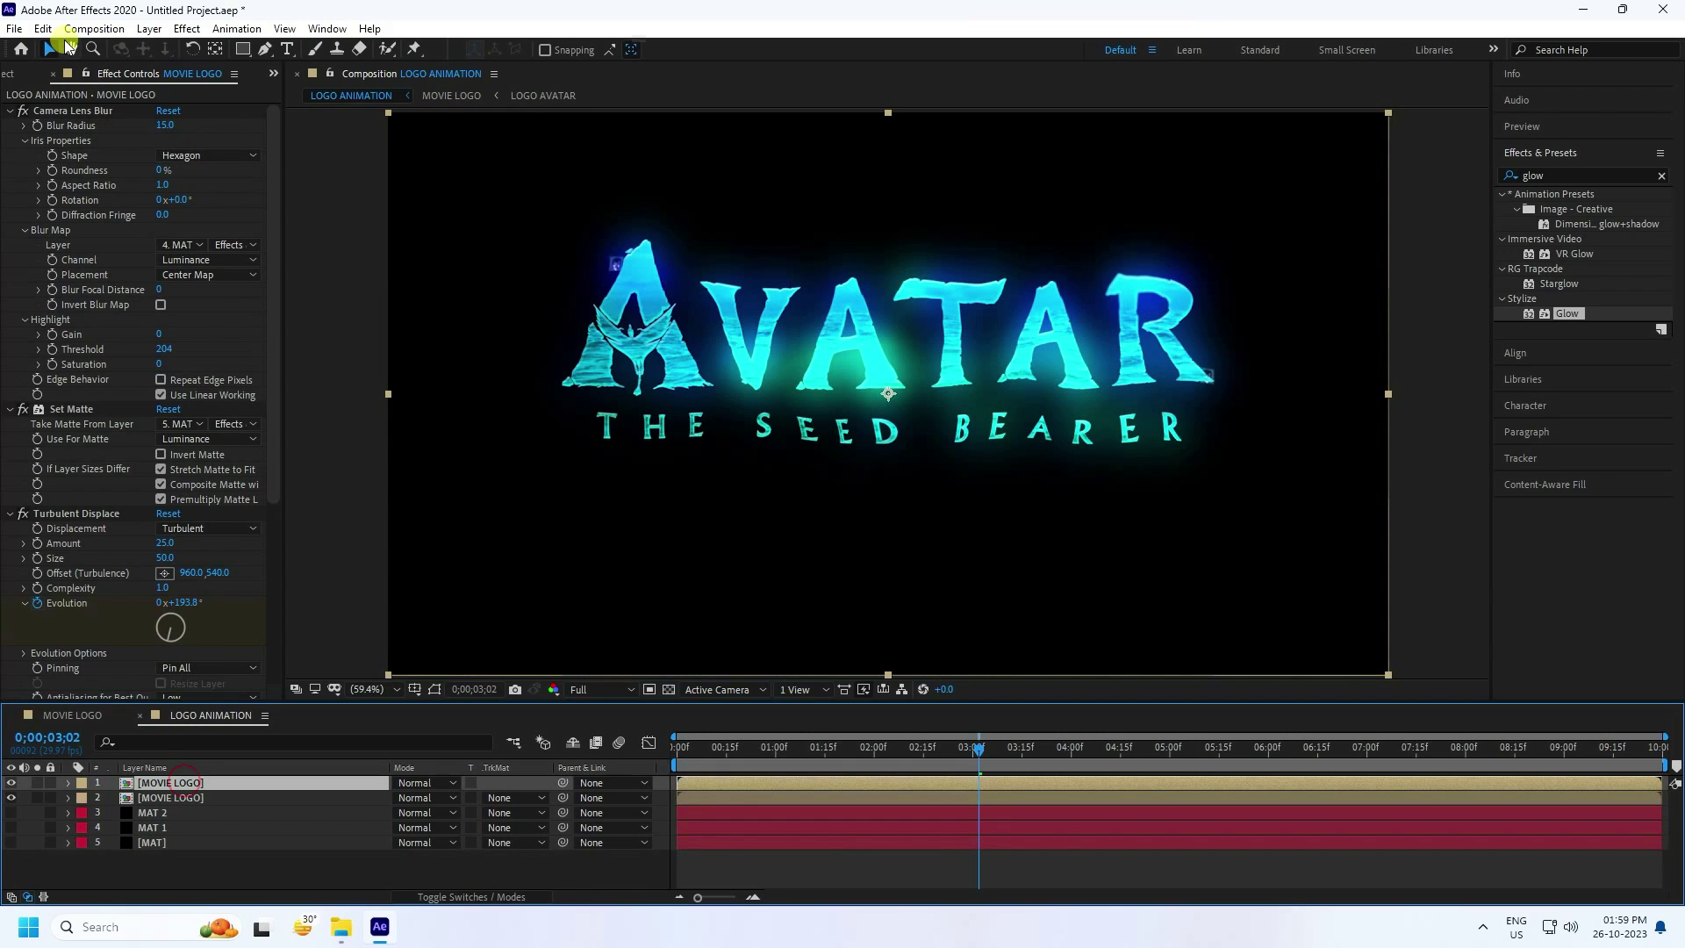
pyautogui.hotkey('ctrl', '0')
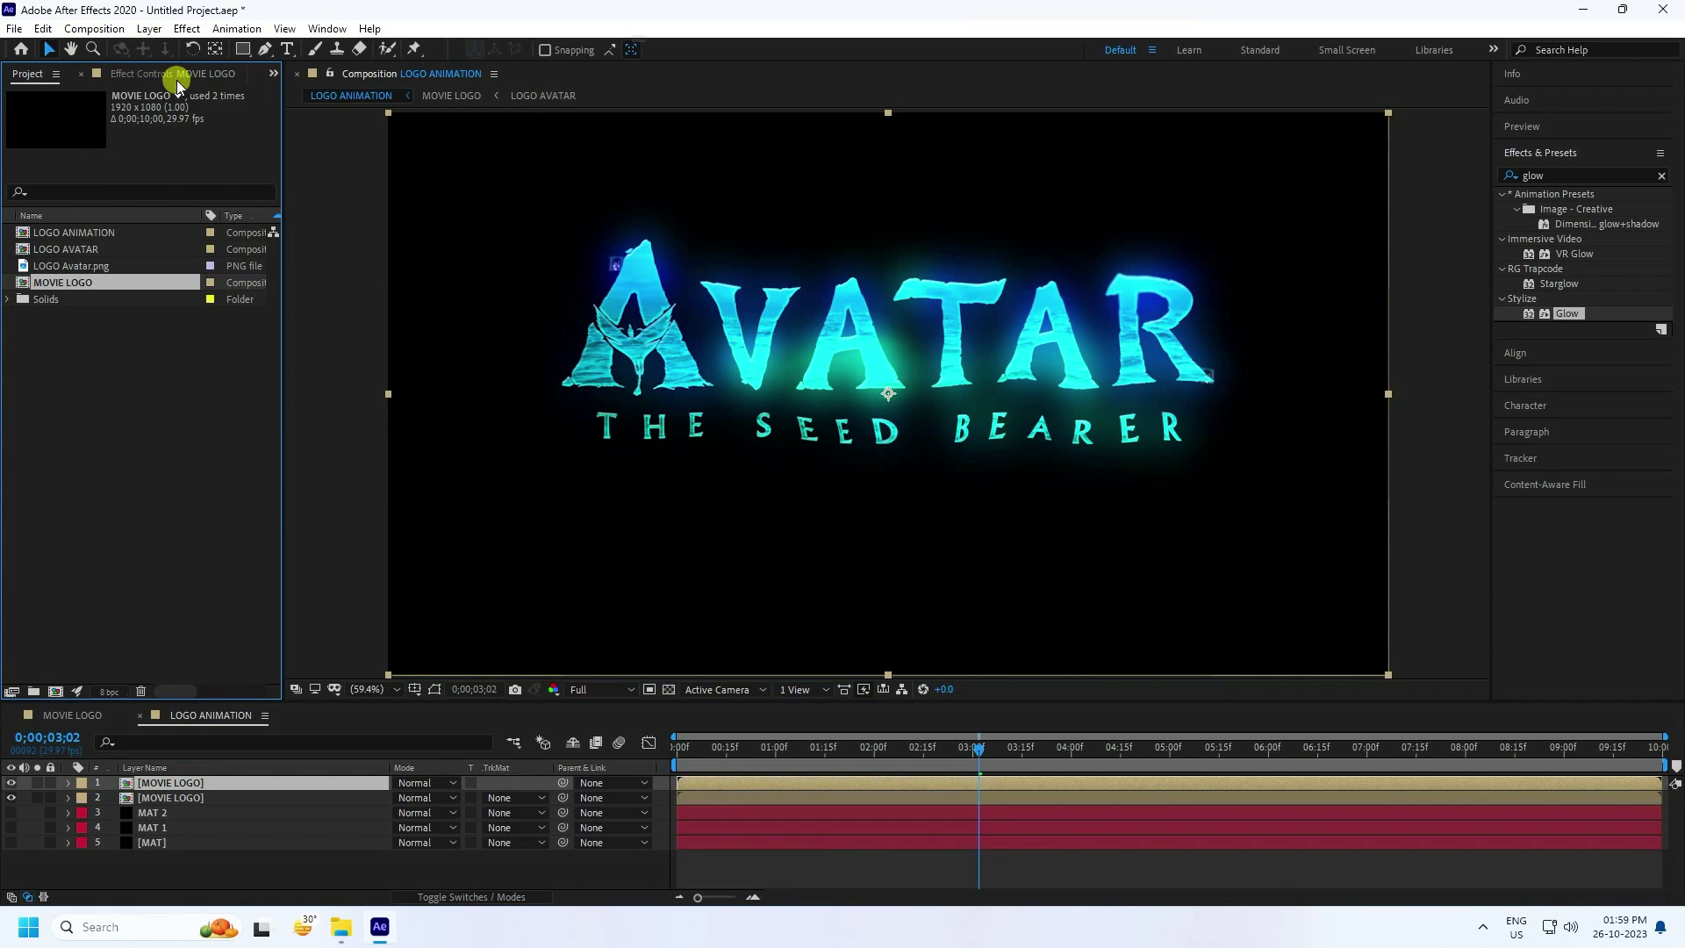
pyautogui.click(172, 74)
pyautogui.click(67, 112)
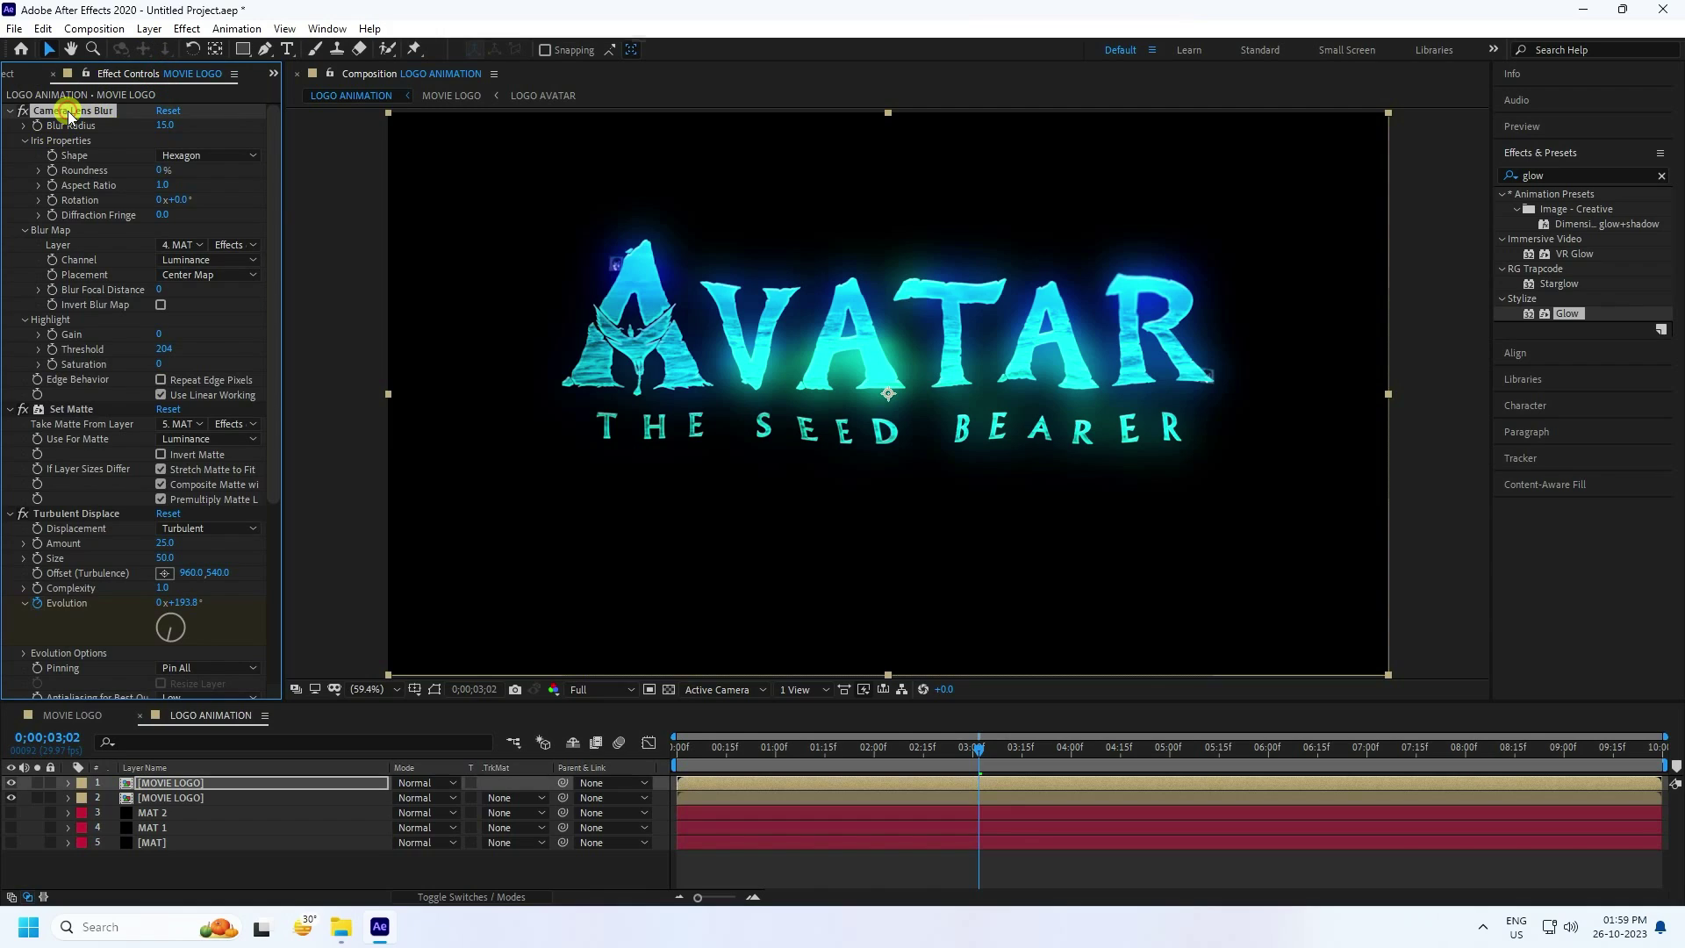
pyautogui.press('Delete')
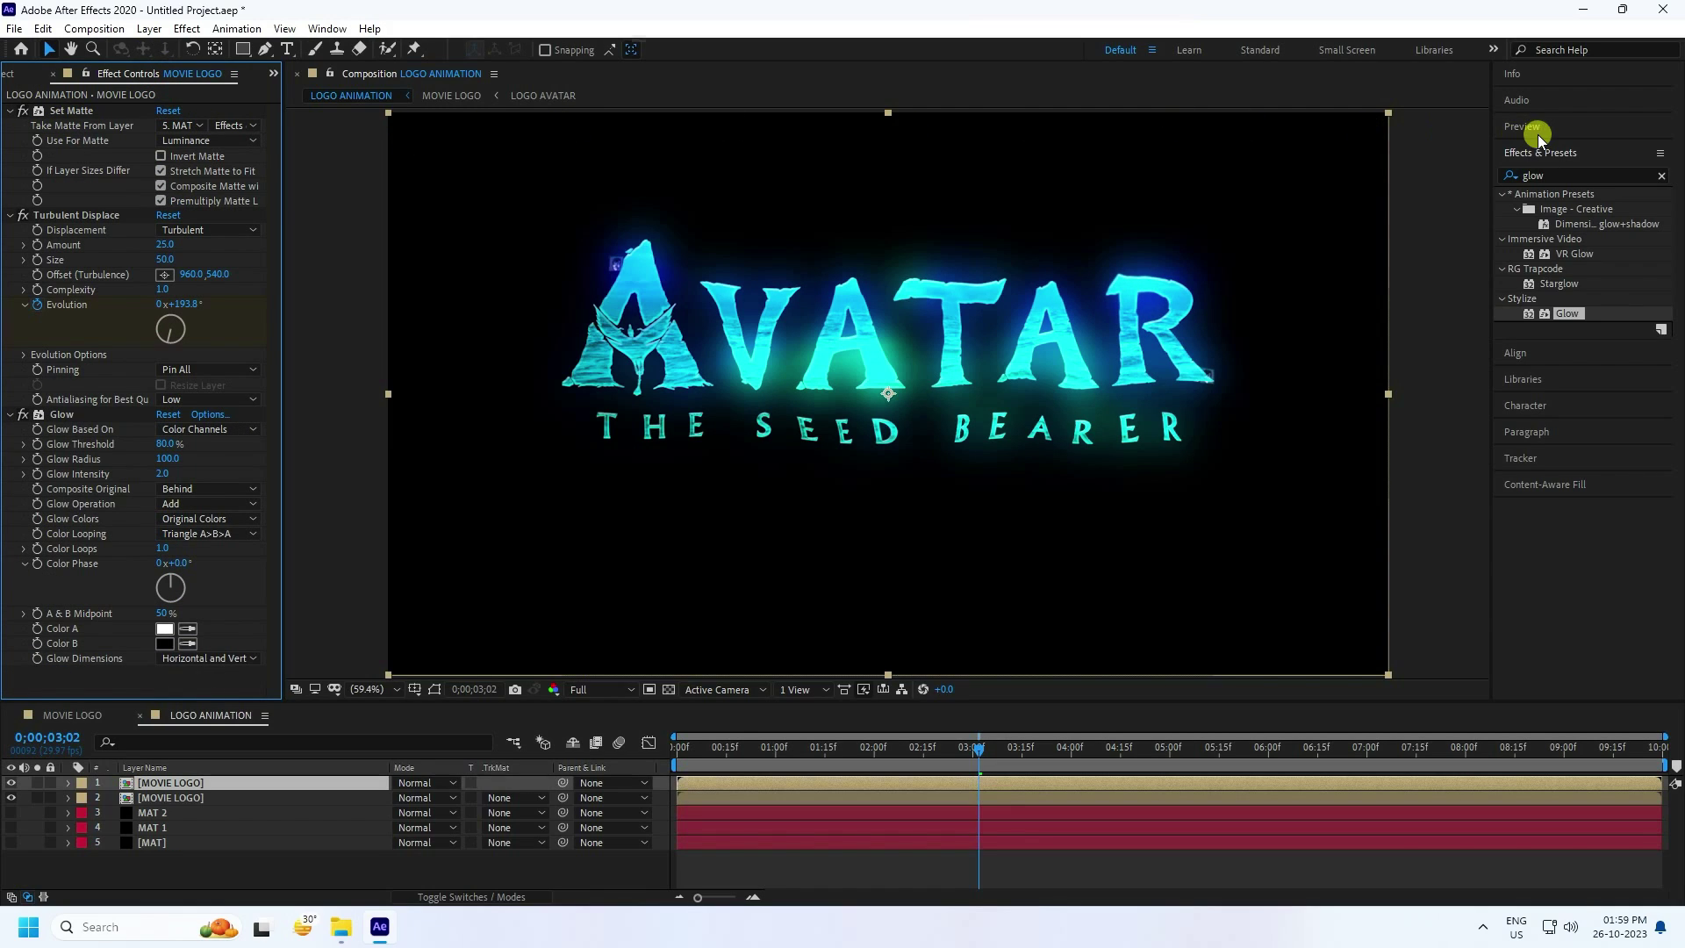
# Add Directional Blur to the upper MOVIE LOGO copy and raise its Blur Length to about 142.
pyautogui.click(1566, 175)
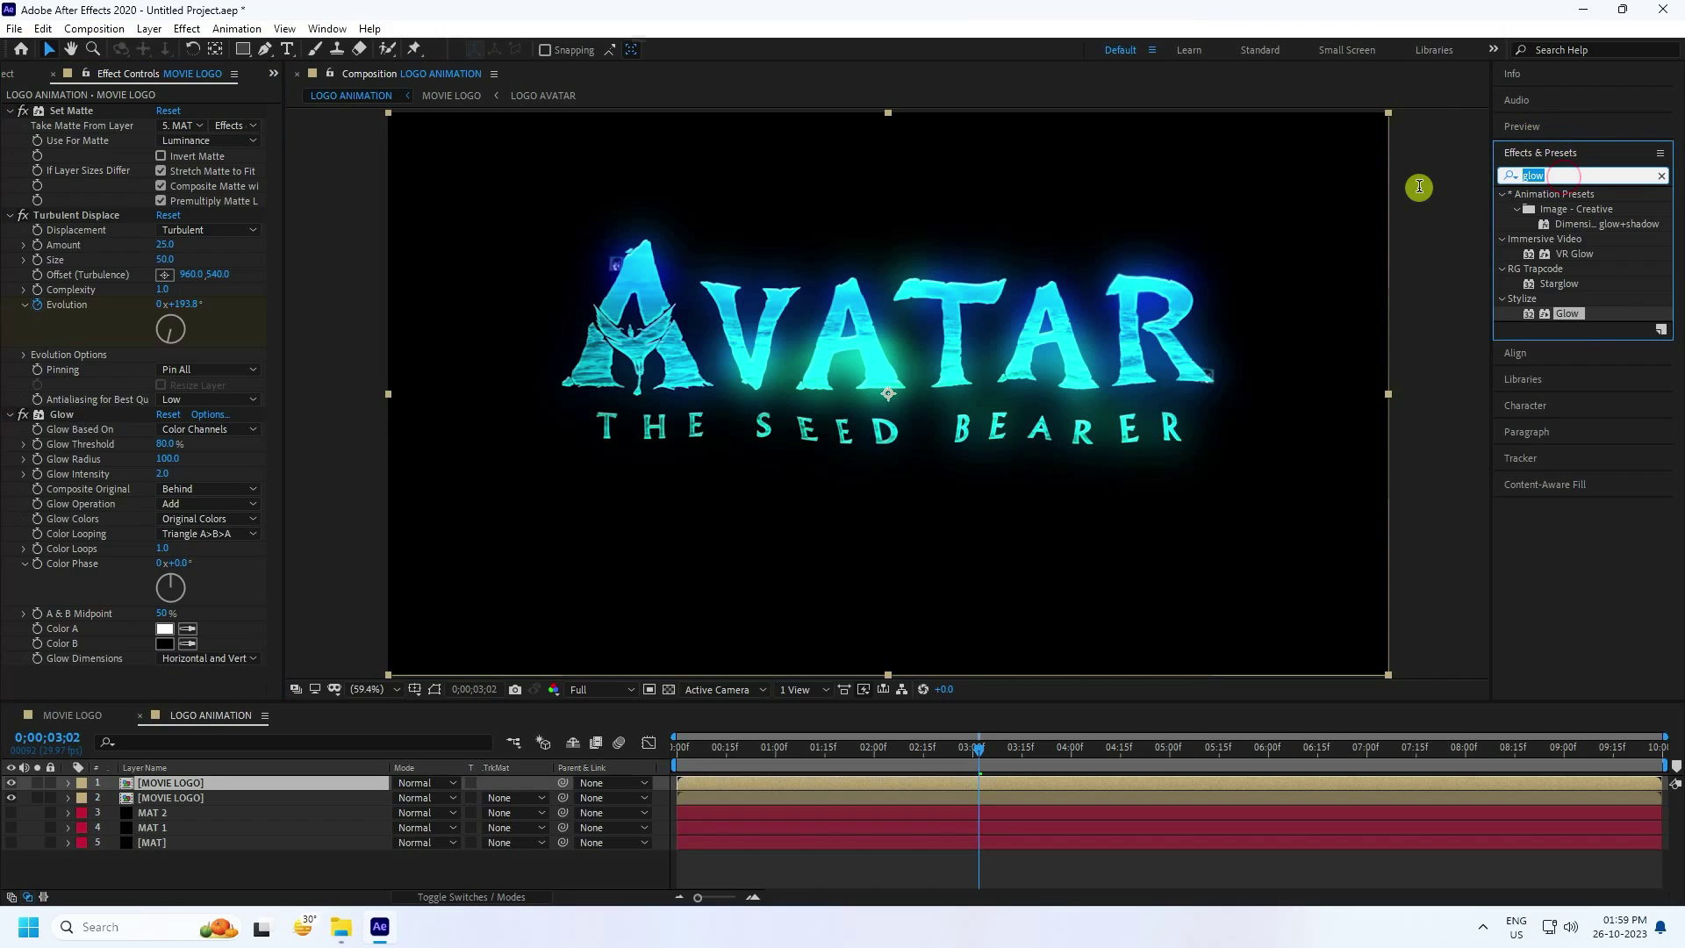
pyautogui.write('dir')
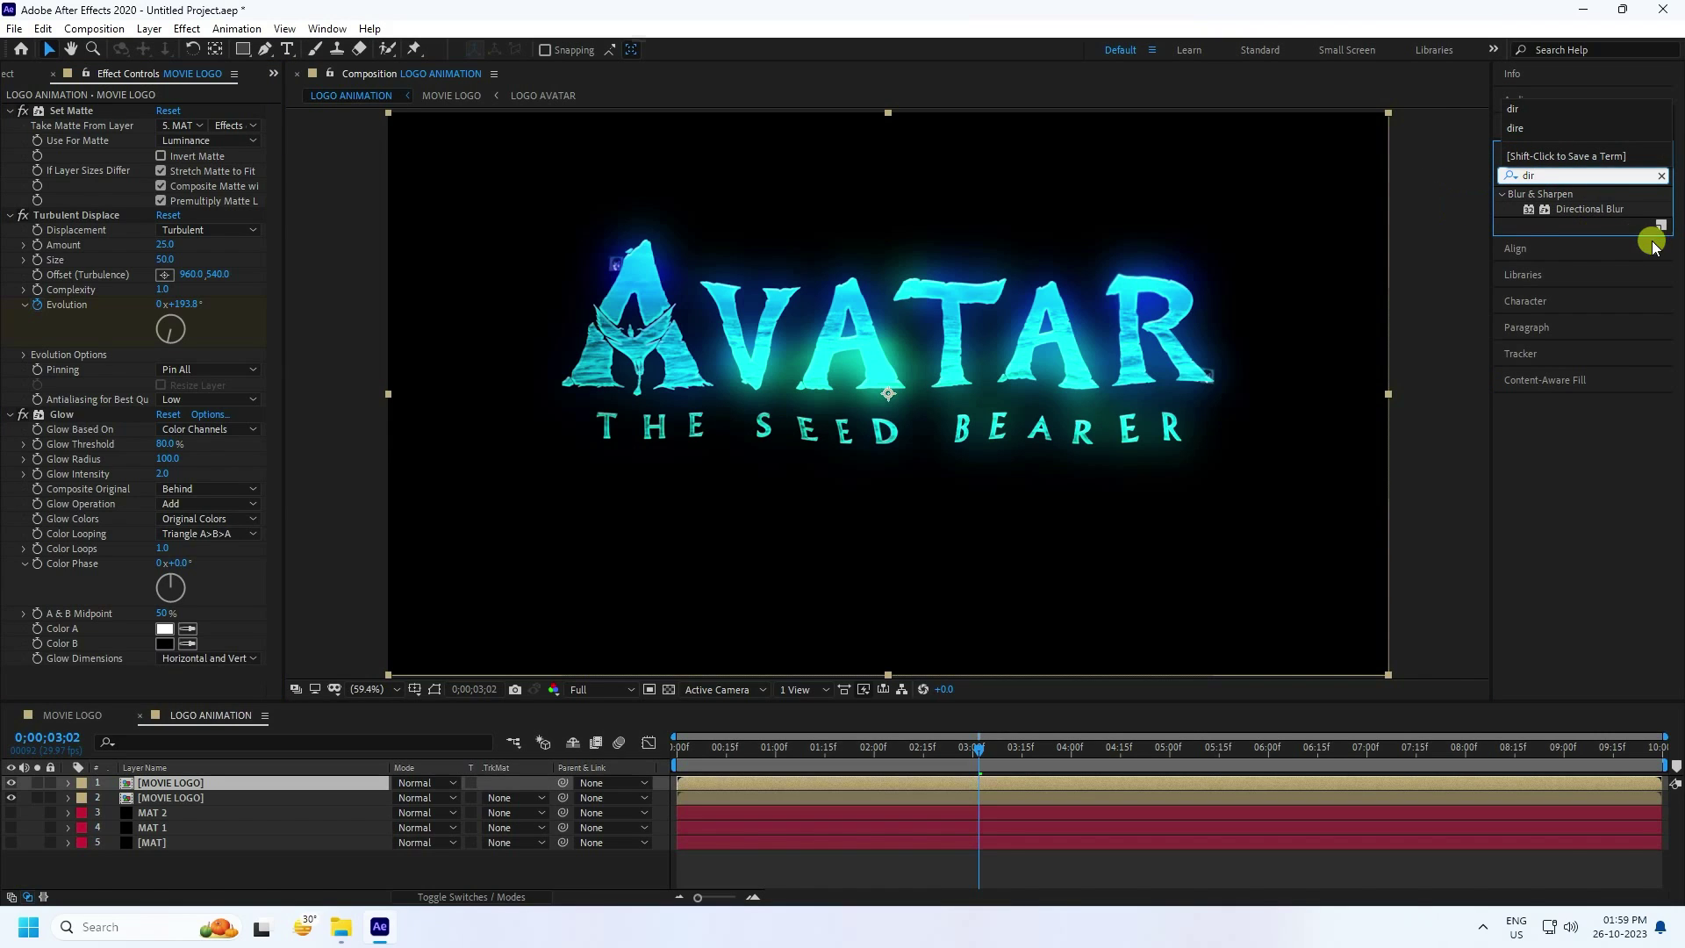
pyautogui.moveTo(1598, 209); pyautogui.dragTo(213, 787)
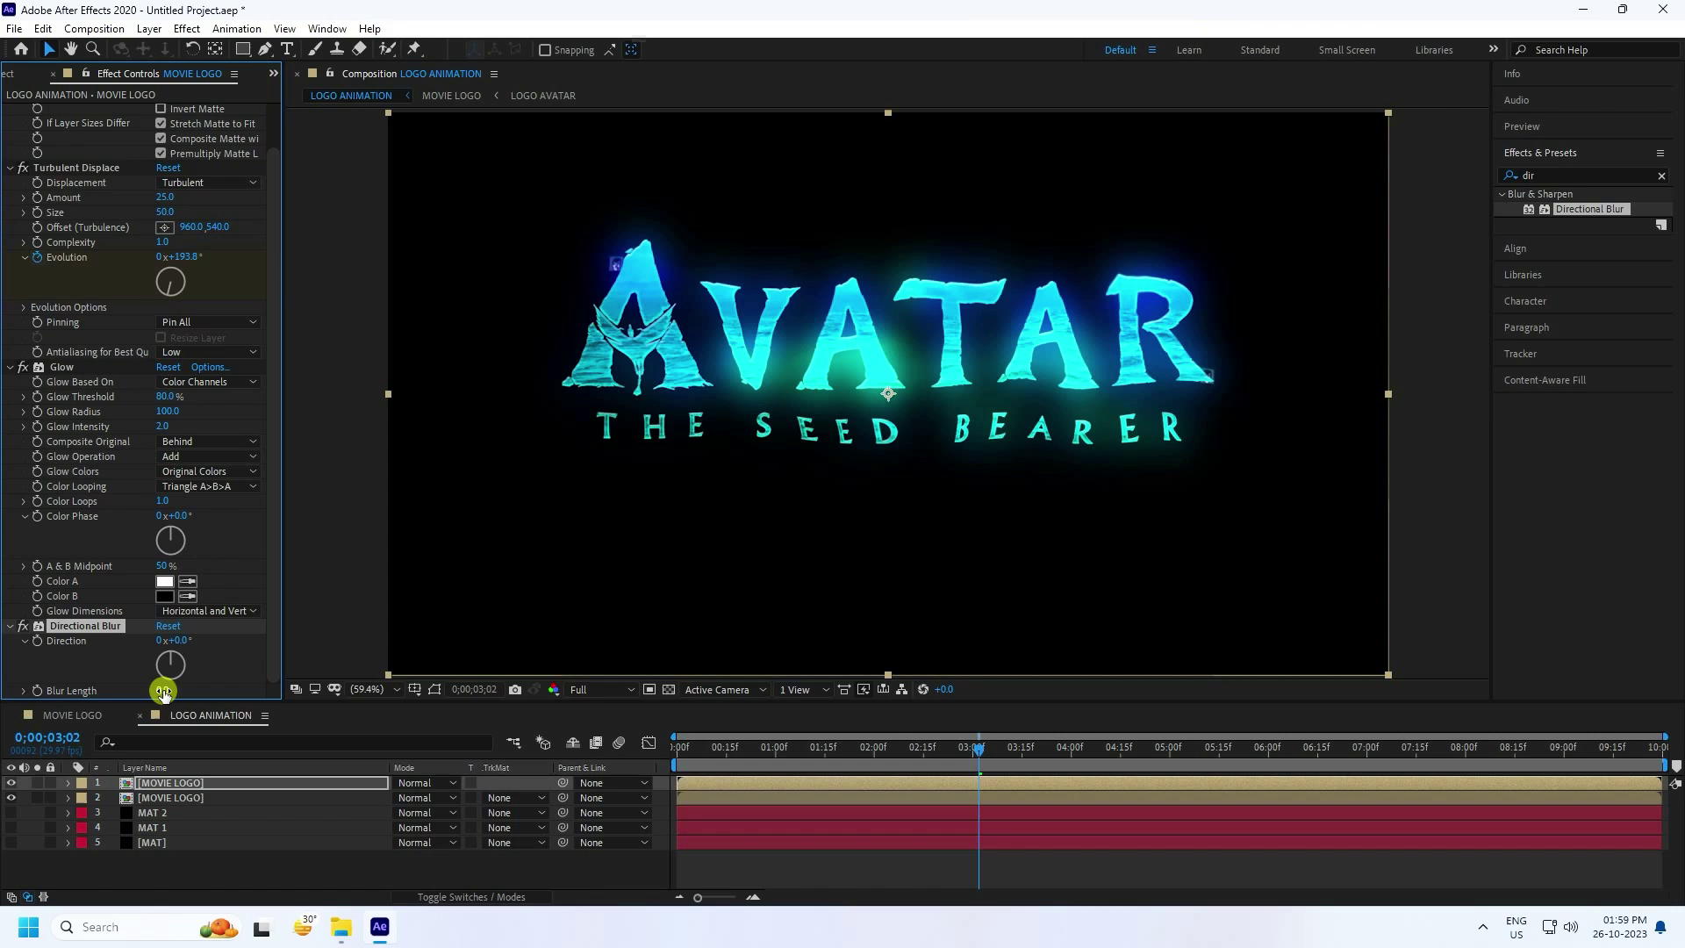
pyautogui.moveTo(162, 690); pyautogui.dragTo(1366, 647)
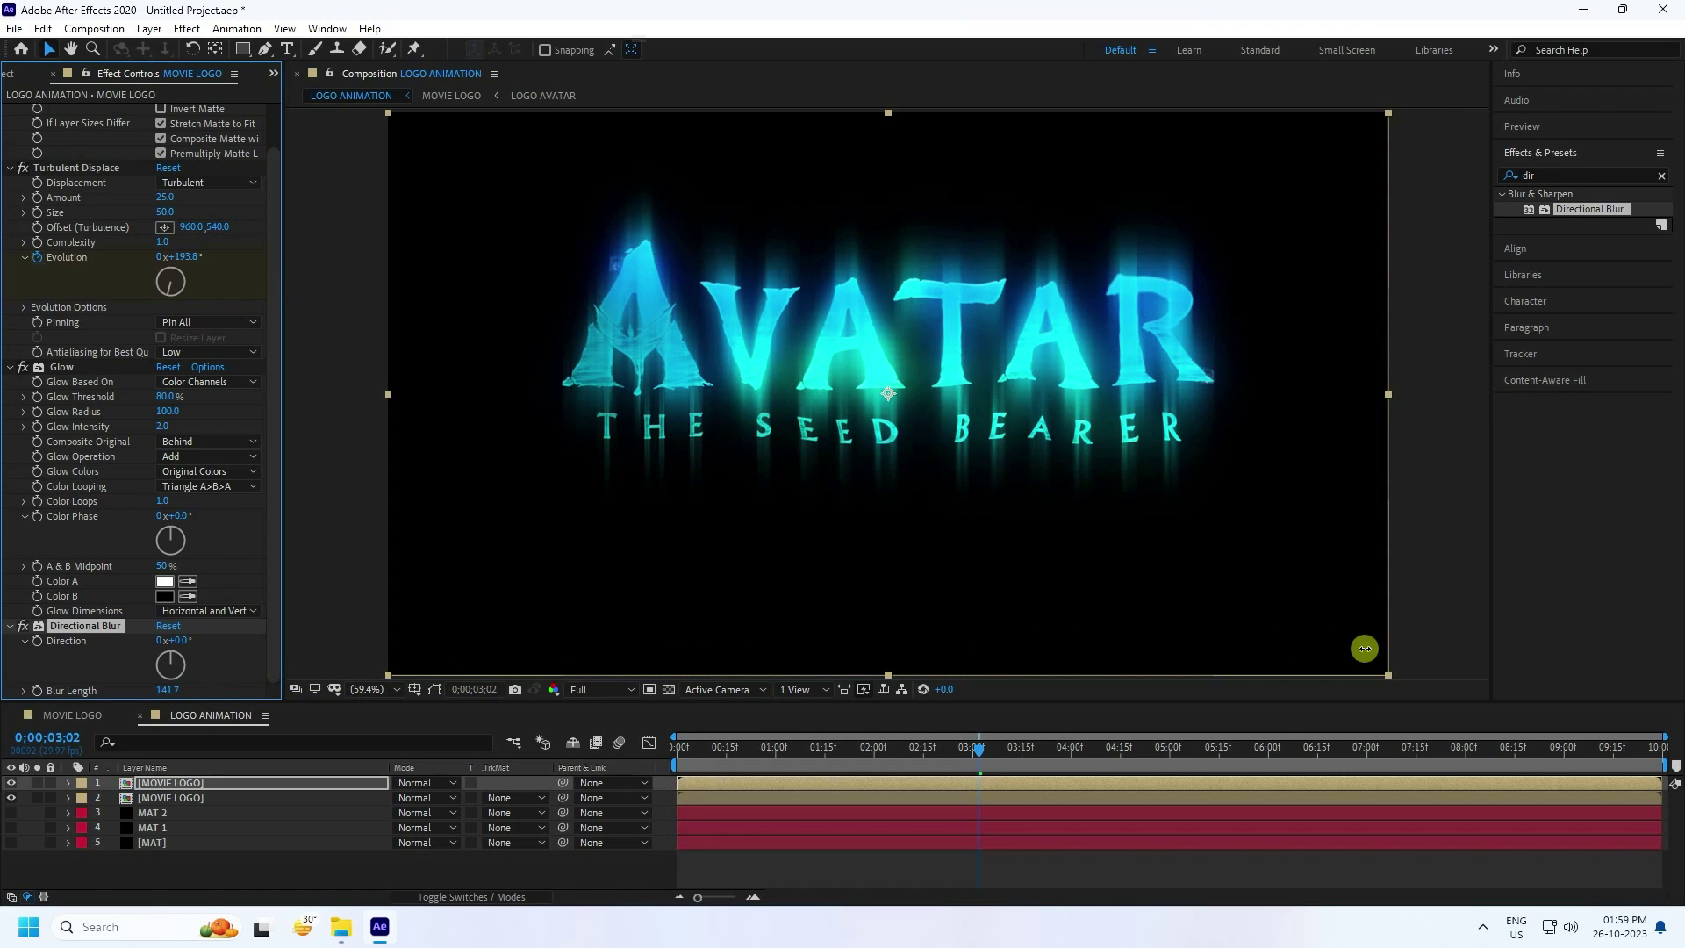
# Set the Blur Length of Directional Blur to 300 and place the effect between Set Matte and Turbulent Displace.
pyautogui.click(171, 691)
pyautogui.write('300')
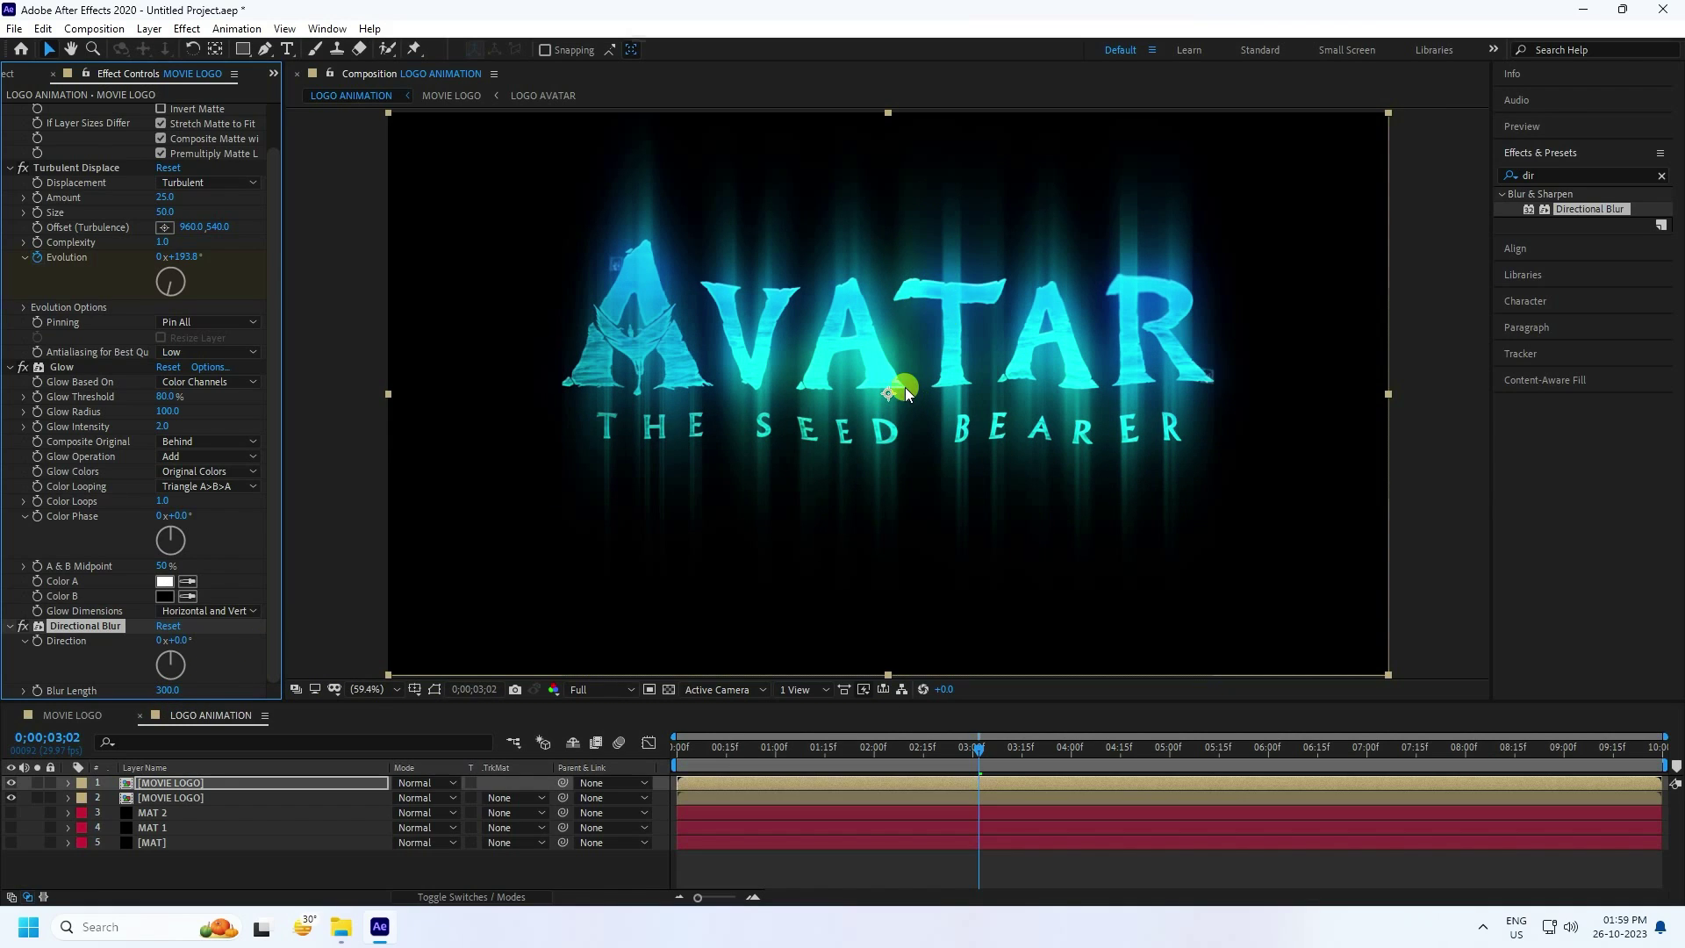
pyautogui.scroll(3, 62, 448)
pyautogui.moveTo(42, 681); pyautogui.dragTo(66, 217)
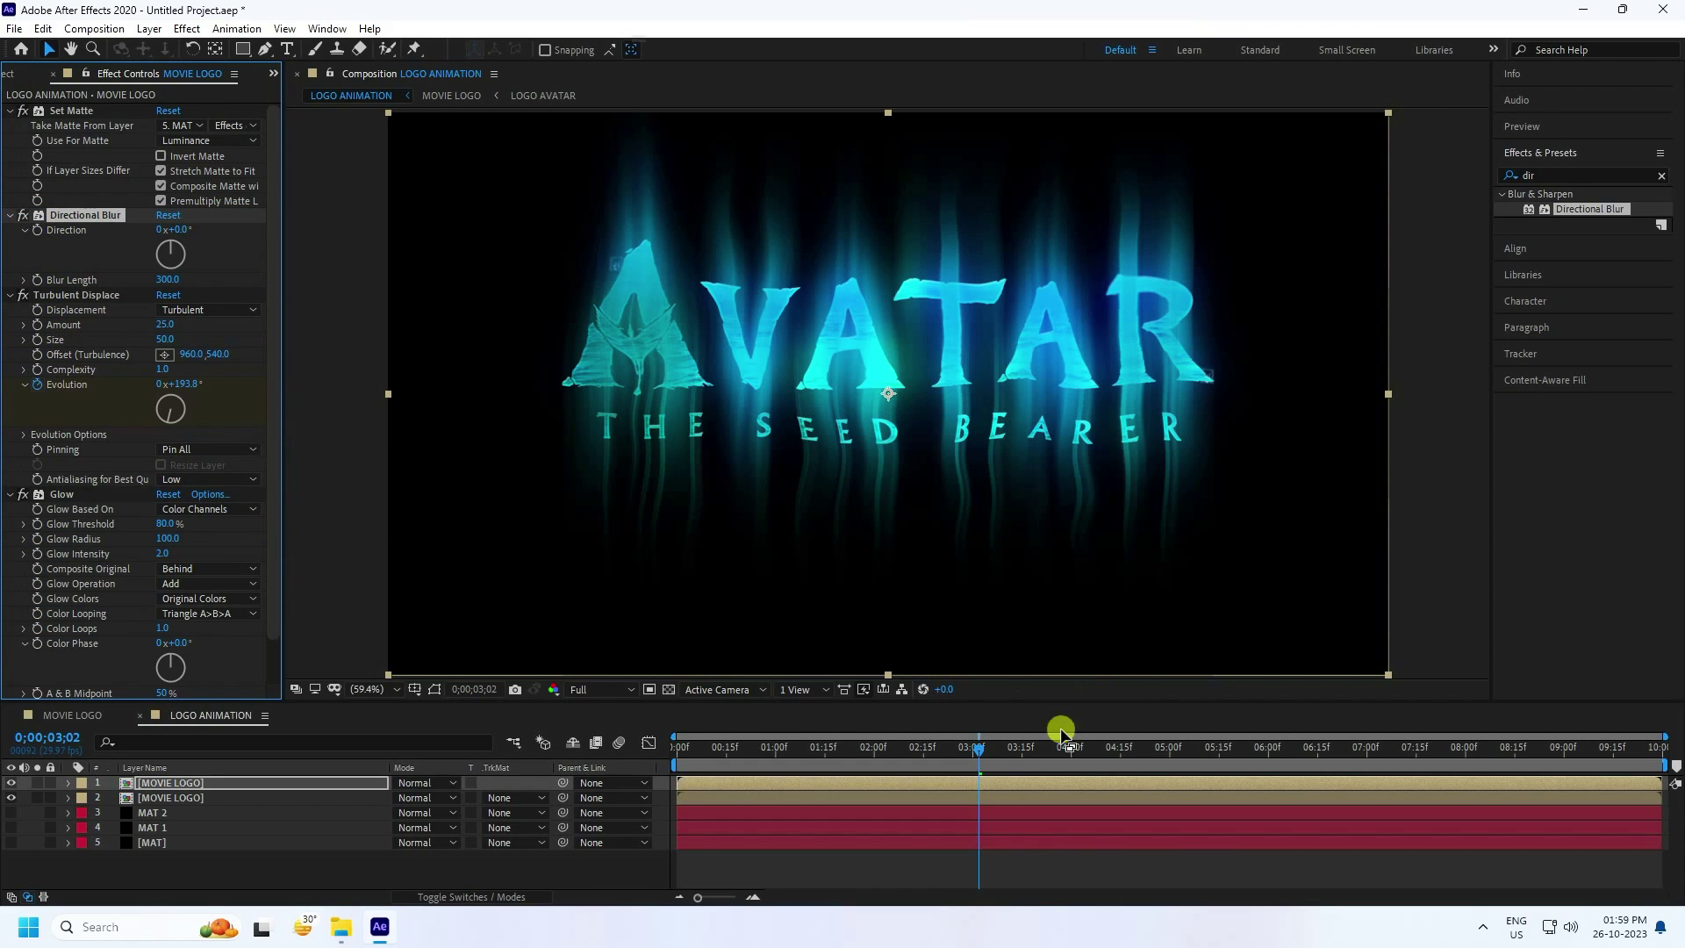
# Preview the logo animation from the start, then reduce the Blur Length of Directional Blur to 250.
pyautogui.moveTo(800, 750); pyautogui.dragTo(680, 749)
pyautogui.press('space')
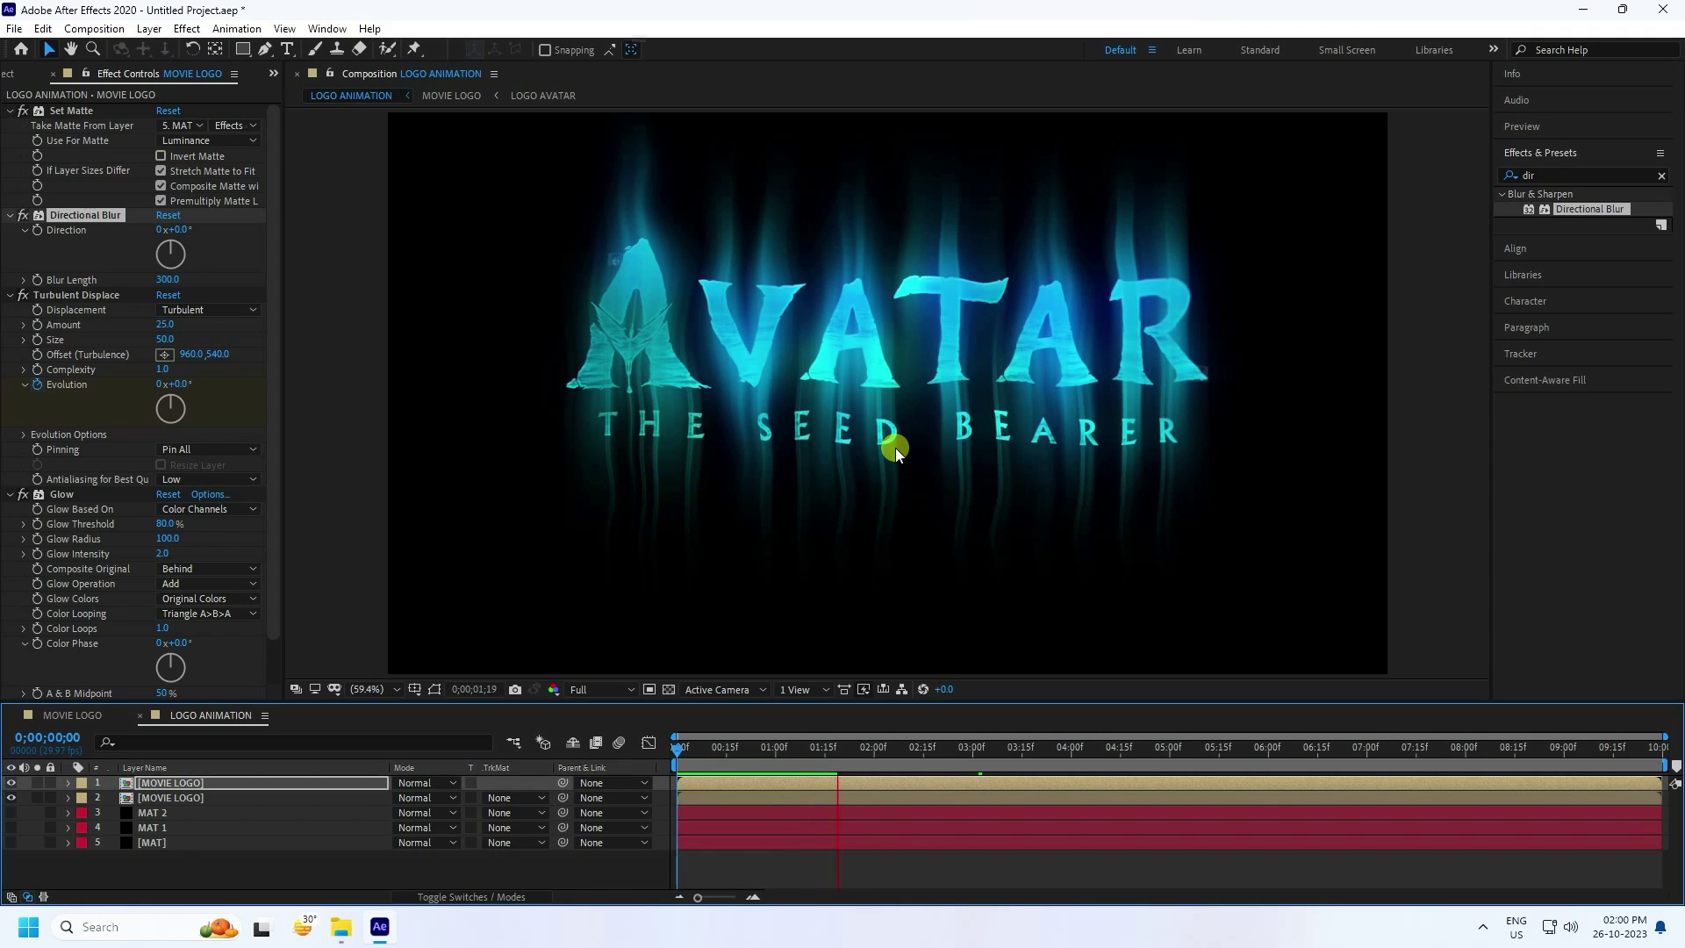
pyautogui.press('space')
pyautogui.click(165, 280)
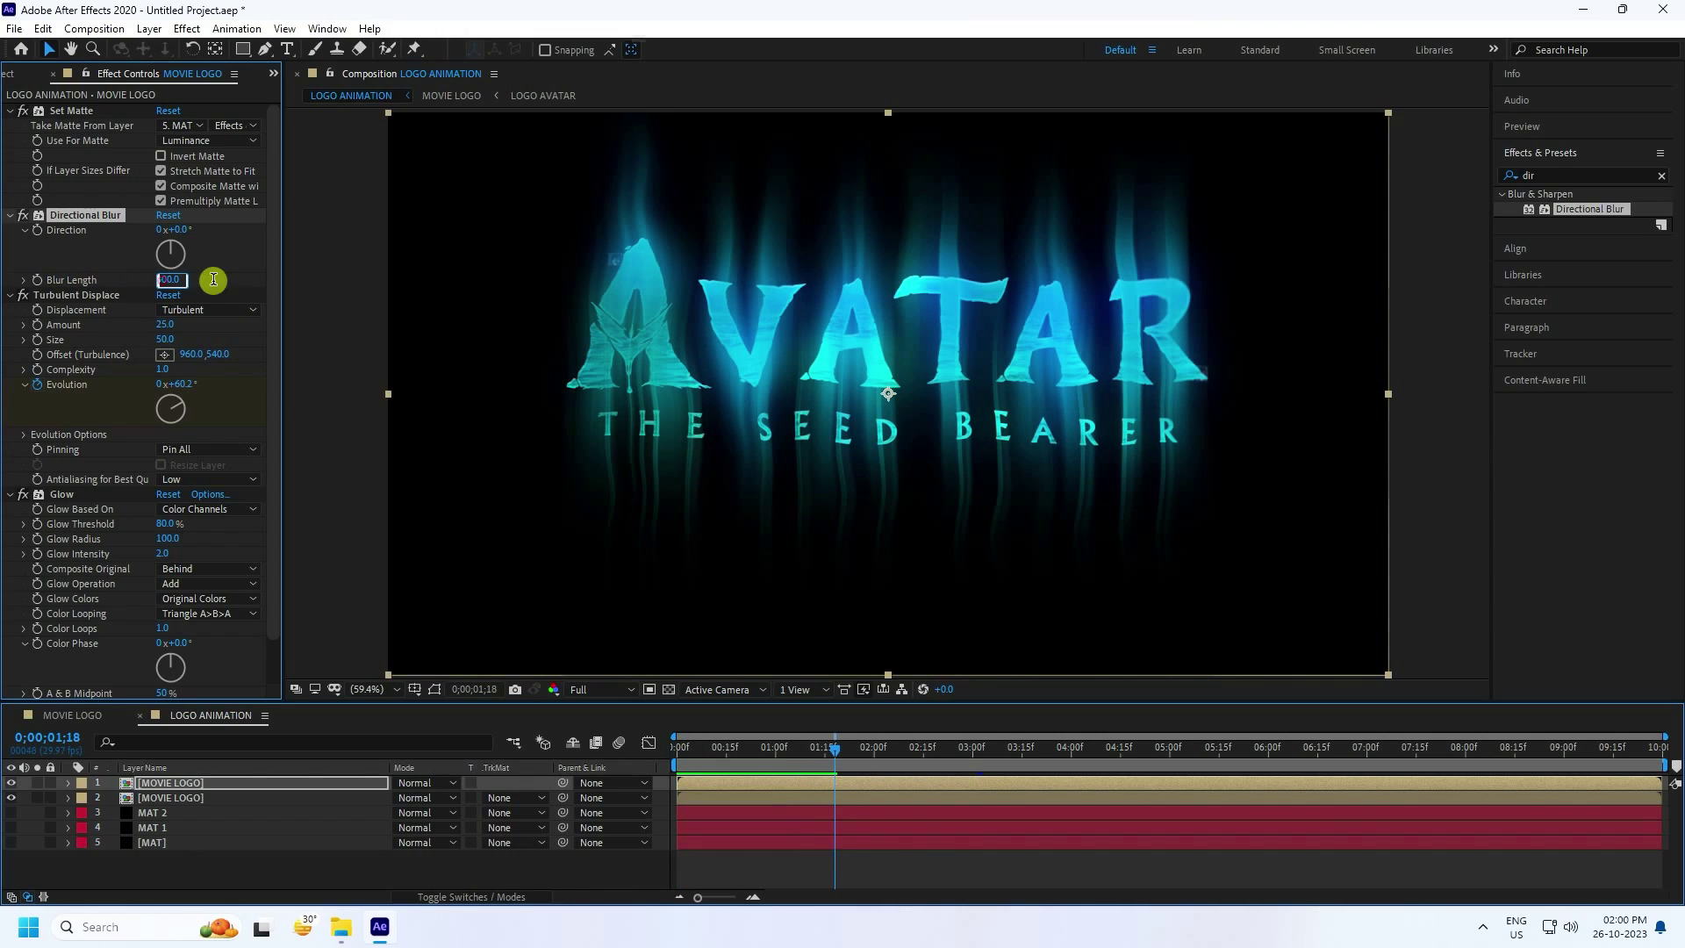
pyautogui.write('250')
pyautogui.press('Return')
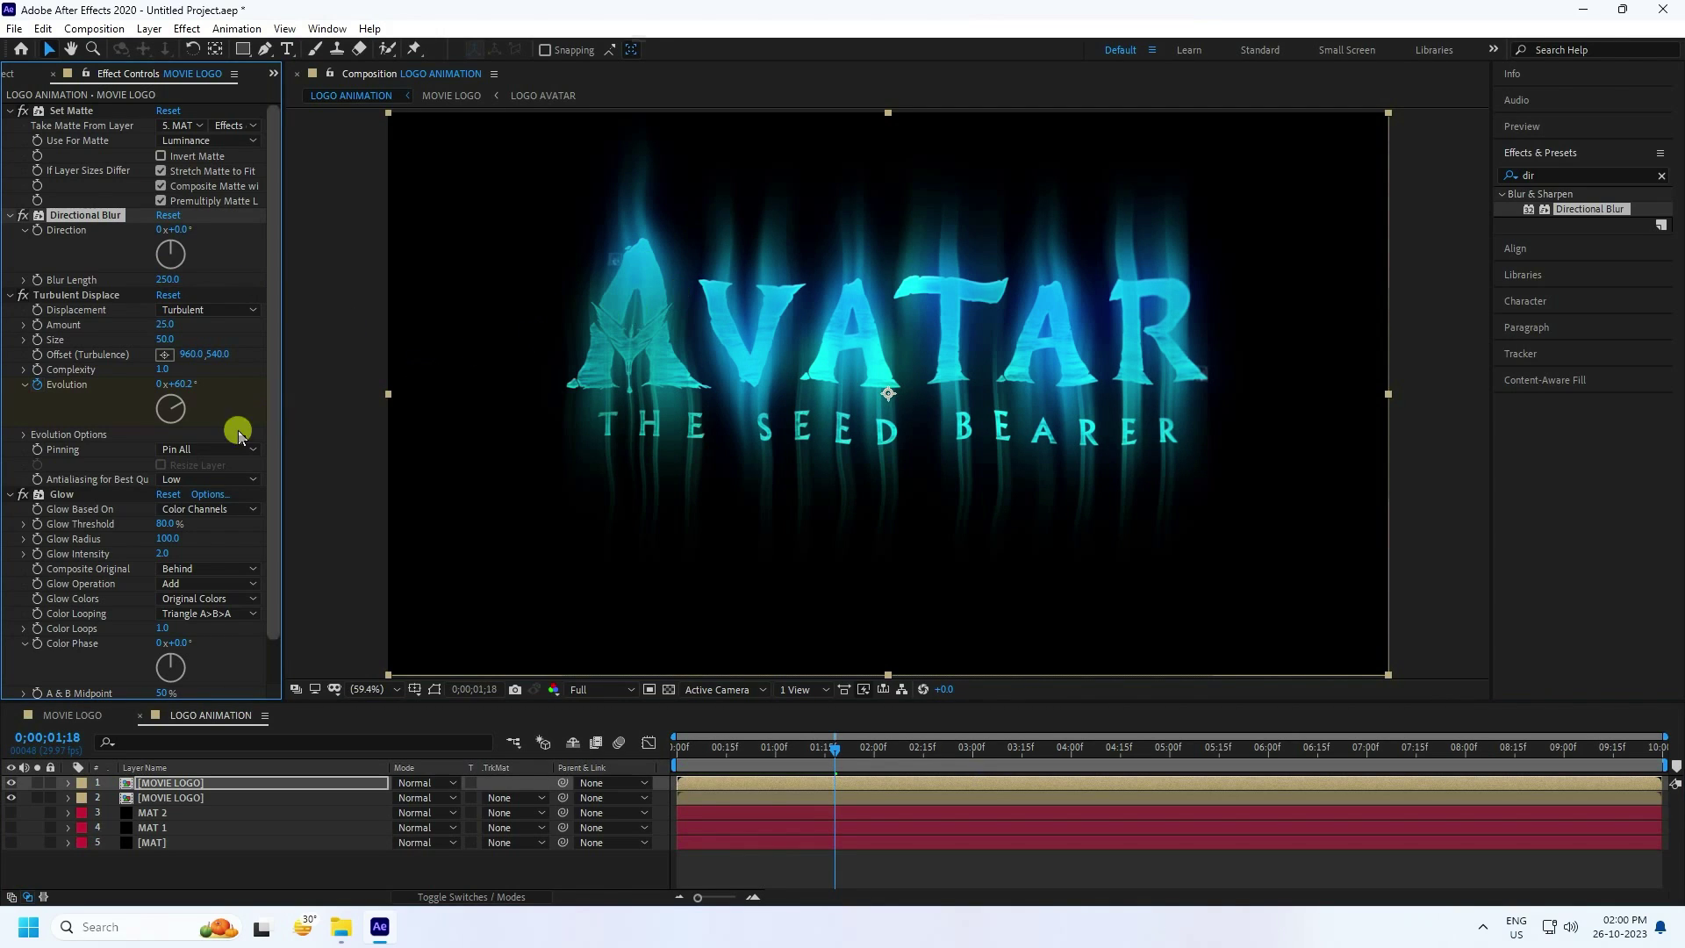
# Remove Glow from the upper MOVIE LOGO copy and add Fast Box Blur as its last effect.
pyautogui.click(58, 497)
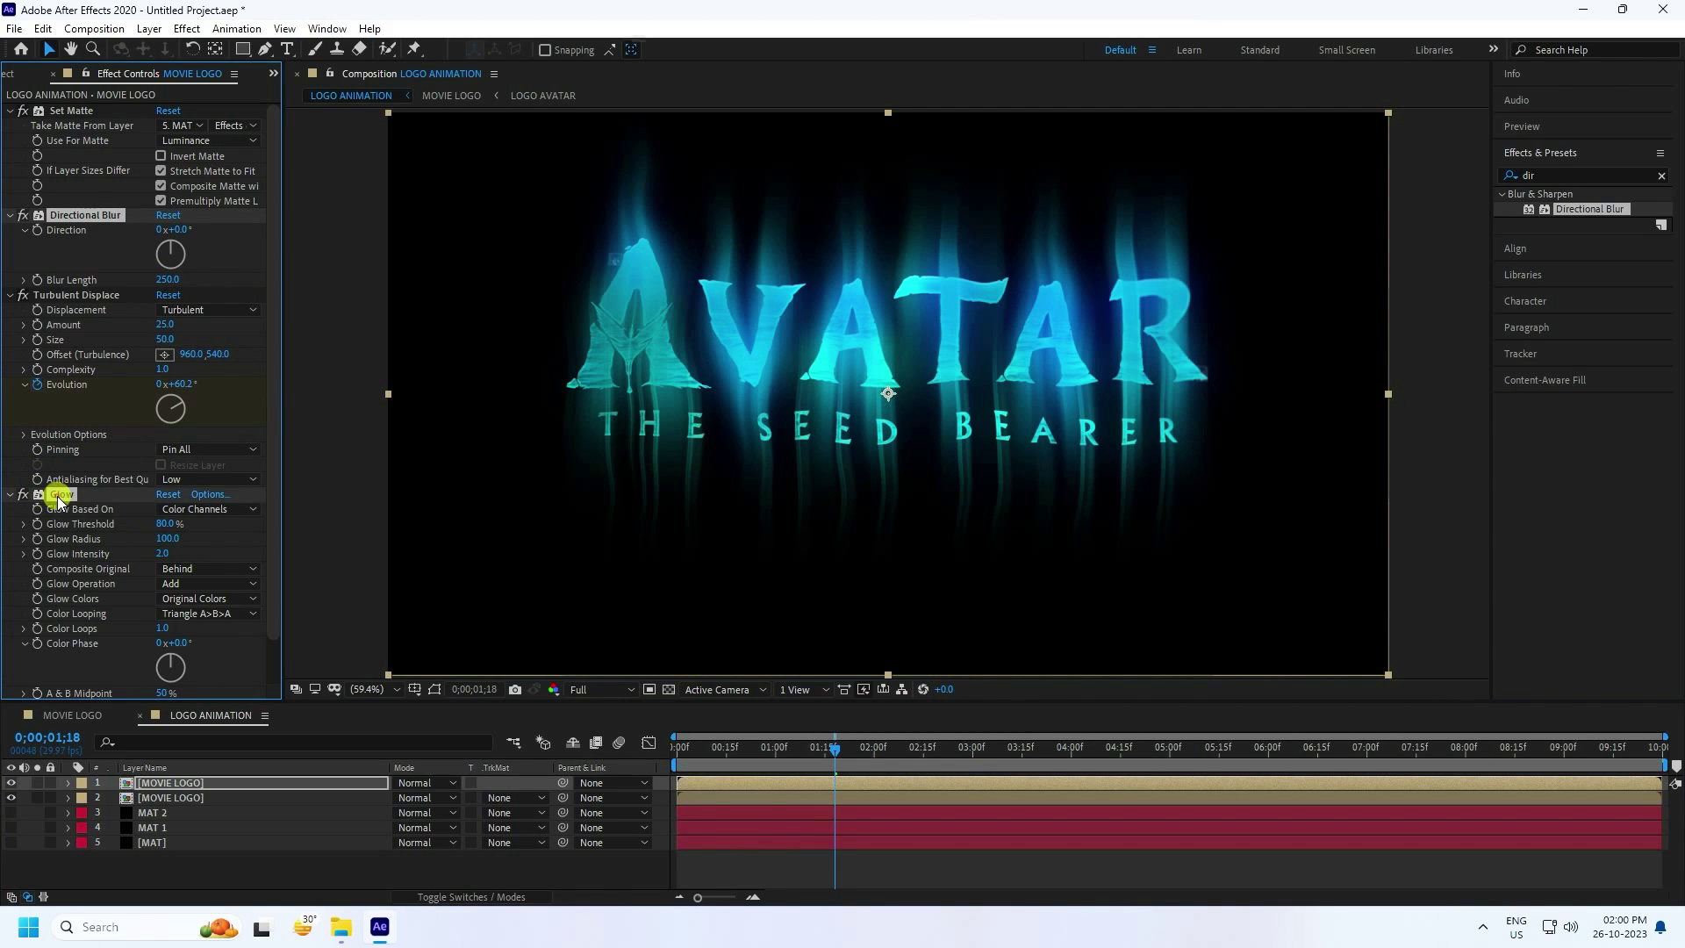
pyautogui.press('Delete')
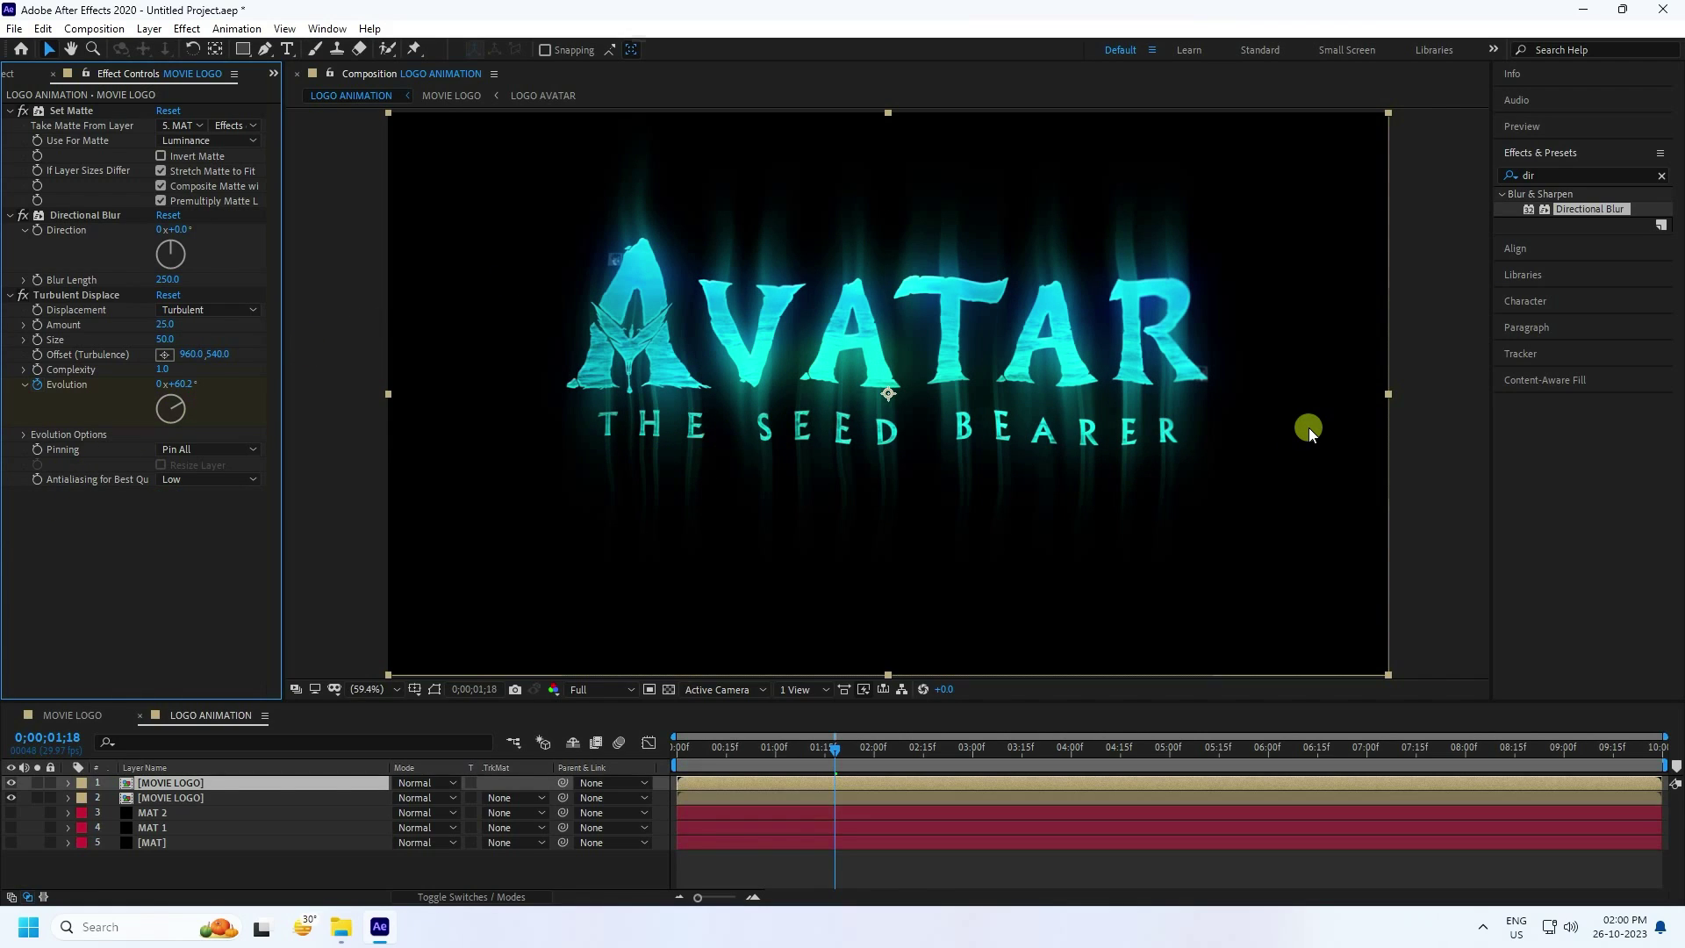
pyautogui.click(1536, 175)
pyautogui.write('fa')
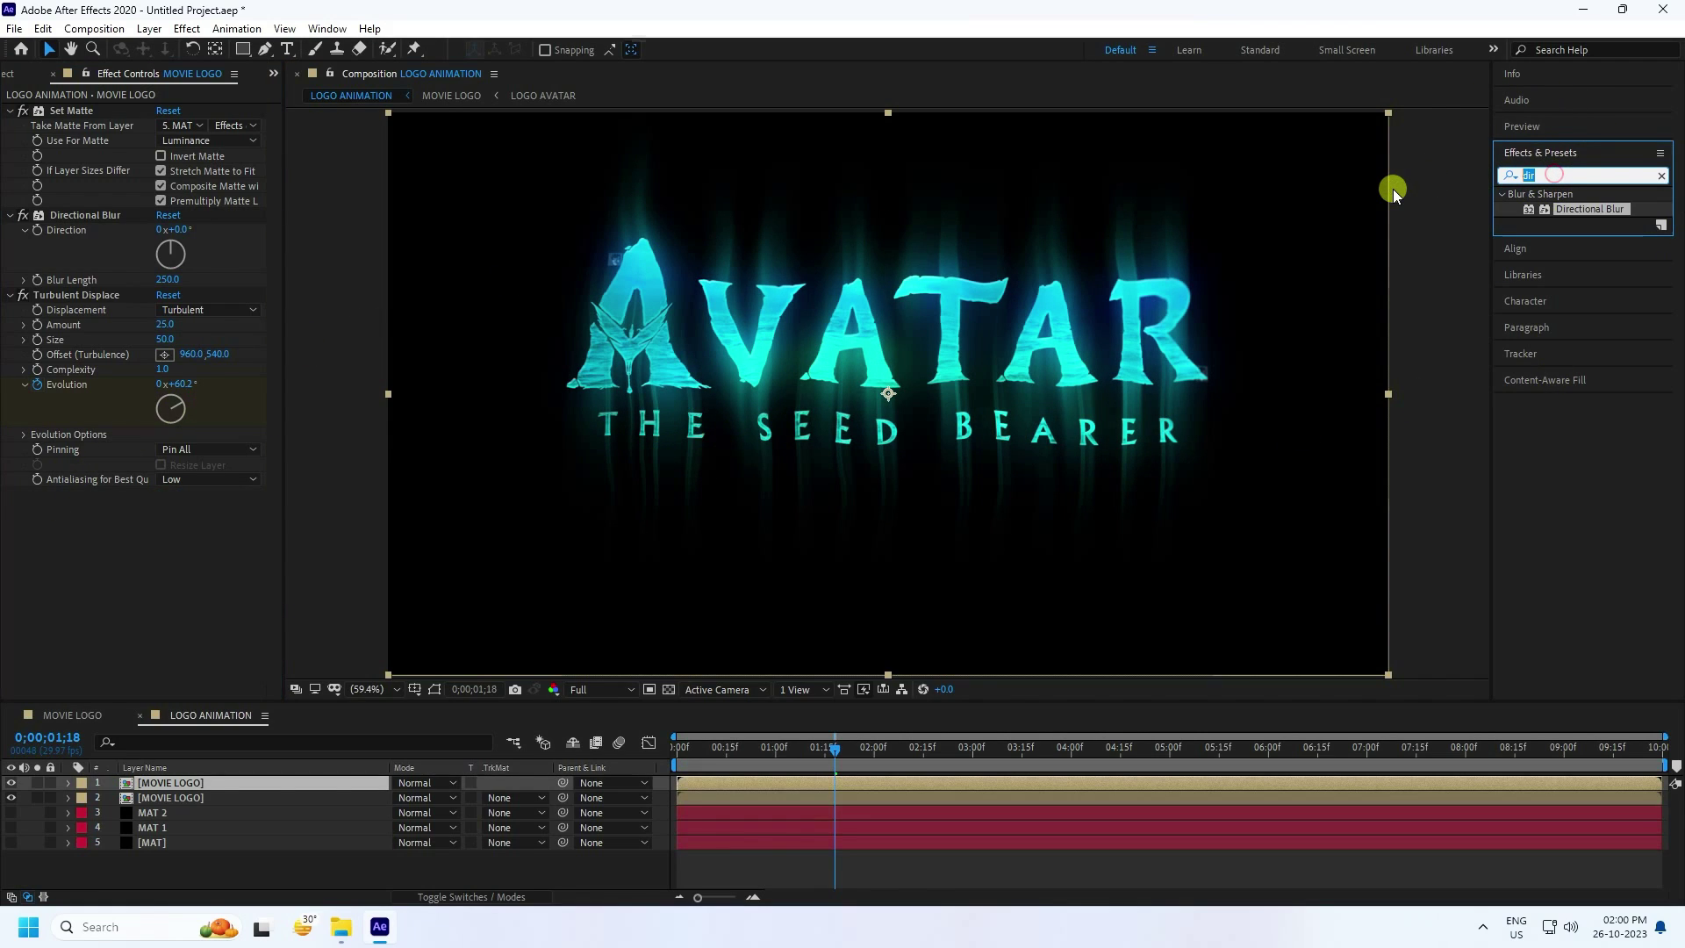
pyautogui.write('st')
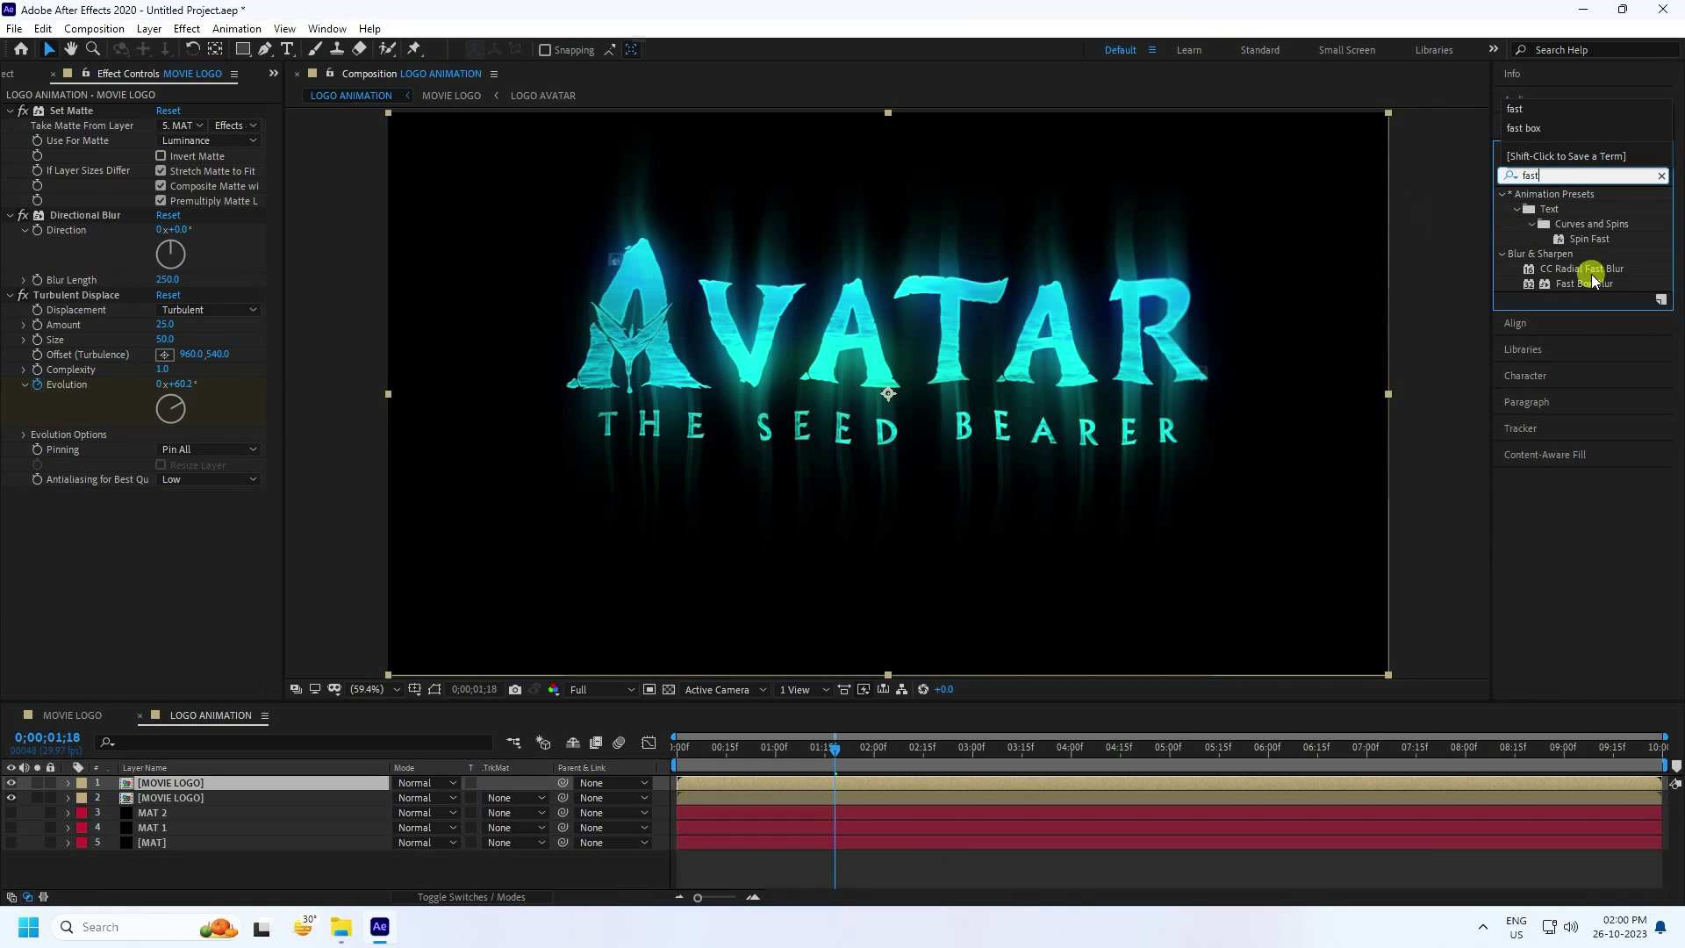
pyautogui.moveTo(1587, 283); pyautogui.dragTo(129, 581)
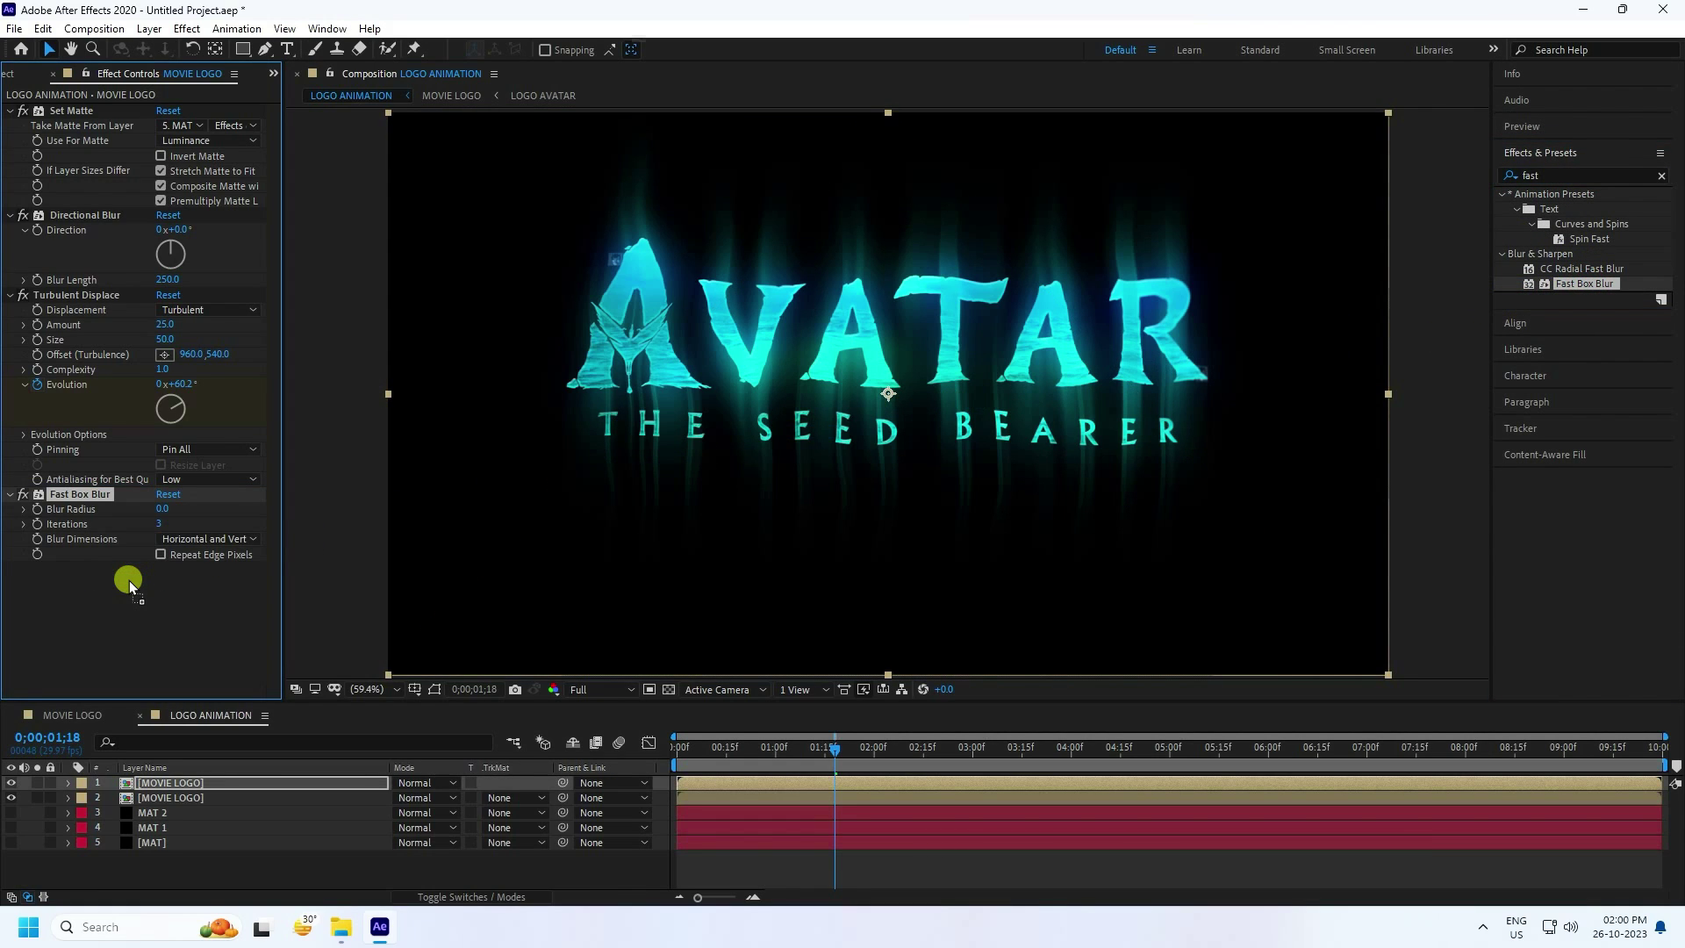
# Set the Fast Box Blur's Blur Radius to 2 and its Iterations to 1.
pyautogui.click(163, 509)
pyautogui.click(158, 524)
pyautogui.write('1')
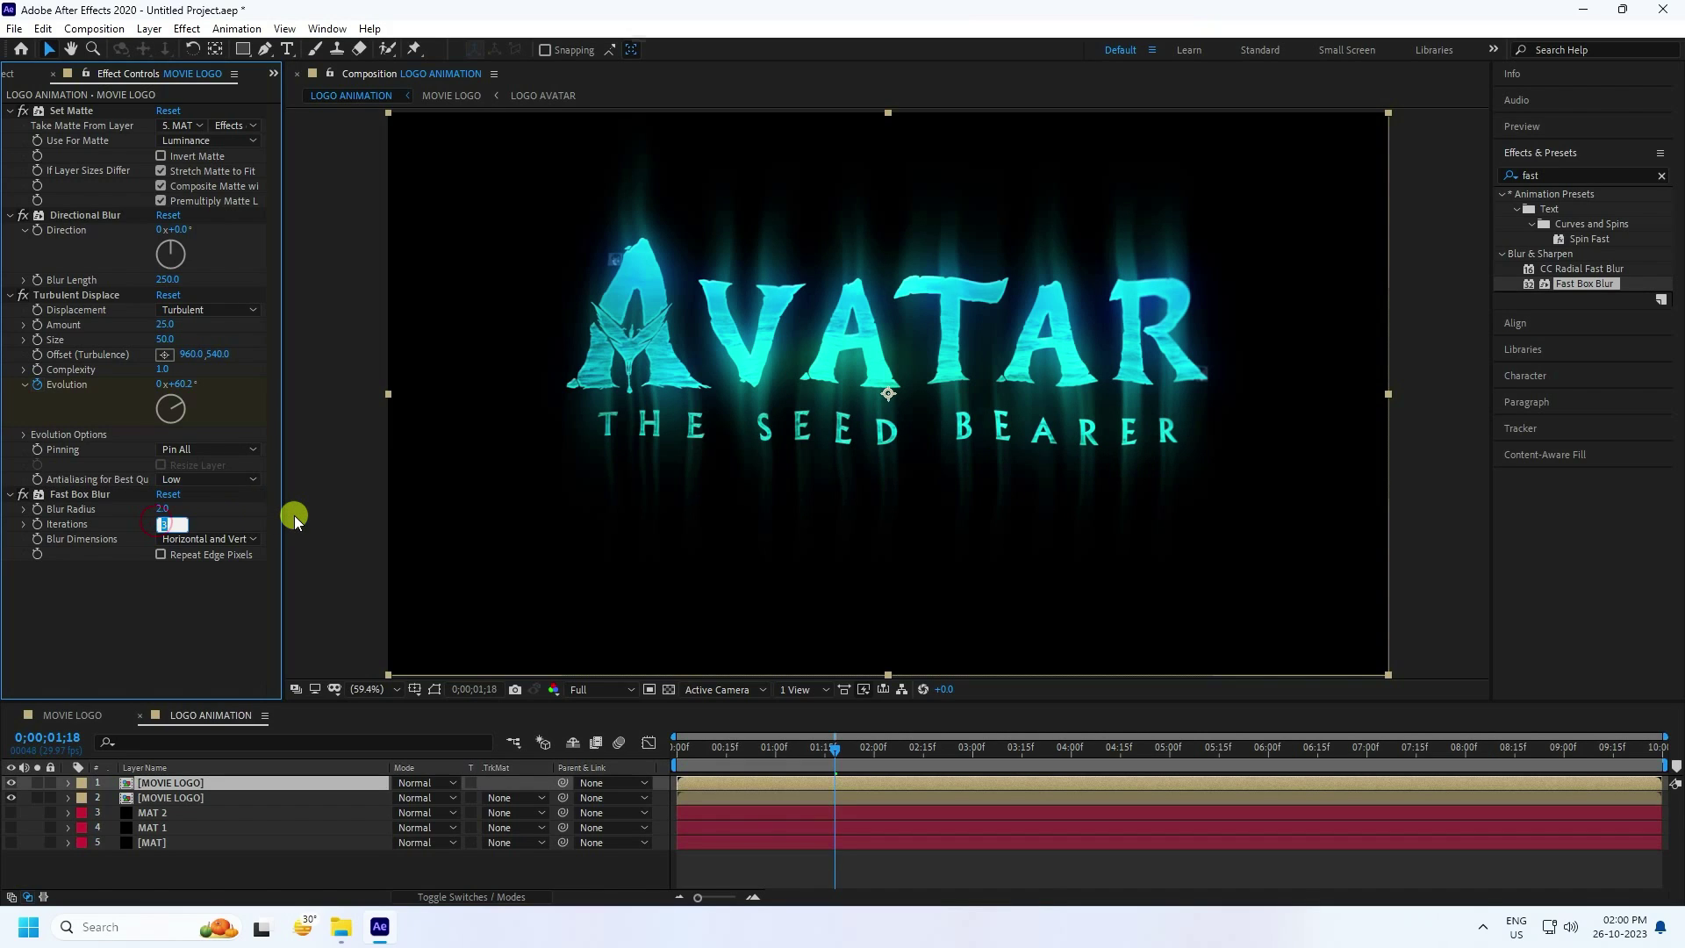
pyautogui.press('Return')
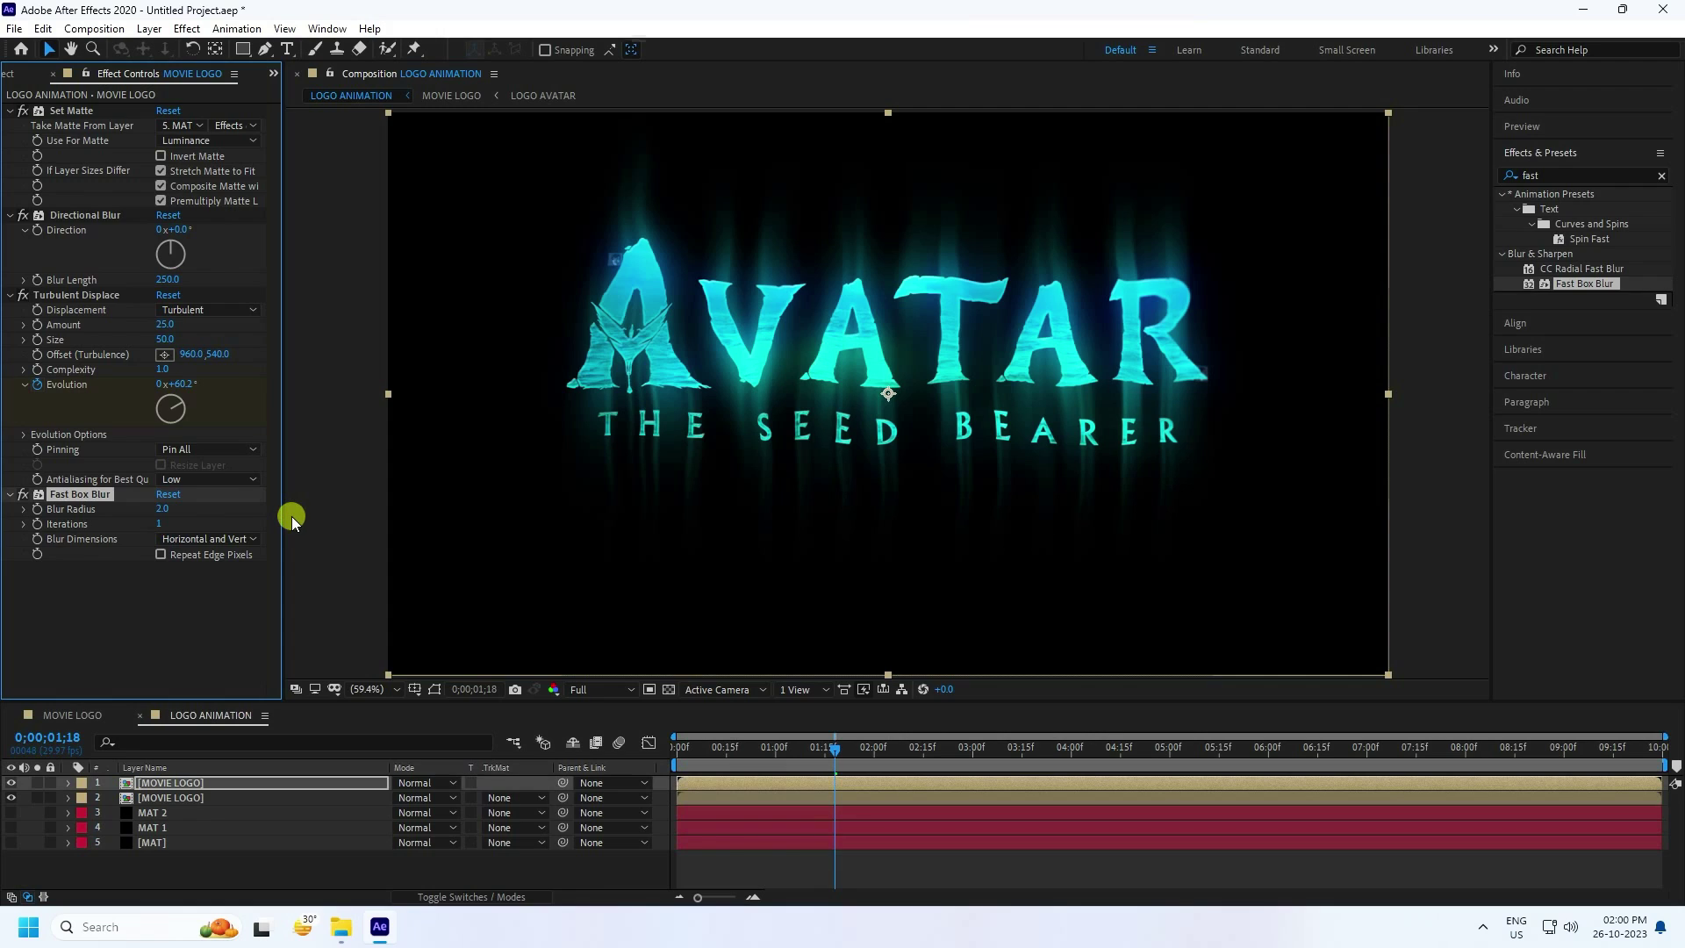
# Preview LOGO ANIMATION from the first frame and stop with the time indicator at 0;00;02;13.
pyautogui.click(836, 746)
pyautogui.moveTo(836, 746); pyautogui.dragTo(518, 799)
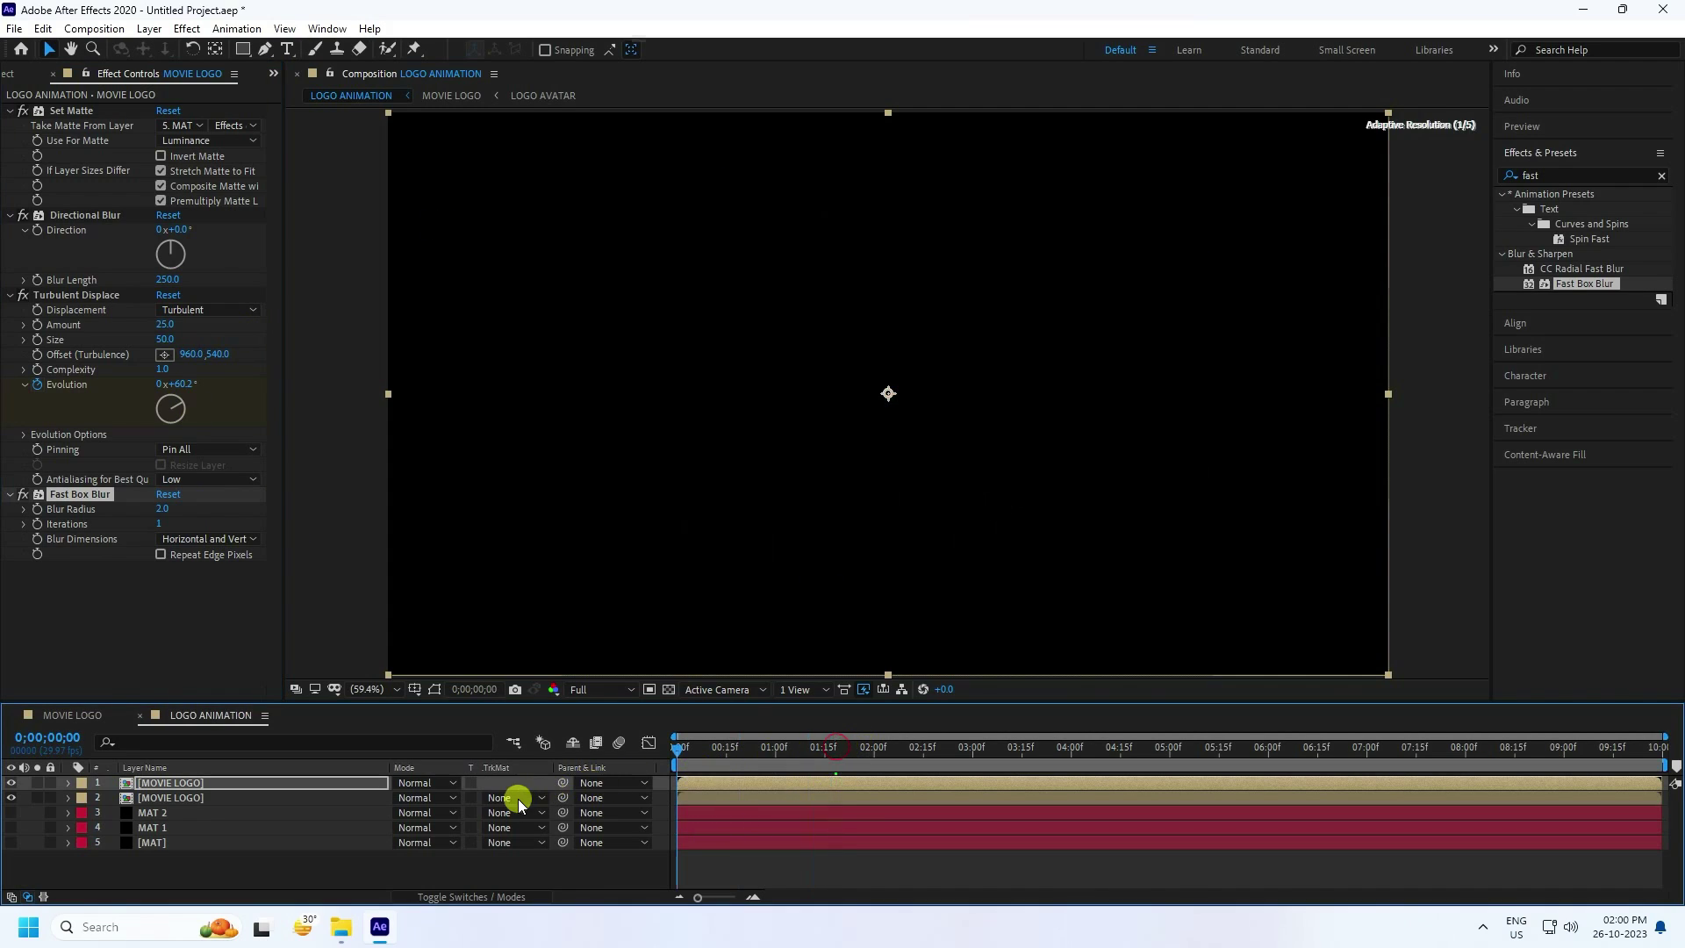
pyautogui.click(1532, 127)
pyautogui.click(1587, 155)
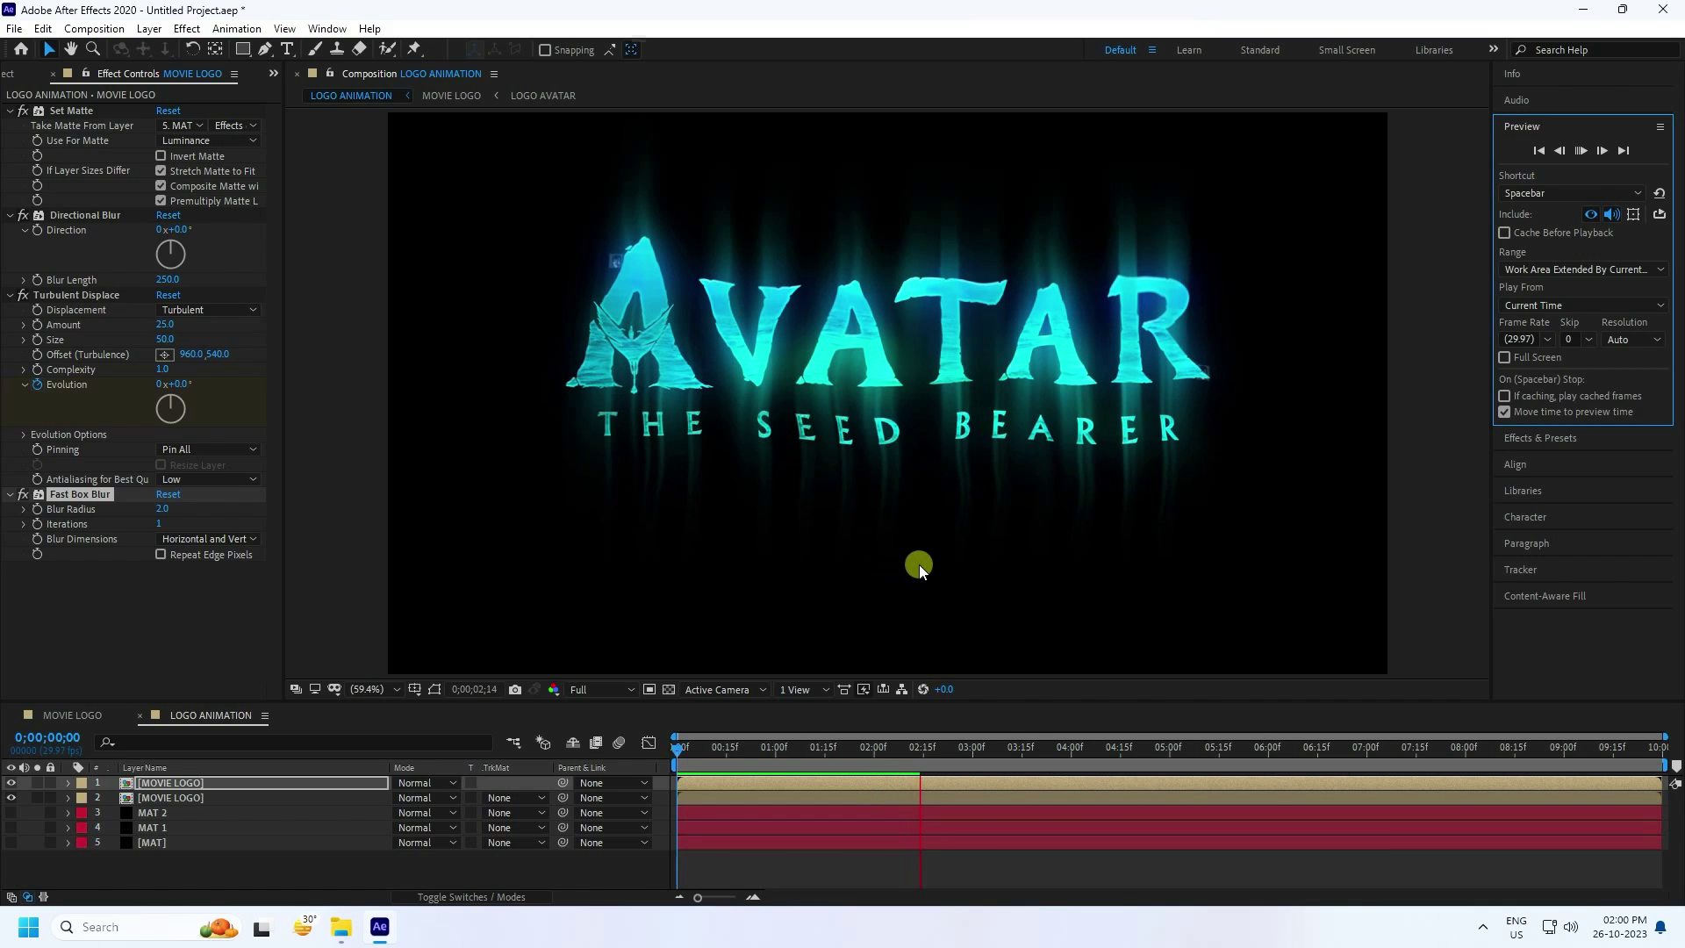
pyautogui.moveTo(935, 746); pyautogui.dragTo(916, 746)
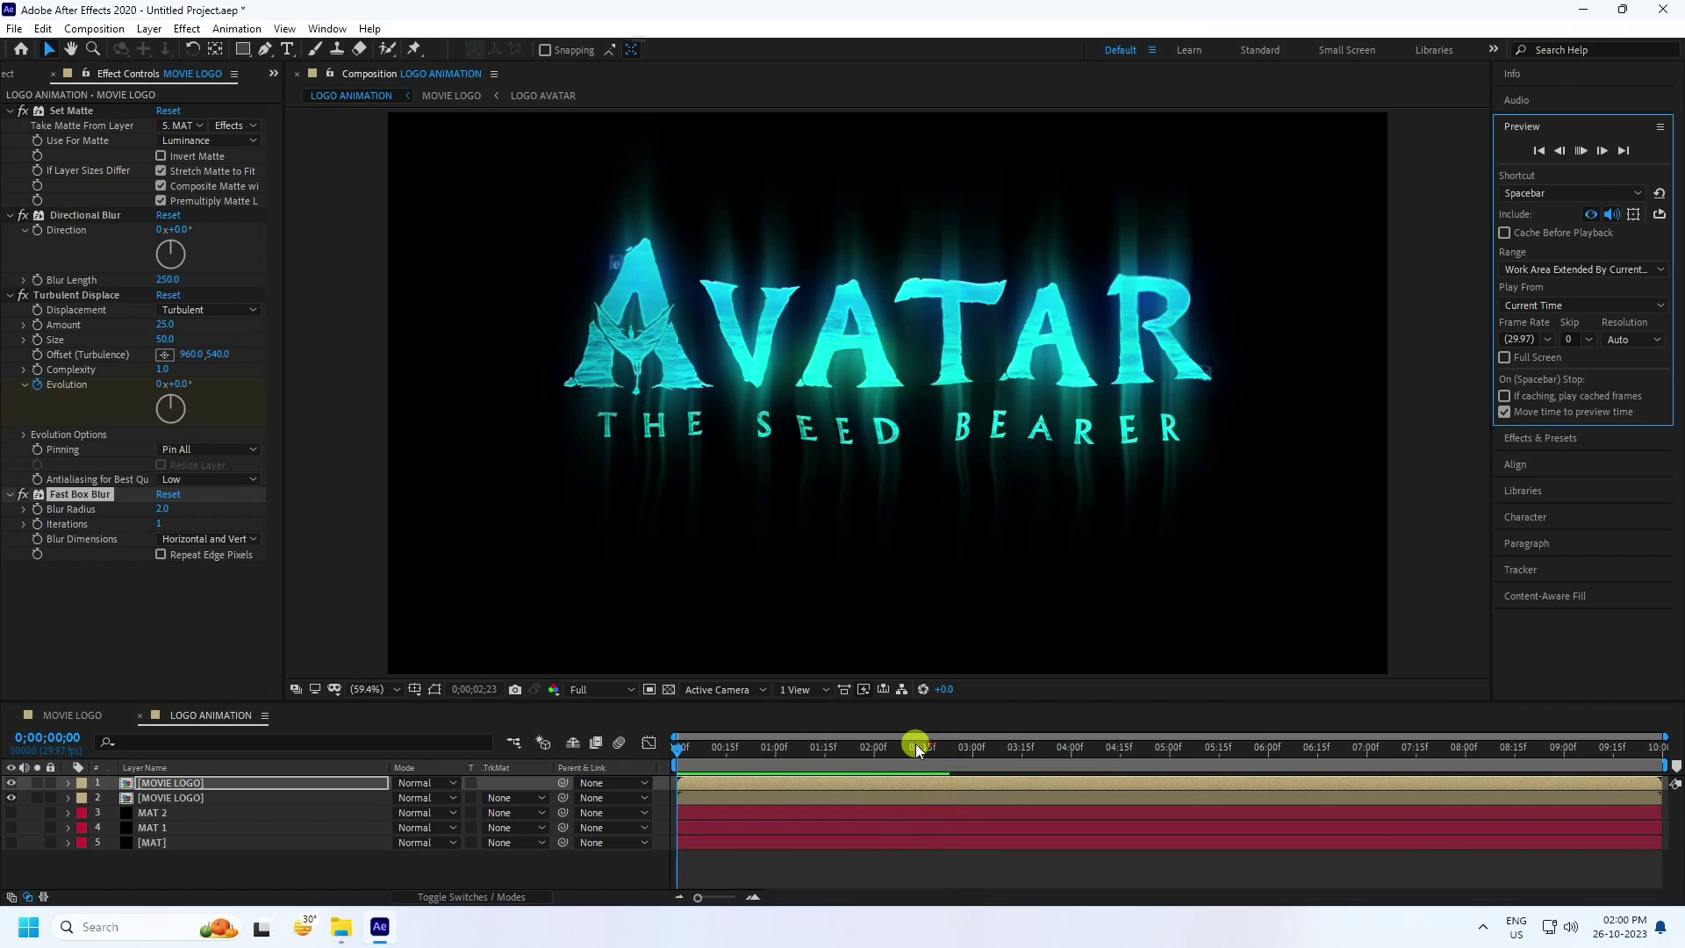
# Create a new 1920 x 1080 composition named FLOOR at 29.97 fps, lasting 10 seconds.
pyautogui.click(45, 99)
pyautogui.click(7, 73)
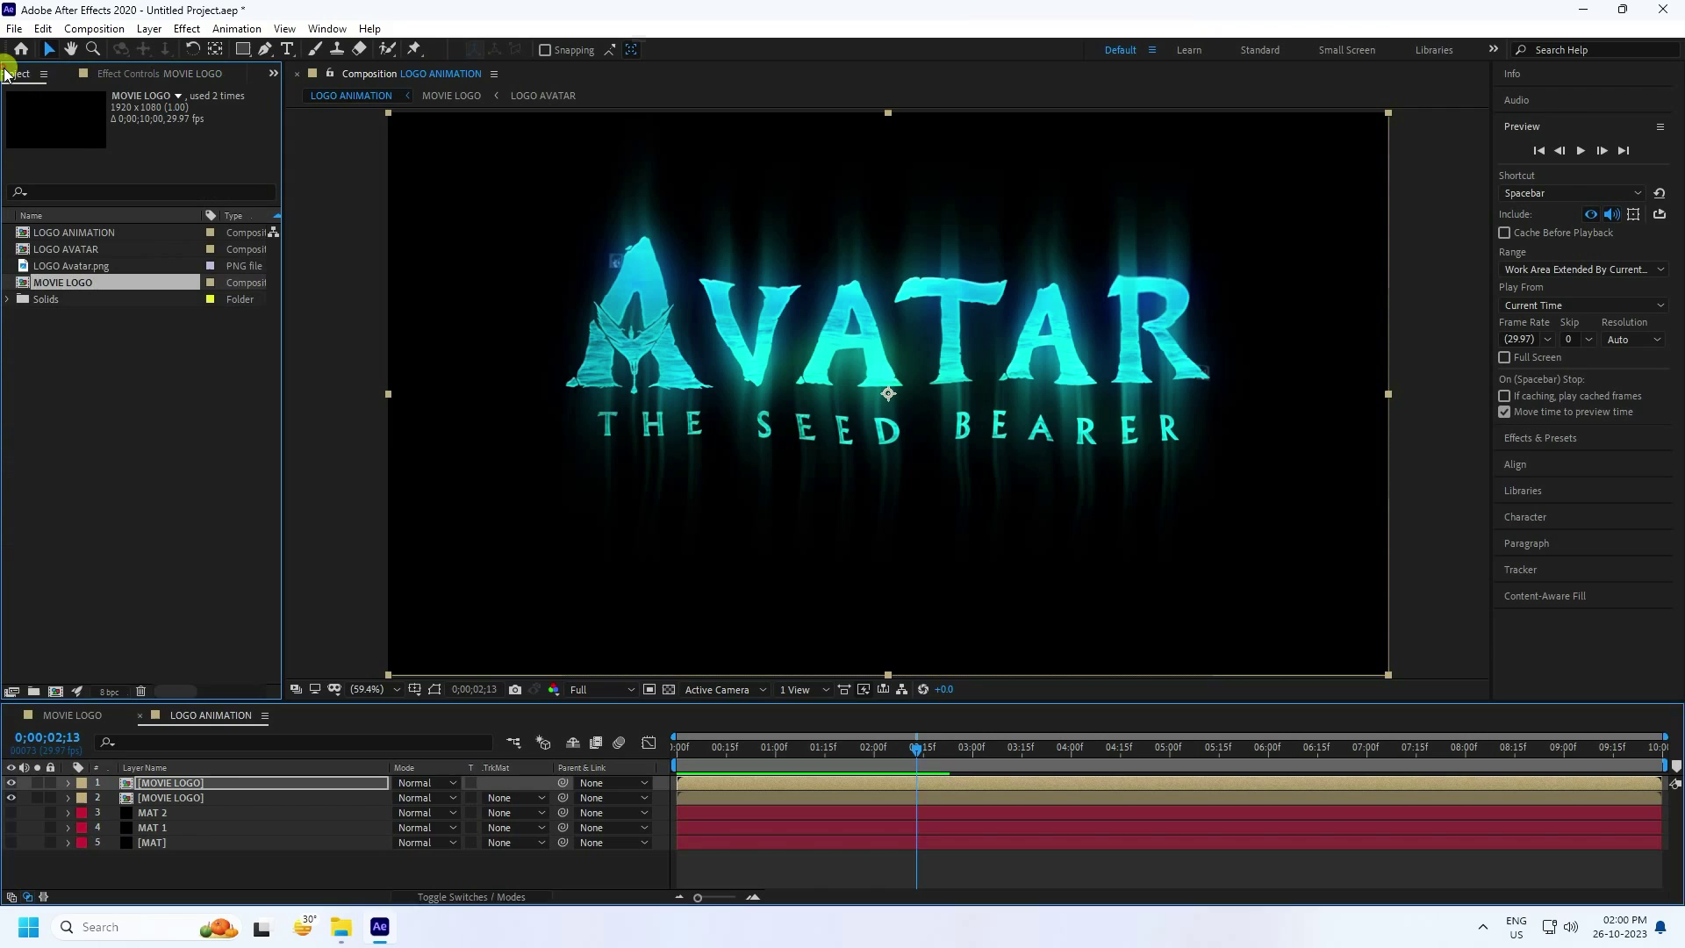
pyautogui.click(56, 691)
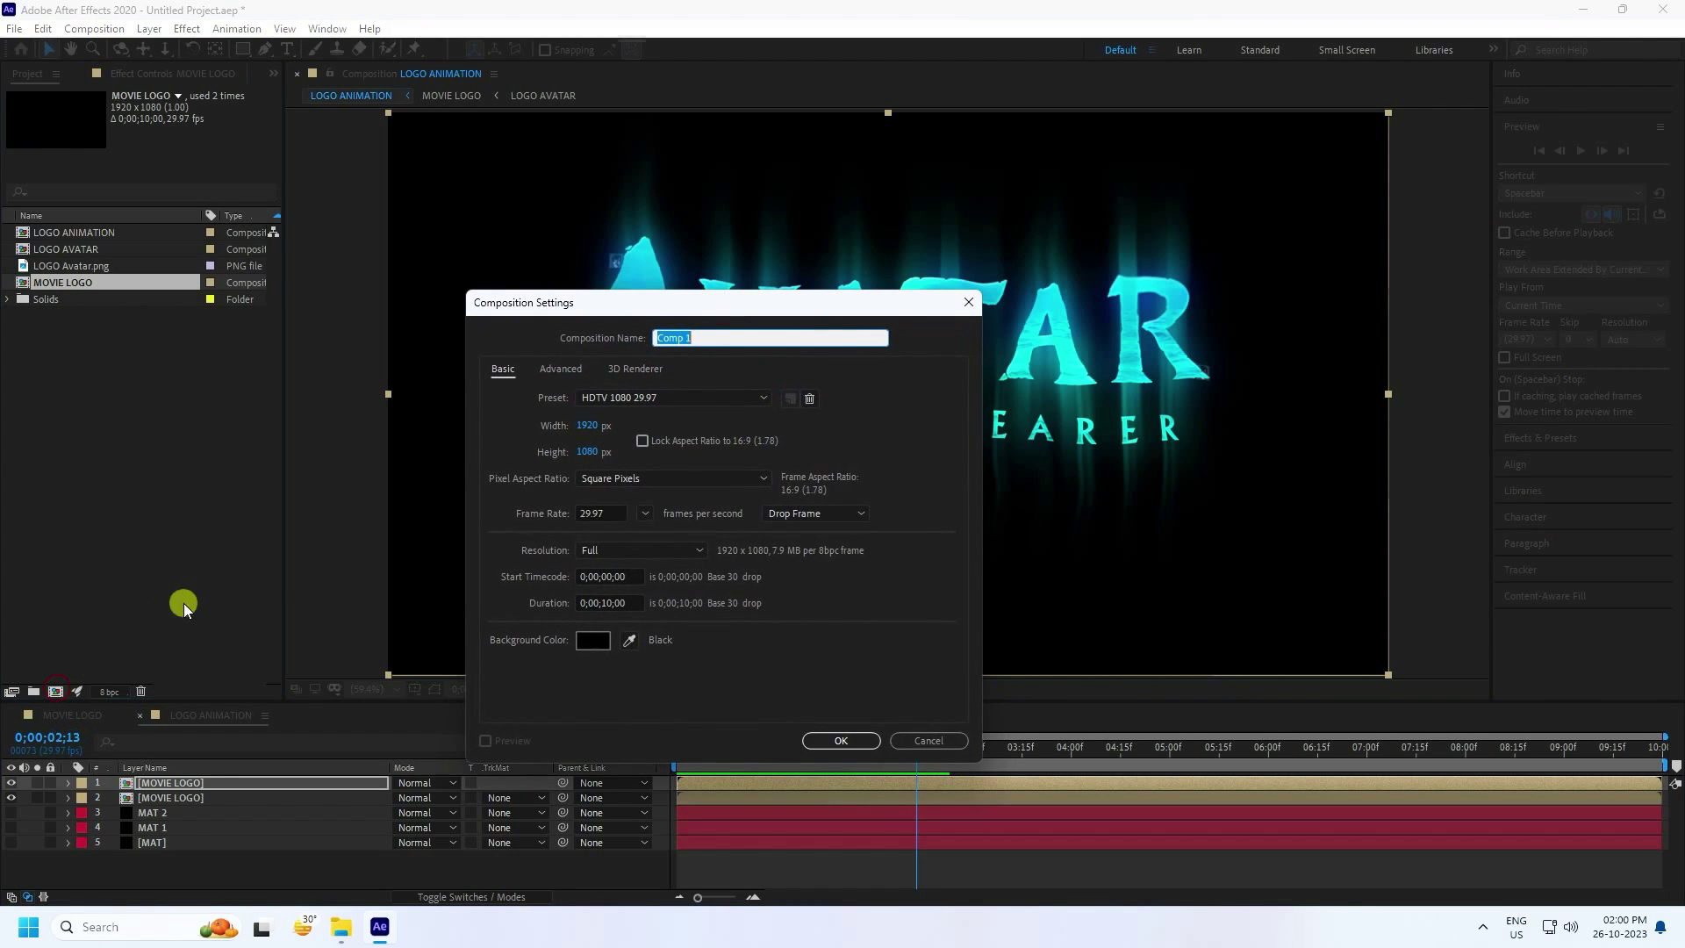
pyautogui.write('FLOOR')
pyautogui.click(844, 740)
# Add a full-size black solid layer to the FLOOR composition.
pyautogui.rightClick(372, 811)
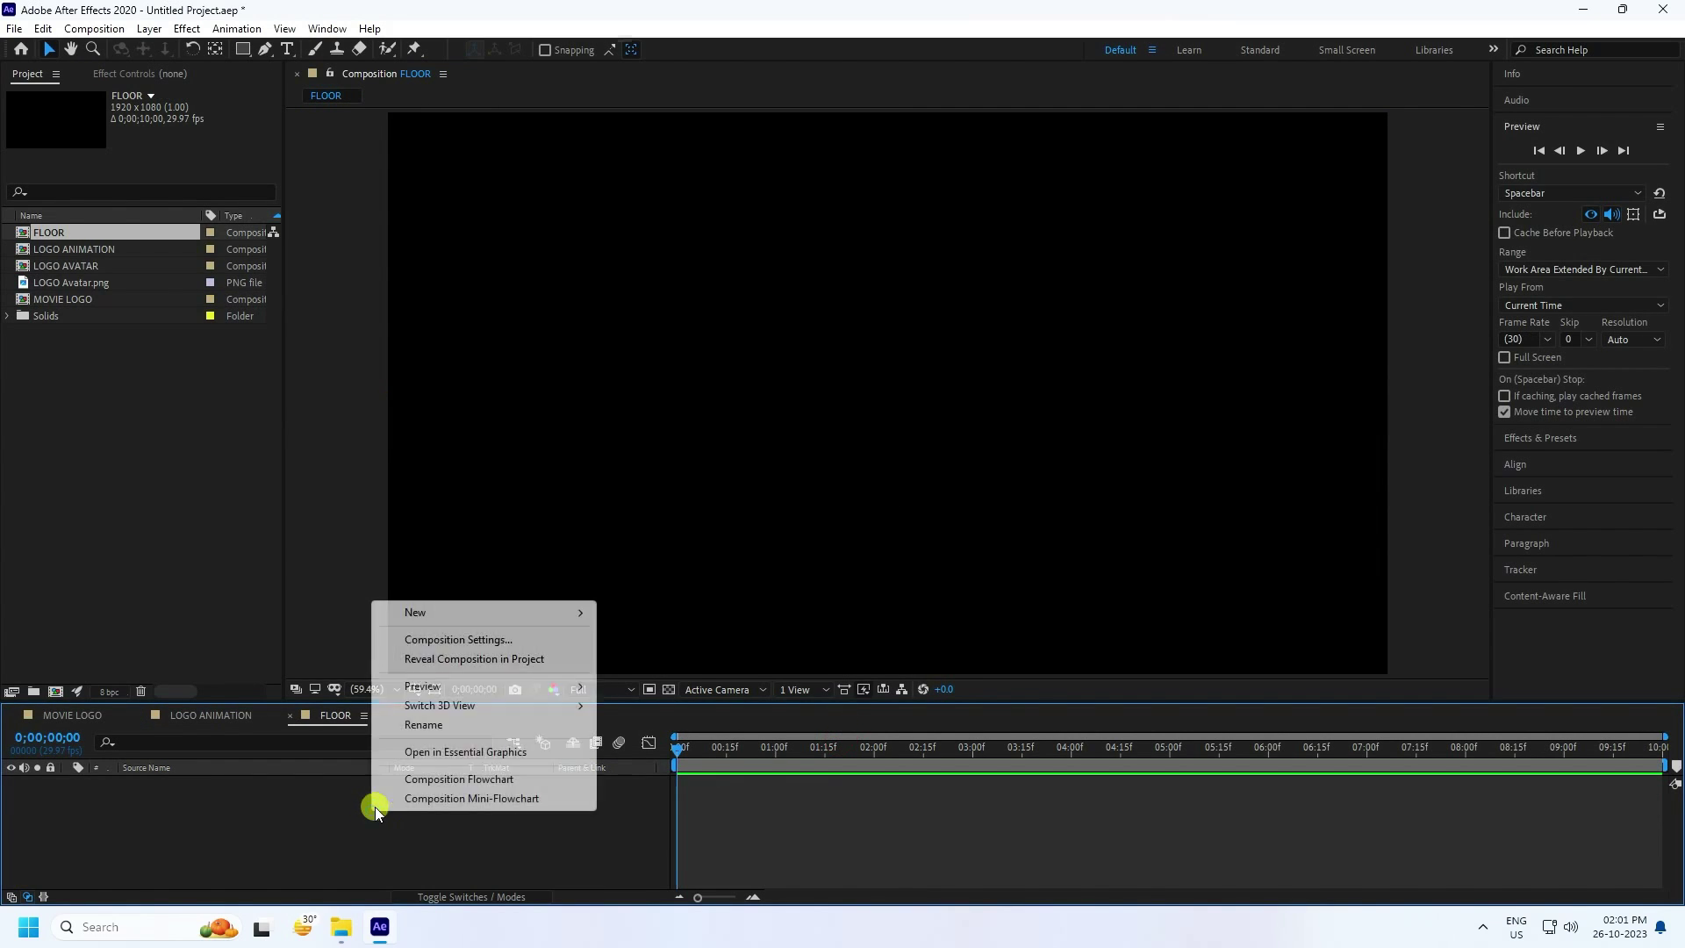
pyautogui.click(425, 612)
pyautogui.click(638, 659)
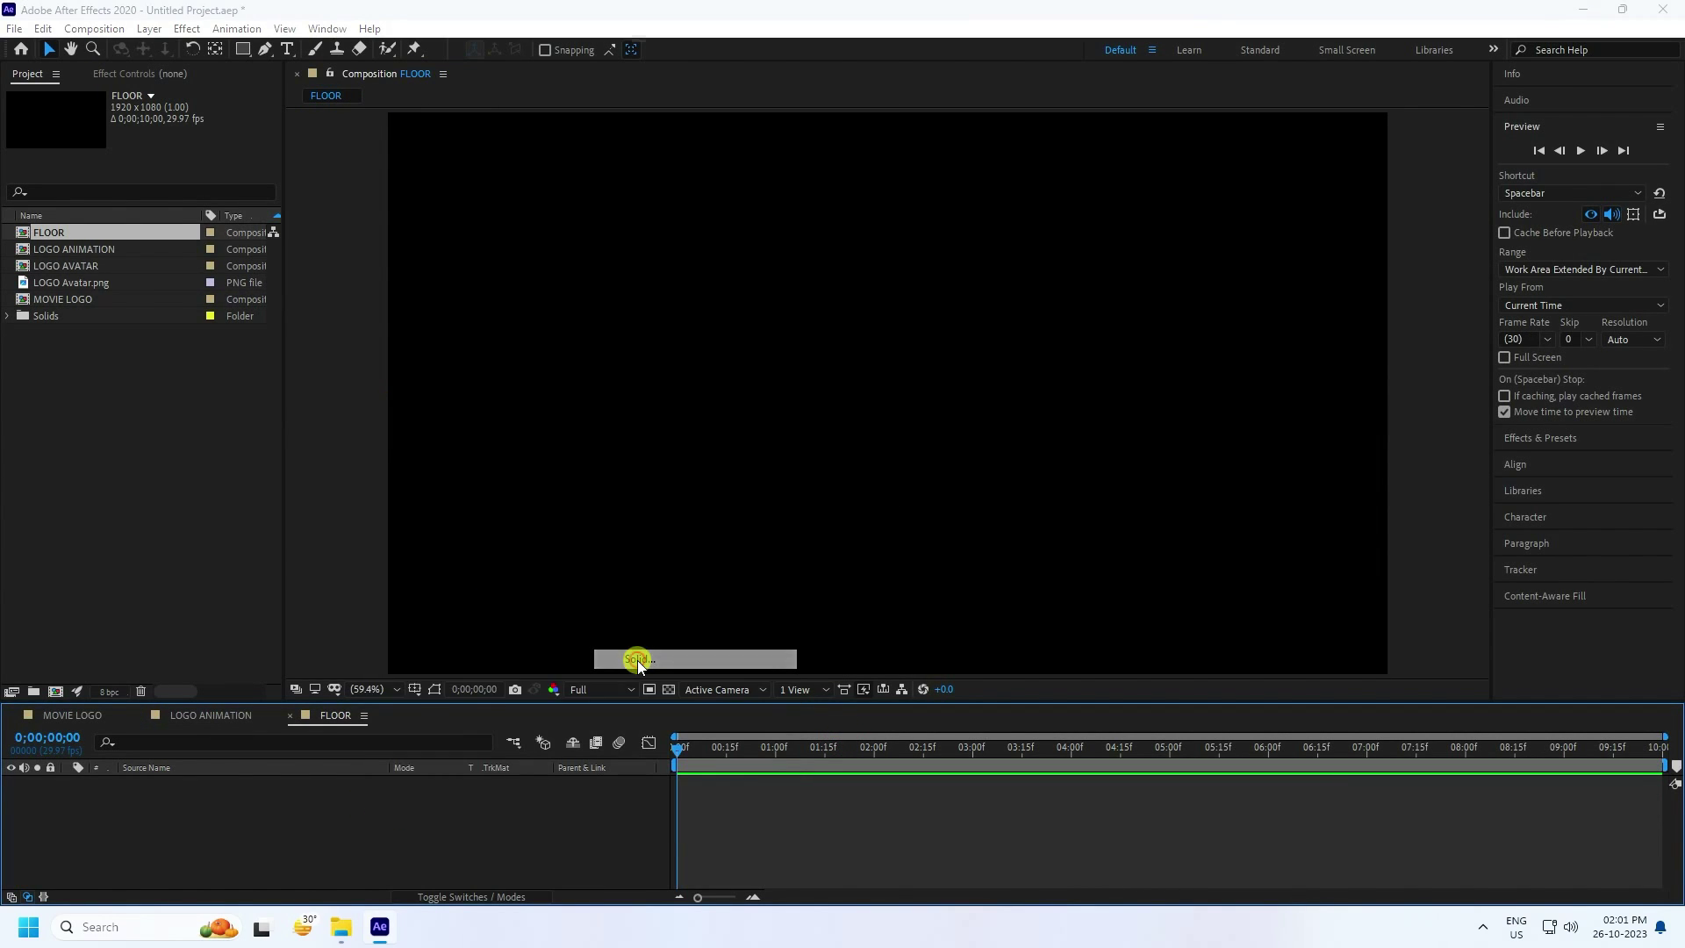
pyautogui.click(892, 609)
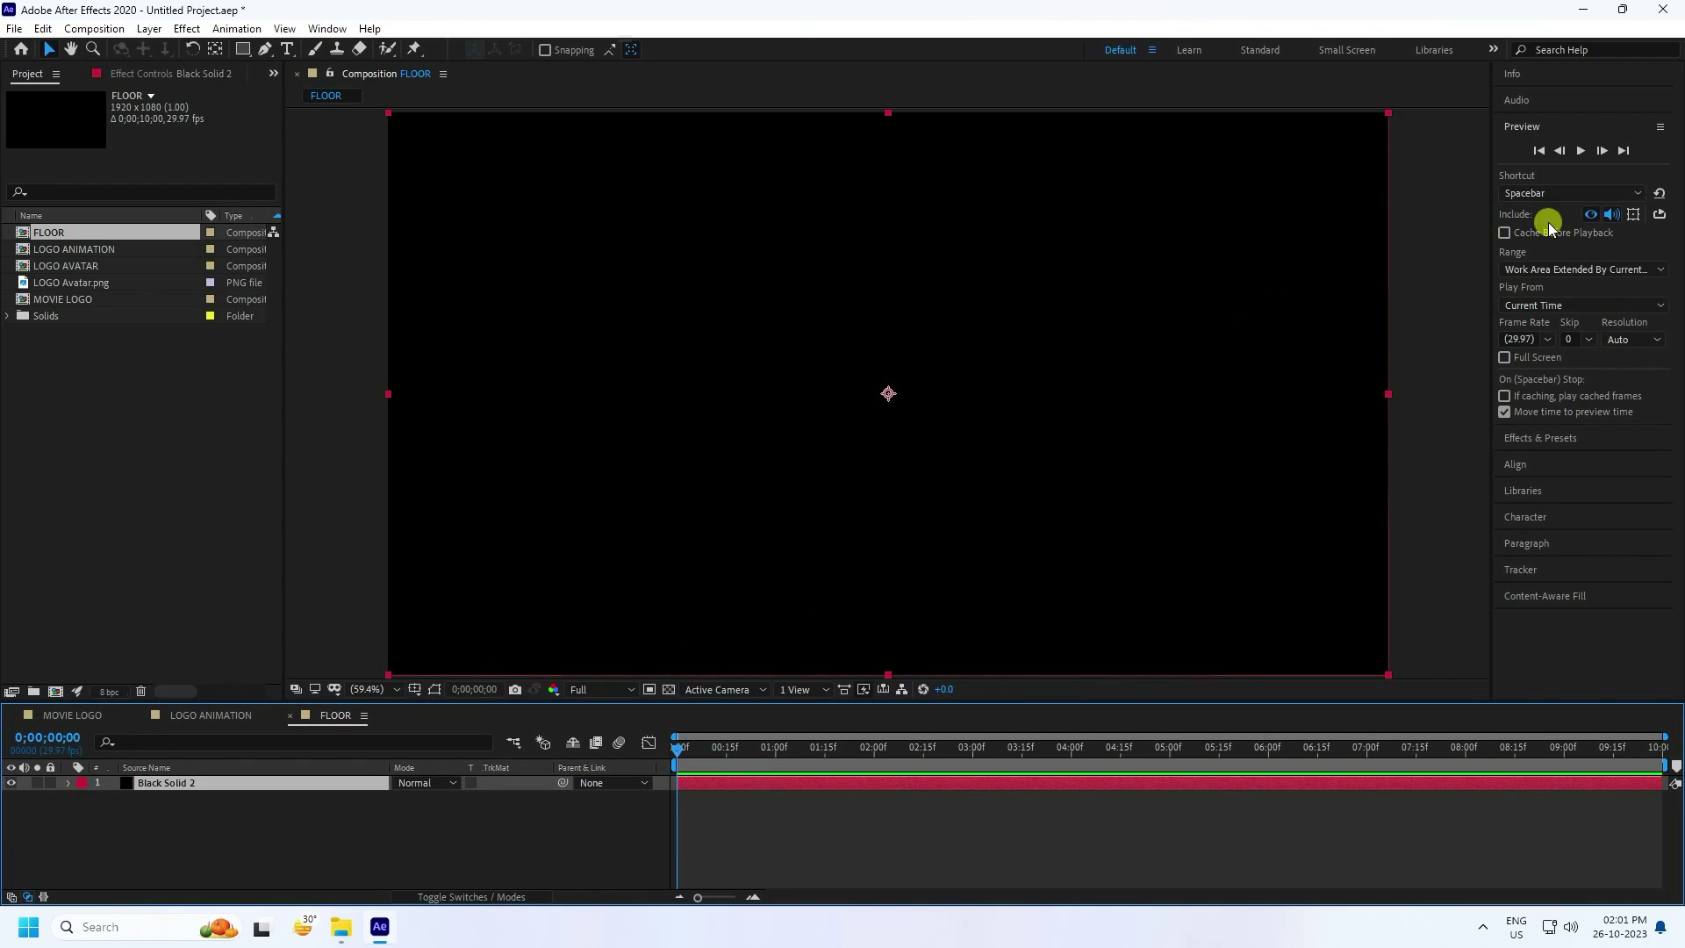
# Find the Fractal Noise effect and apply it to the black solid in FLOOR.
pyautogui.click(1545, 437)
pyautogui.click(1561, 174)
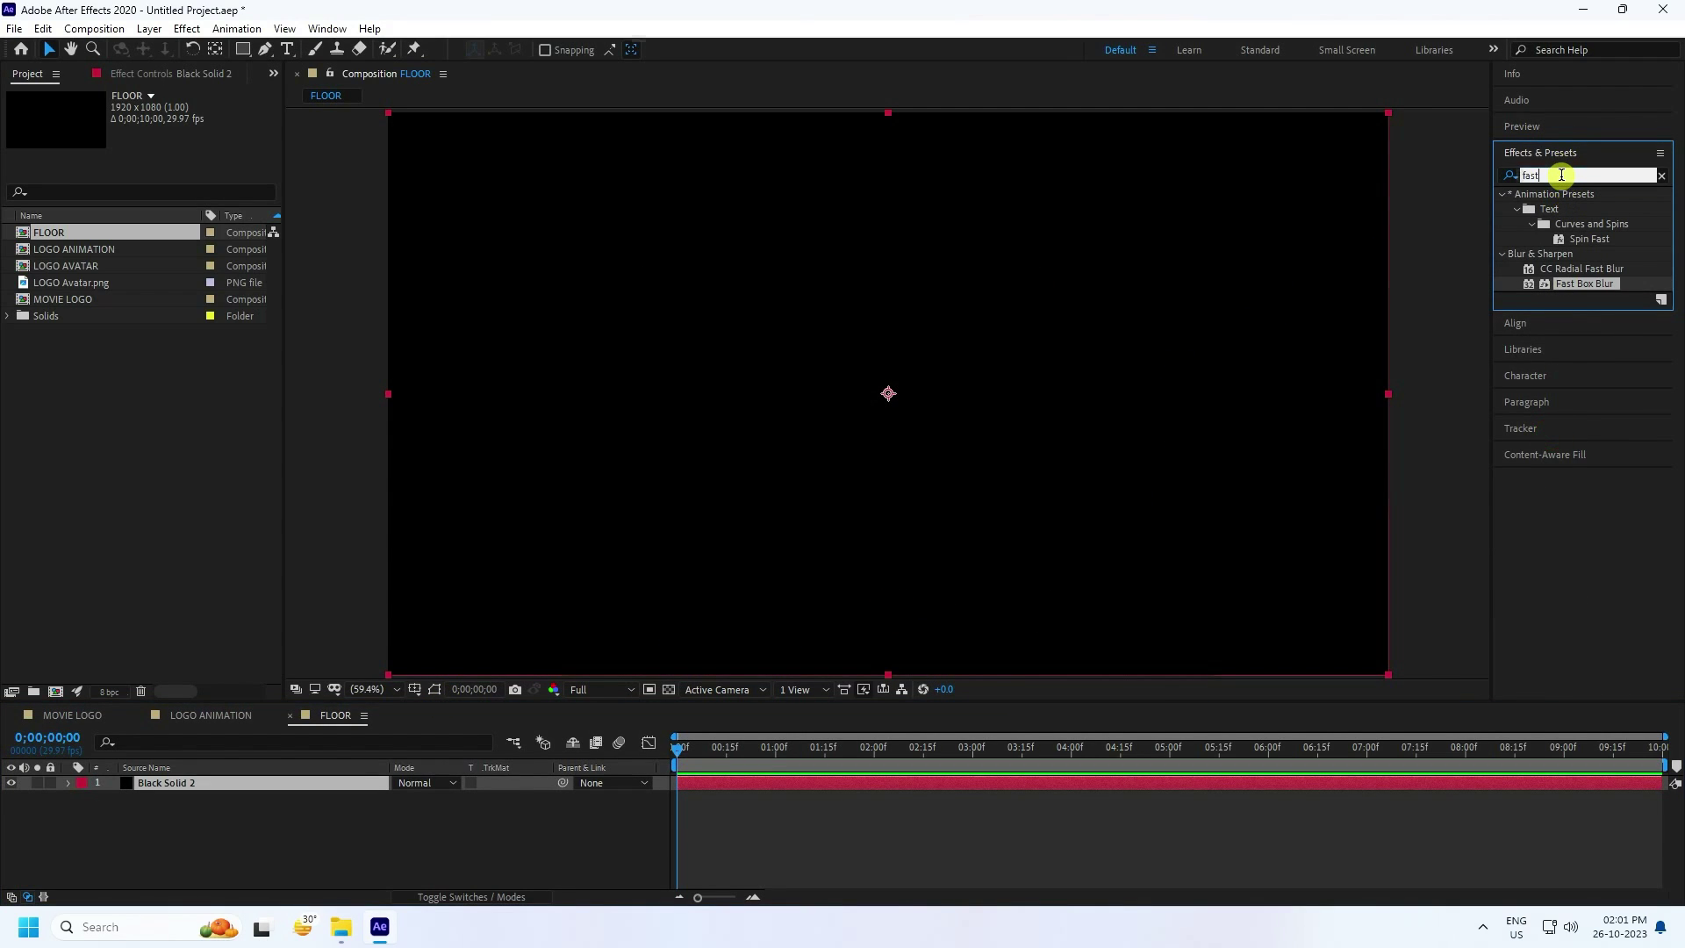
pyautogui.write('fra')
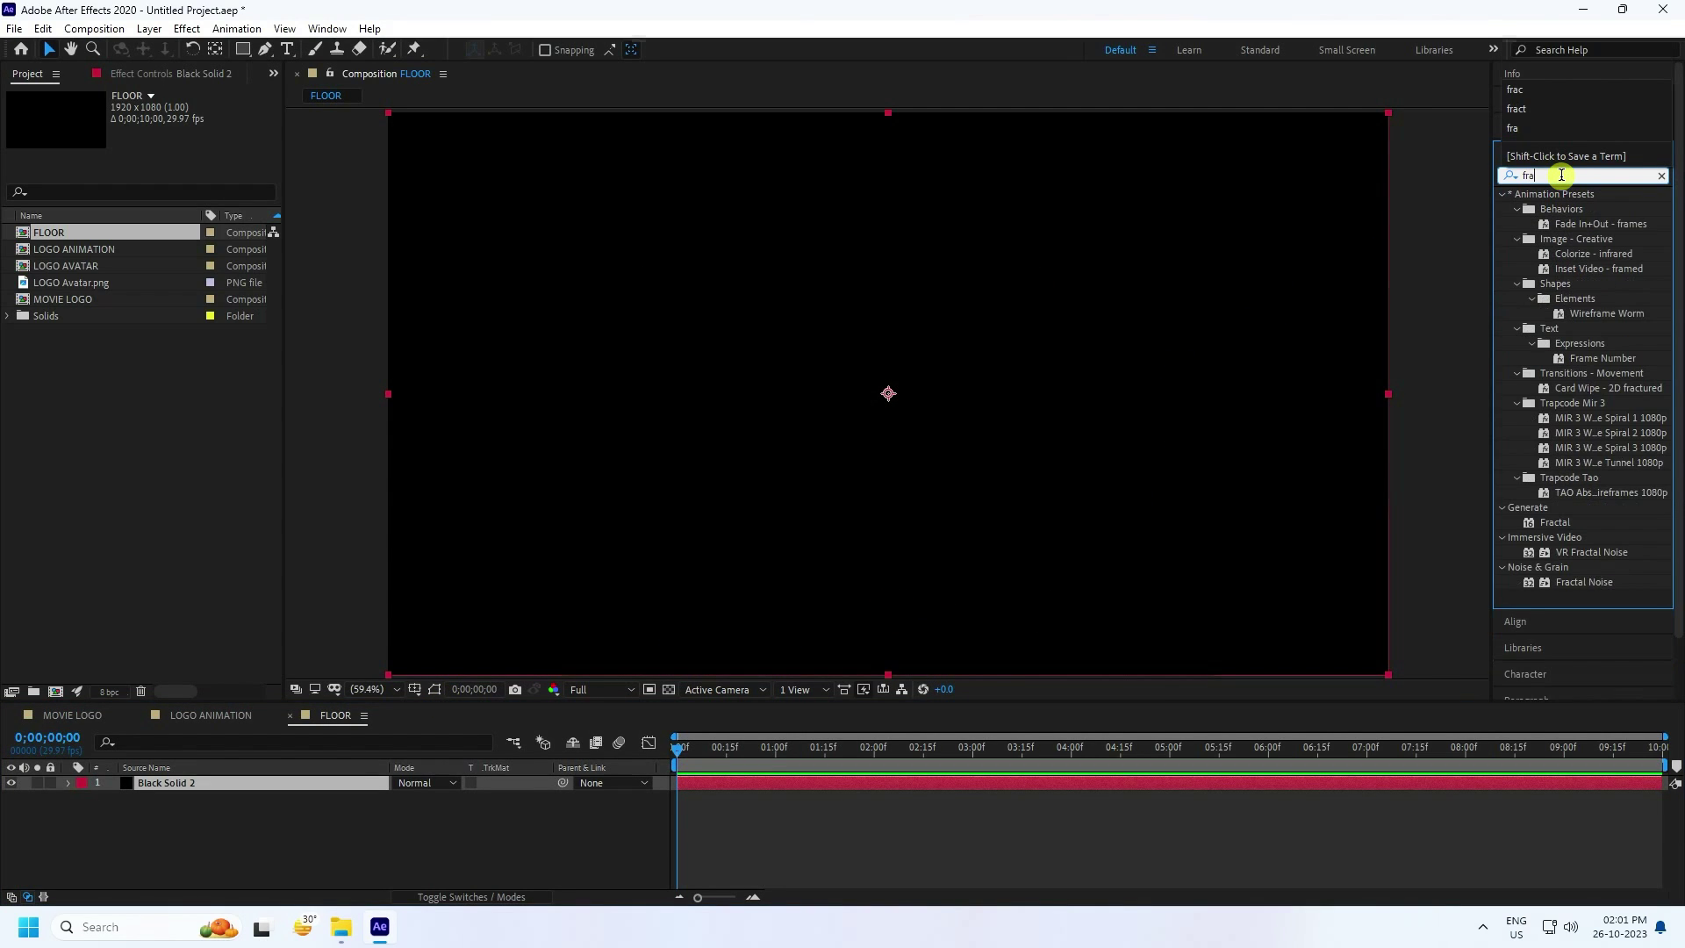
pyautogui.moveTo(1593, 579); pyautogui.dragTo(228, 782)
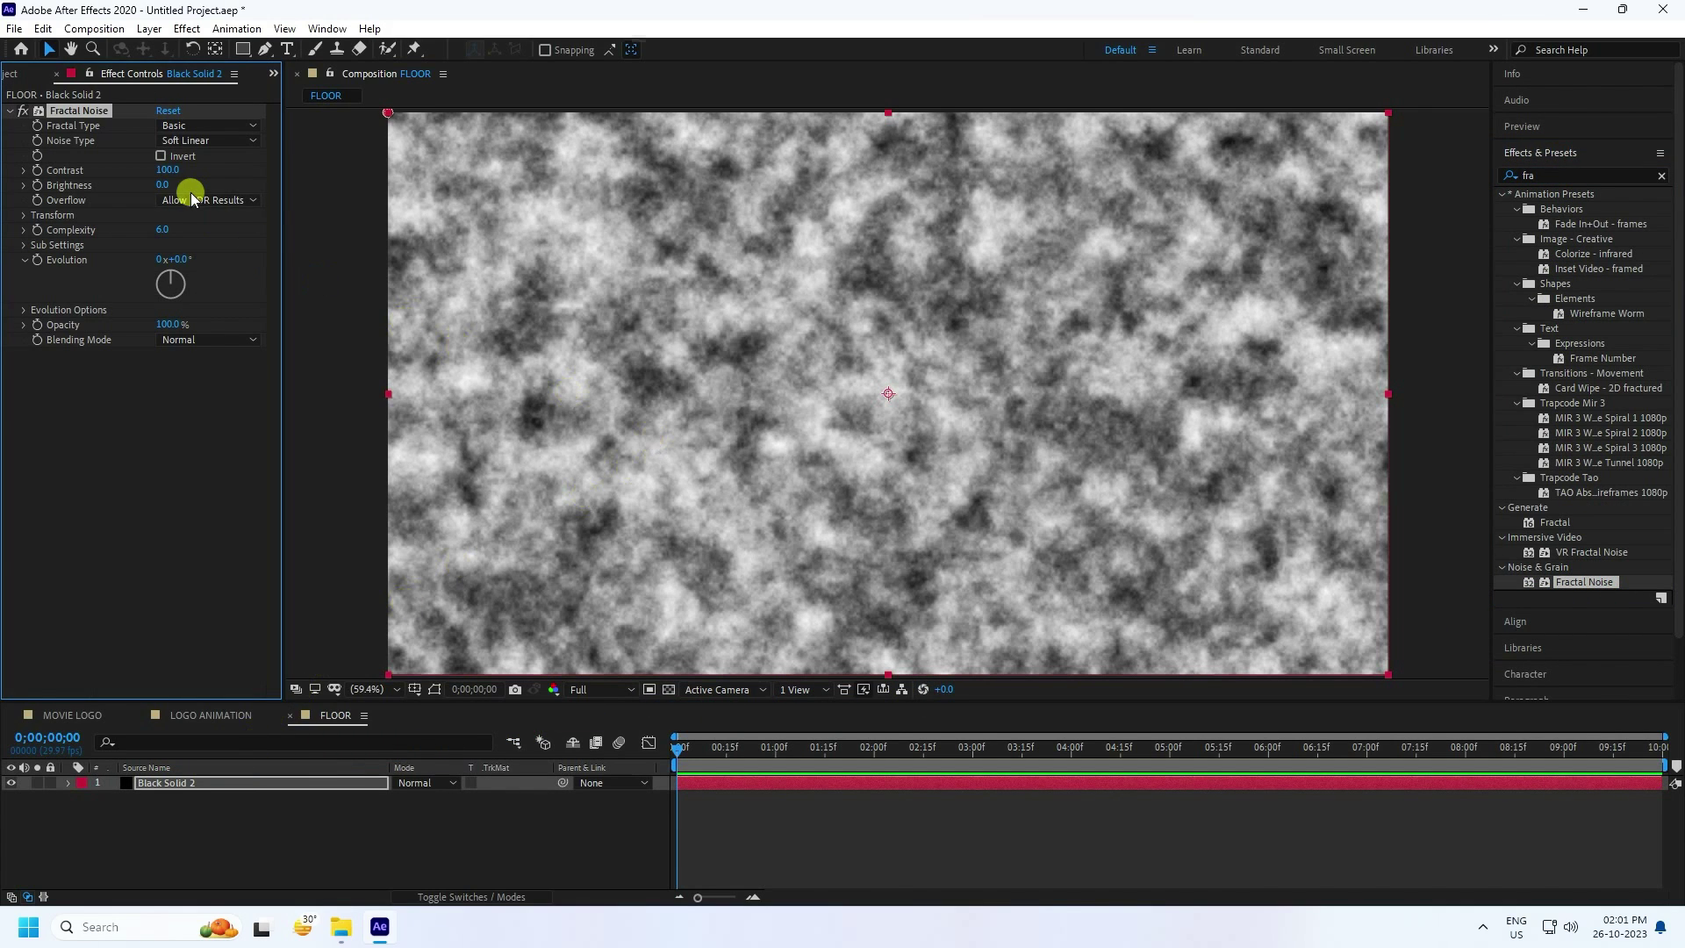
# Turn off Uniform Scaling in the Fractal Noise transform and set Scale Width to 200 and Scale Height to 50.
pyautogui.click(169, 170)
pyautogui.click(24, 216)
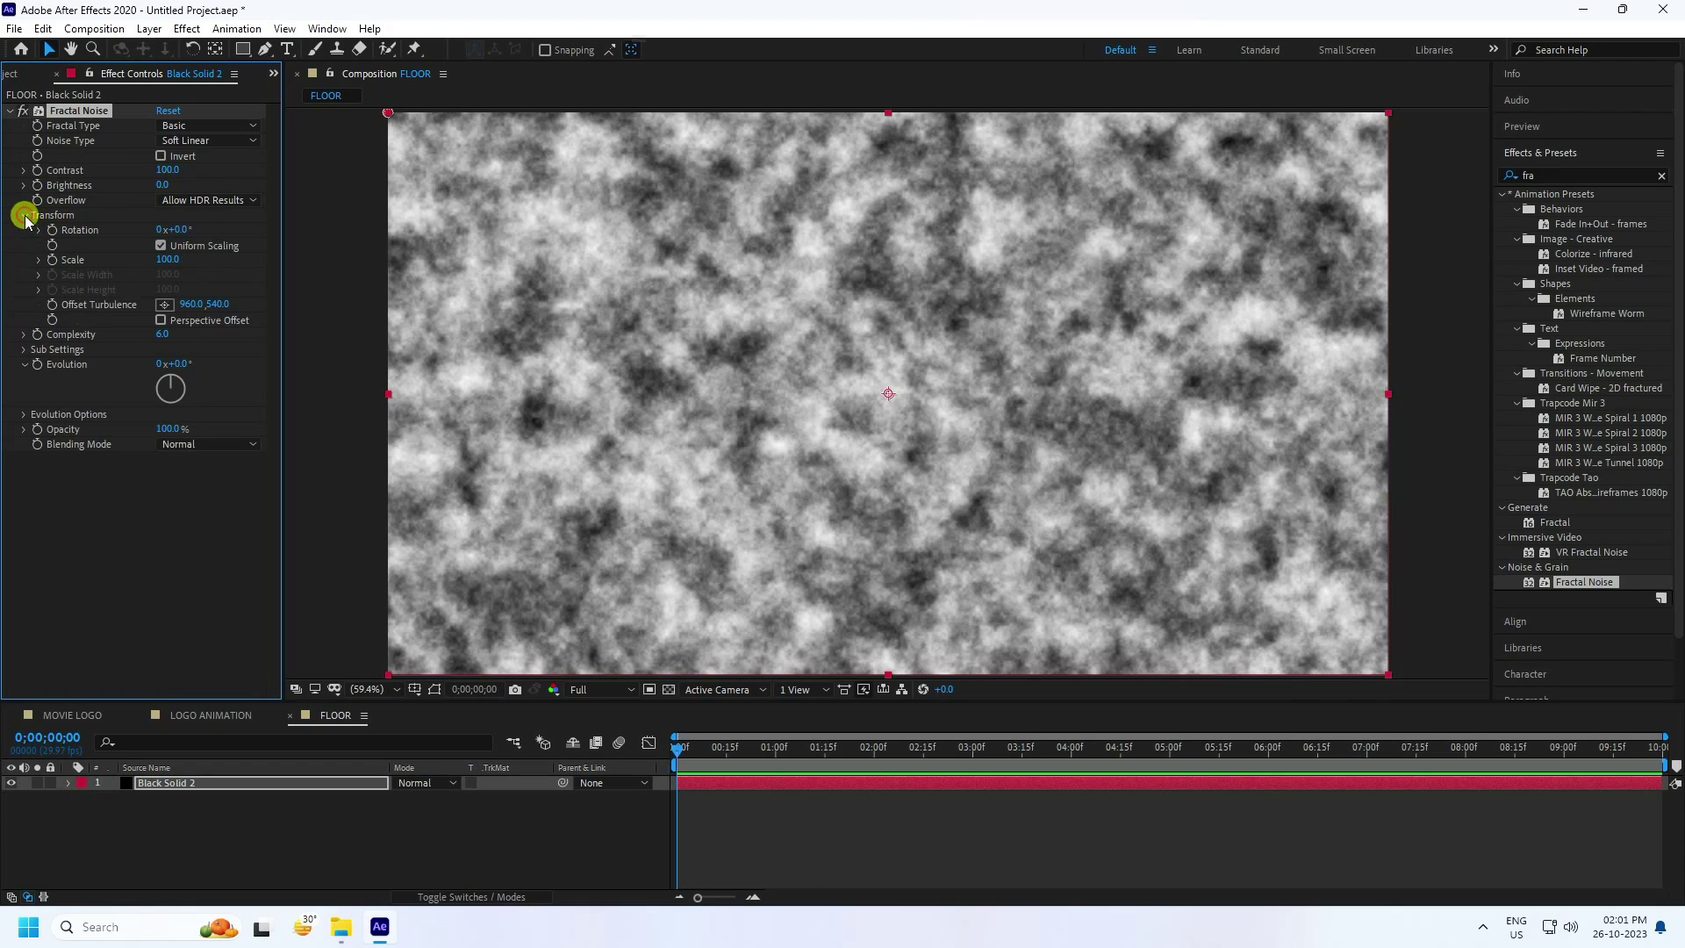
pyautogui.click(161, 246)
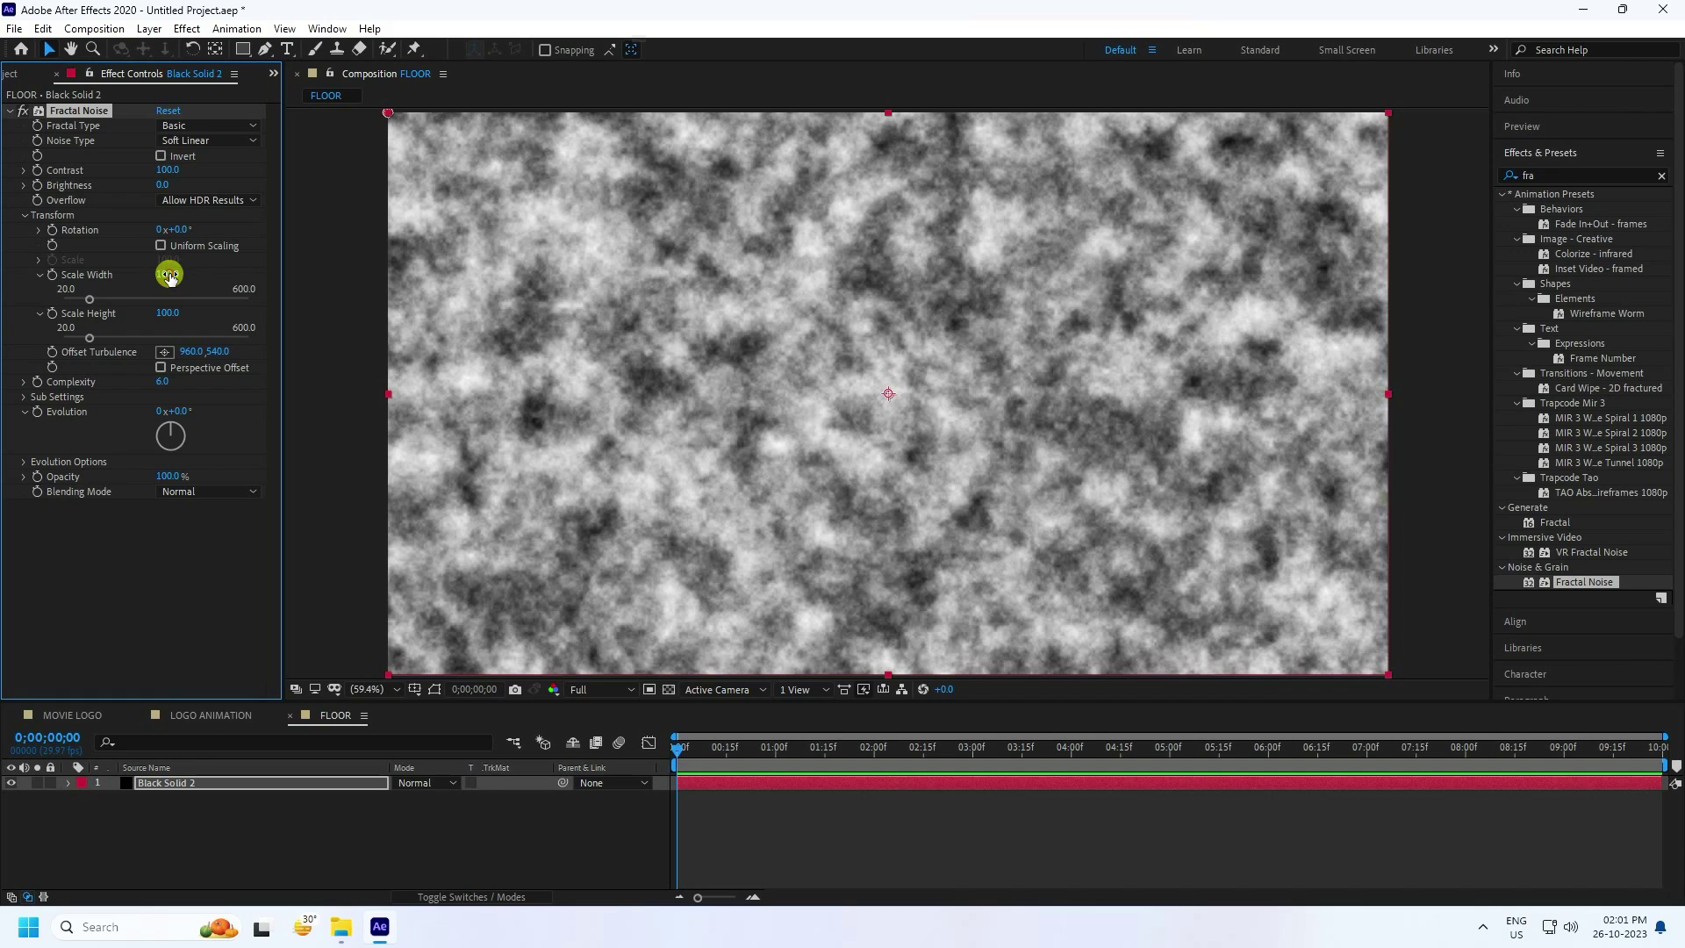
pyautogui.moveTo(166, 274); pyautogui.dragTo(286, 267)
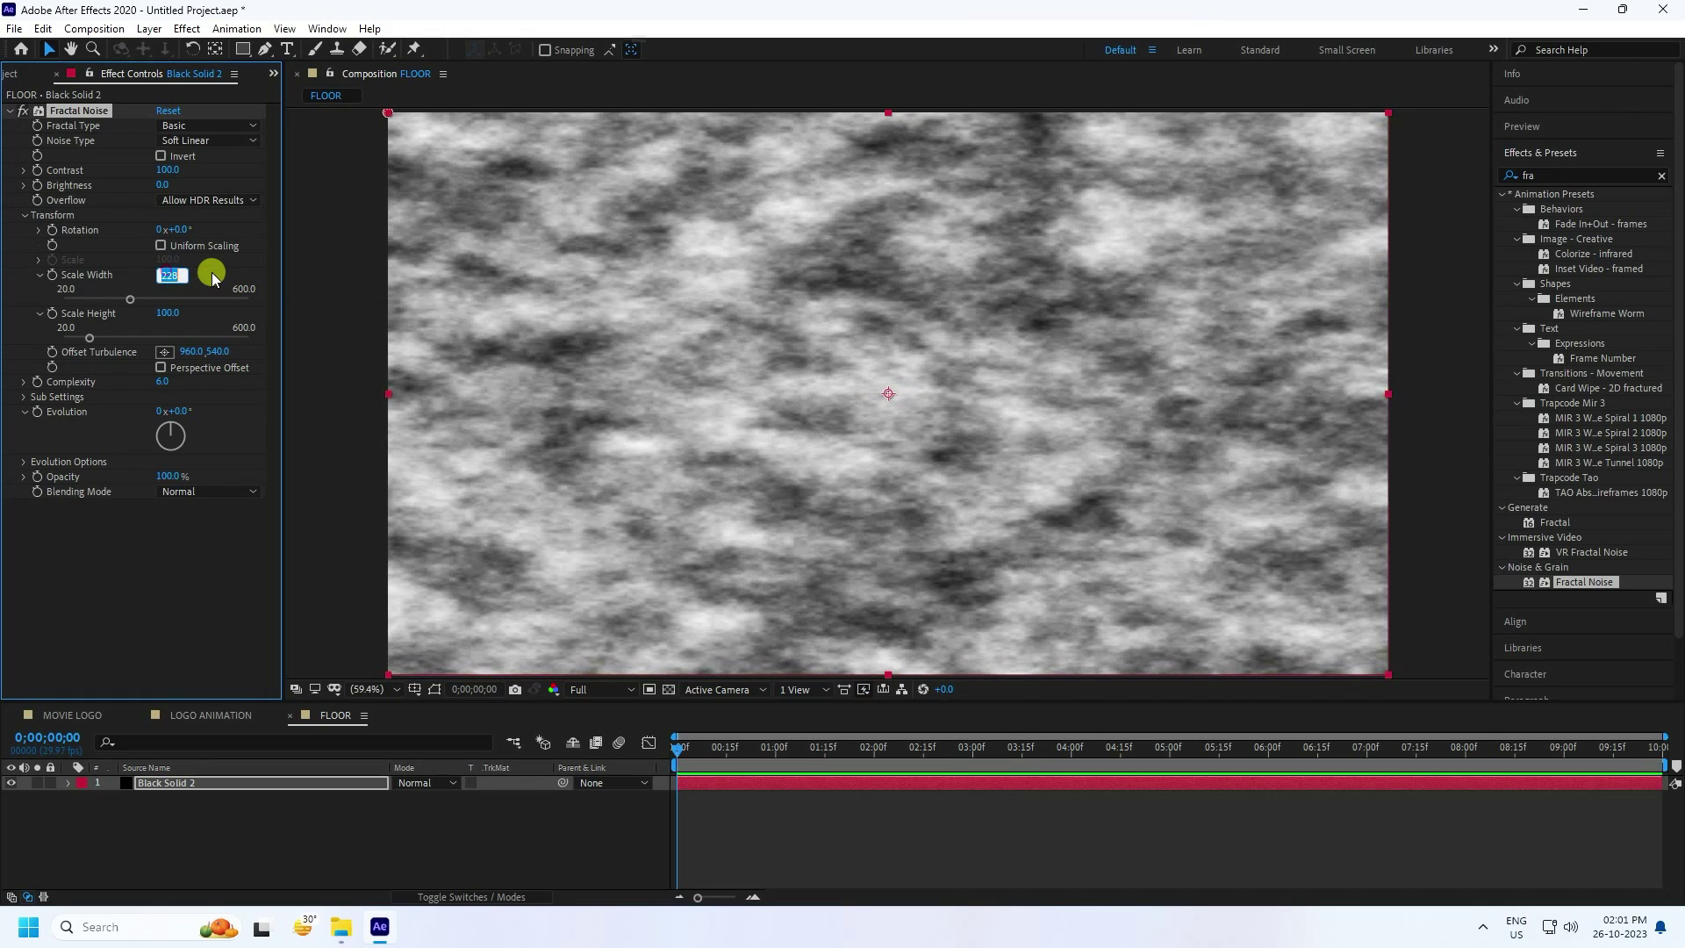
pyautogui.press('Return')
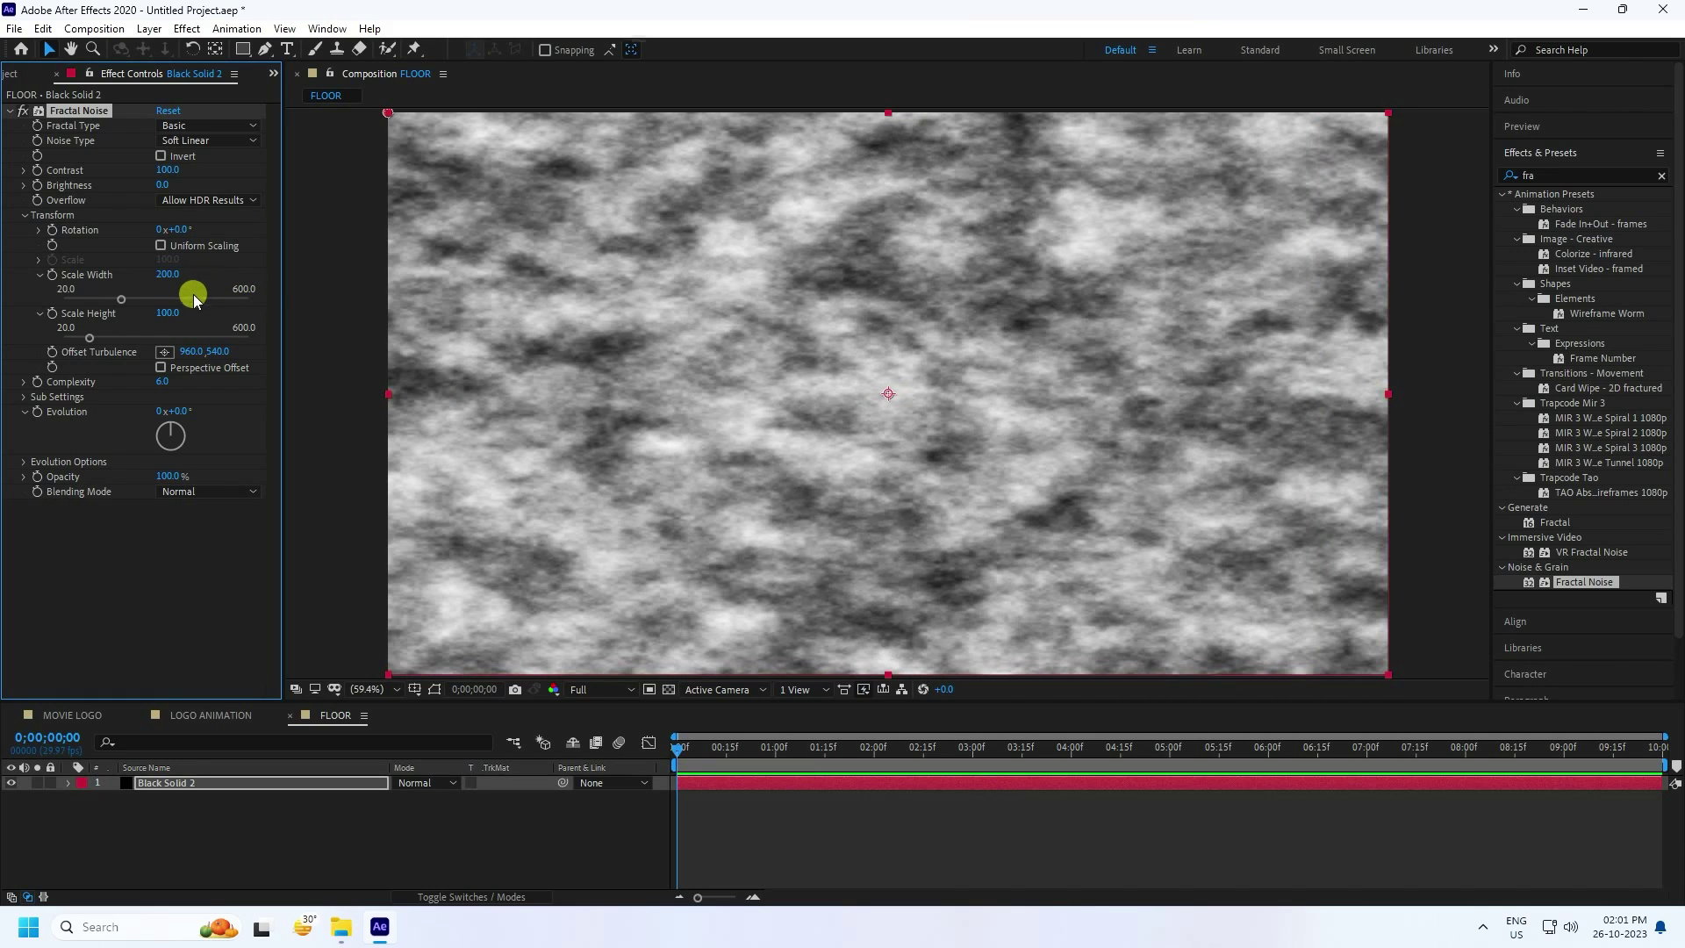
pyautogui.click(175, 313)
pyautogui.write('50')
pyautogui.press('Return')
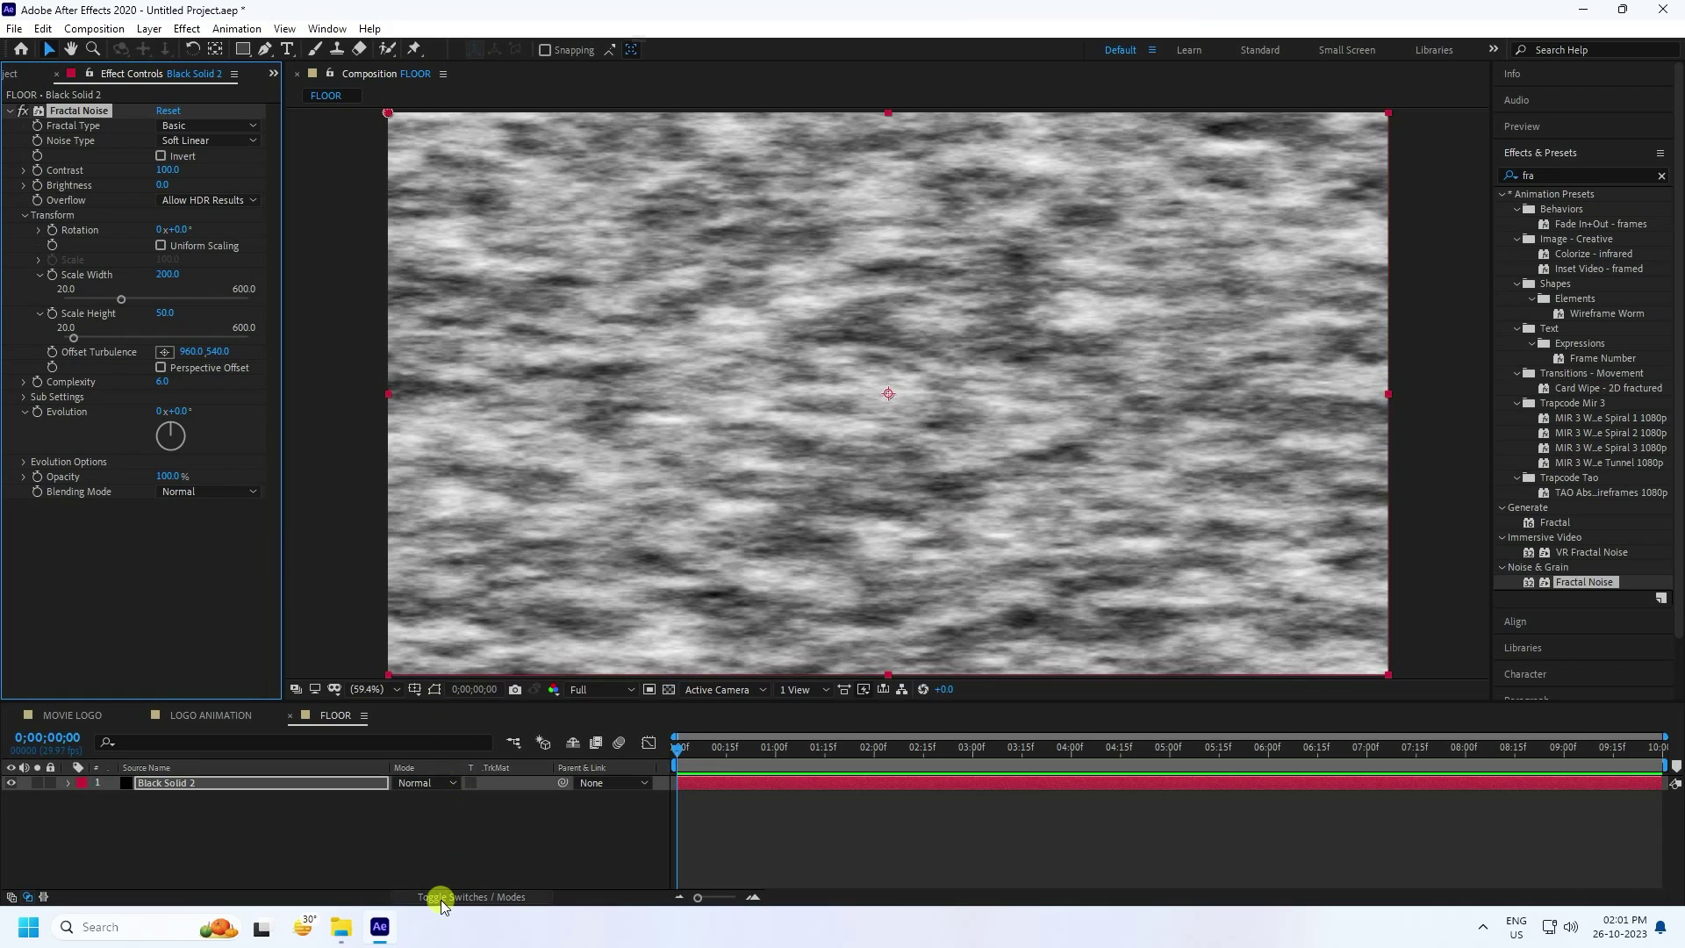
# Make the noise solid a 3D layer with X Rotation at -90° and lower it below the centre of the frame.
pyautogui.click(442, 899)
pyautogui.click(492, 783)
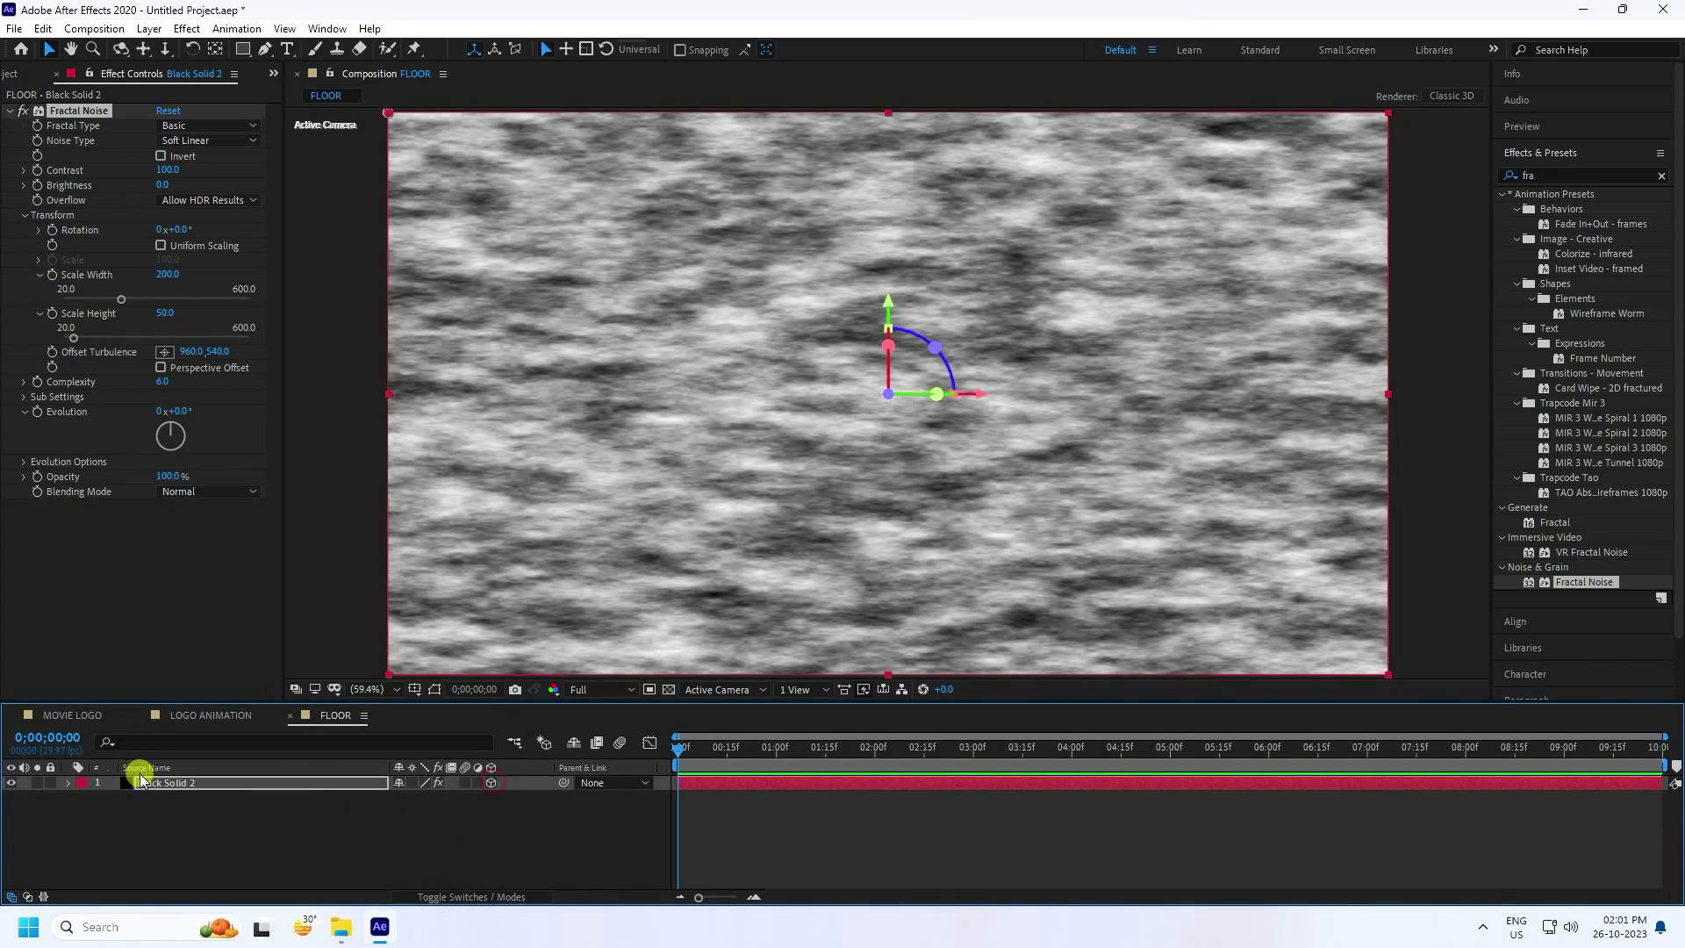
pyautogui.click(153, 782)
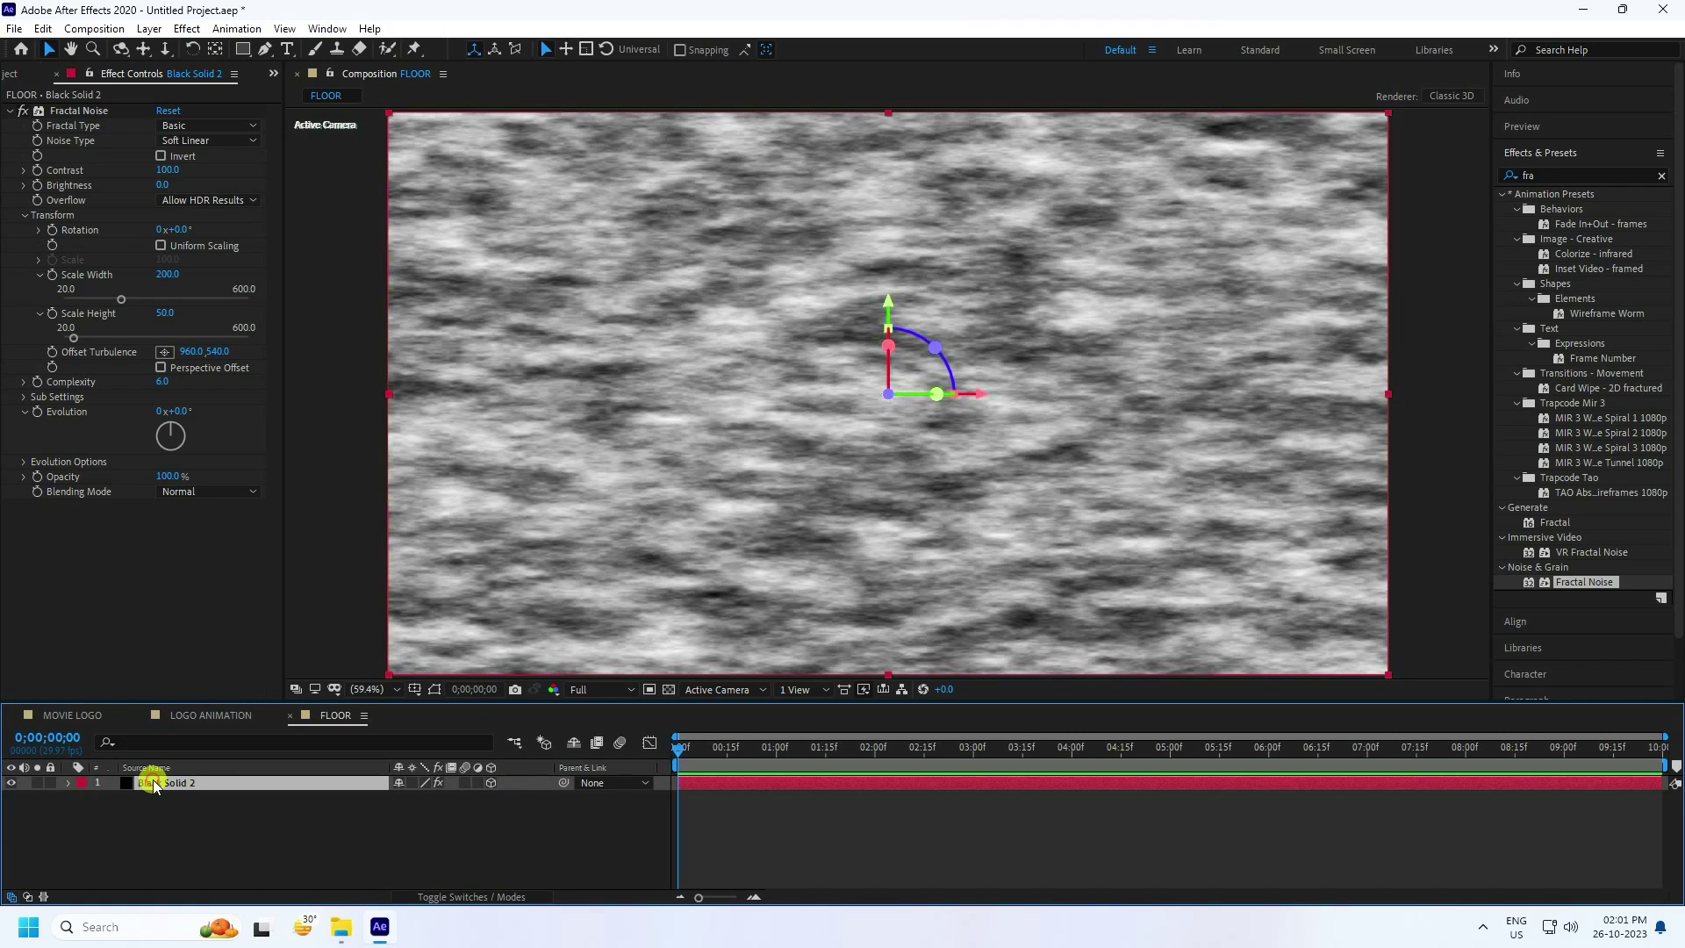
pyautogui.press('r')
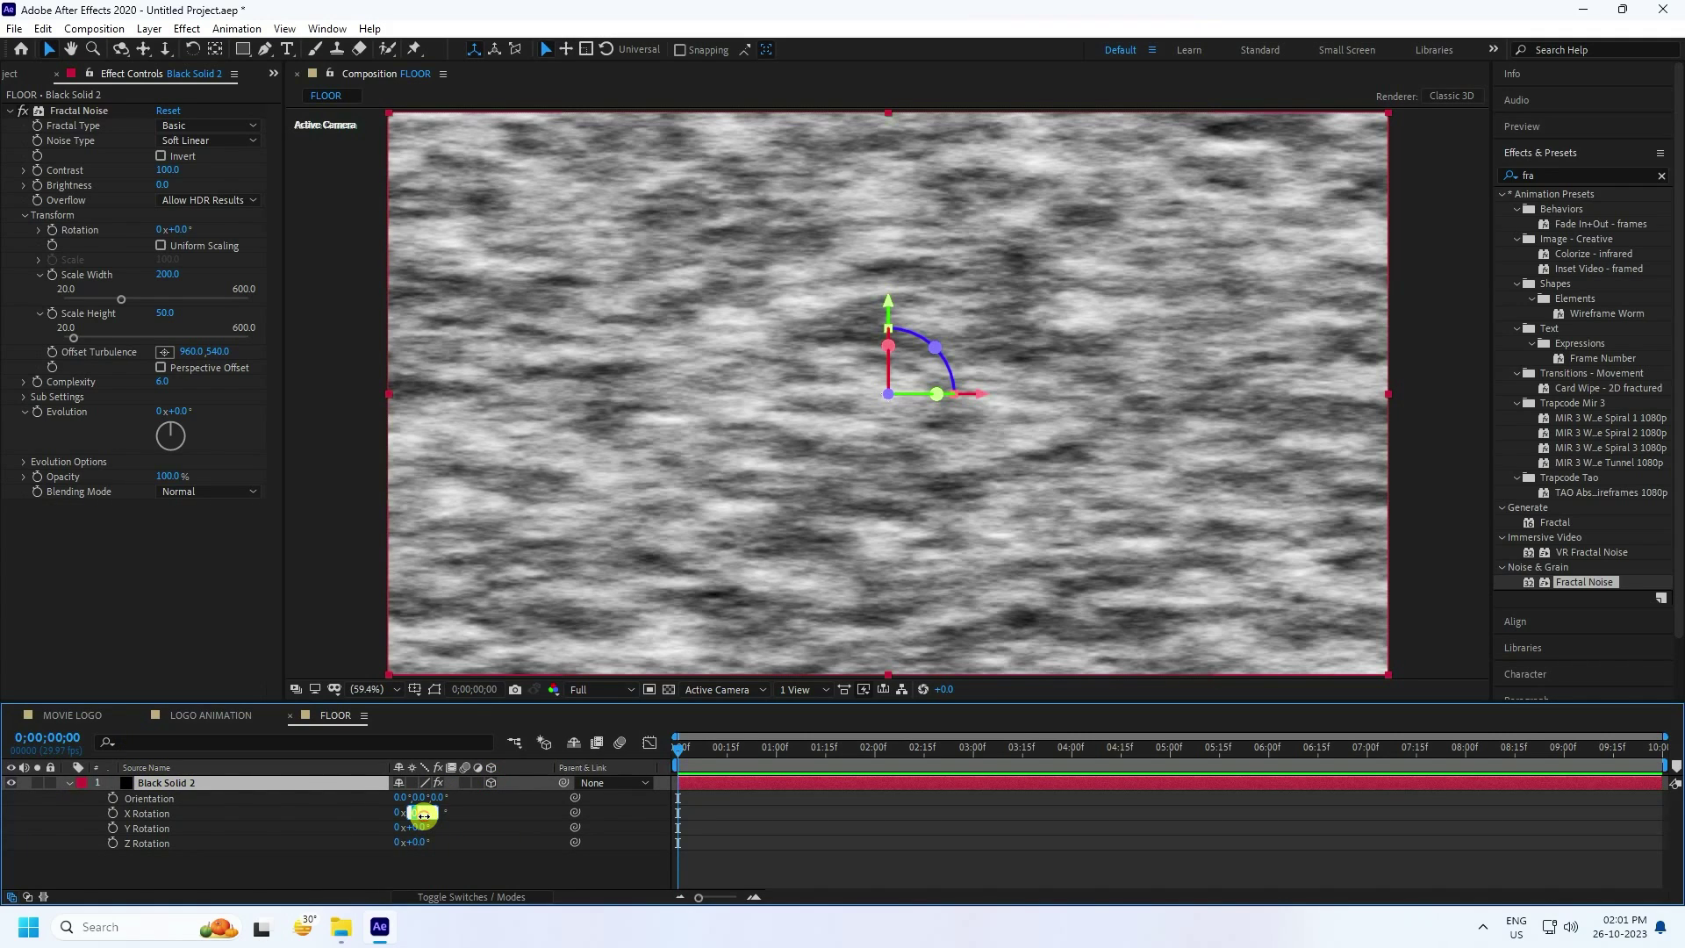
pyautogui.write('-90')
pyautogui.press('Return')
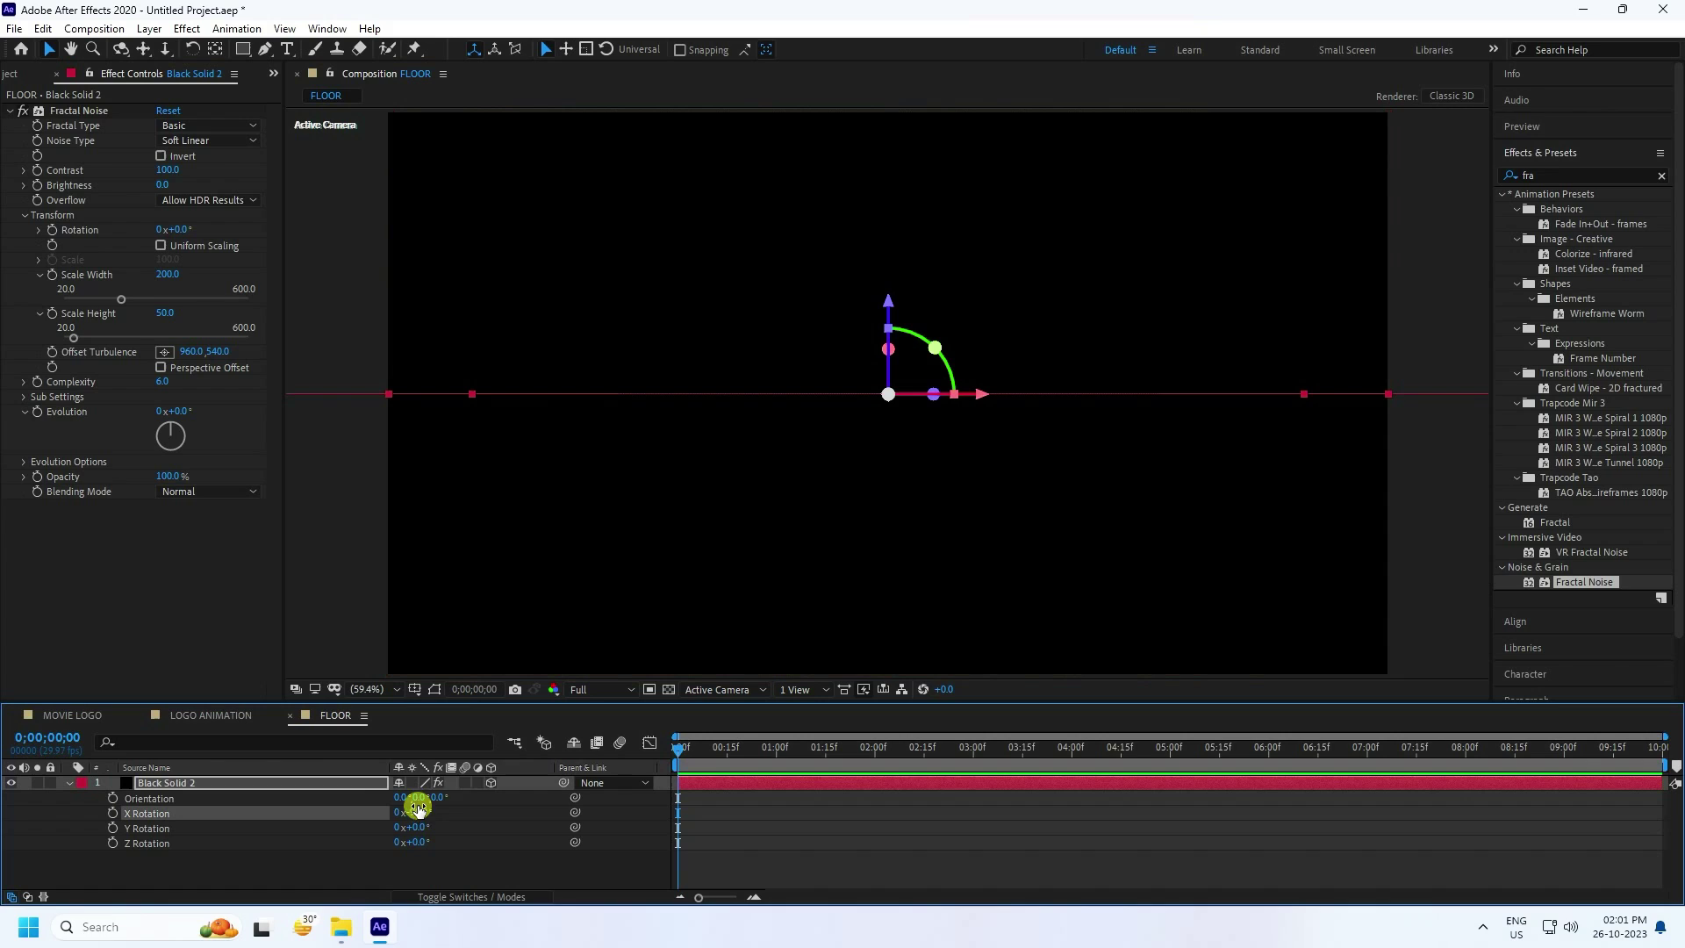
pyautogui.moveTo(889, 328); pyautogui.dragTo(894, 465)
pyautogui.press(',')
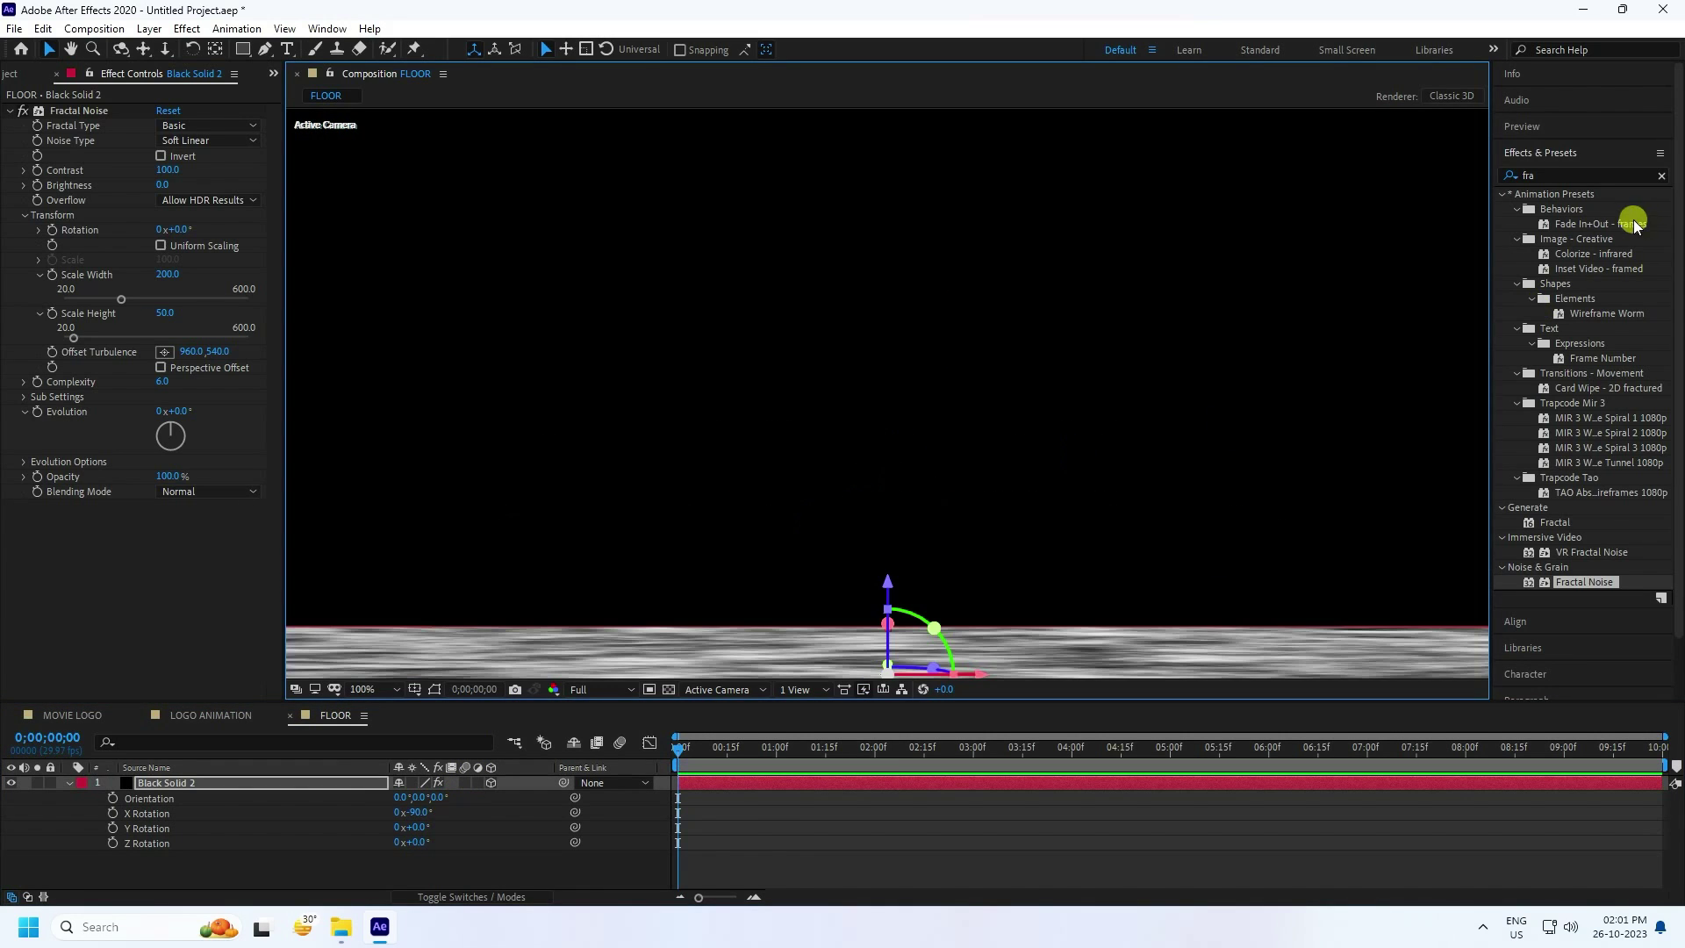
# Find the Motion Tile effect and apply it to the noise solid in FLOOR.
pyautogui.click(1550, 174)
pyautogui.write('mo')
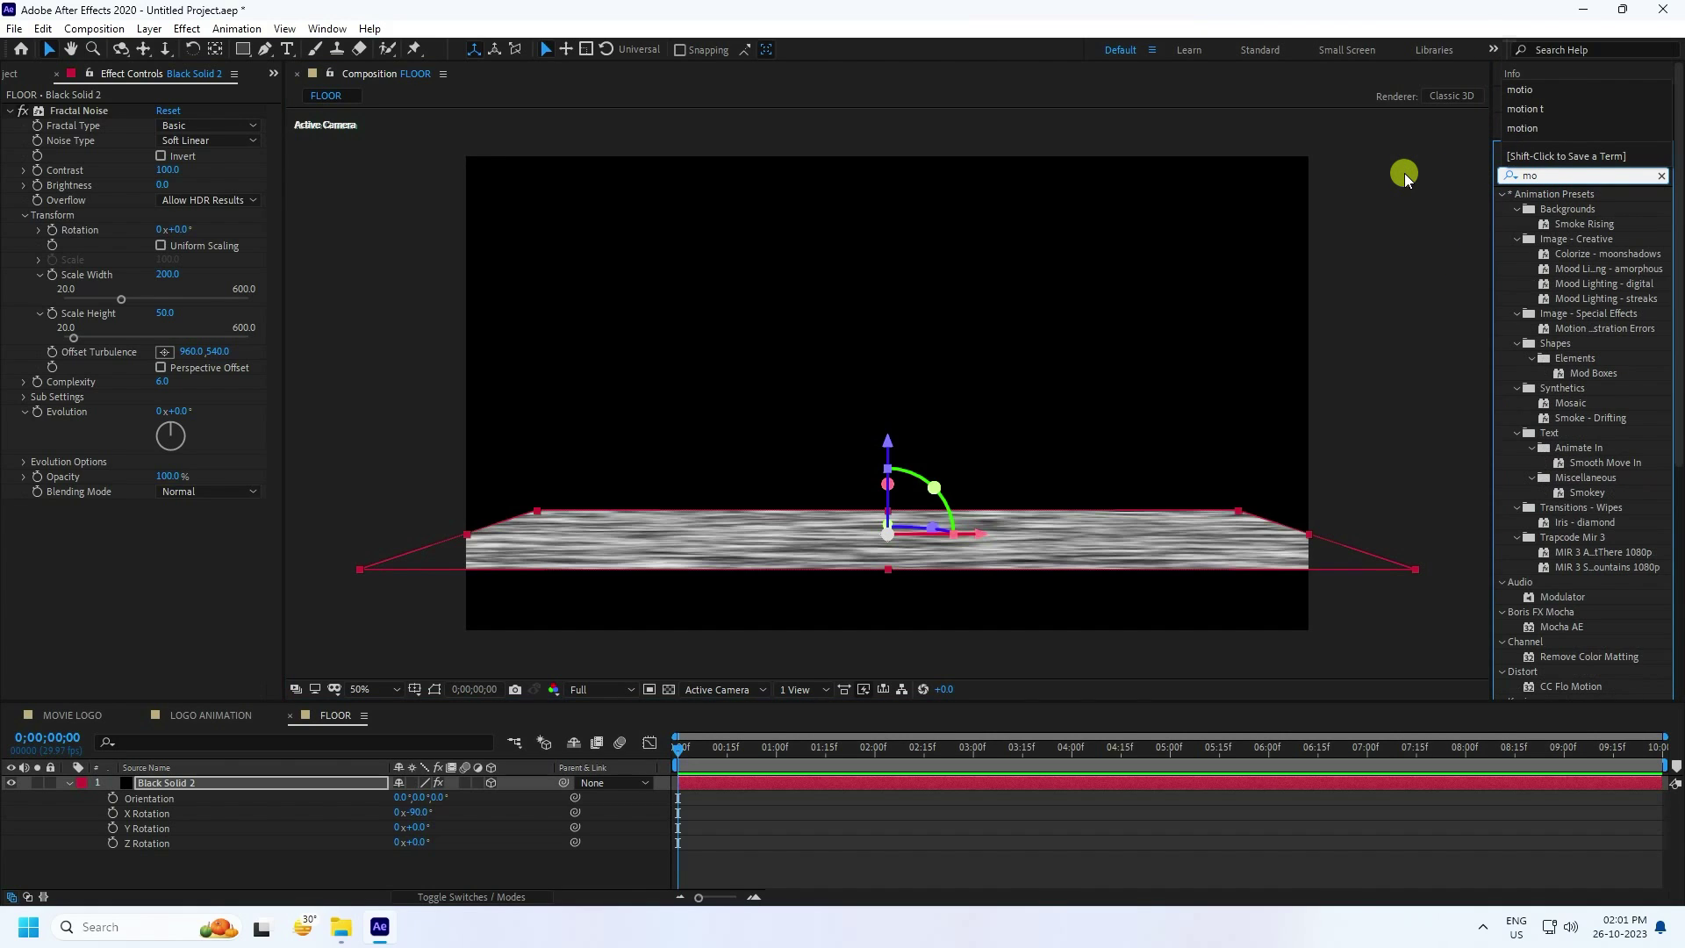
pyautogui.write('tion')
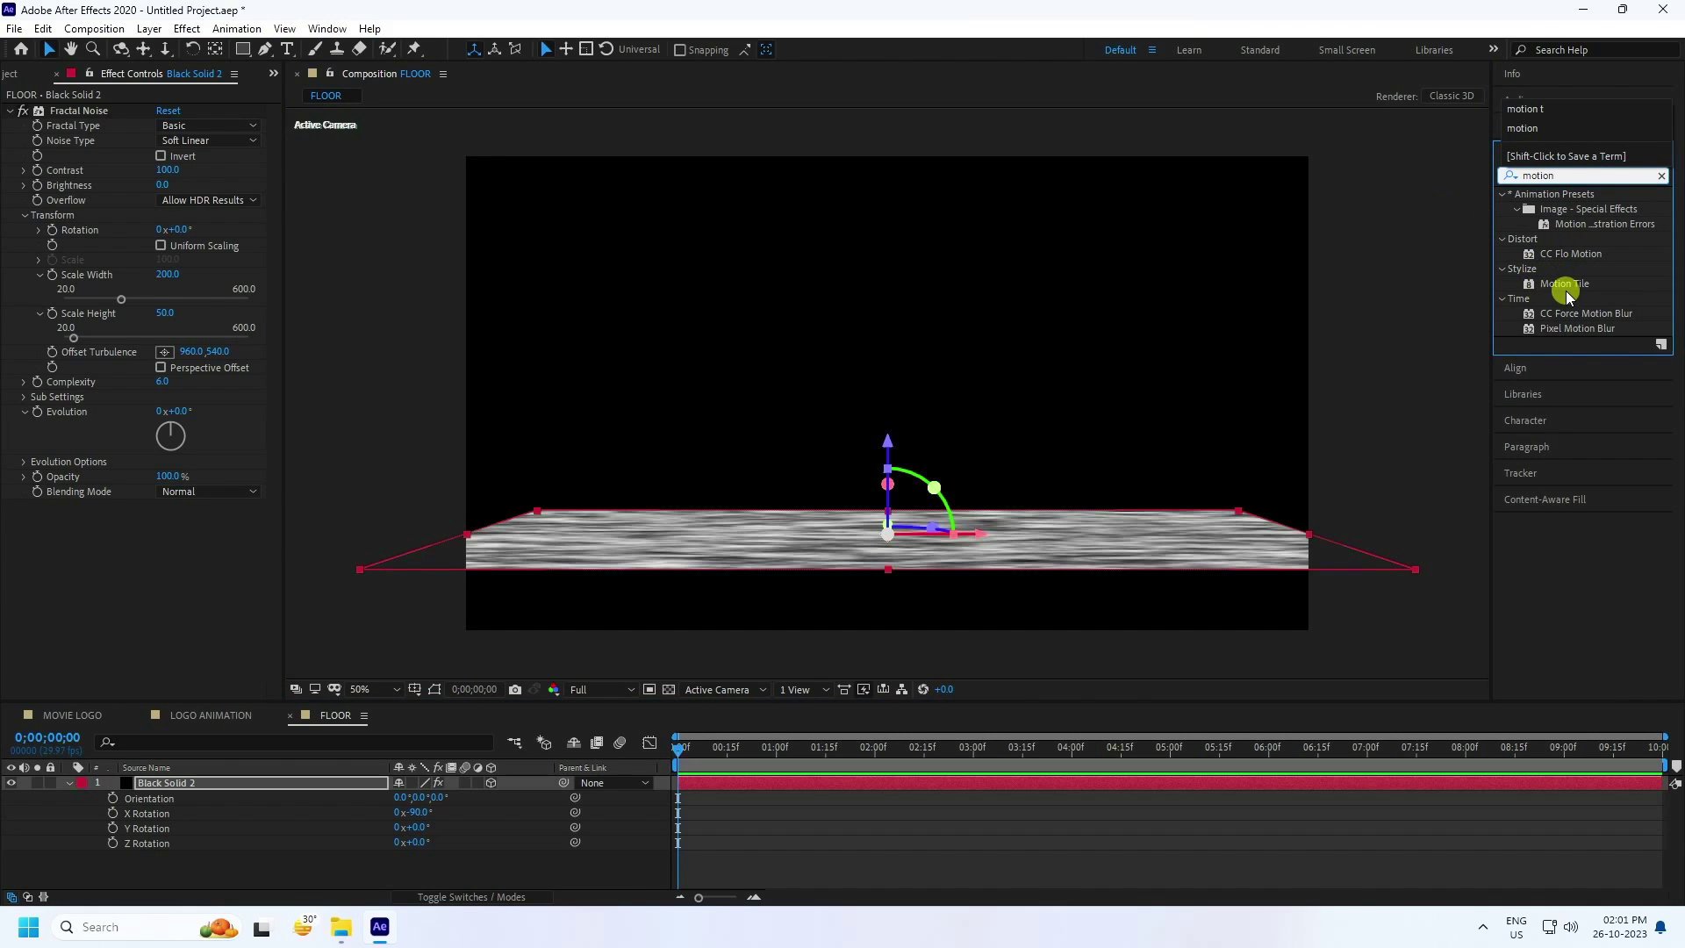
pyautogui.moveTo(1564, 284); pyautogui.dragTo(166, 783)
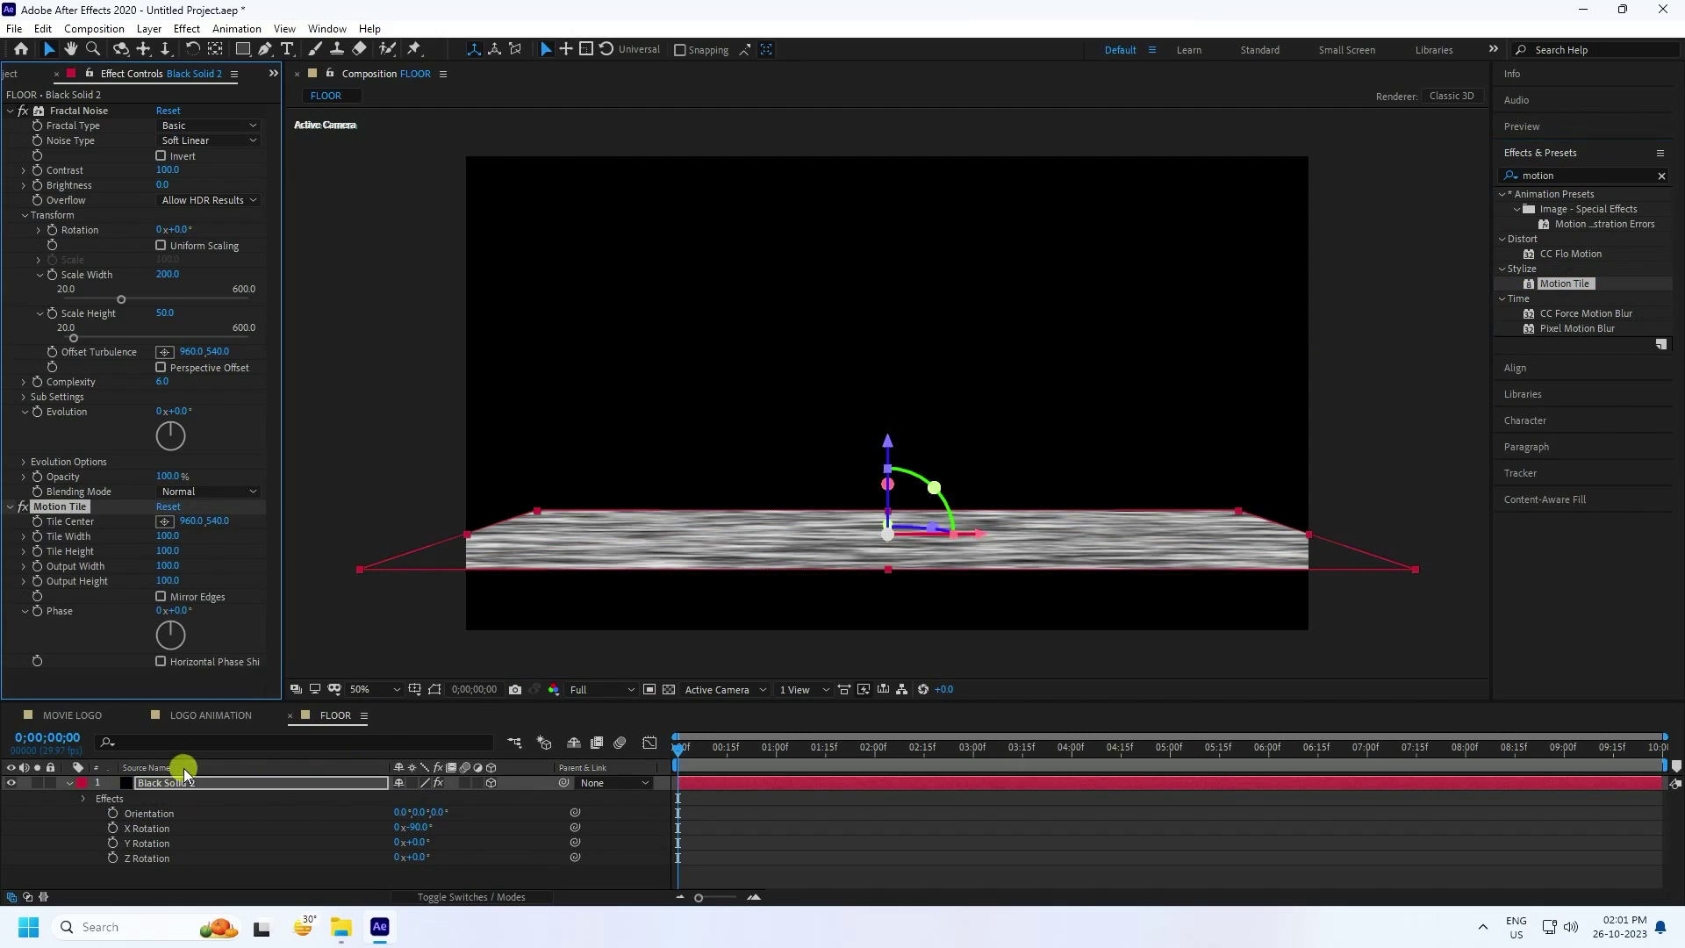
# Set Motion Tile's Output Width and Output Height to 300, then collapse the solid's properties.
pyautogui.click(170, 567)
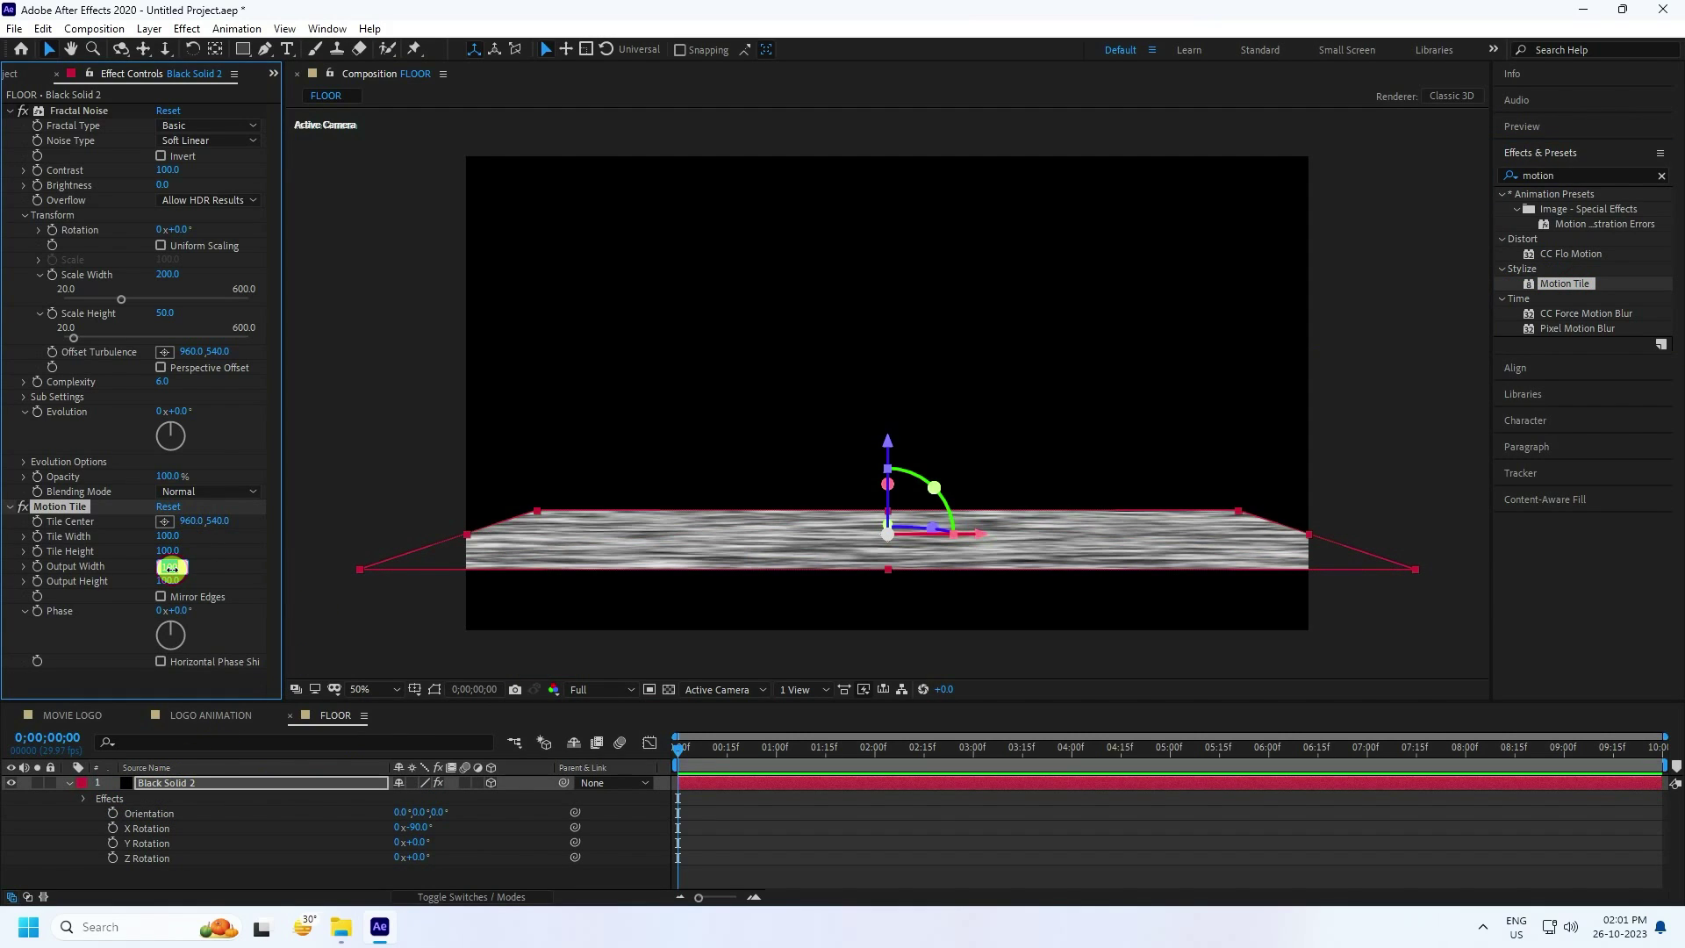
pyautogui.write('300')
pyautogui.press('Tab')
pyautogui.write('300')
pyautogui.press('Return')
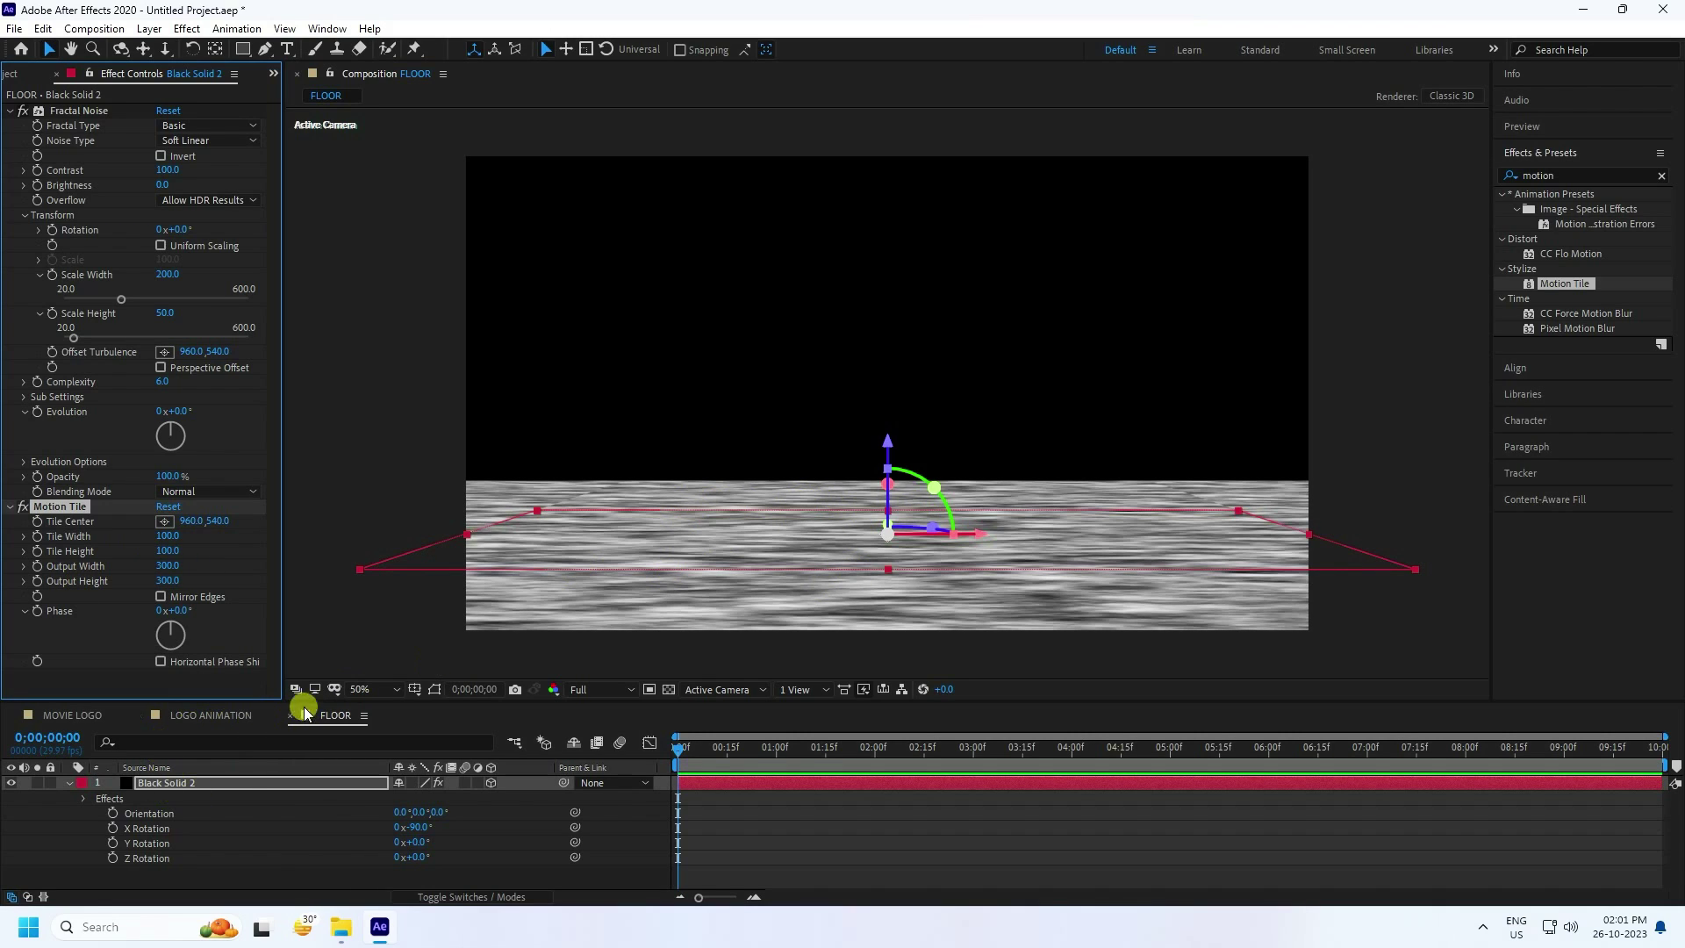
pyautogui.click(68, 782)
pyautogui.click(176, 813)
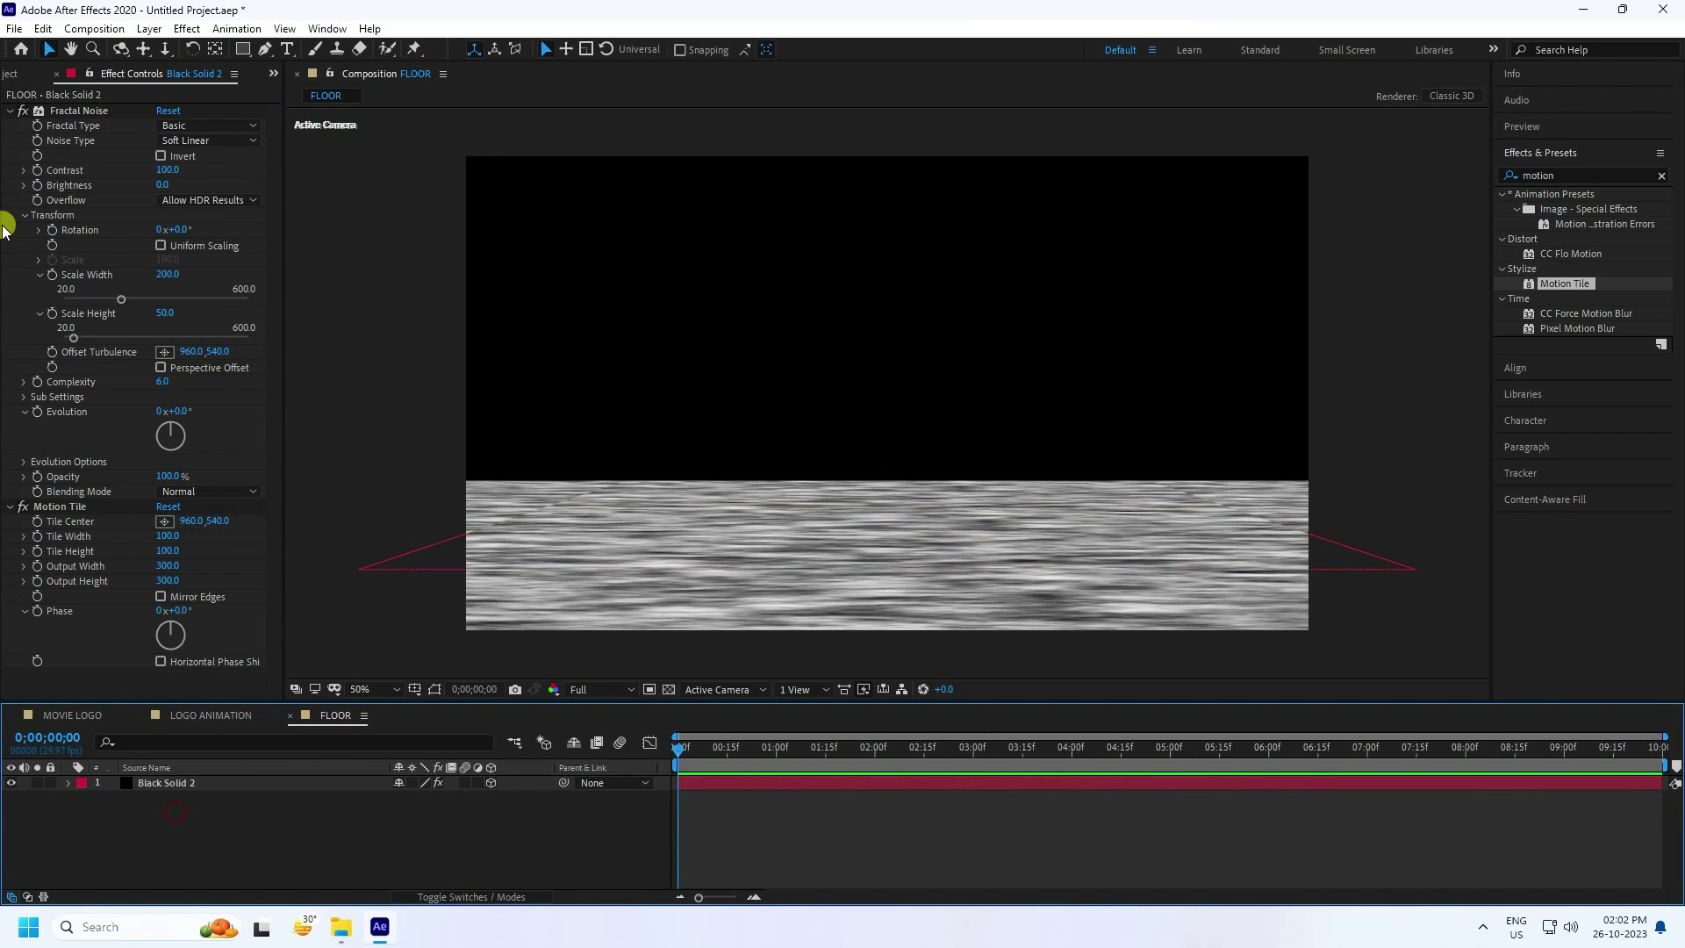
# Create a new composition named FINAL LOGO.
pyautogui.click(24, 70)
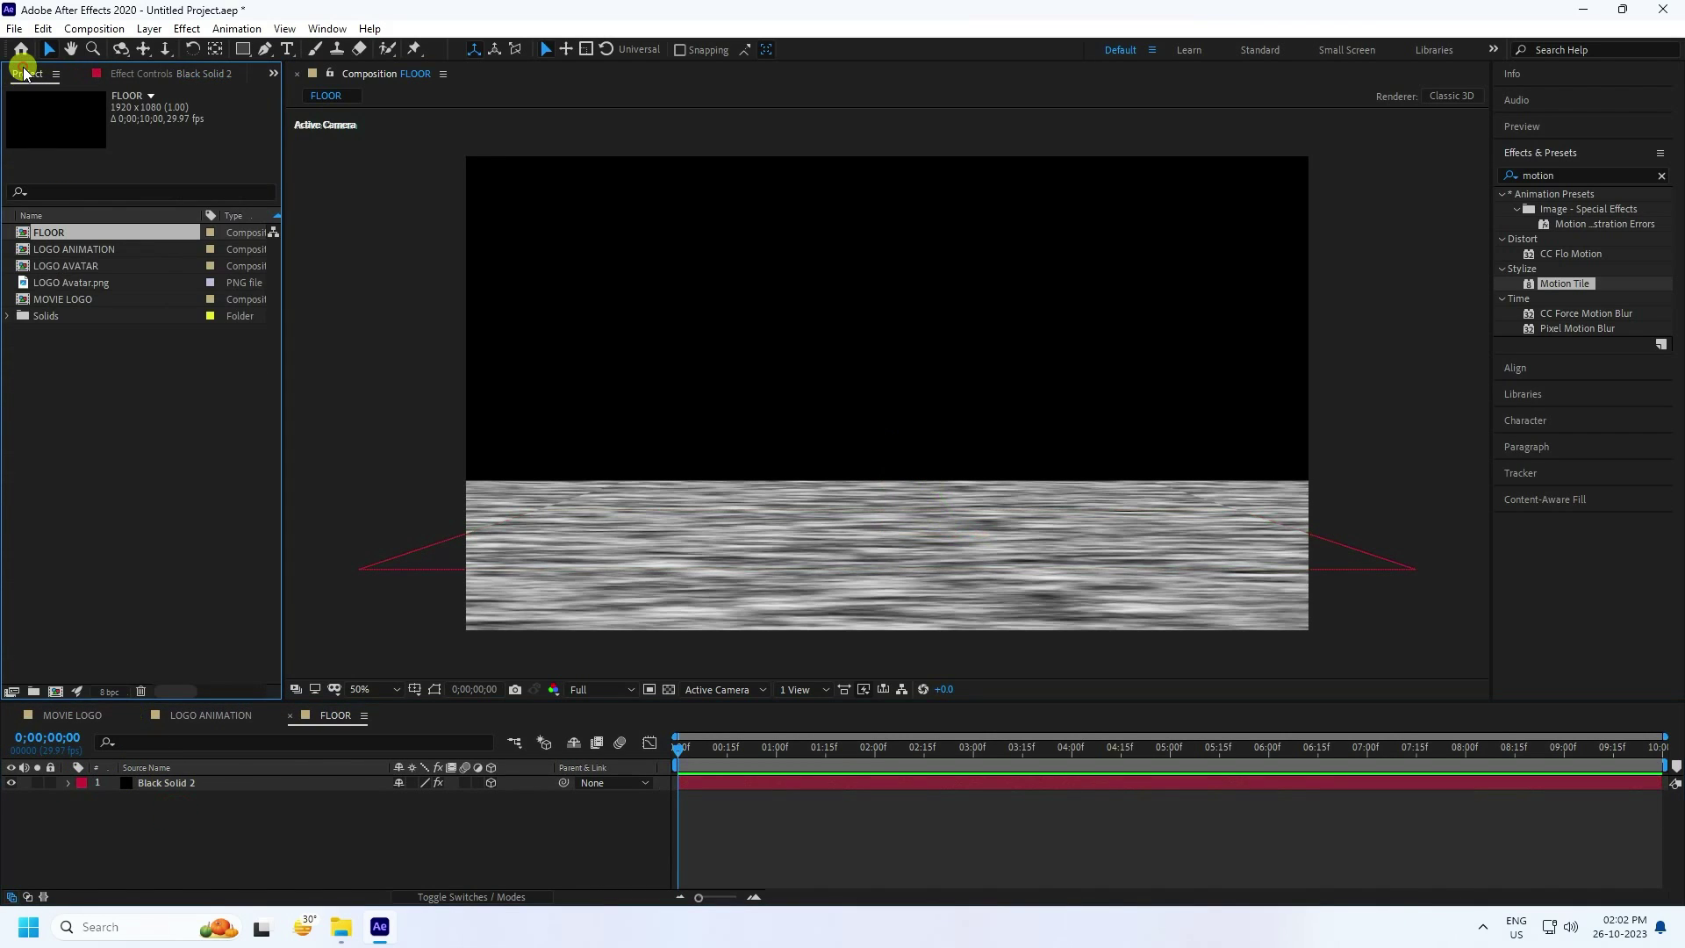
pyautogui.click(57, 694)
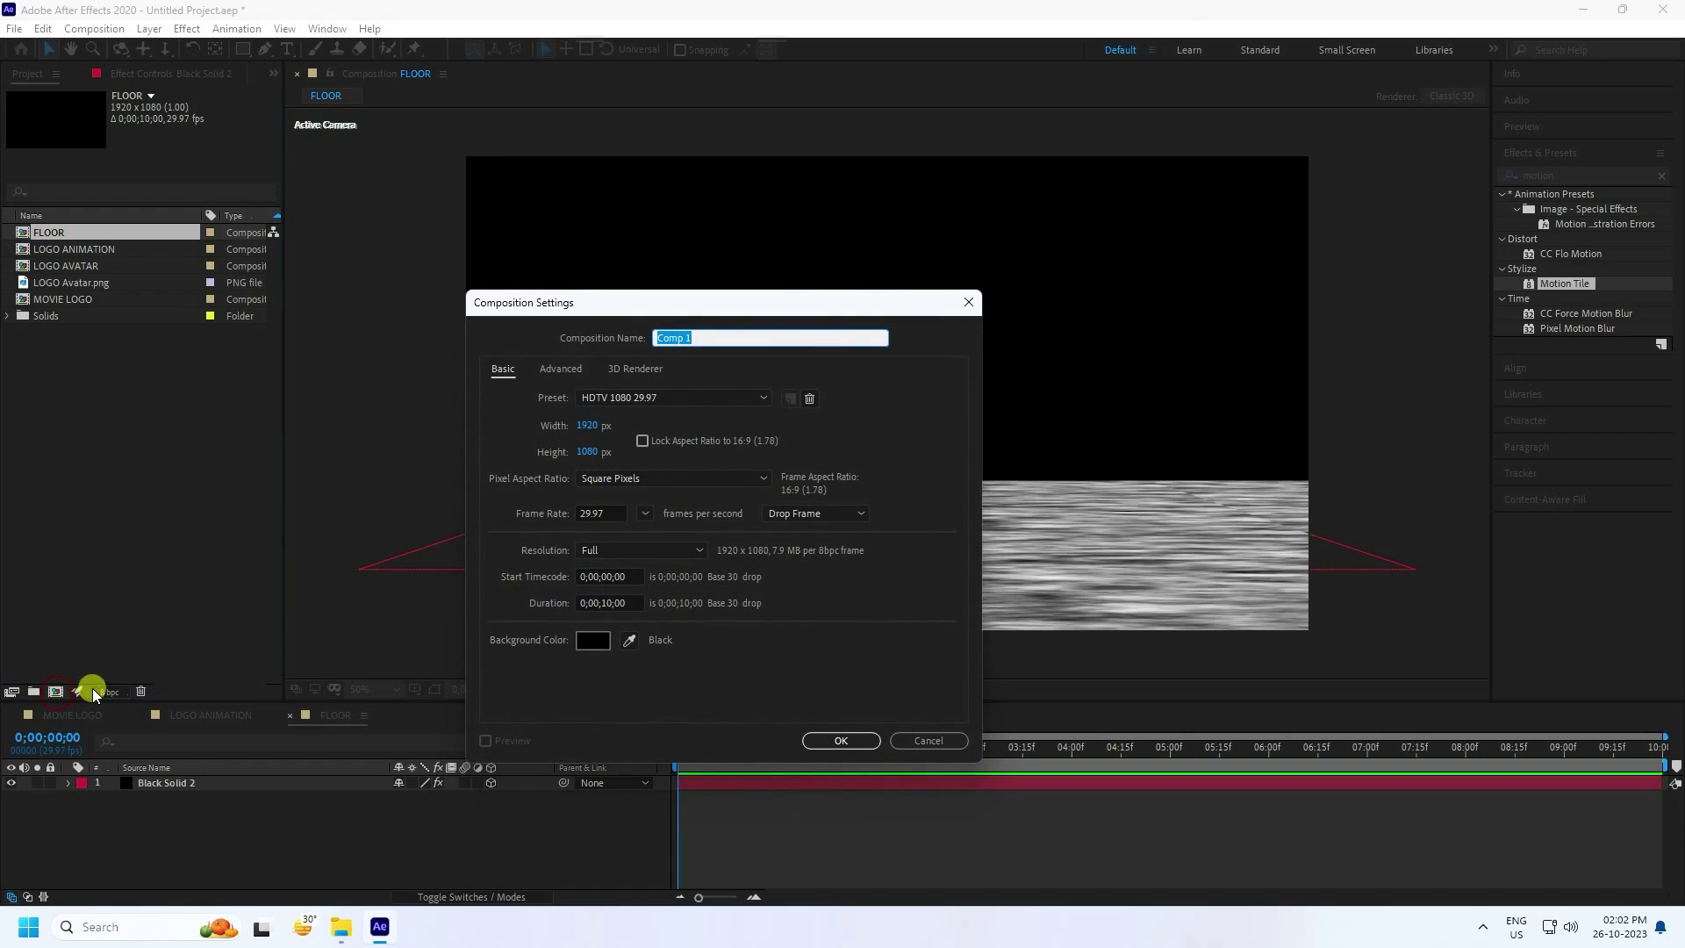
pyautogui.write('FINAL LOG')
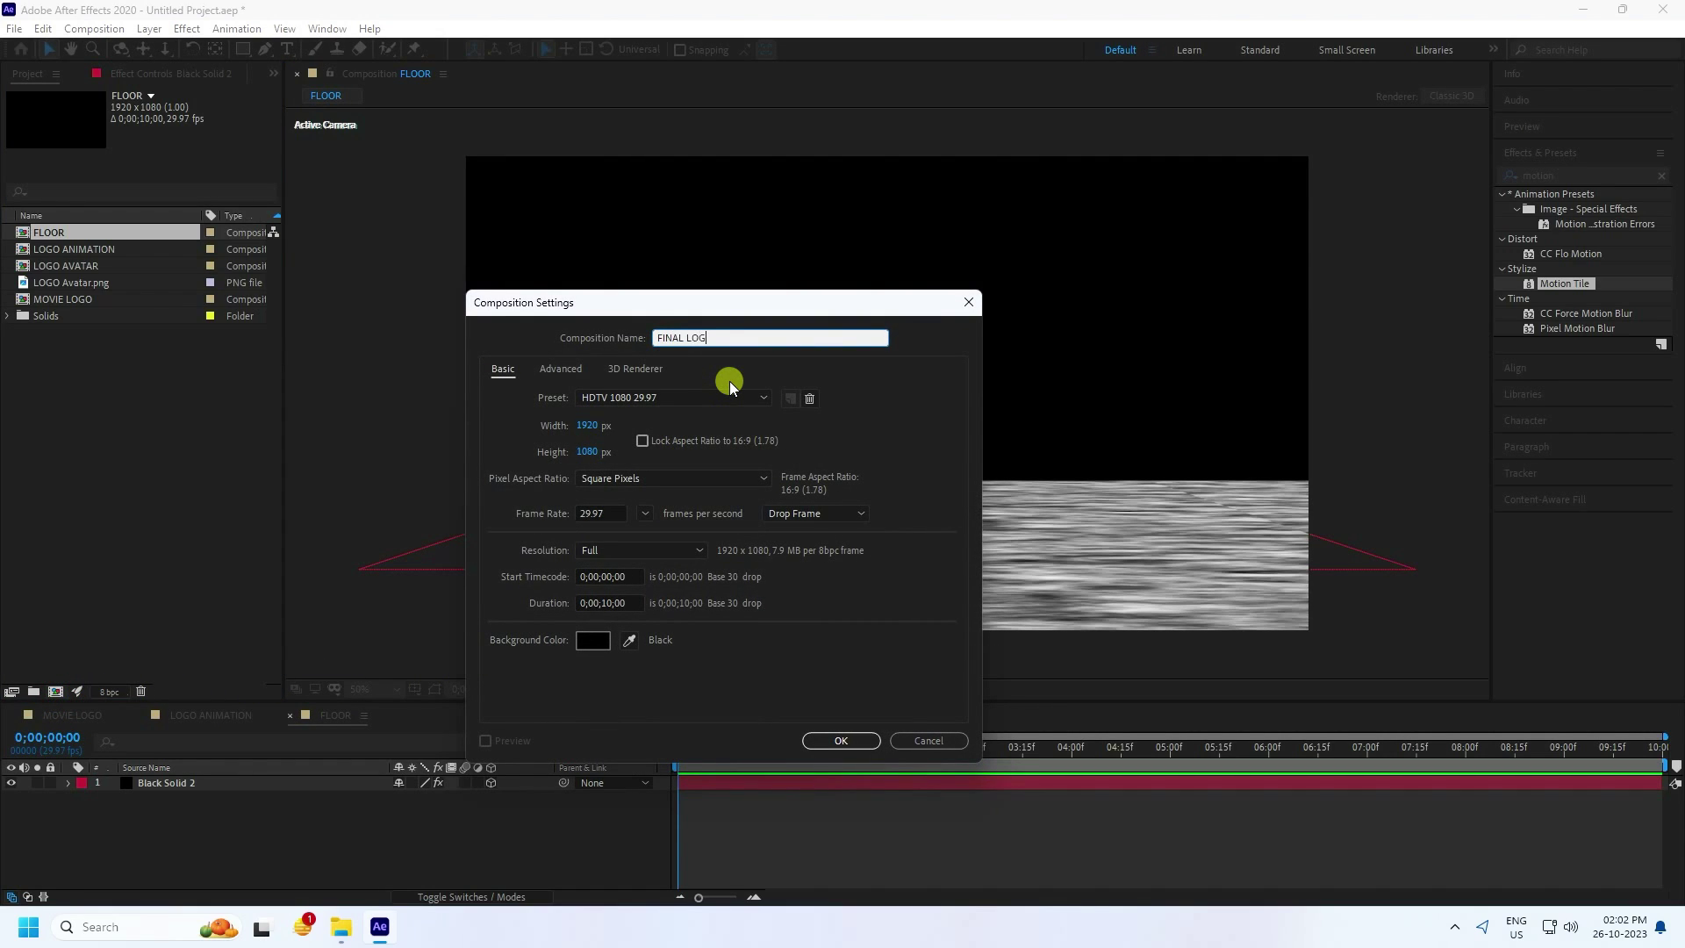
pyautogui.write('O')
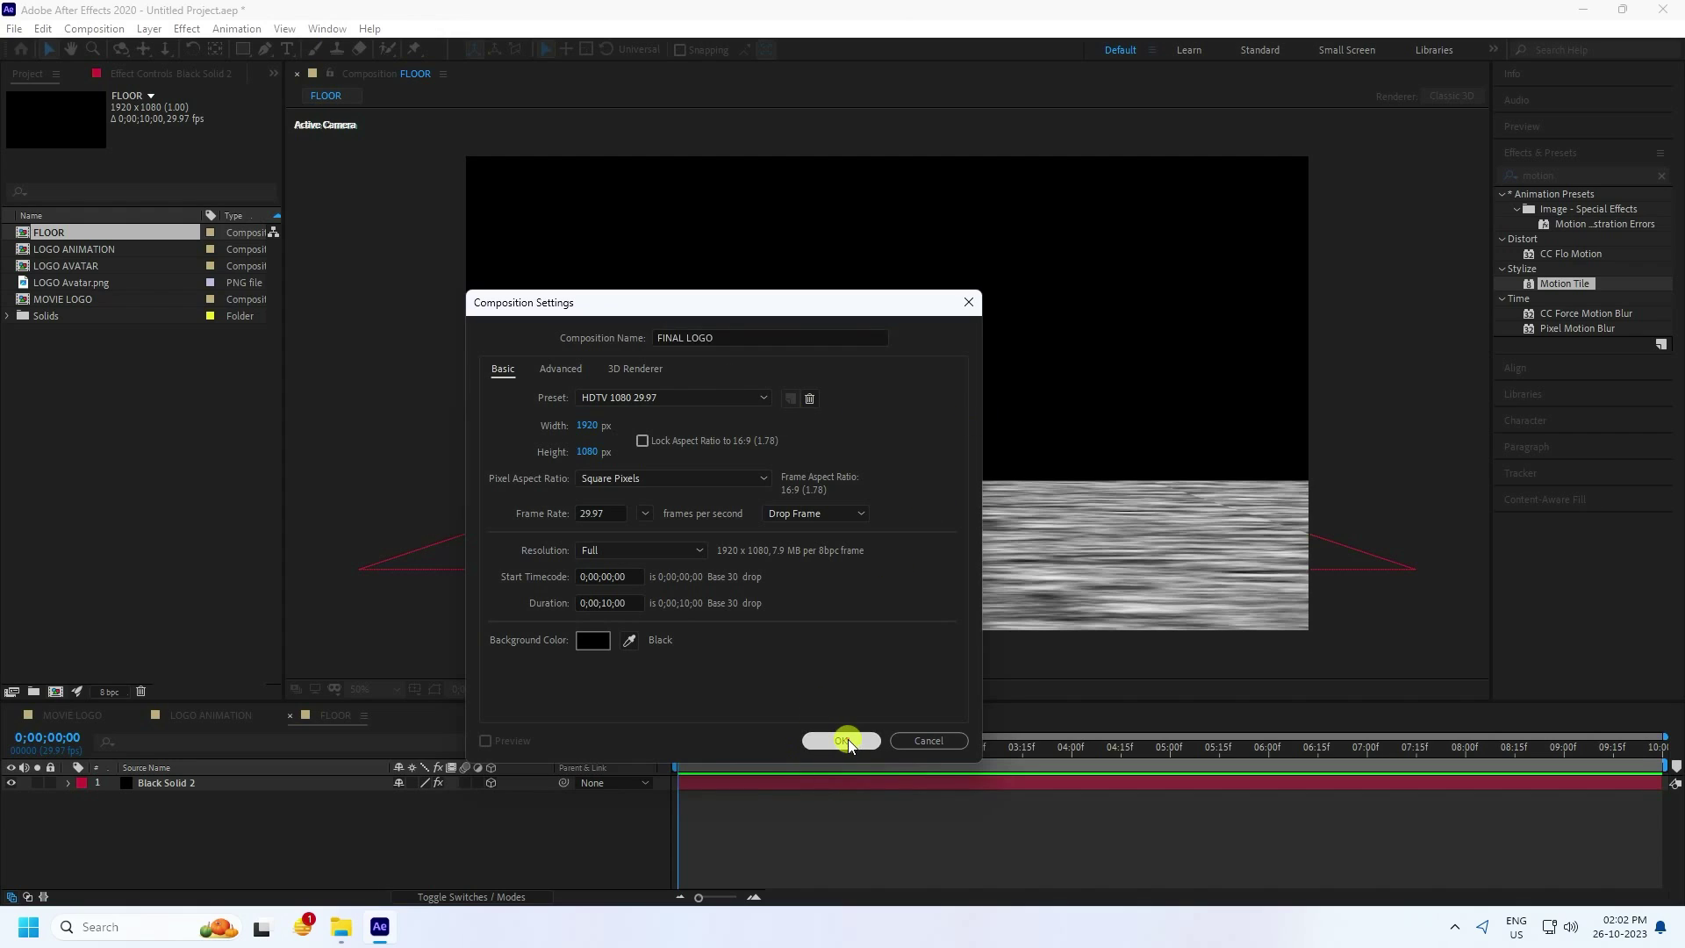
pyautogui.click(841, 740)
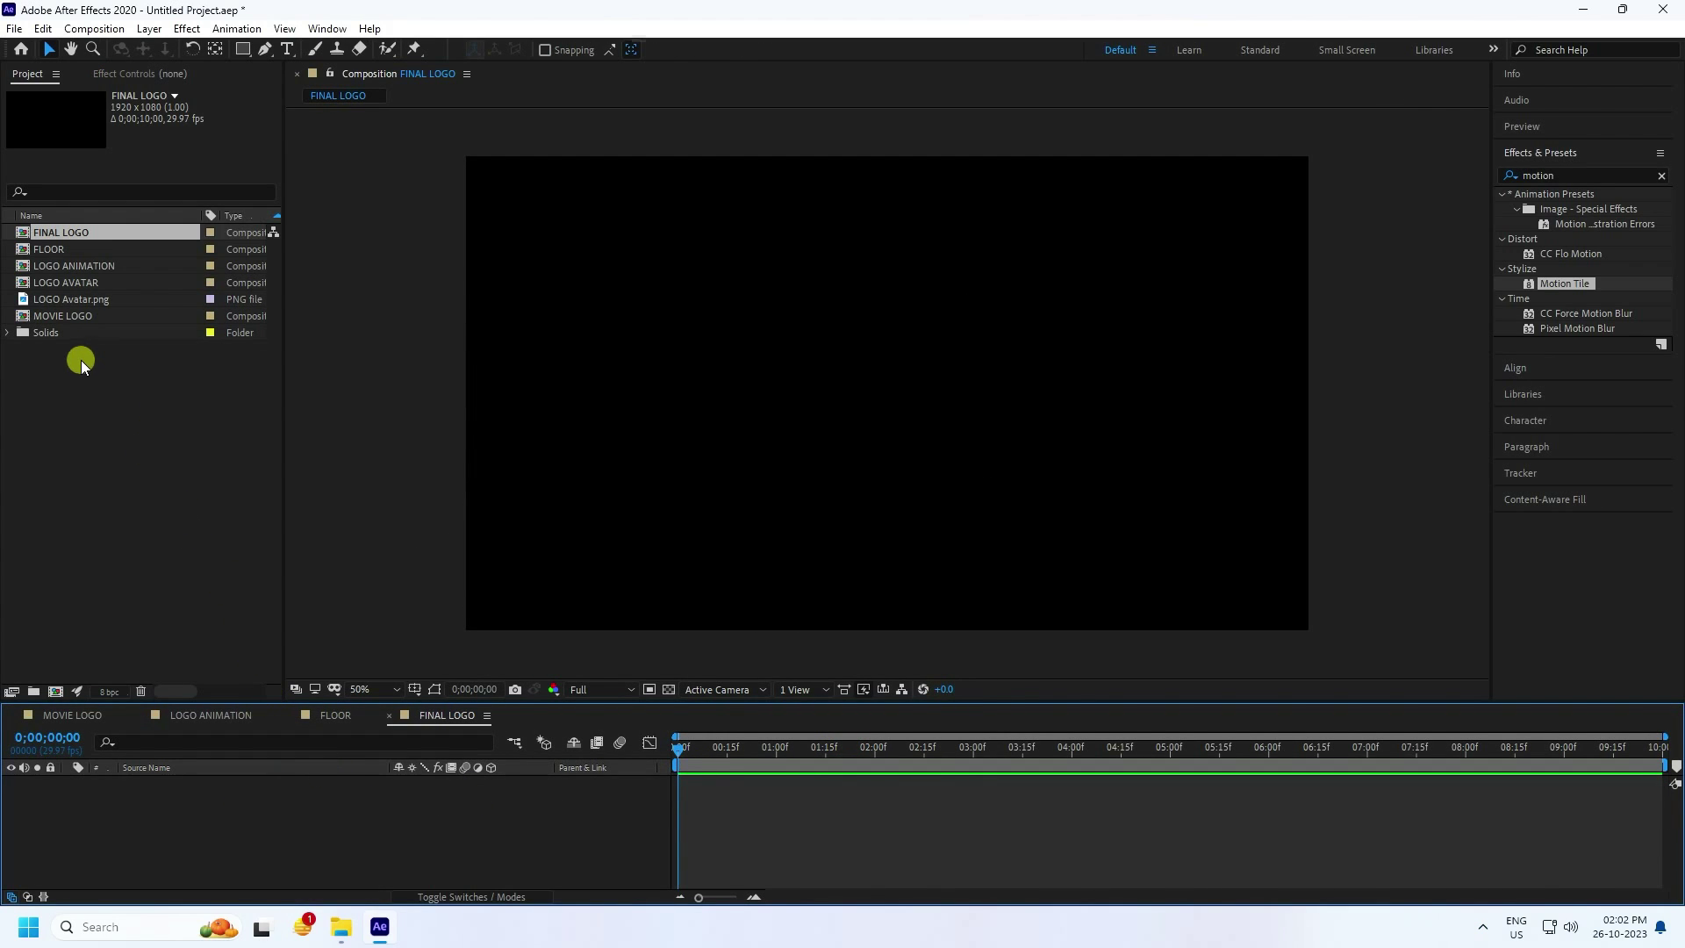
# Place the FLOOR composition in FINAL LOGO with LOGO ANIMATION above it and move the current time to 0;00;04;14.
pyautogui.click(50, 249)
pyautogui.moveTo(58, 251); pyautogui.dragTo(149, 809)
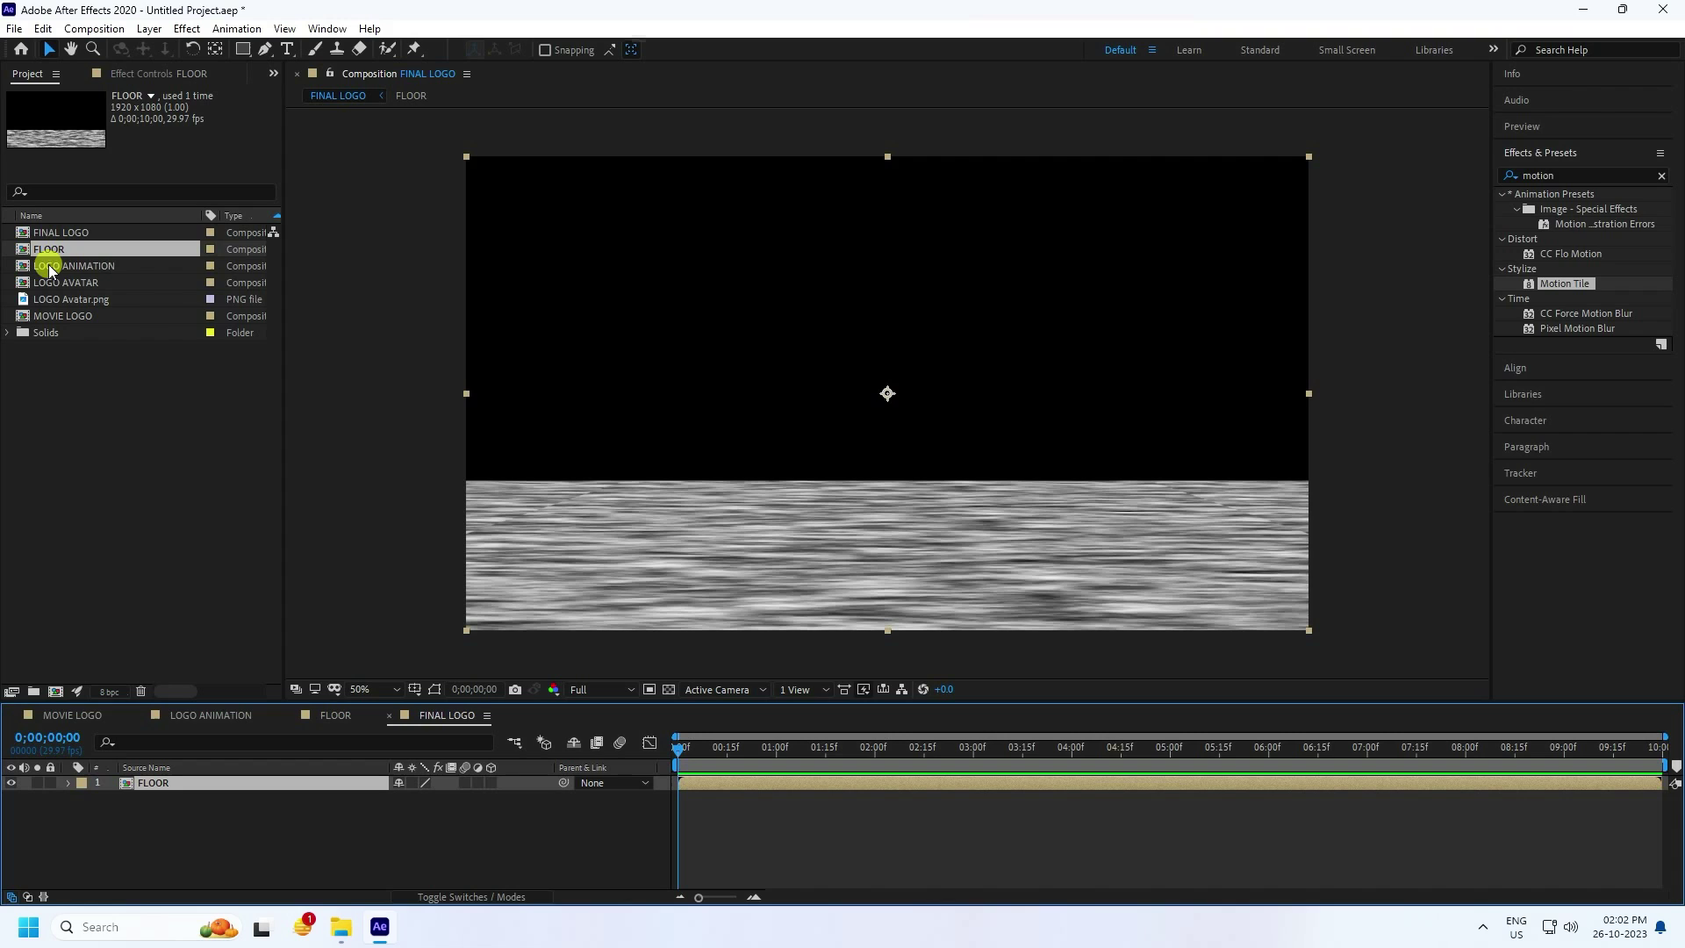
pyautogui.moveTo(87, 265); pyautogui.dragTo(165, 782)
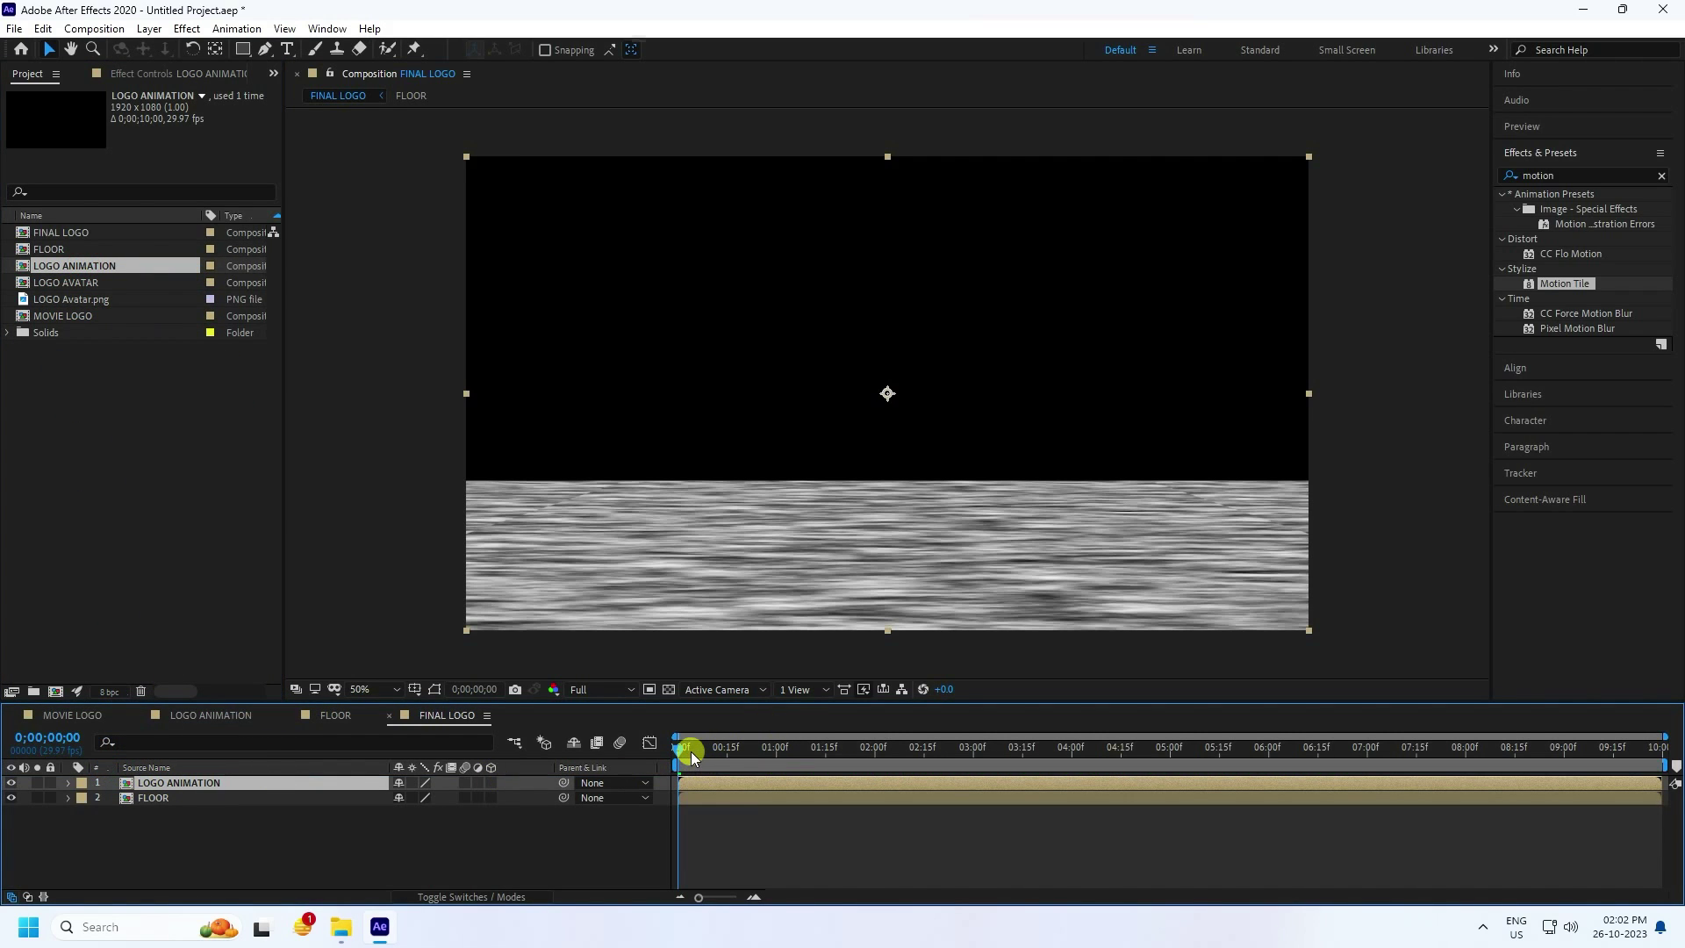
pyautogui.moveTo(692, 752); pyautogui.dragTo(1116, 762)
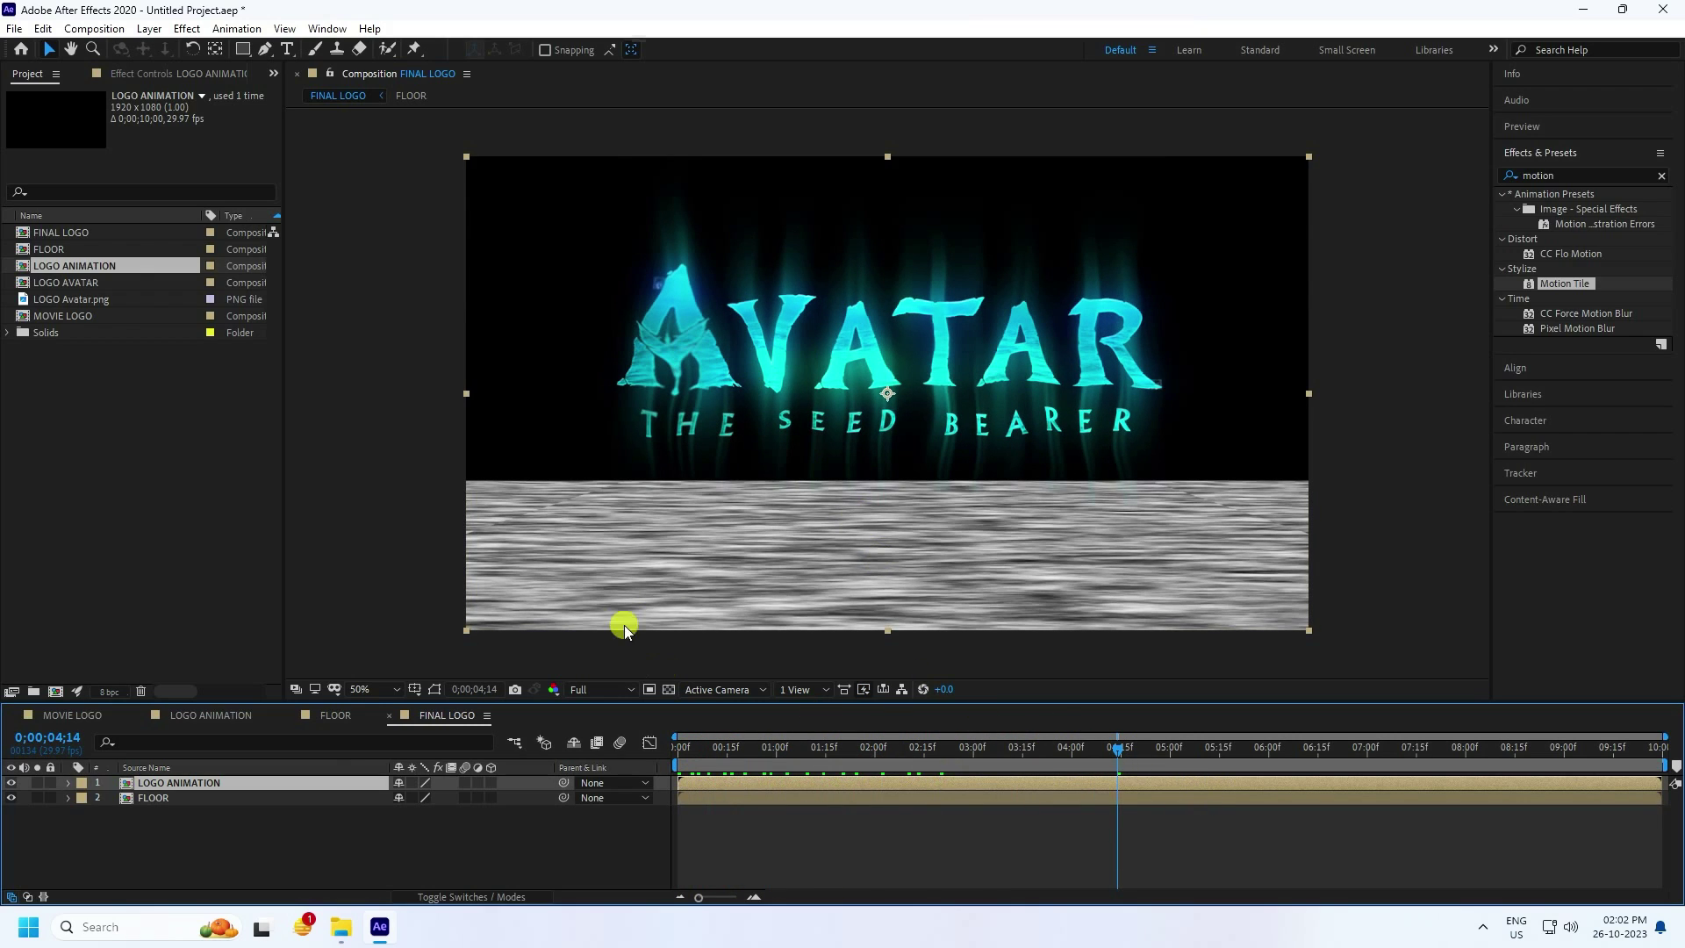
# Hide the FLOOR layer and duplicate the LOGO ANIMATION layer.
pyautogui.click(11, 798)
pyautogui.click(165, 797)
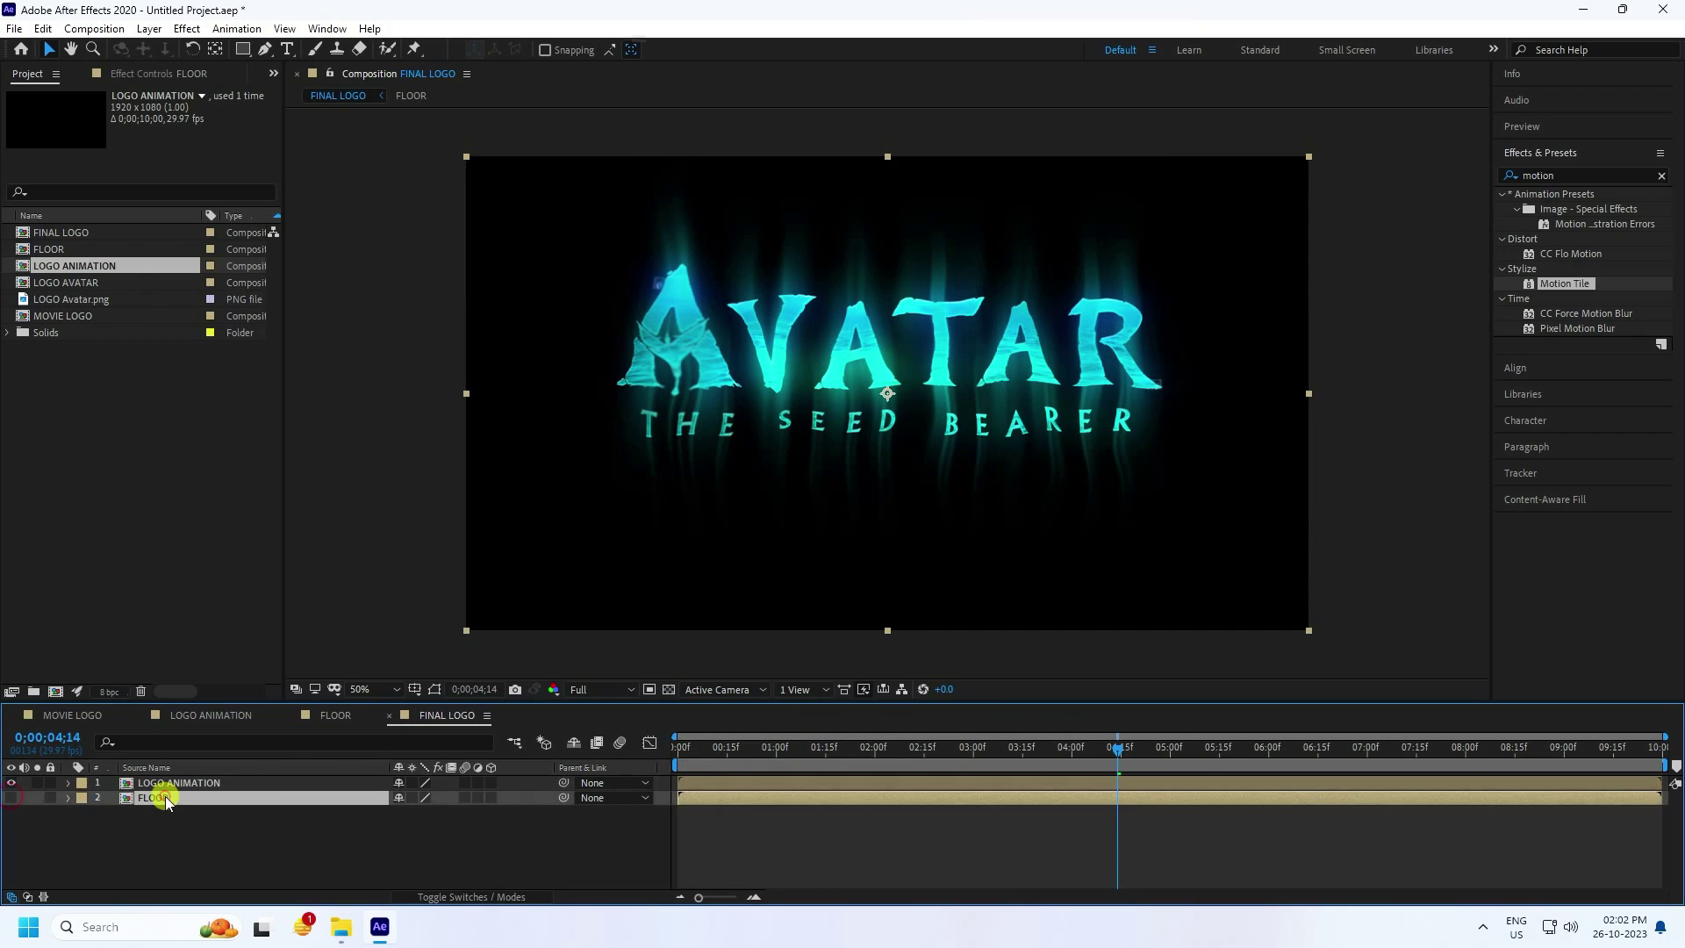
pyautogui.click(161, 783)
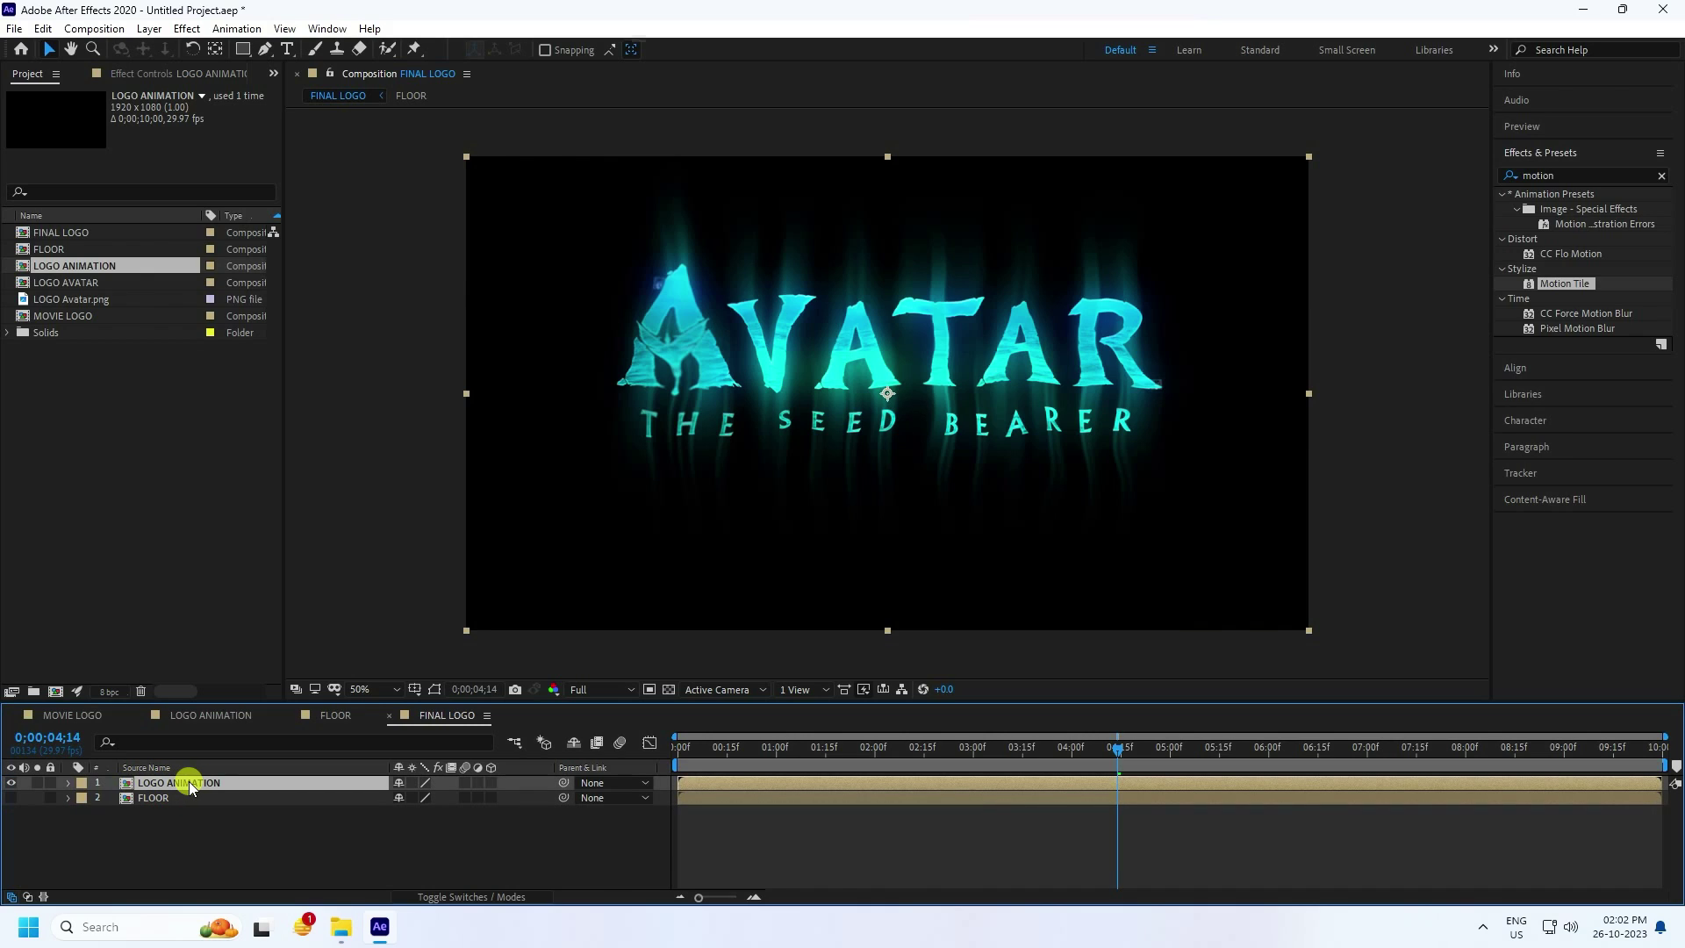
pyautogui.hotkey('ctrl', 'd')
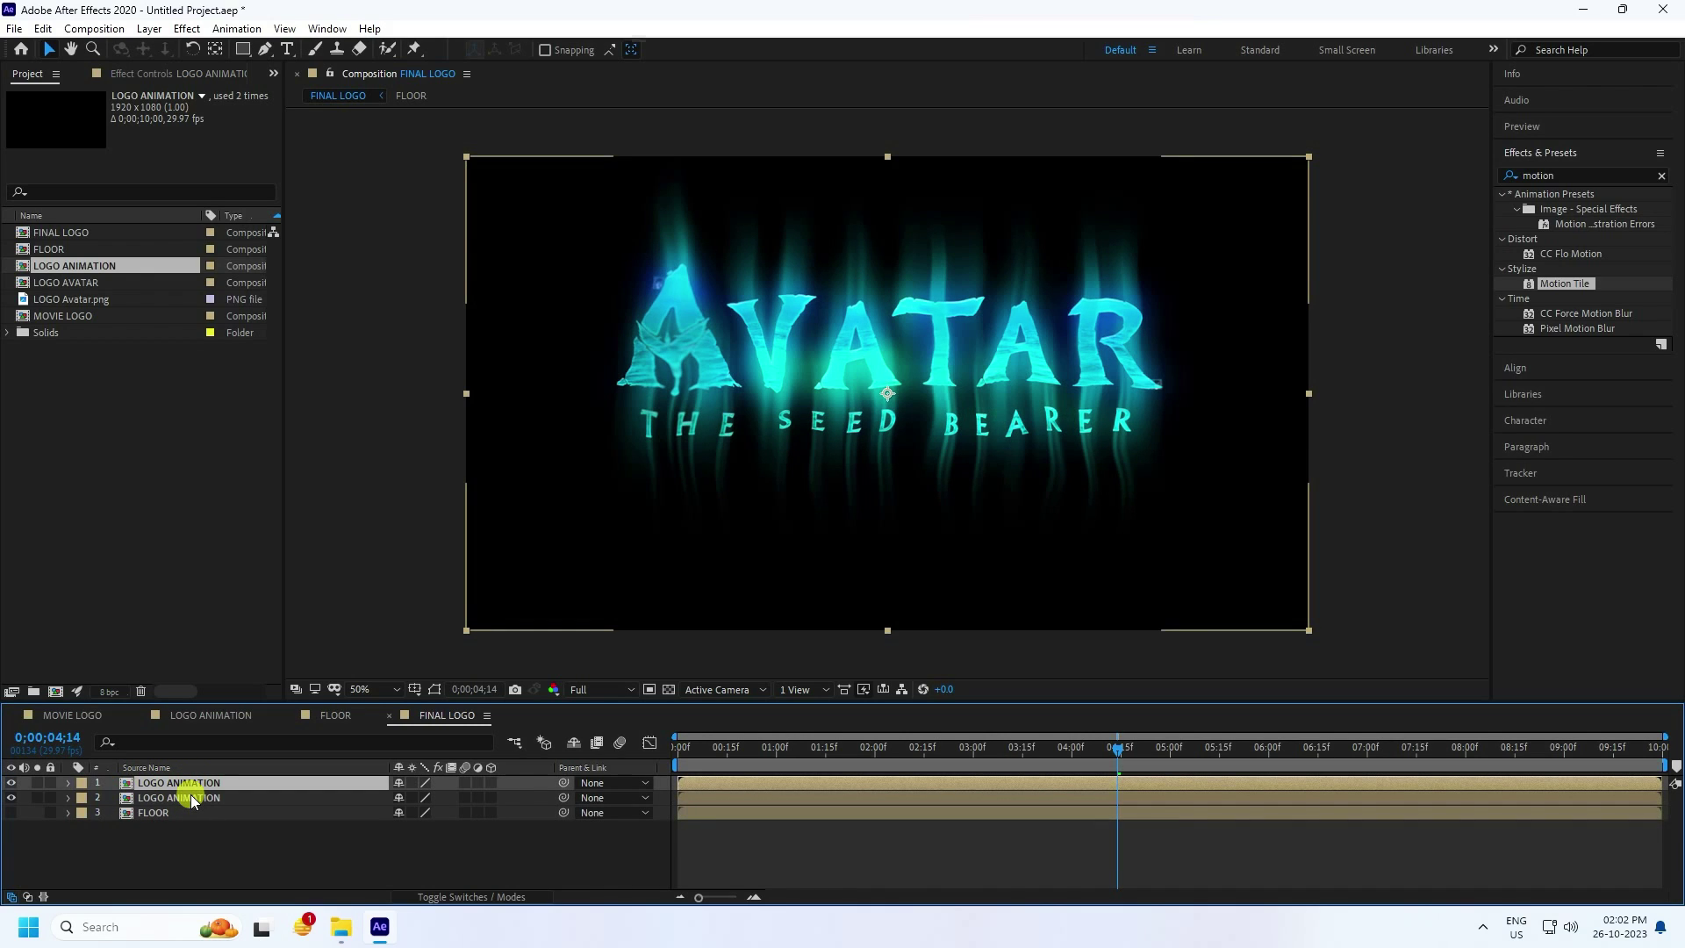
# Rename the lower logo copy as LOGO ANIMATION SHADOW.
pyautogui.rightClick(195, 797)
pyautogui.click(264, 764)
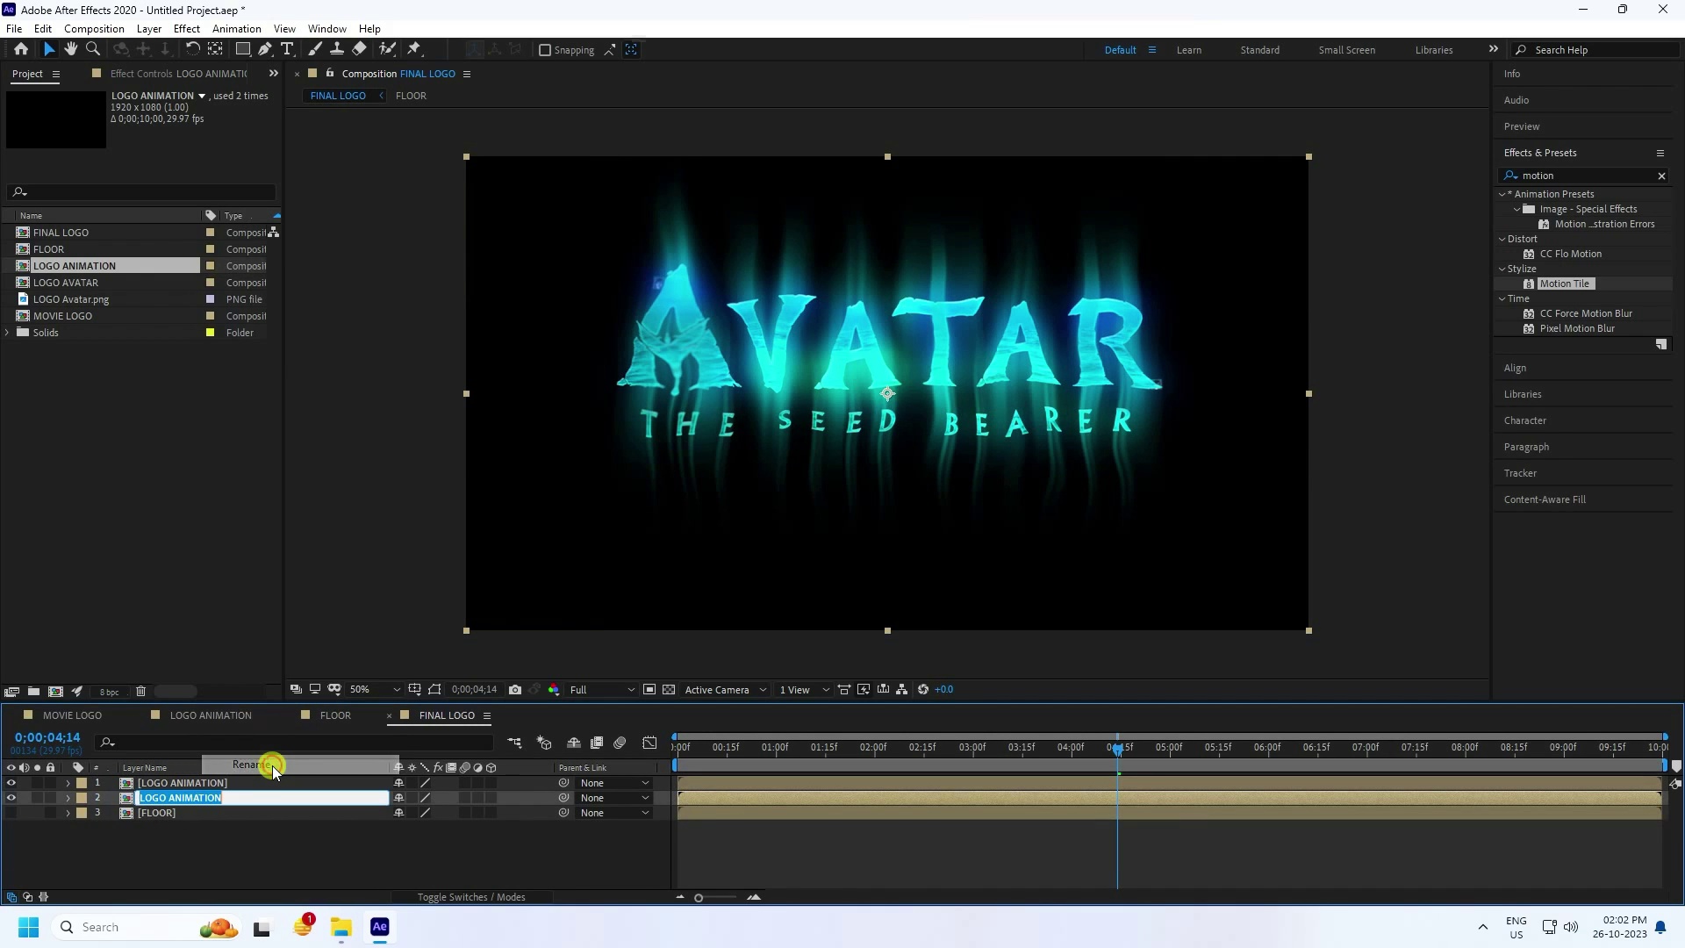
pyautogui.press('End')
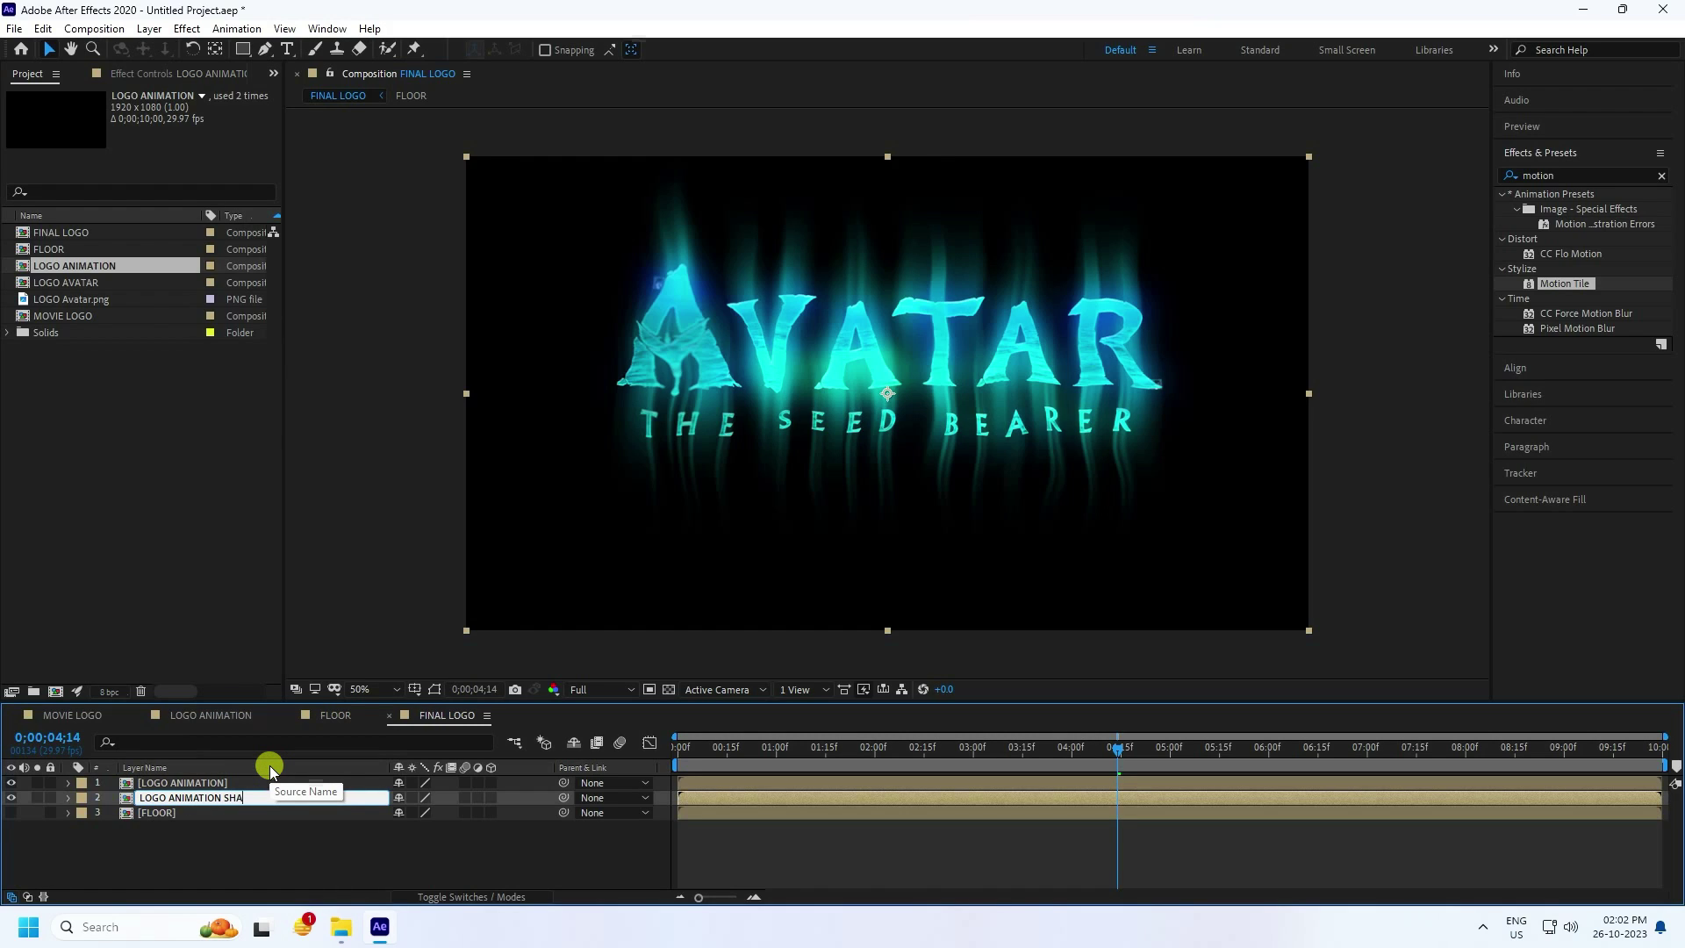
pyautogui.write('SHADOW')
pyautogui.press('Return')
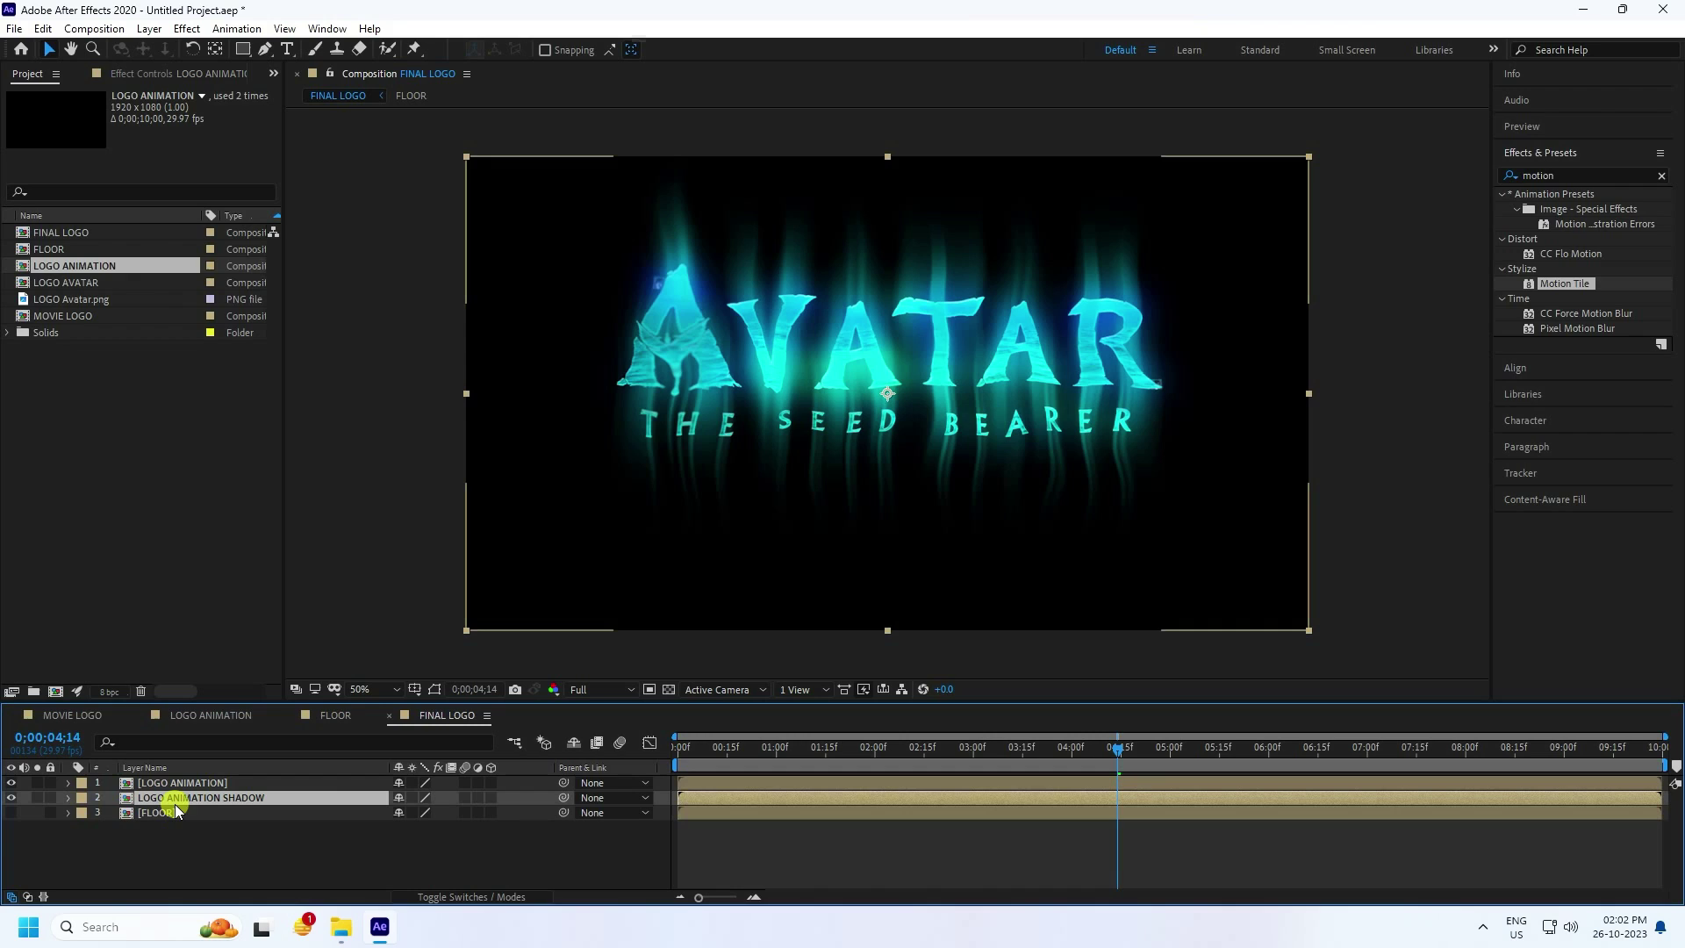
# Add an adjustment layer directly above LOGO ANIMATION SHADOW and apply the Compound Blur effect to it.
pyautogui.rightClick(171, 863)
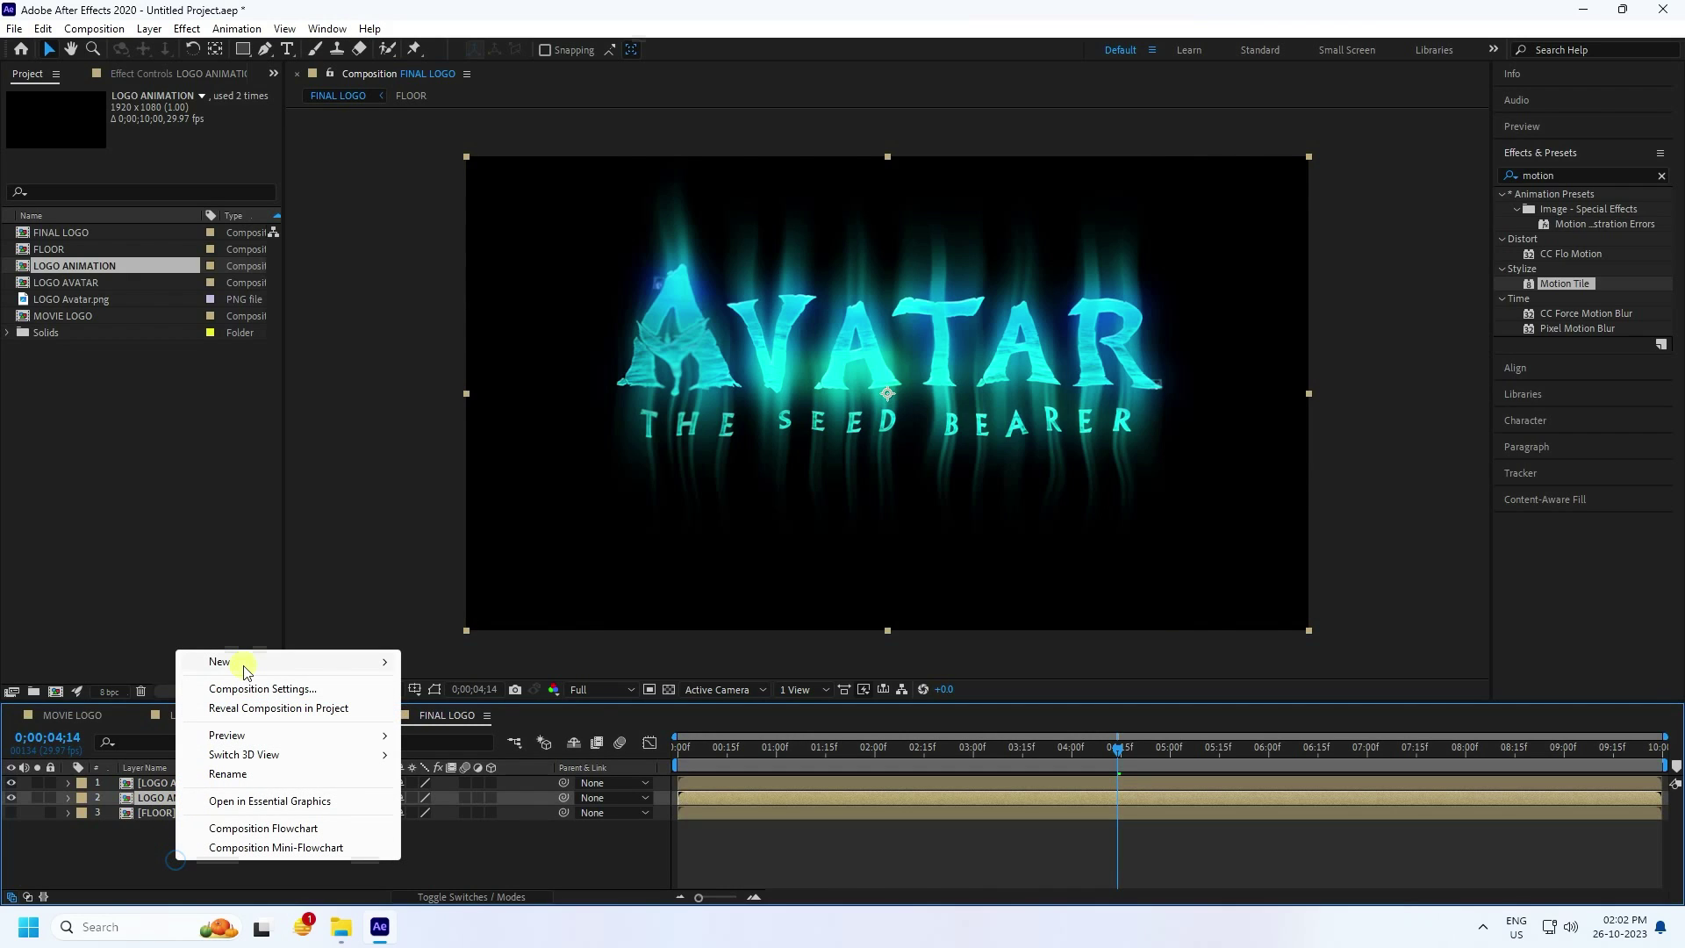
pyautogui.moveTo(272, 666)
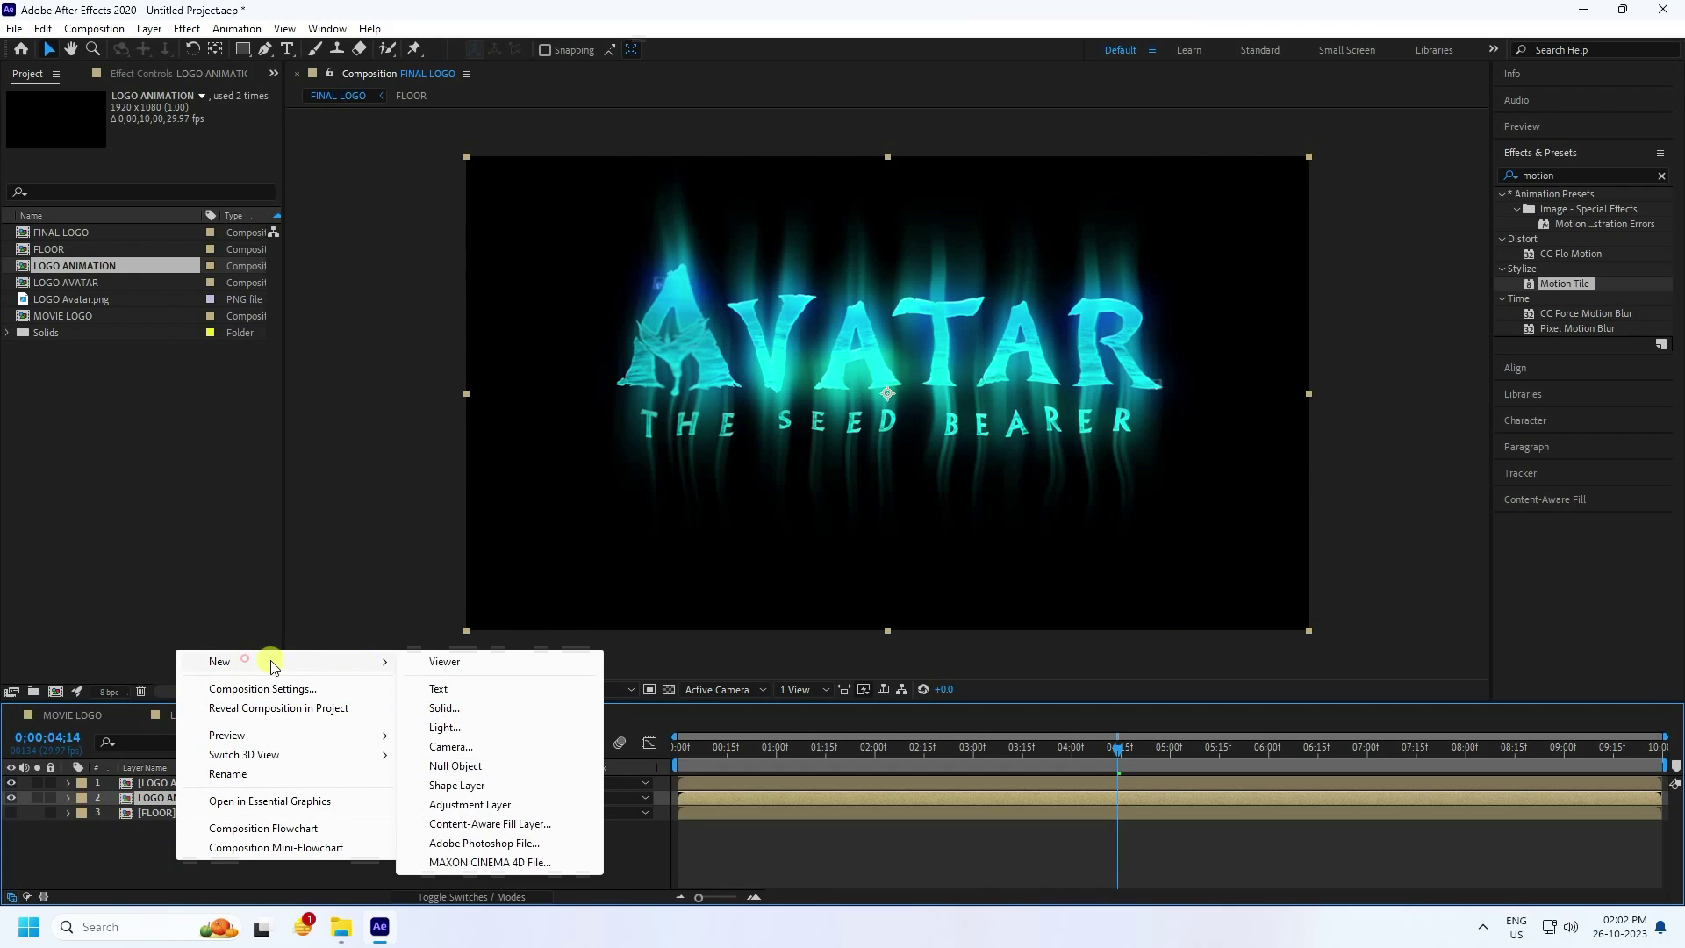
pyautogui.click(457, 805)
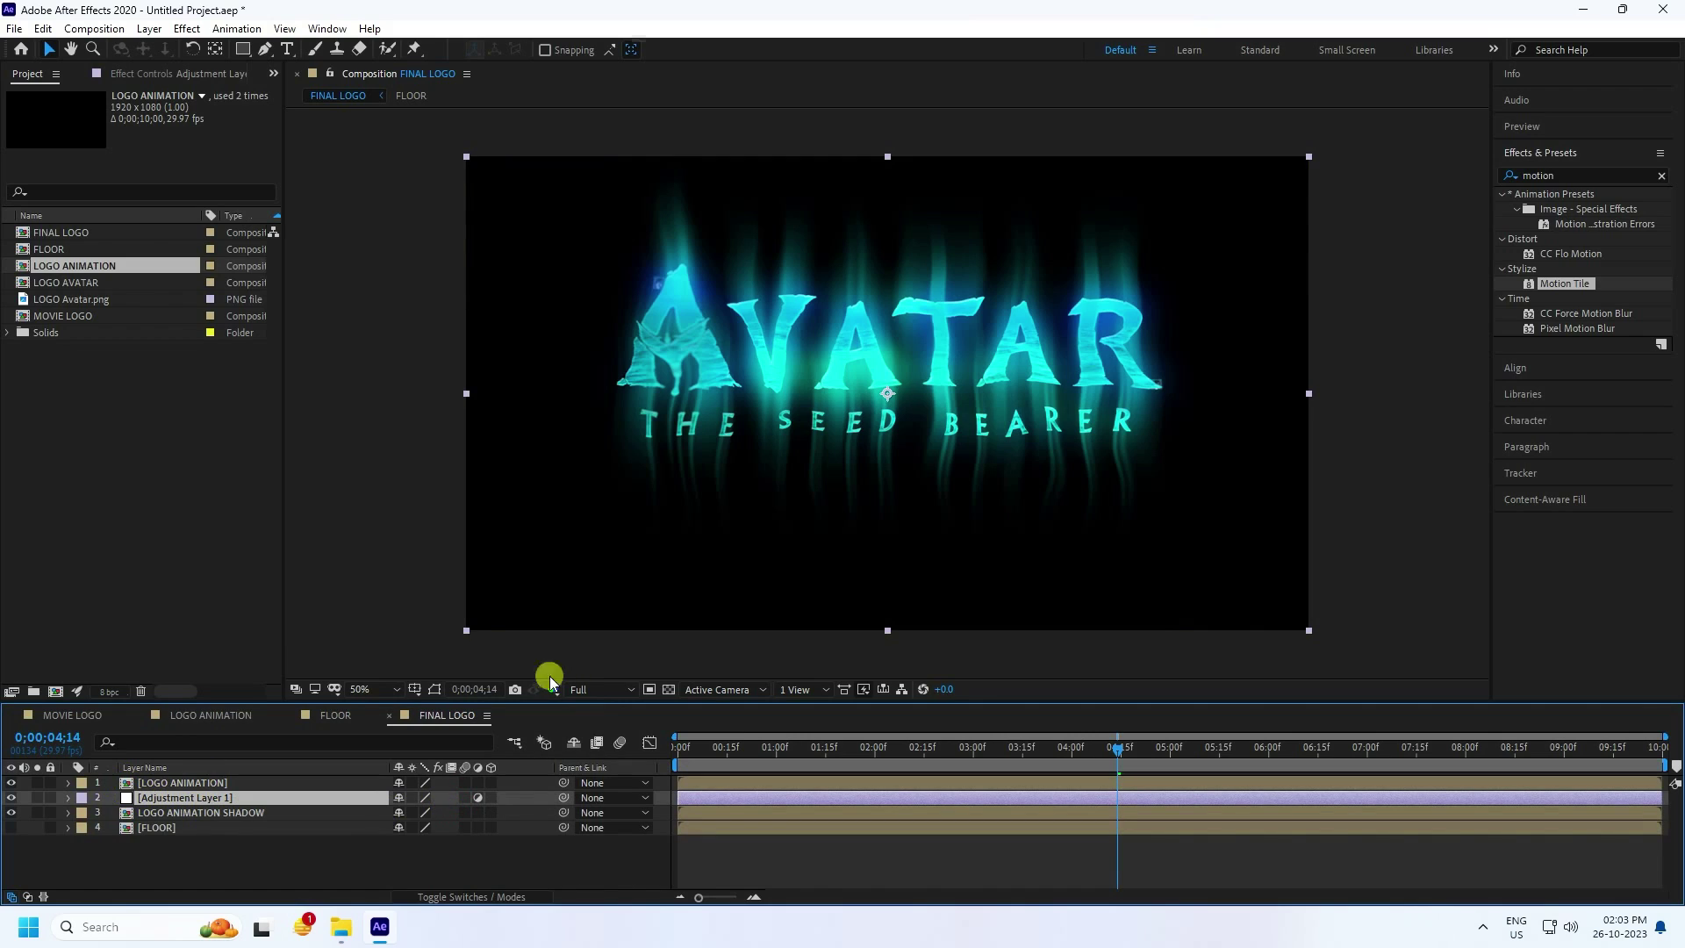
pyautogui.click(1550, 172)
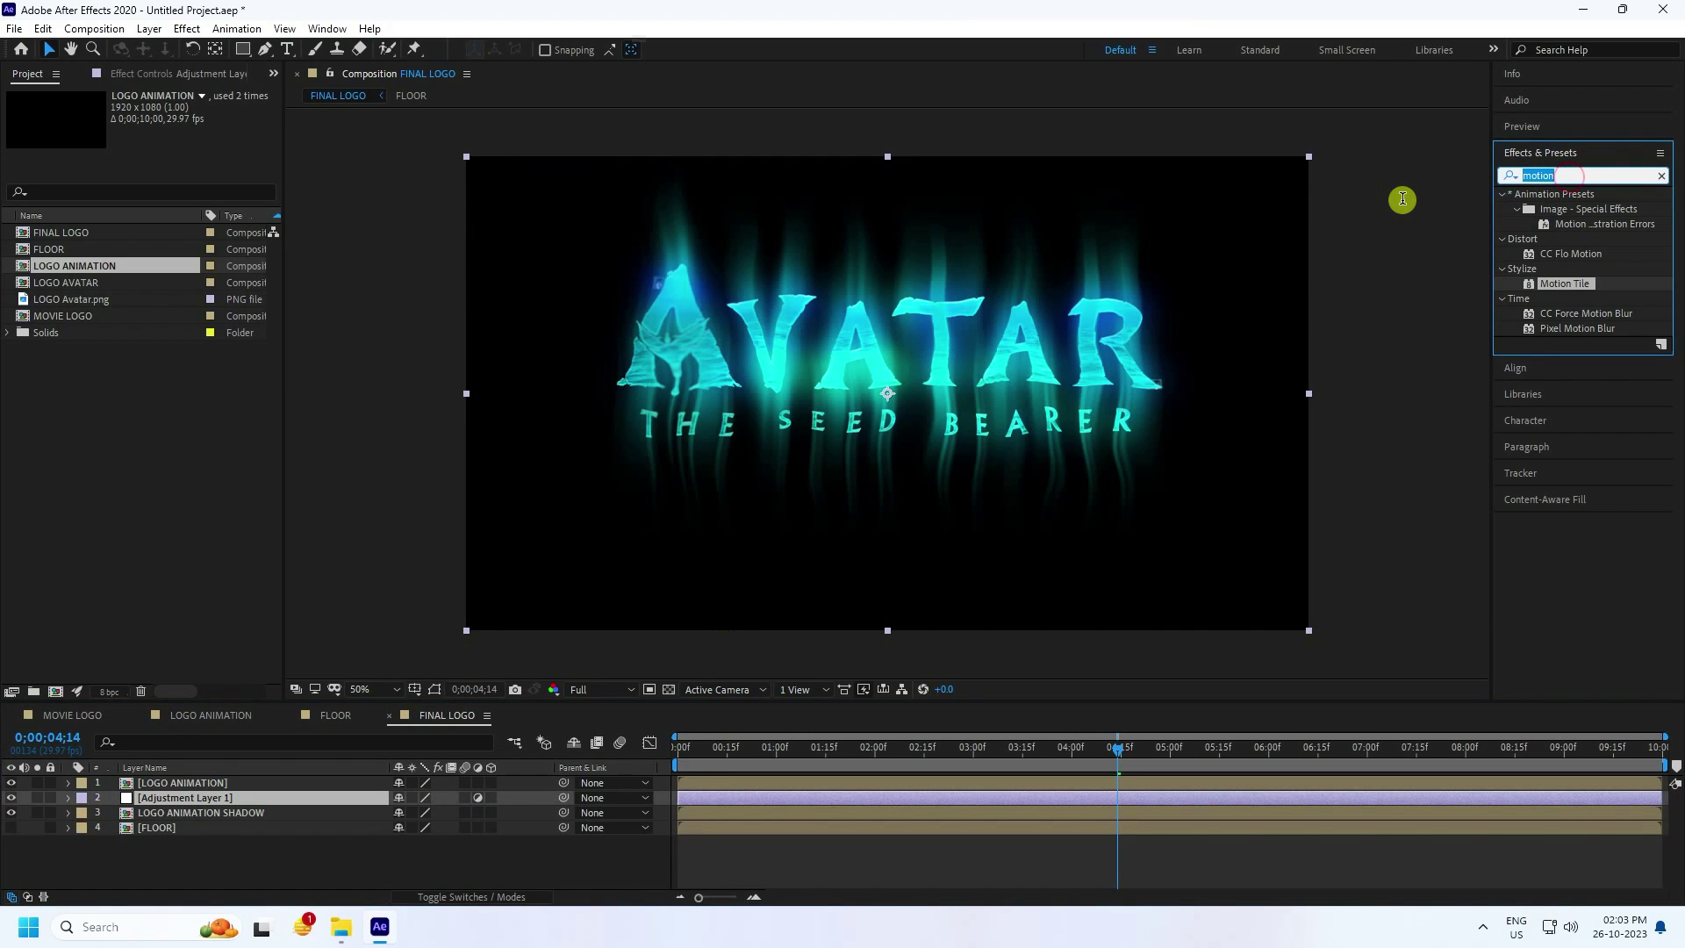
pyautogui.write('comp')
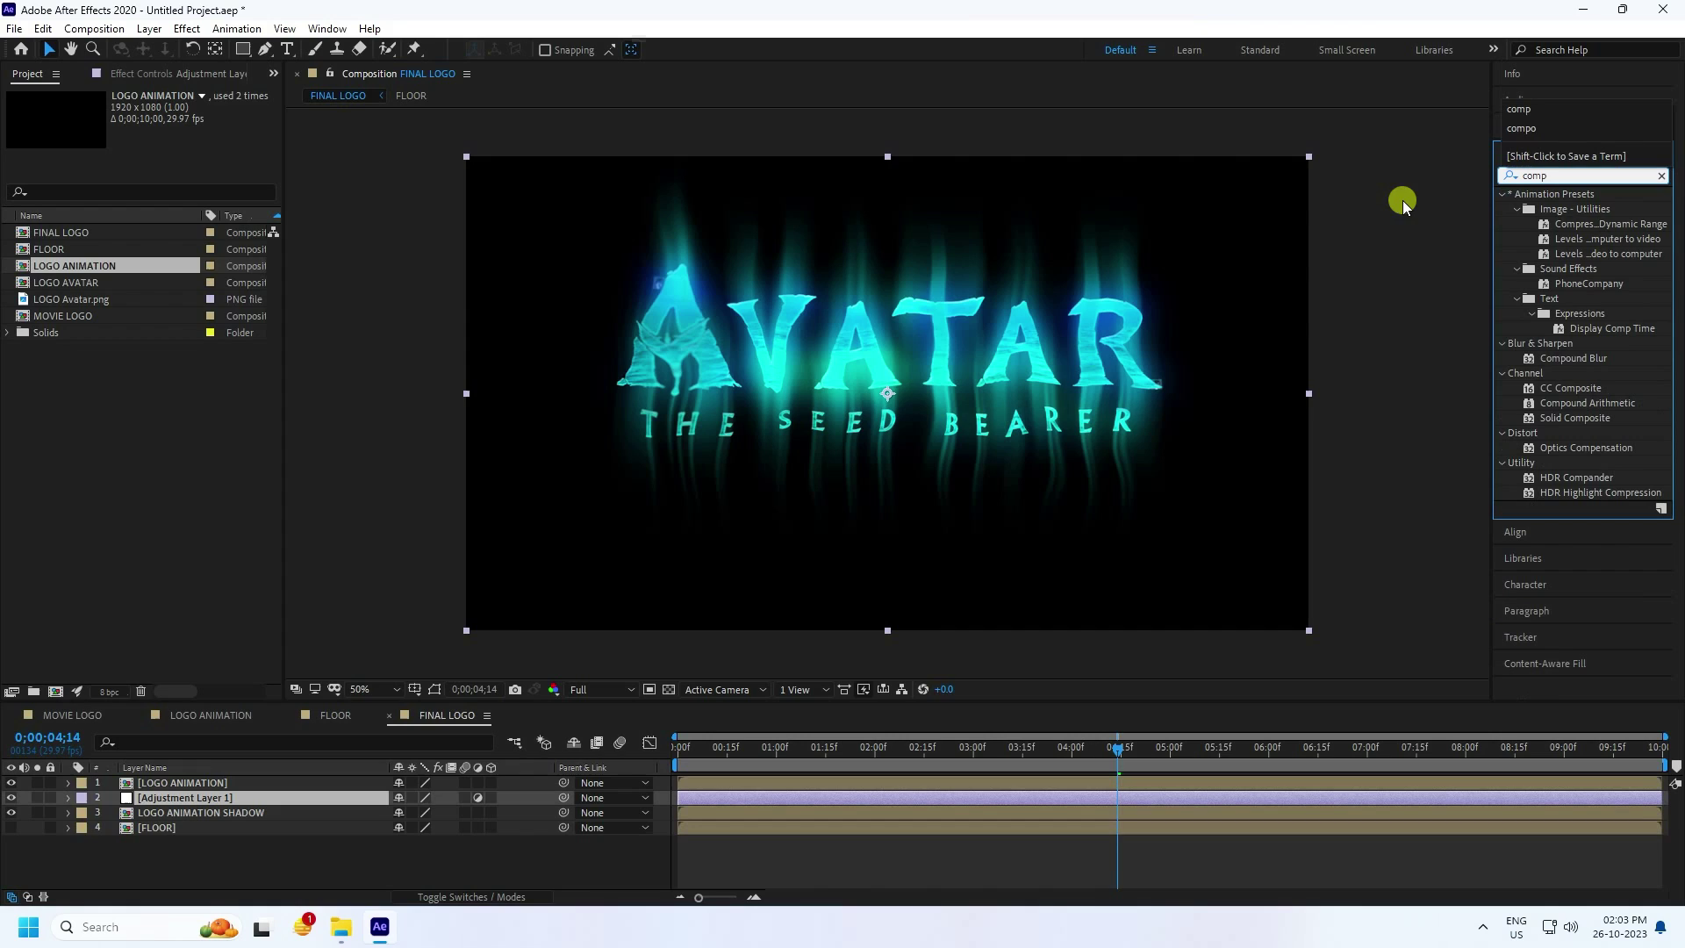
pyautogui.click(1595, 360)
pyautogui.moveTo(1596, 361); pyautogui.dragTo(245, 798)
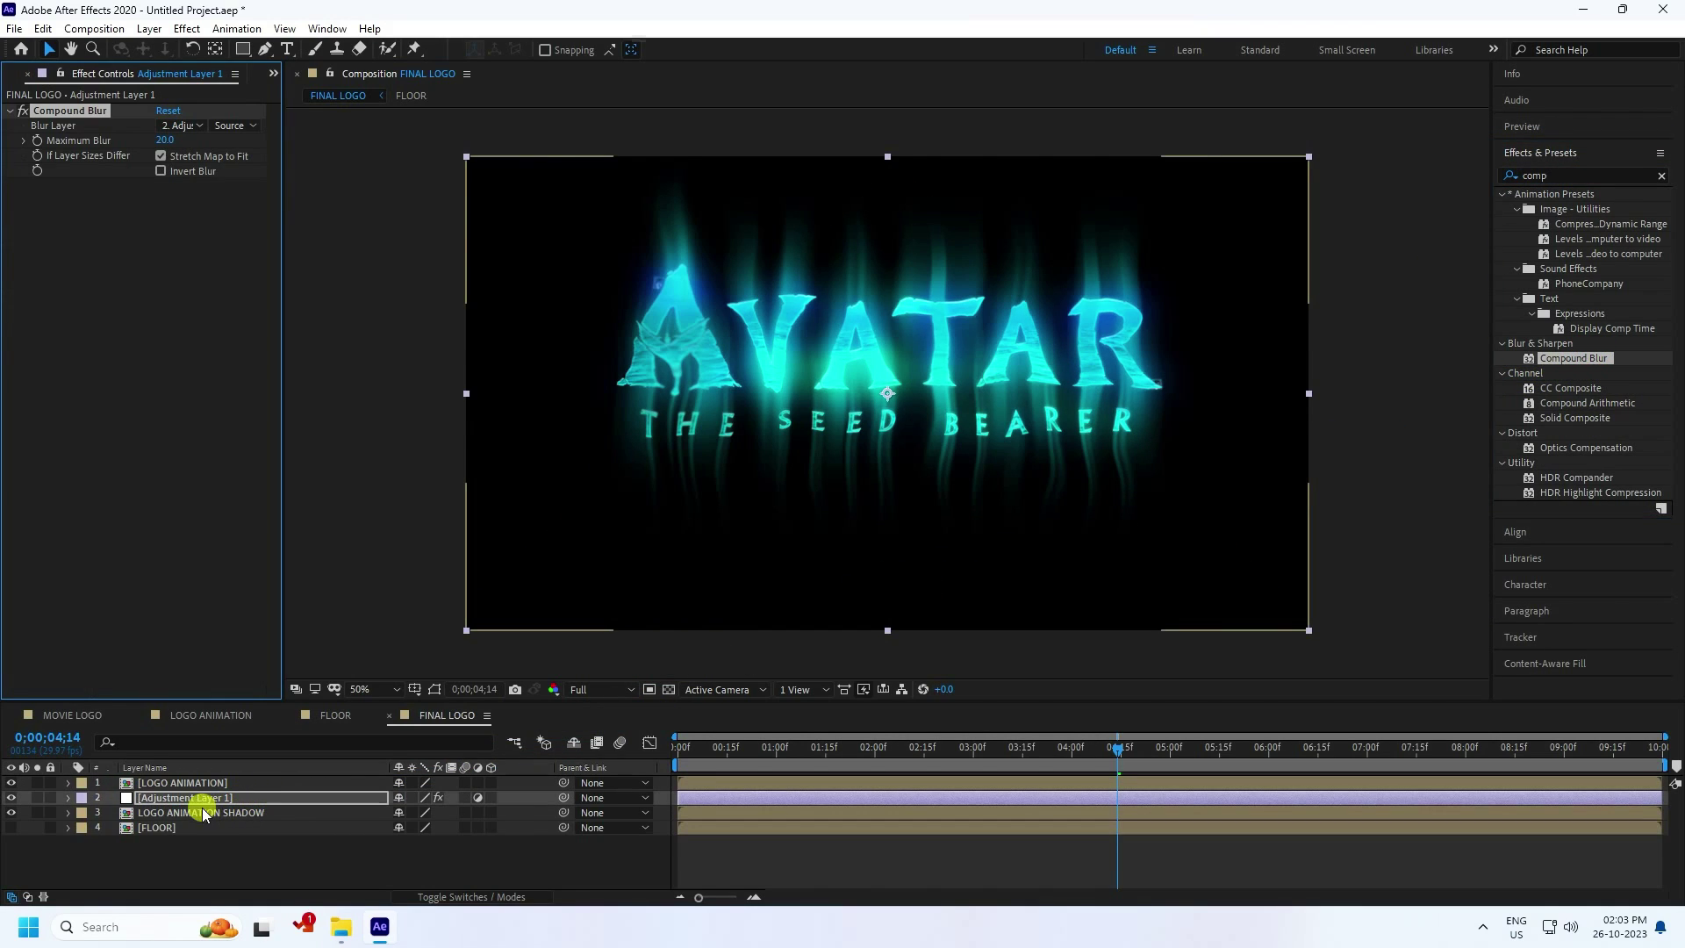
# Make LOGO ANIMATION SHADOW a 3D layer and set its X Rotation to 90°.
pyautogui.click(158, 813)
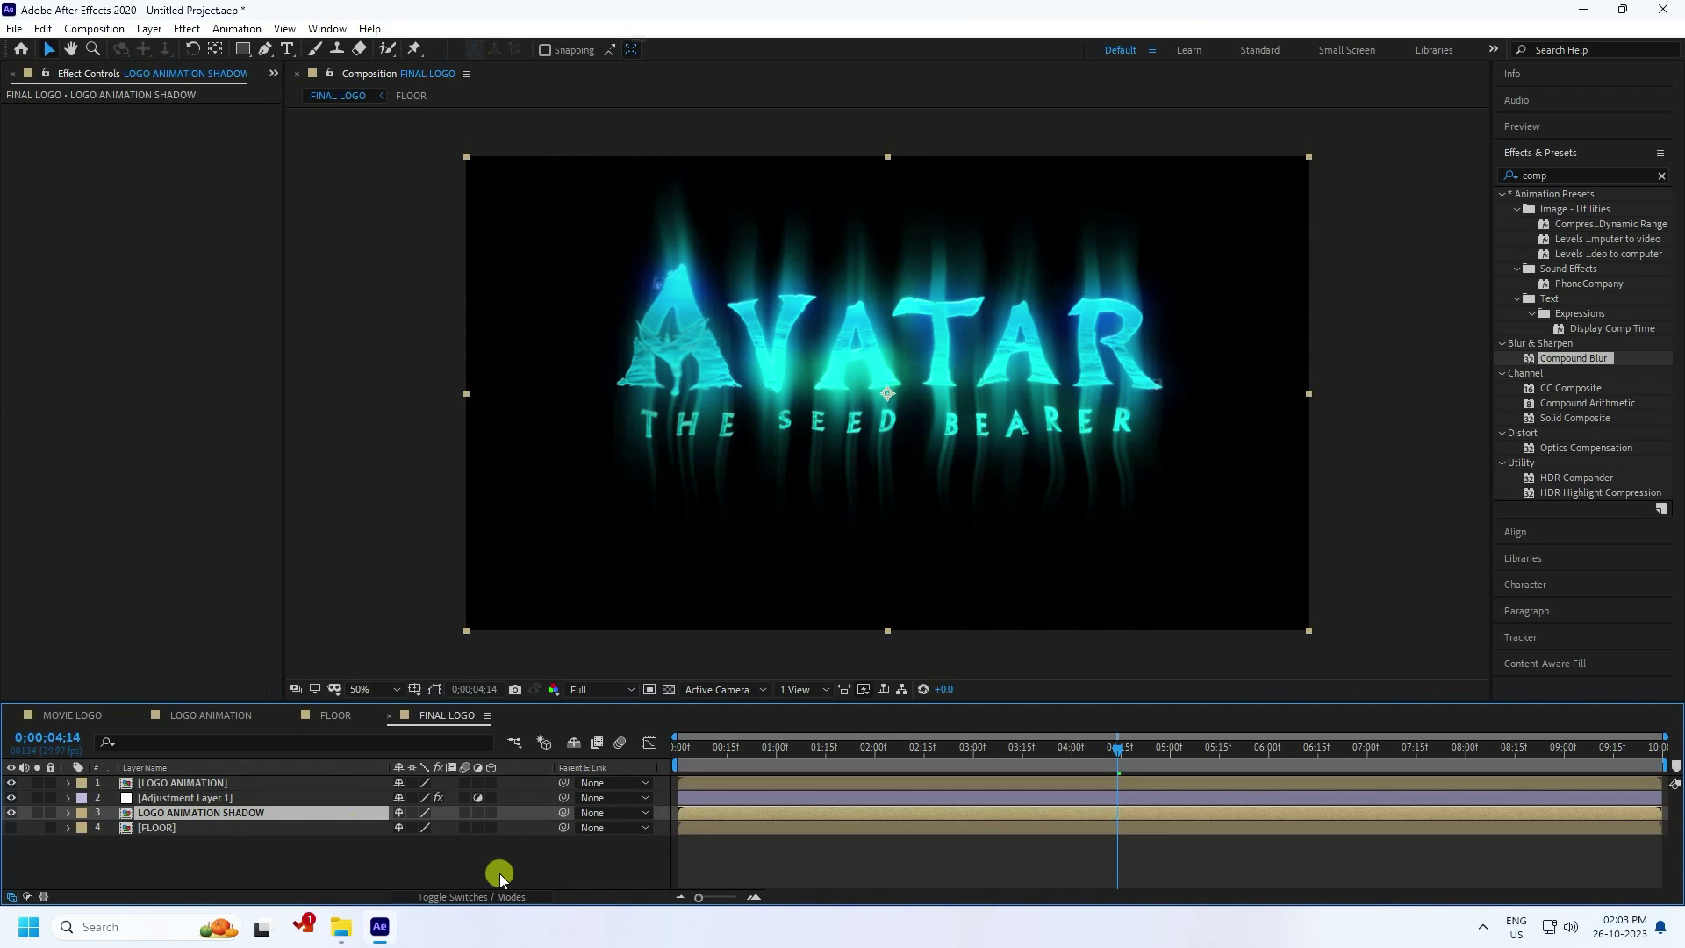
pyautogui.click(489, 813)
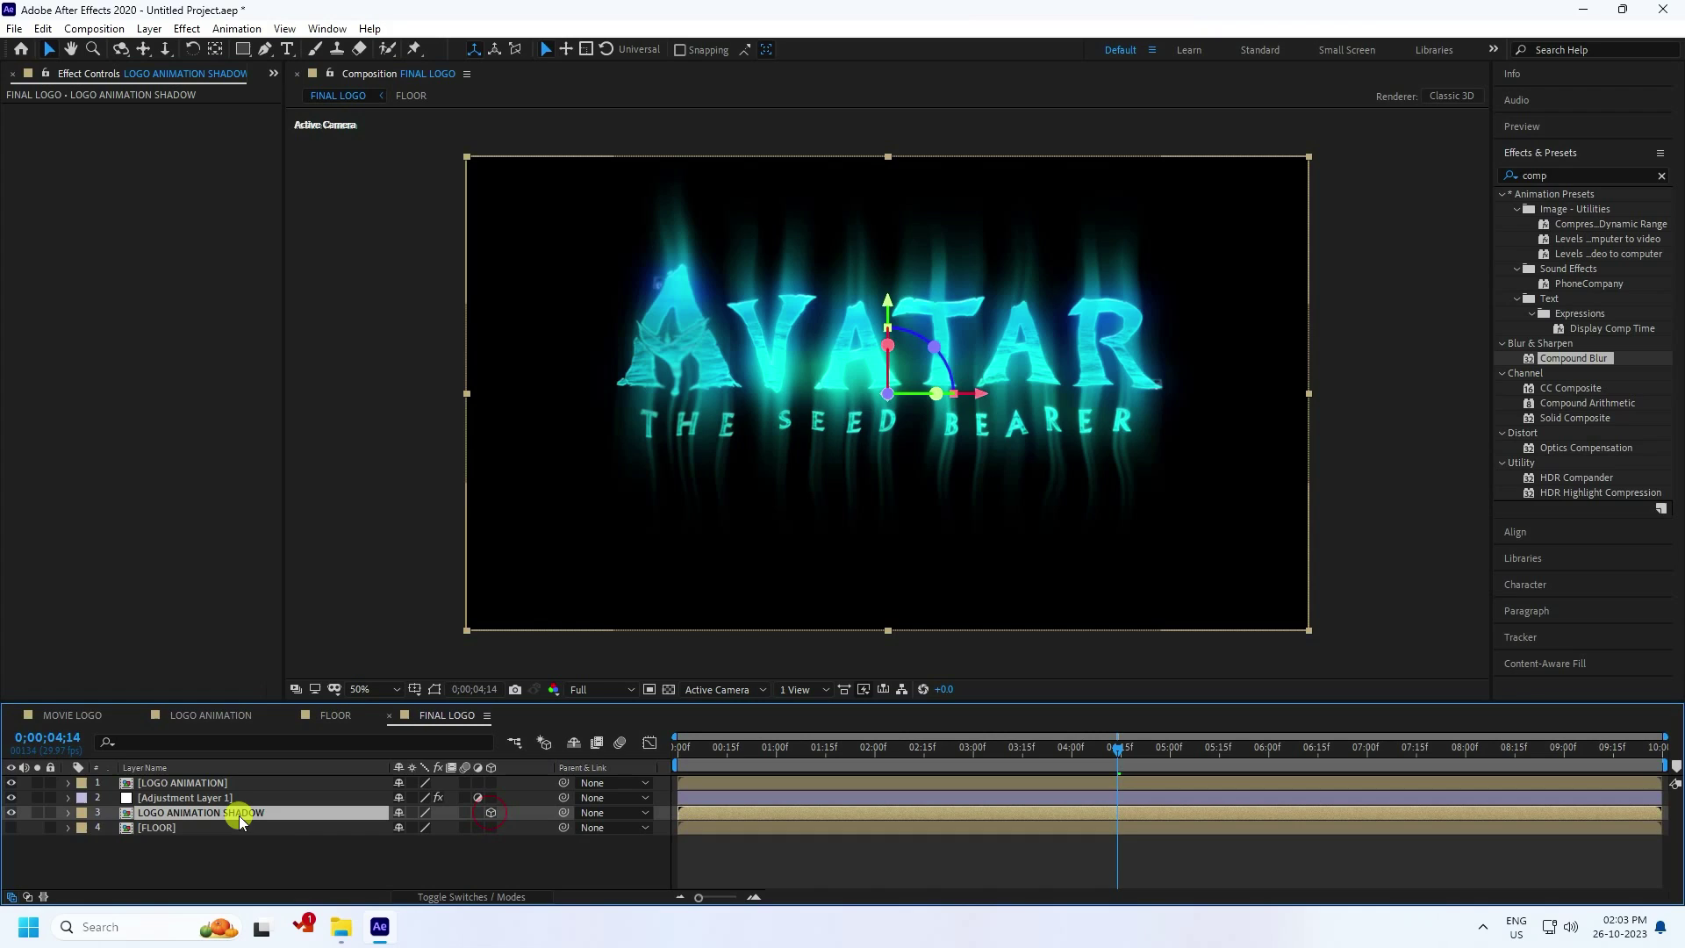
pyautogui.press('r')
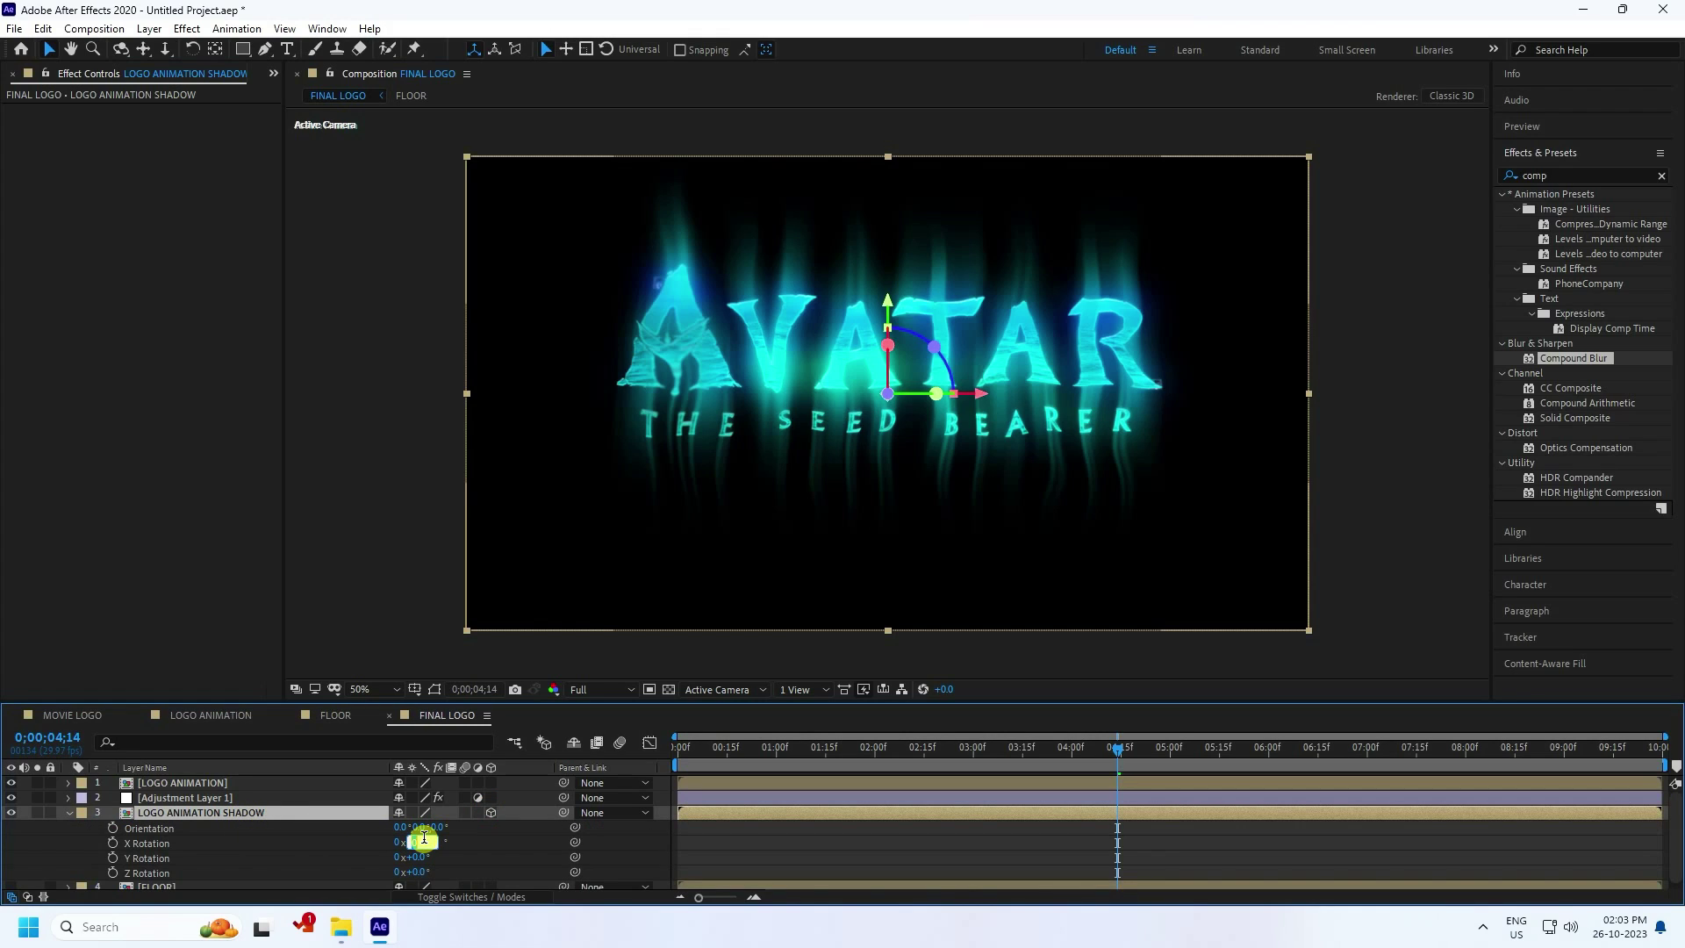
pyautogui.click(424, 839)
pyautogui.write('90')
pyautogui.press('Return')
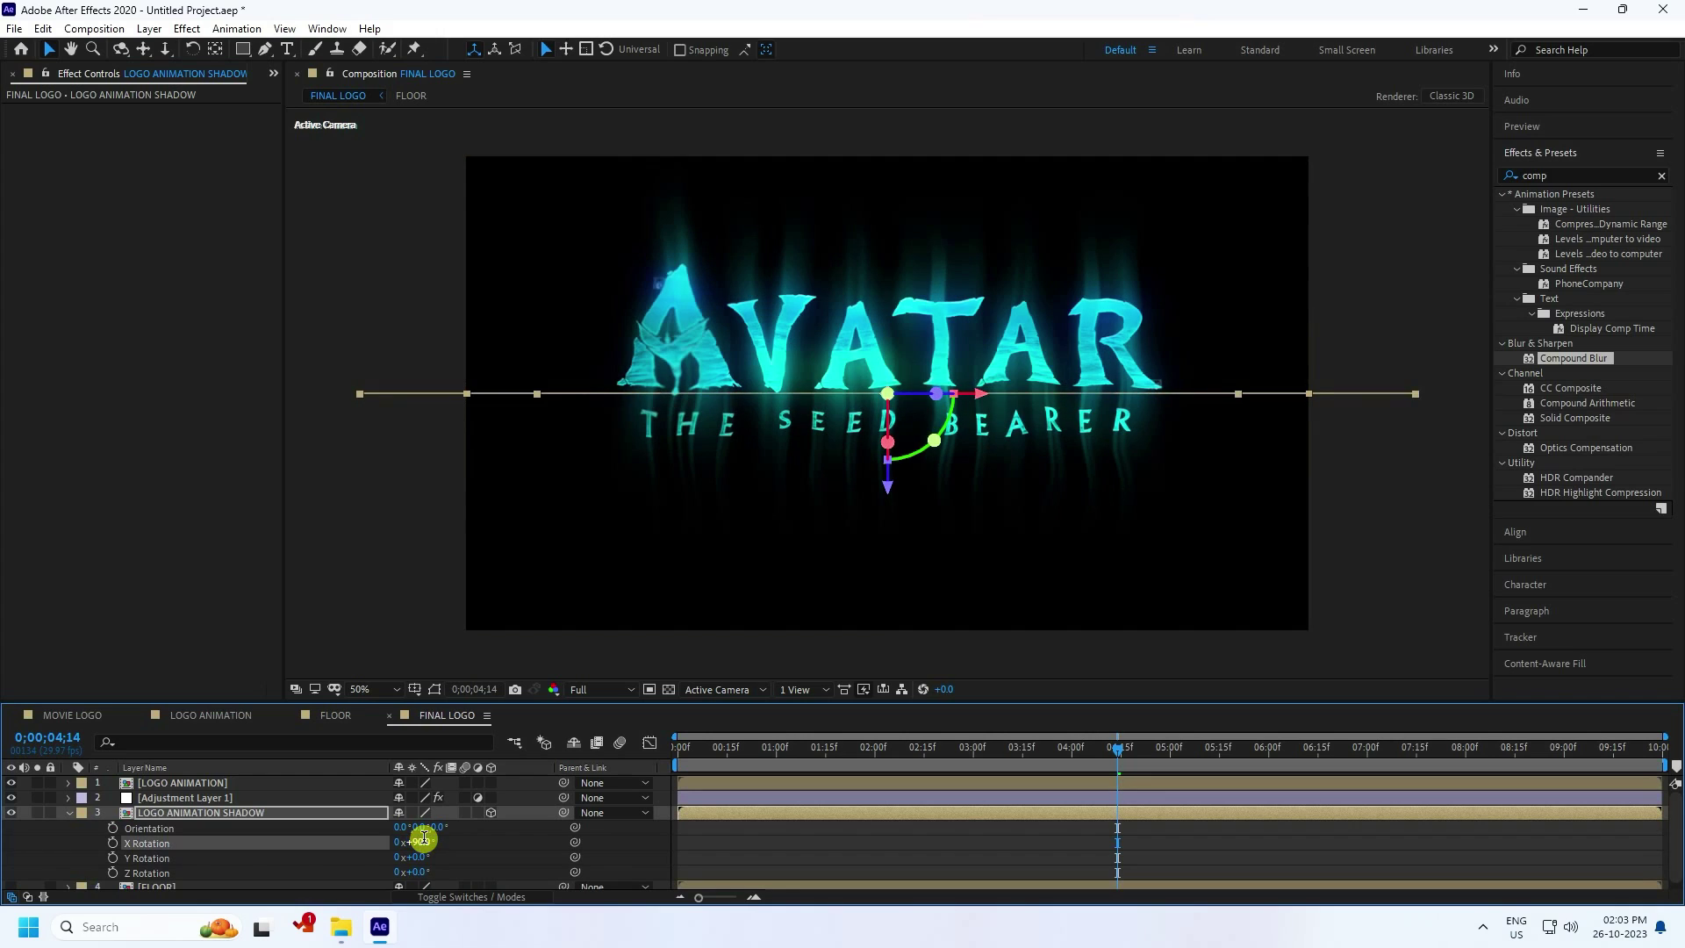
# Lower the flattened shadow layer to just beneath the THE SEED BEARER line, then collapse its properties.
pyautogui.moveTo(893, 493); pyautogui.dragTo(888, 611)
pyautogui.moveTo(889, 609); pyautogui.dragTo(887, 590)
pyautogui.press('/')
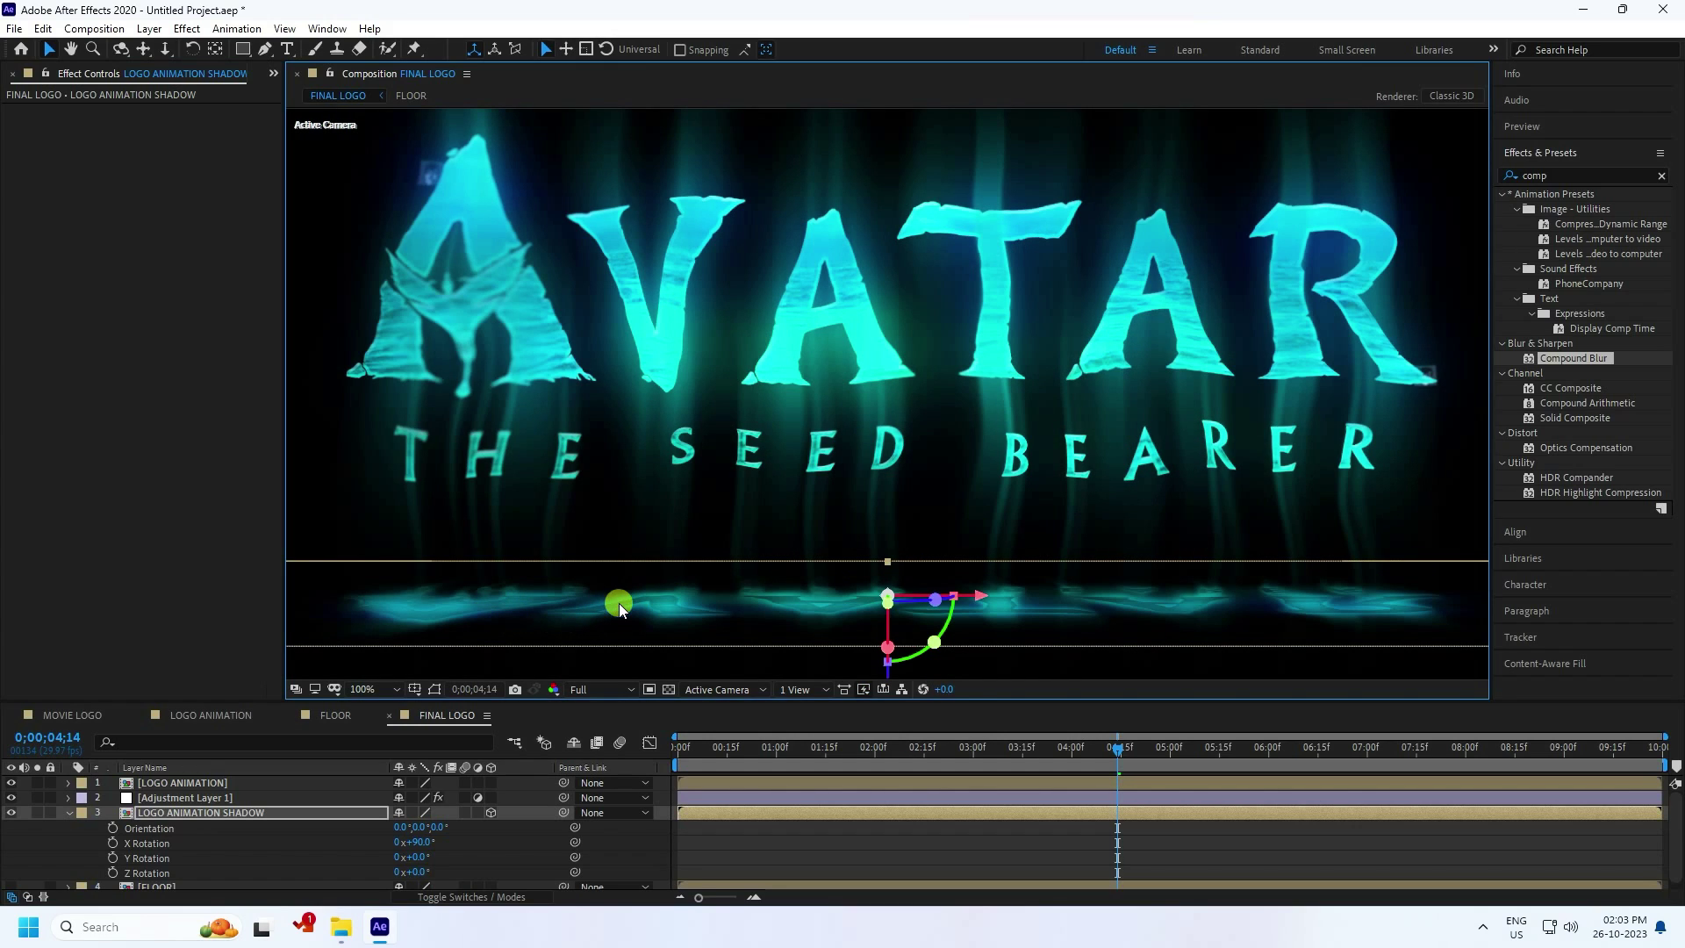
pyautogui.press(',')
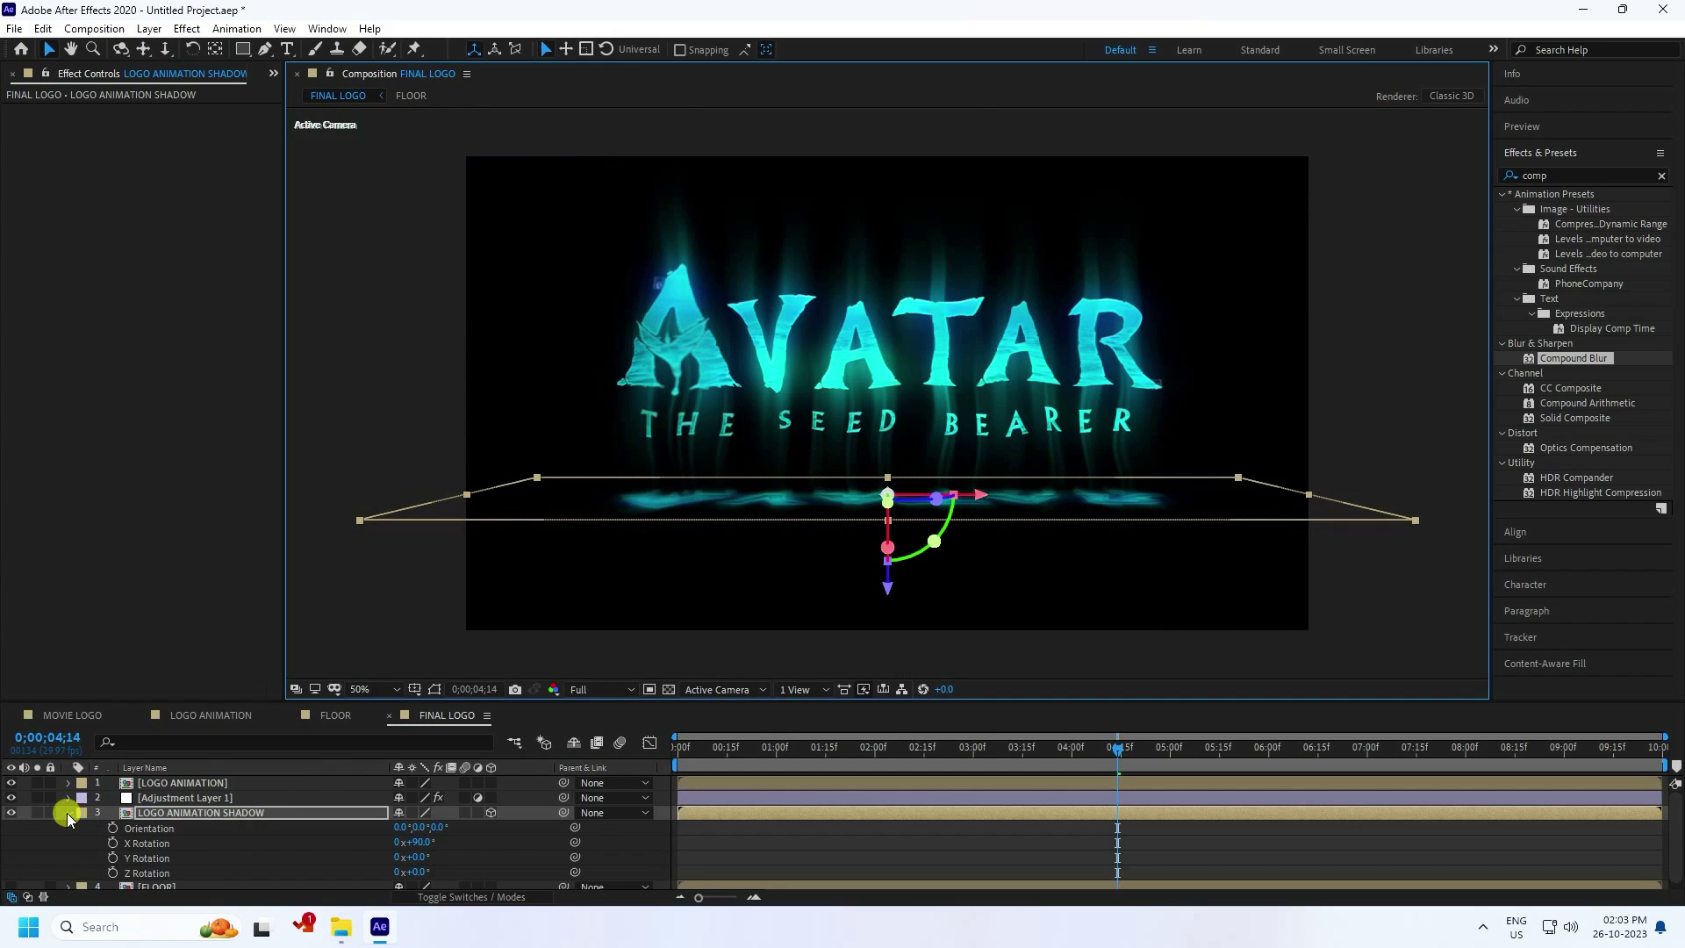
pyautogui.click(68, 813)
# Set the adjustment layer's Compound Blur to use FLOOR as its Blur Layer and inspect the blurred reflection up close.
pyautogui.click(162, 798)
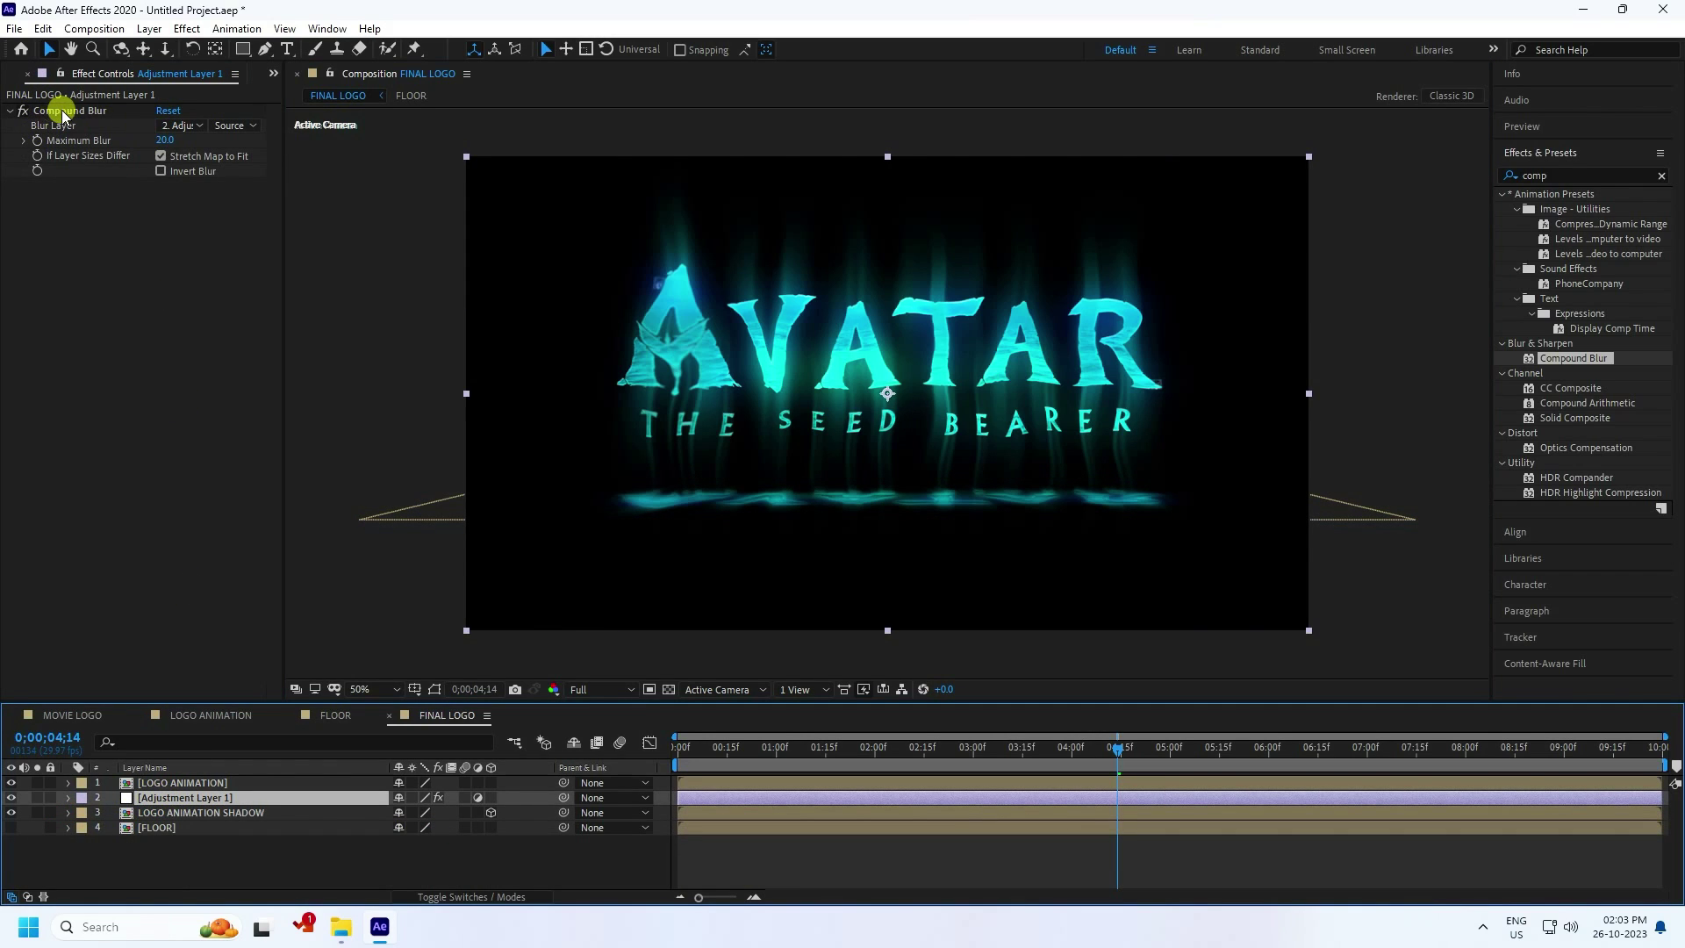
pyautogui.click(180, 125)
pyautogui.click(212, 232)
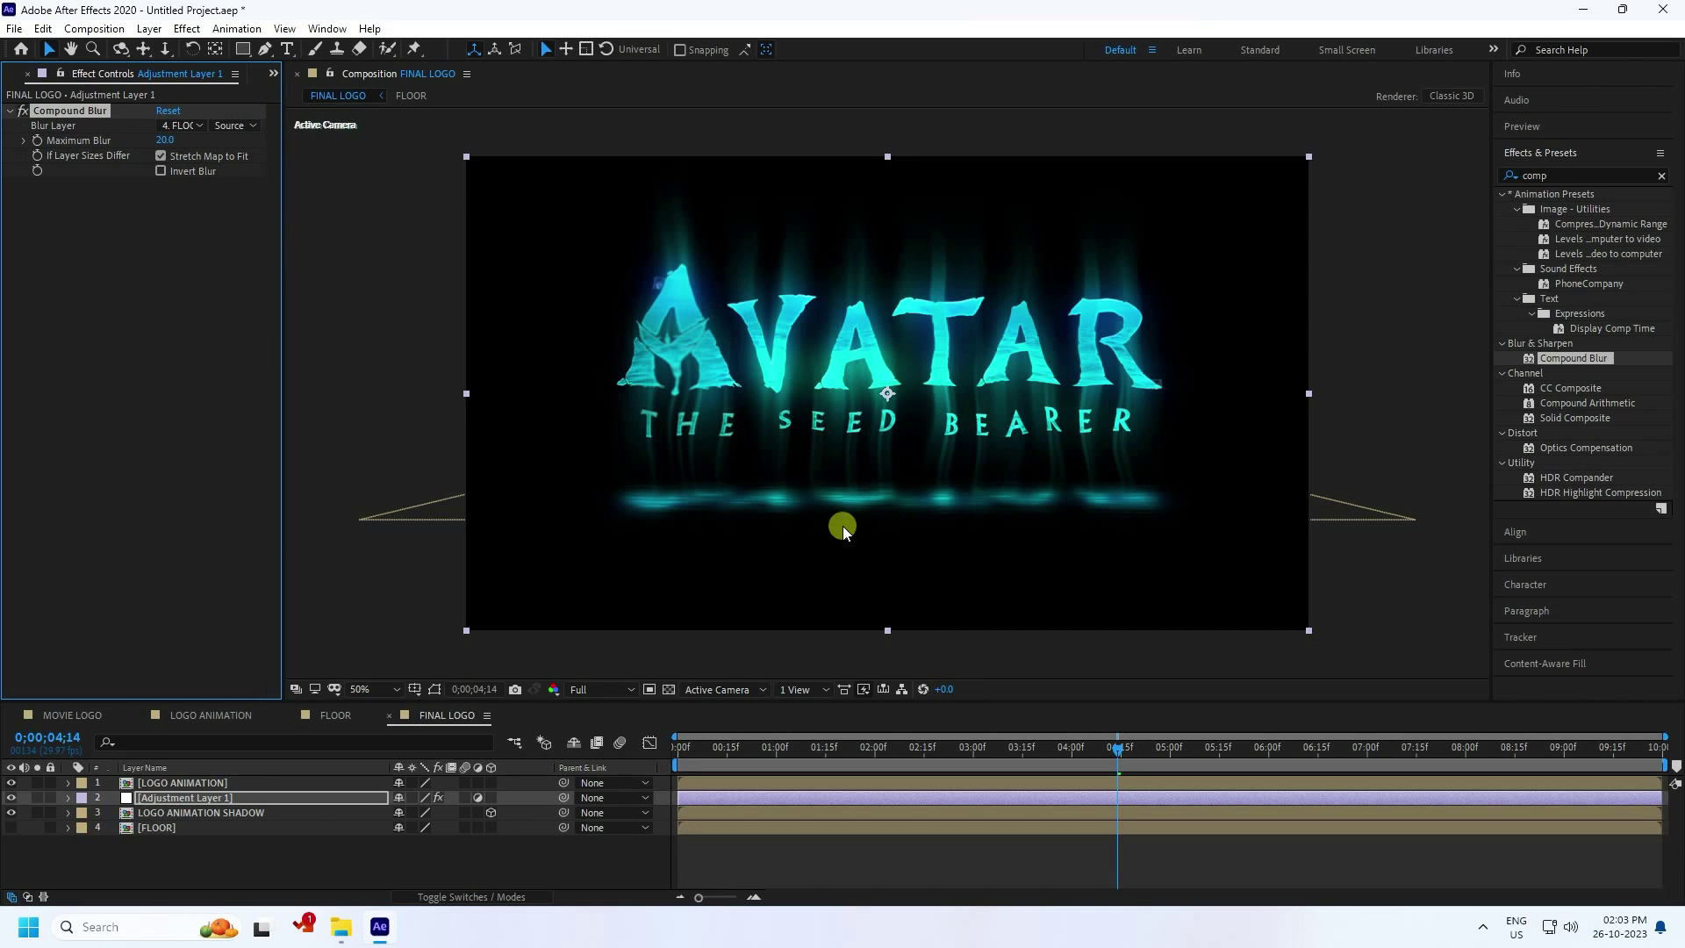
pyautogui.press('.')
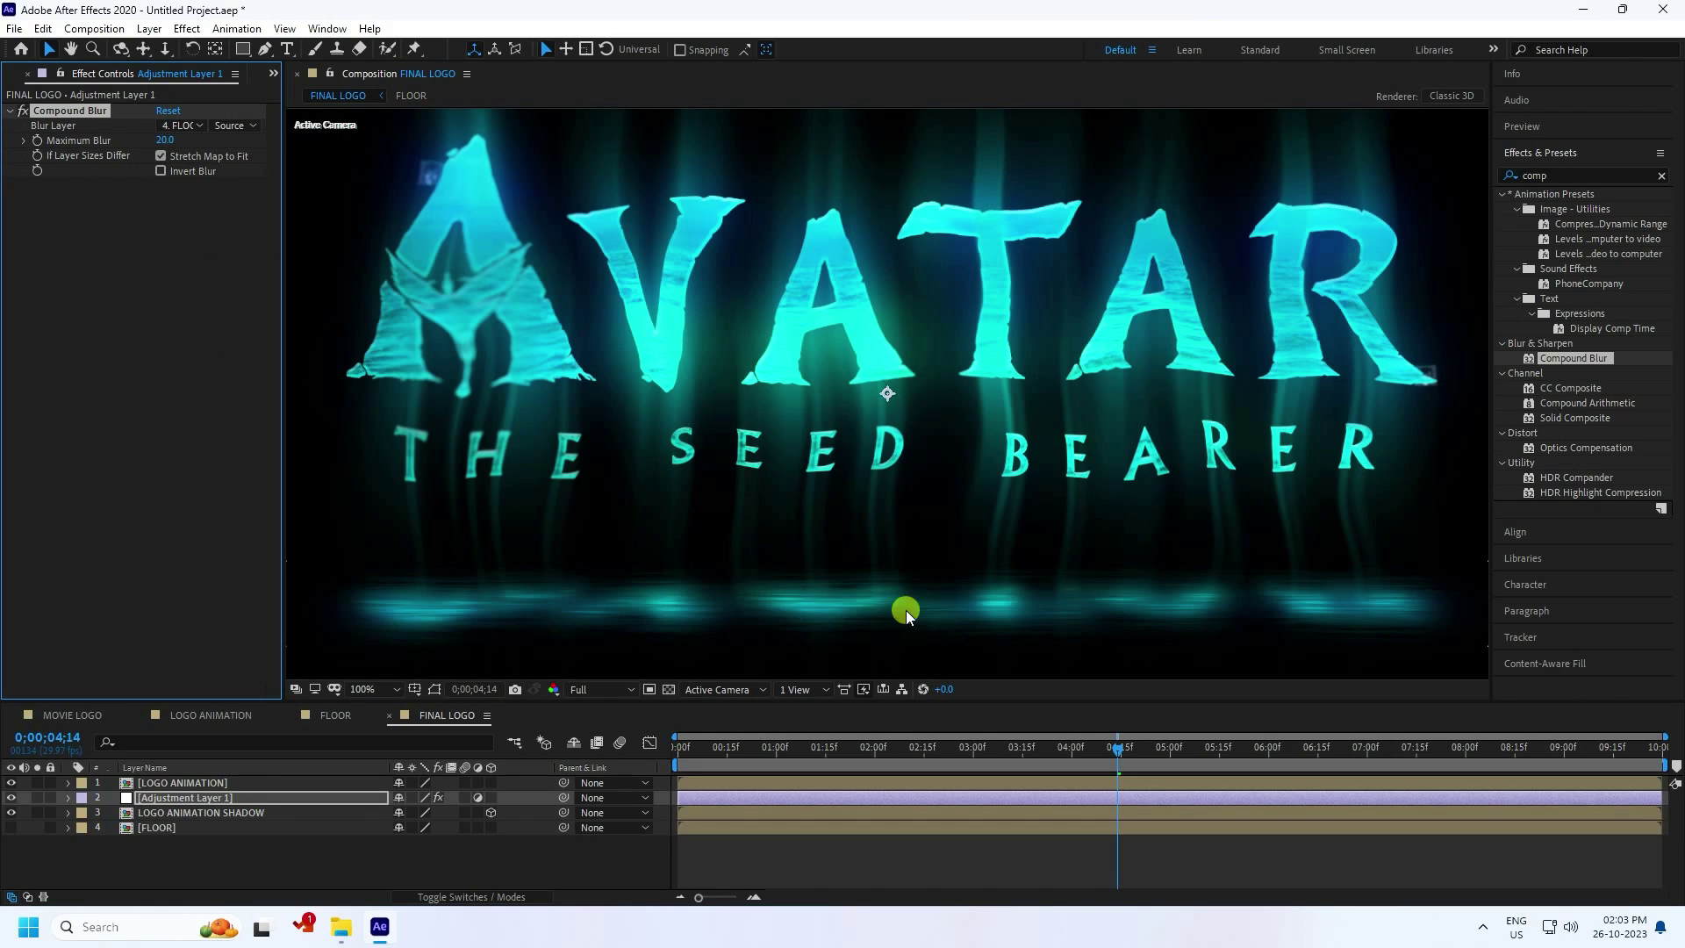
# Lower LOGO ANIMATION SHADOW slightly through its Position Y value, then collapse its properties and deselect it.
pyautogui.press(',')
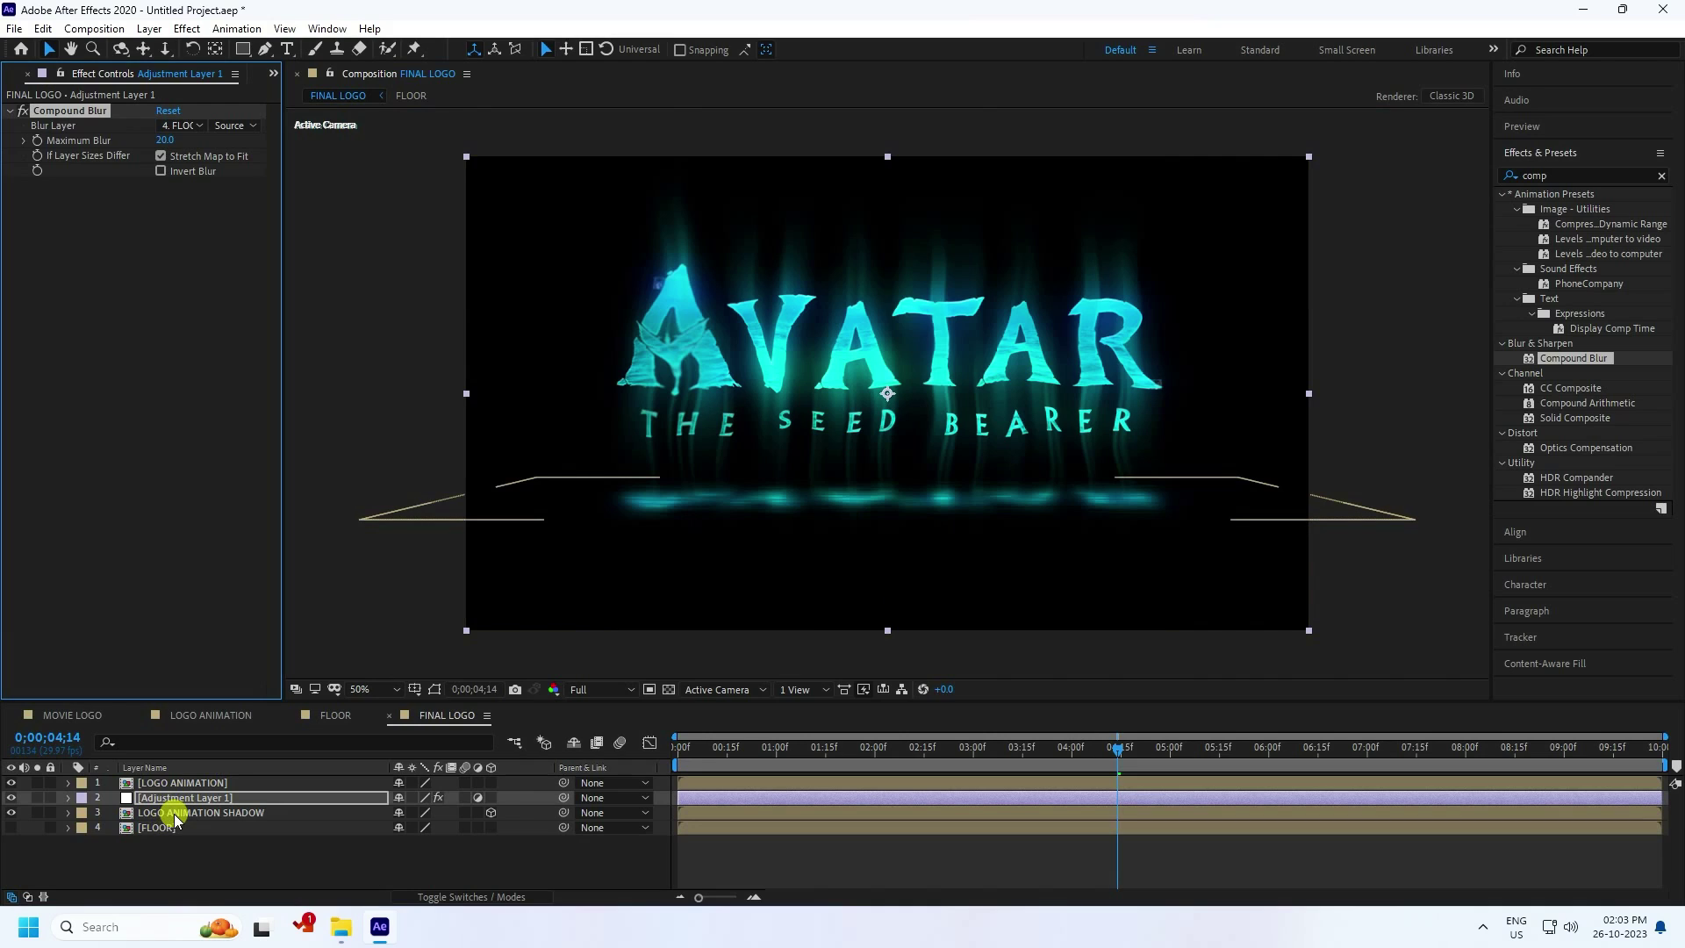
pyautogui.click(176, 815)
pyautogui.press('p')
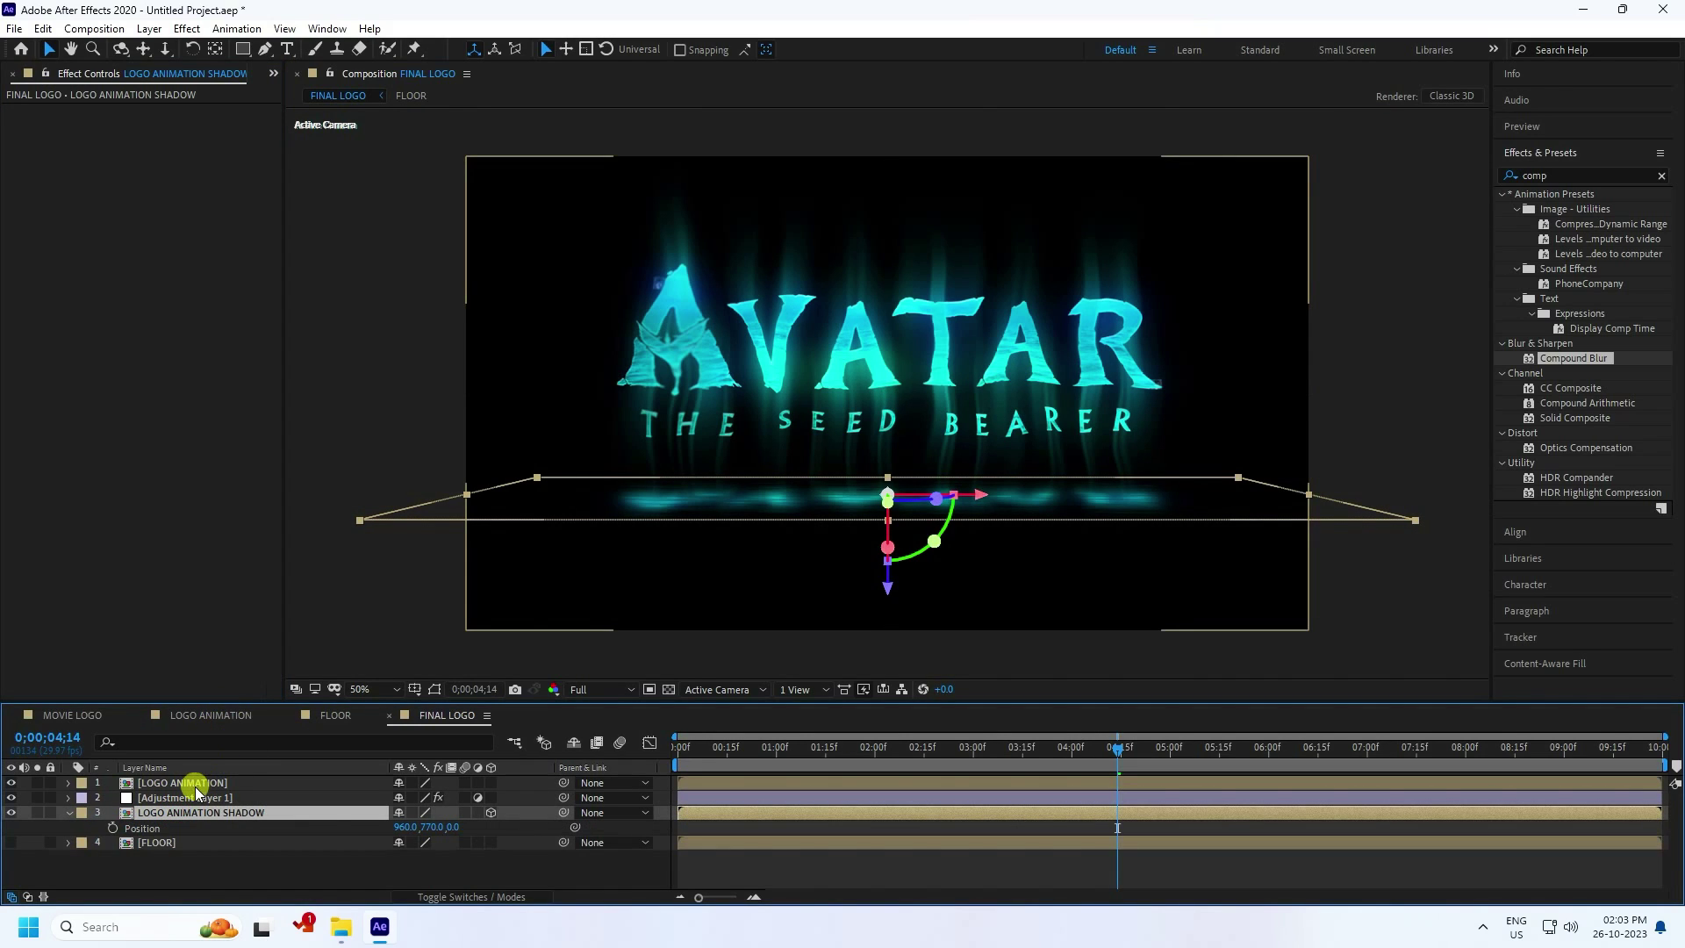
pyautogui.moveTo(434, 828); pyautogui.dragTo(456, 828)
pyautogui.click(434, 830)
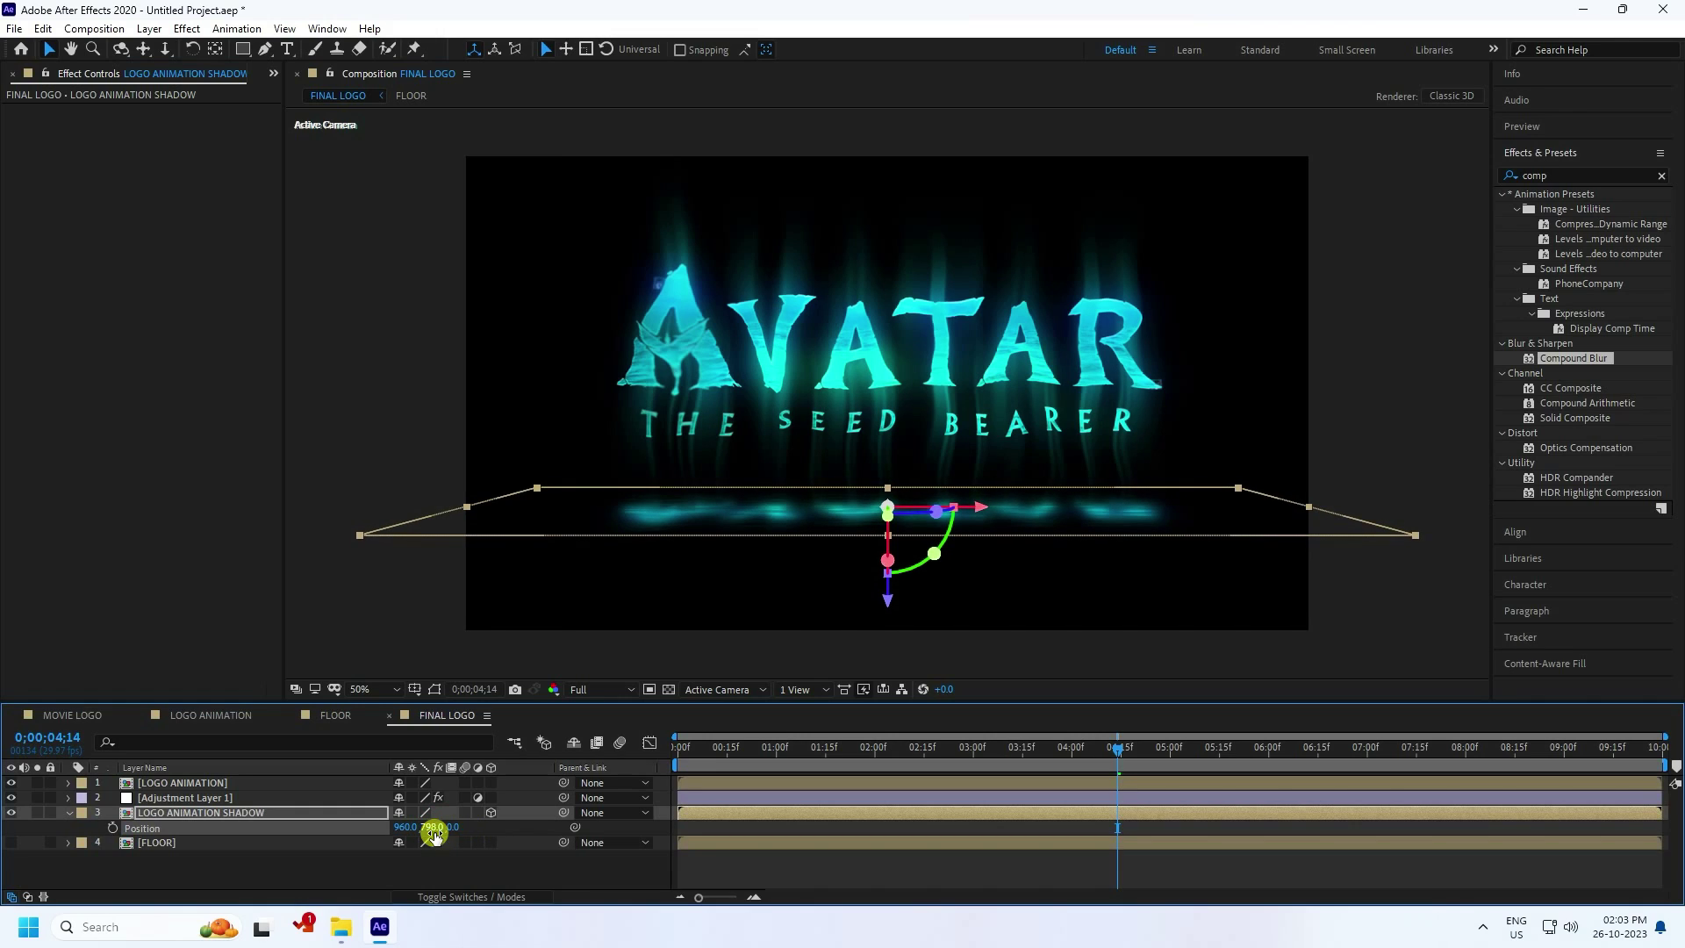
pyautogui.click(69, 813)
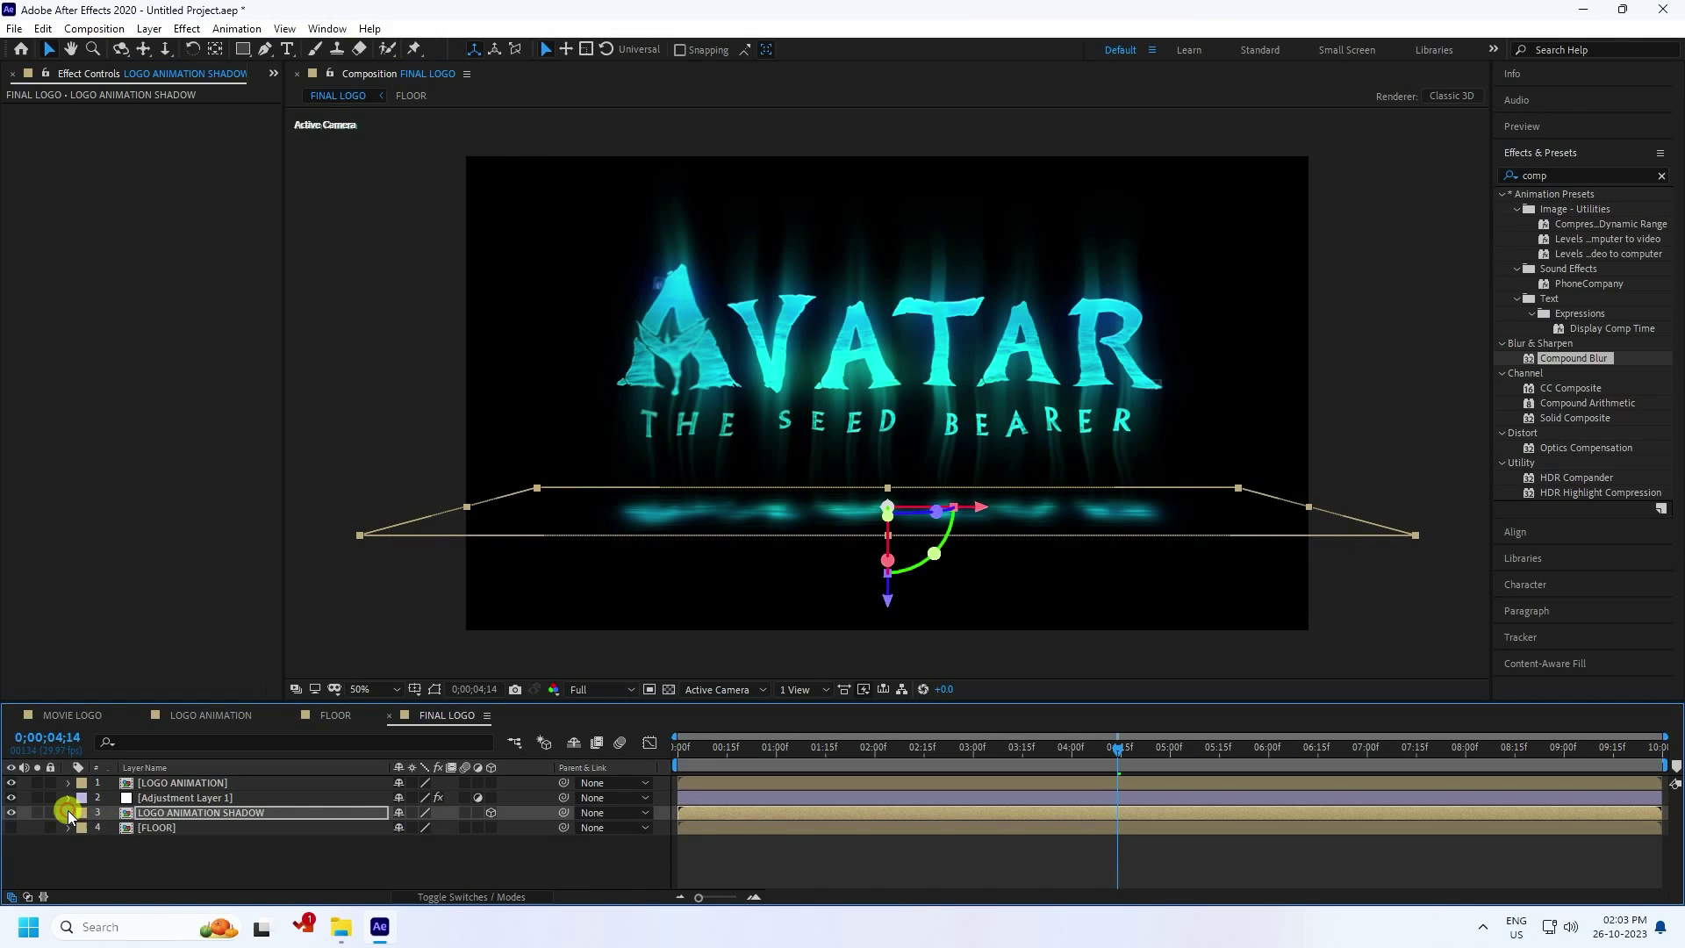
pyautogui.click(337, 590)
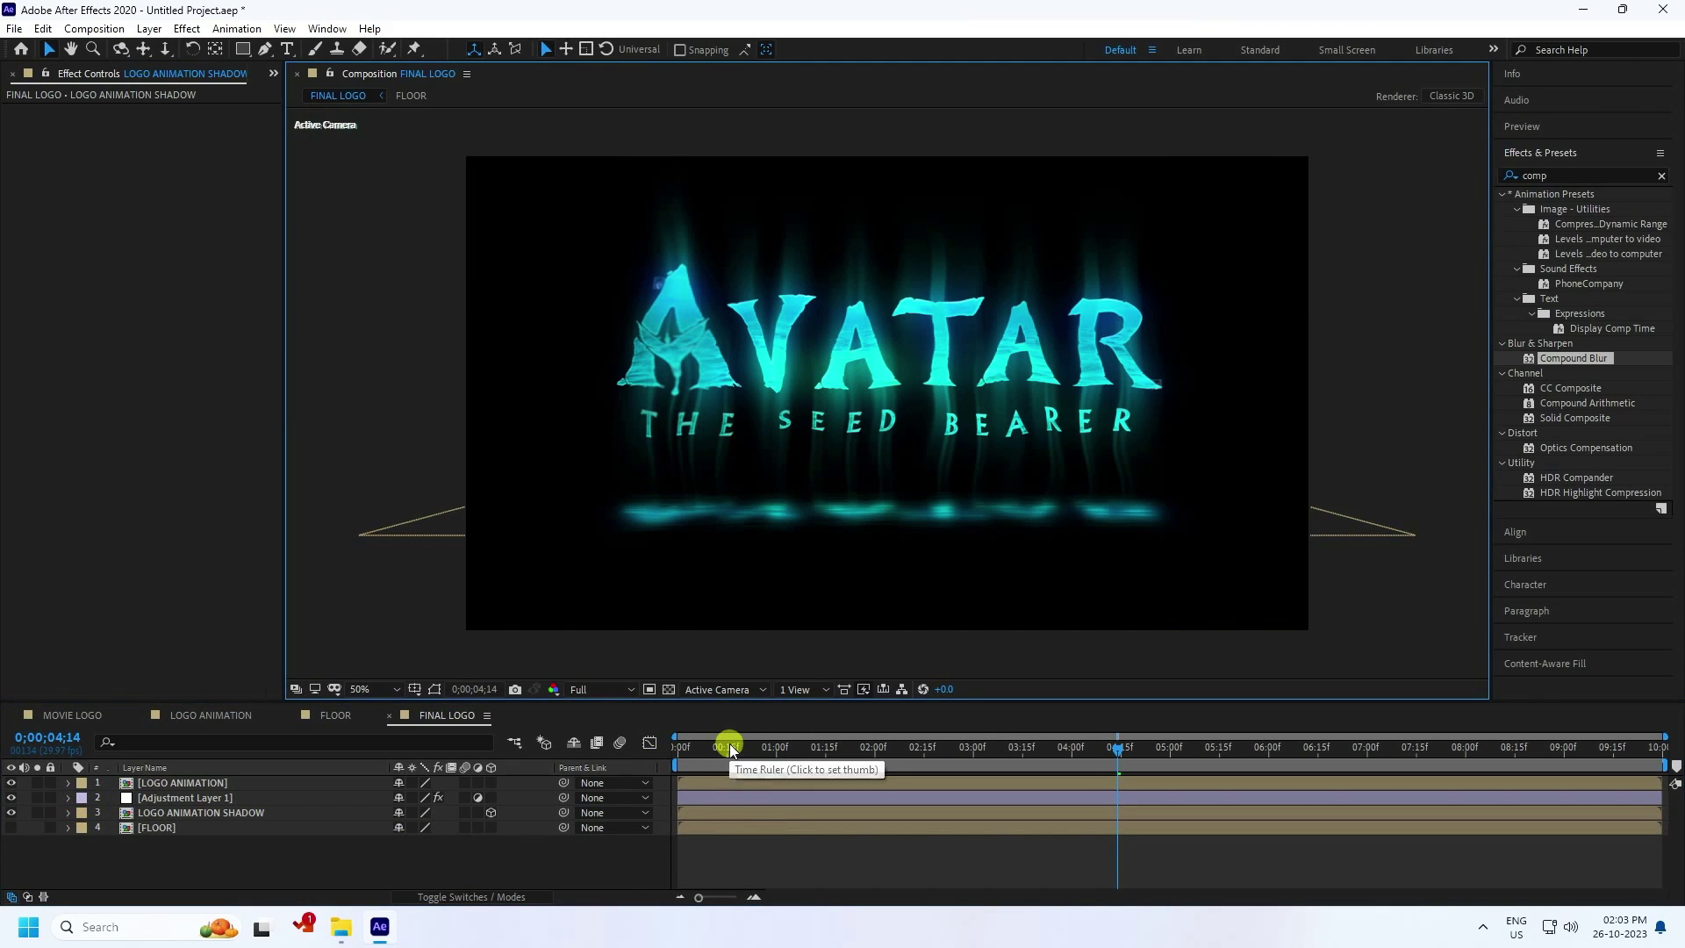
# Play back the first two seconds of FINAL LOGO from the start to review the lowered reflection.
pyautogui.moveTo(730, 744); pyautogui.dragTo(572, 779)
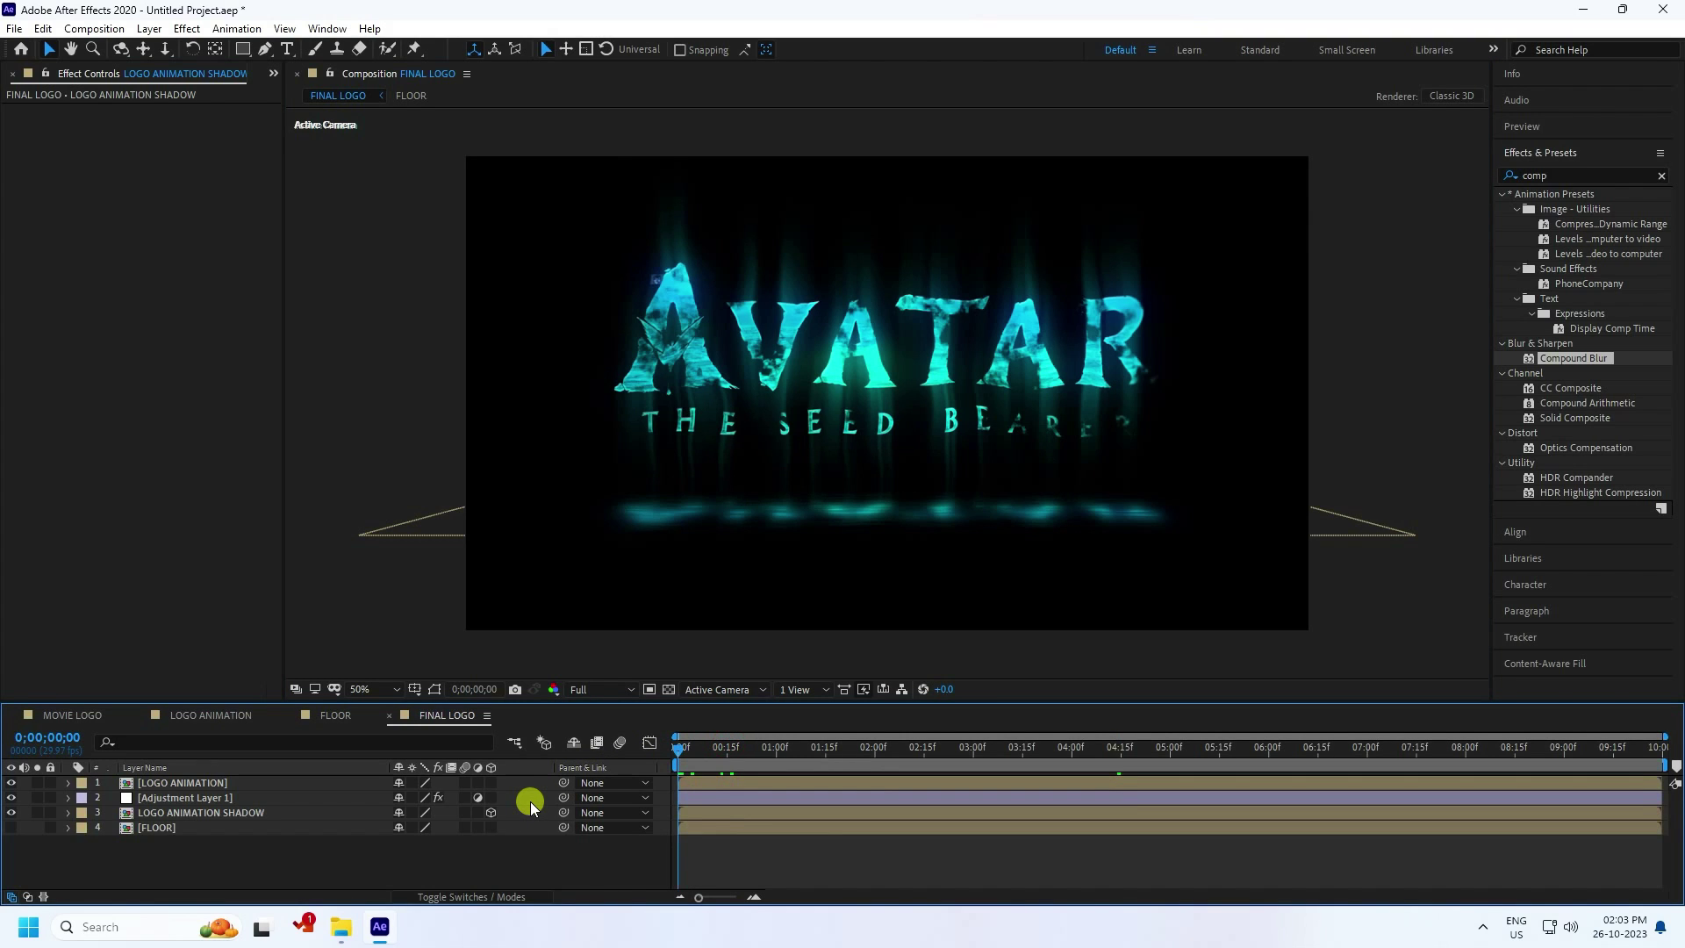
pyautogui.press('space')
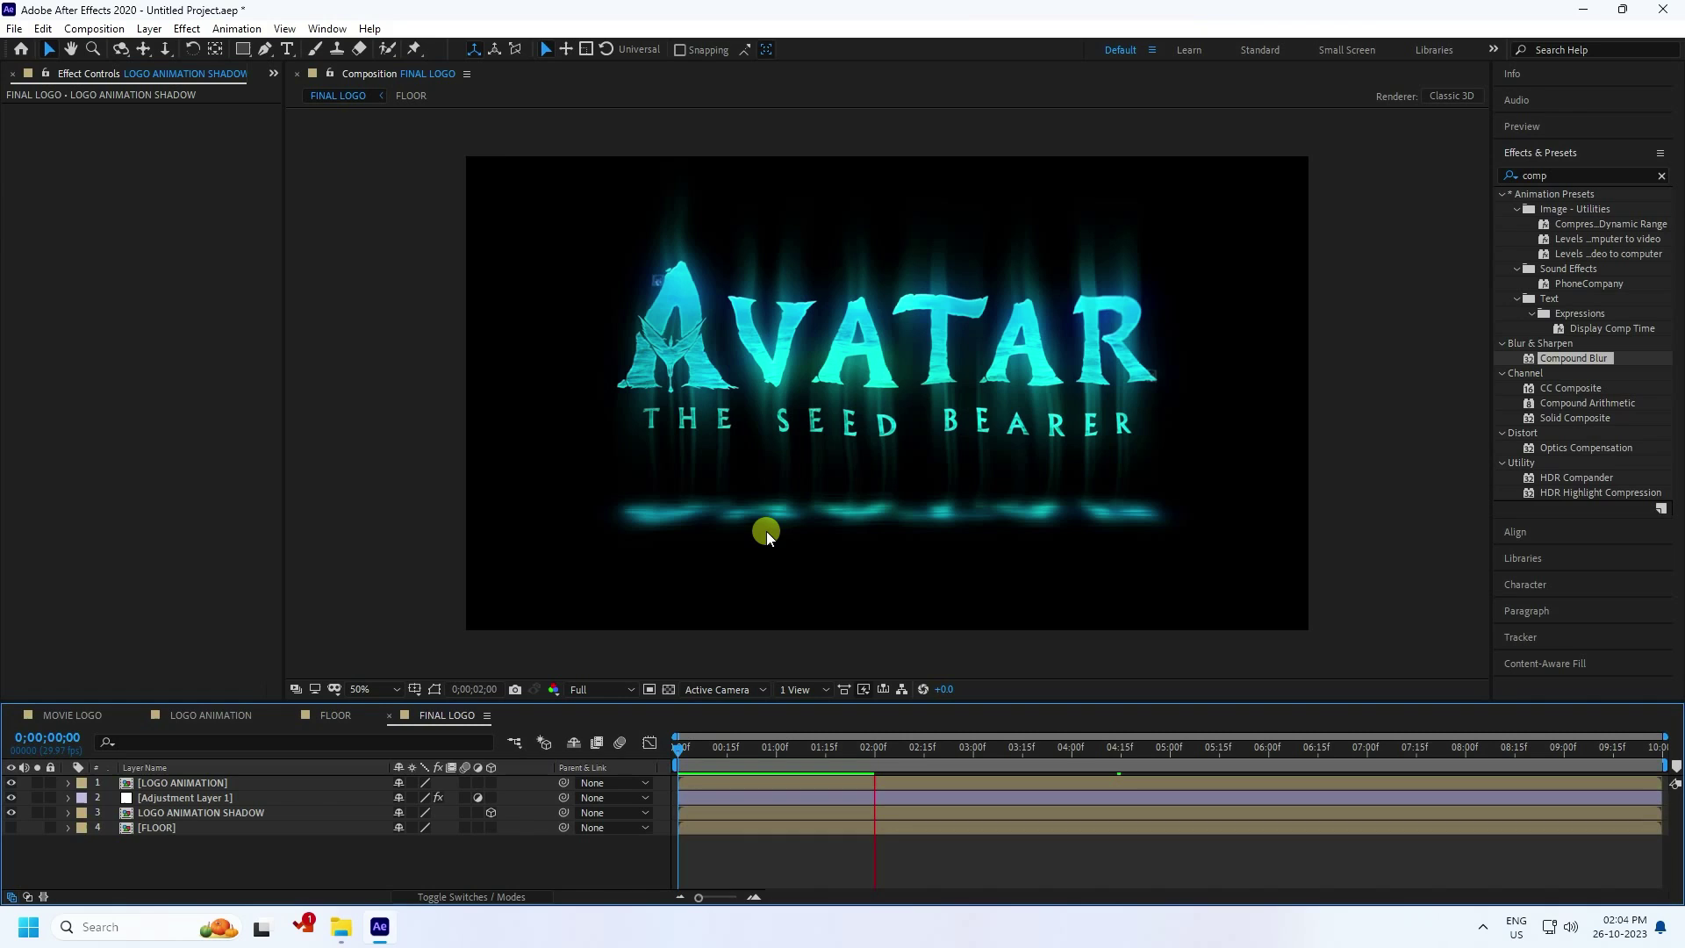
pyautogui.press('space')
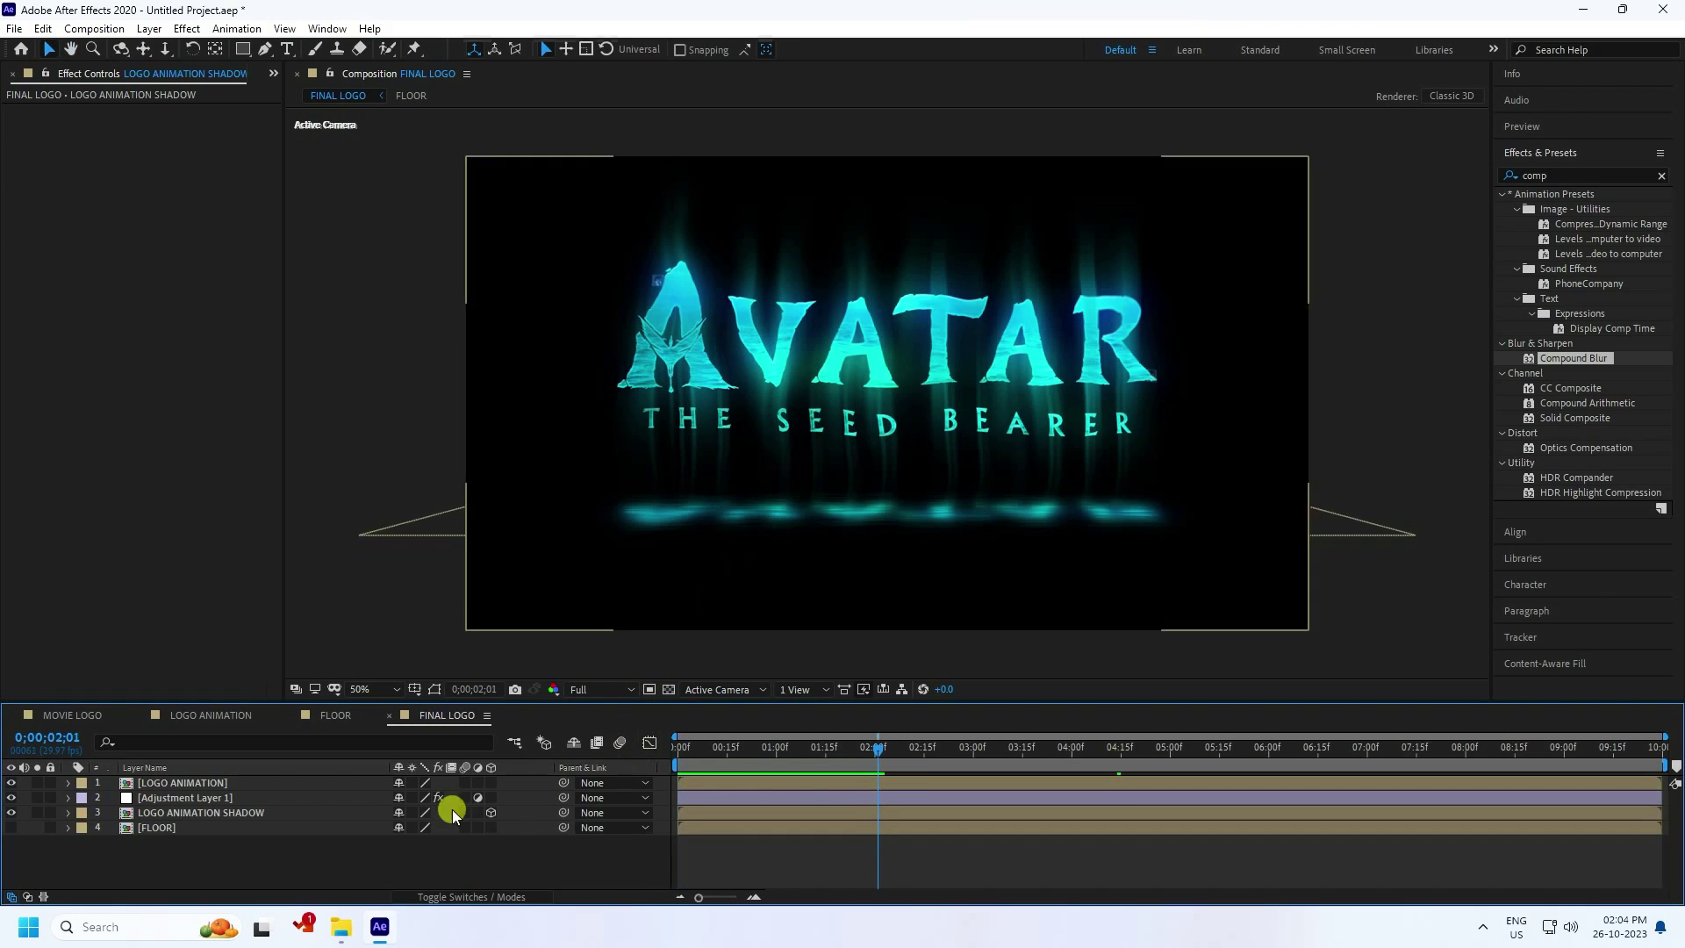
# Set the adjustment layer's Compound Blur Maximum Blur to 50 and inspect the reflection up close.
pyautogui.click(156, 799)
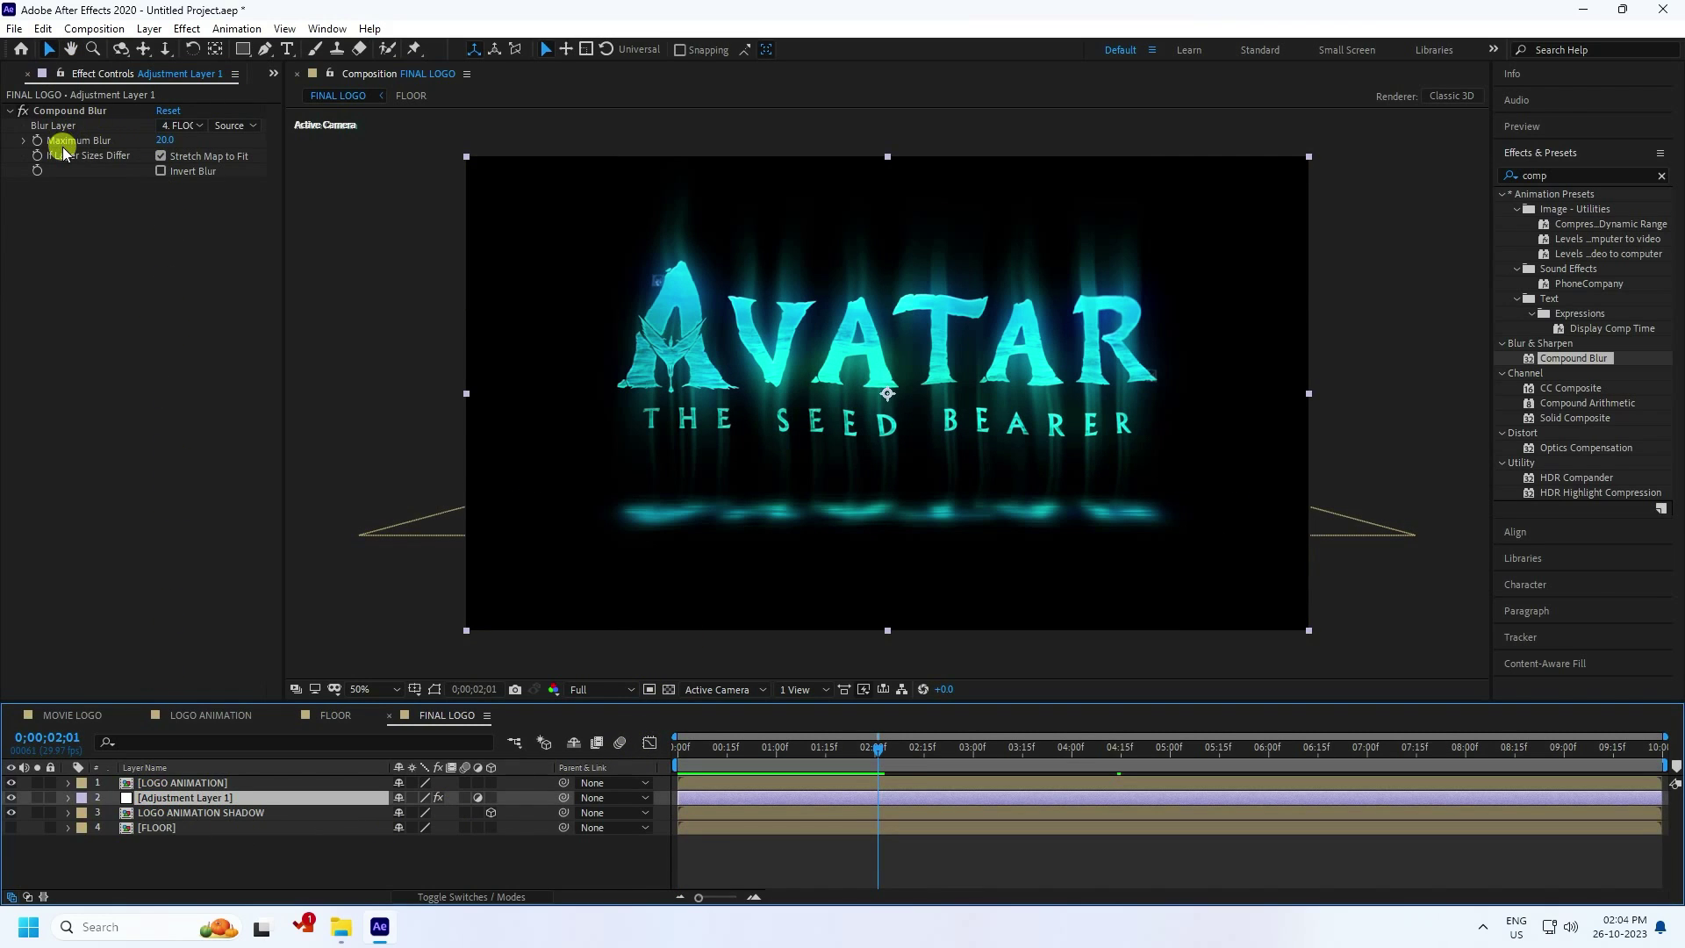
pyautogui.moveTo(164, 143); pyautogui.dragTo(165, 146)
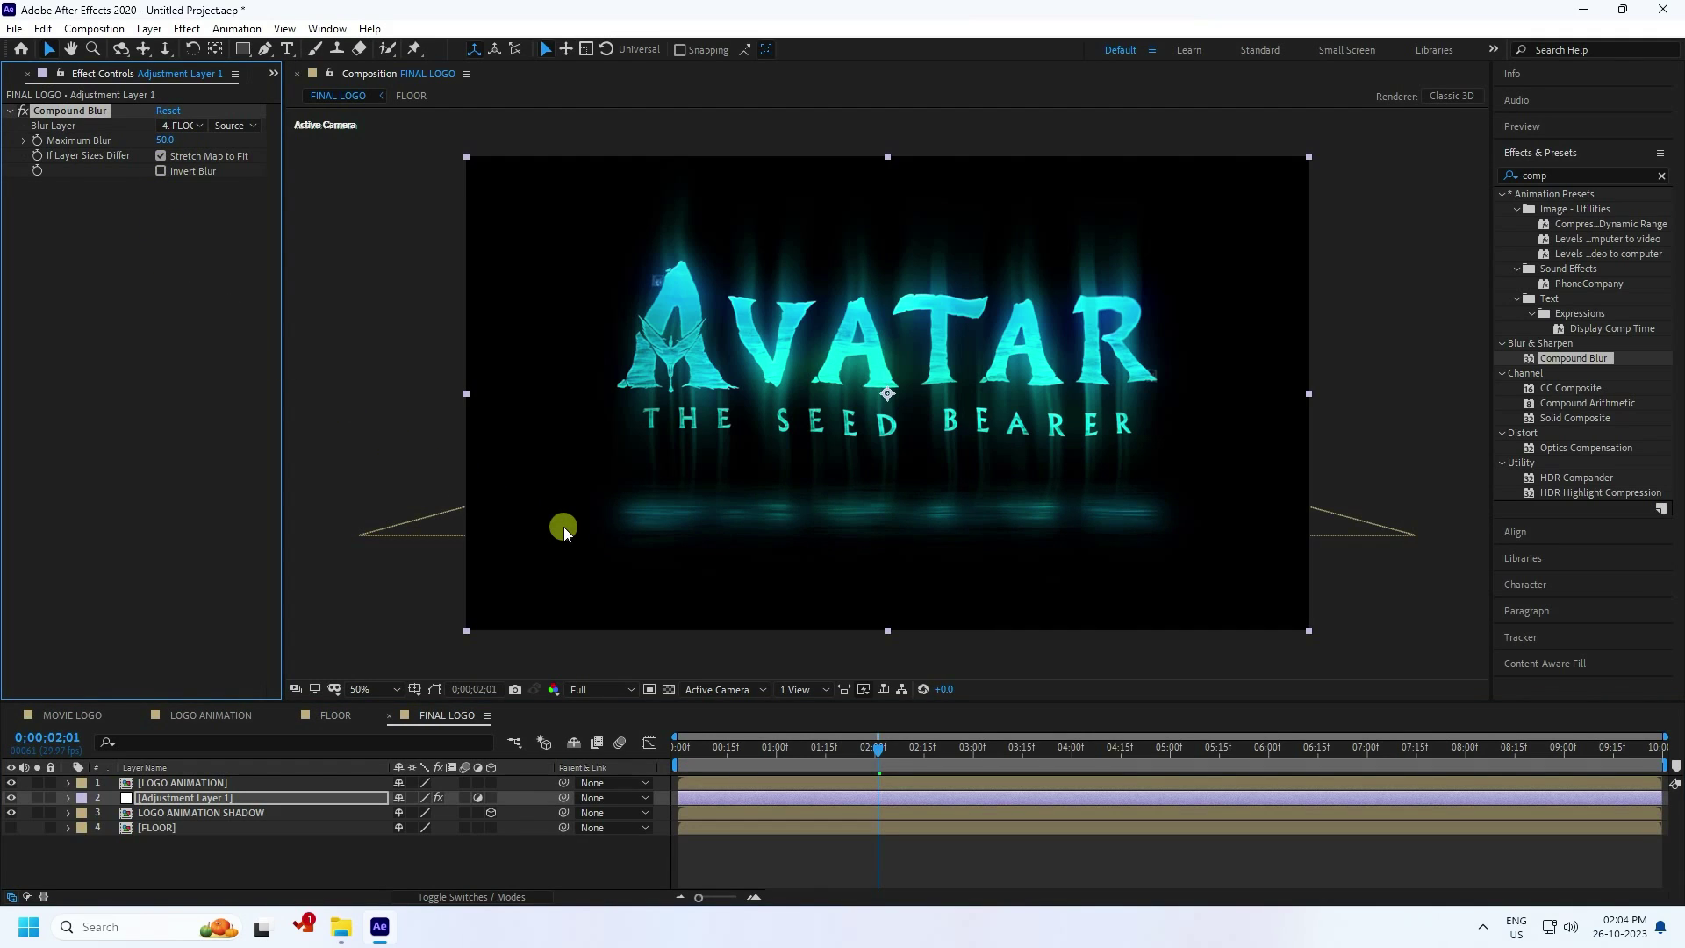
pyautogui.scroll(2, 730, 546)
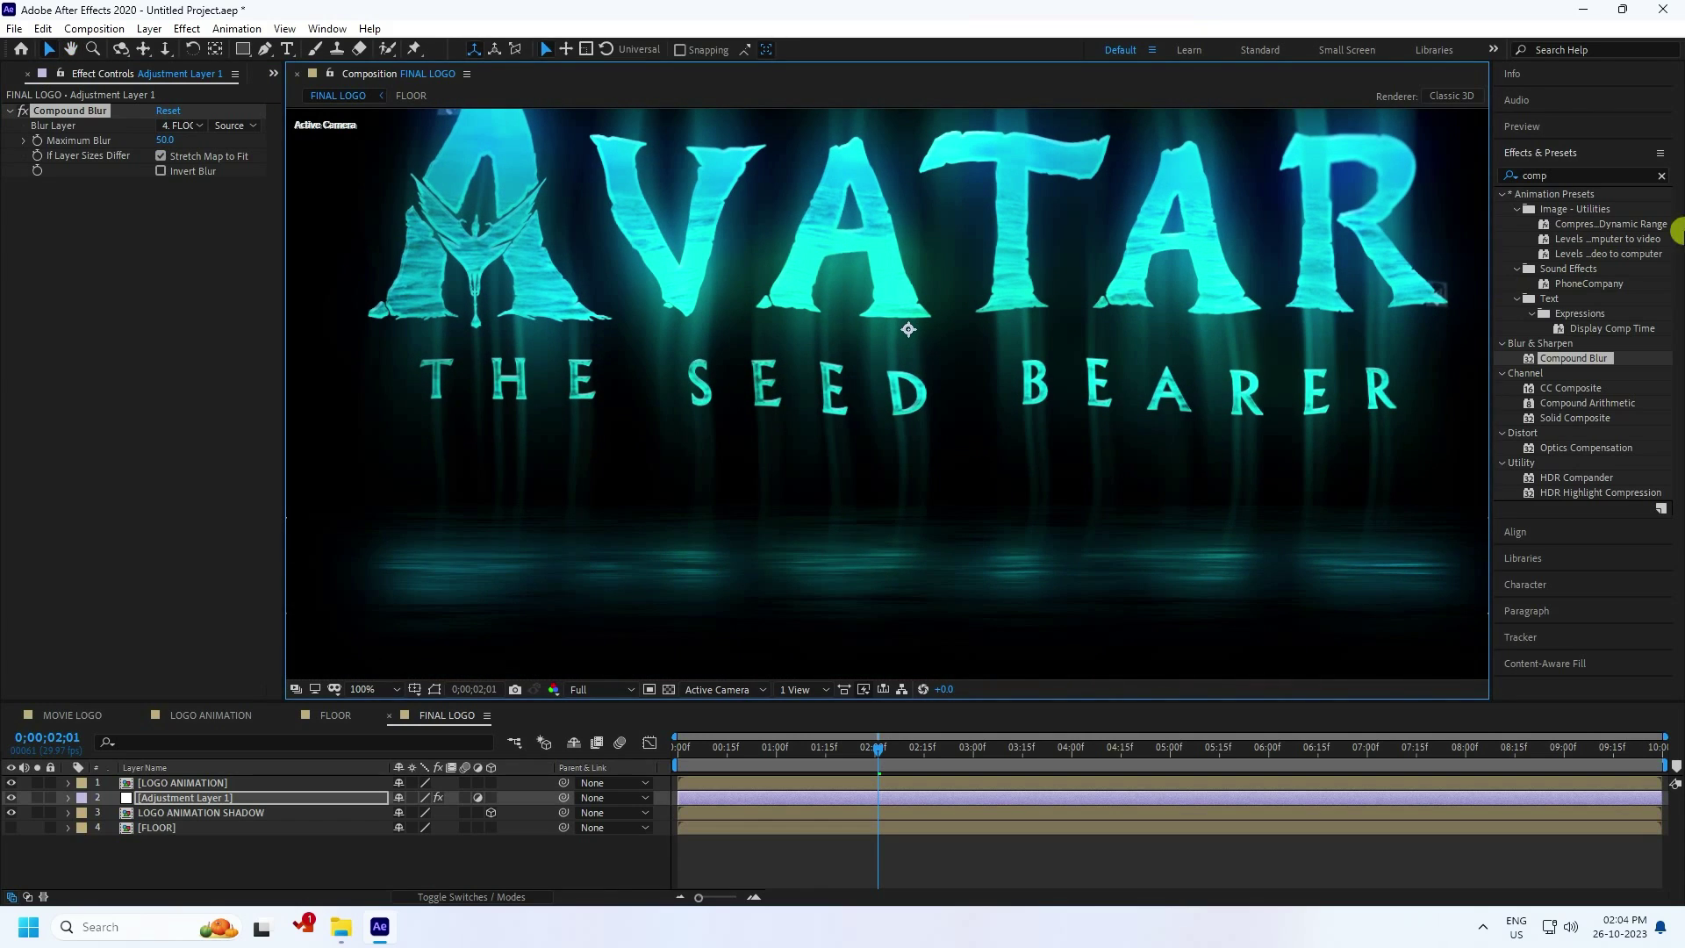
# Find the CC Glass effect and apply it to the LOGO ANIMATION SHADOW layer.
pyautogui.click(1576, 173)
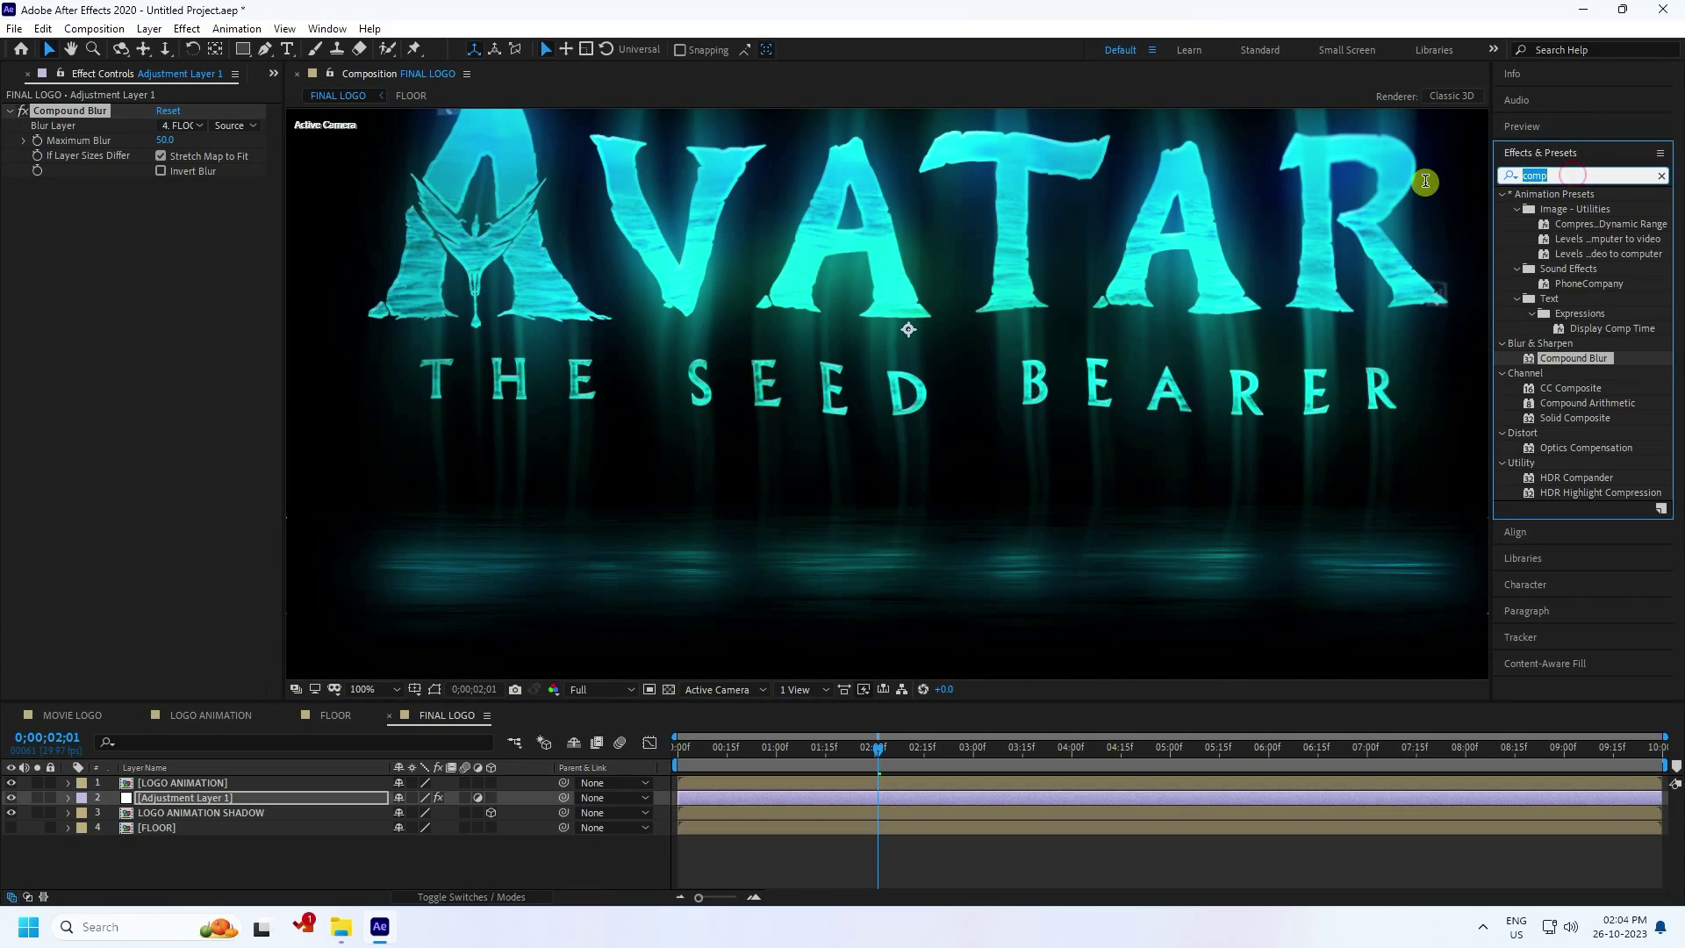
pyautogui.write('cc')
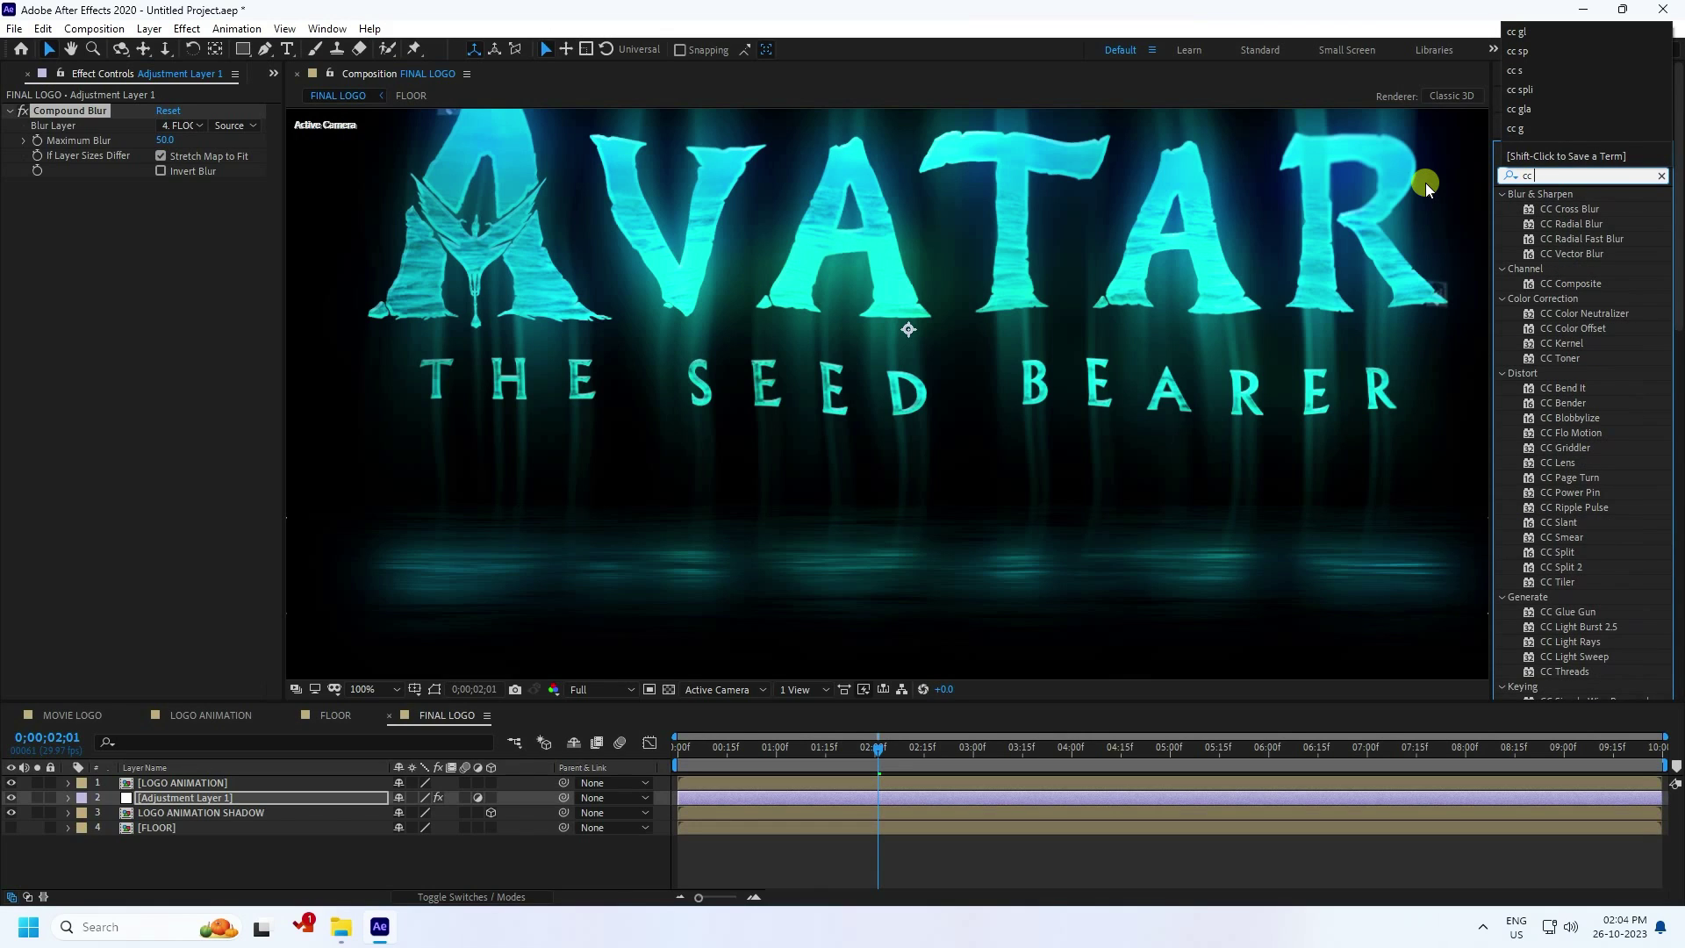
pyautogui.write(' gl')
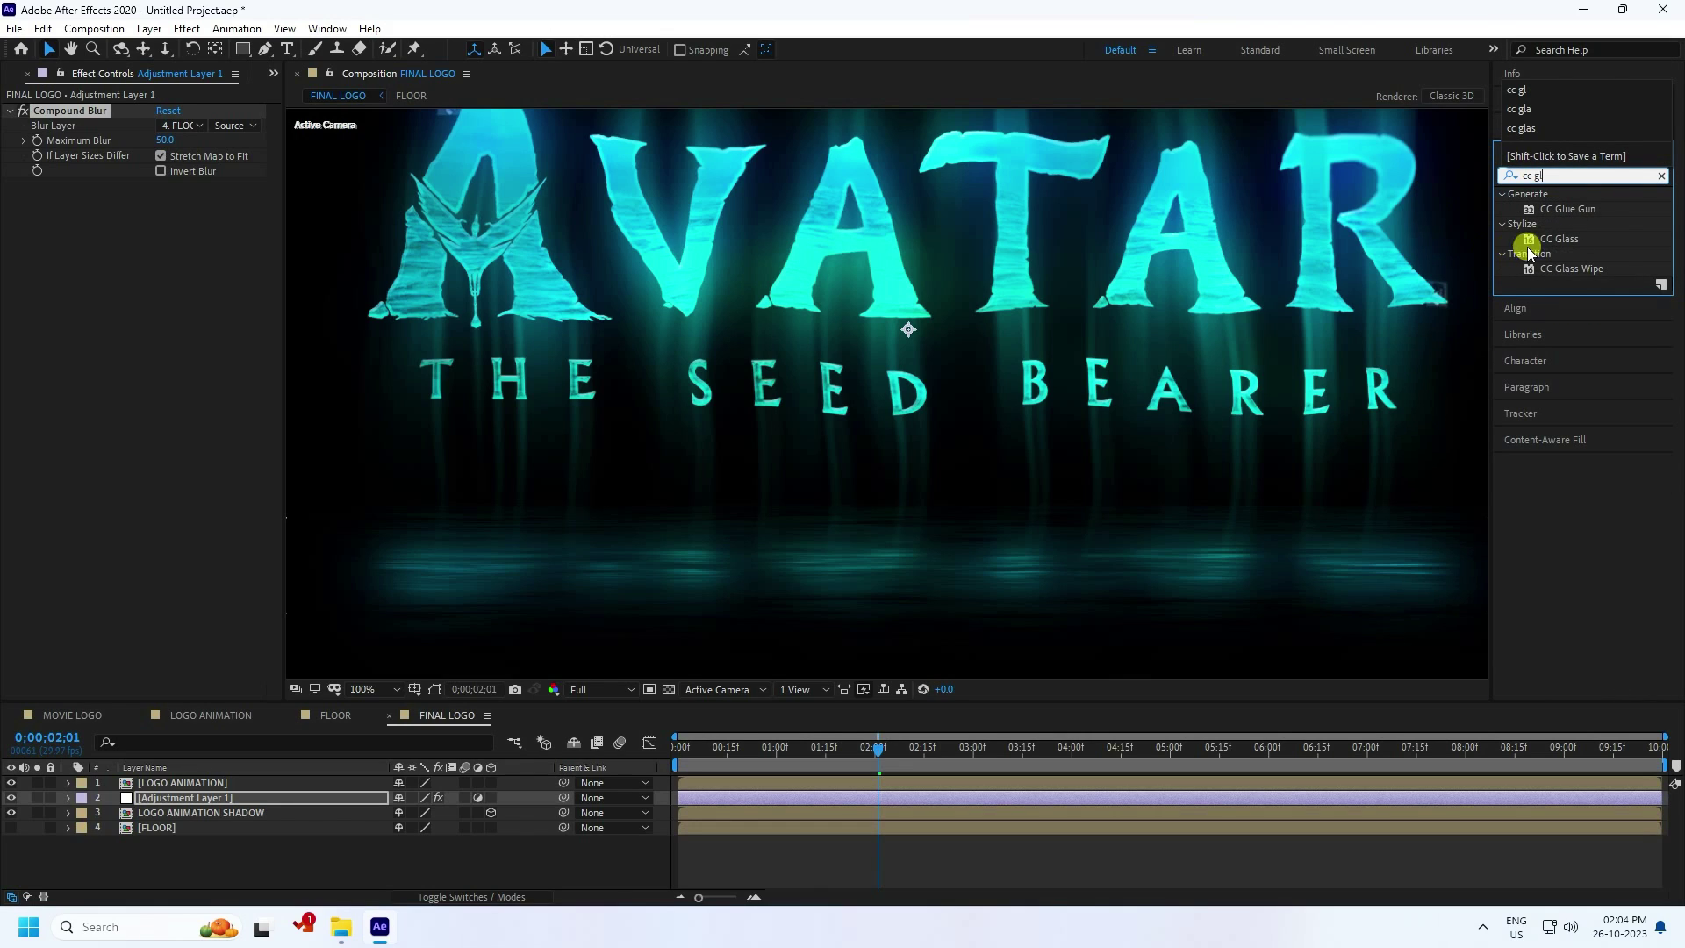
pyautogui.click(1556, 240)
pyautogui.moveTo(1560, 246); pyautogui.dragTo(176, 813)
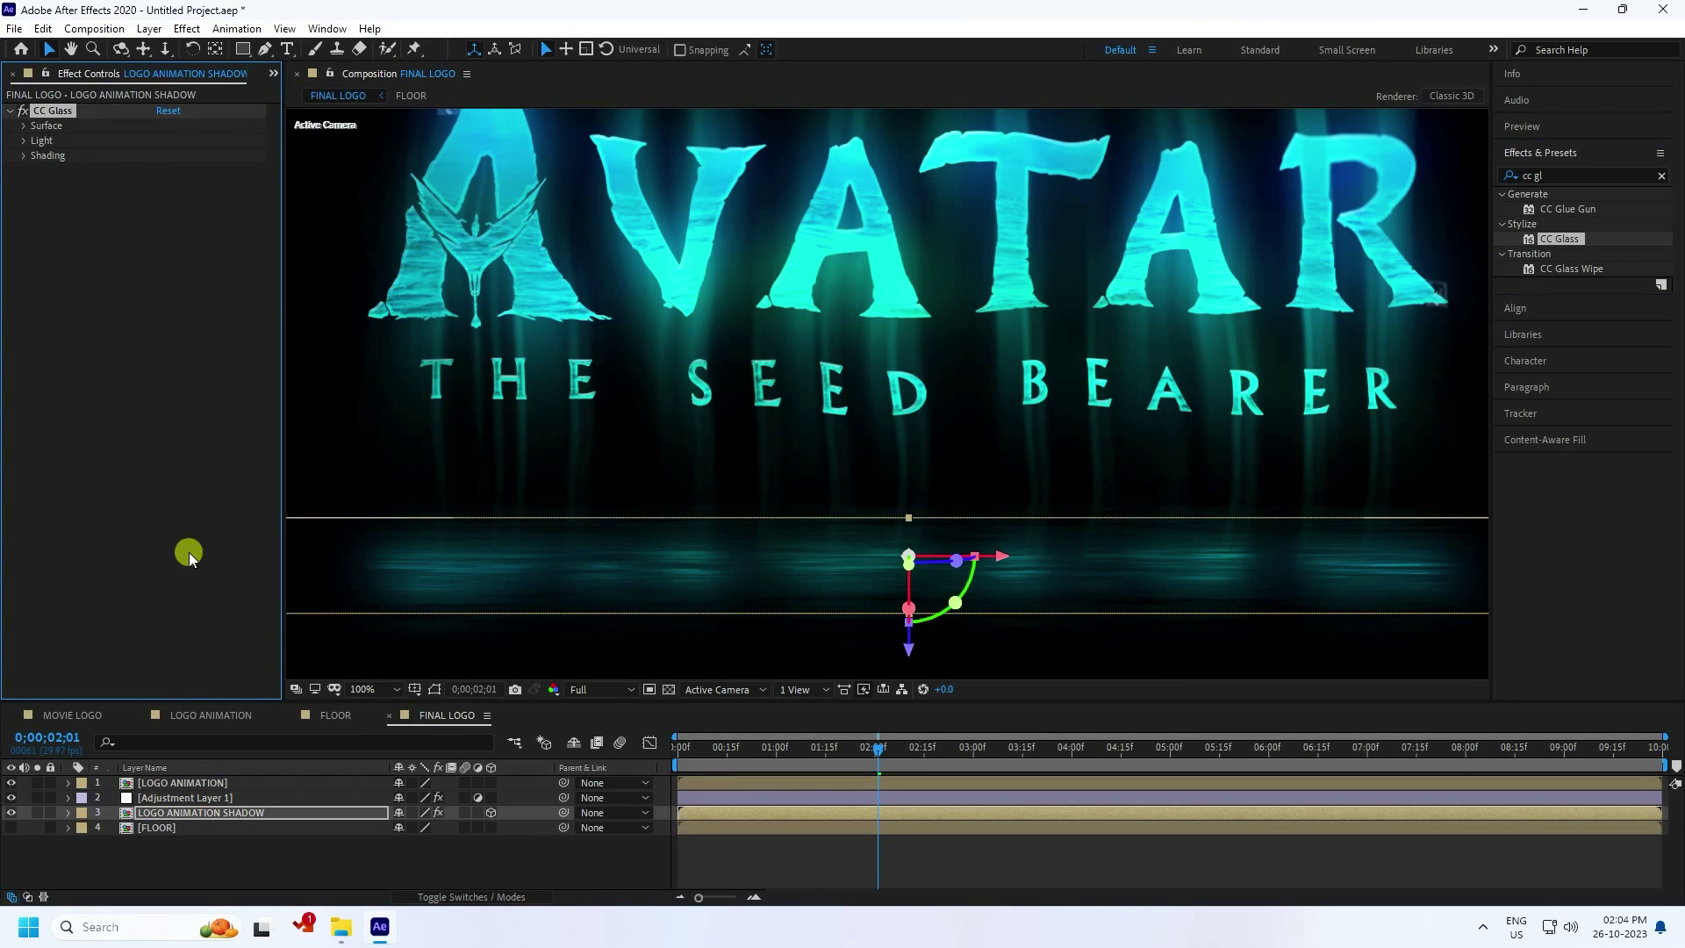
# Set the Softness of CC Glass to 0 in its Surface settings.
pyautogui.click(21, 125)
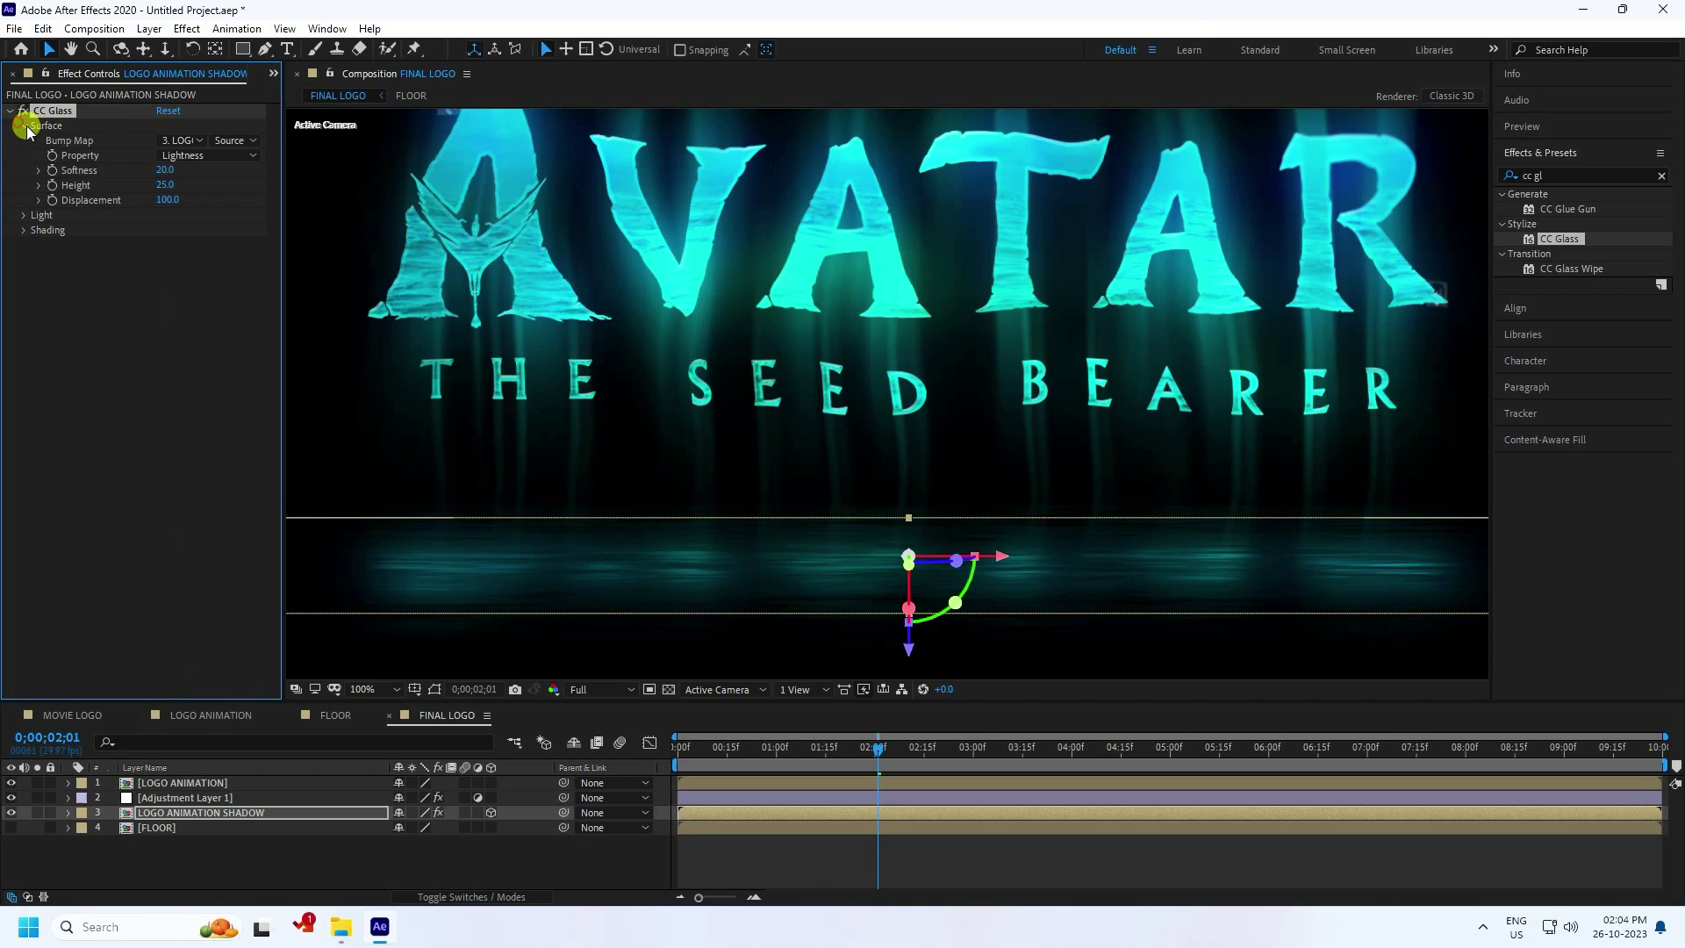
pyautogui.click(161, 171)
pyautogui.write('0')
pyautogui.press('Return')
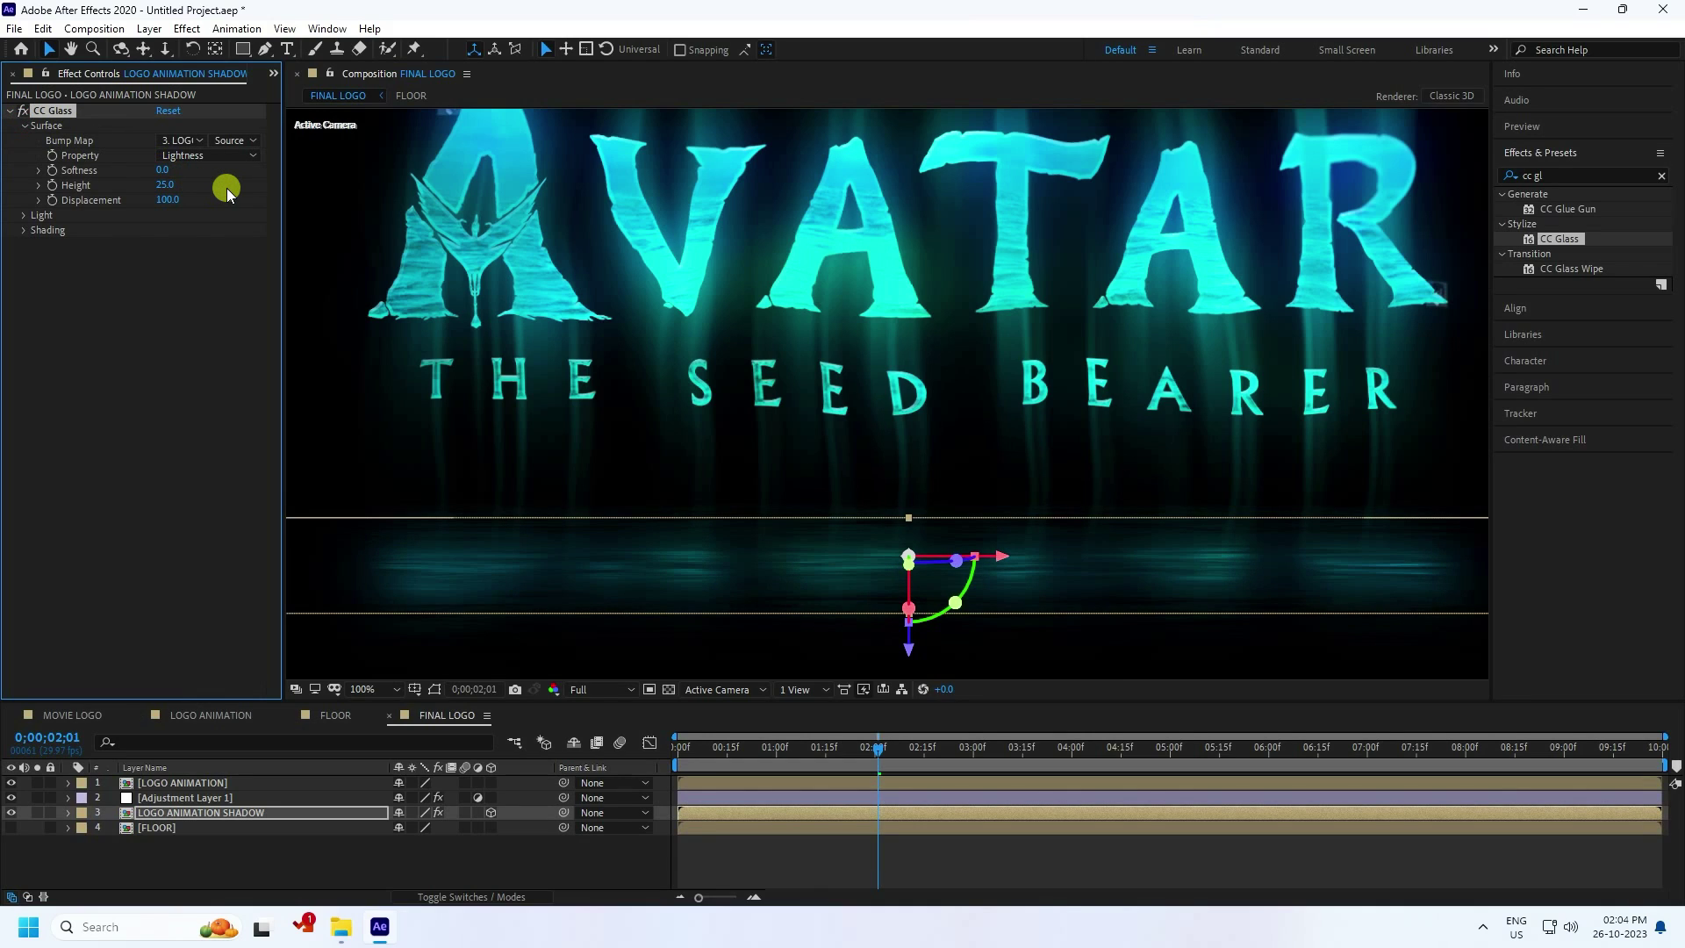
# Set the Light Intensity of CC Glass to 200 in its Light settings.
pyautogui.click(24, 215)
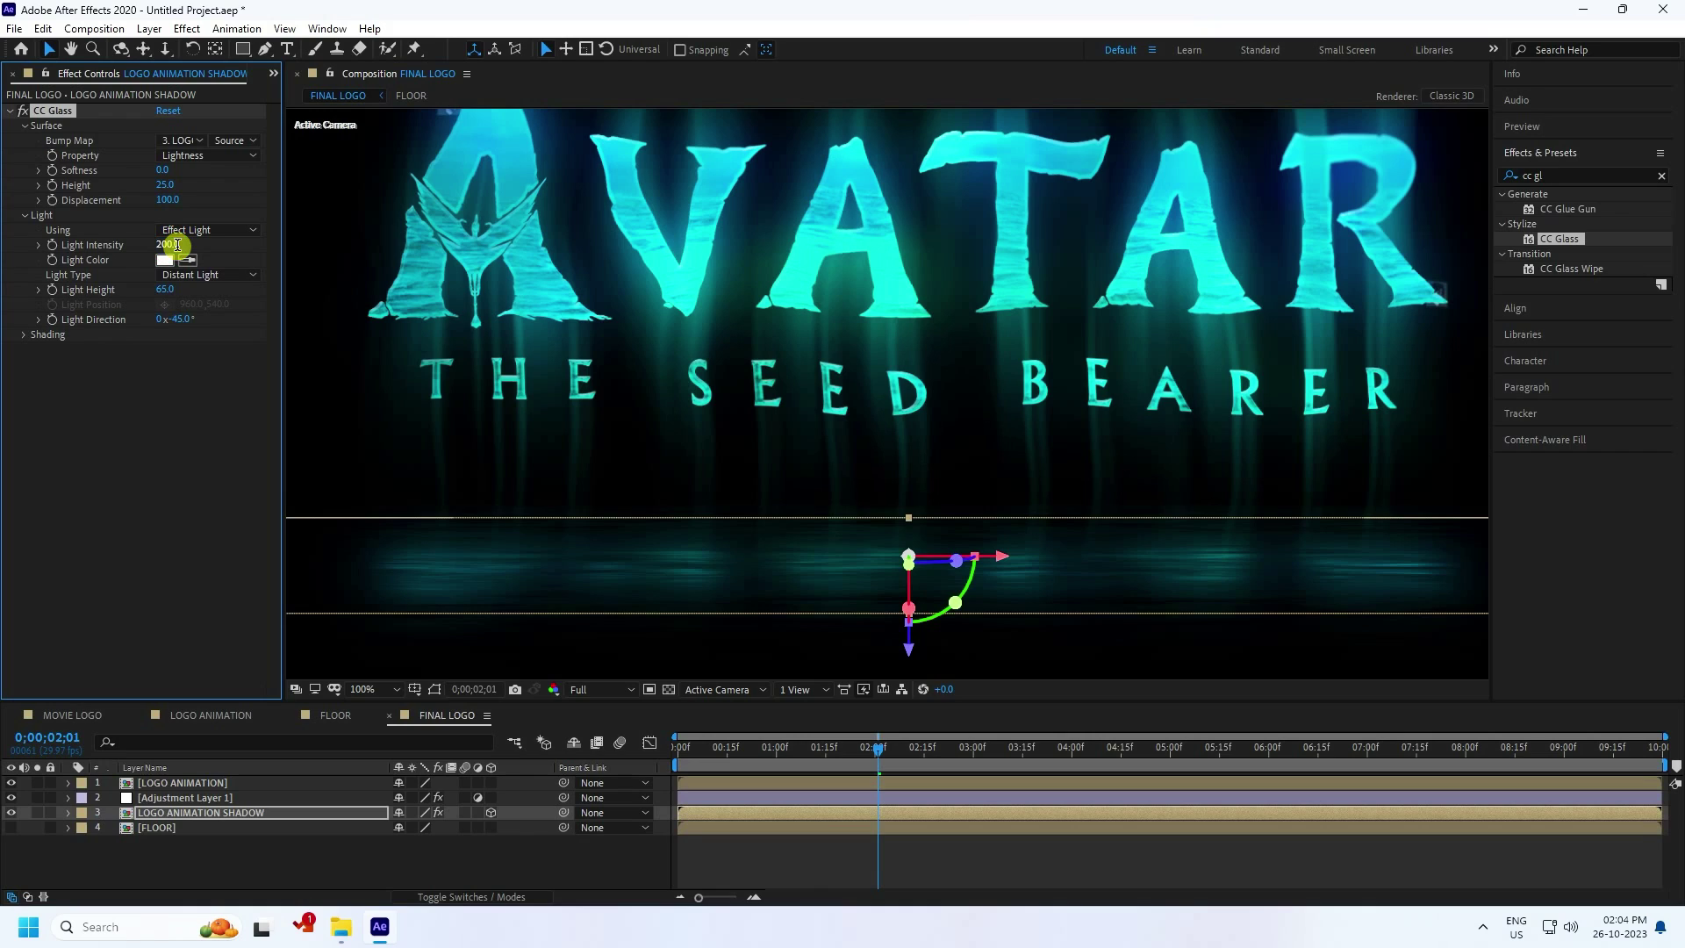
pyautogui.press('Return')
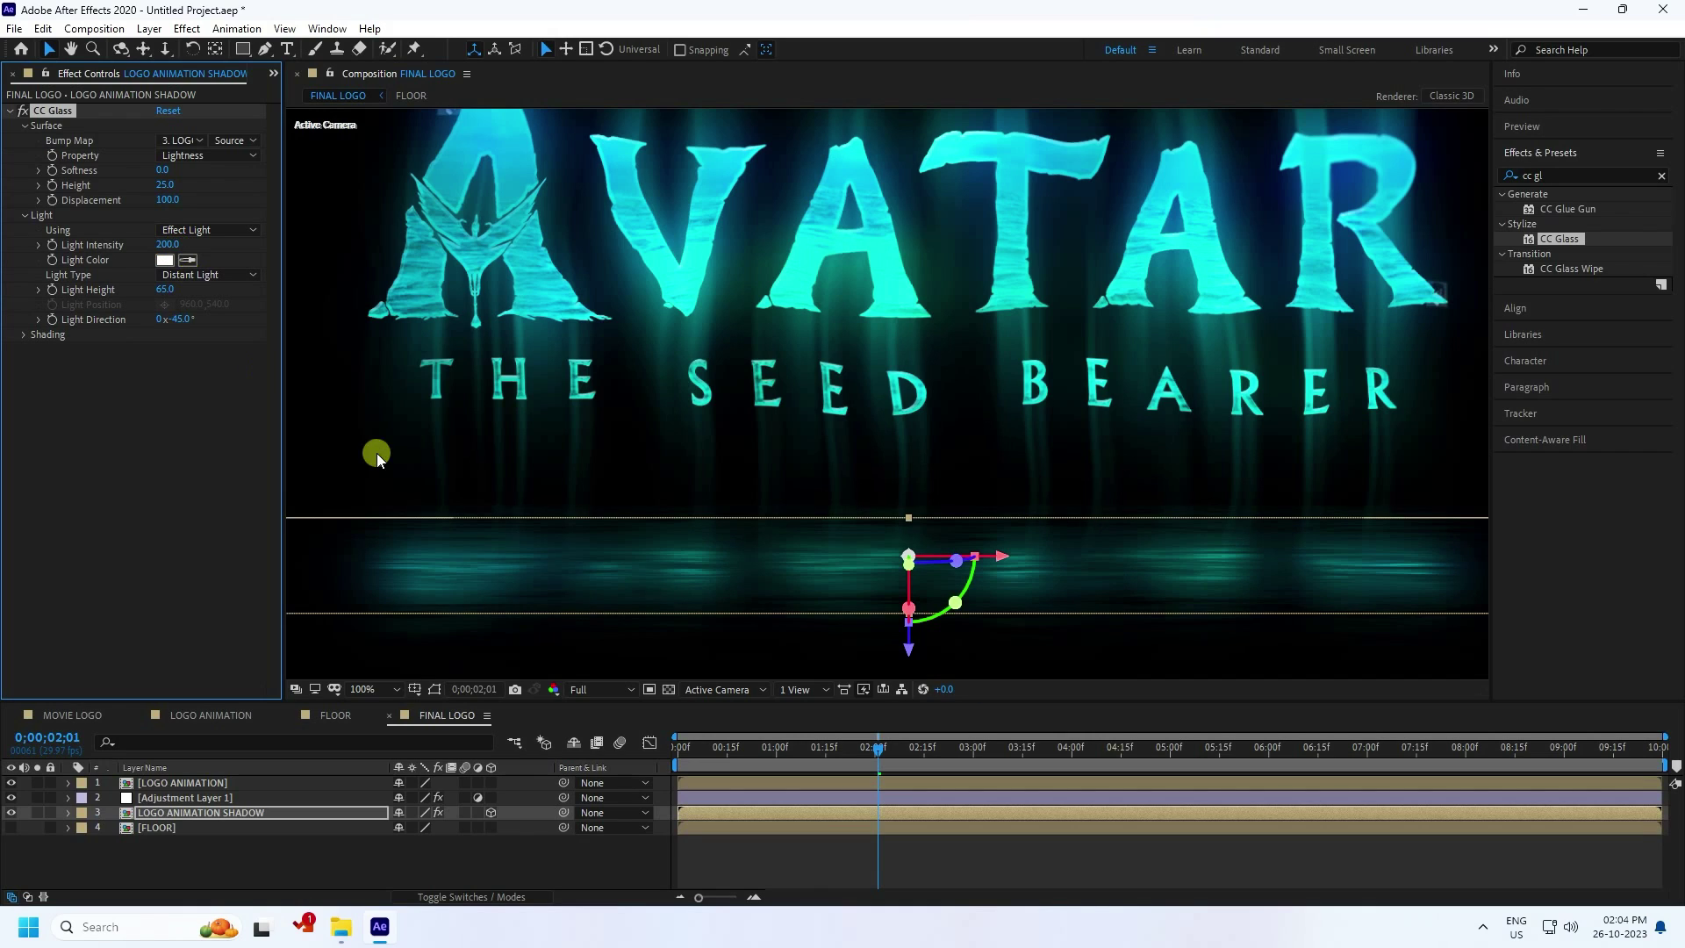
pyautogui.moveTo(161, 246); pyautogui.dragTo(192, 261)
pyautogui.click(154, 249)
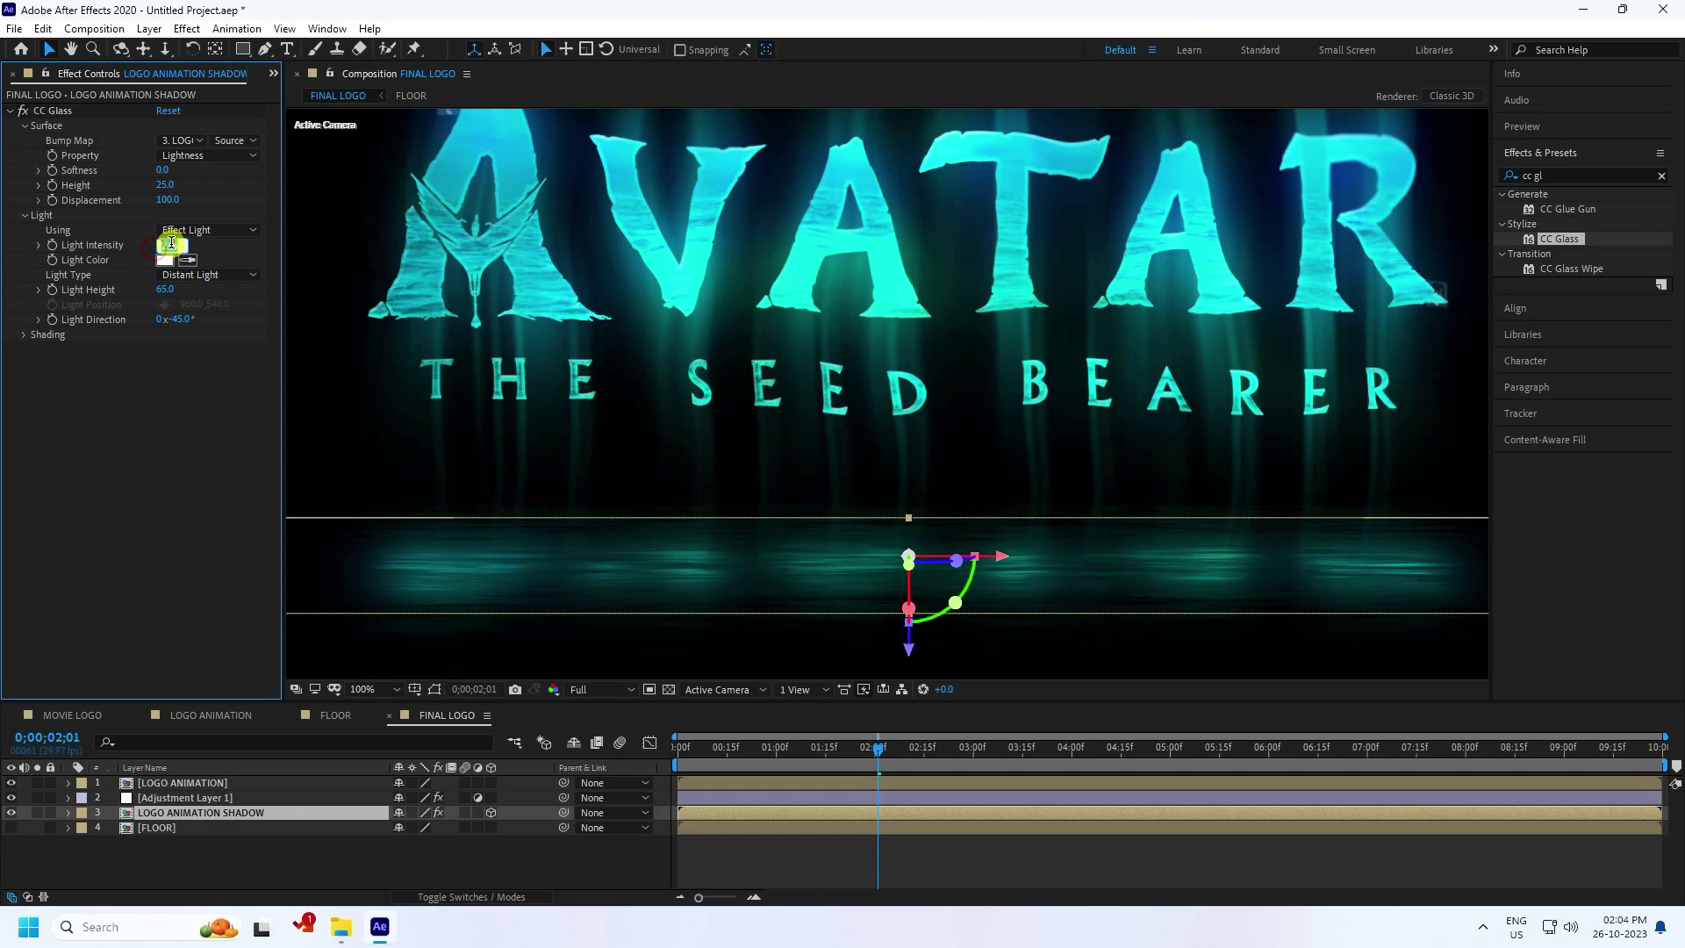
pyautogui.write('200')
pyautogui.press('Return')
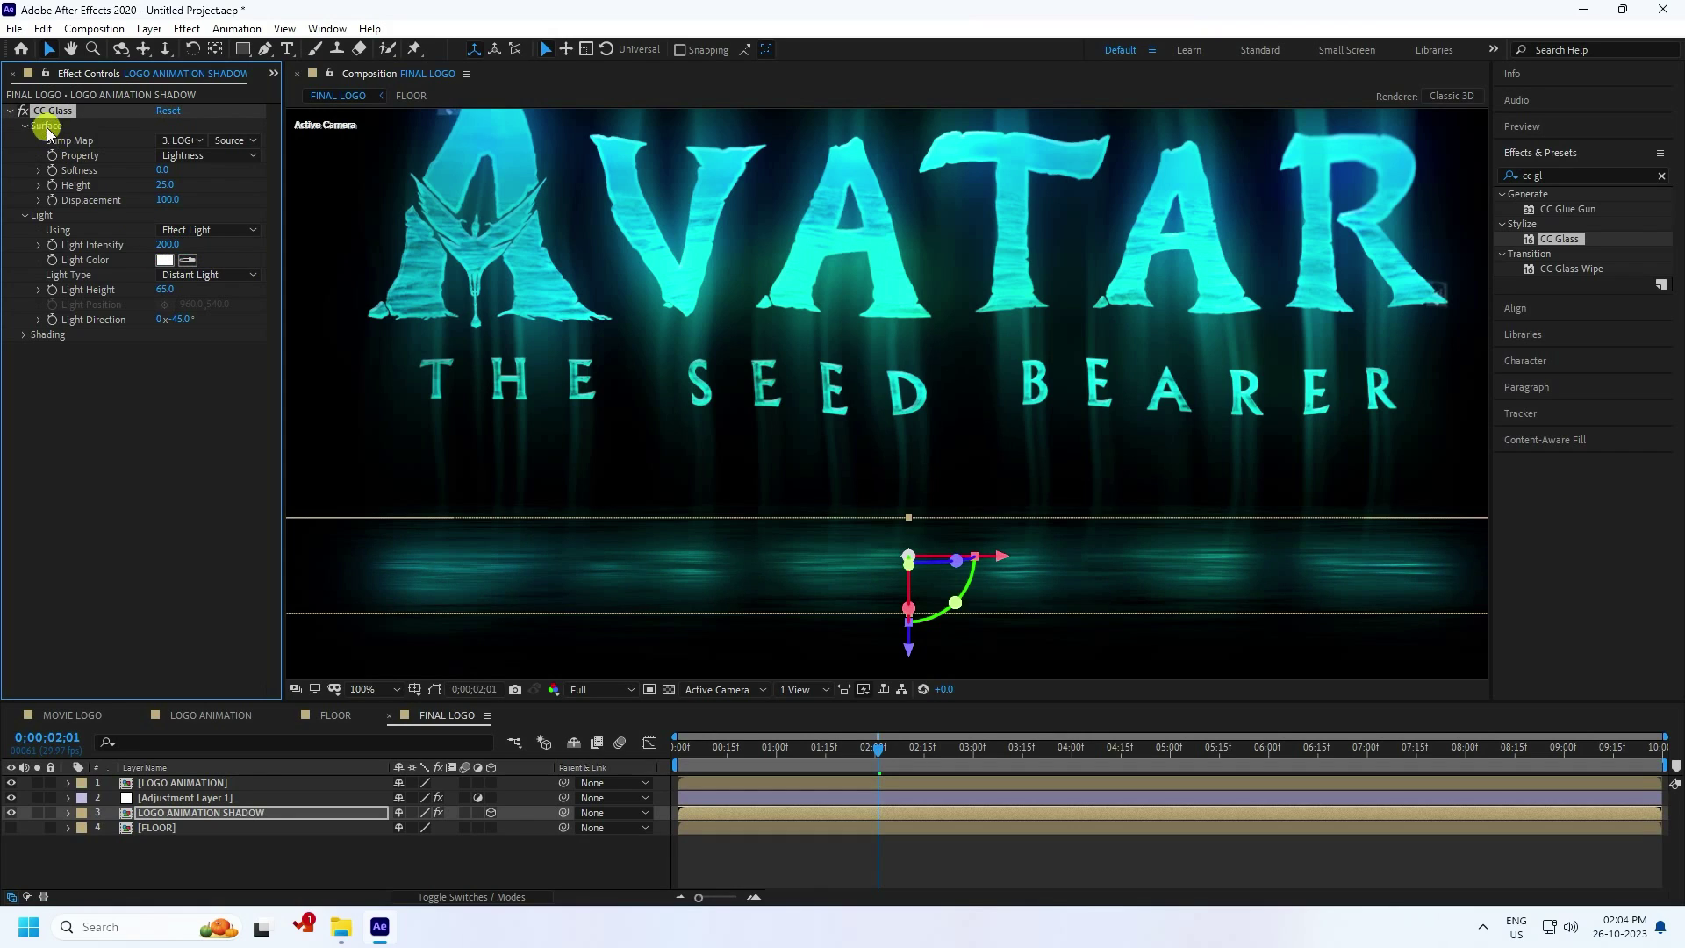
# Compare the reflection with CC Glass switched off and on, then collapse the effect's settings.
pyautogui.click(21, 111)
pyautogui.click(21, 111)
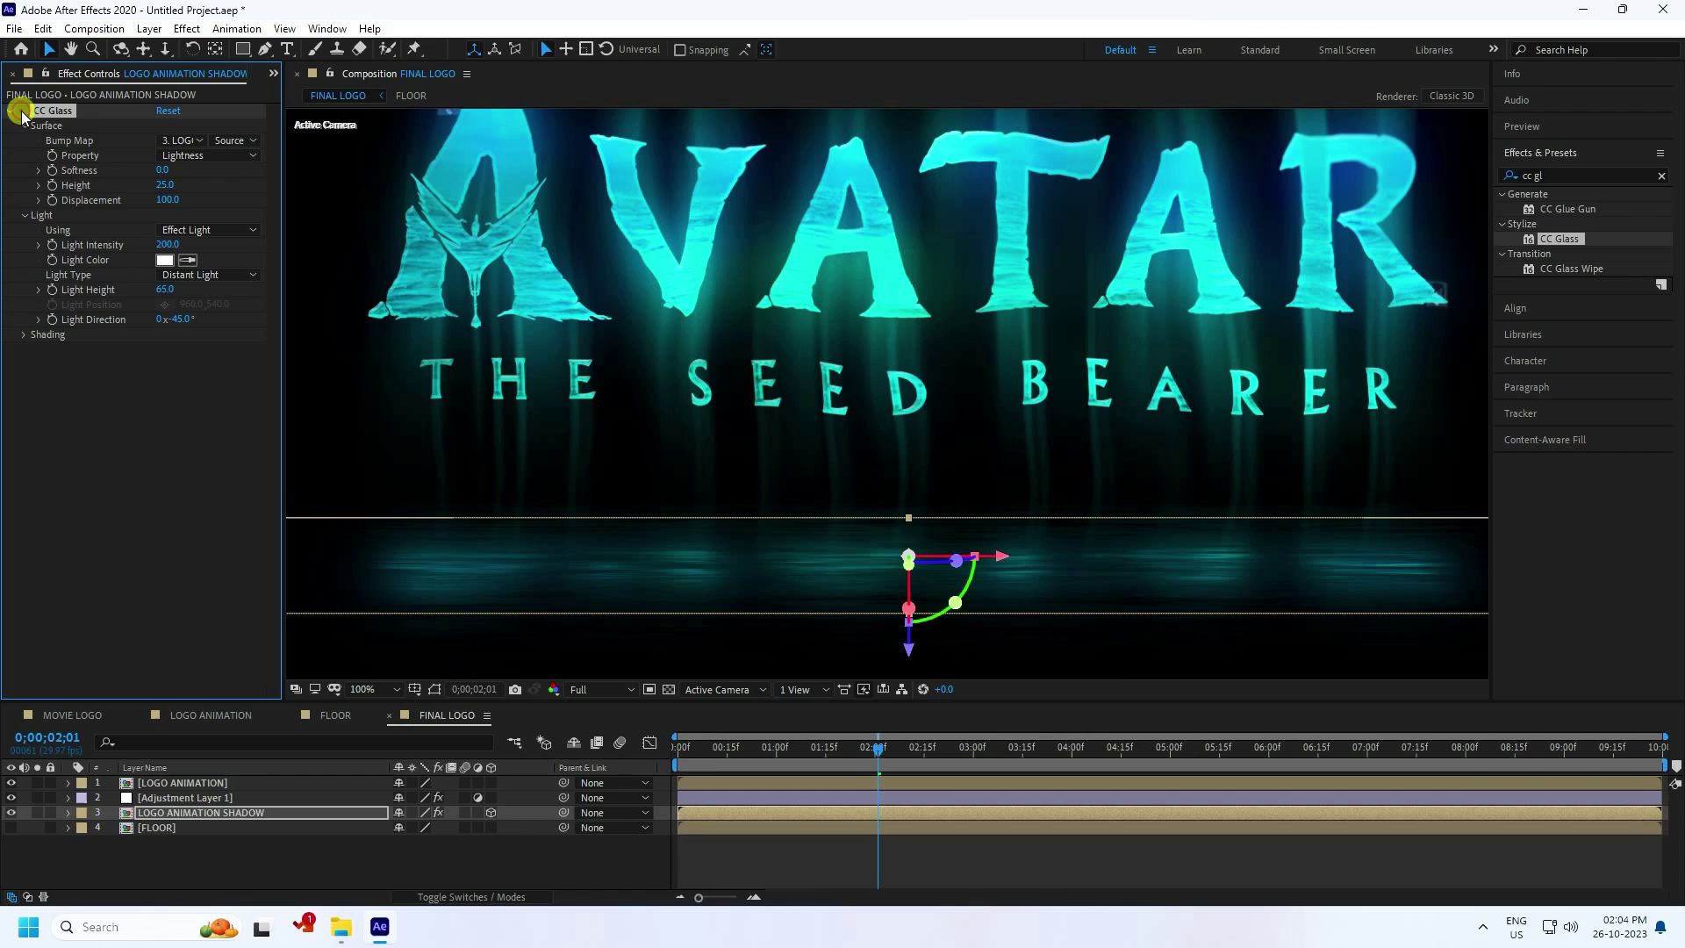
pyautogui.click(10, 110)
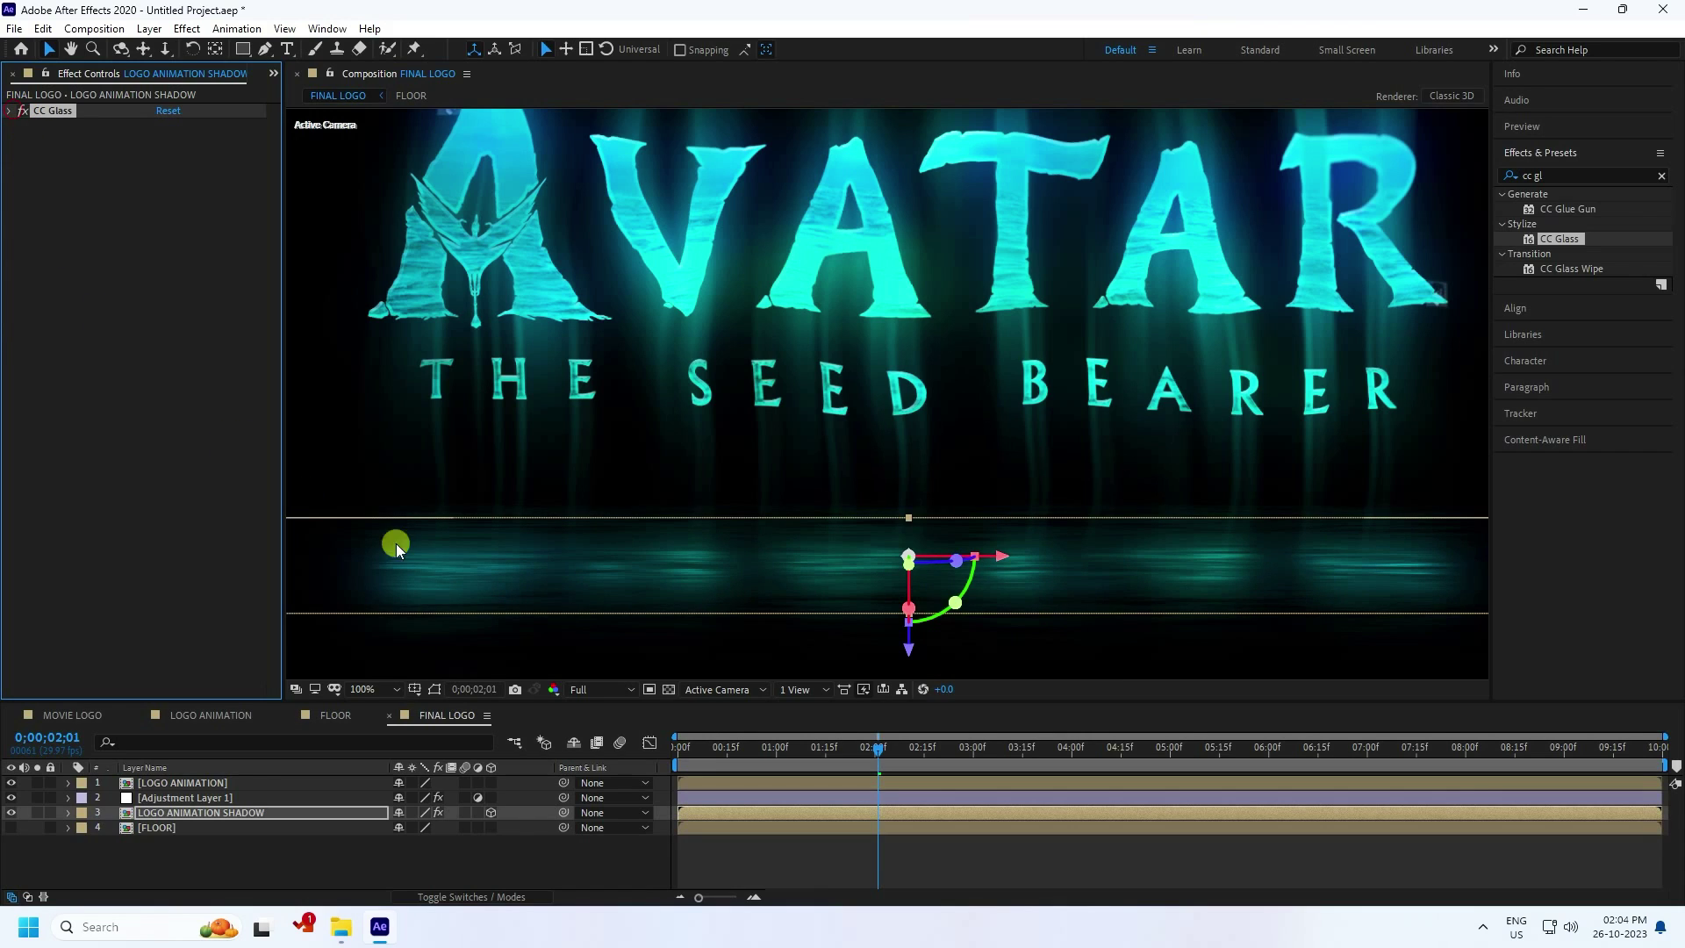
# Preview FINAL LOGO from its first frame with the whole composition fitted to the viewer.
pyautogui.press(',')
pyautogui.press(',')
pyautogui.moveTo(784, 747); pyautogui.dragTo(500, 764)
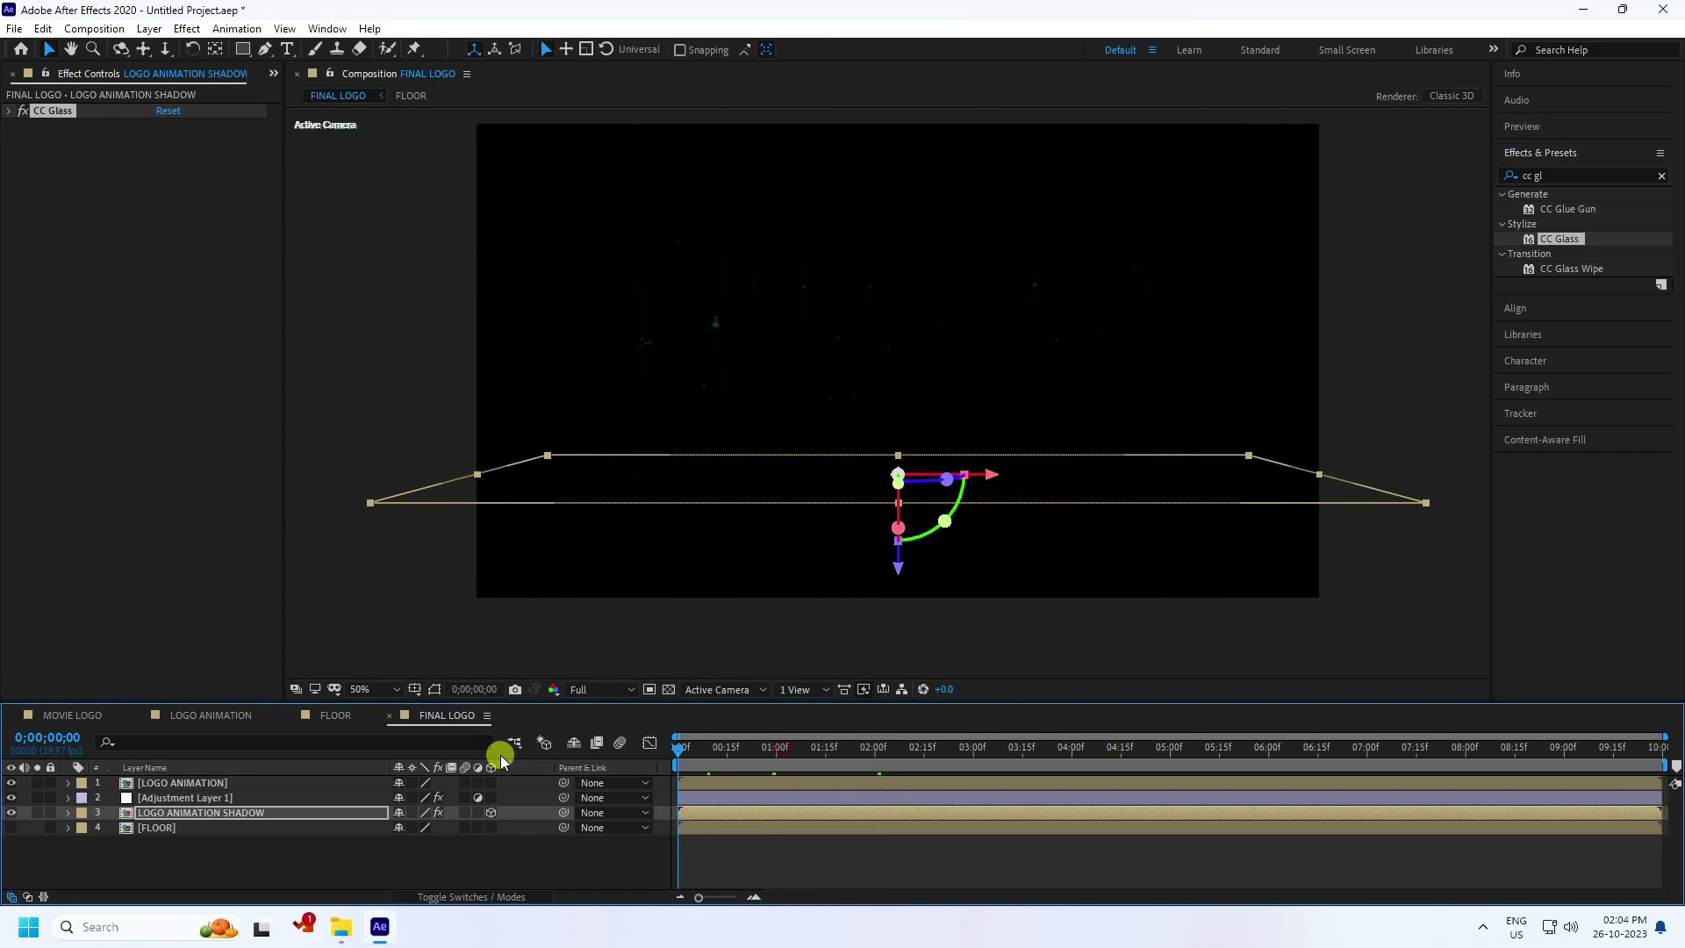
pyautogui.click(1529, 122)
pyautogui.click(1581, 151)
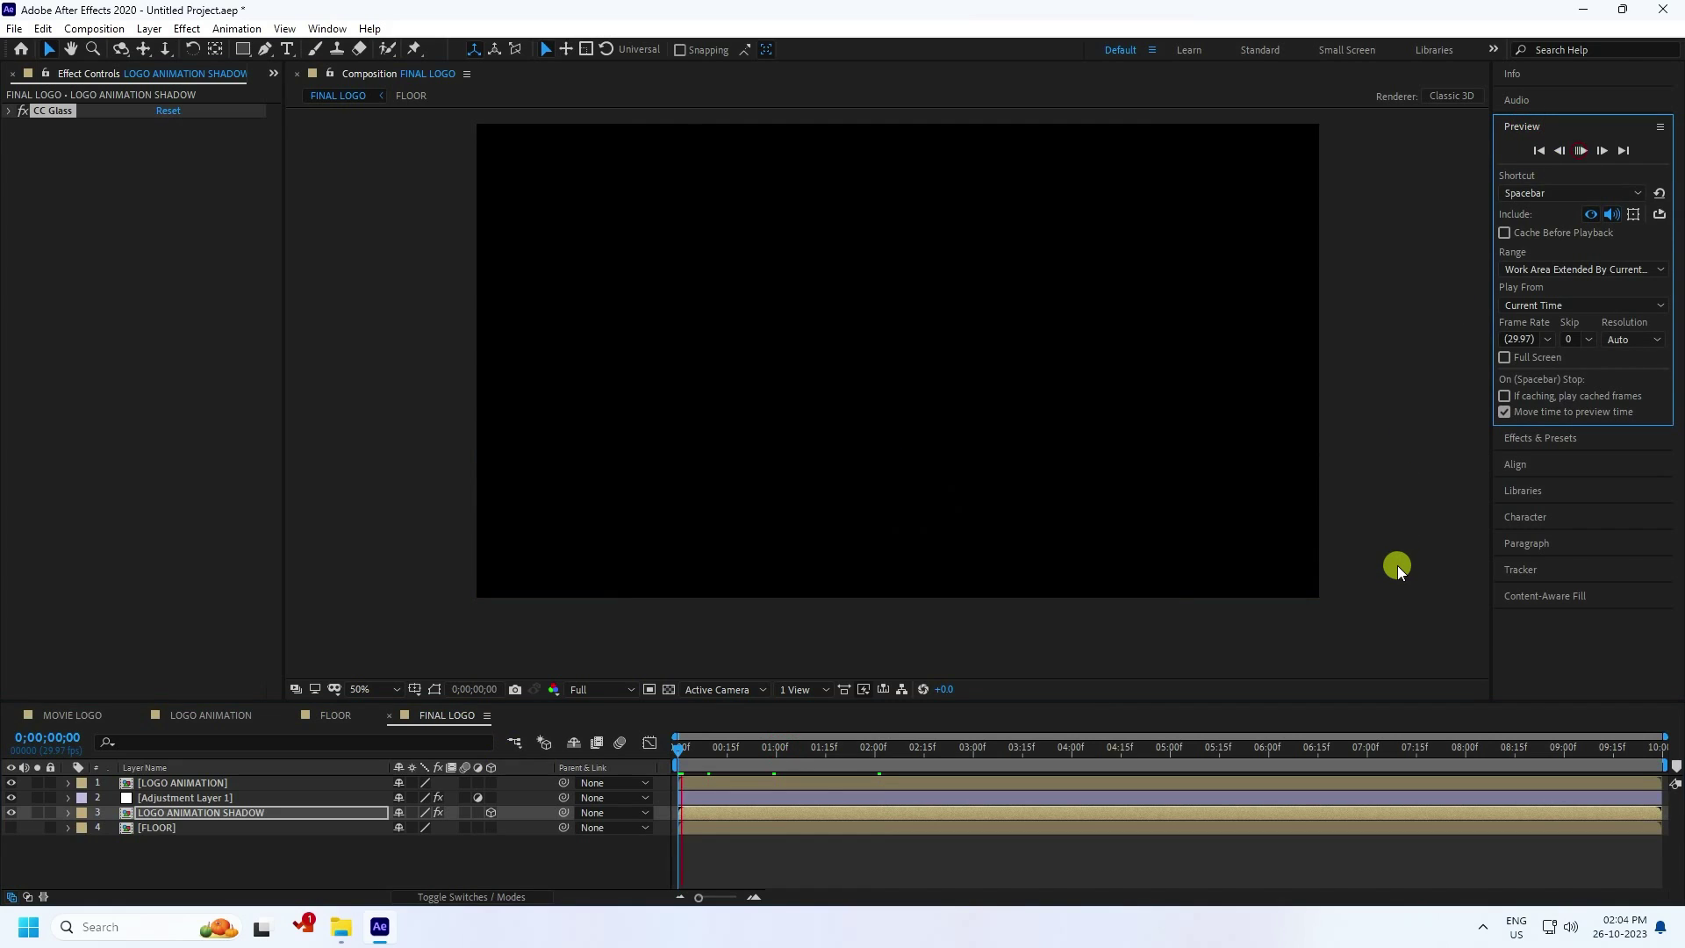
pyautogui.click(359, 689)
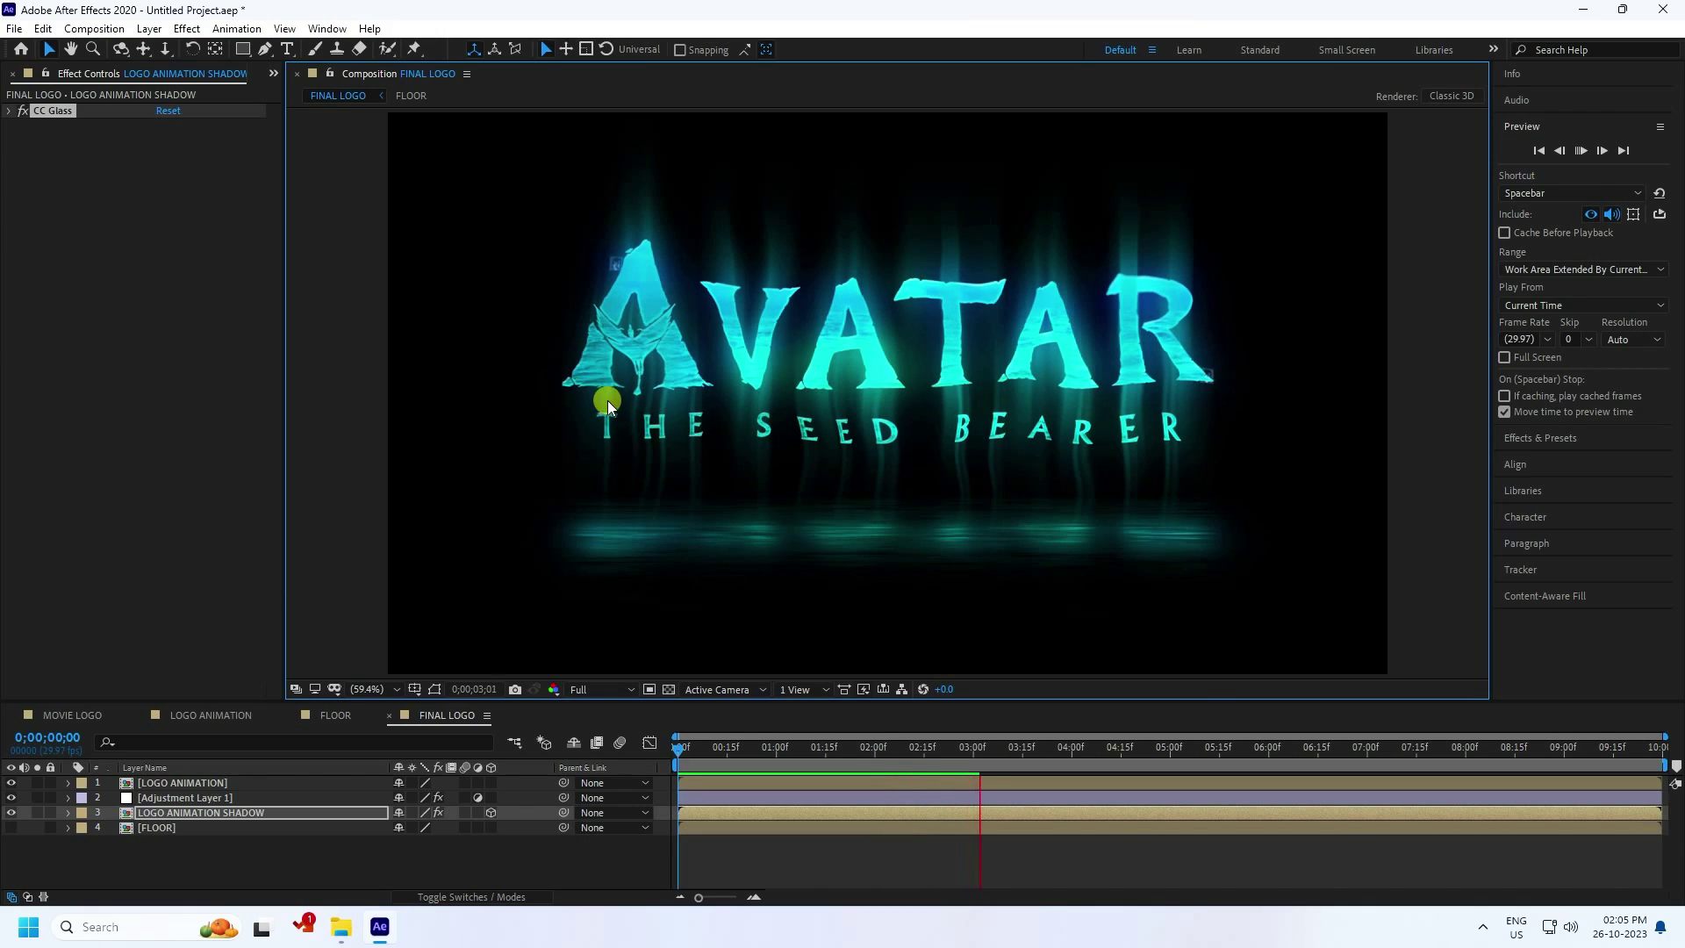
# Create a composition named FINAL RENDER with the HDTV 1080 29.97 preset and a 10-second duration.
pyautogui.click(273, 73)
pyautogui.click(309, 102)
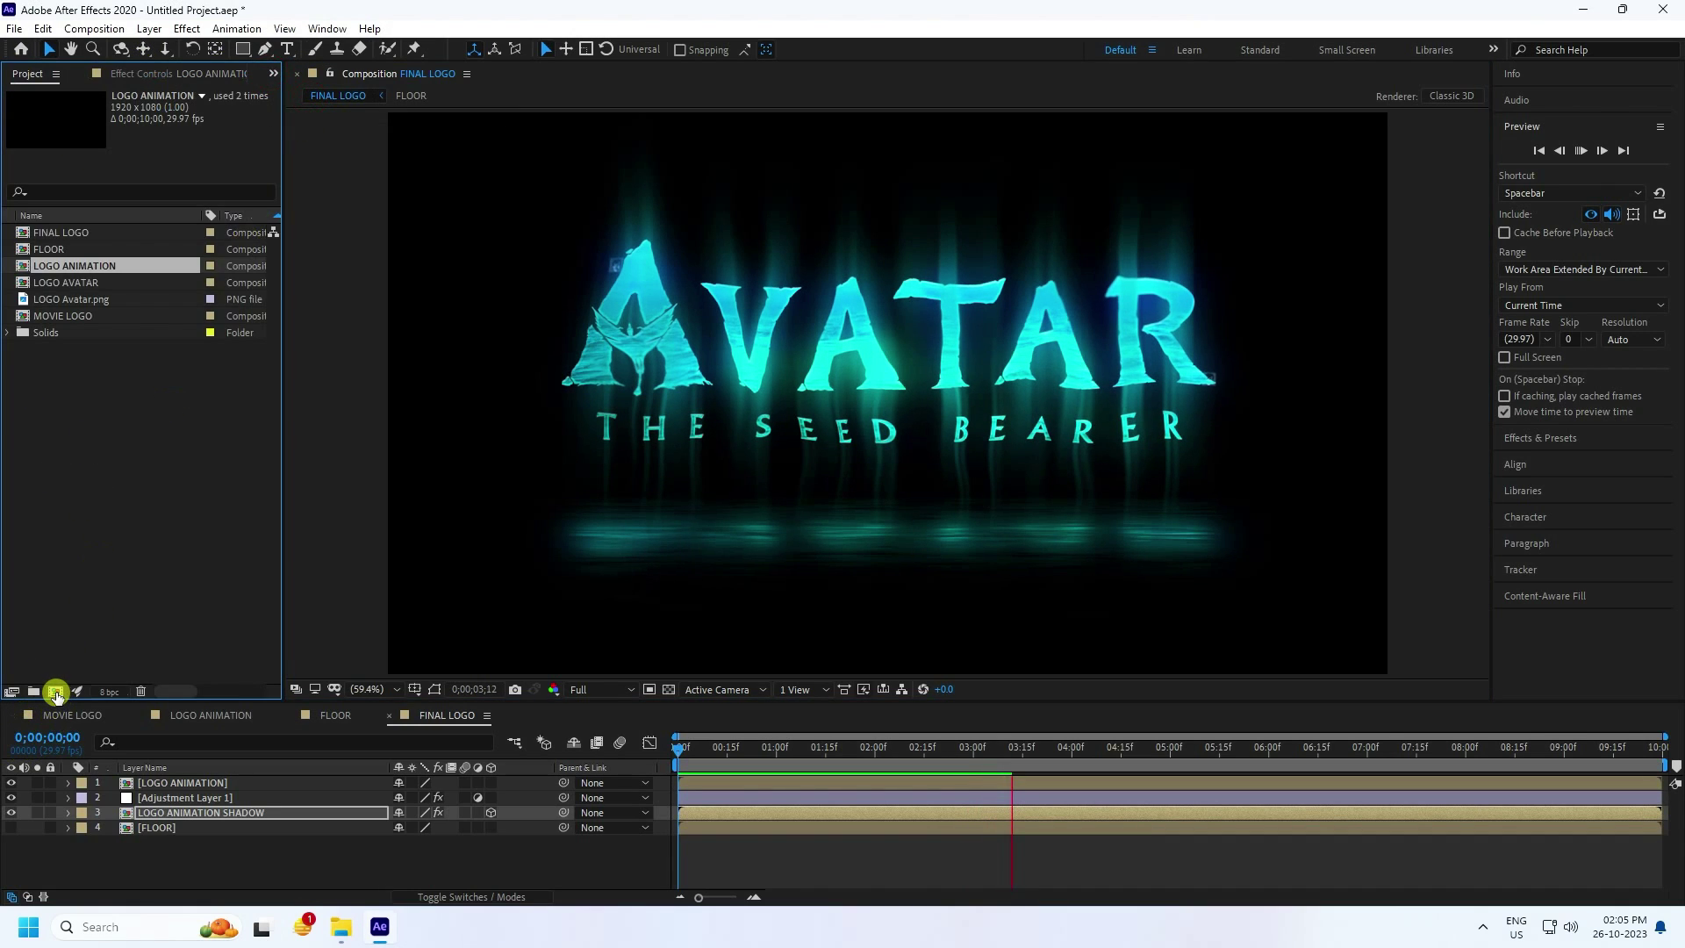
pyautogui.click(55, 693)
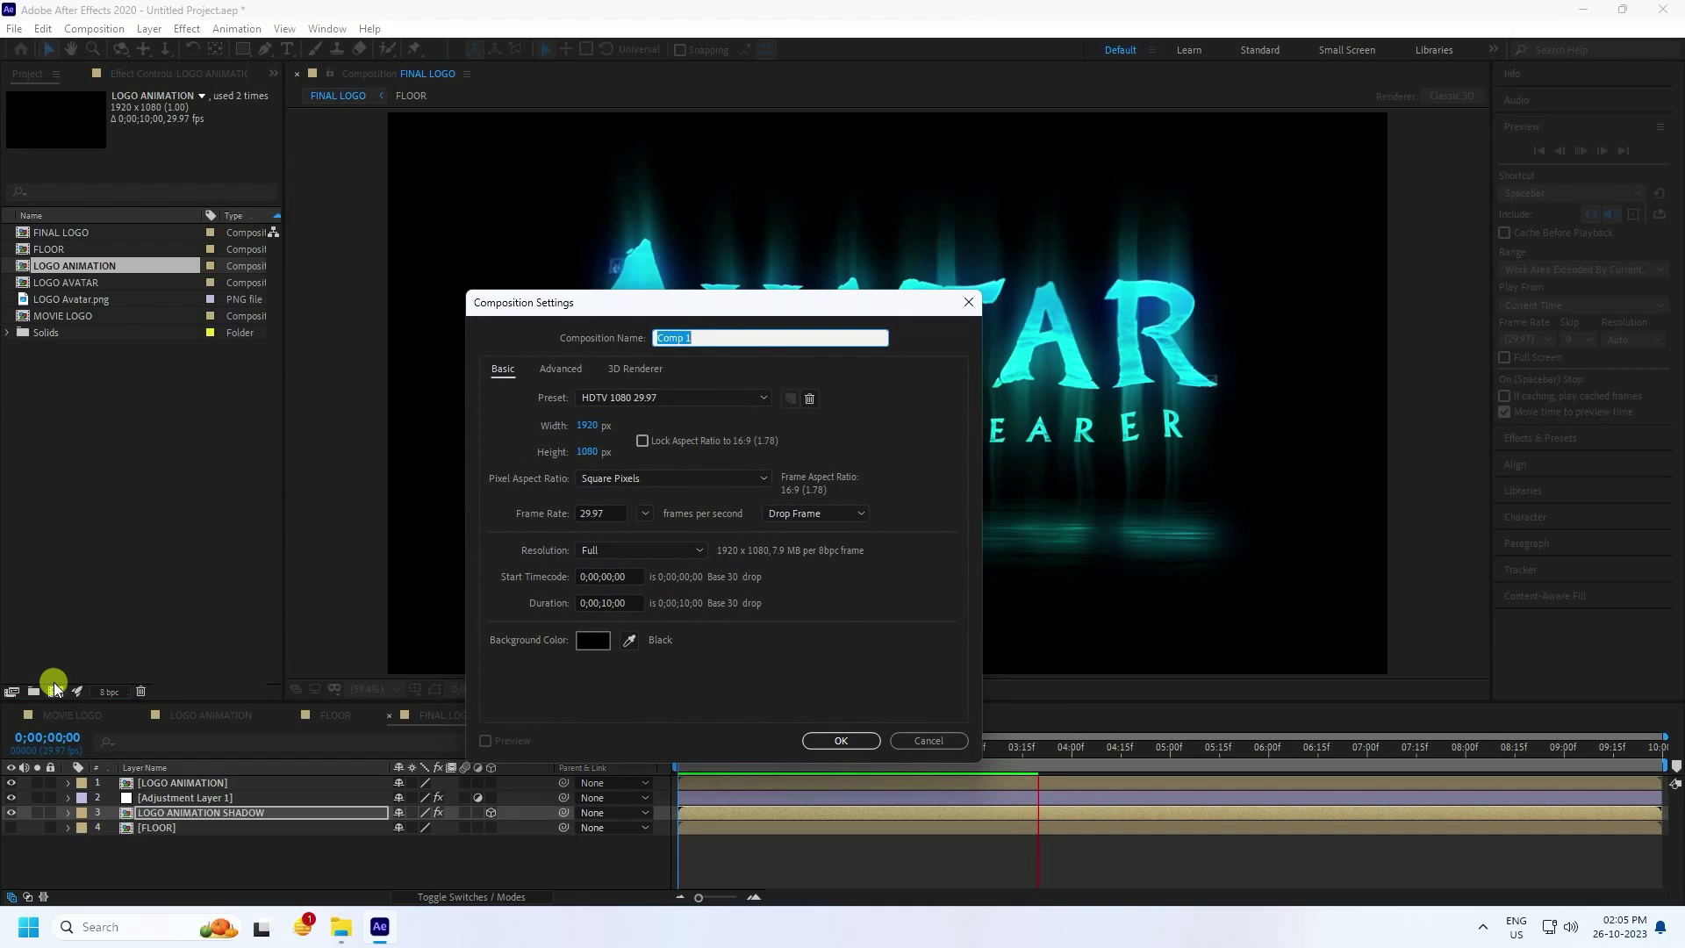
pyautogui.write('FINAL RENDER')
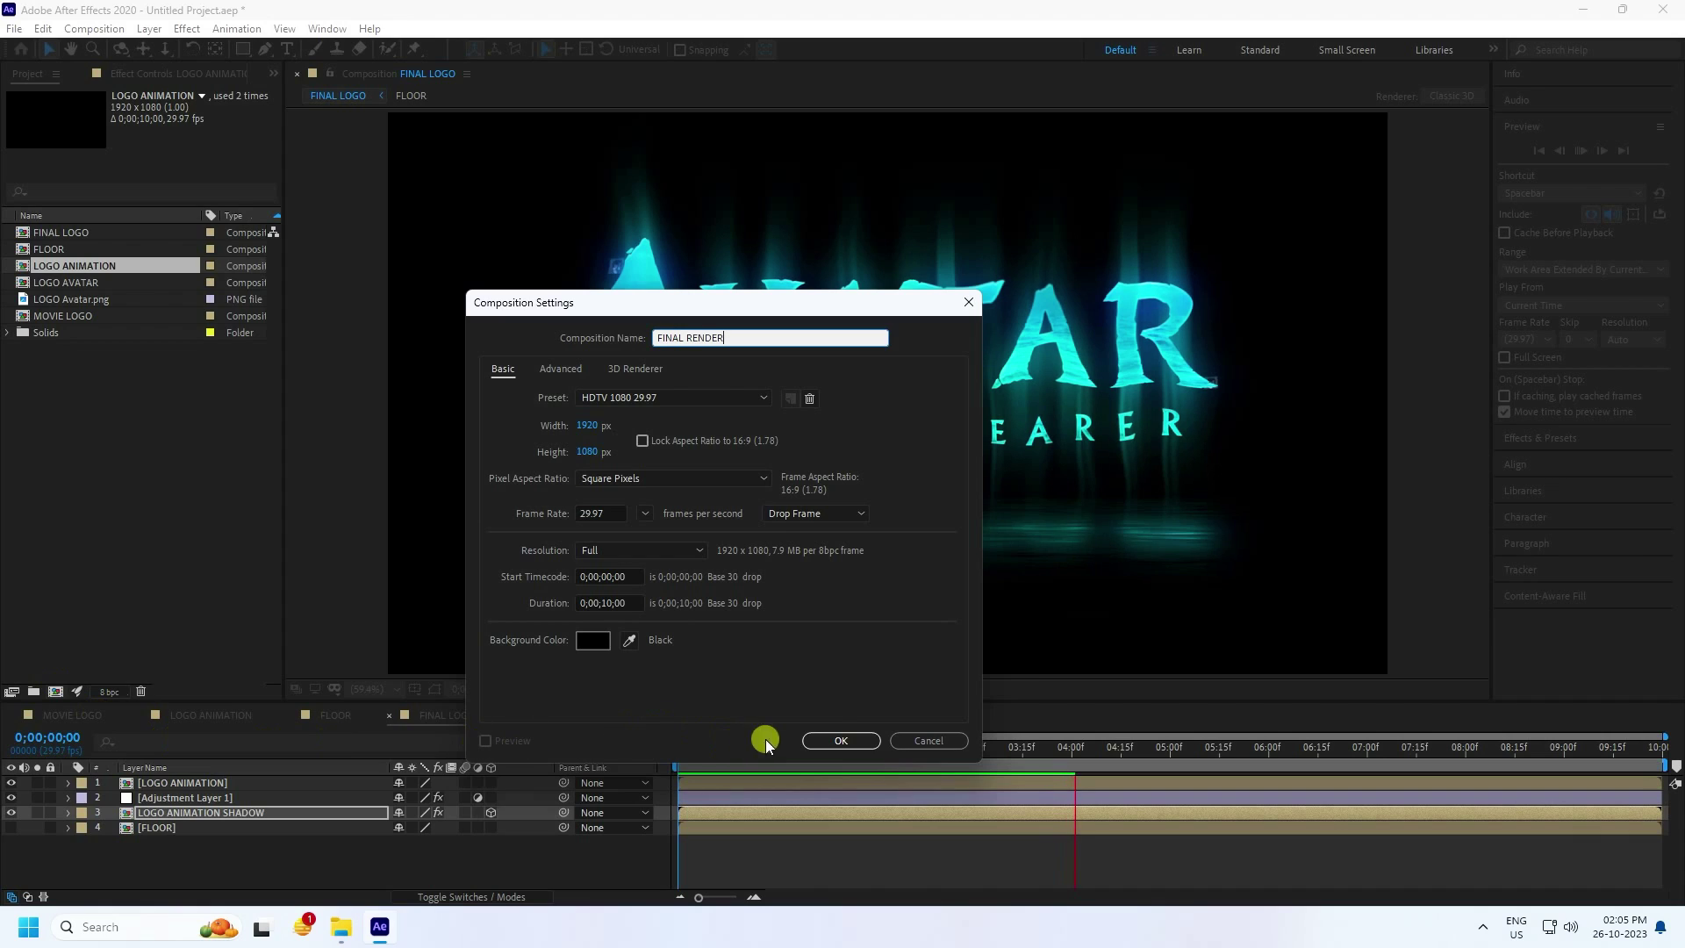
pyautogui.click(834, 740)
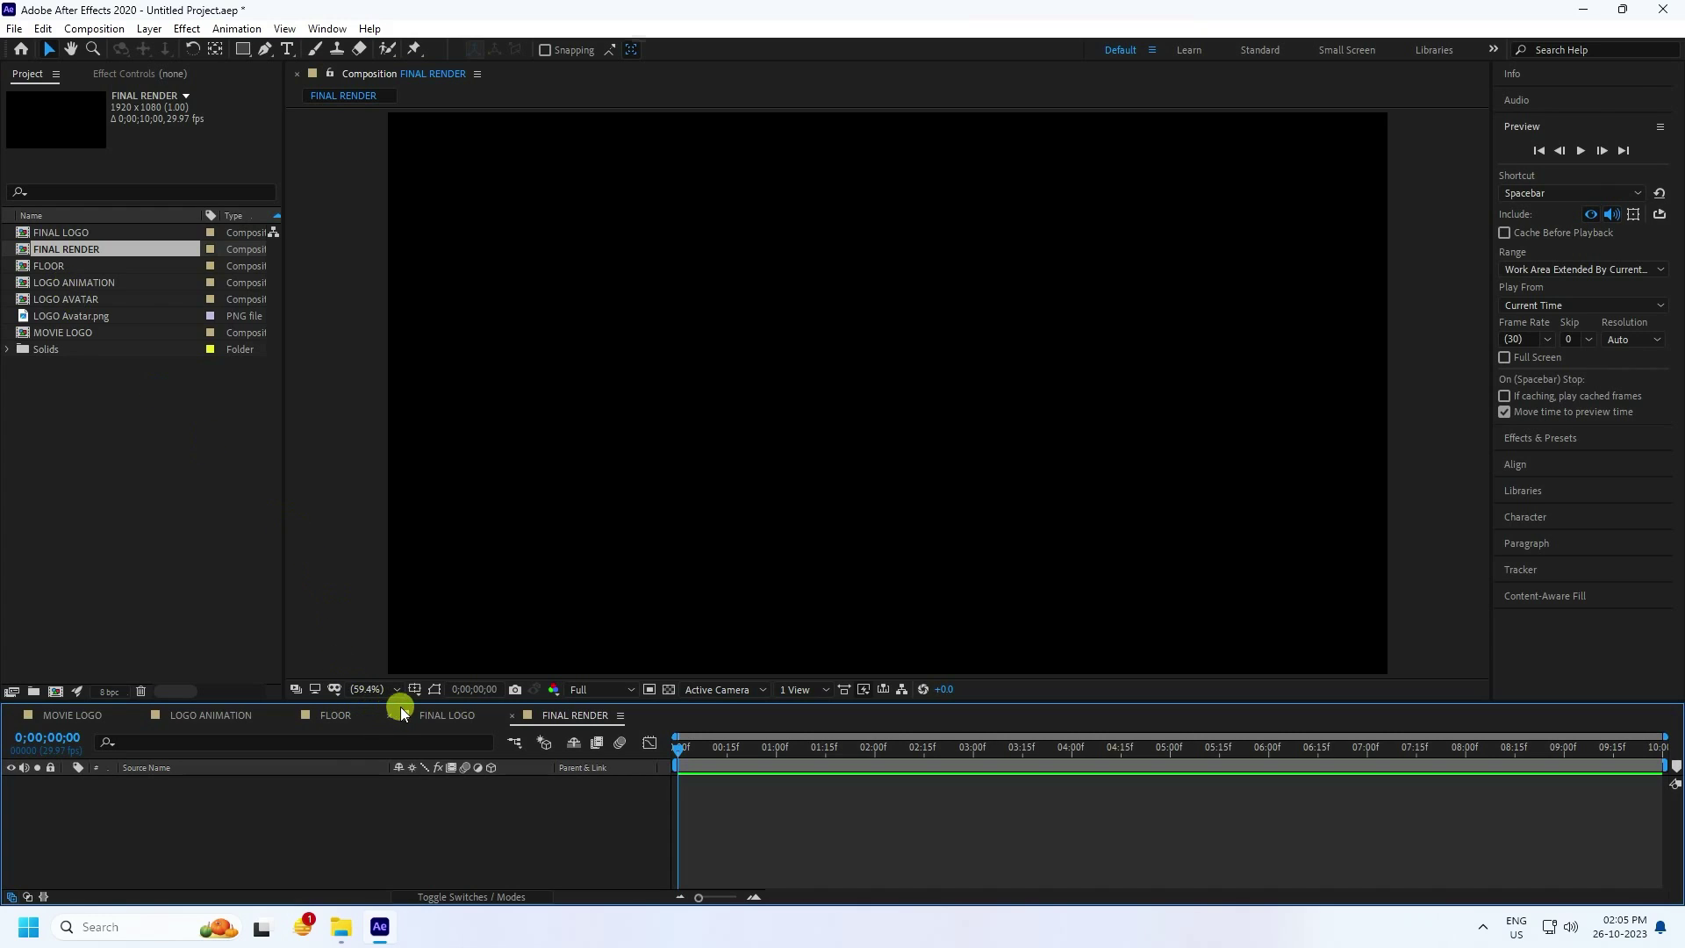
# Add the FINAL LOGO composition as a layer in FINAL RENDER and go to 0;00;02;19.
pyautogui.click(66, 216)
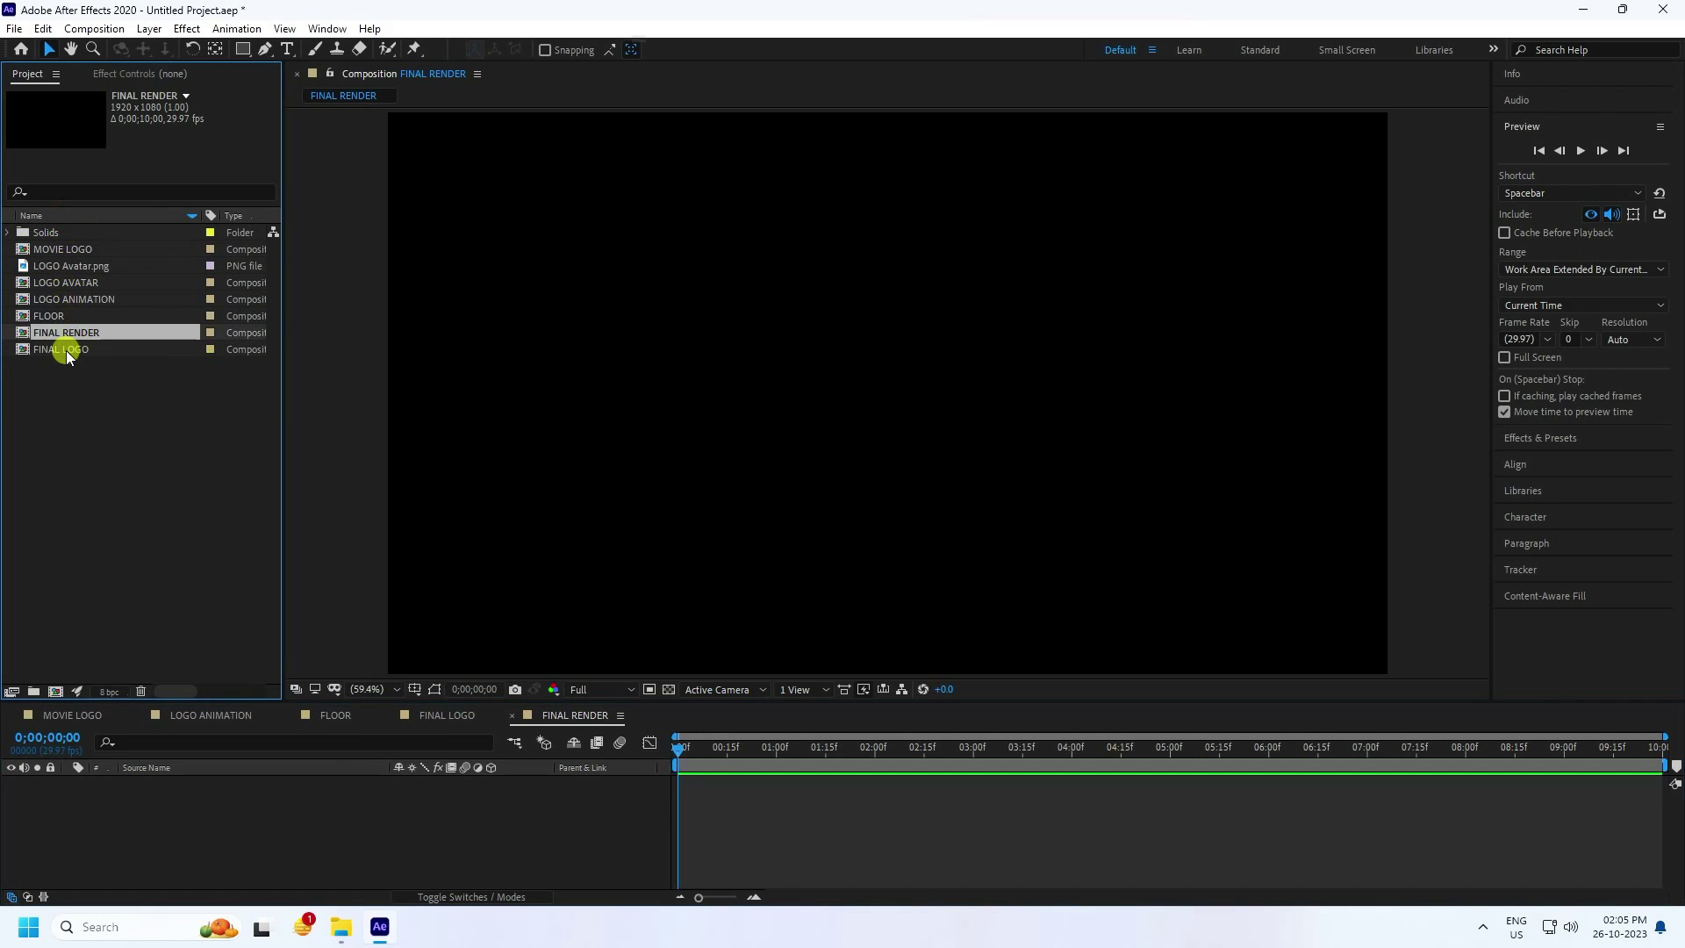
pyautogui.moveTo(66, 350); pyautogui.dragTo(345, 806)
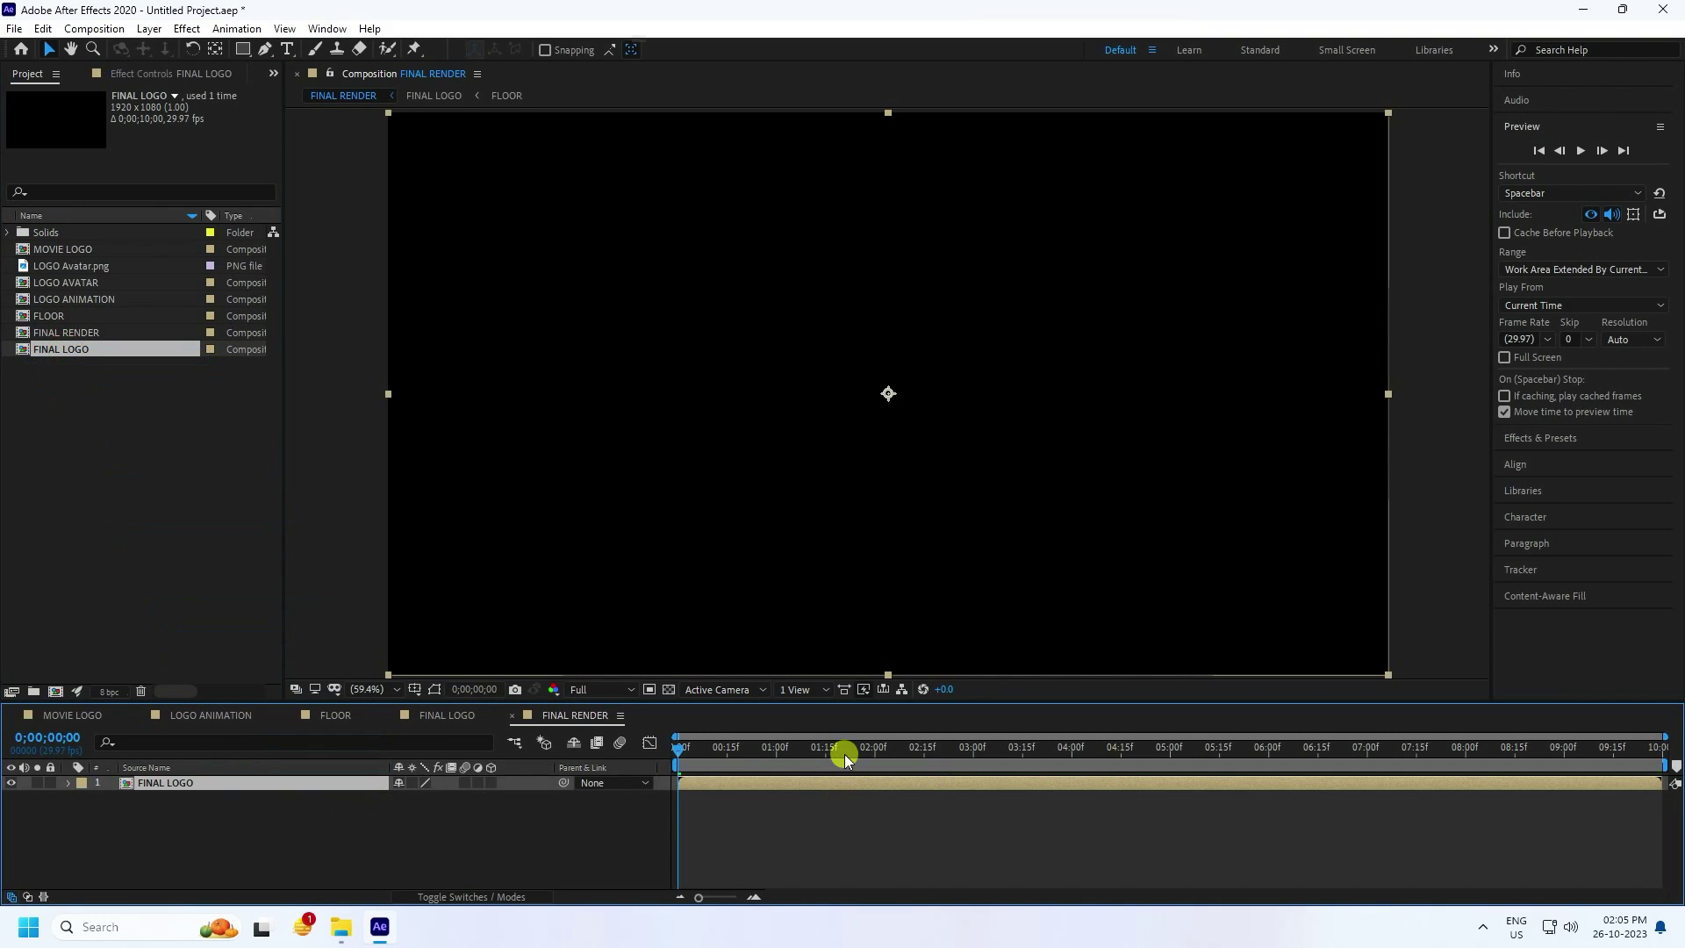
pyautogui.moveTo(845, 754); pyautogui.dragTo(937, 744)
# Create a solid in FINAL RENDER with colour H 250, S 40, B 10 and place it beneath the FINAL LOGO layer.
pyautogui.rightClick(189, 812)
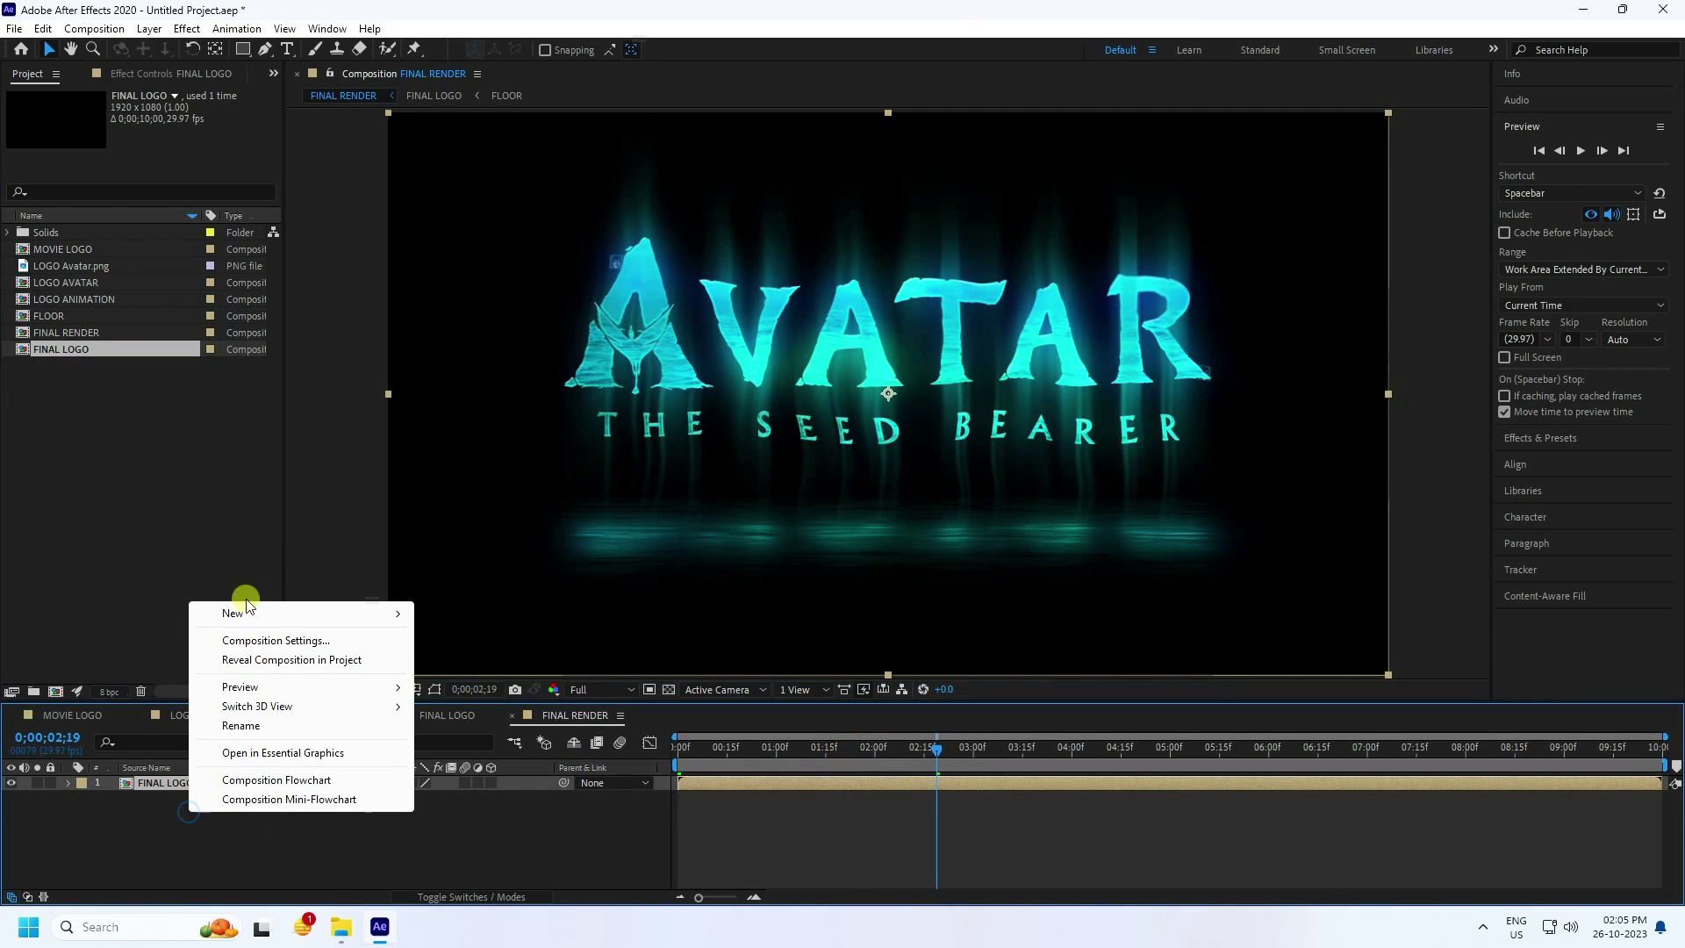
pyautogui.moveTo(246, 611)
pyautogui.click(464, 663)
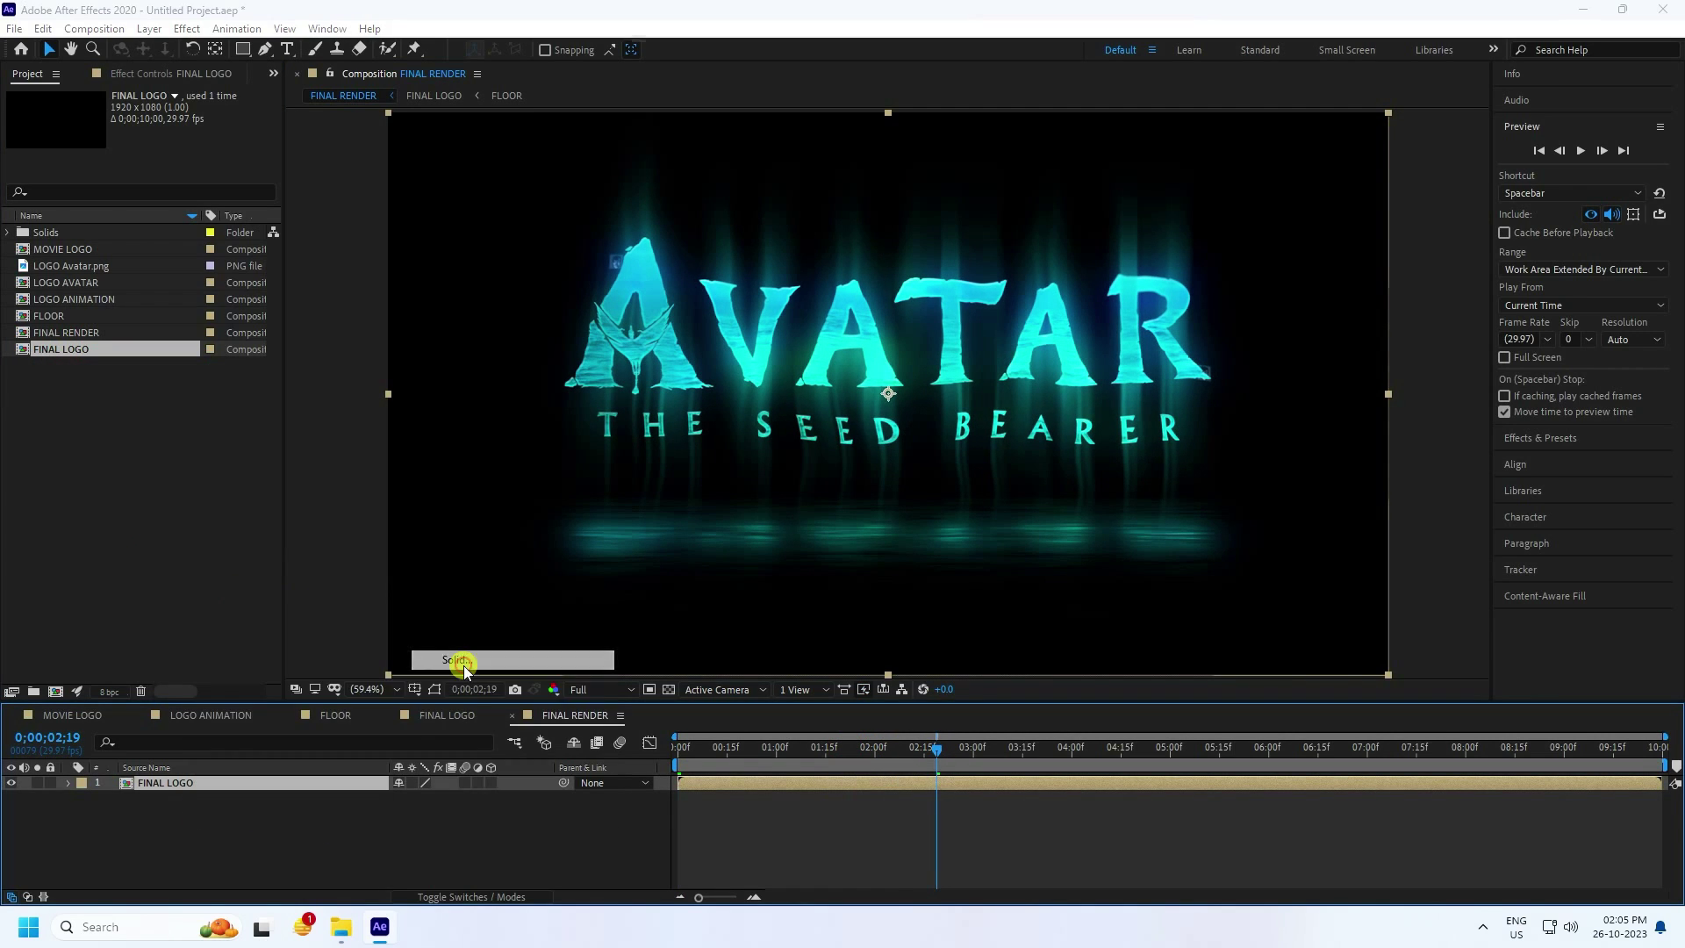
pyautogui.click(835, 567)
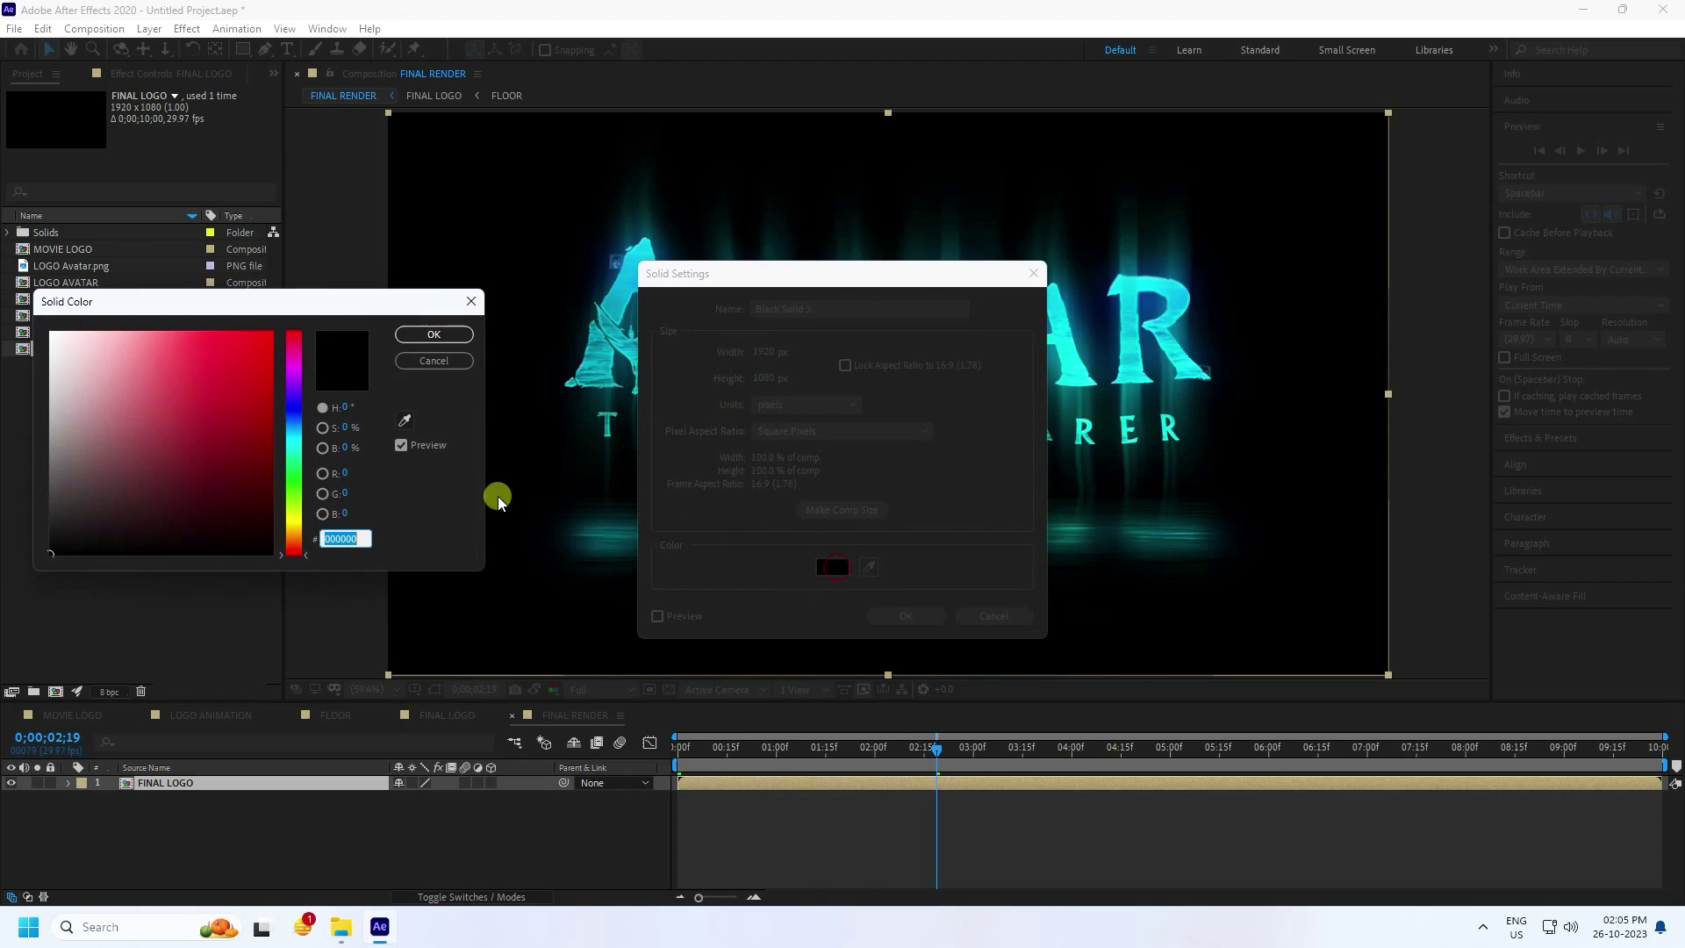
pyautogui.click(344, 409)
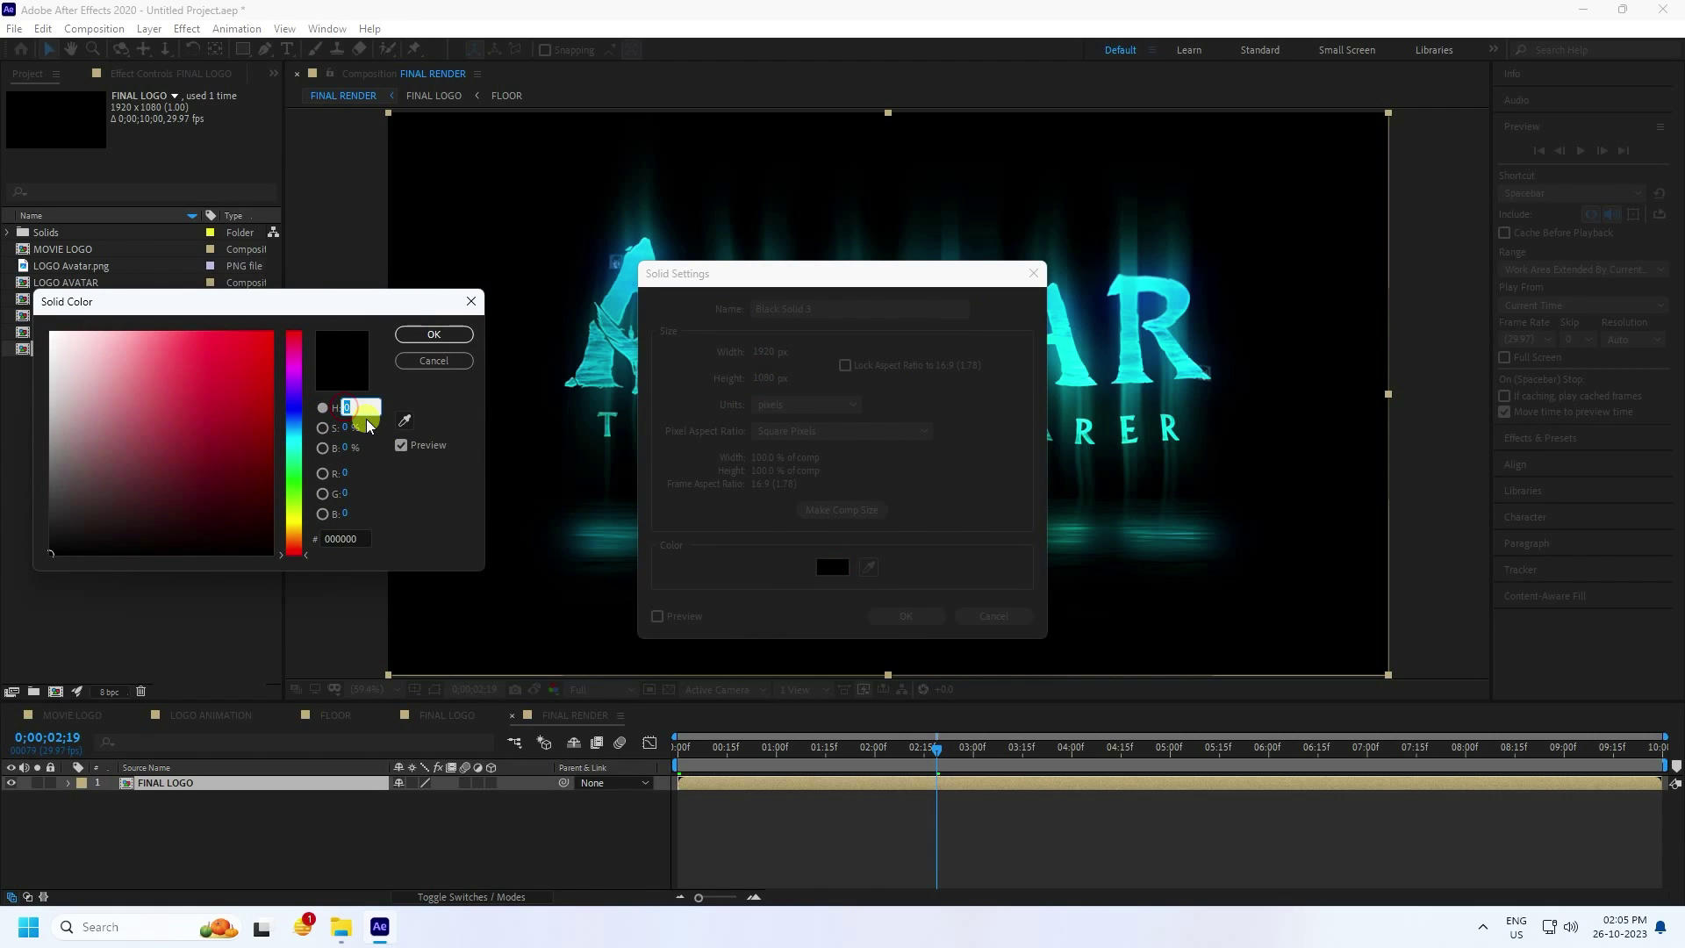
pyautogui.write('250')
pyautogui.press('Tab')
pyautogui.write('40')
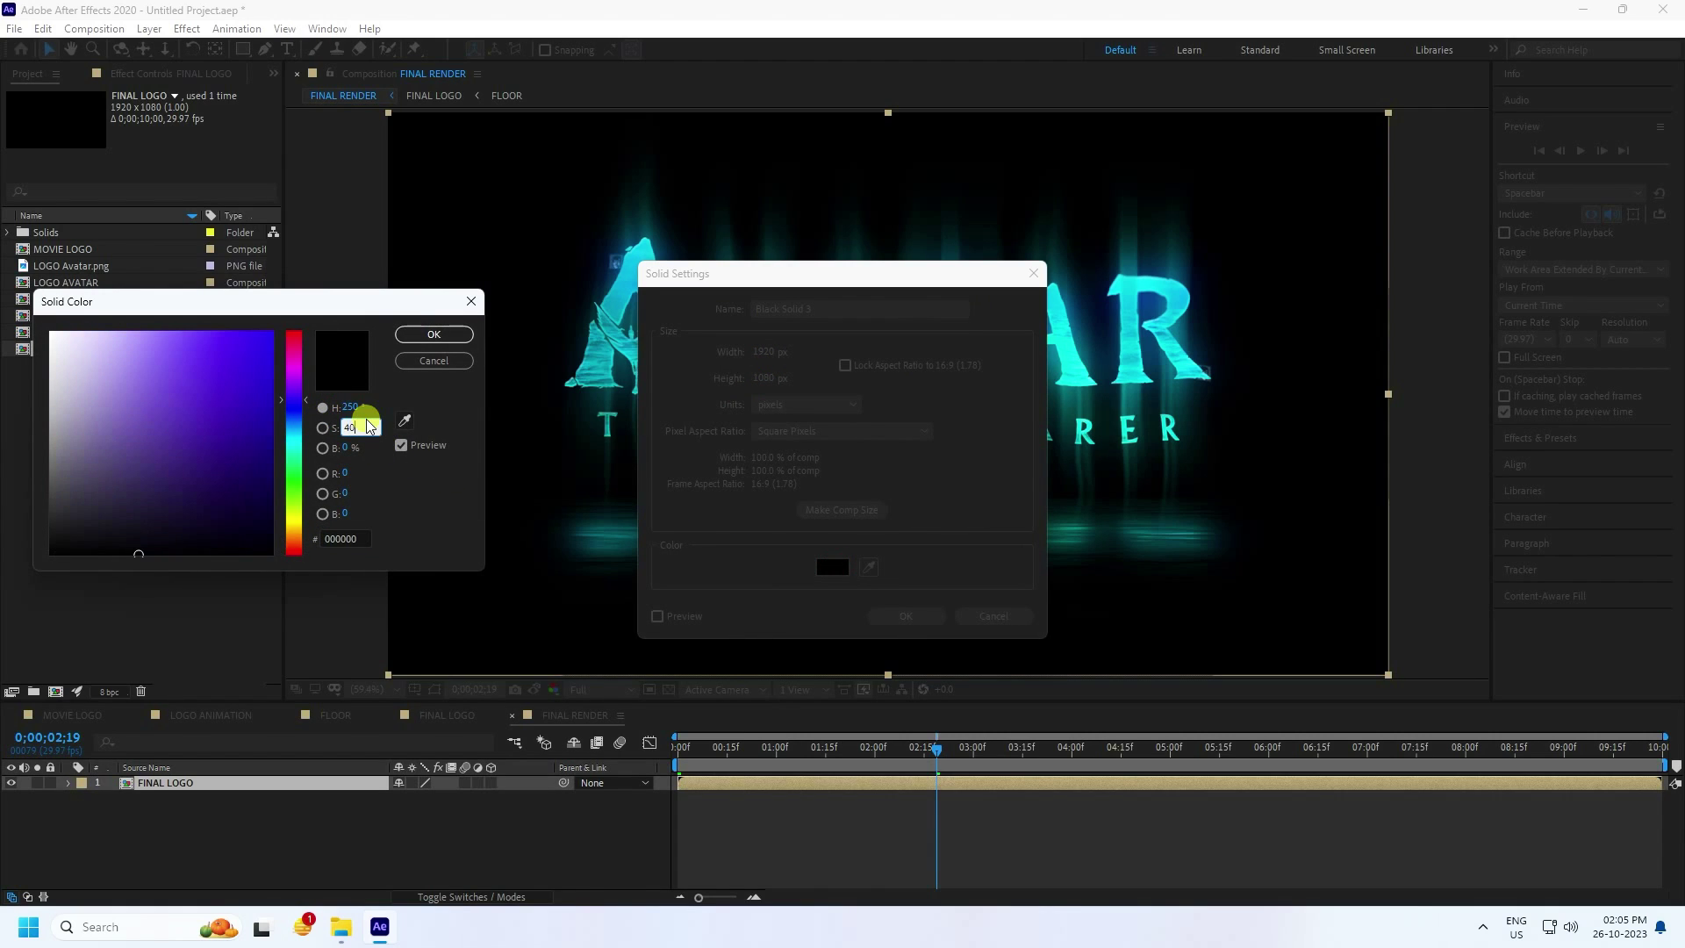
pyautogui.press('Tab')
pyautogui.write('10')
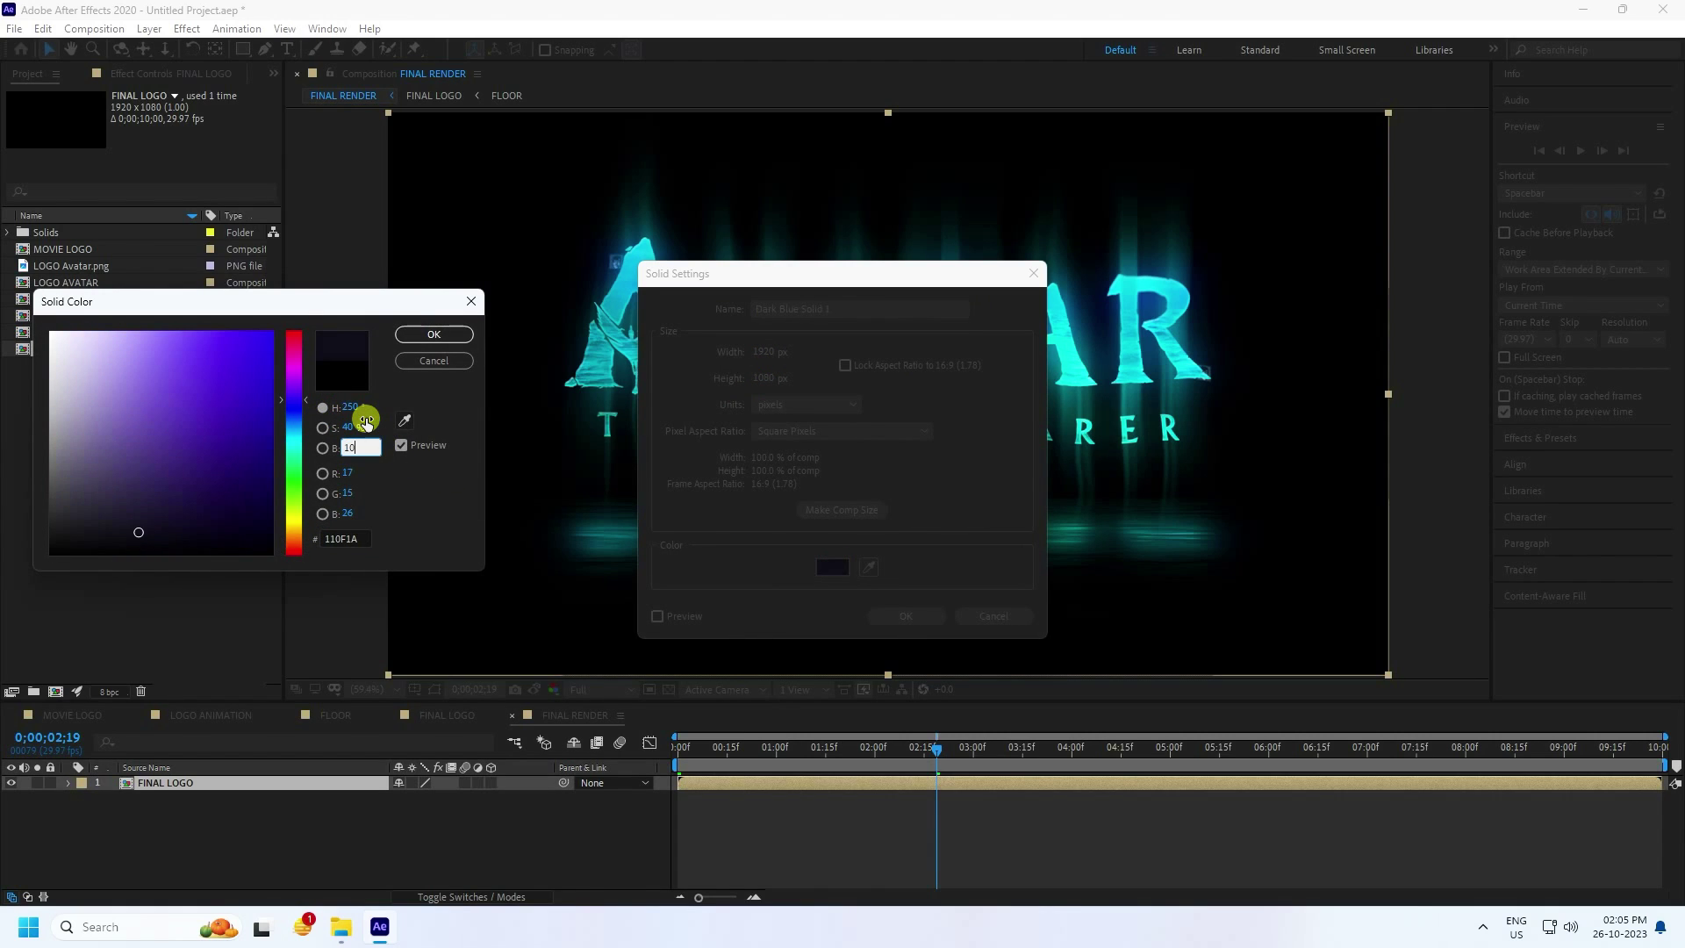
pyautogui.click(430, 334)
pyautogui.click(912, 615)
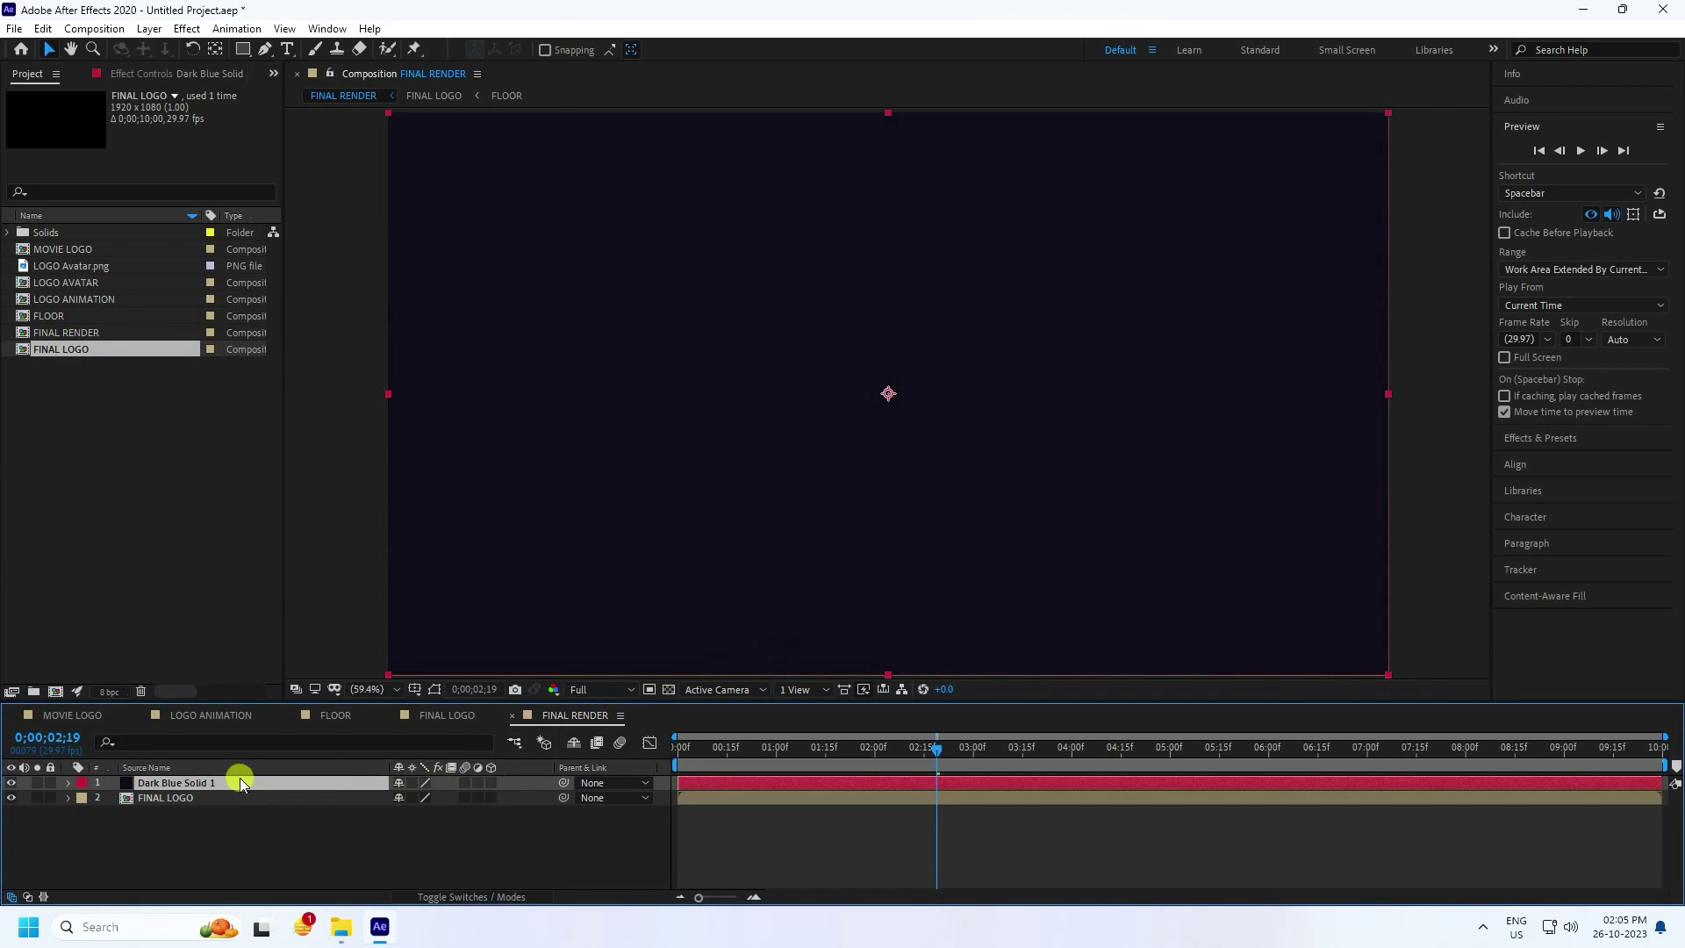
pyautogui.moveTo(240, 781); pyautogui.dragTo(196, 801)
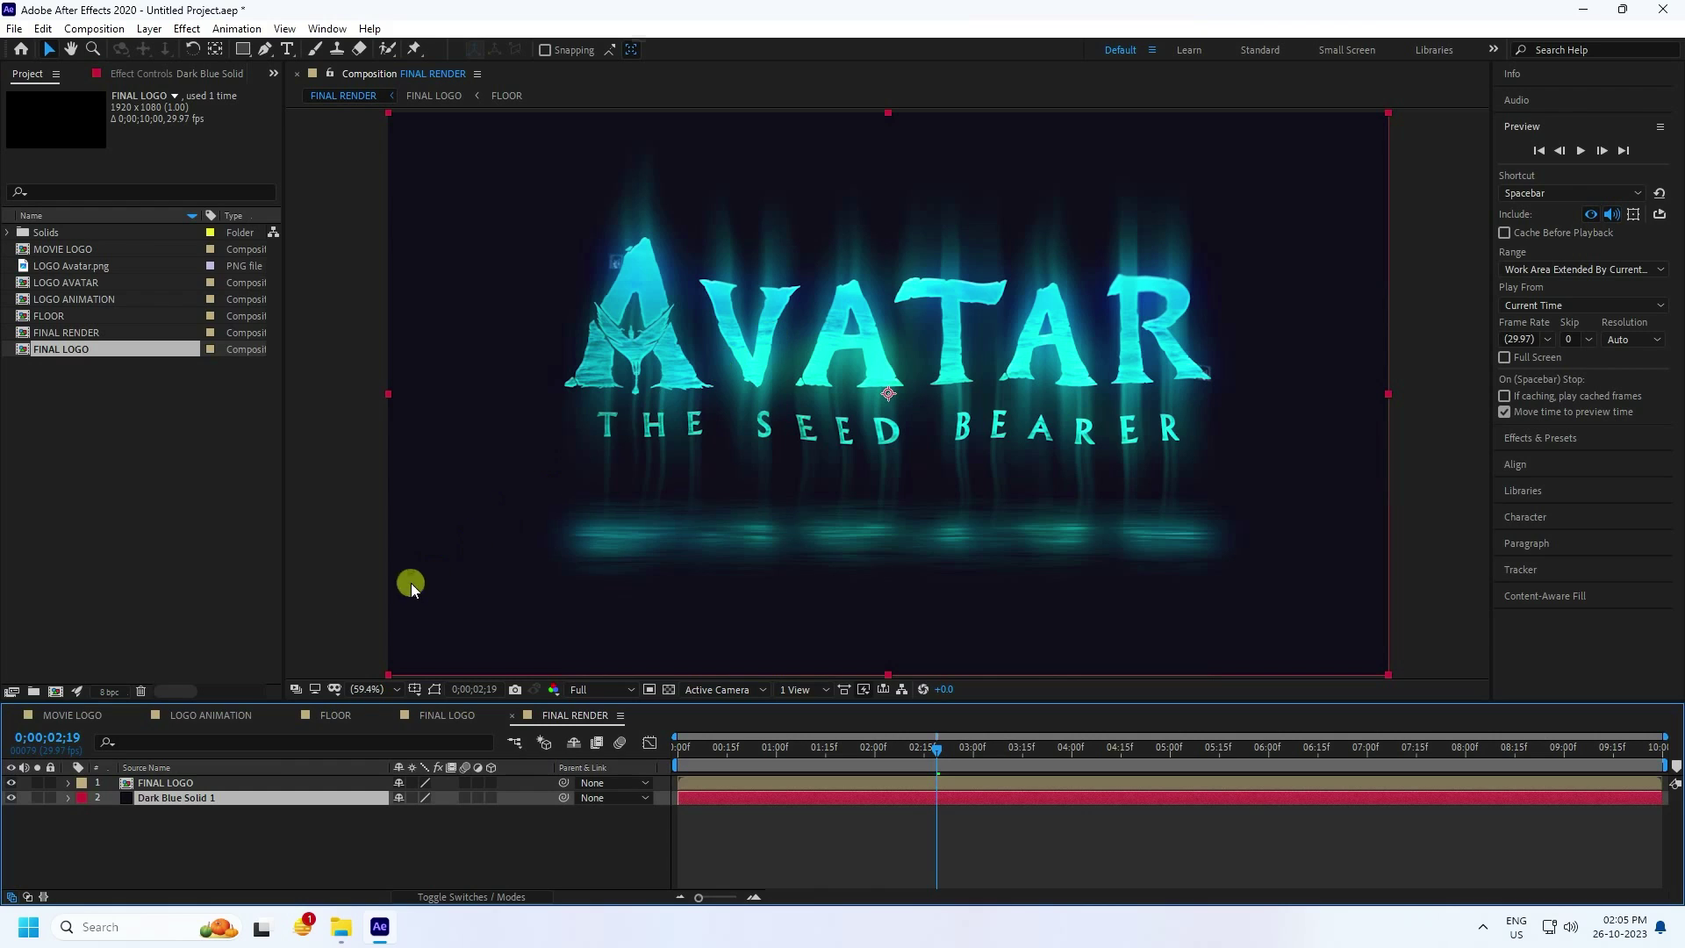
# Add an adjustment layer to FINAL RENDER and move it above the FINAL LOGO layer.
pyautogui.rightClick(207, 859)
pyautogui.moveTo(244, 662)
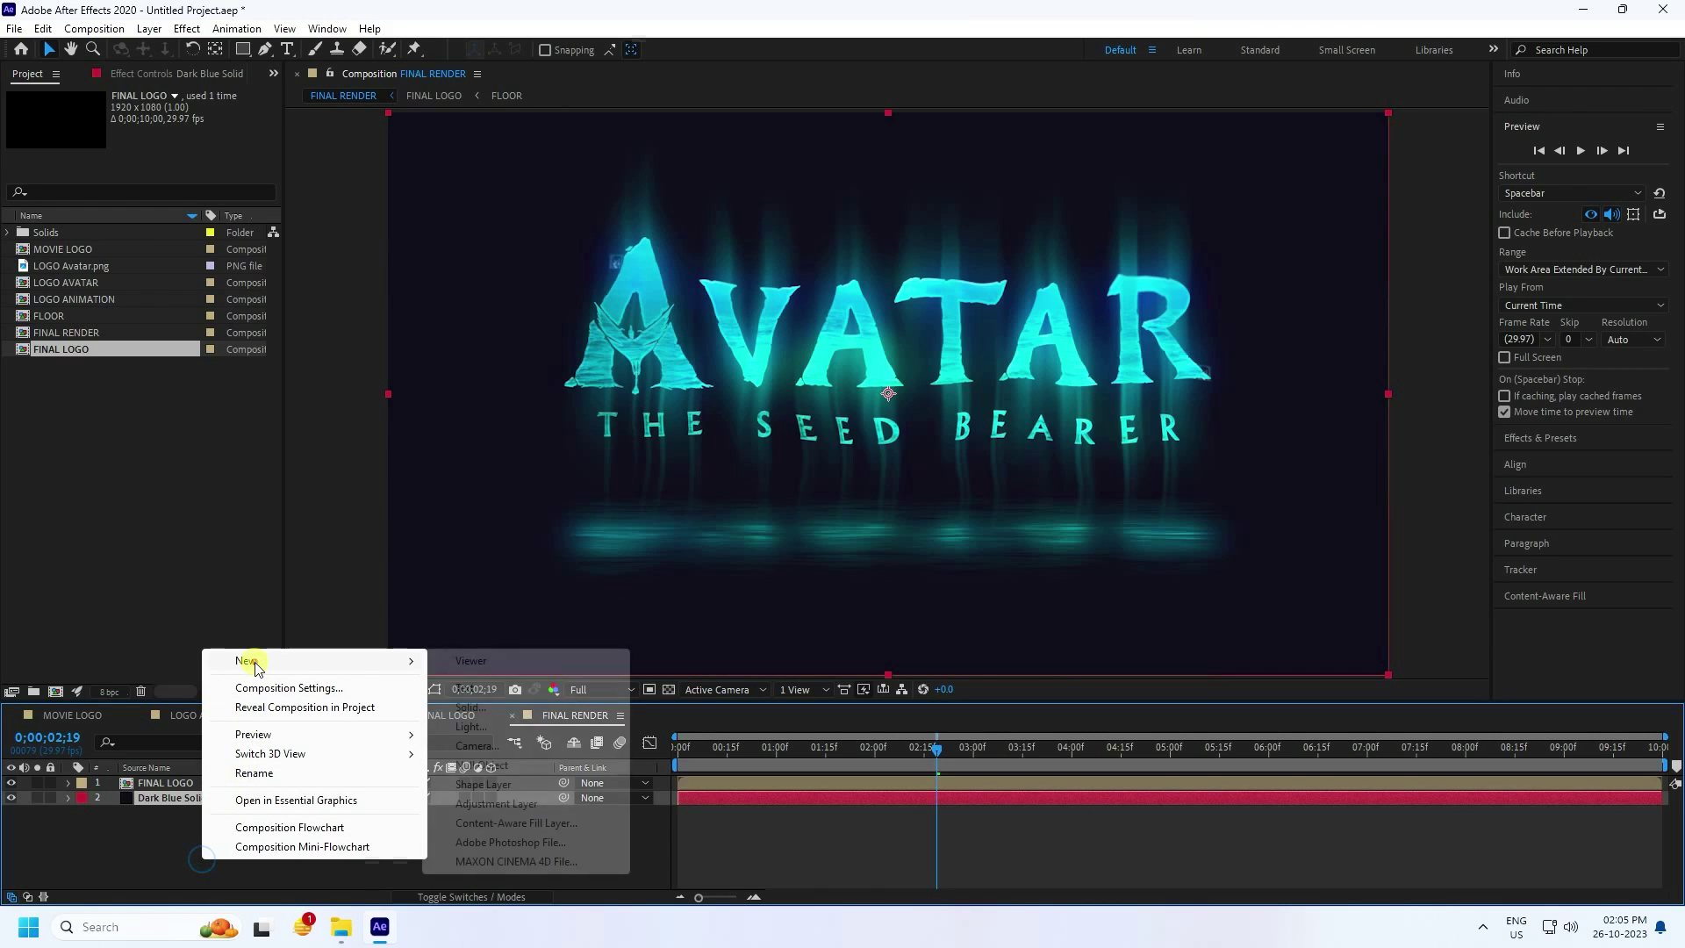
pyautogui.click(496, 804)
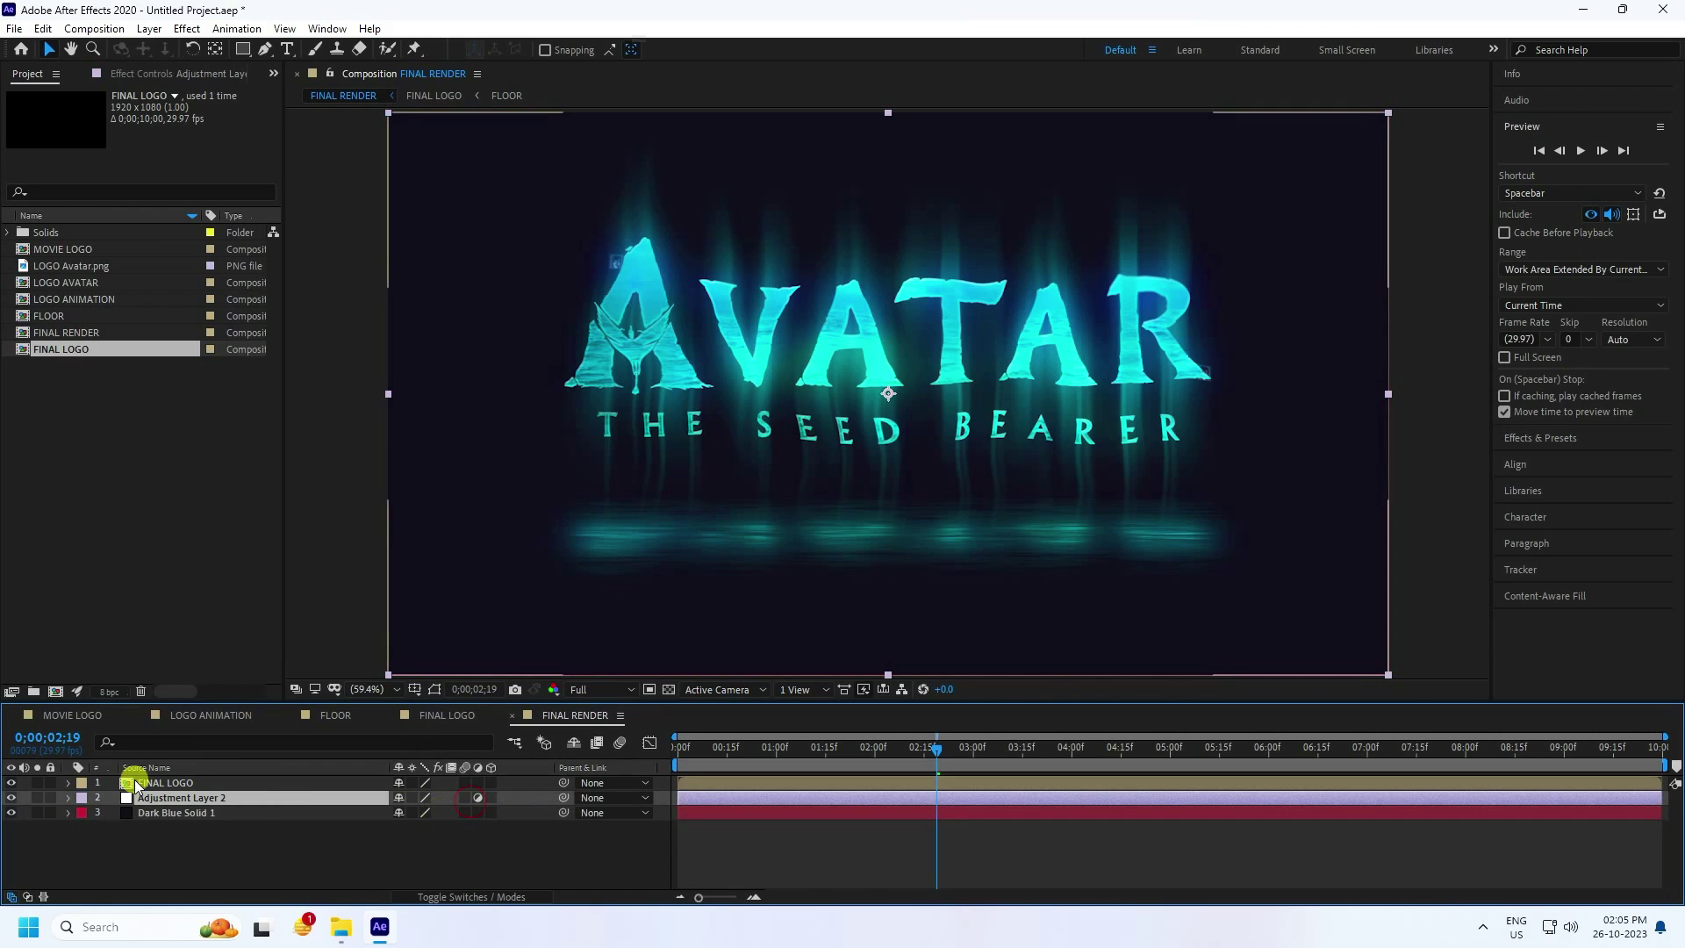
pyautogui.moveTo(165, 788); pyautogui.dragTo(165, 784)
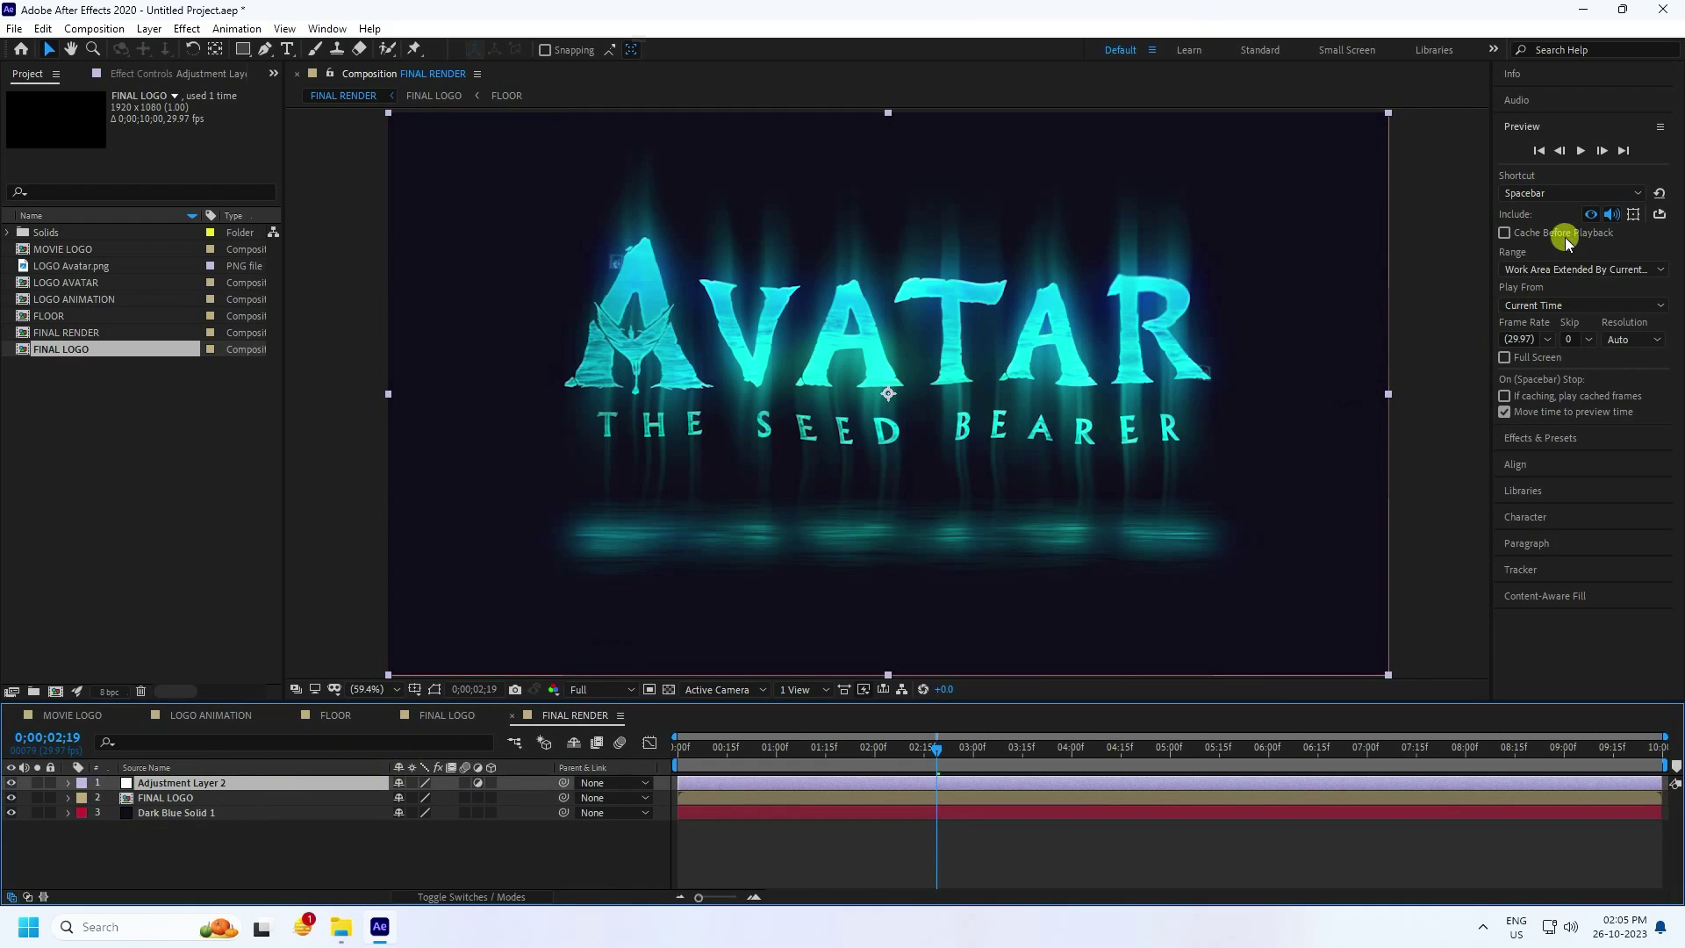
# Apply the Sharpen effect to the adjustment layer with a Sharpen Amount of 50.
pyautogui.click(1542, 437)
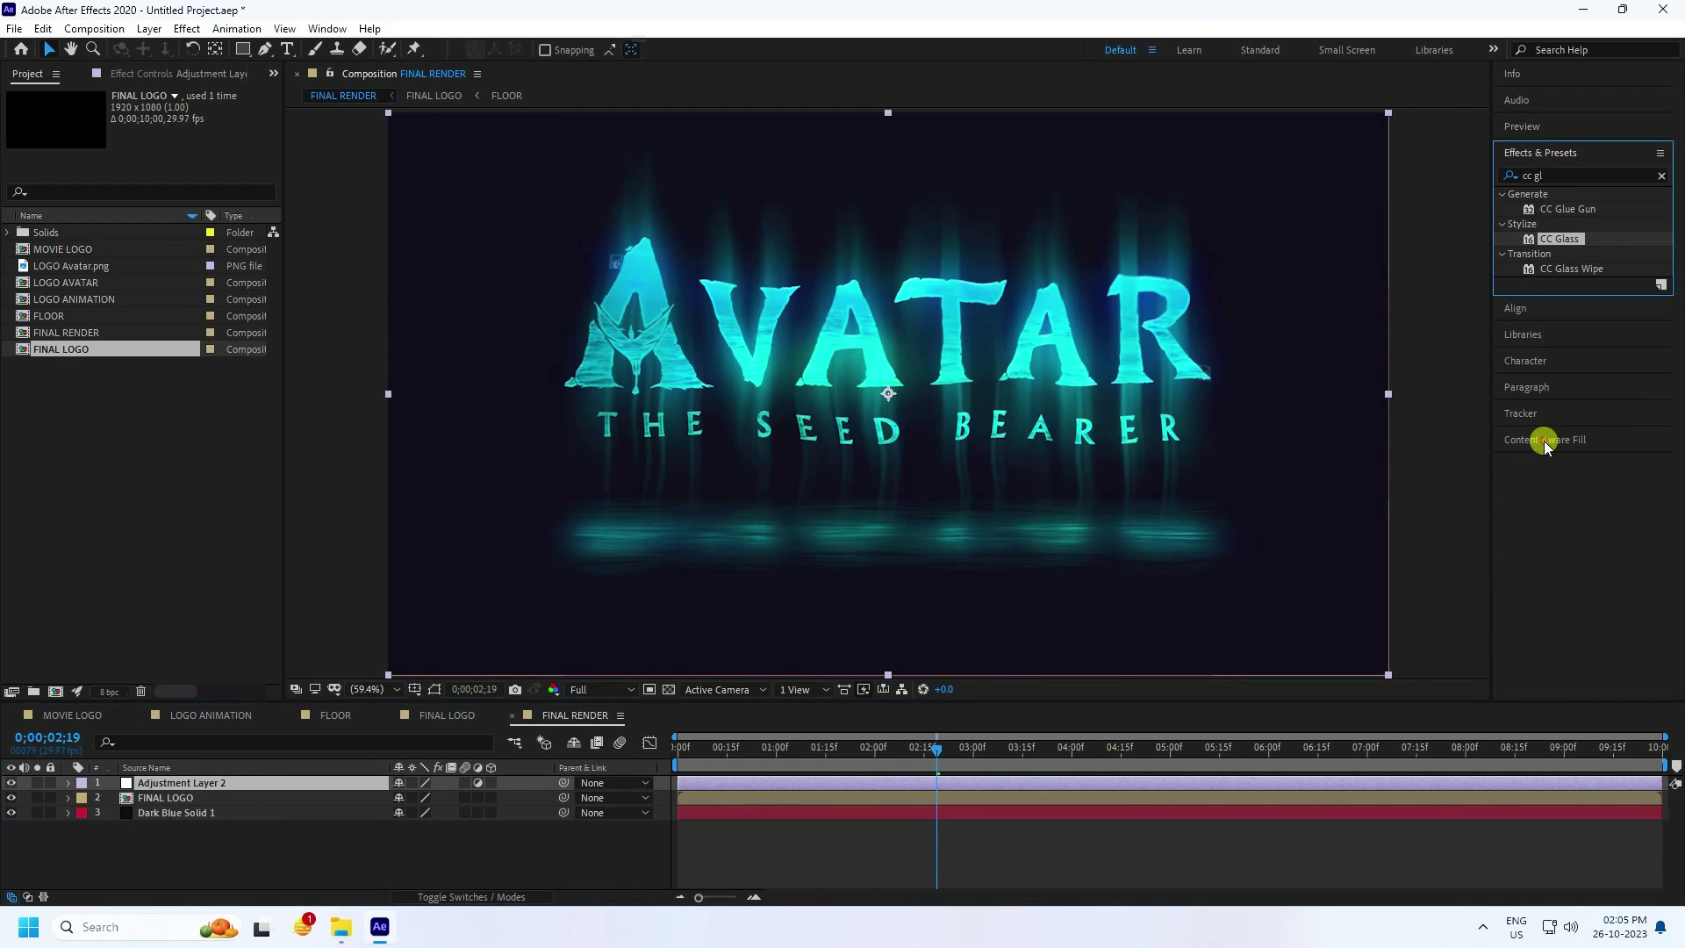
pyautogui.click(1569, 175)
pyautogui.write('sh')
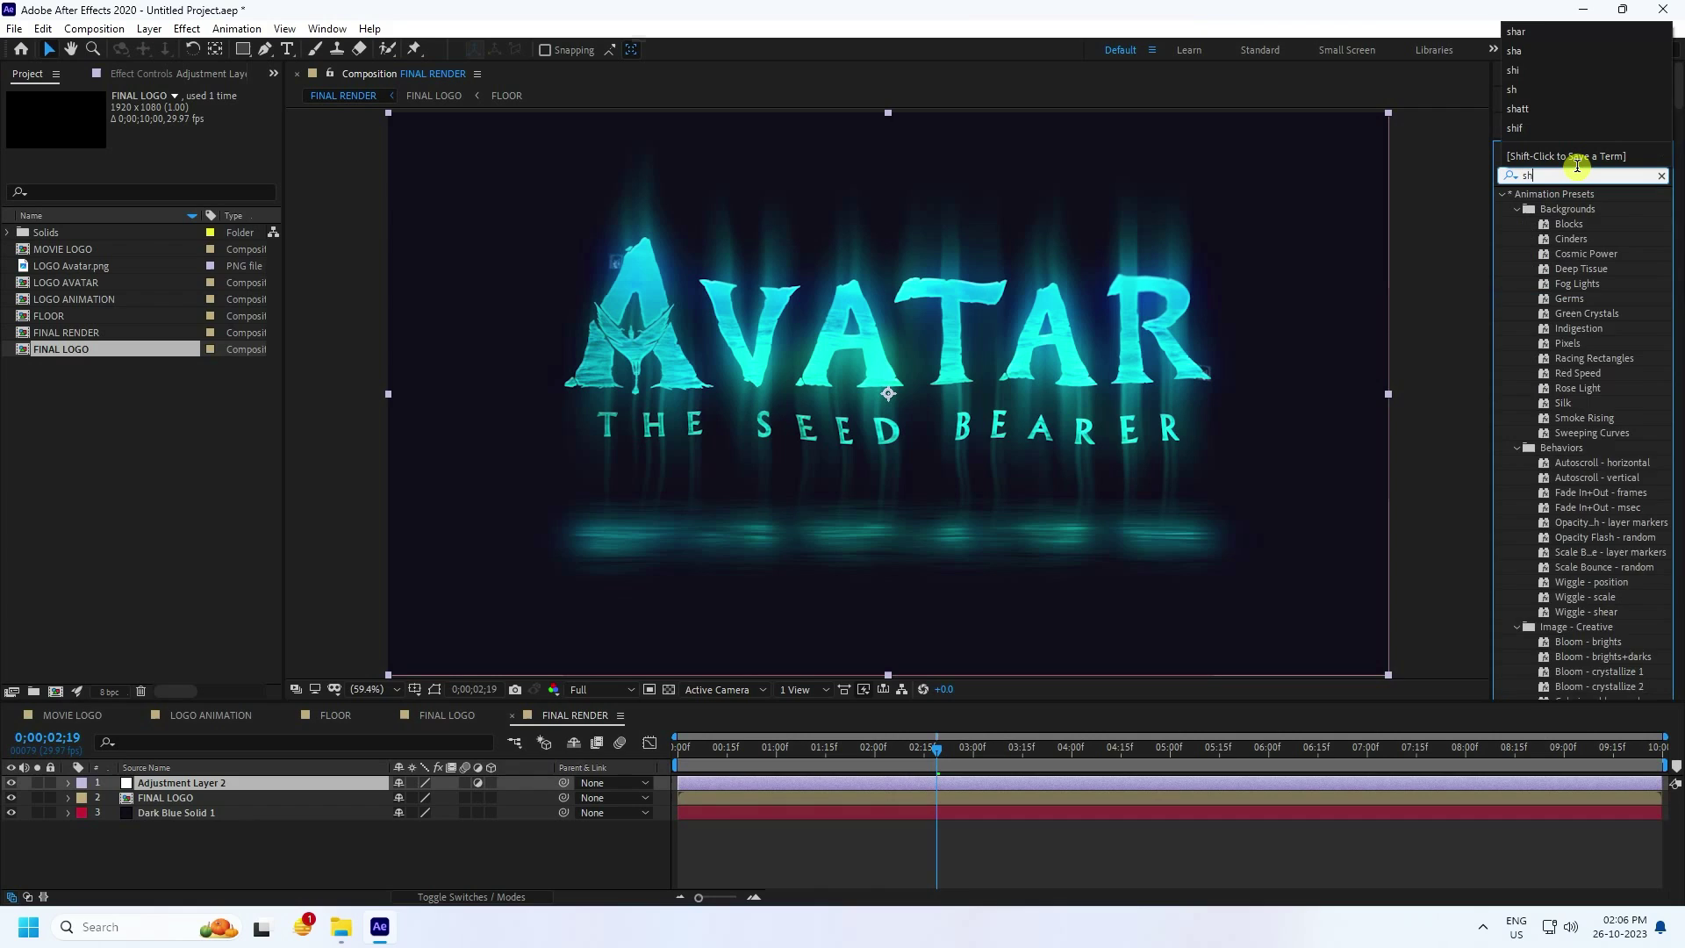
pyautogui.write('ar')
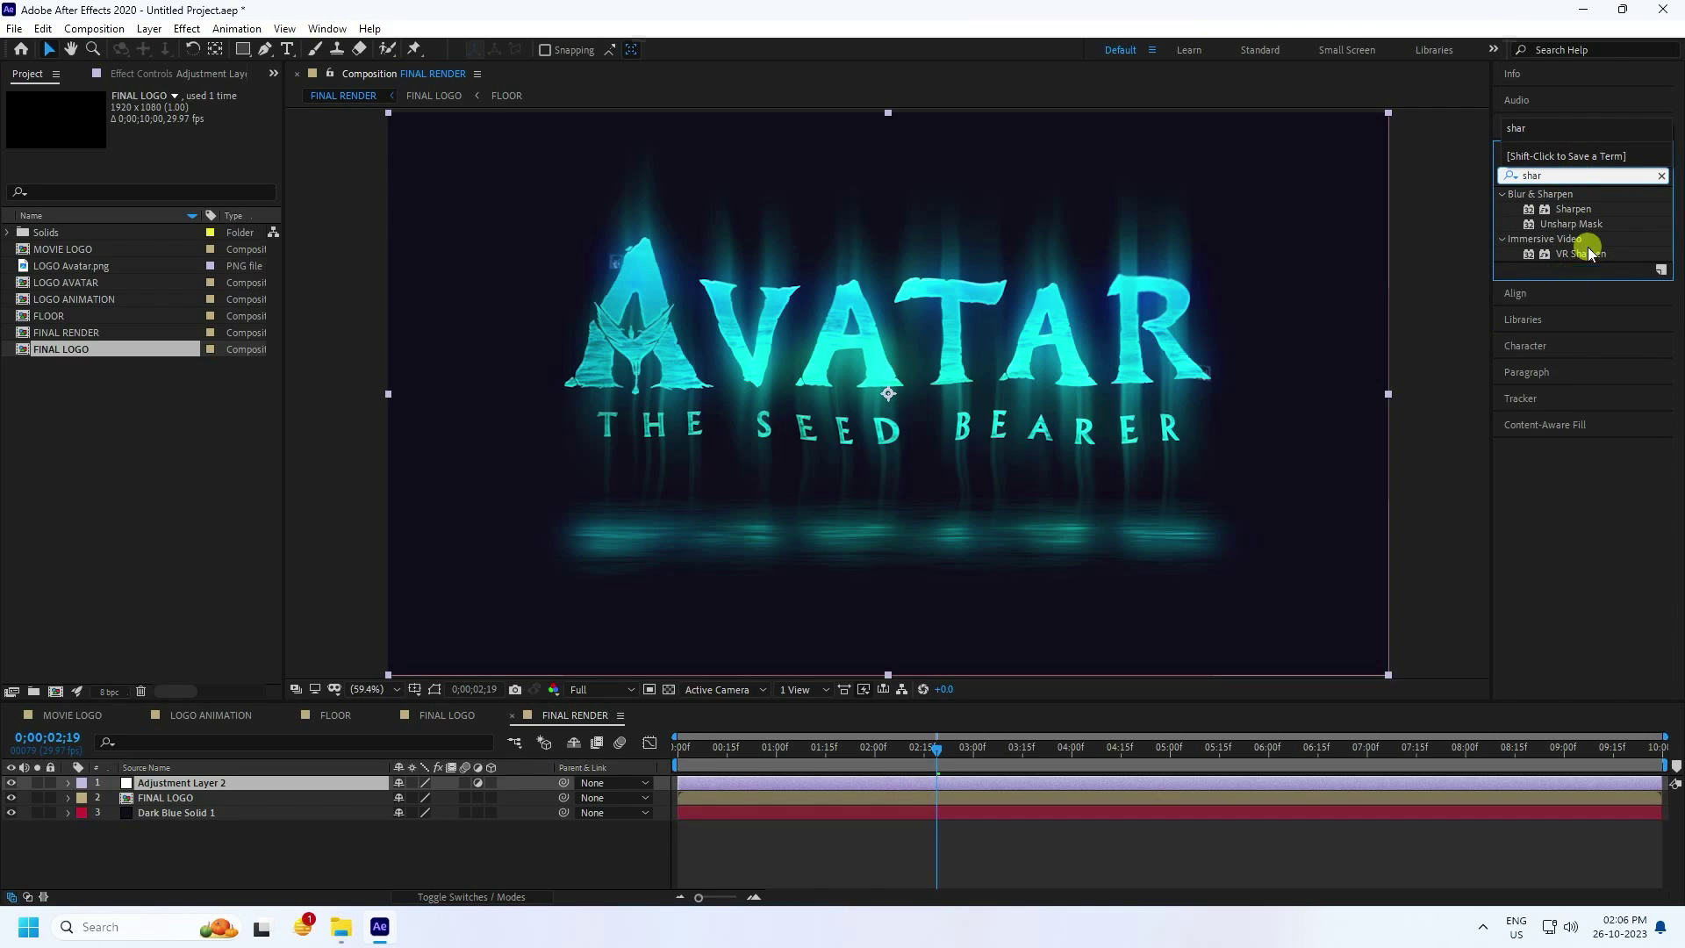
pyautogui.moveTo(1573, 209); pyautogui.dragTo(233, 778)
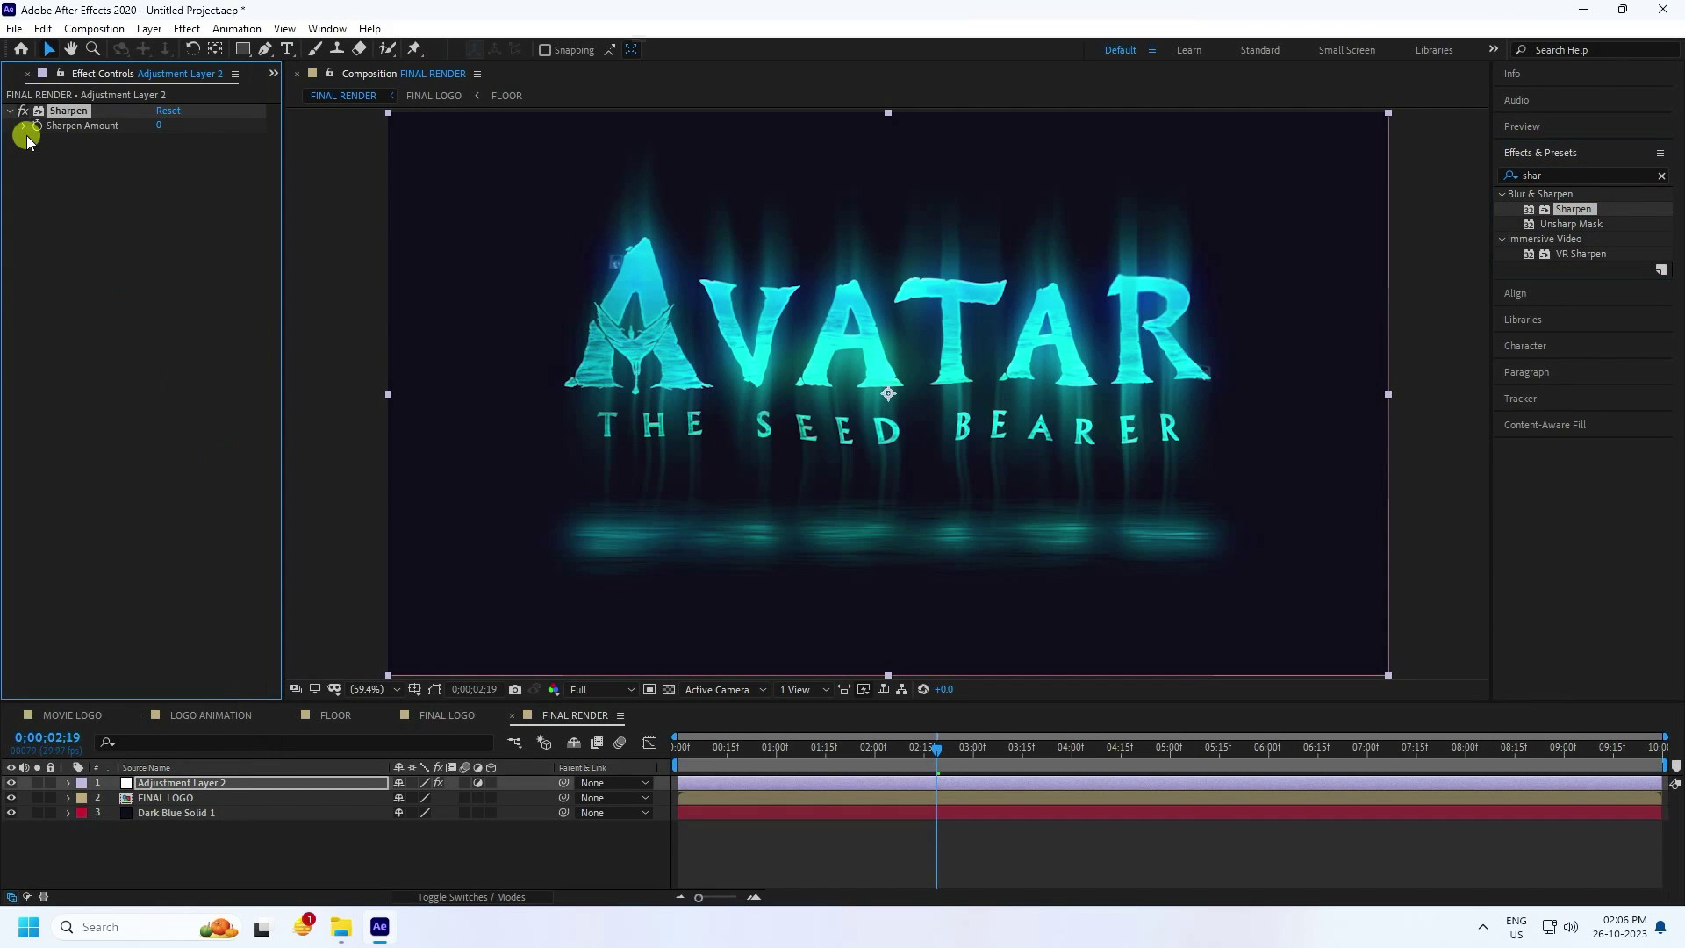
pyautogui.click(159, 124)
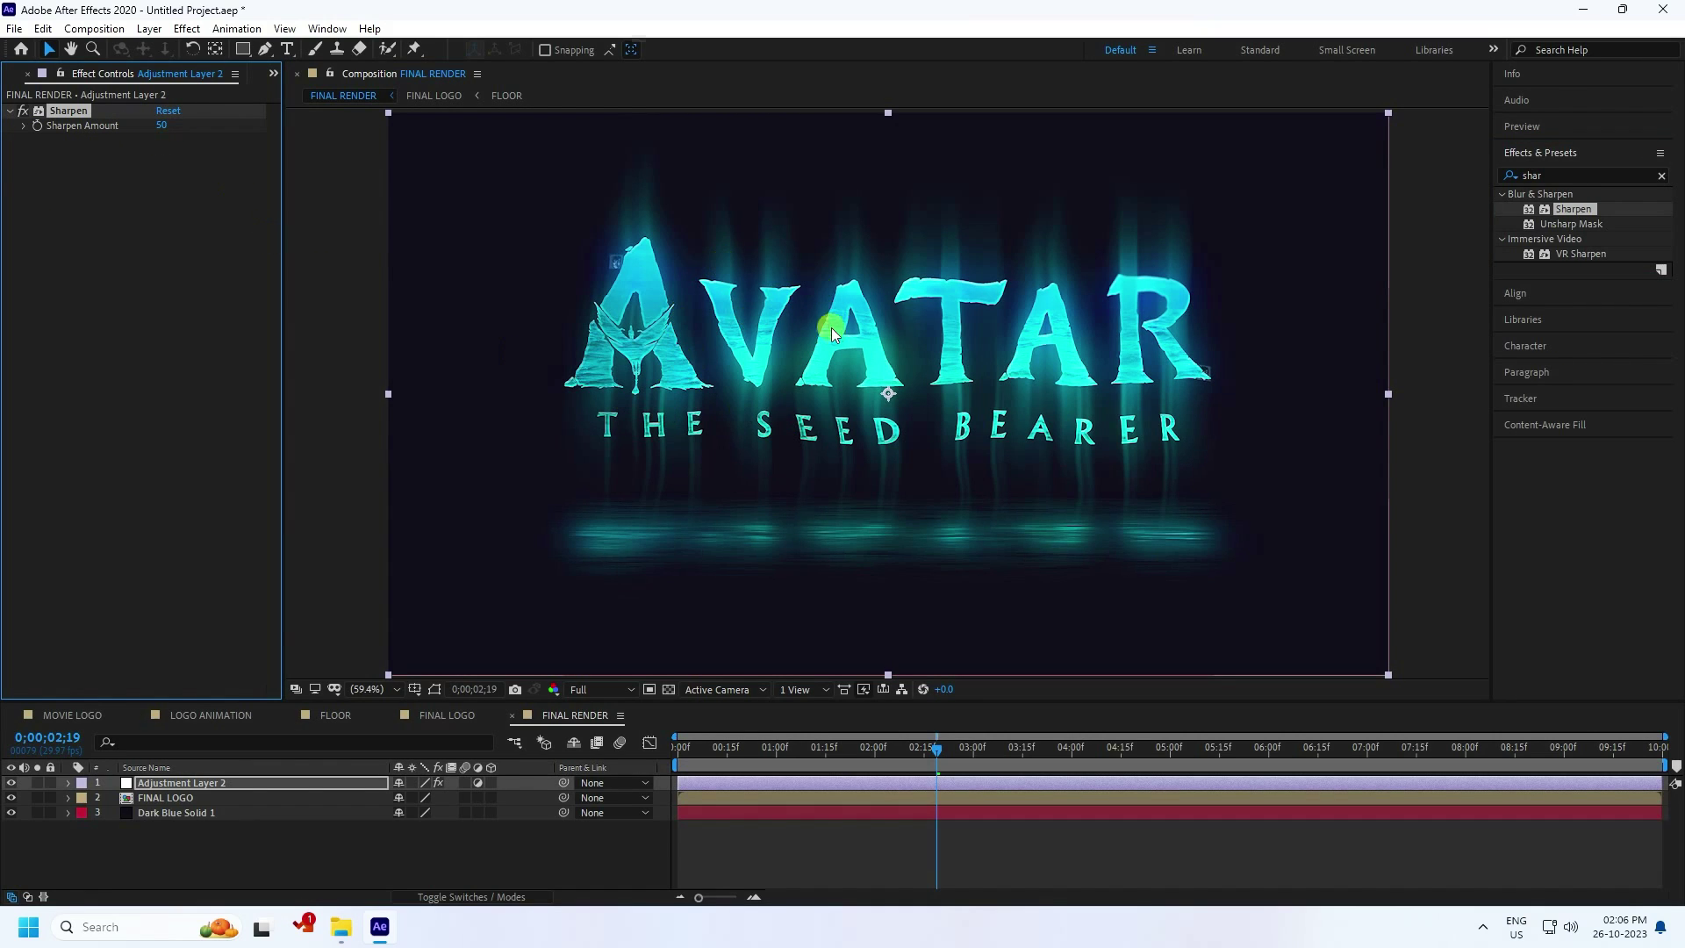
# Apply Curves to the adjustment layer, raising the RGB curve's highlights and pulling its shadows slightly back down.
pyautogui.click(1566, 175)
pyautogui.write('cur')
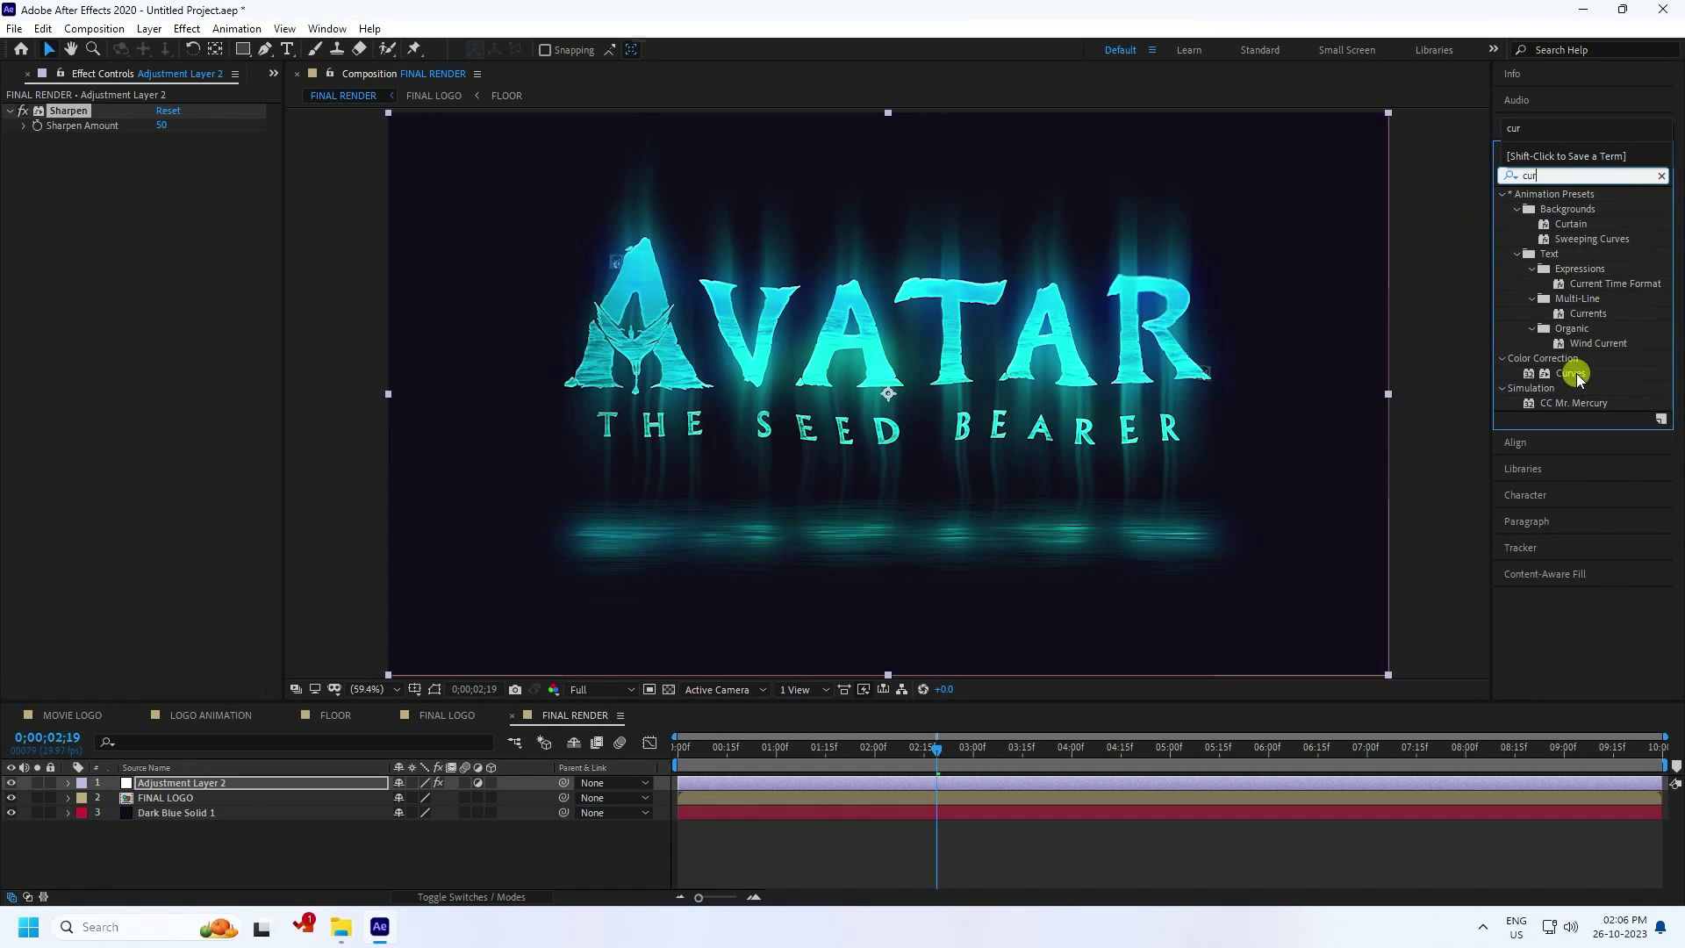
pyautogui.moveTo(1571, 373); pyautogui.dragTo(377, 383)
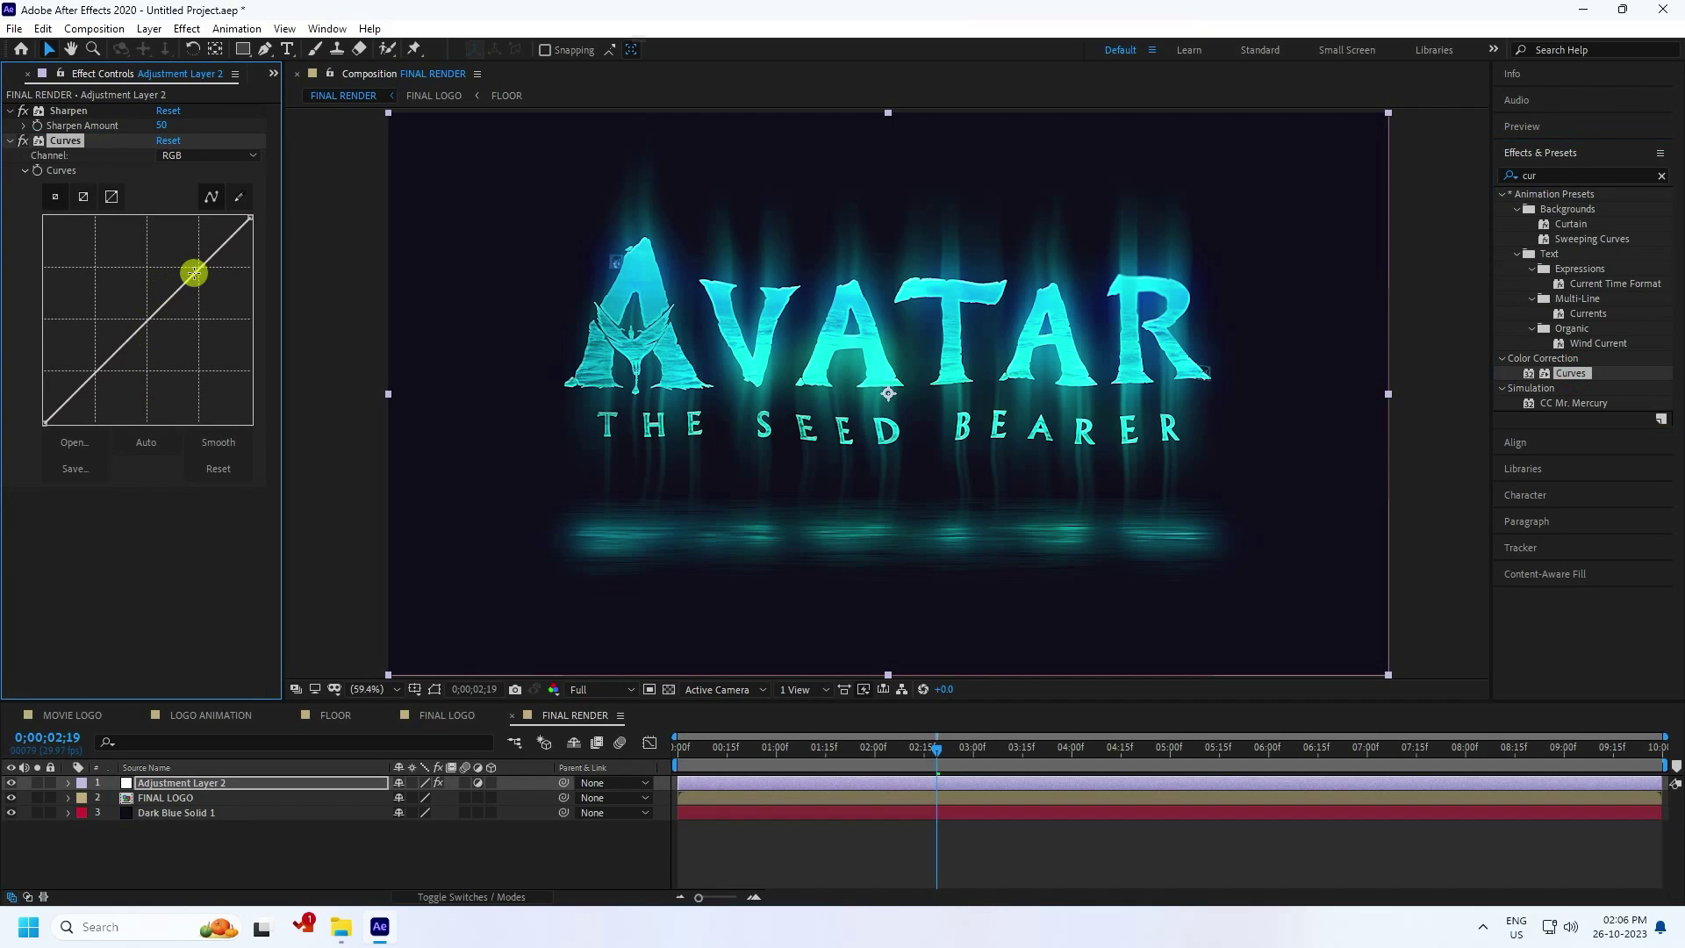
pyautogui.moveTo(192, 276); pyautogui.dragTo(185, 266)
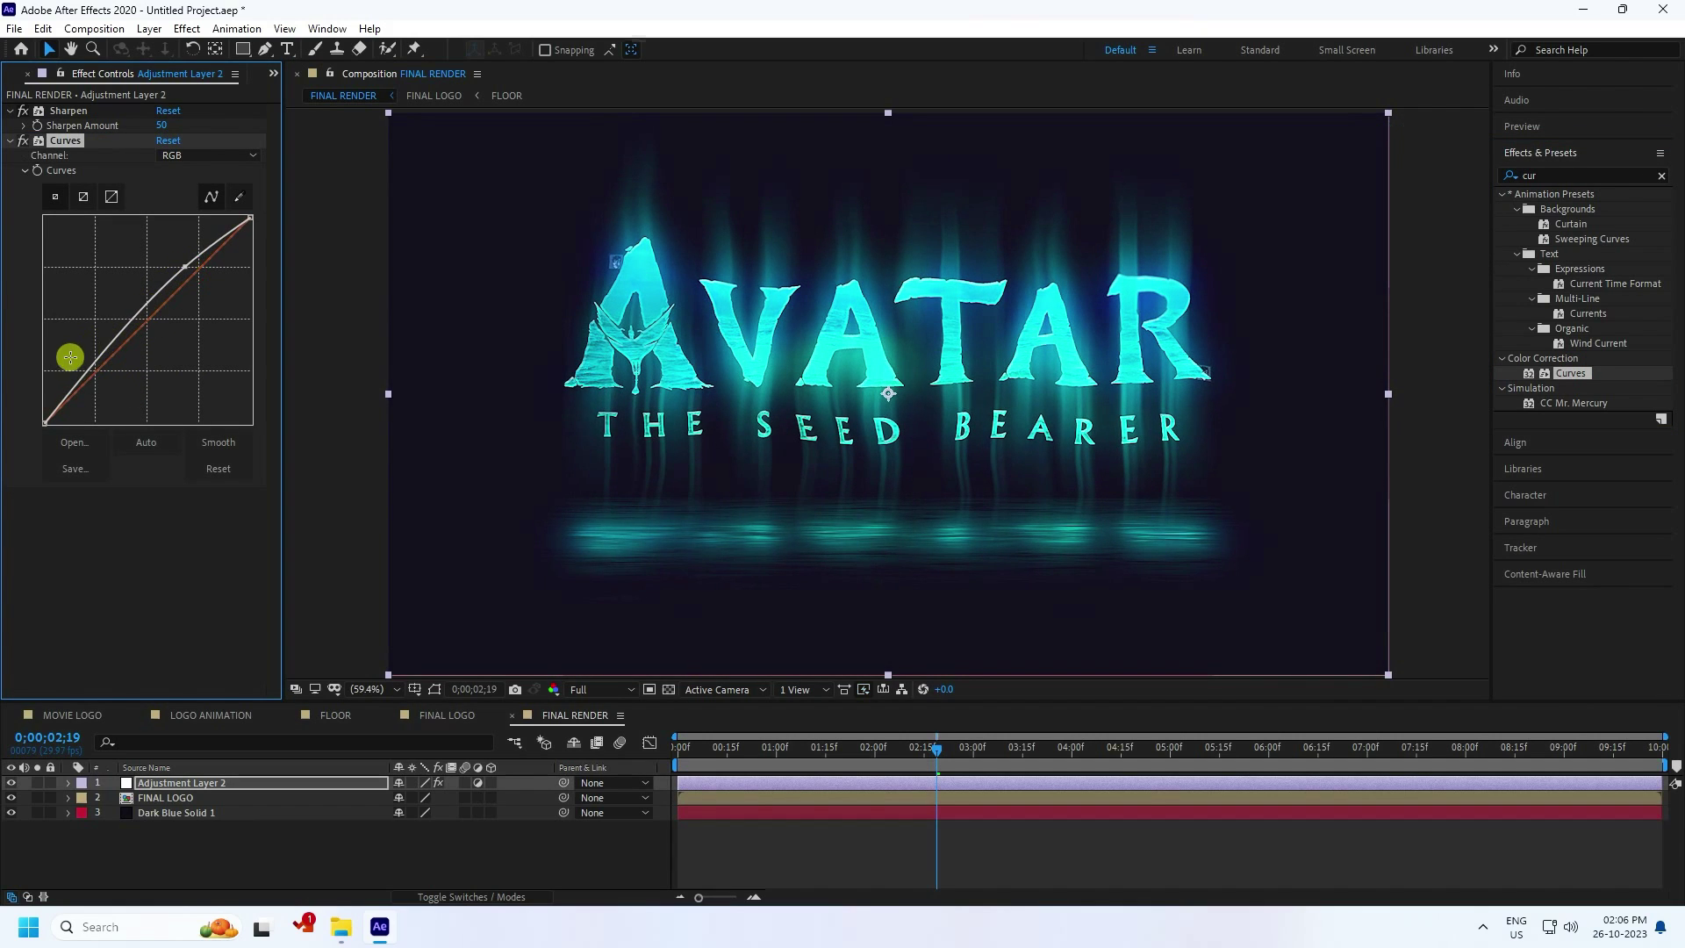
pyautogui.moveTo(90, 361); pyautogui.dragTo(102, 365)
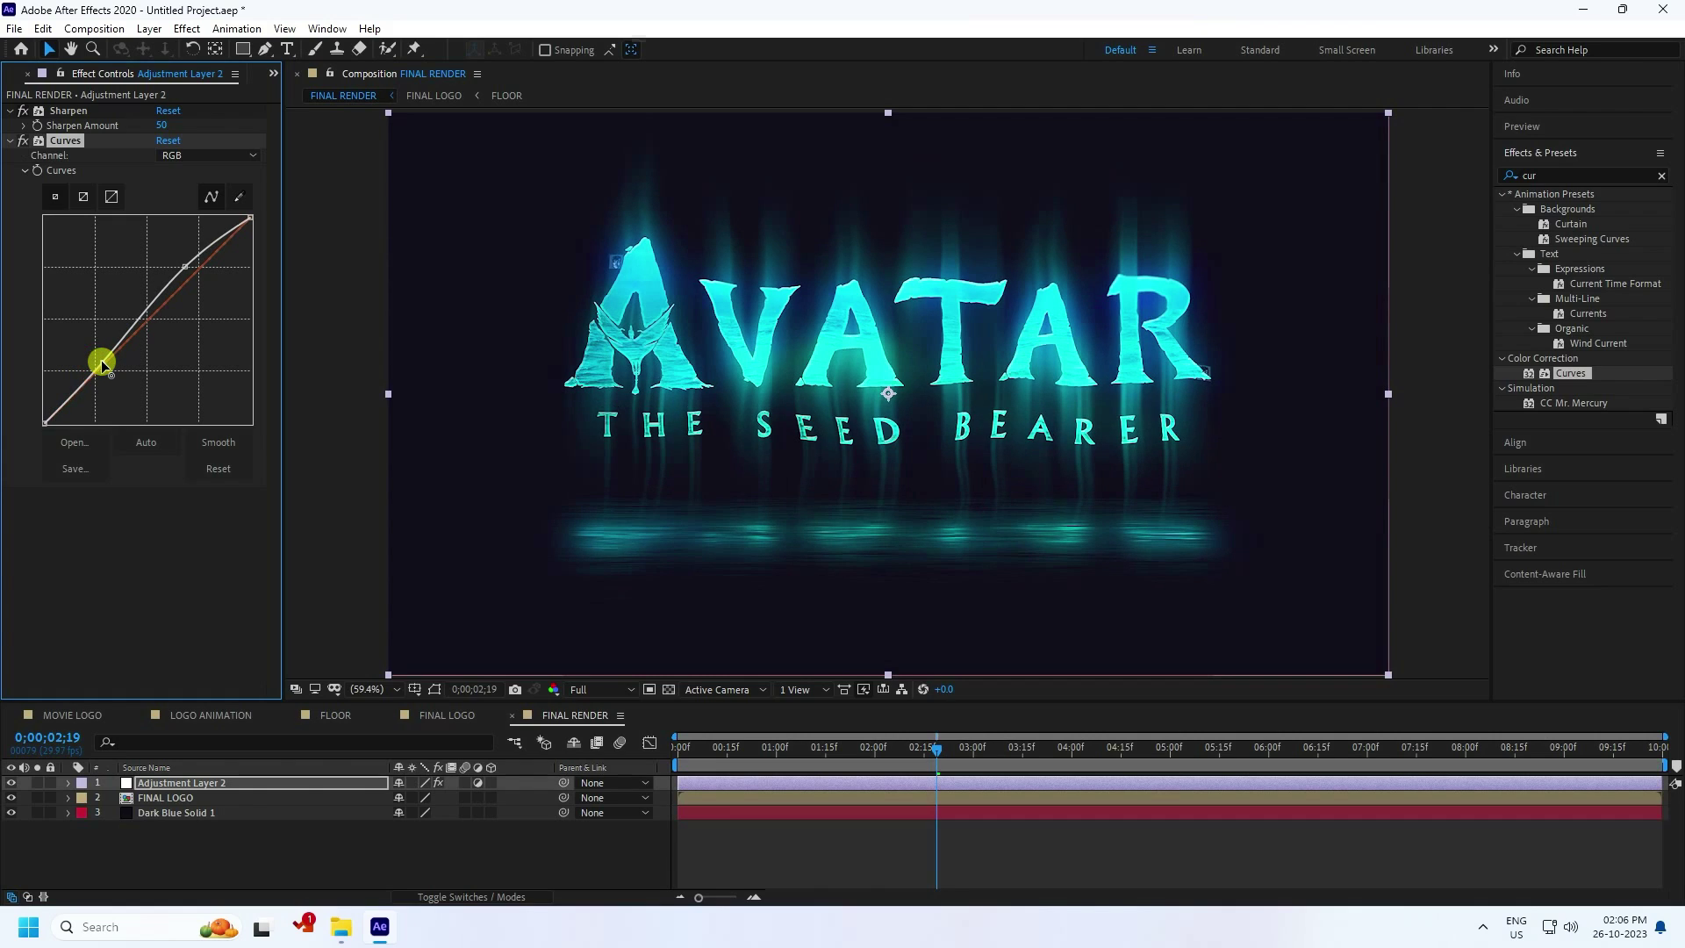
# Pull the lower part of the Red channel curve down strongly to remove red from the shadows.
pyautogui.click(185, 155)
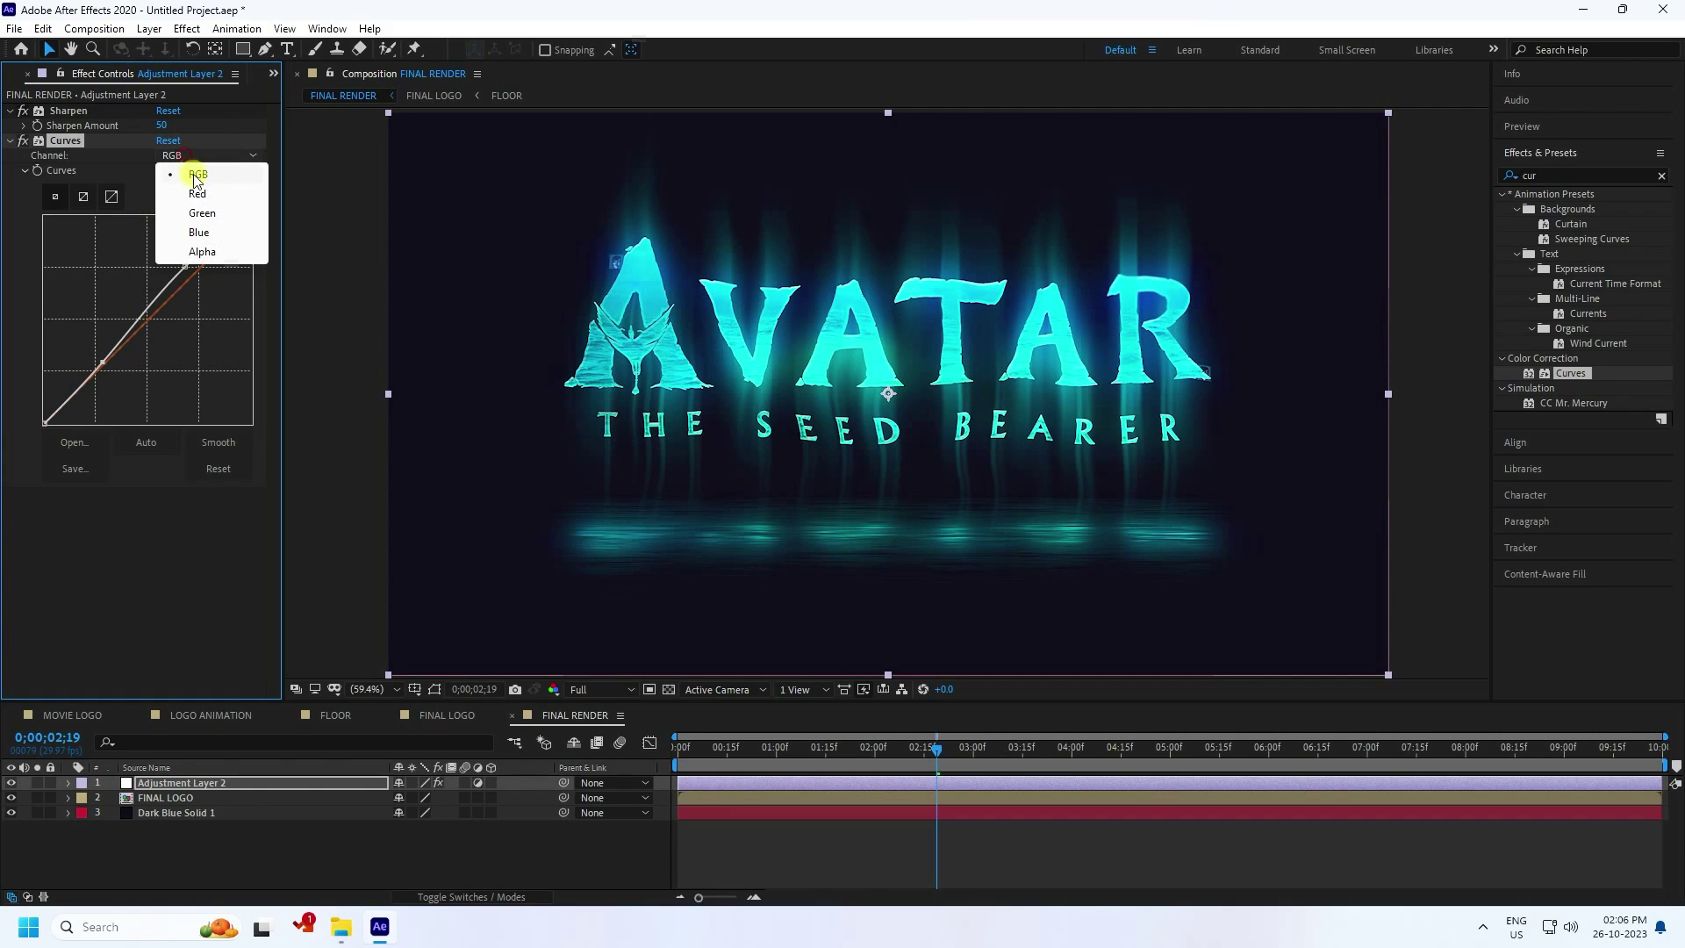
pyautogui.click(198, 194)
pyautogui.moveTo(83, 376); pyautogui.dragTo(115, 402)
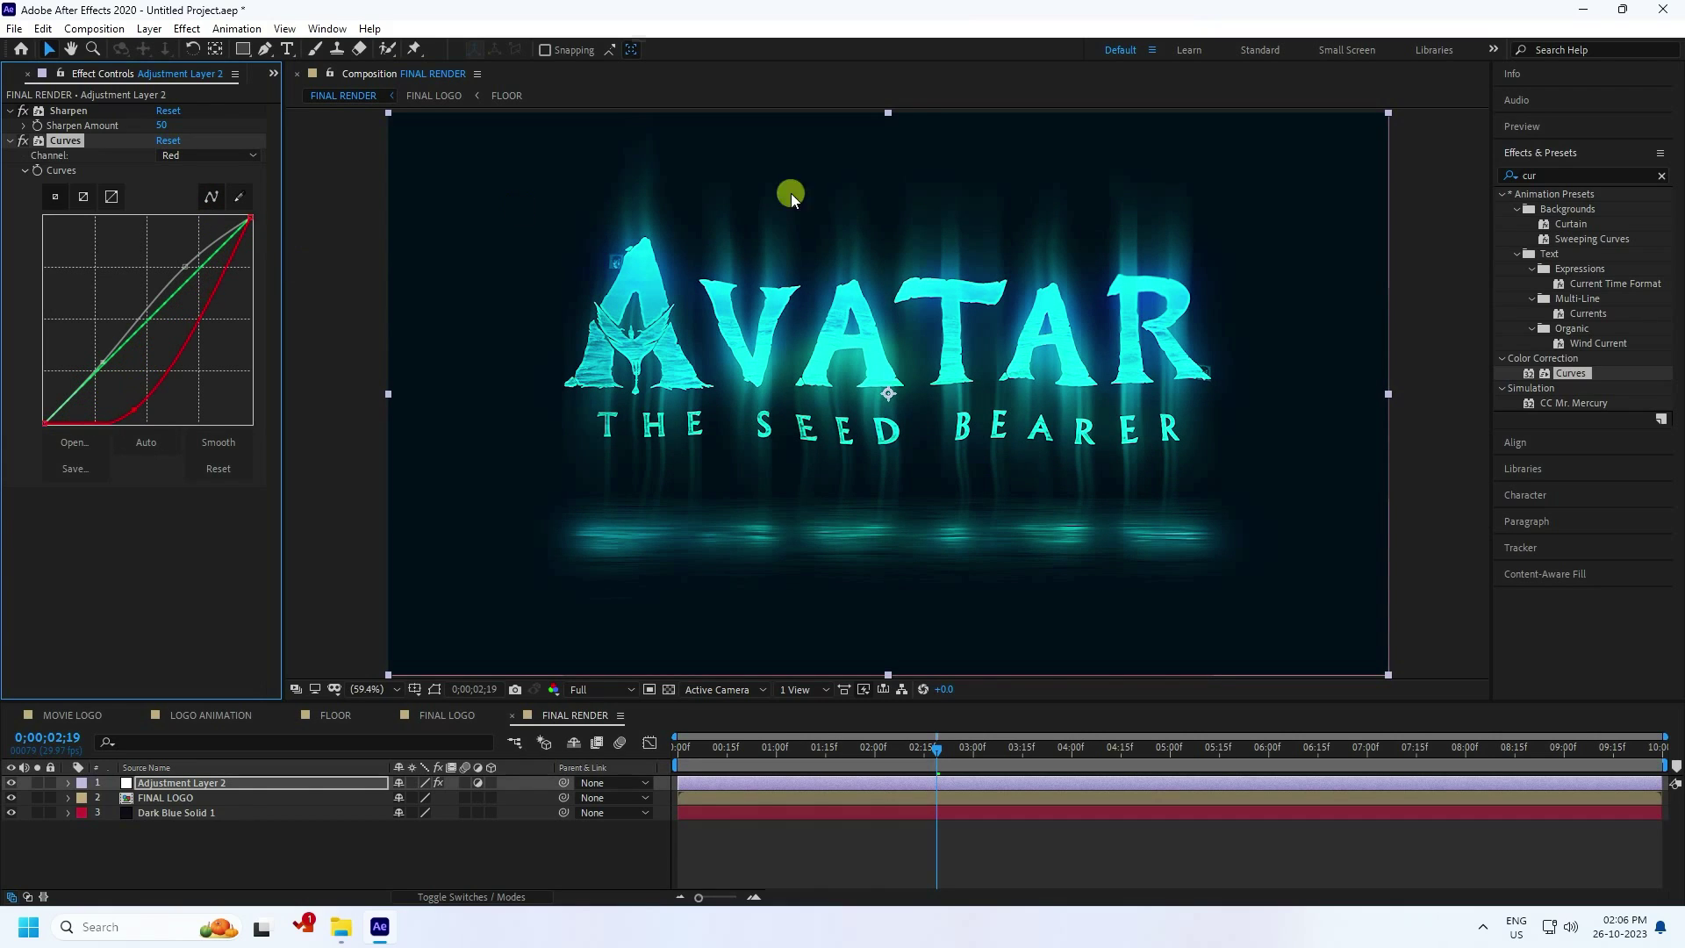
# Enlarge the viewer area and preview the FINAL RENDER animation from its first frame.
pyautogui.click(895, 757)
pyautogui.press('Home')
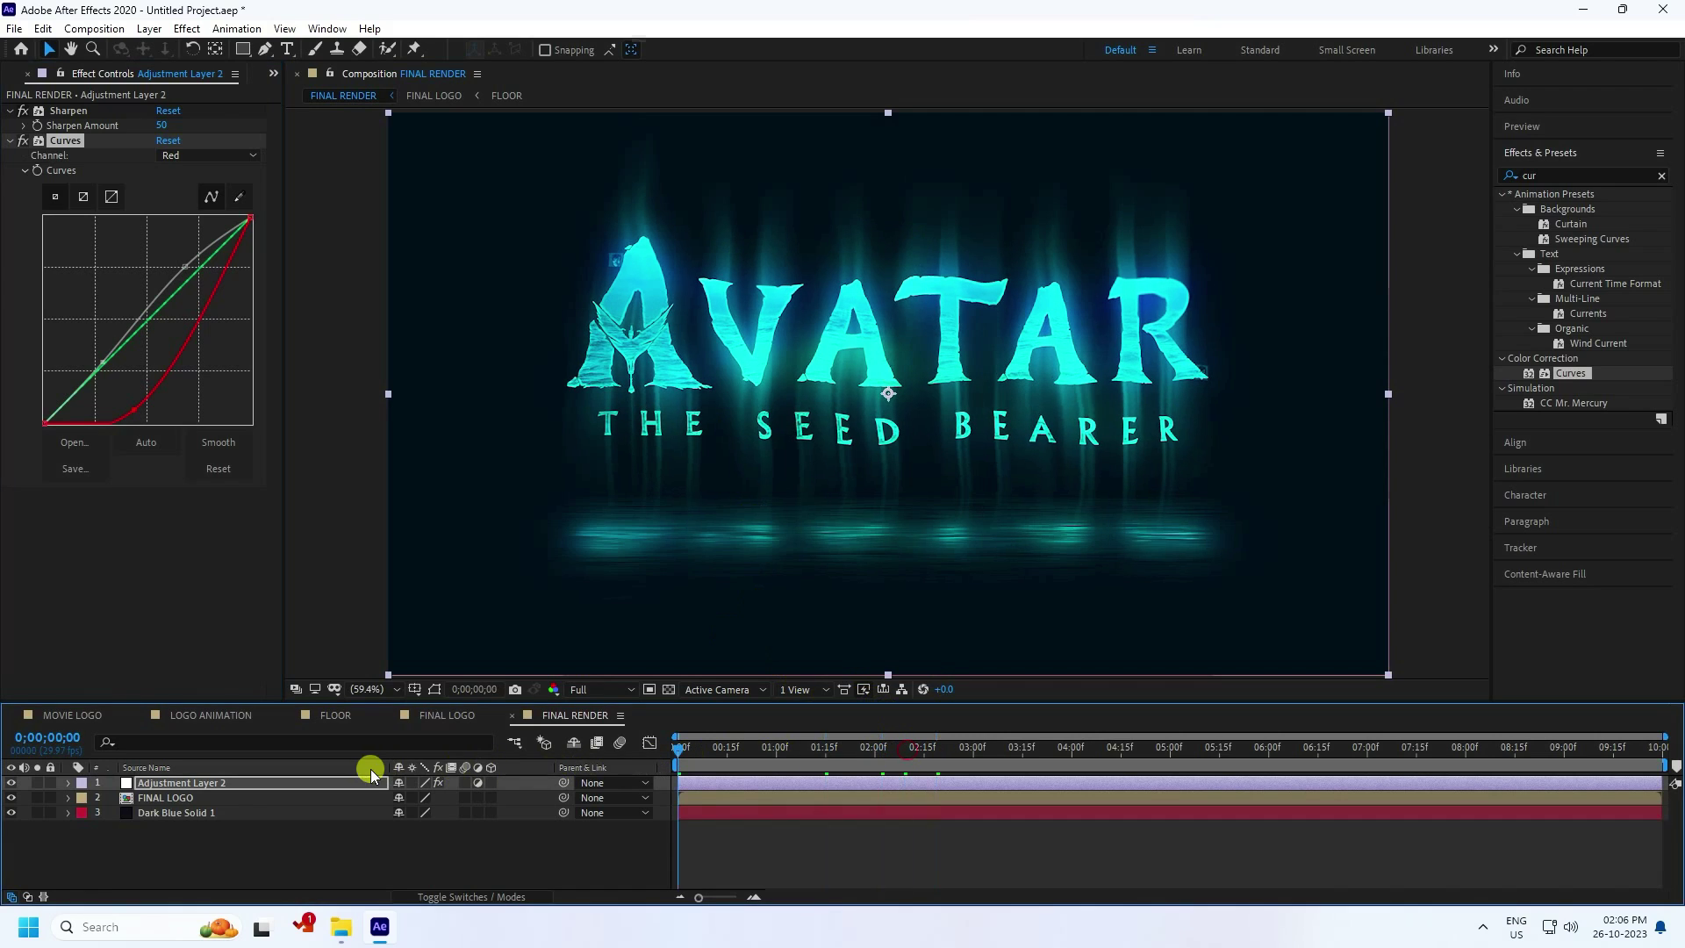
pyautogui.moveTo(380, 702); pyautogui.dragTo(375, 741)
pyautogui.click(1511, 145)
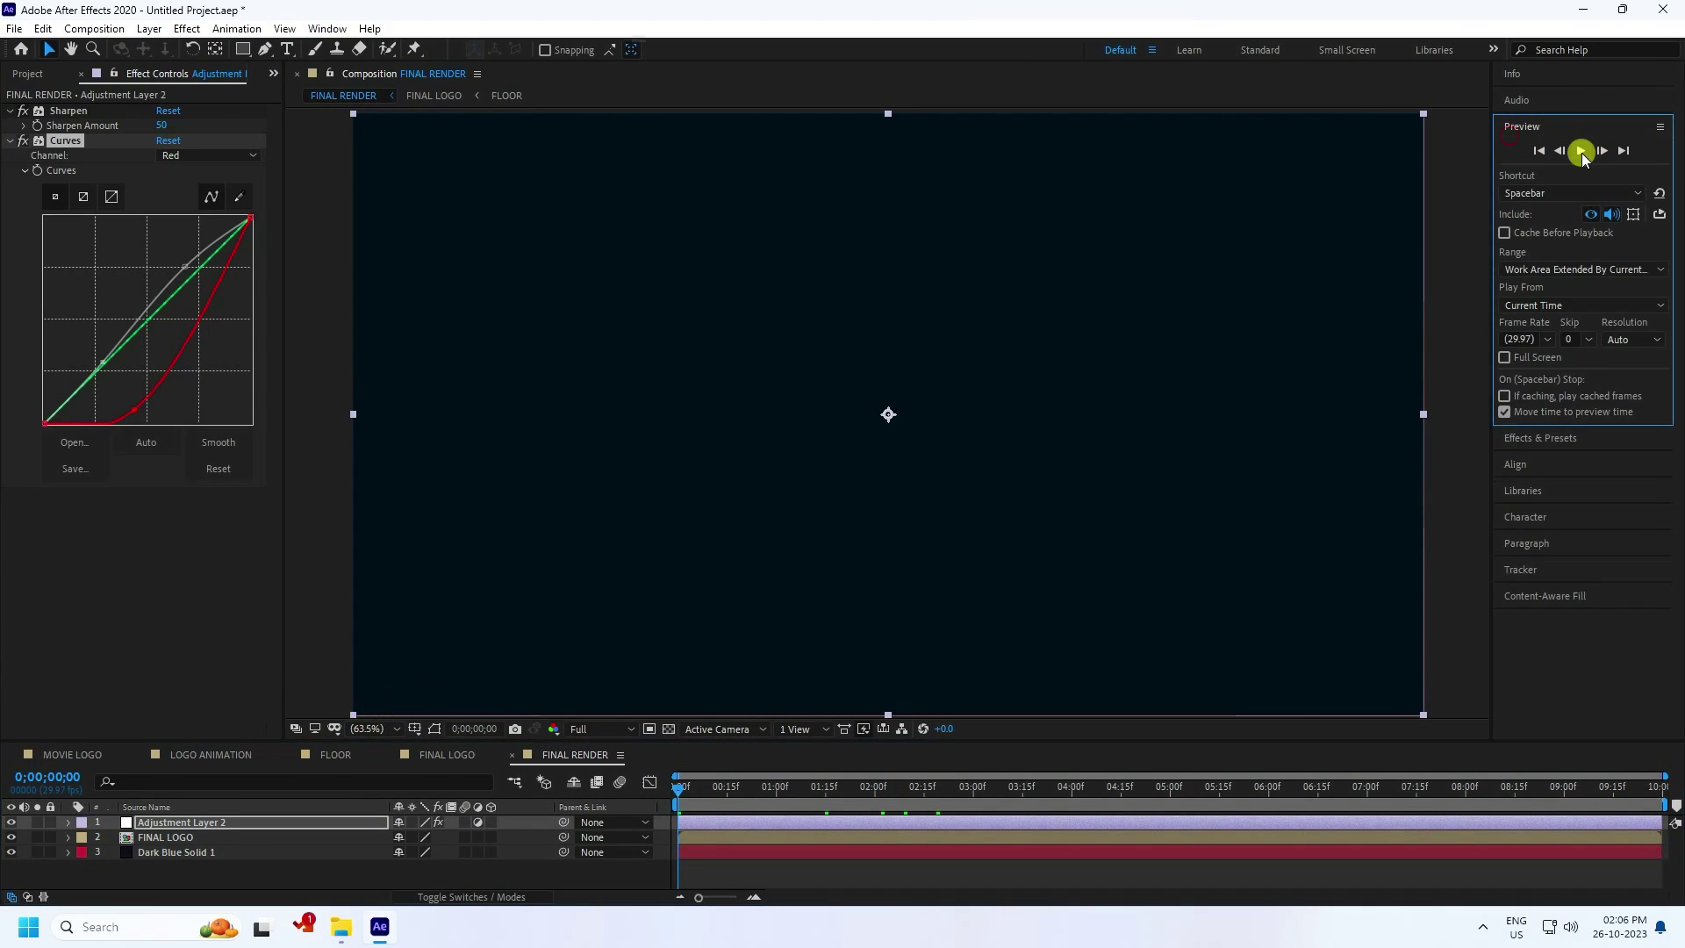
pyautogui.click(1581, 150)
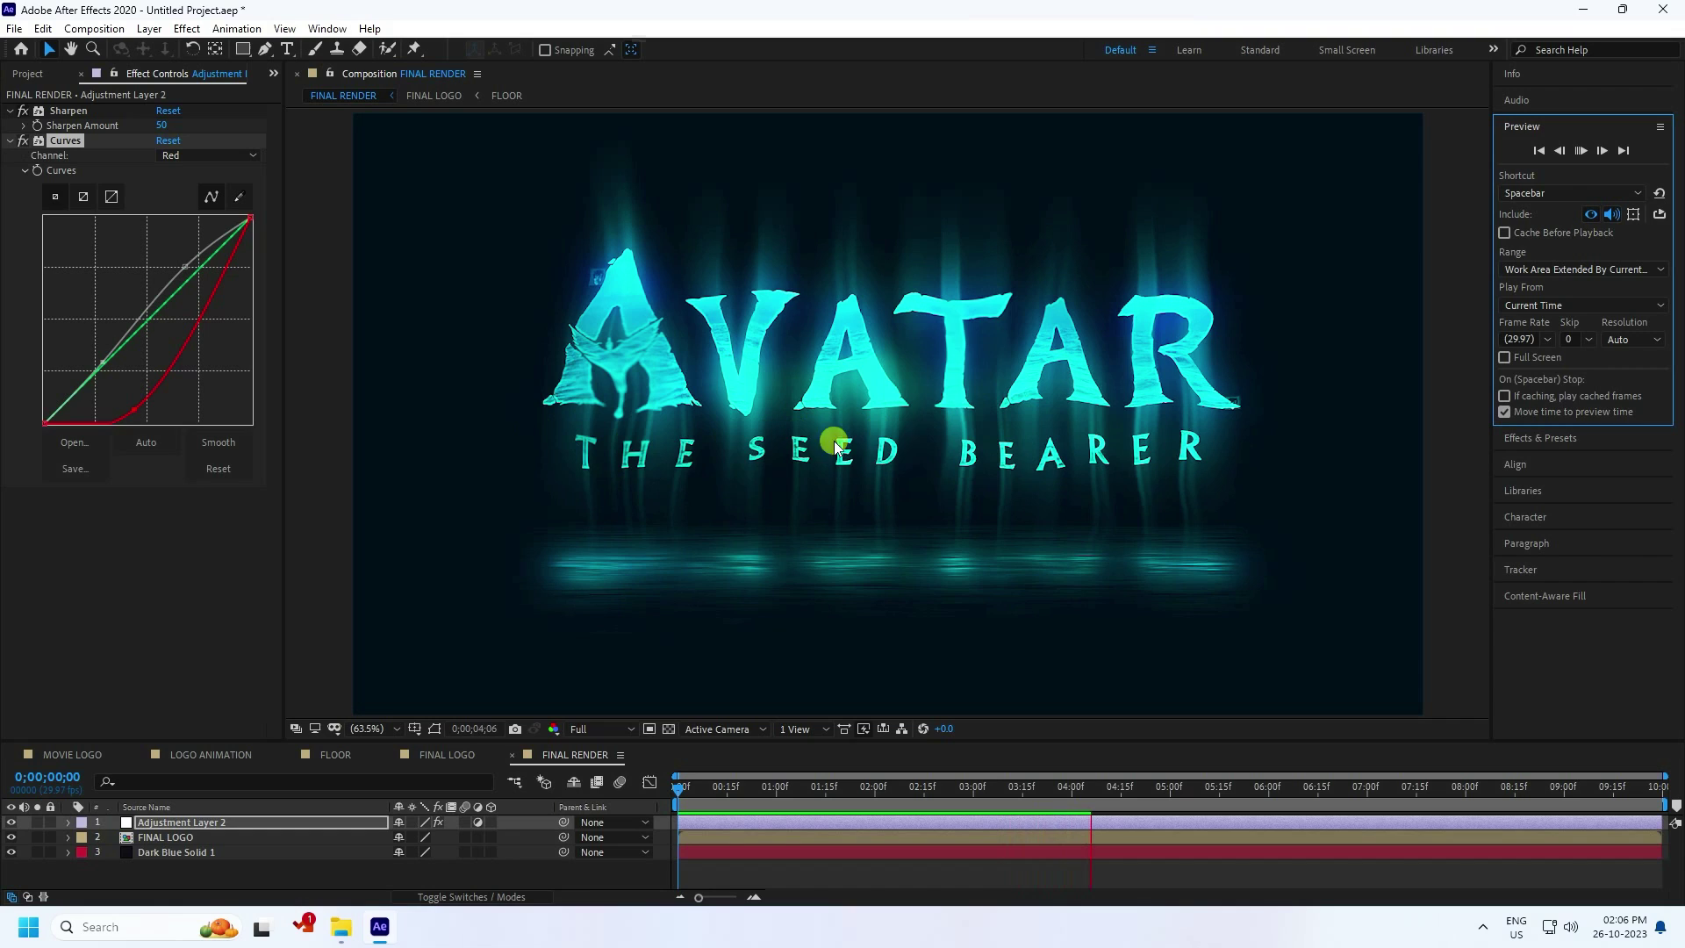
pyautogui.moveTo(788, 788); pyautogui.dragTo(609, 797)
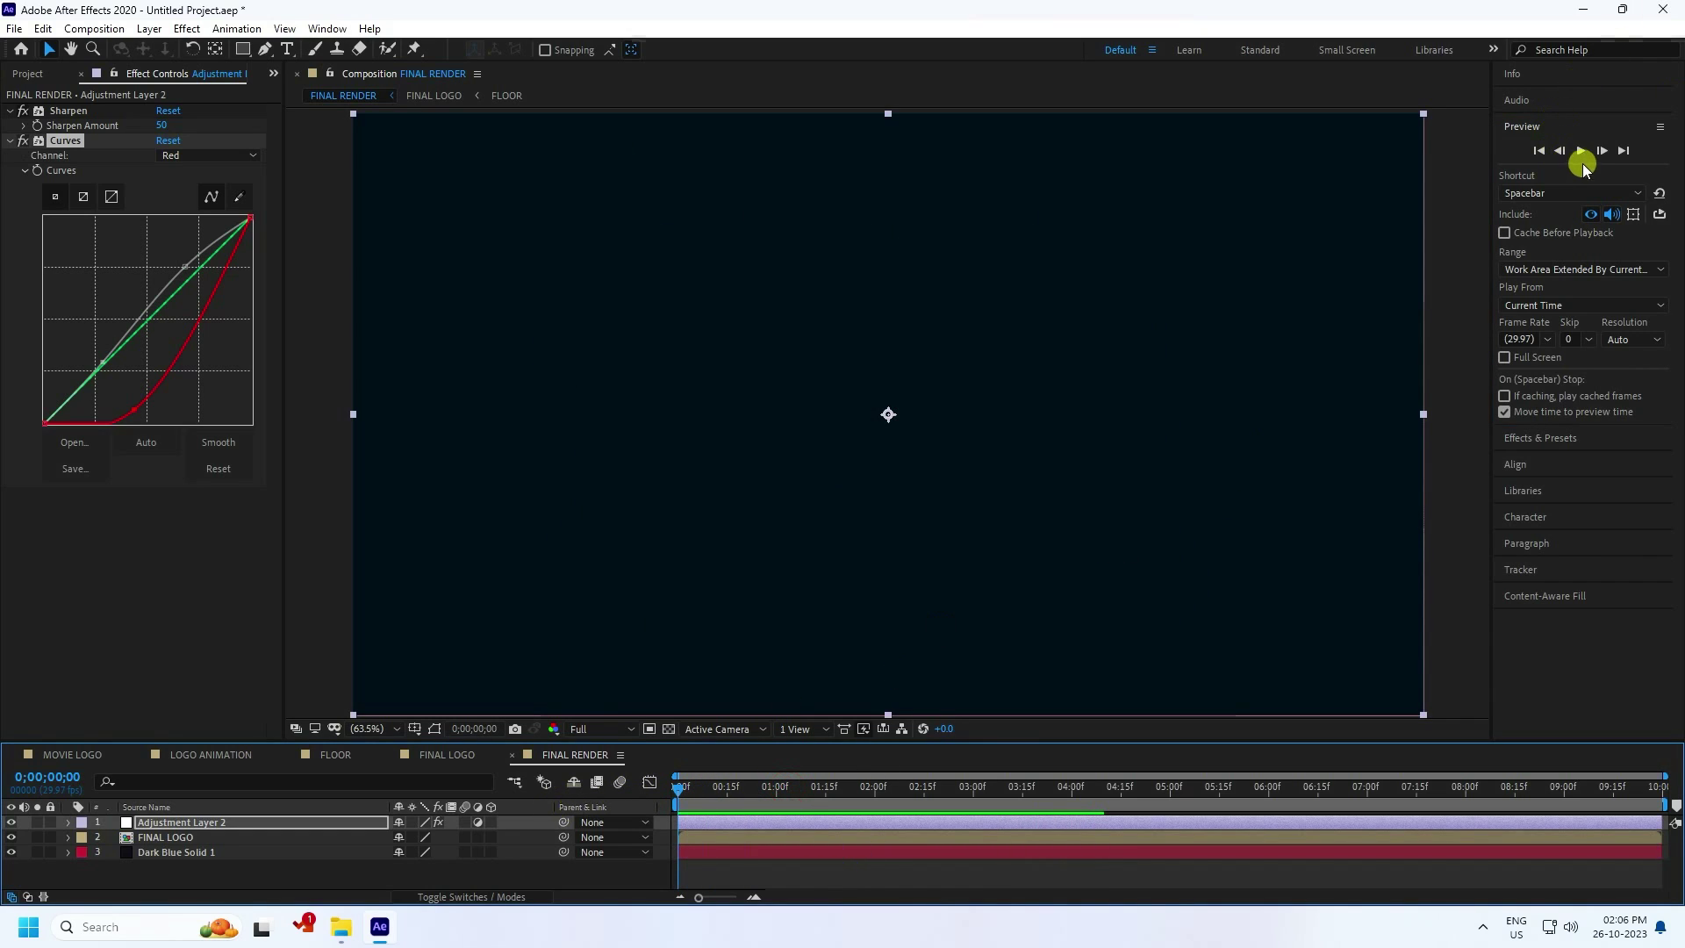
pyautogui.click(1581, 154)
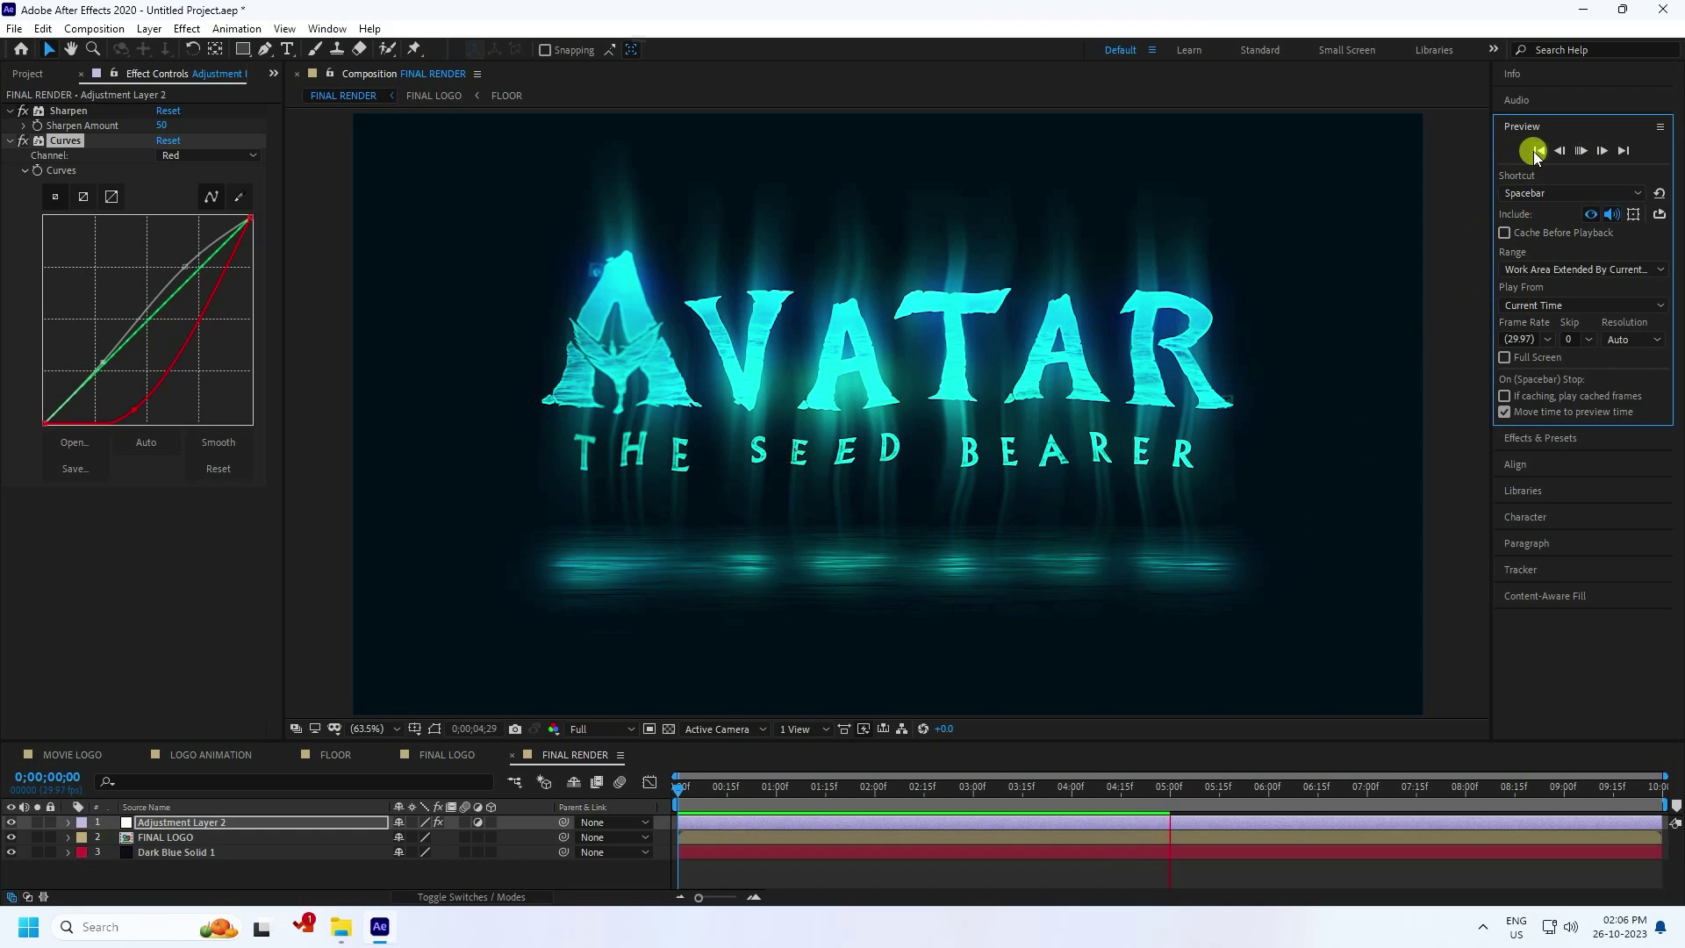
pyautogui.click(1581, 151)
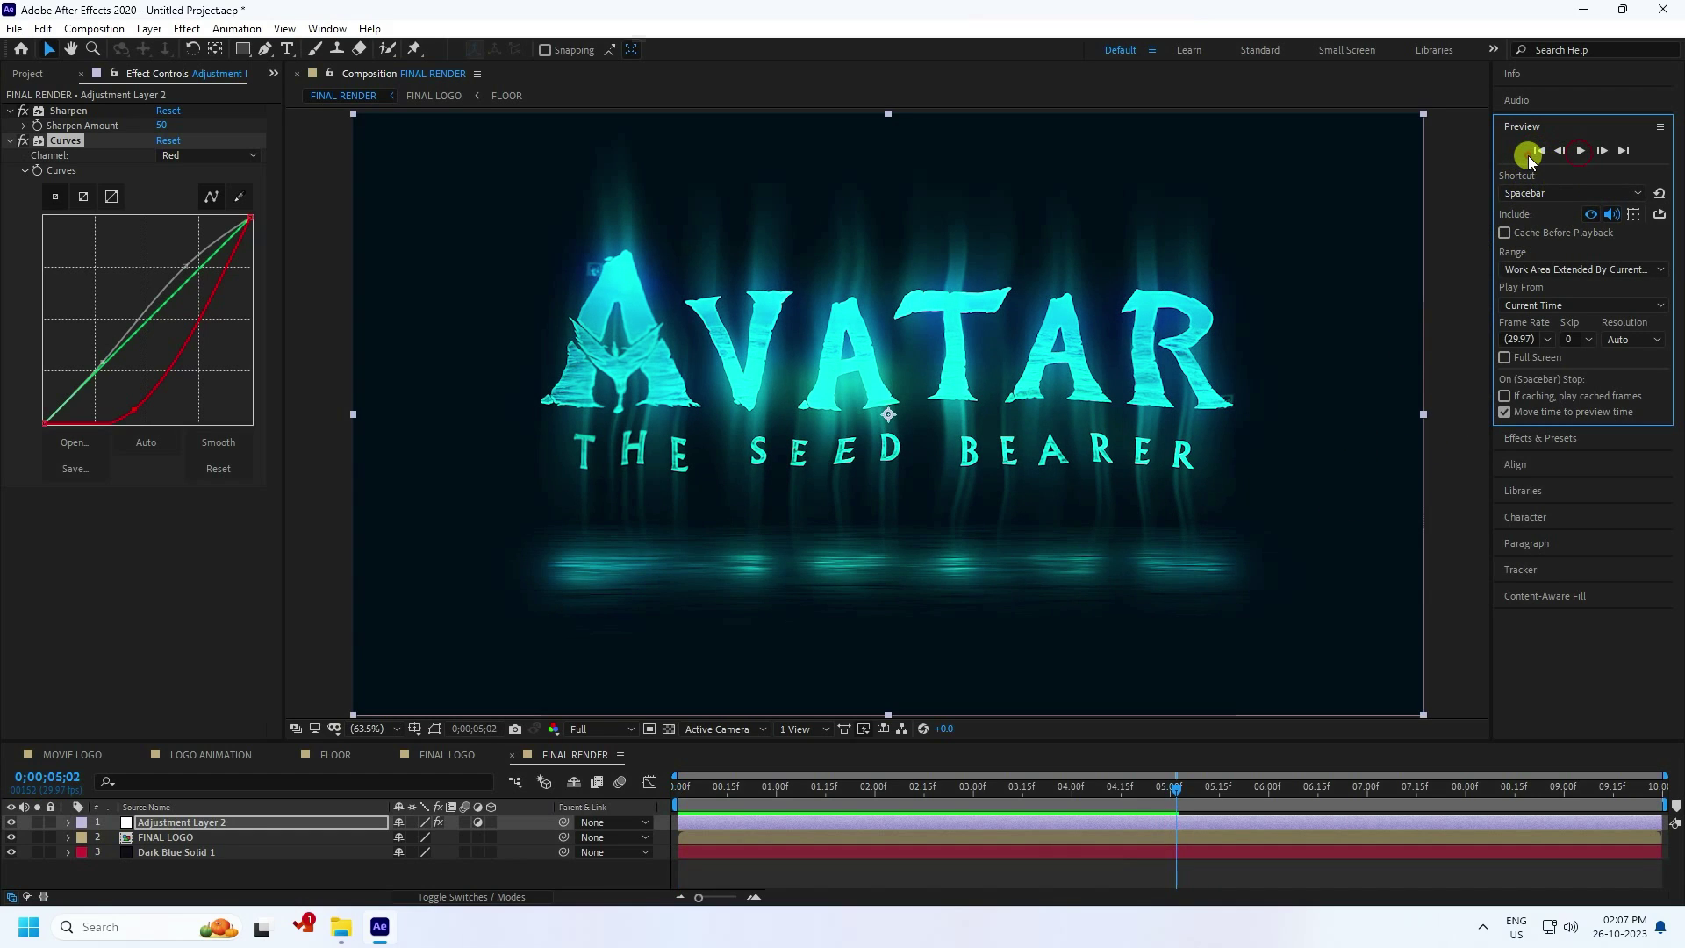
pyautogui.click(1539, 151)
pyautogui.click(1580, 151)
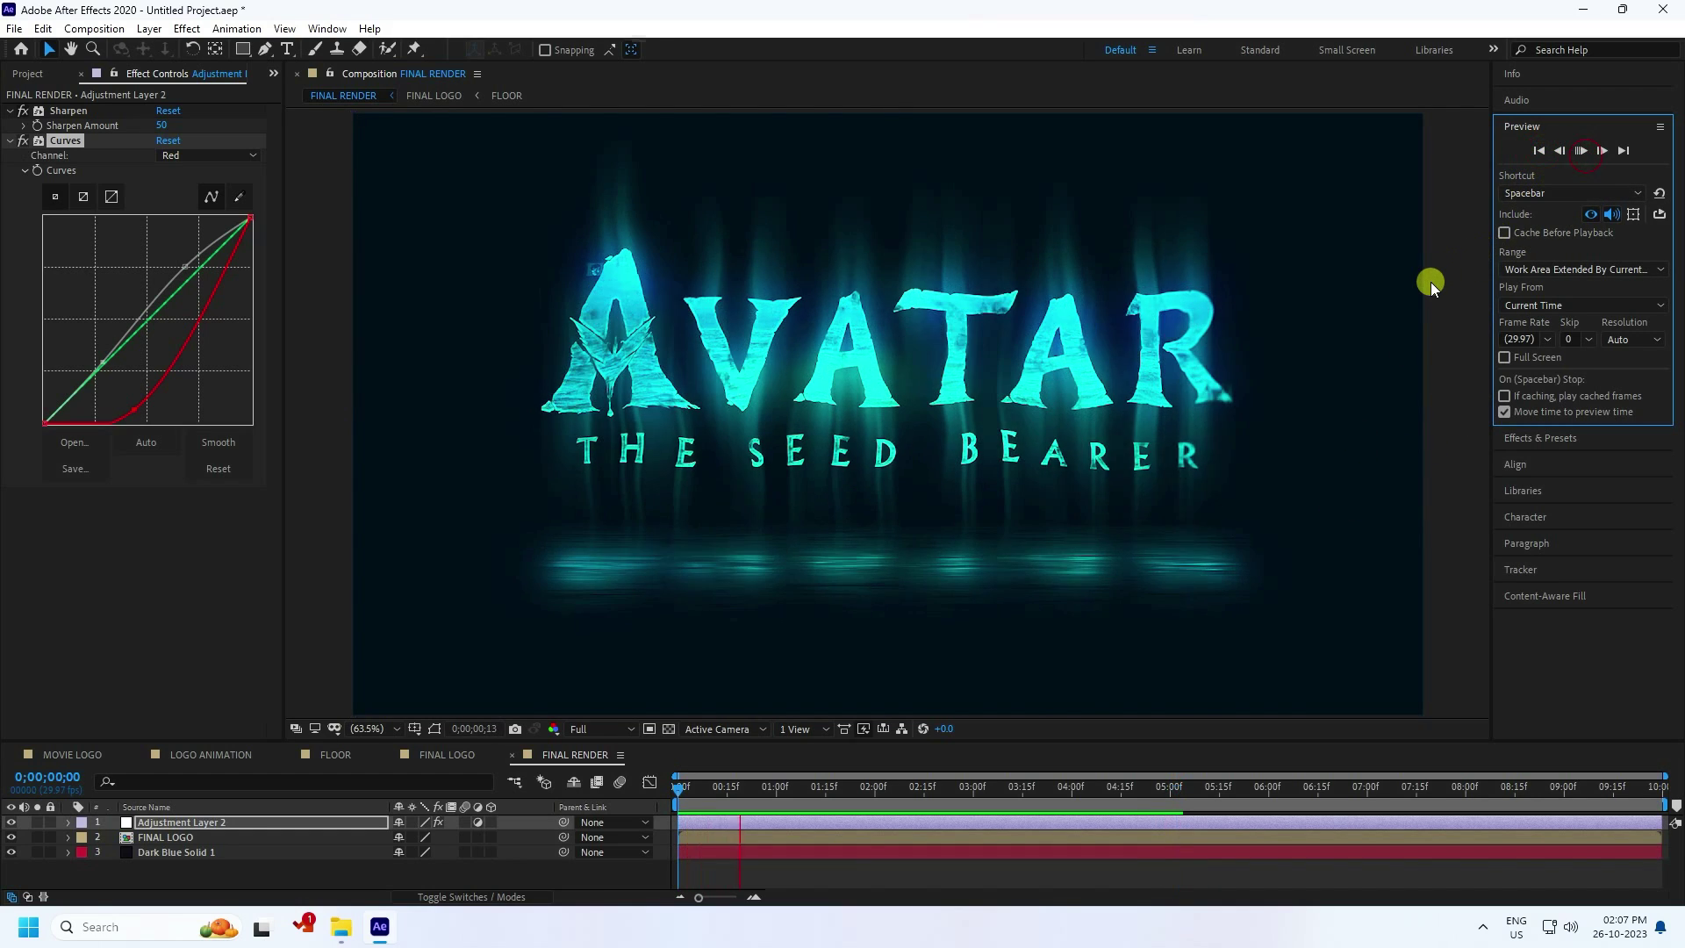